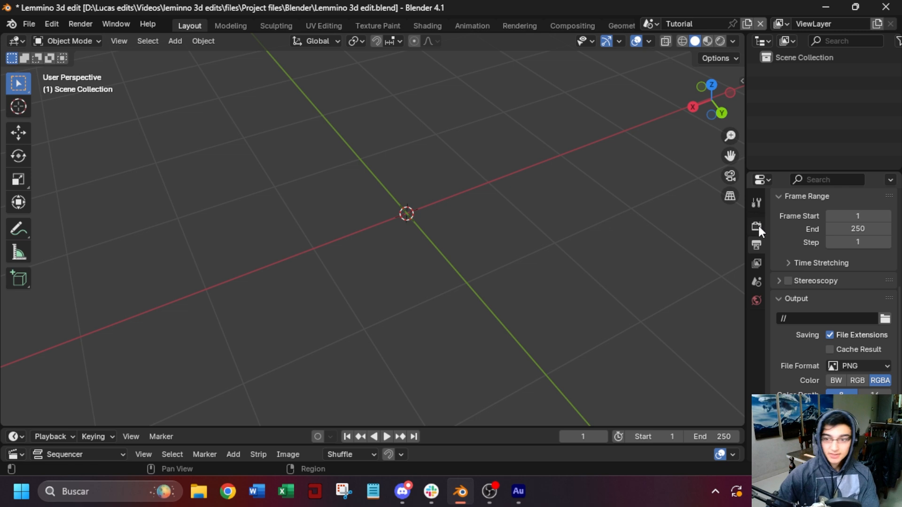
# Set the scene's render engine to Cycles with the Experimental feature set and GPU Compute as the device.
pyautogui.click(757, 227)
pyautogui.scroll(8, 838, 289)
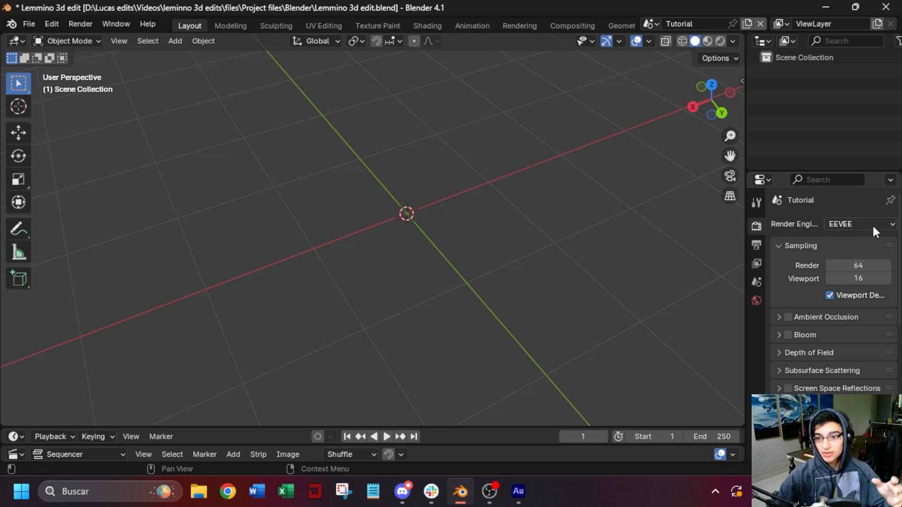
pyautogui.click(873, 226)
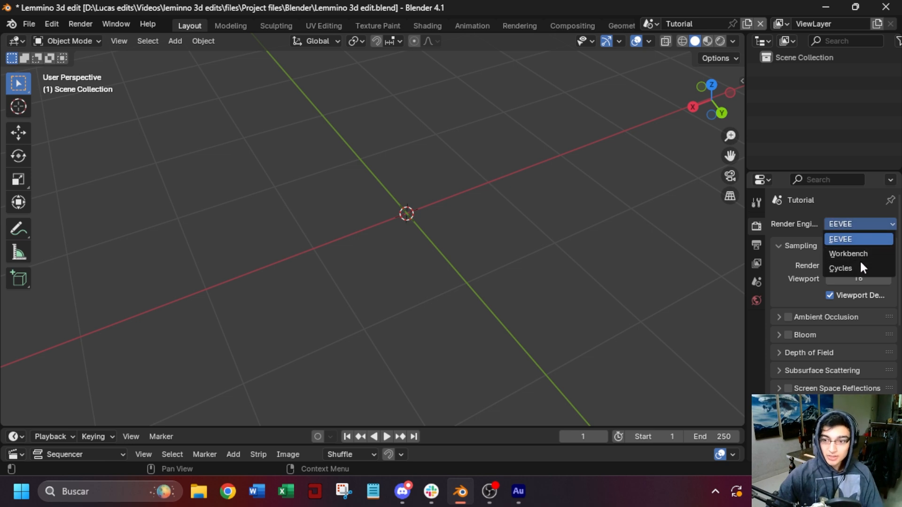
pyautogui.click(857, 268)
pyautogui.click(872, 240)
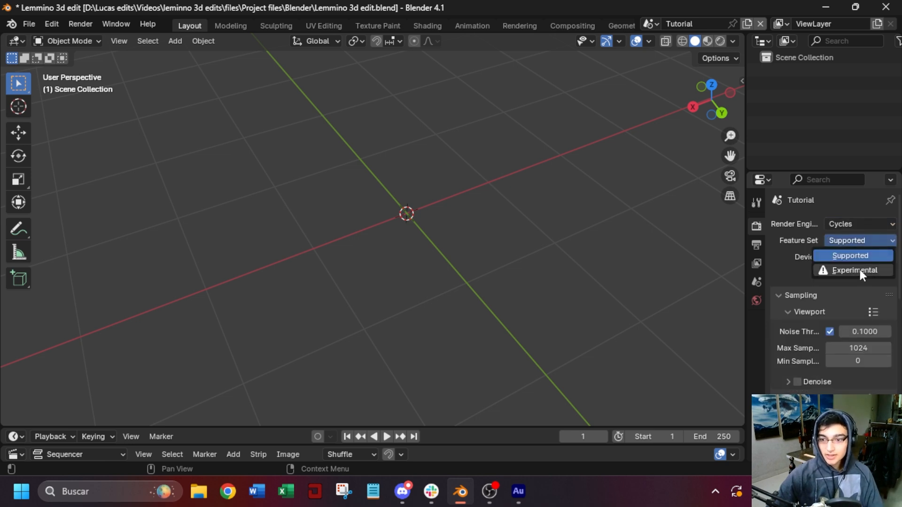
pyautogui.click(849, 271)
pyautogui.click(864, 258)
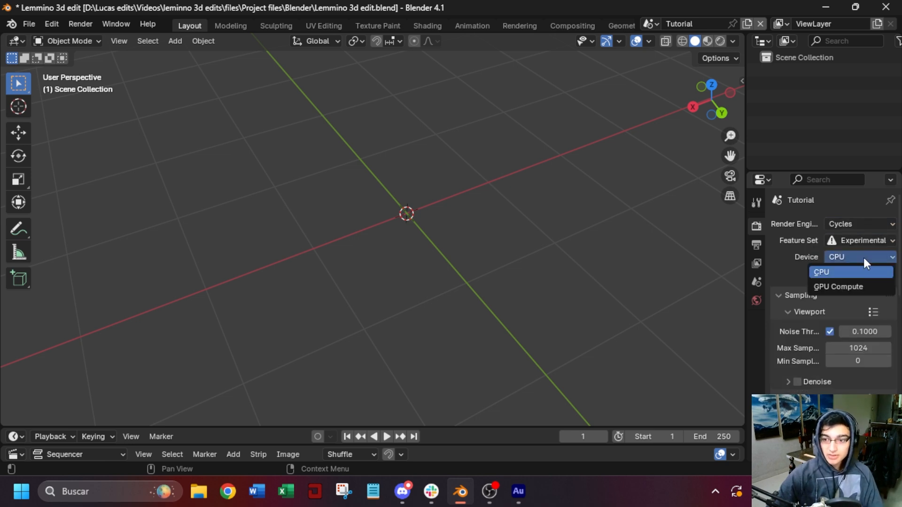
pyautogui.click(844, 285)
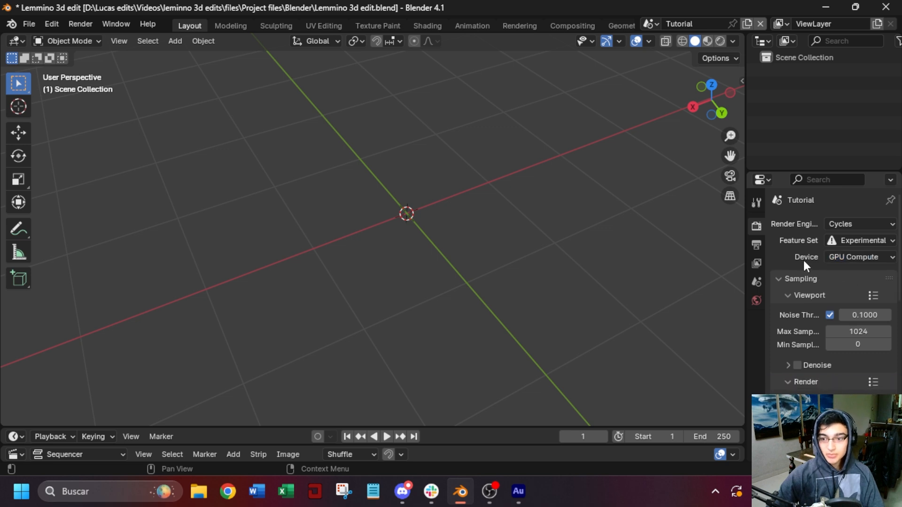
# Set the Cycles maximum samples to 60 for the viewport and 100 for the final render.
pyautogui.scroll(-1, 808, 263)
pyautogui.click(860, 305)
pyautogui.write('60')
pyautogui.press('Return')
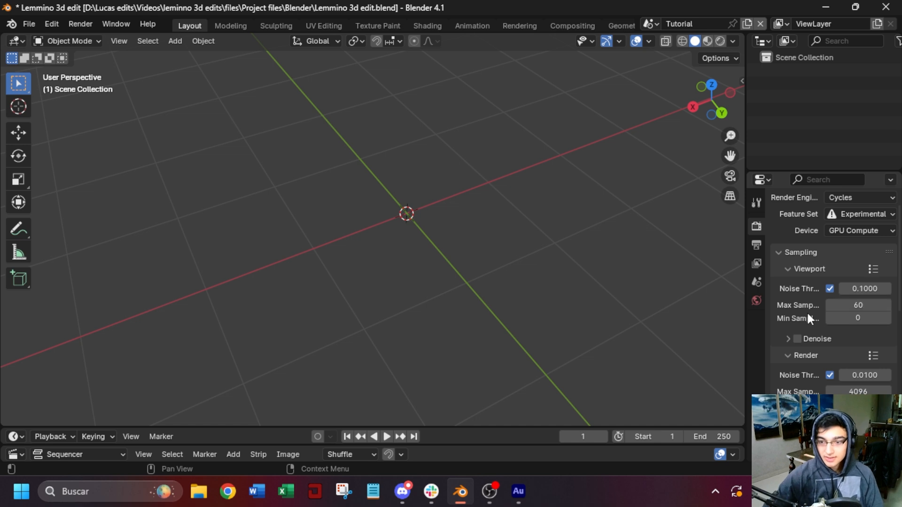
pyautogui.scroll(-1, 794, 357)
pyautogui.click(853, 366)
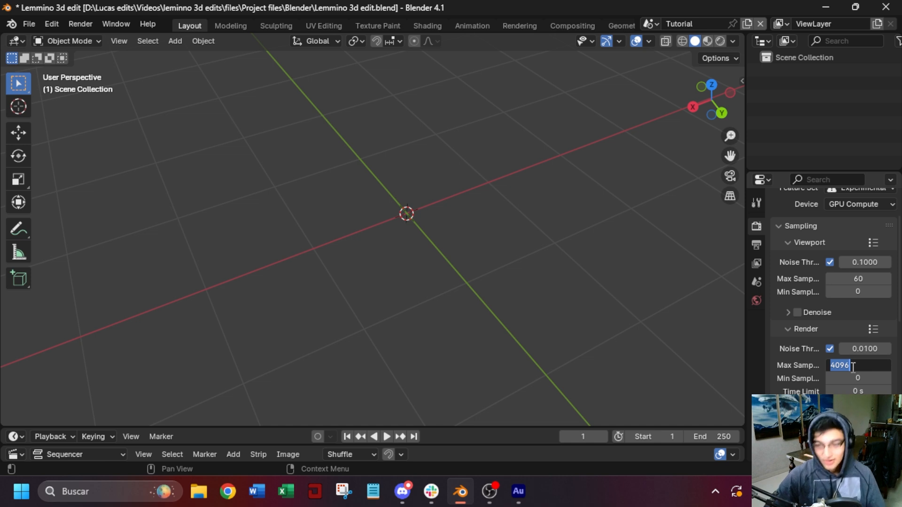
pyautogui.write('100')
pyautogui.press('Return')
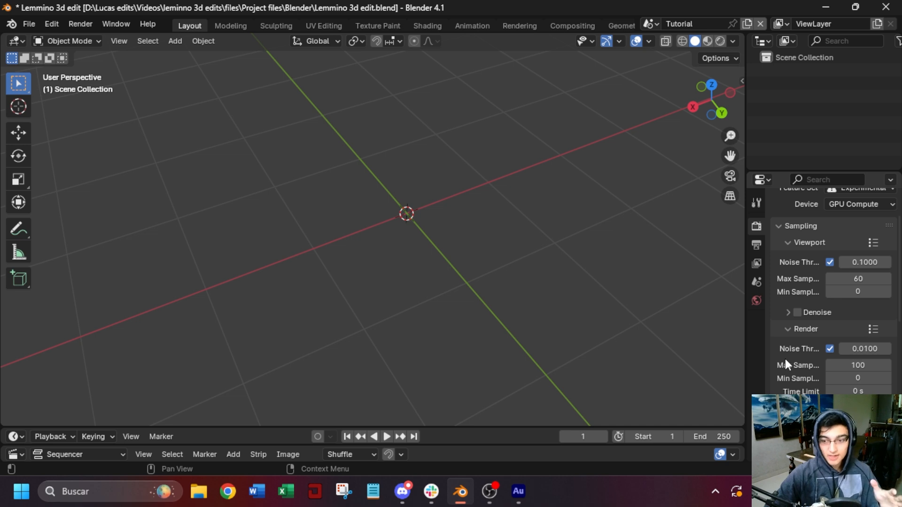
# Set the denoiser for the final Cycles render to OptiX in the render denoising settings.
pyautogui.scroll(-3, 786, 359)
pyautogui.scroll(-3, 814, 365)
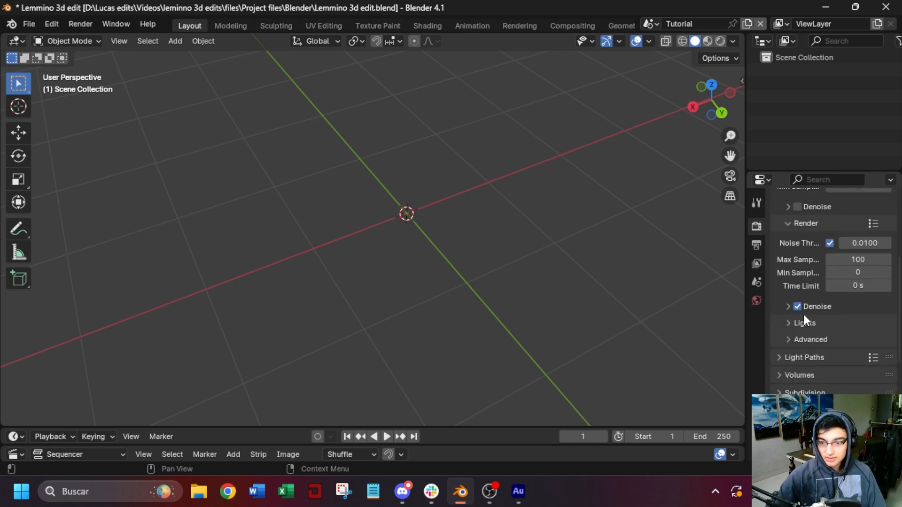
pyautogui.scroll(4, 803, 315)
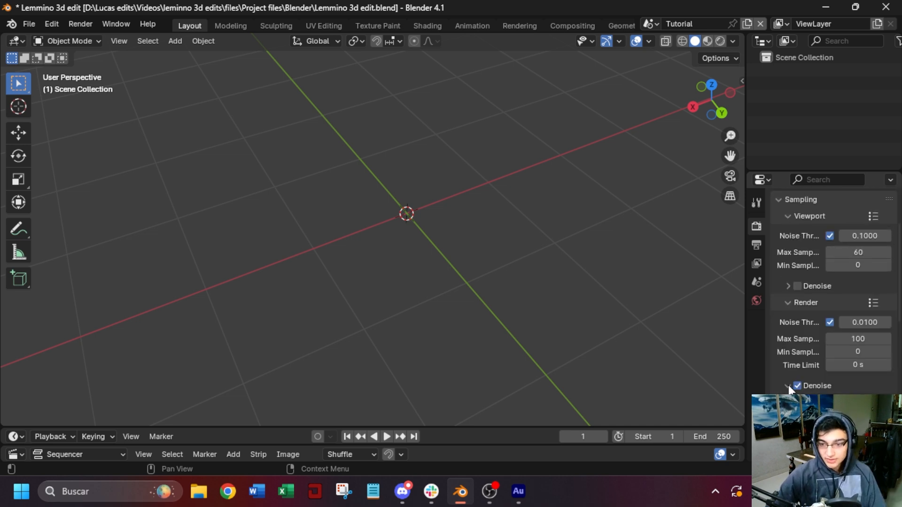
pyautogui.click(788, 385)
pyautogui.scroll(-3, 788, 385)
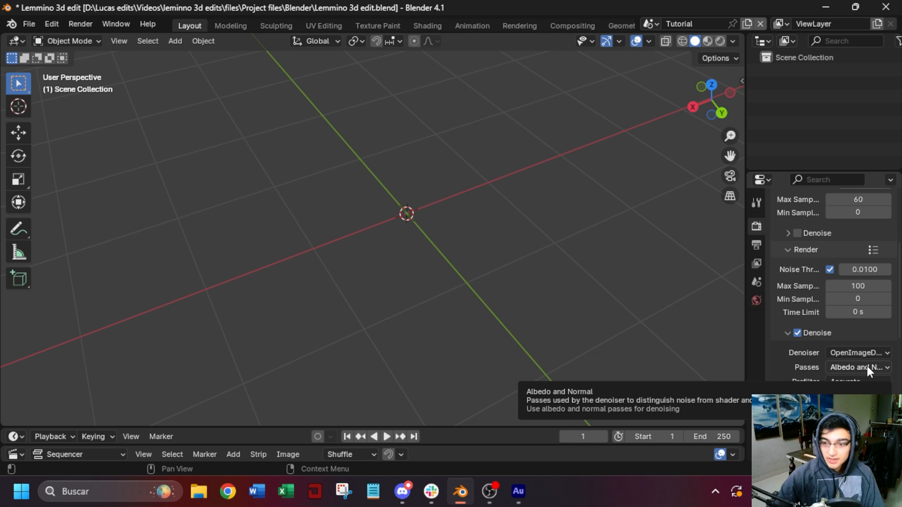
pyautogui.click(872, 354)
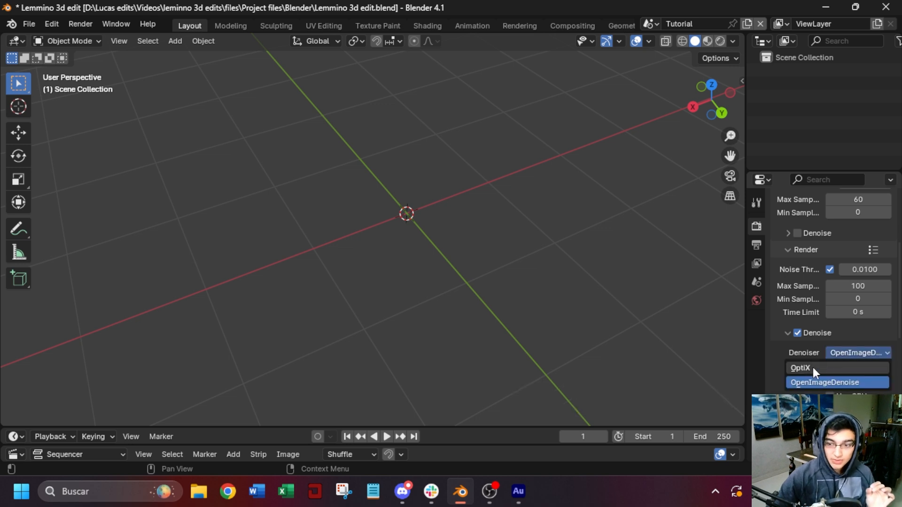
pyautogui.click(813, 368)
pyautogui.click(858, 368)
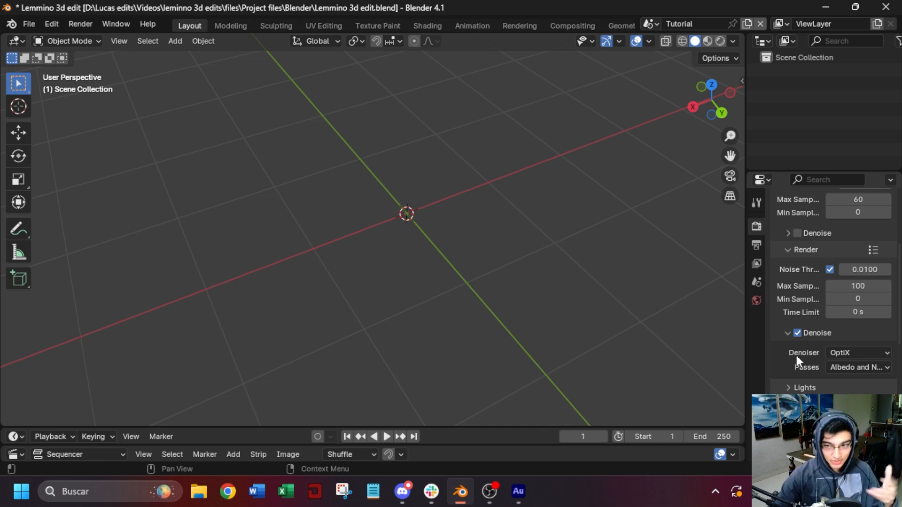
# Switch the scene's render engine from Cycles to EEVEE.
pyautogui.scroll(-4, 797, 356)
pyautogui.scroll(8, 861, 219)
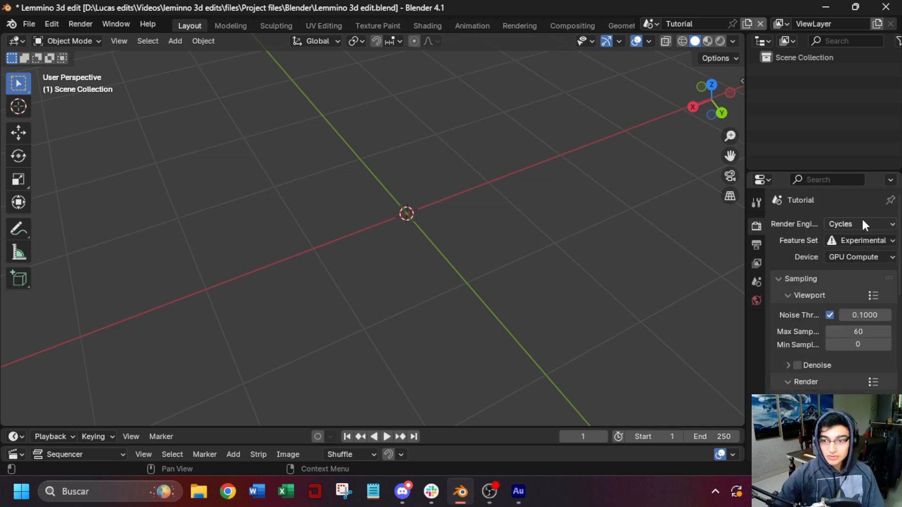
pyautogui.click(862, 221)
pyautogui.click(845, 240)
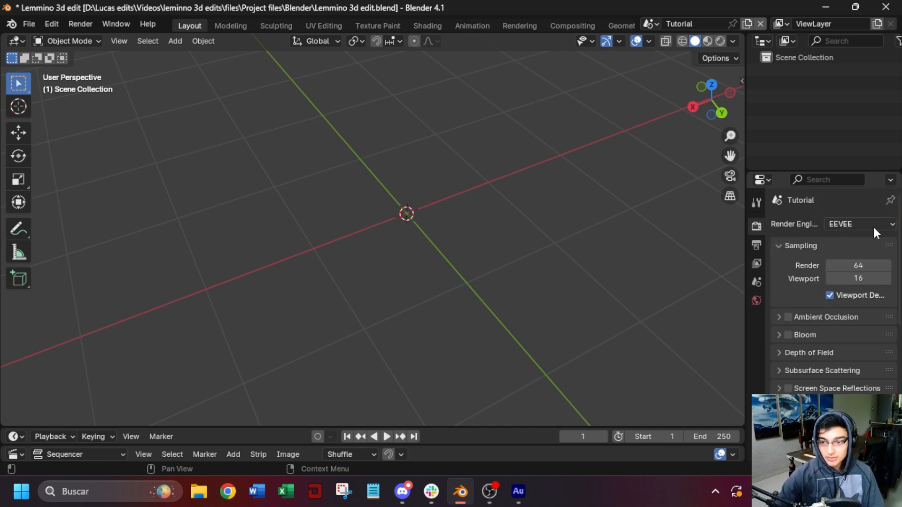
# Enable Ambient Occlusion, Bloom, Screen Space Reflections and Motion Blur for the EEVEE render.
pyautogui.scroll(-3, 874, 225)
pyautogui.click(788, 282)
pyautogui.scroll(-3, 789, 283)
pyautogui.click(788, 282)
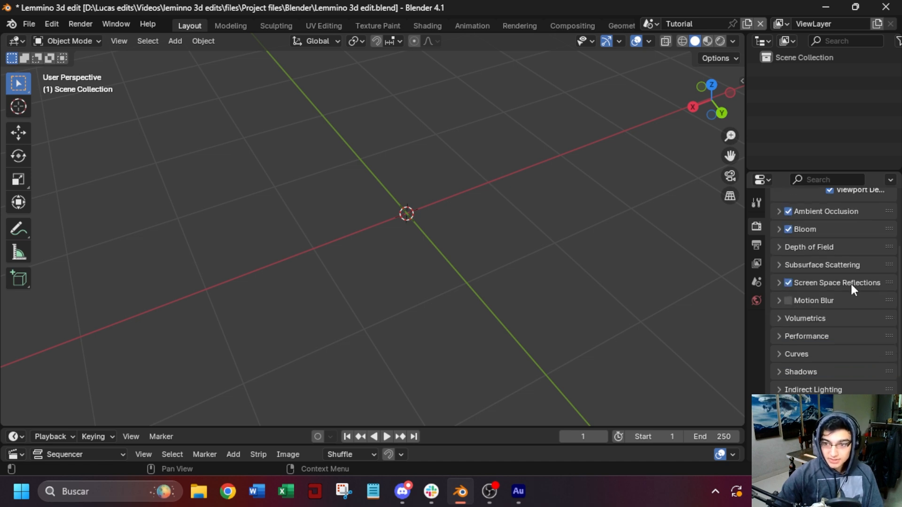
pyautogui.scroll(-2, 849, 284)
pyautogui.click(789, 274)
pyautogui.scroll(-2, 811, 278)
pyautogui.scroll(-4, 811, 278)
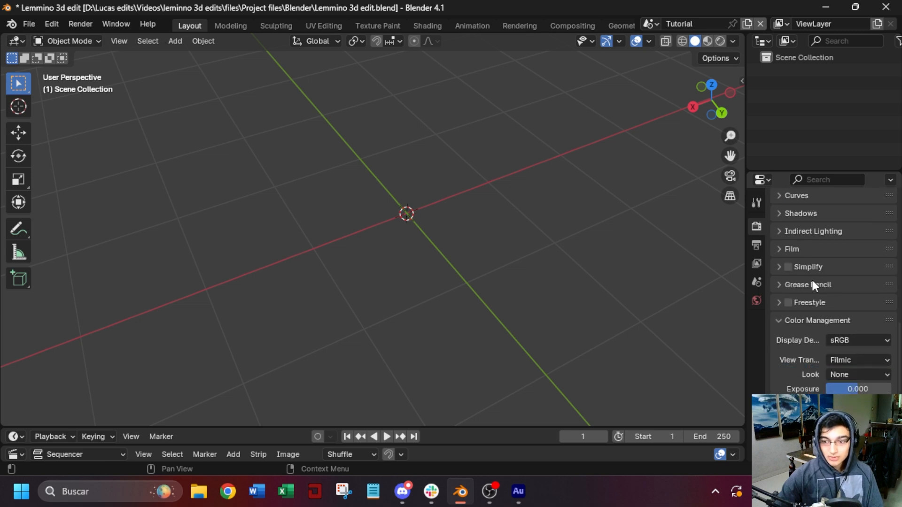
pyautogui.scroll(-1, 813, 280)
# Switch to OBS, move the webcam source along the bottom of the canvas away from its right corner, and return to Blender.
pyautogui.moveTo(489, 491)
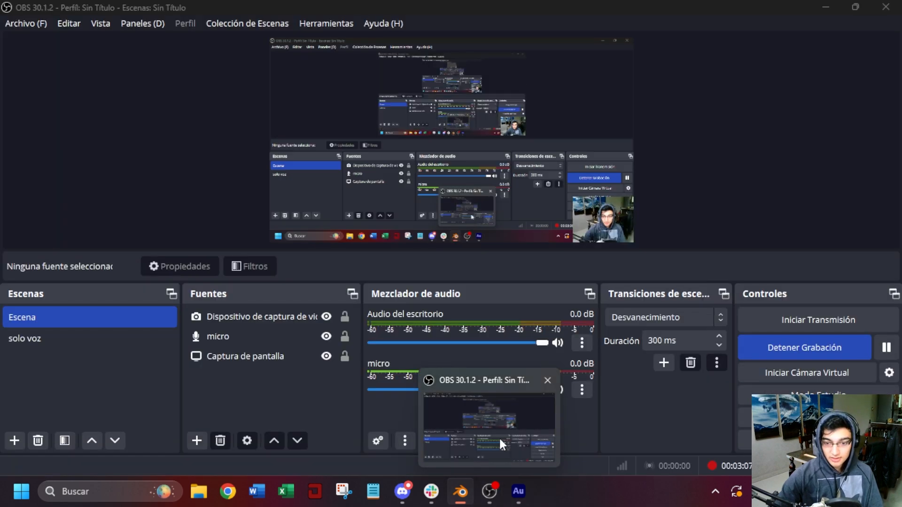
pyautogui.click(499, 436)
pyautogui.moveTo(591, 217); pyautogui.dragTo(523, 217)
pyautogui.moveTo(518, 492)
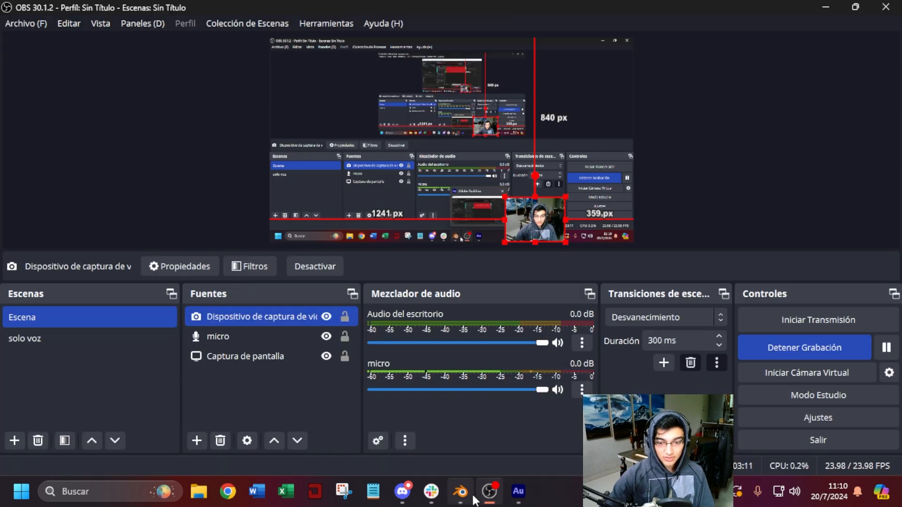
pyautogui.moveTo(460, 492)
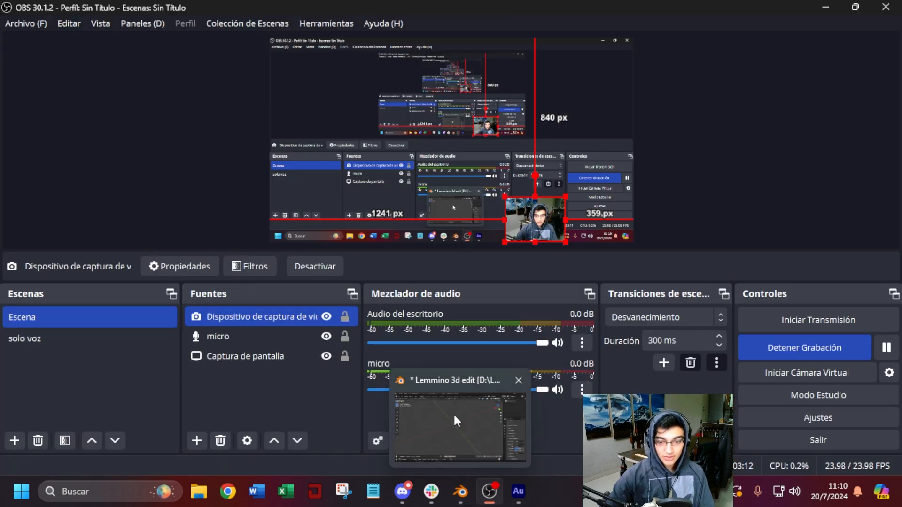
pyautogui.click(453, 413)
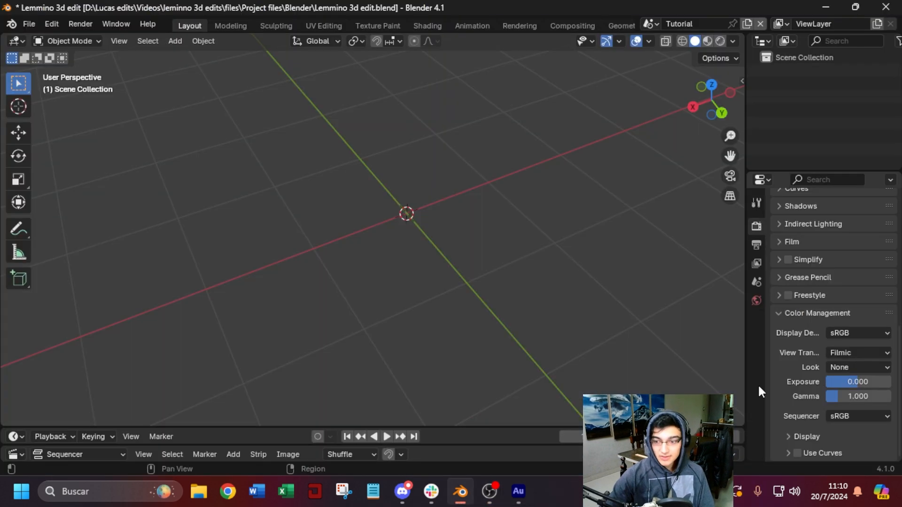
# Set the color management view transform to Standard and the look to High Contrast.
pyautogui.click(851, 353)
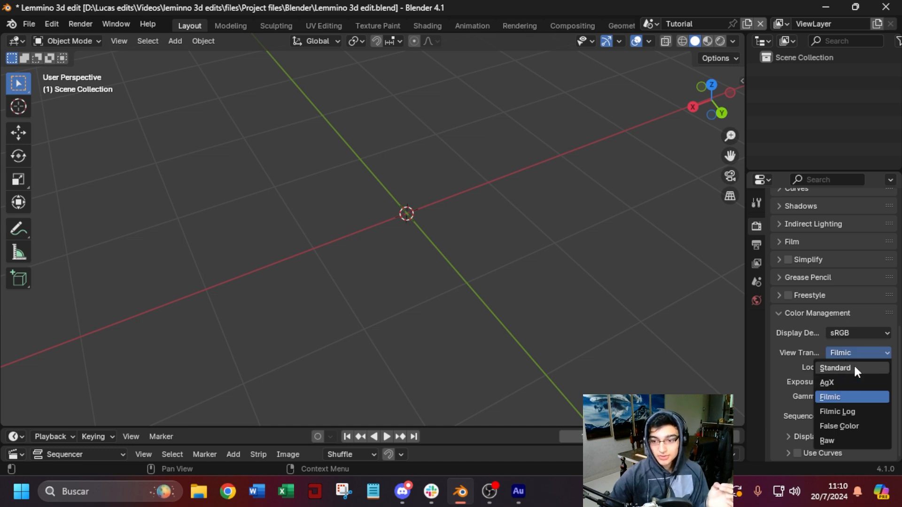
pyautogui.click(853, 368)
pyautogui.click(860, 368)
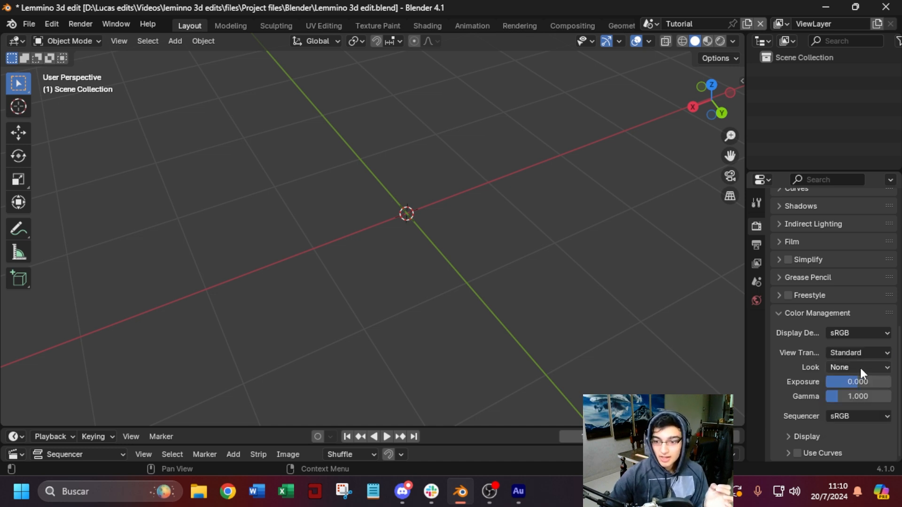
pyautogui.click(860, 368)
pyautogui.click(859, 368)
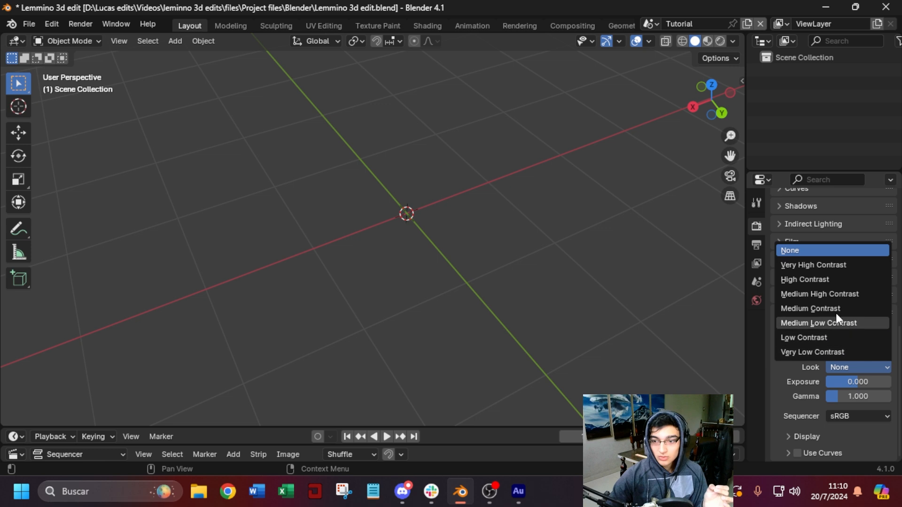
pyautogui.click(833, 277)
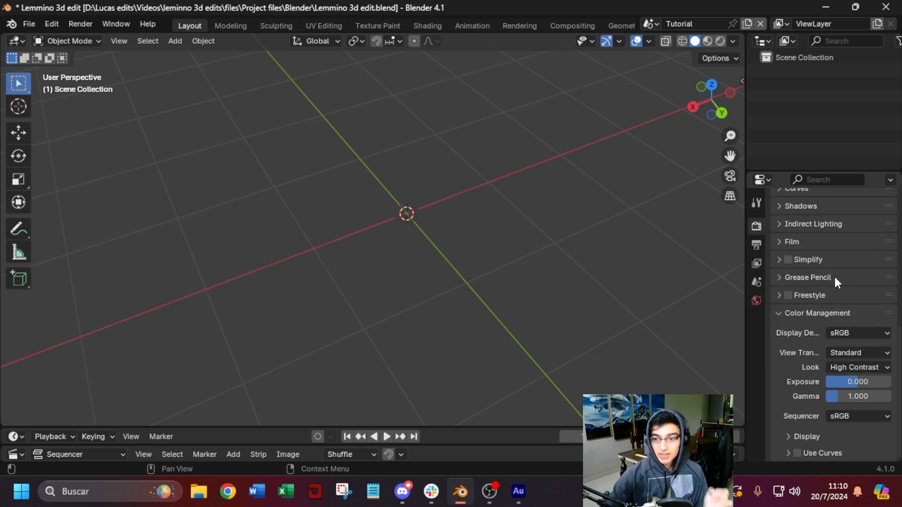
# Set the frame range's end to 500 and the PNG output compression to 0% in the output properties.
pyautogui.click(756, 244)
pyautogui.scroll(10, 784, 357)
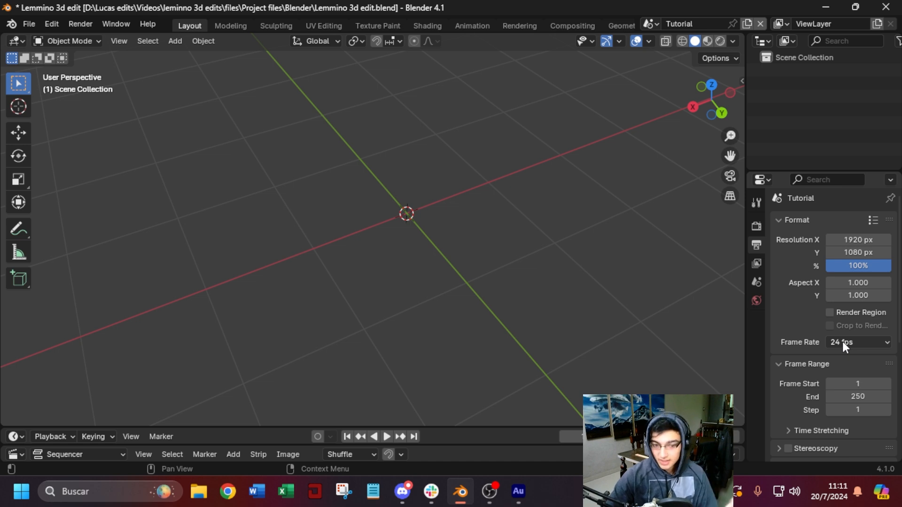
pyautogui.scroll(-5, 842, 348)
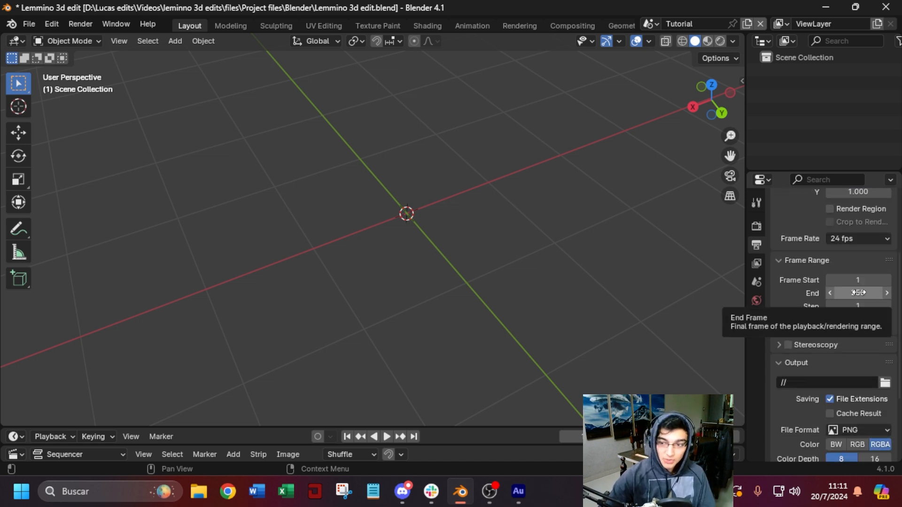
pyautogui.click(858, 293)
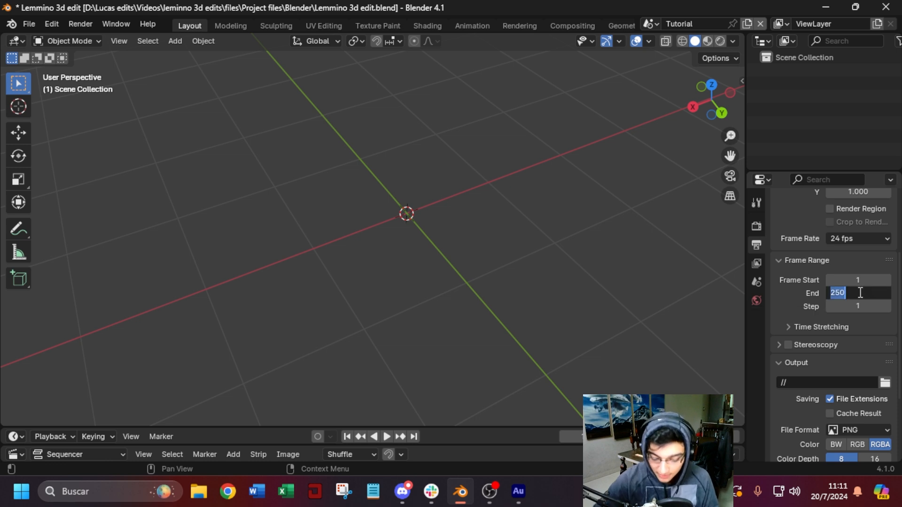
pyautogui.write('100')
pyautogui.press('Return')
pyautogui.scroll(-5, 821, 326)
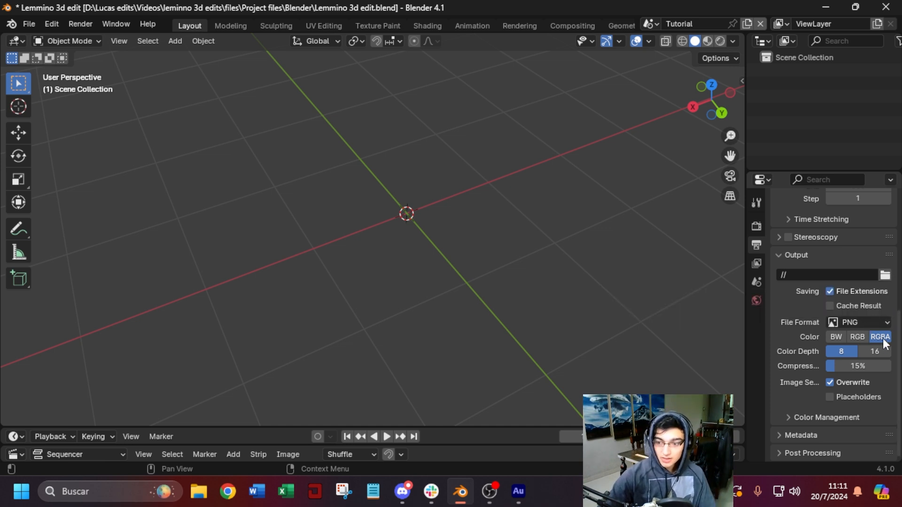
pyautogui.moveTo(827, 367)
pyautogui.mouseDown()
pyautogui.moveTo(874, 366)
pyautogui.moveTo(818, 363)
pyautogui.moveTo(831, 371)
pyautogui.mouseUp()
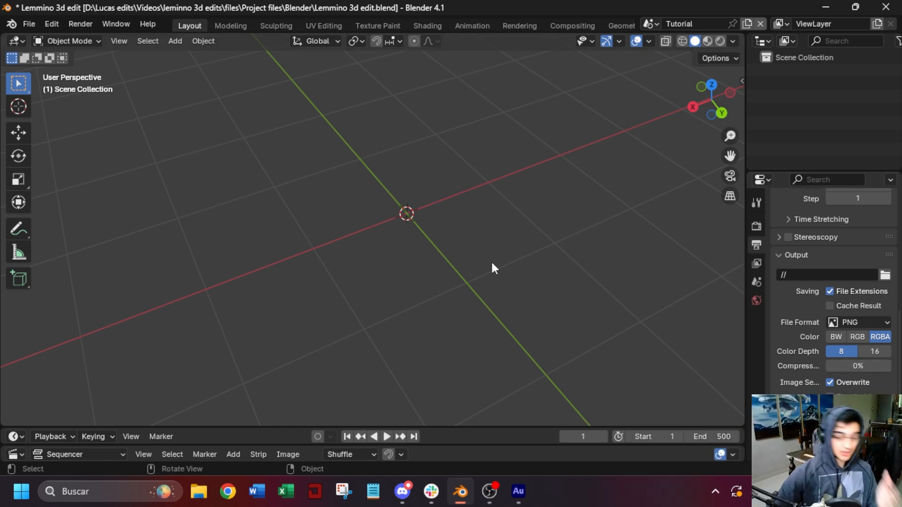
# Add a plane mesh at the centre of the empty scene and keep it selected in Object Mode.
pyautogui.scroll(-4, 492, 263)
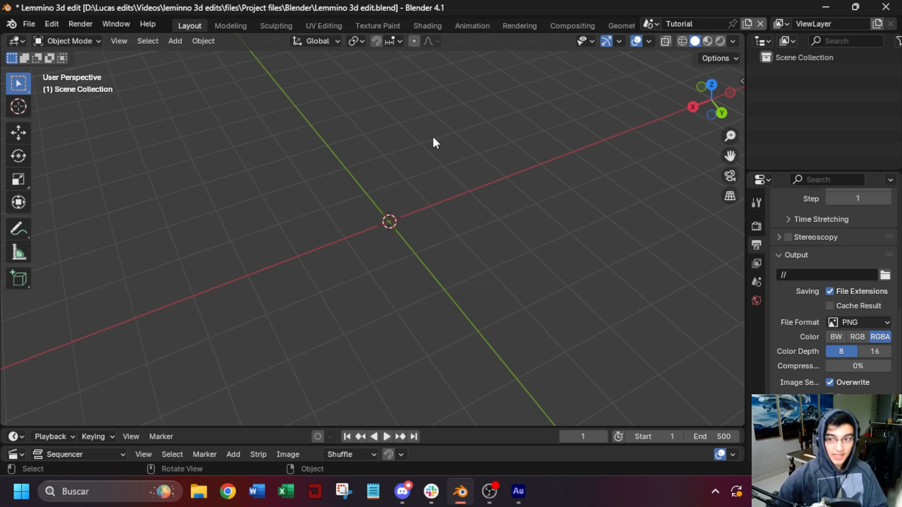
pyautogui.scroll(3, 408, 223)
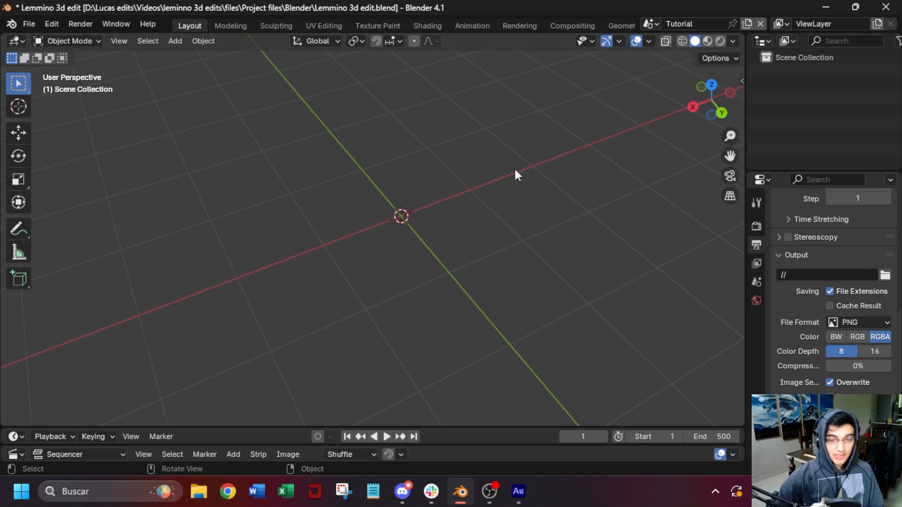
pyautogui.hotkey('shift', 'a')
pyautogui.moveTo(494, 171)
pyautogui.click(573, 171)
pyautogui.scroll(1, 480, 241)
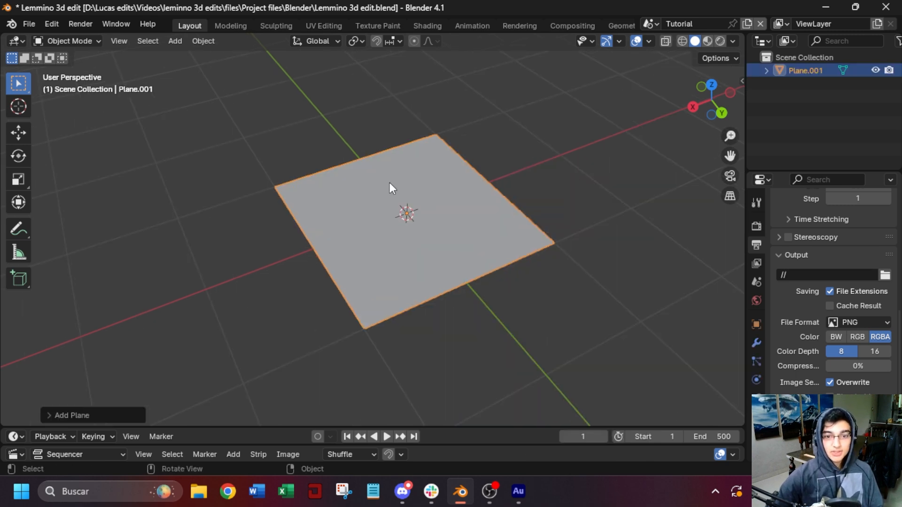
pyautogui.click(54, 416)
pyautogui.click(437, 191)
pyautogui.scroll(1, 437, 192)
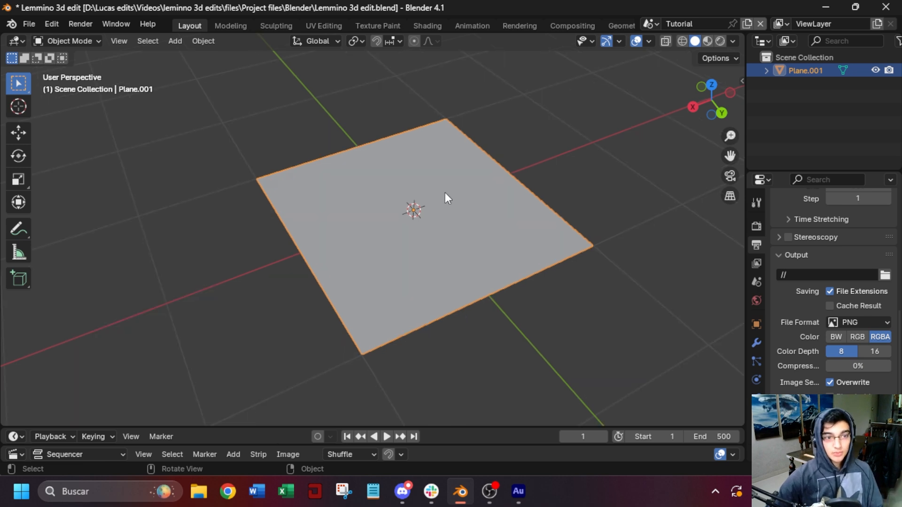
pyautogui.press('Tab')
pyautogui.press('Tab')
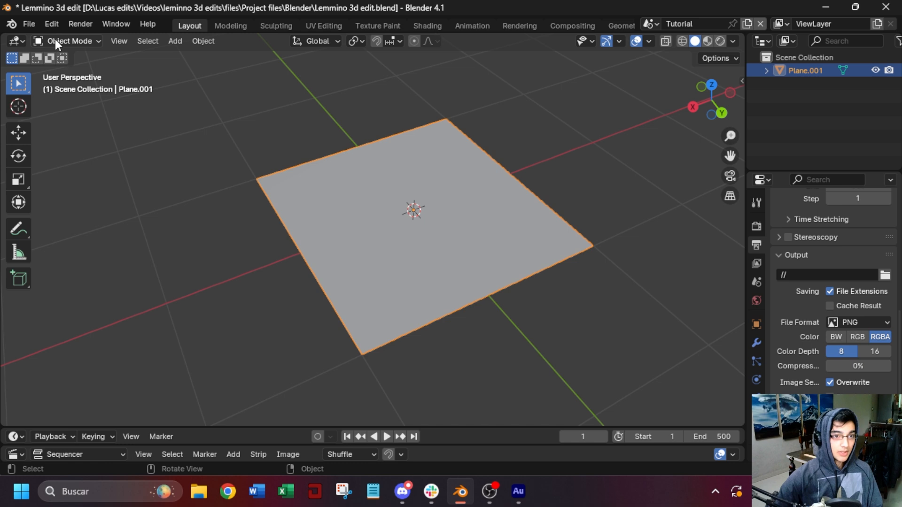
# In Edit Mode, divide the plane into four equal quarters with two centred, perpendicular loop cuts.
pyautogui.click(70, 41)
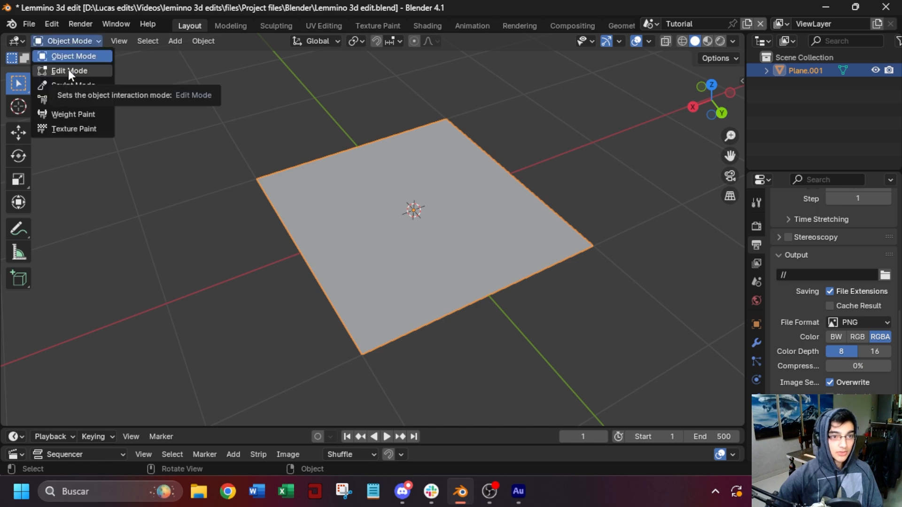
pyautogui.click(68, 71)
pyautogui.hotkey('ctrl', 'r')
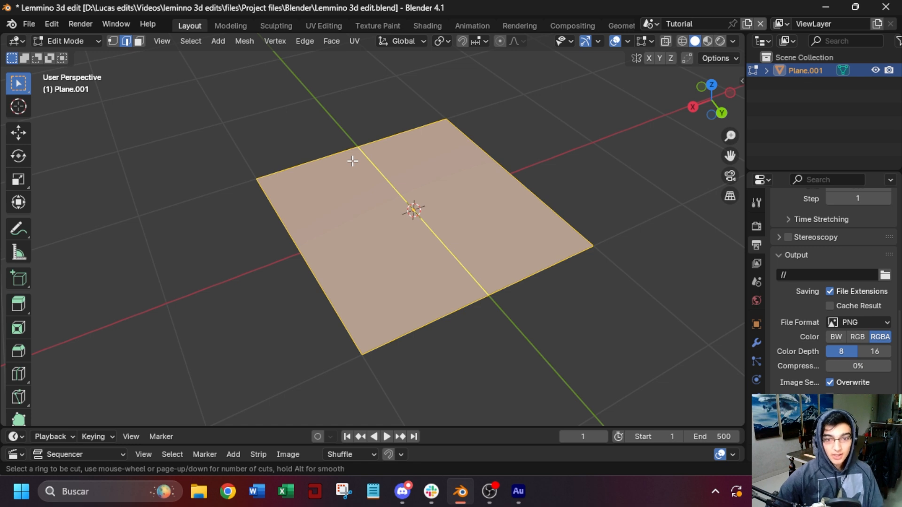
pyautogui.click(352, 161)
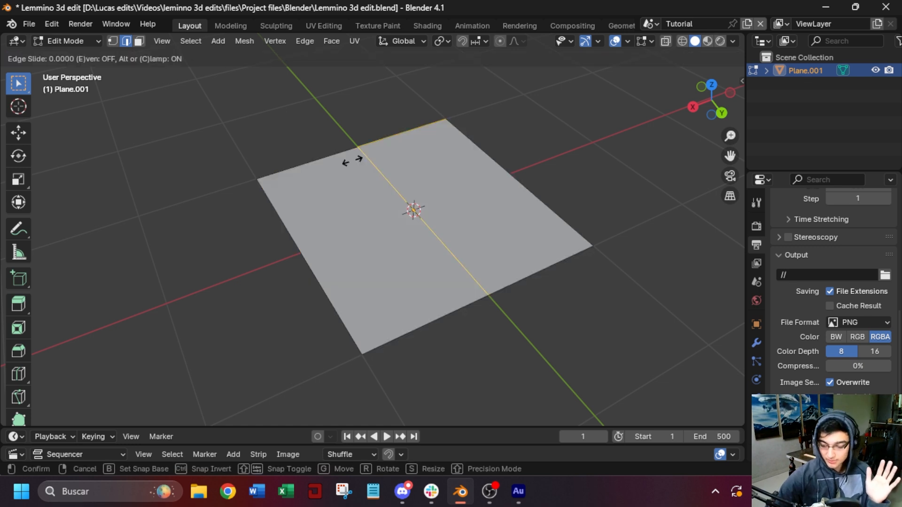
pyautogui.click(352, 161)
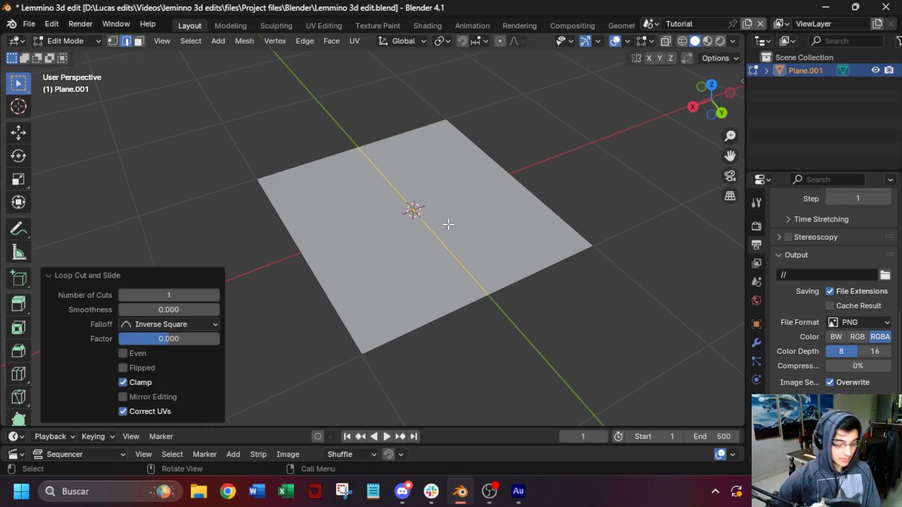
pyautogui.hotkey('ctrl', 'r')
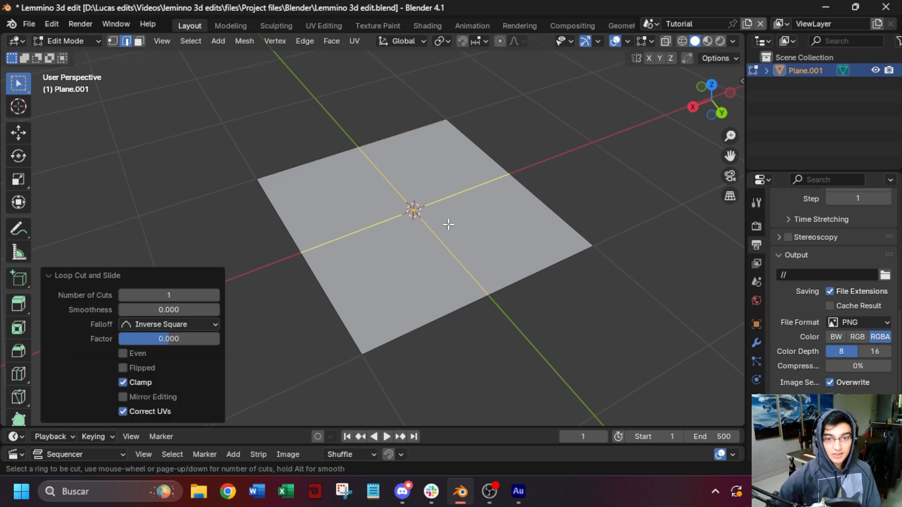
pyautogui.click(449, 224)
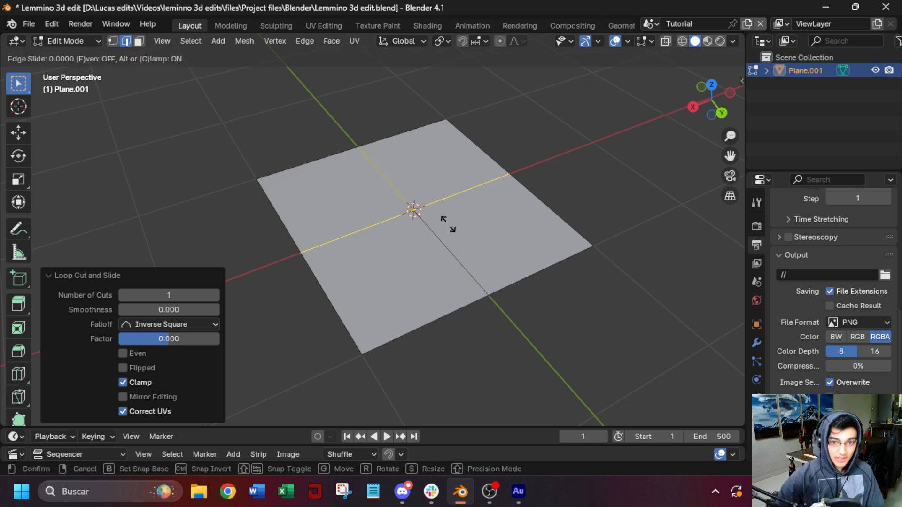
pyautogui.click(449, 224)
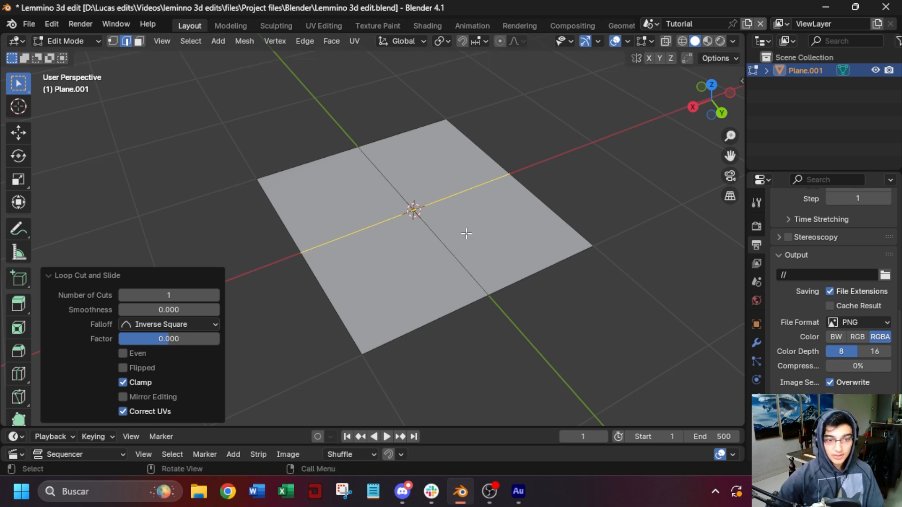
pyautogui.click(52, 276)
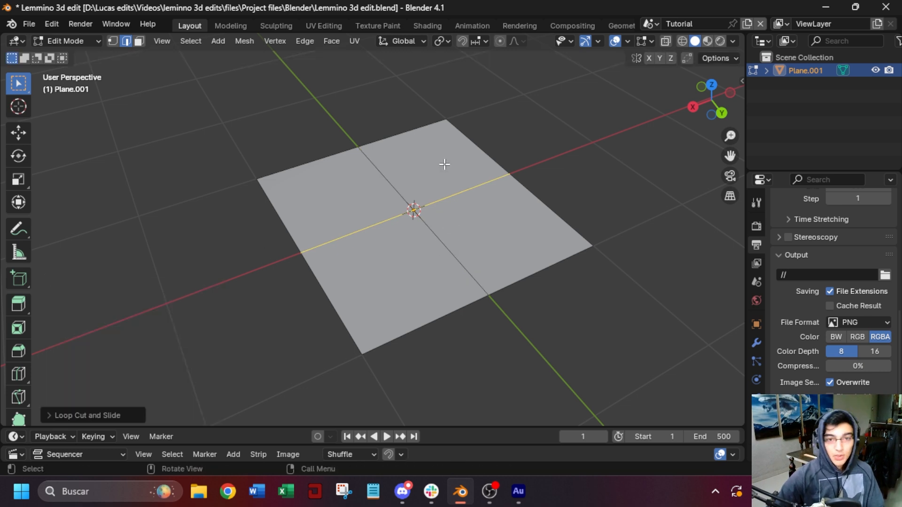
# In face select mode, separate the two adjoining quarter faces on the plane's negative X side into individual objects, one at a time.
pyautogui.press('3')
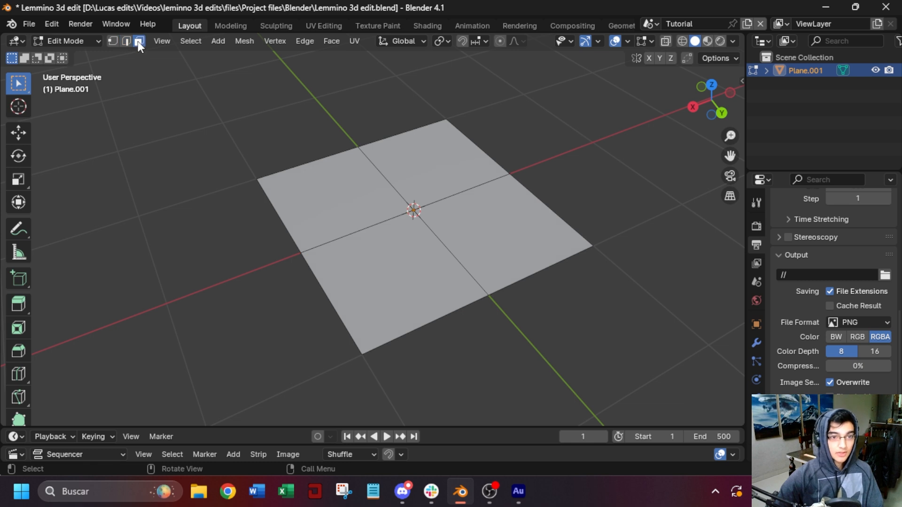
pyautogui.click(376, 165)
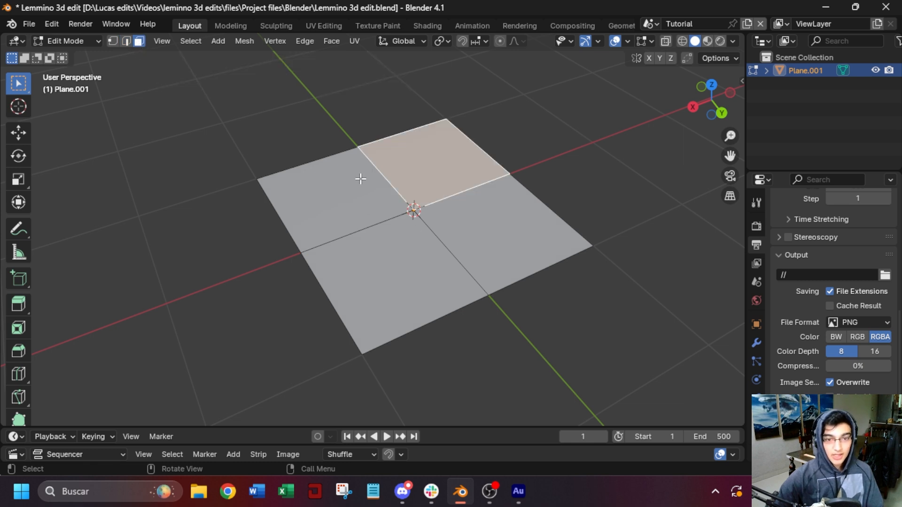
pyautogui.rightClick(443, 166)
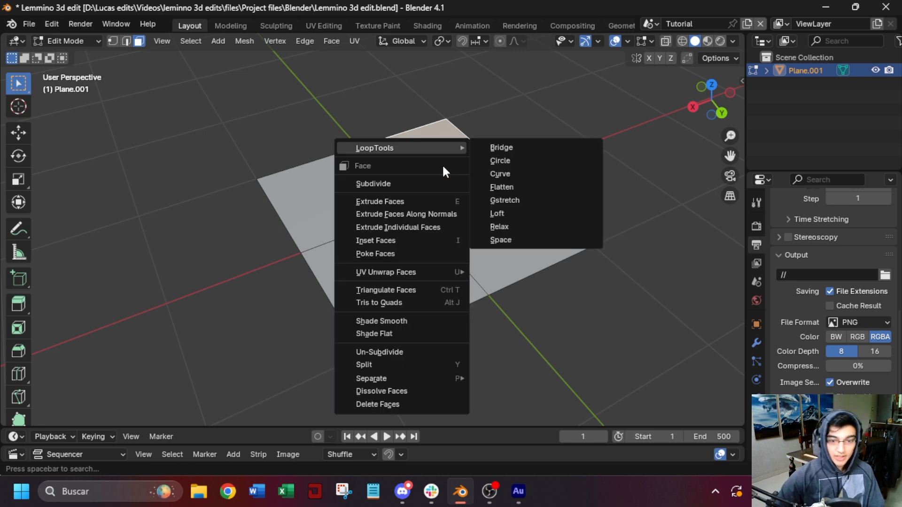
pyautogui.moveTo(422, 377)
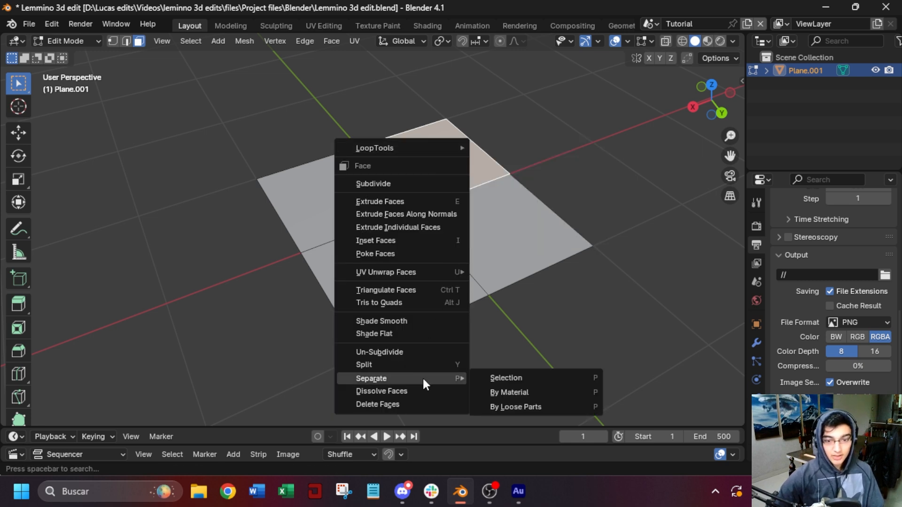
pyautogui.click(512, 374)
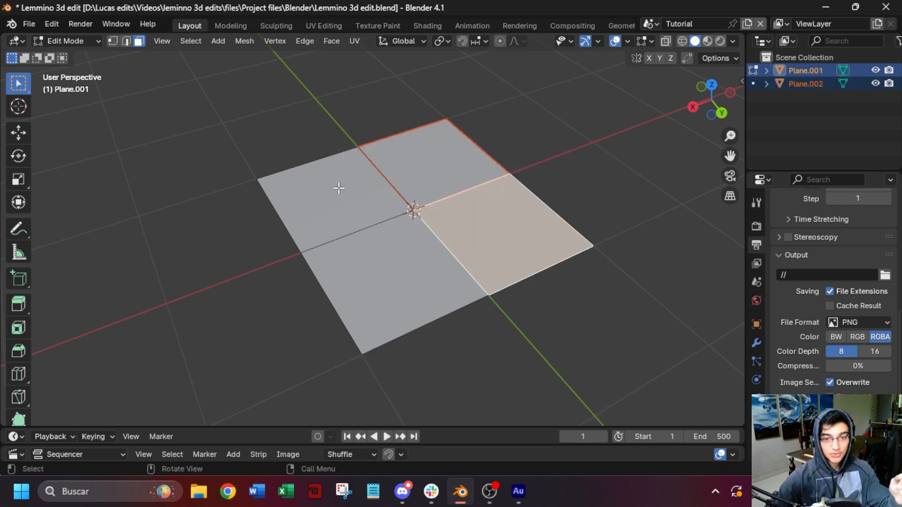
pyautogui.rightClick(468, 217)
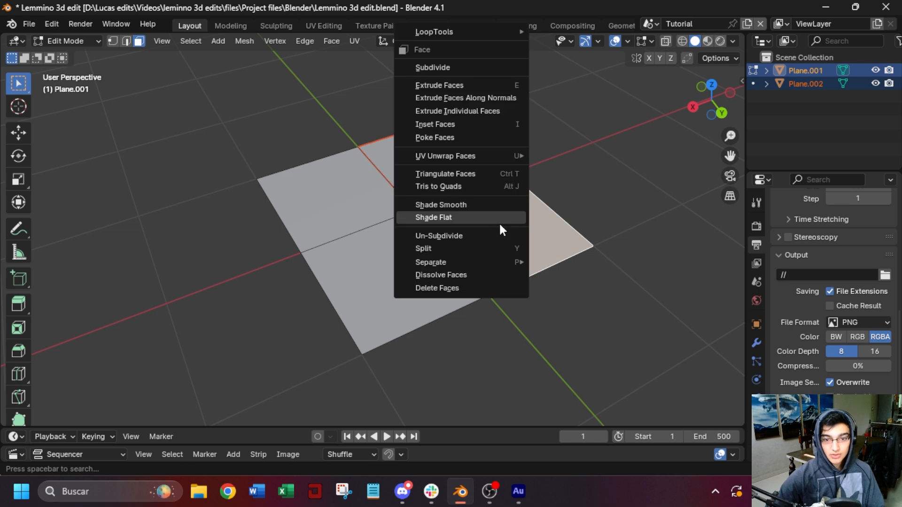
pyautogui.moveTo(470, 262)
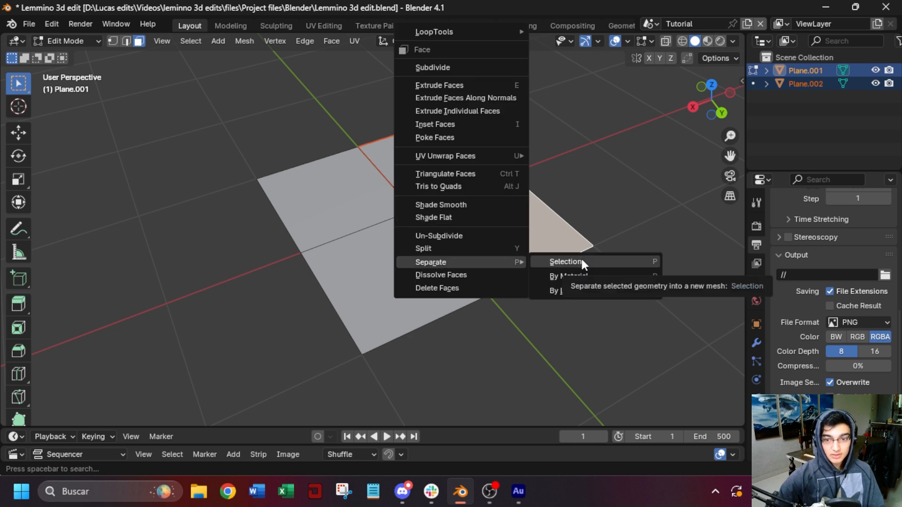
pyautogui.click(582, 262)
# Separate each of the two remaining quarter faces into its own object and return to Object Mode.
pyautogui.click(384, 256)
pyautogui.rightClick(385, 260)
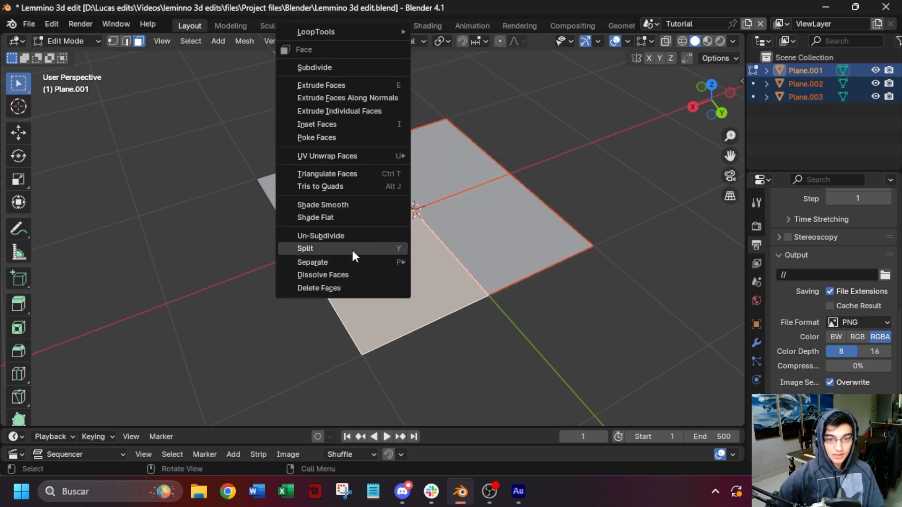
pyautogui.moveTo(352, 260)
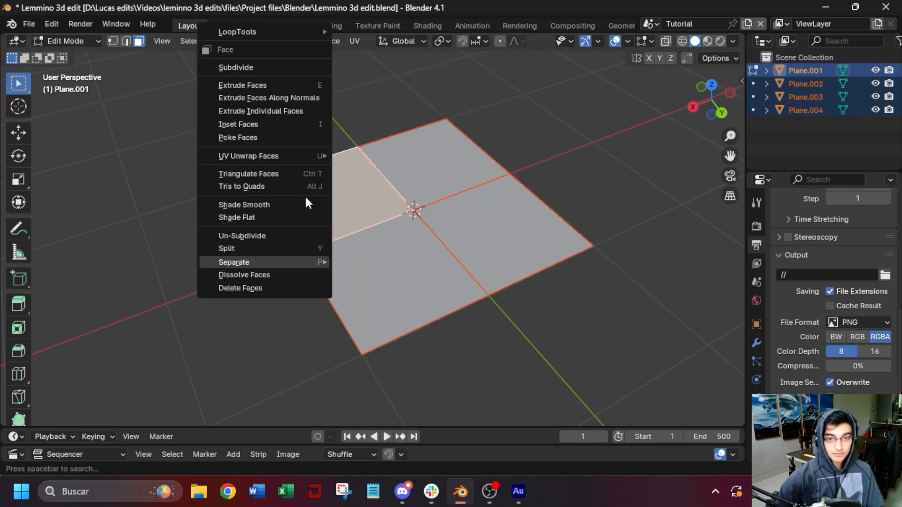
pyautogui.moveTo(338, 263)
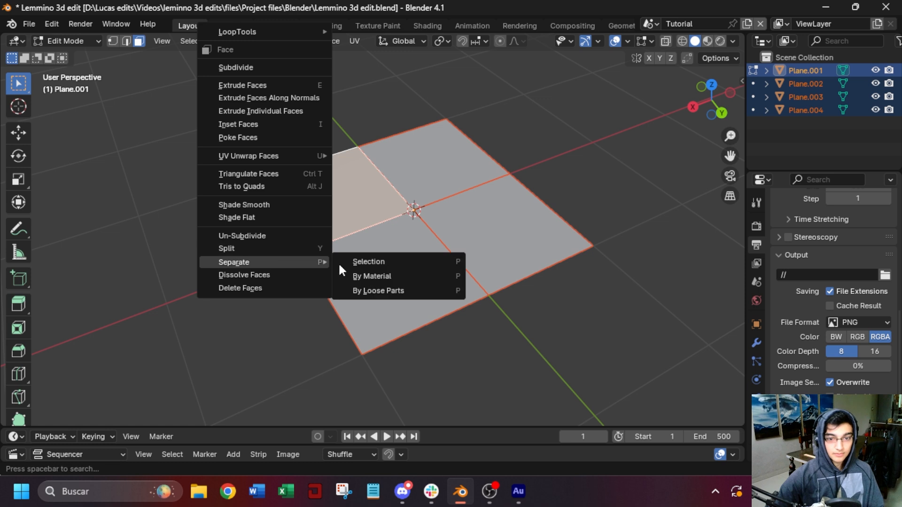
pyautogui.click(377, 262)
pyautogui.click(66, 44)
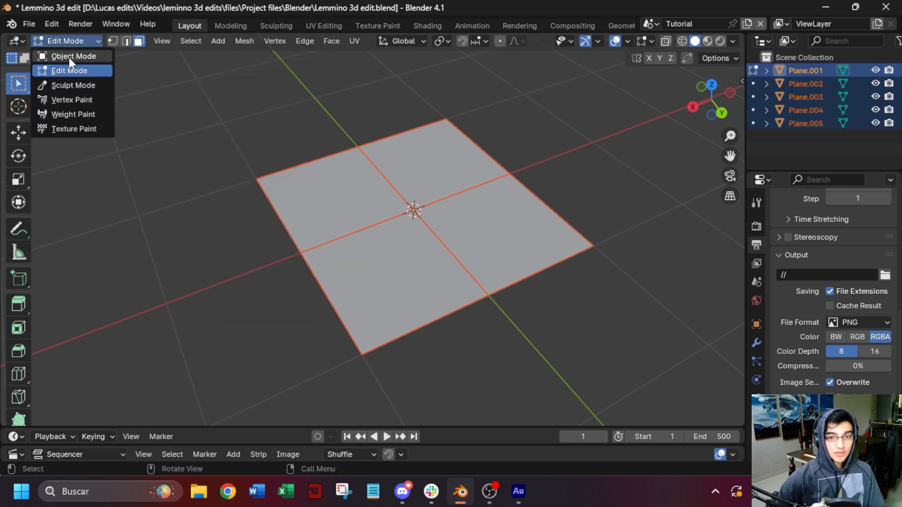
pyautogui.click(70, 56)
# Select the four quarter planes one after another to check that each is a separate object.
pyautogui.click(529, 156)
pyautogui.click(419, 159)
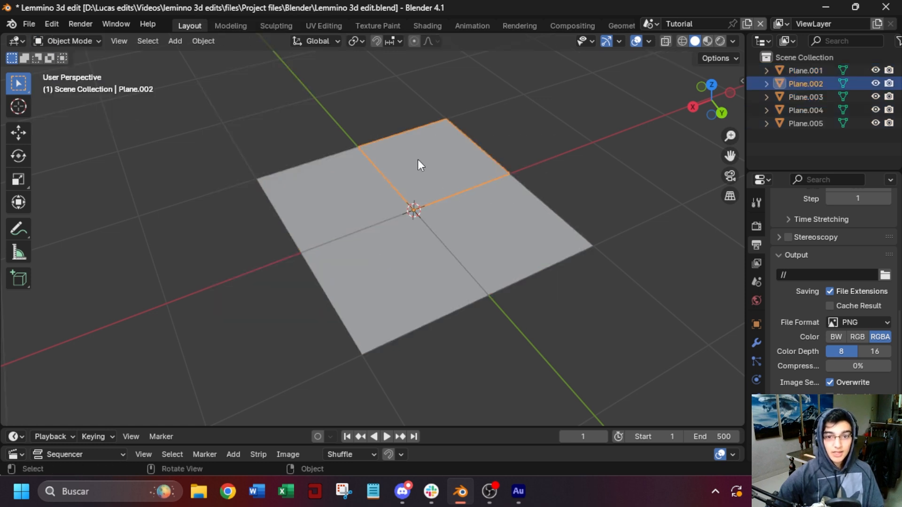
pyautogui.click(472, 208)
pyautogui.click(393, 176)
pyautogui.click(368, 216)
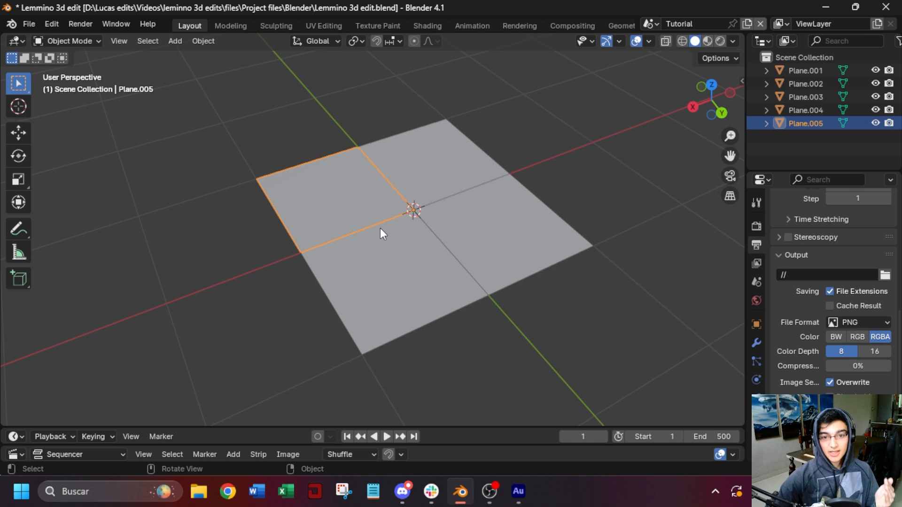
pyautogui.click(413, 257)
pyautogui.click(465, 228)
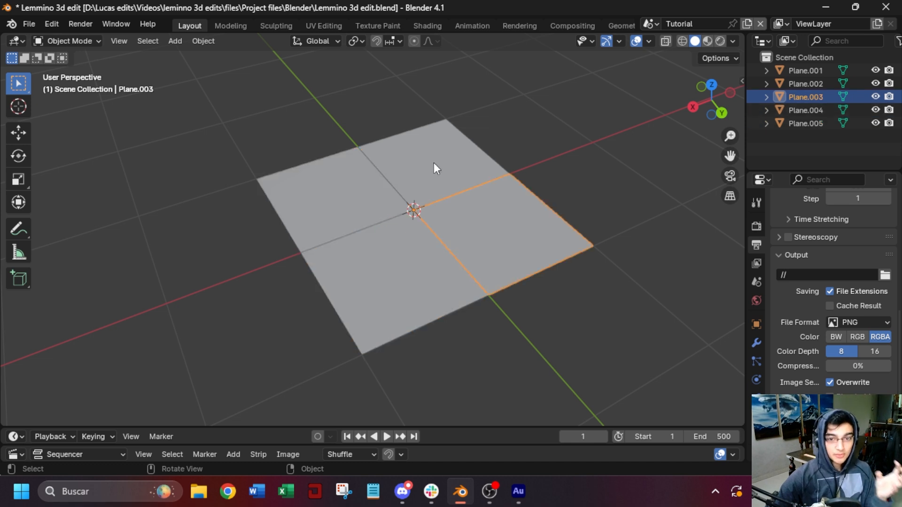
pyautogui.click(434, 163)
# Select all four quarter planes and set their origins to their own geometry.
pyautogui.moveTo(538, 120); pyautogui.dragTo(364, 254)
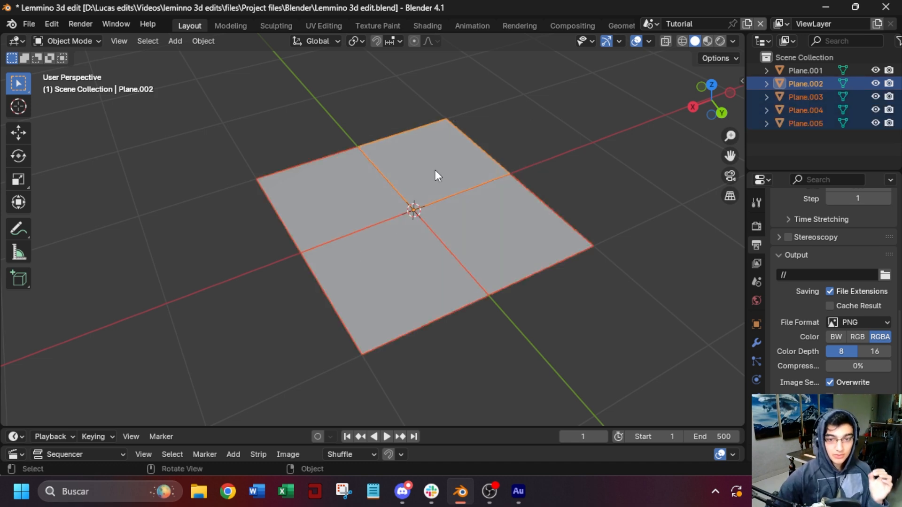
pyautogui.rightClick(435, 170)
pyautogui.moveTo(394, 198)
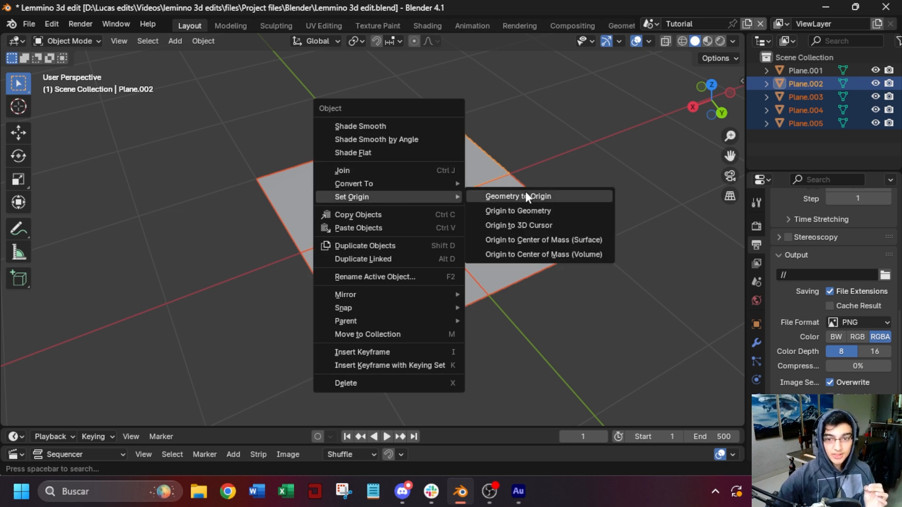
pyautogui.click(524, 212)
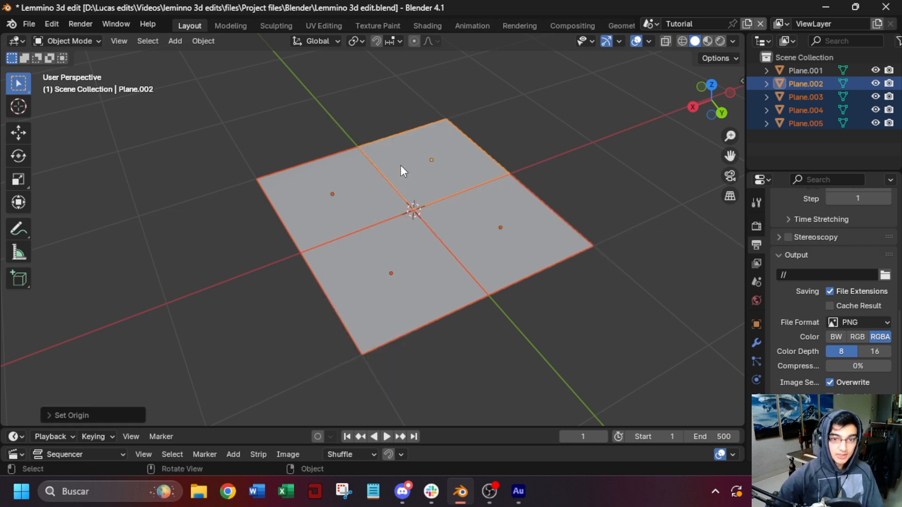
pyautogui.click(588, 180)
pyautogui.click(459, 156)
pyautogui.press('s')
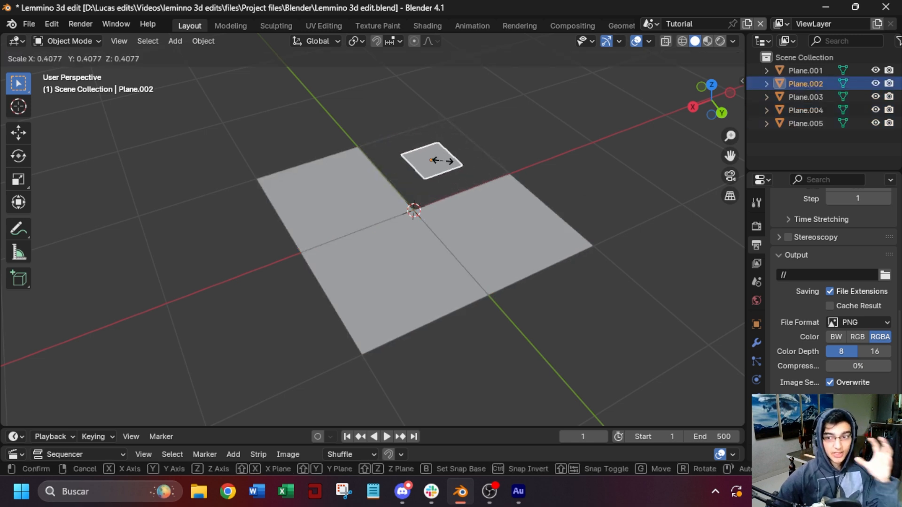
pyautogui.press('Escape')
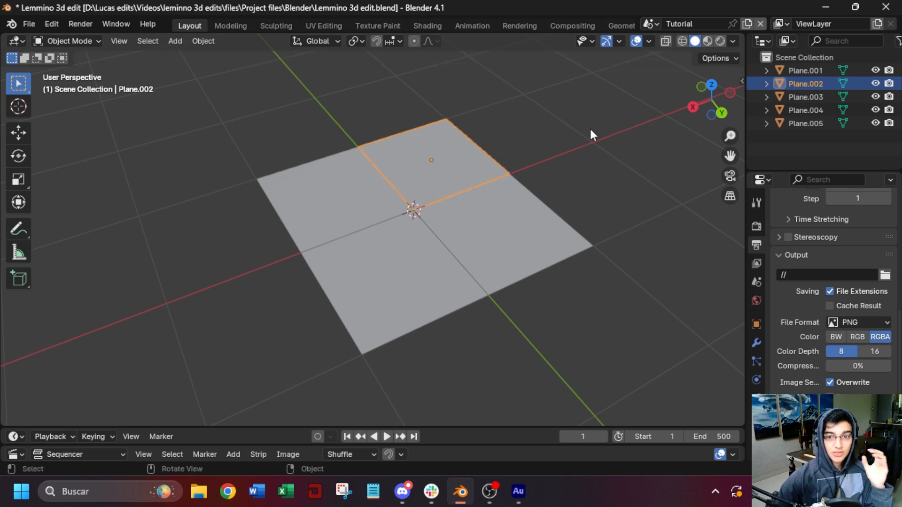
# Scale all four quarter planes to about 0.86 around their Individual Origins to leave gaps between them, and deselect them.
pyautogui.moveTo(550, 126); pyautogui.dragTo(325, 280)
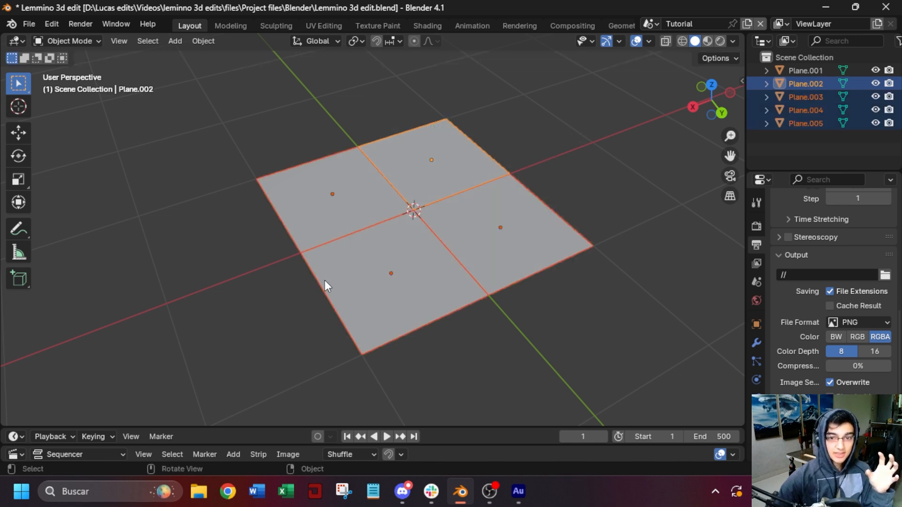
pyautogui.click(358, 43)
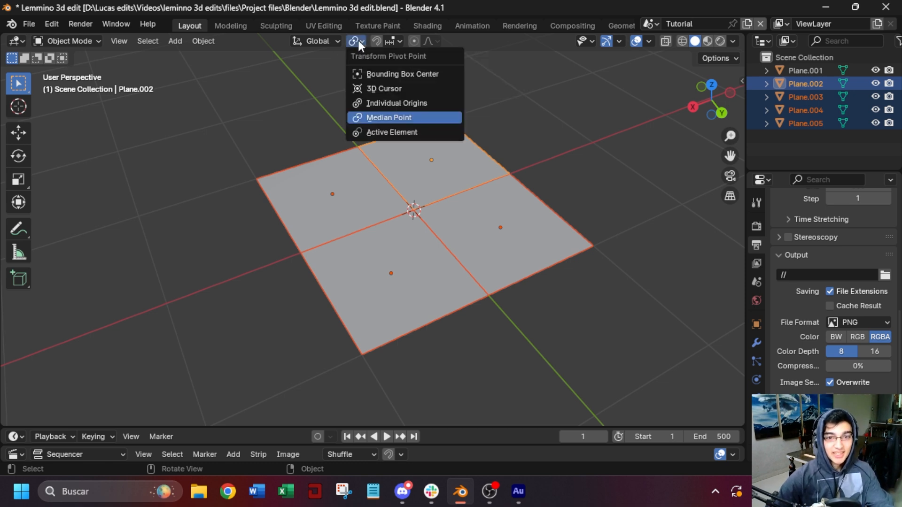
pyautogui.click(389, 105)
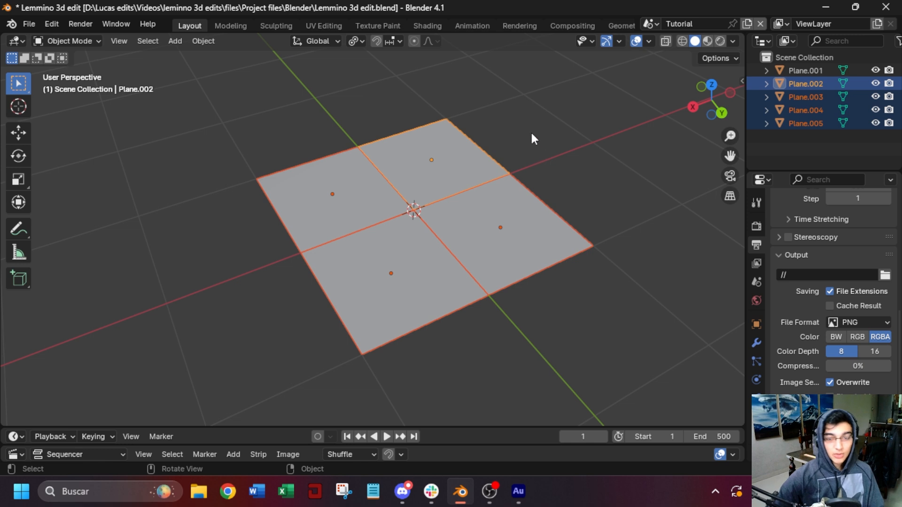
pyautogui.press('s')
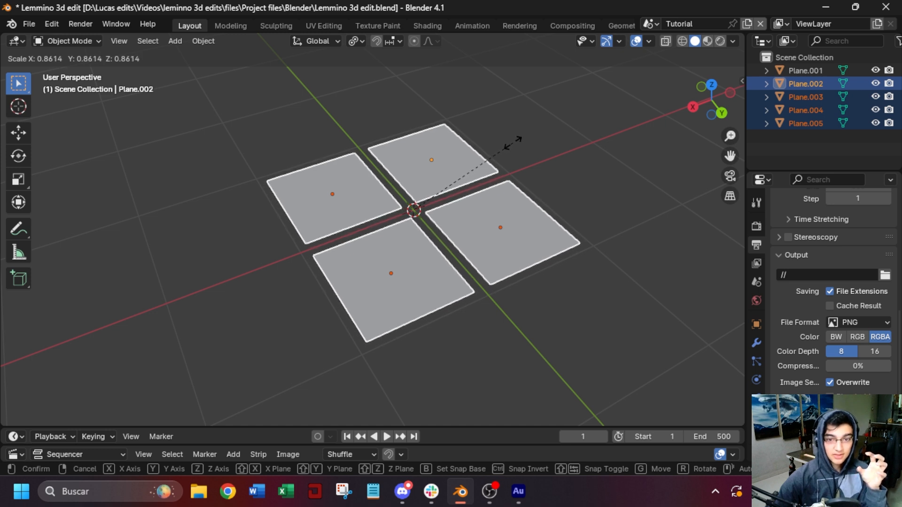
pyautogui.click(513, 140)
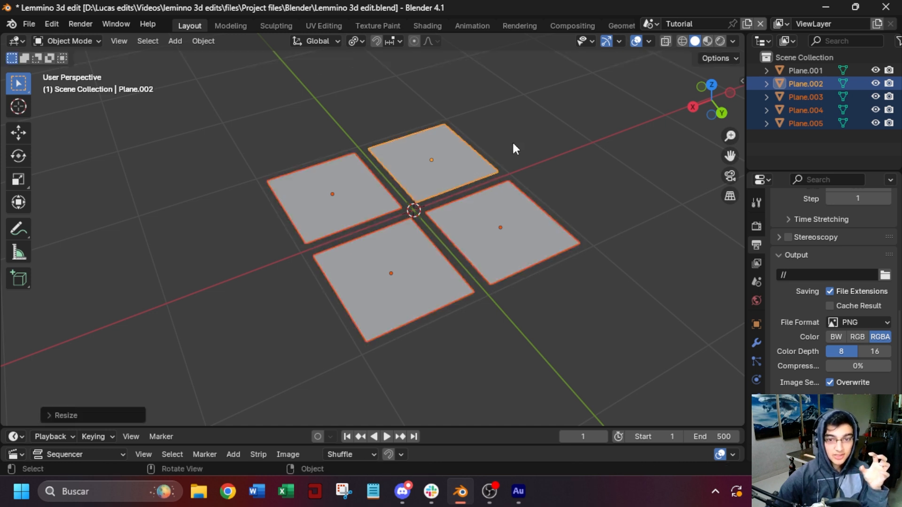
pyautogui.click(540, 136)
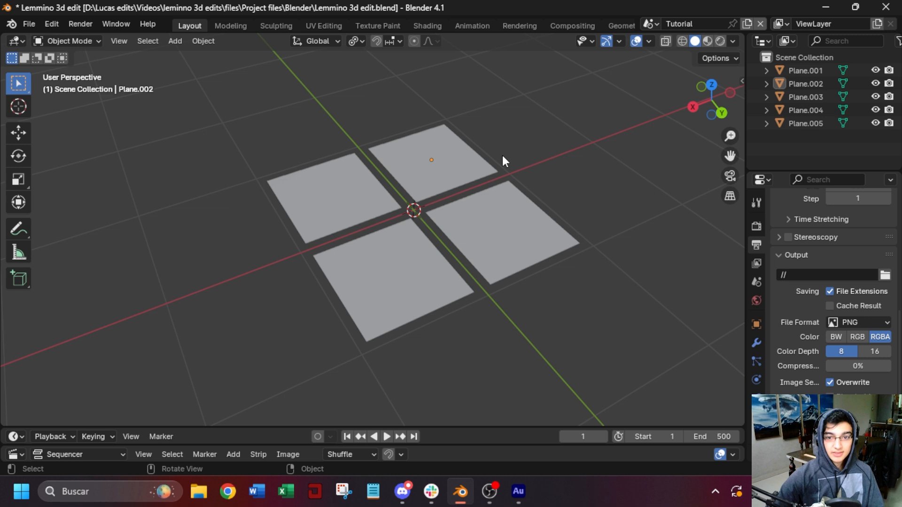
# Join the four quarter planes into one object and set its origin to its geometry.
pyautogui.moveTo(541, 126); pyautogui.dragTo(417, 194)
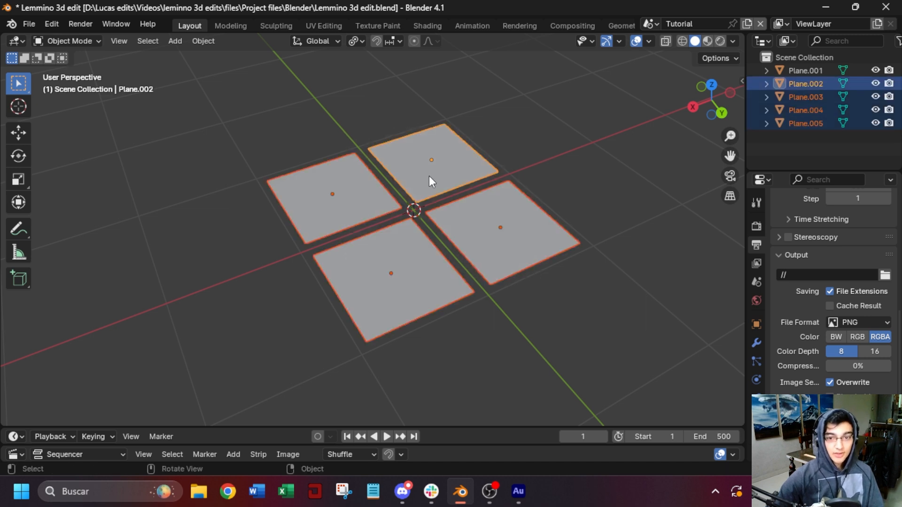
pyautogui.rightClick(429, 177)
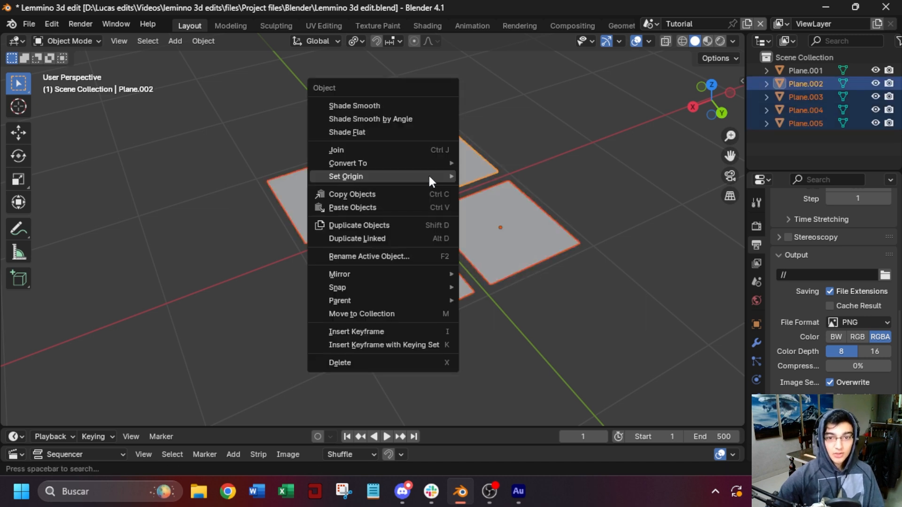
pyautogui.click(382, 150)
pyautogui.rightClick(447, 160)
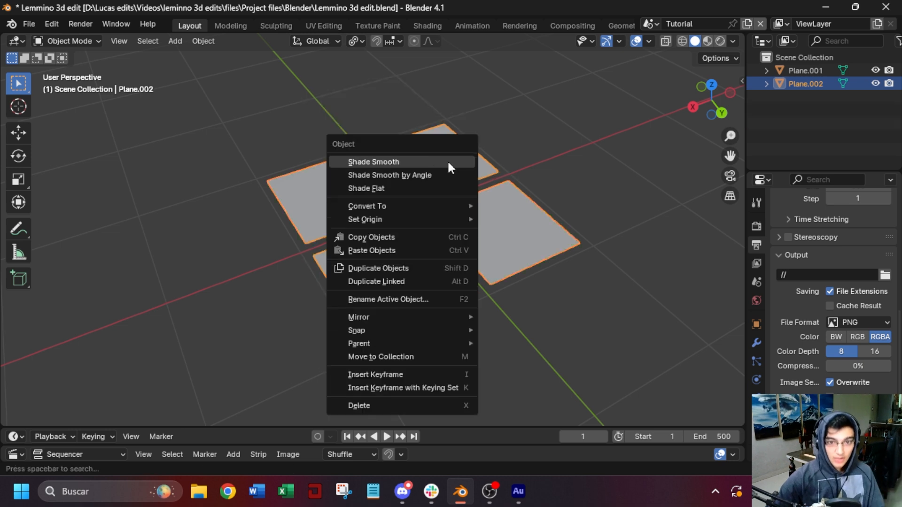
pyautogui.moveTo(439, 217)
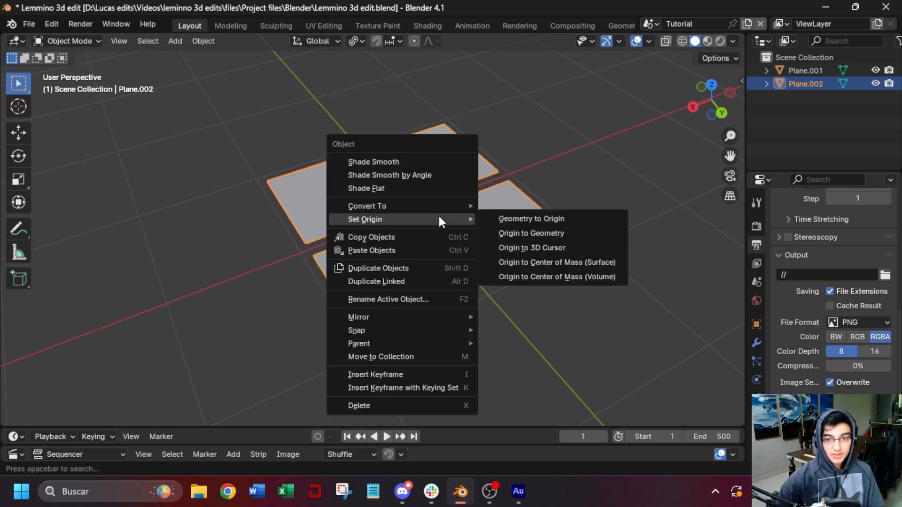
pyautogui.click(542, 233)
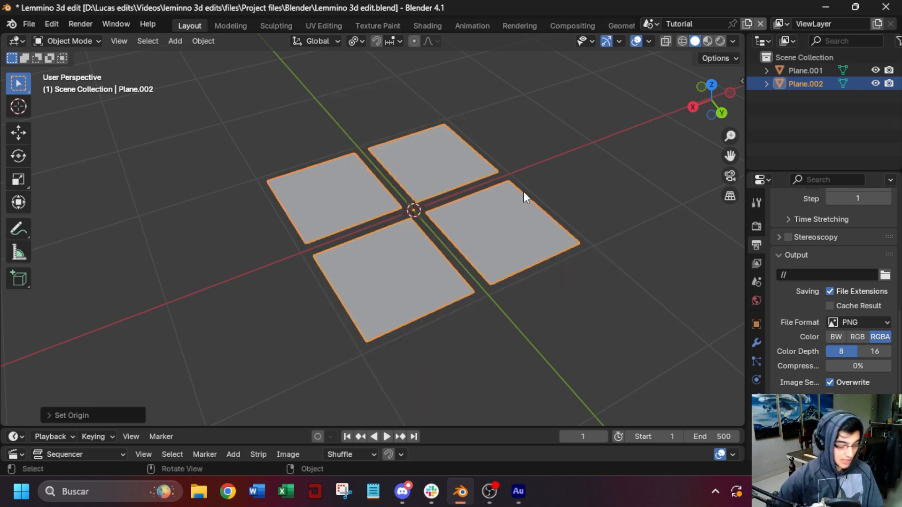
# Scale the joined planes up uniformly by about 1.075 so the object measures 2 m in X and Y.
pyautogui.press('g')
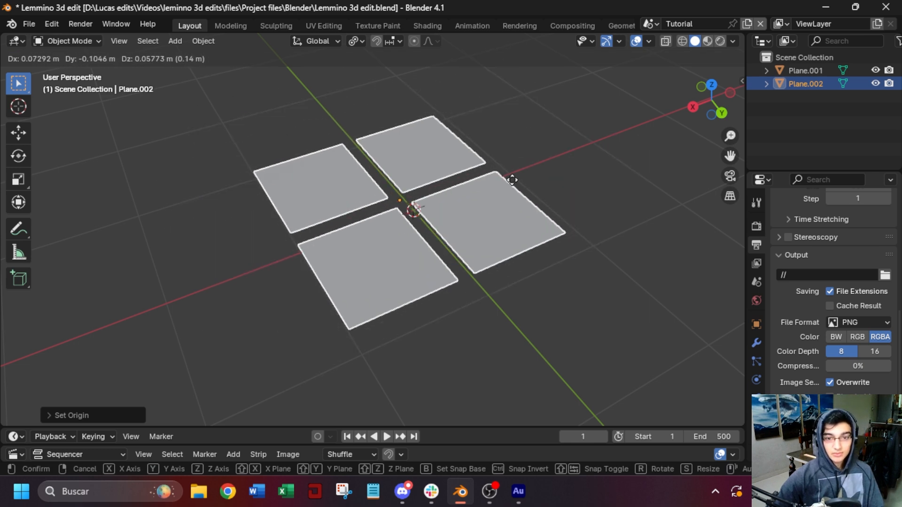
pyautogui.rightClick(512, 180)
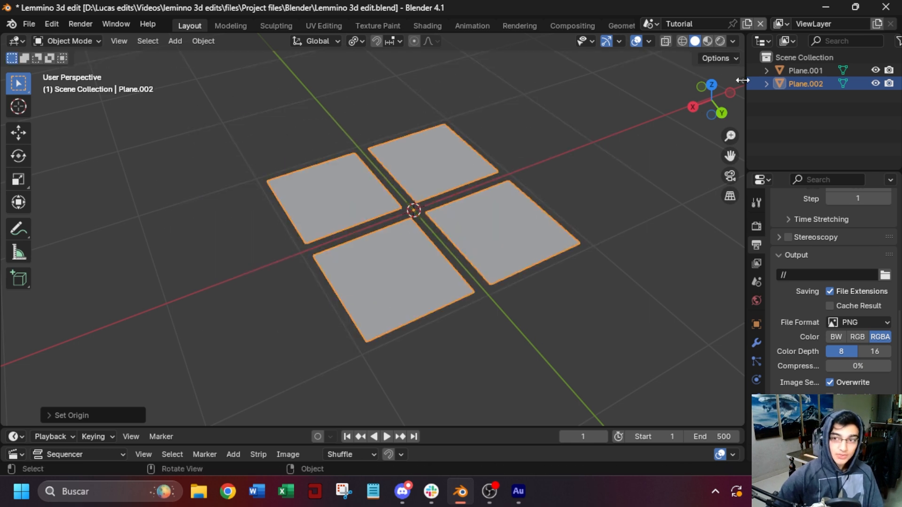
pyautogui.press('n')
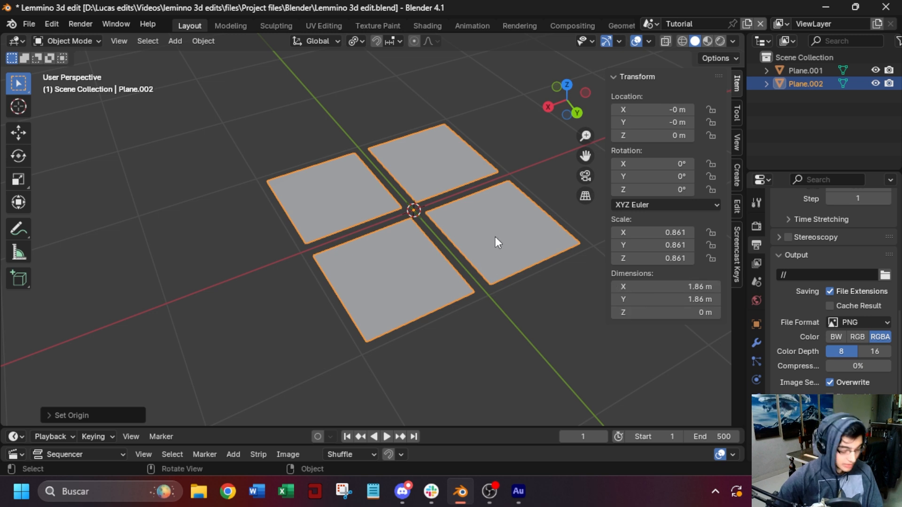
pyautogui.press('s')
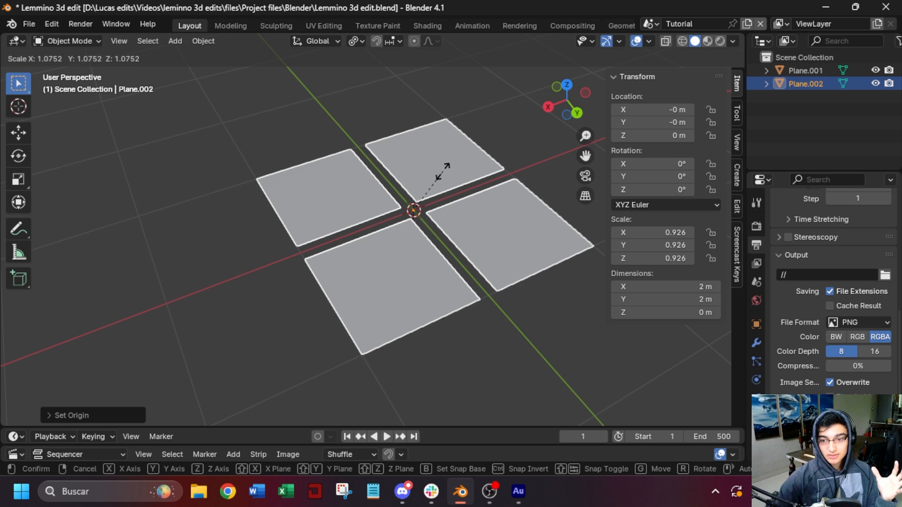
pyautogui.click(442, 170)
pyautogui.press('n')
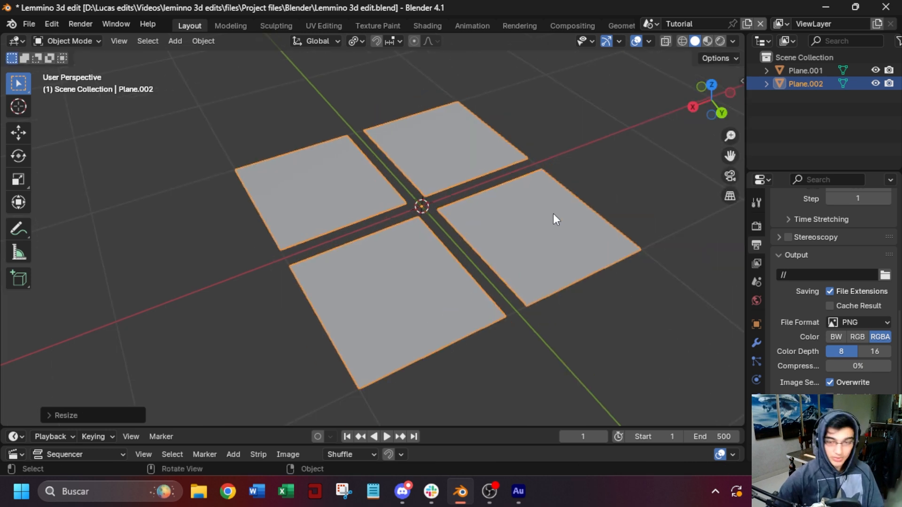
# Extrude all four quarter faces upward along global Z by about 0.019 m to form thin slabs, and return to Object Mode.
pyautogui.press('Tab')
pyautogui.scroll(3, 487, 224)
pyautogui.moveTo(625, 107); pyautogui.dragTo(312, 338)
pyautogui.moveTo(312, 338); pyautogui.dragTo(401, 280, button='middle')
pyautogui.moveTo(428, 248); pyautogui.dragTo(433, 245, button='middle')
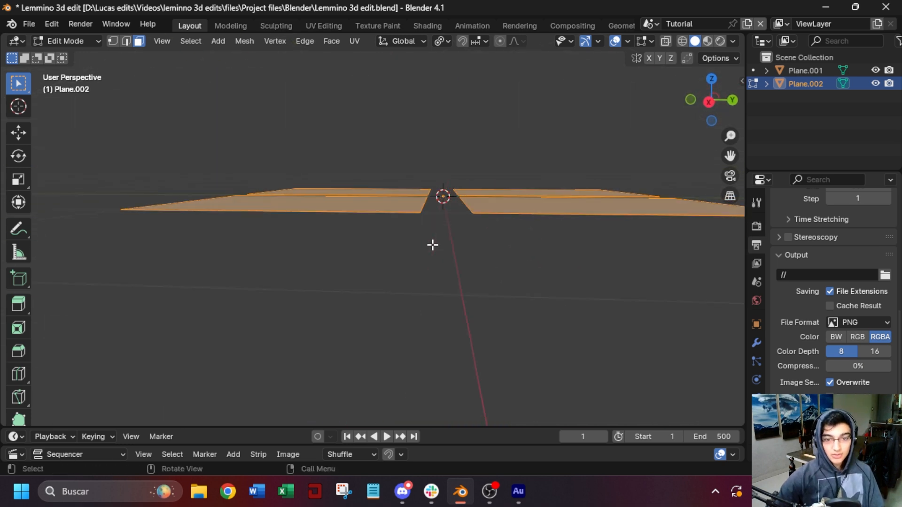
pyautogui.press('e')
pyautogui.press('z')
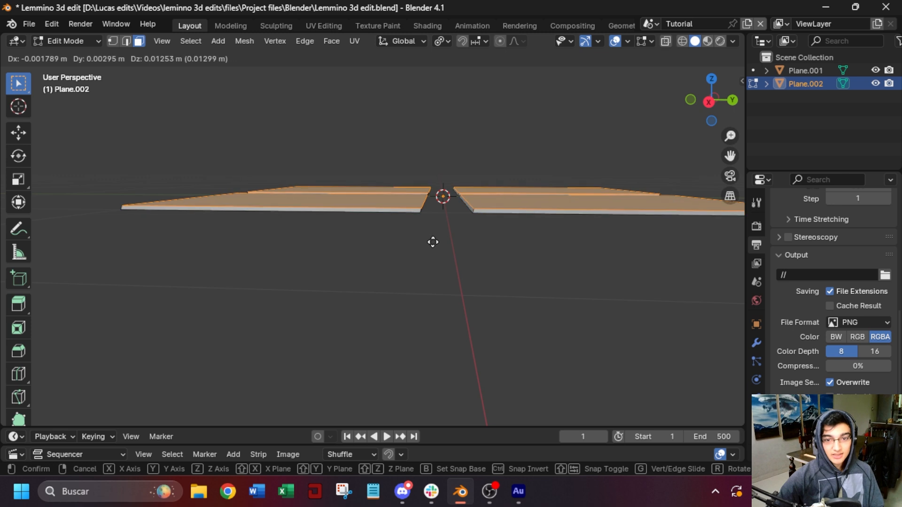
pyautogui.press('z')
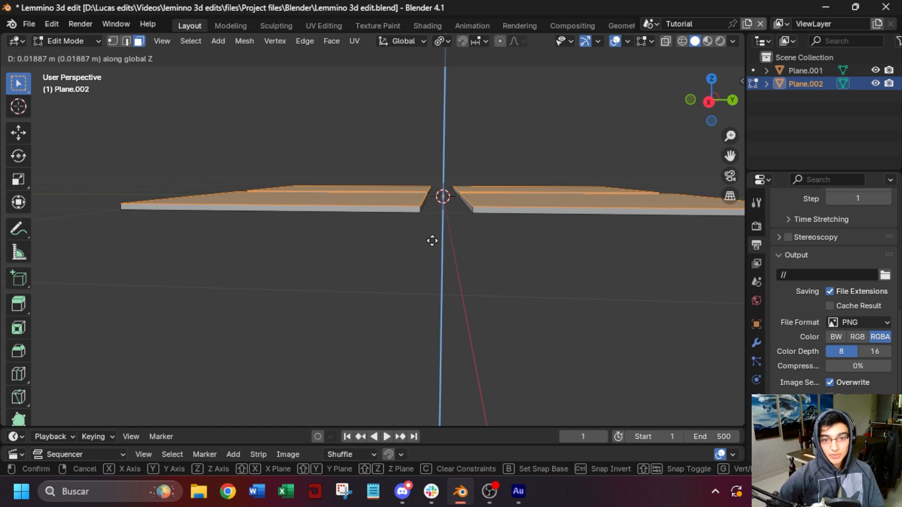
pyautogui.click(433, 240)
pyautogui.moveTo(533, 162); pyautogui.dragTo(422, 204, button='middle')
pyautogui.press('Tab')
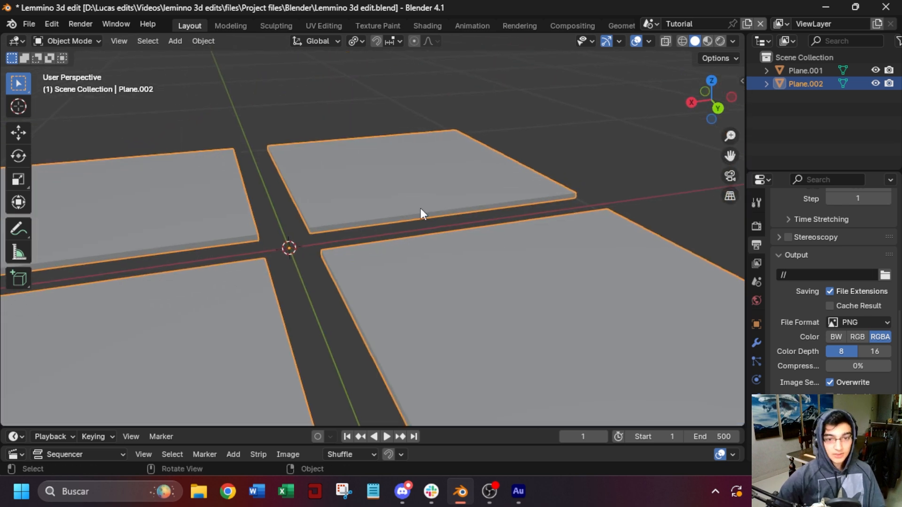
# Fill the gap along the negative X axis with a face between the lower facing edges of the two adjacent slabs.
pyautogui.press('Tab')
pyautogui.moveTo(407, 237); pyautogui.dragTo(400, 214, button='middle')
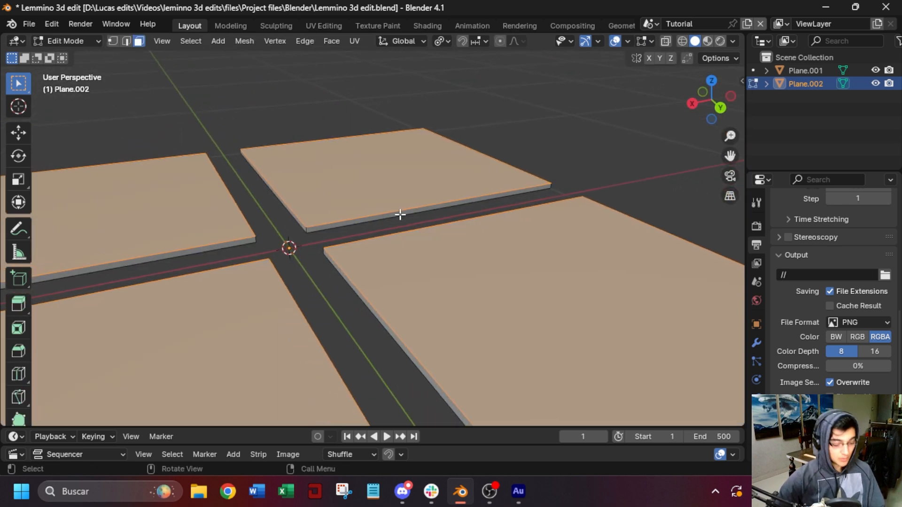
pyautogui.press('2')
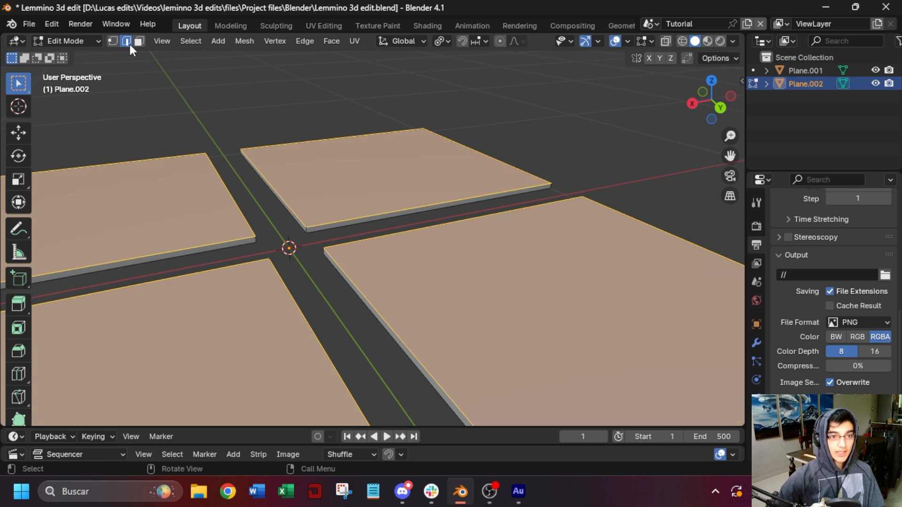
pyautogui.hotkey('alt', 'a')
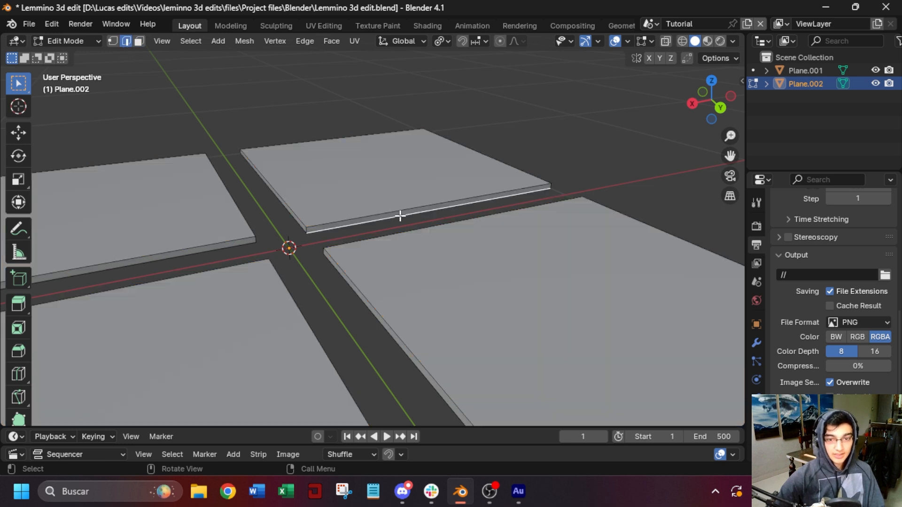
pyautogui.click(406, 218)
pyautogui.moveTo(400, 239); pyautogui.dragTo(547, 236, button='middle')
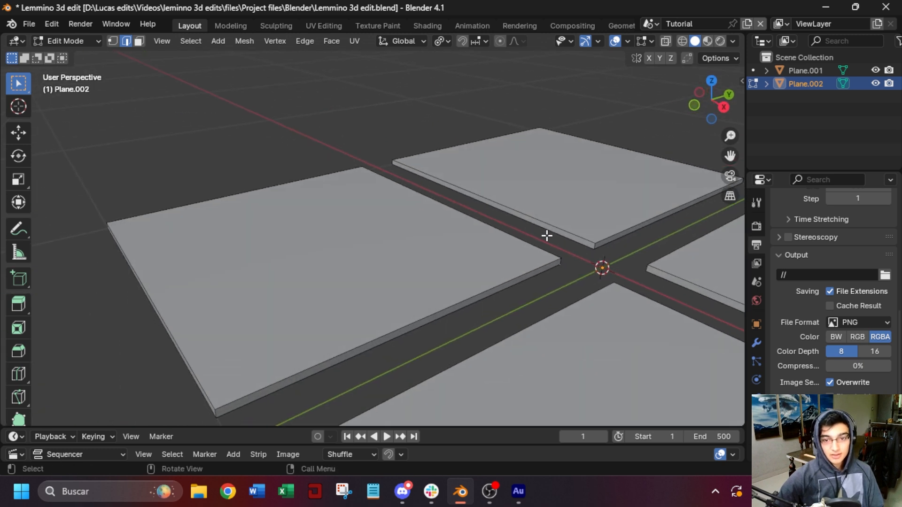
pyautogui.press('shift')
pyautogui.keyDown('shift'); pyautogui.click(516, 219); pyautogui.keyUp('shift')
pyautogui.moveTo(517, 218); pyautogui.dragTo(459, 165, button='middle')
pyautogui.press('f')
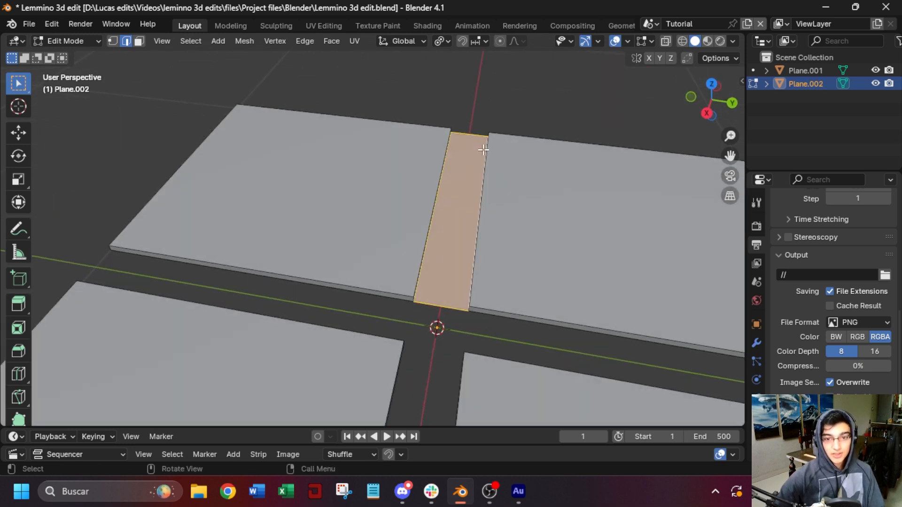
pyautogui.moveTo(562, 264); pyautogui.dragTo(521, 282, button='middle')
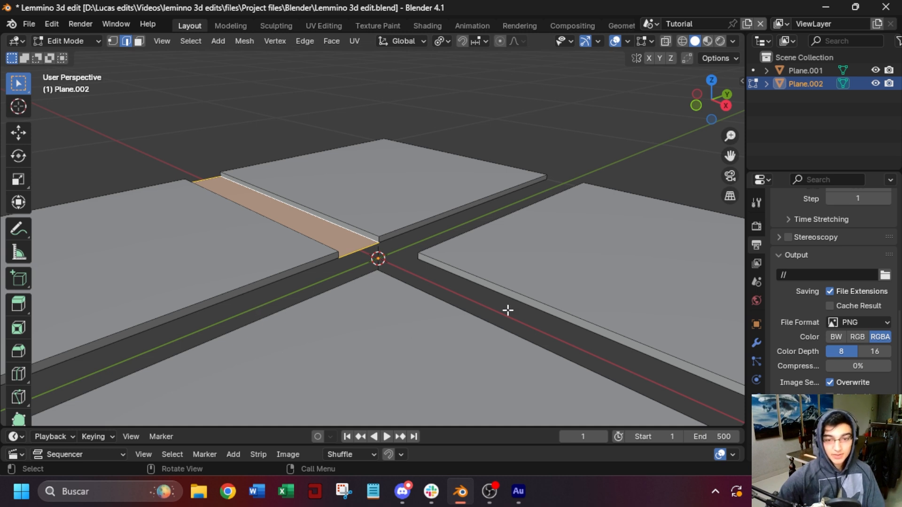
# Fill the gap along the positive Y axis with a face between the lower edges of its neighbouring slabs.
pyautogui.moveTo(429, 266); pyautogui.dragTo(389, 228, button='middle')
pyautogui.click(421, 252)
pyautogui.moveTo(423, 252); pyautogui.dragTo(531, 224, button='middle')
pyautogui.keyDown('shift'); pyautogui.click(568, 220); pyautogui.keyUp('shift')
pyautogui.press('f')
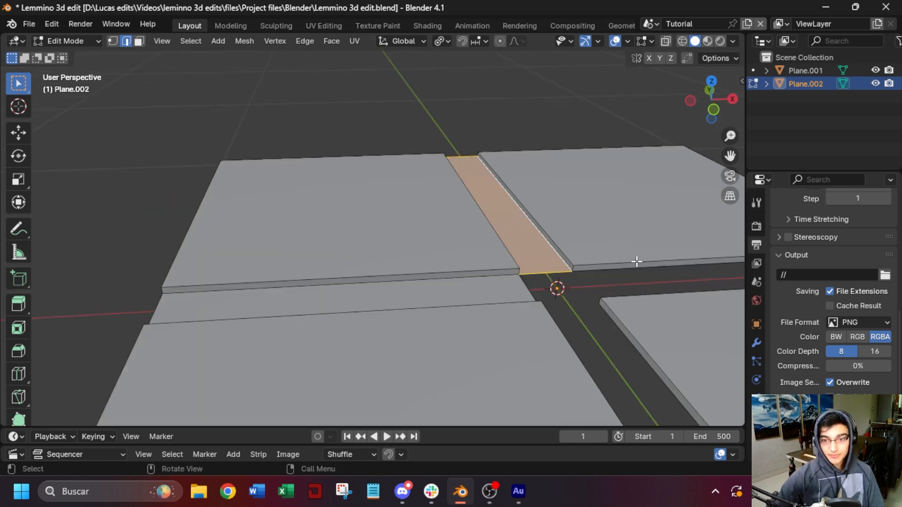
# Fill the two remaining gaps, along positive X and negative Y, with faces between the slabs' lower edges.
pyautogui.click(632, 267)
pyautogui.keyDown('shift'); pyautogui.moveTo(642, 244); pyautogui.dragTo(633, 238, button='middle'); pyautogui.keyUp('shift')
pyautogui.moveTo(606, 268); pyautogui.dragTo(604, 247, button='middle')
pyautogui.keyDown('shift'); pyautogui.click(689, 258); pyautogui.keyUp('shift')
pyautogui.press('f')
pyautogui.moveTo(617, 306); pyautogui.dragTo(521, 287, button='middle')
pyautogui.moveTo(522, 287); pyautogui.dragTo(611, 300, button='middle')
pyautogui.keyDown('shift'); pyautogui.moveTo(611, 300); pyautogui.dragTo(459, 312, button='middle'); pyautogui.keyUp('shift')
pyautogui.click(507, 252)
pyautogui.click(643, 239)
# Close the square hole at the centre with a face built from its four surrounding edges.
pyautogui.click(403, 290)
pyautogui.keyDown('shift'); pyautogui.click(444, 288); pyautogui.keyUp('shift')
pyautogui.keyDown('shift'); pyautogui.click(397, 325); pyautogui.keyUp('shift')
pyautogui.keyDown('shift'); pyautogui.click(458, 331); pyautogui.keyUp('shift')
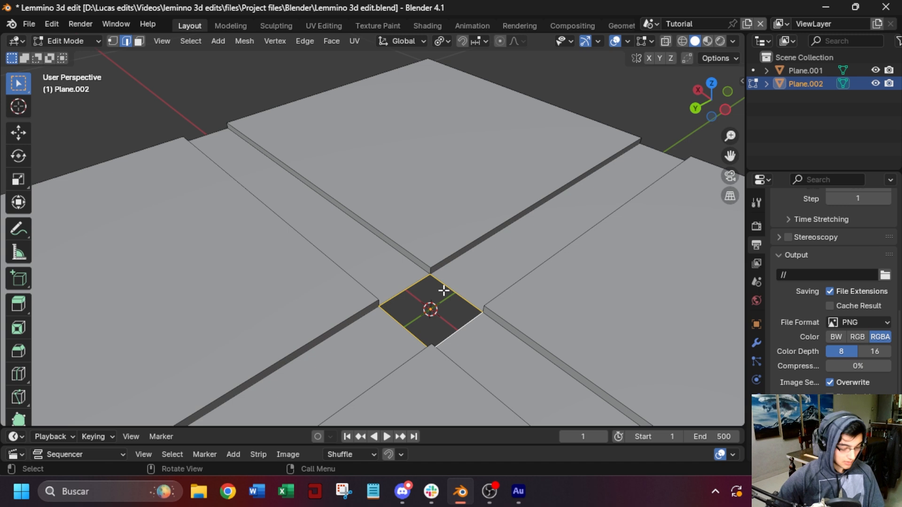
pyautogui.press('f')
# Bevel the four vertical inner corner edges around the centre by about 0.059 m with one segment, and return to Object Mode.
pyautogui.moveTo(483, 282); pyautogui.dragTo(450, 269, button='middle')
pyautogui.moveTo(463, 298)
pyautogui.mouseDown(button='middle')
pyautogui.moveTo(427, 283)
pyautogui.moveTo(471, 306)
pyautogui.moveTo(515, 308)
pyautogui.moveTo(494, 295)
pyautogui.moveTo(564, 316)
pyautogui.moveTo(545, 302)
pyautogui.moveTo(630, 318)
pyautogui.moveTo(562, 312)
pyautogui.moveTo(567, 285)
pyautogui.moveTo(487, 329)
pyautogui.moveTo(459, 312)
pyautogui.mouseUp(button='middle')
pyautogui.click(418, 299)
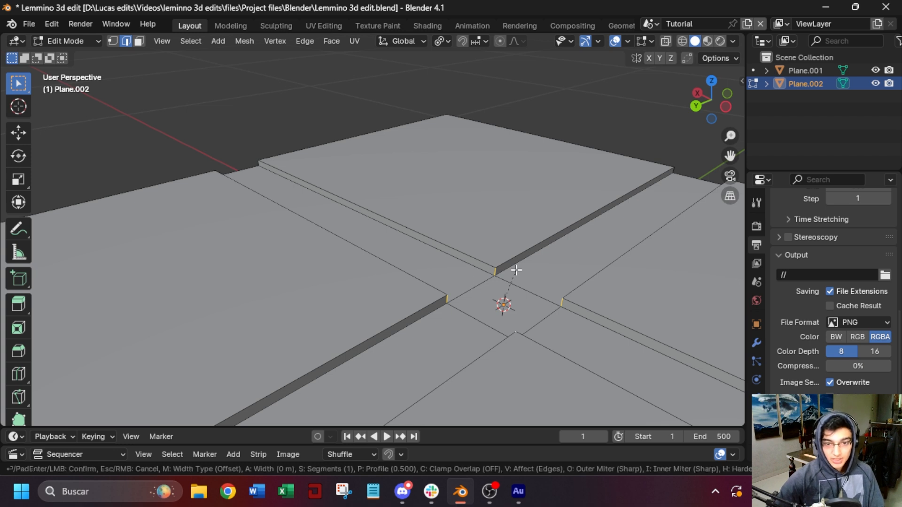
pyautogui.hotkey('ctrl', 'b')
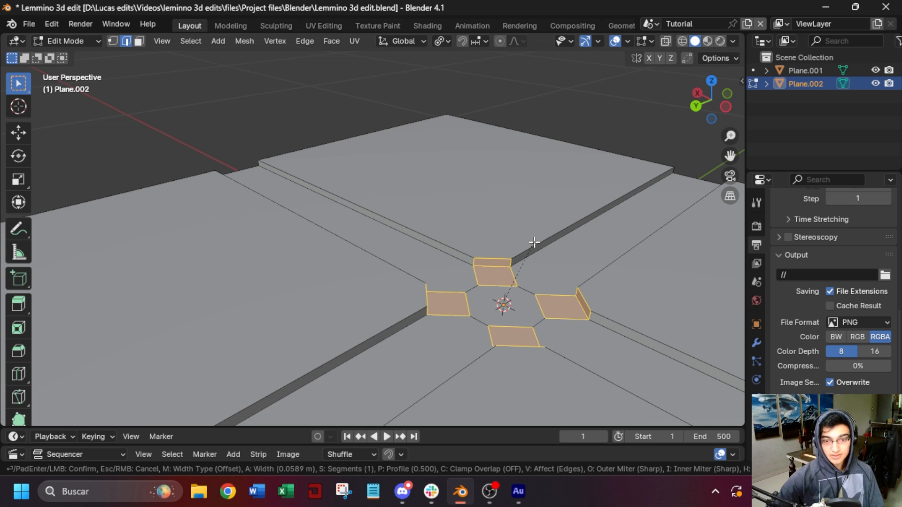
pyautogui.click(535, 242)
pyautogui.moveTo(562, 262); pyautogui.dragTo(416, 310, button='middle')
pyautogui.press('Tab')
# Examine the grooves and bevelled centre corners of the finished tile from several angles and distances.
pyautogui.scroll(-5, 416, 310)
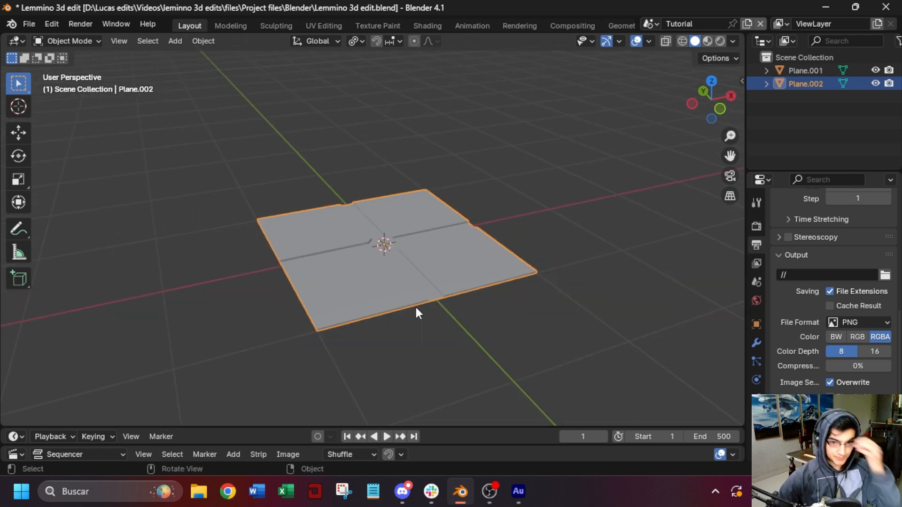
pyautogui.scroll(4, 438, 252)
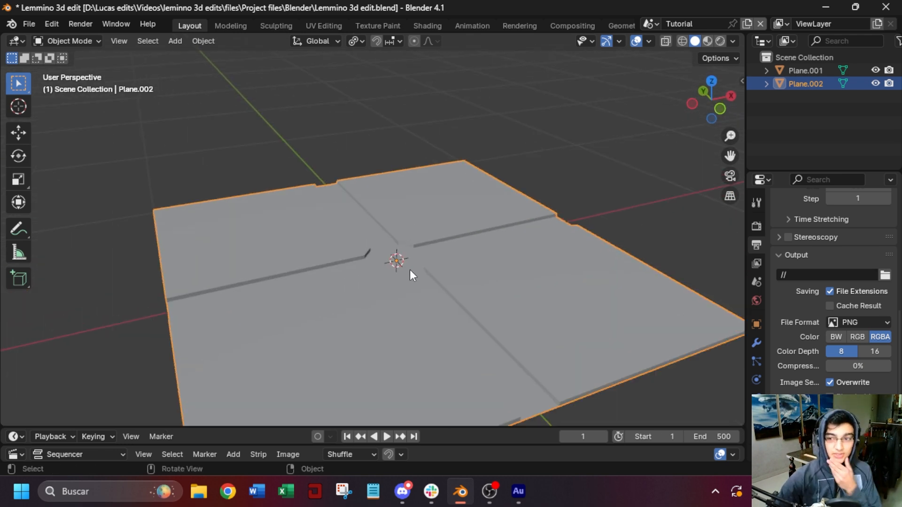
pyautogui.scroll(2, 411, 268)
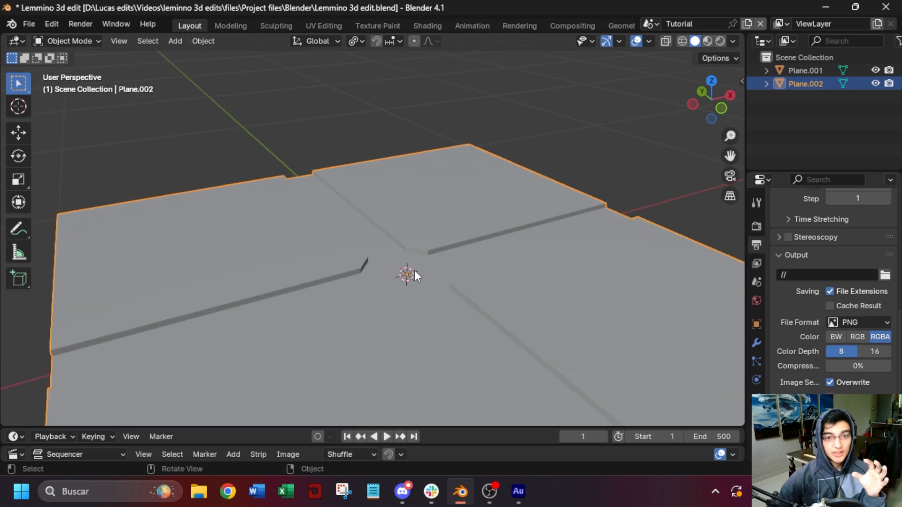
pyautogui.moveTo(361, 238); pyautogui.dragTo(437, 275, button='middle')
pyautogui.moveTo(308, 211); pyautogui.dragTo(348, 302, button='middle')
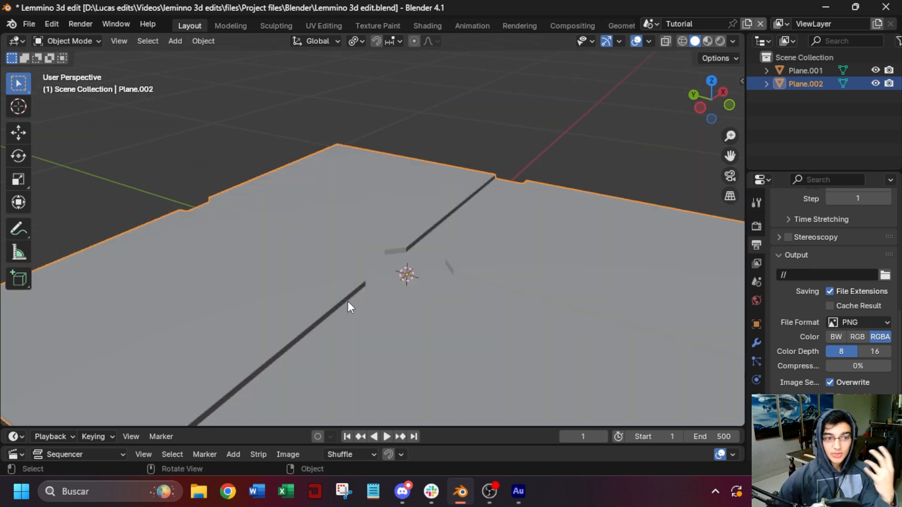
pyautogui.moveTo(348, 307)
pyautogui.mouseDown(button='middle')
pyautogui.moveTo(271, 314)
pyautogui.moveTo(356, 298)
pyautogui.mouseUp(button='middle')
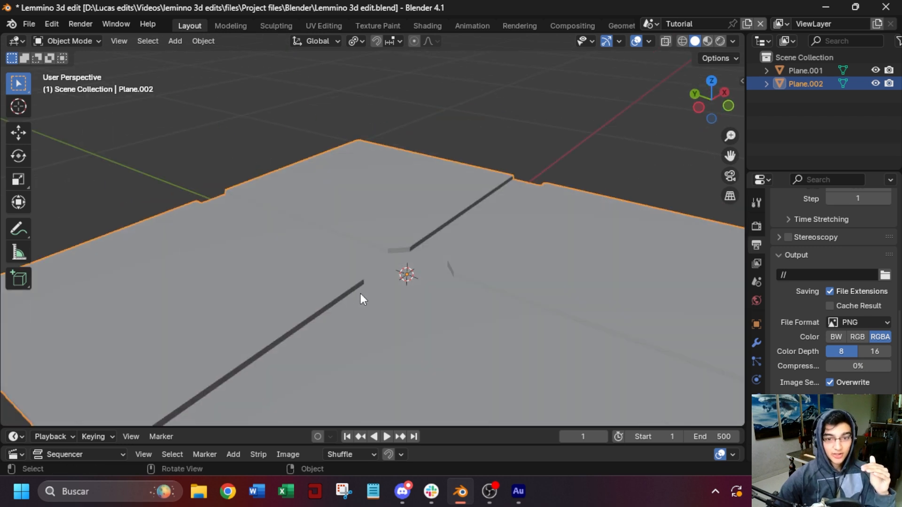
pyautogui.moveTo(374, 339); pyautogui.dragTo(367, 318, button='middle')
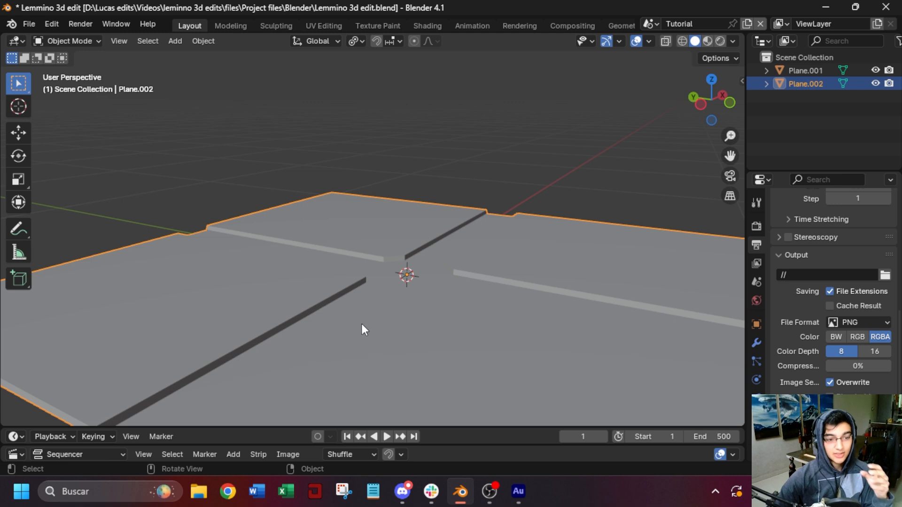
pyautogui.moveTo(366, 325); pyautogui.dragTo(373, 267, button='middle')
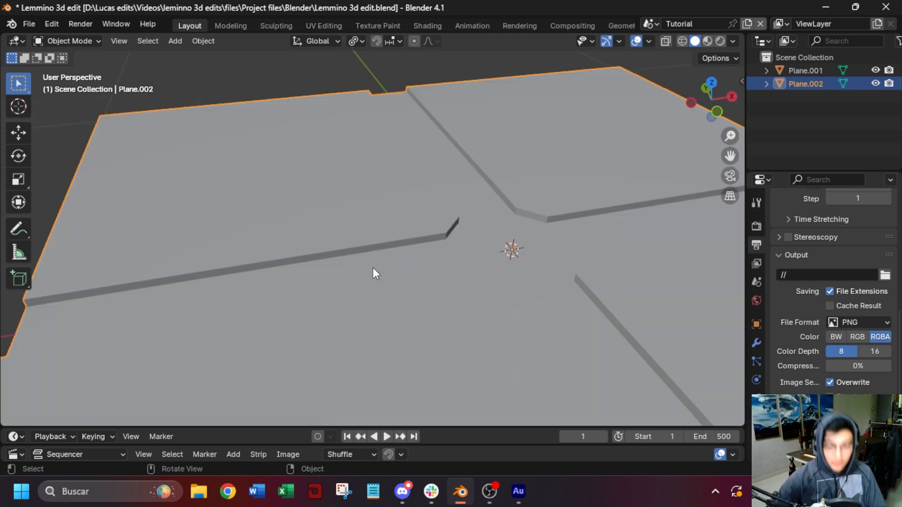
pyautogui.scroll(-5, 373, 267)
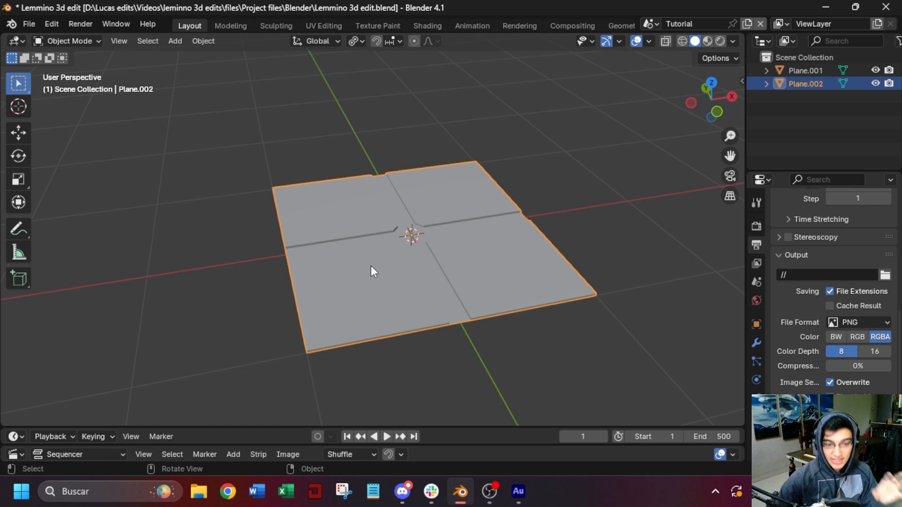
pyautogui.scroll(-3, 372, 269)
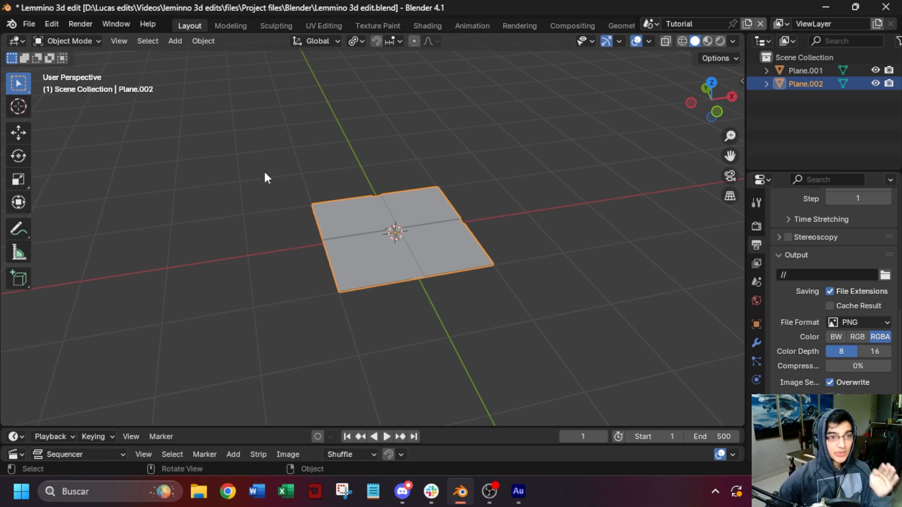
pyautogui.click(29, 24)
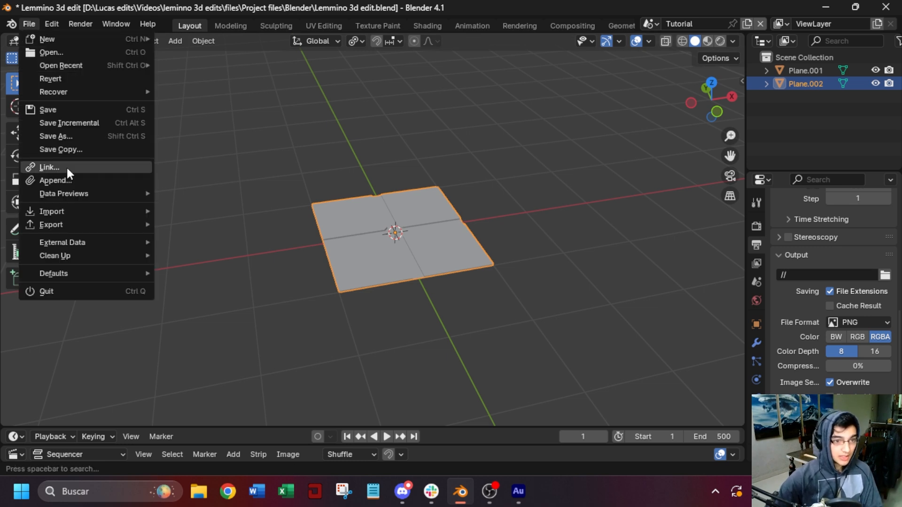
pyautogui.moveTo(71, 197)
pyautogui.click(24, 27)
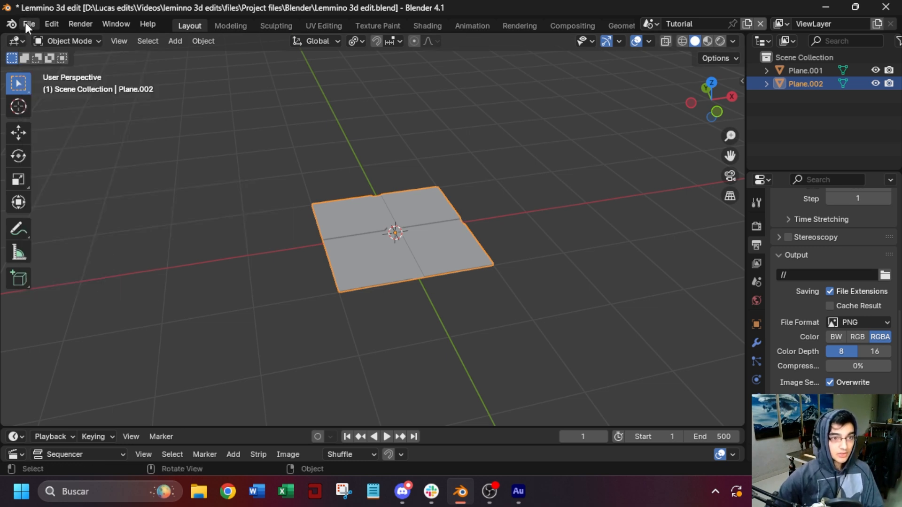
# Import GrooveFBX.FBX and the GrooveFBXTerrainWithoutHouses.FBX model from the Groove Street STL folder.
pyautogui.click(25, 24)
pyautogui.moveTo(98, 211)
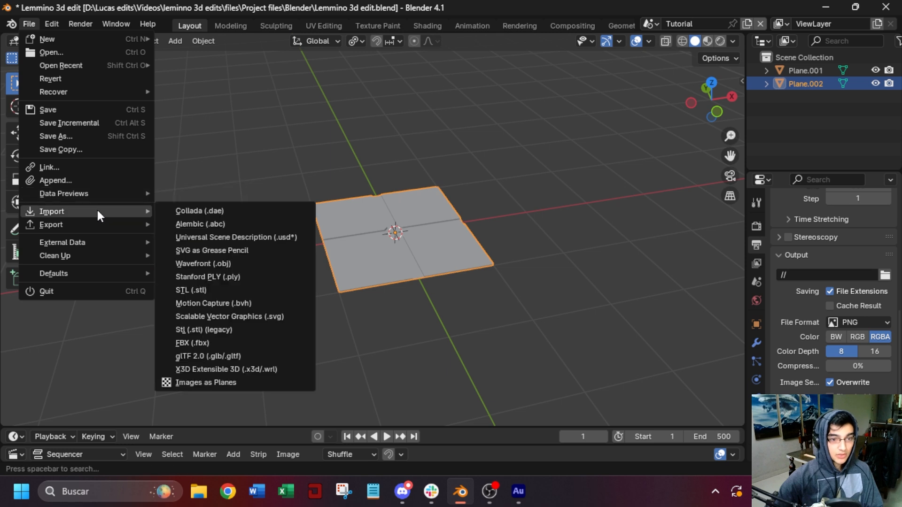
pyautogui.click(237, 342)
pyautogui.doubleClick(314, 141)
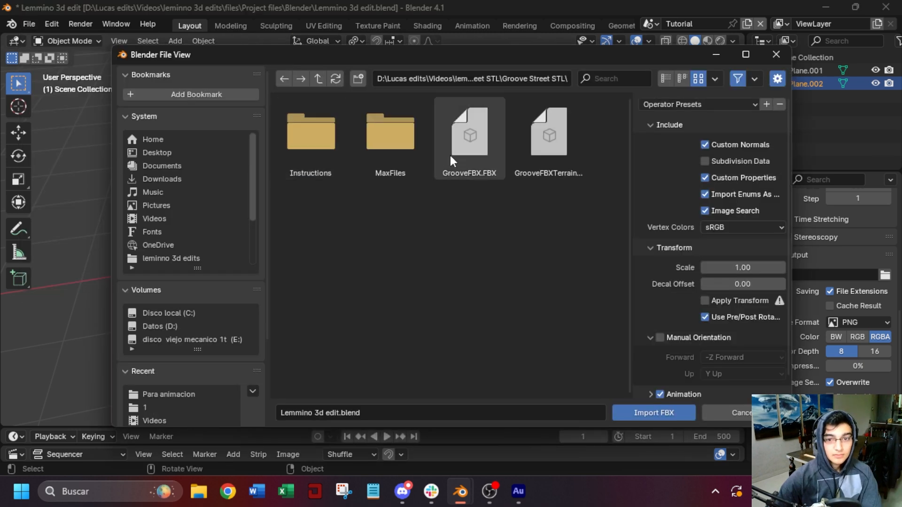
pyautogui.moveTo(492, 195); pyautogui.dragTo(521, 174)
pyautogui.click(653, 412)
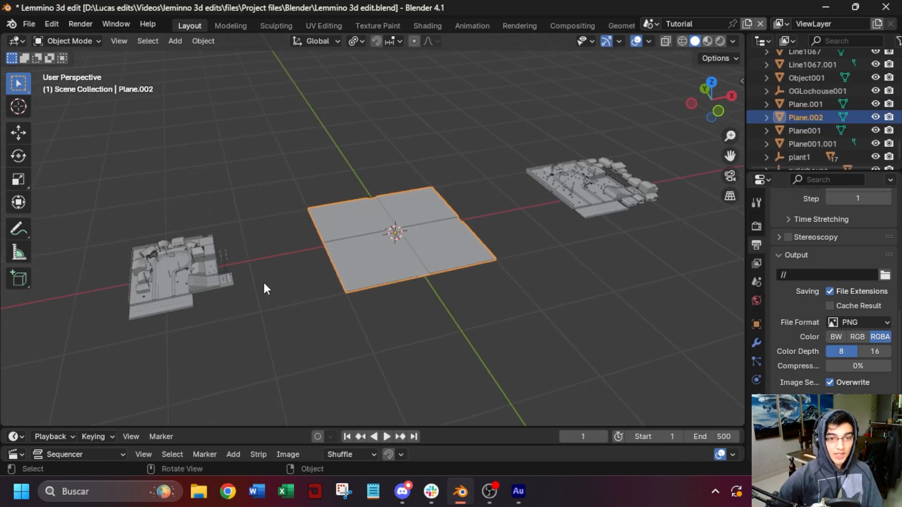
# Examine the imported street models and their houses up close, and compare their size and position with the tile.
pyautogui.scroll(4, 522, 221)
pyautogui.scroll(1, 525, 226)
pyautogui.keyDown('shift'); pyautogui.moveTo(649, 181); pyautogui.dragTo(244, 197, button='middle'); pyautogui.keyUp('shift')
pyautogui.click(492, 163)
pyautogui.moveTo(493, 163); pyautogui.dragTo(352, 155, button='middle')
pyautogui.scroll(4, 519, 174)
pyautogui.keyDown('shift'); pyautogui.moveTo(642, 128); pyautogui.dragTo(278, 237, button='middle'); pyautogui.keyUp('shift')
pyautogui.scroll(4, 325, 228)
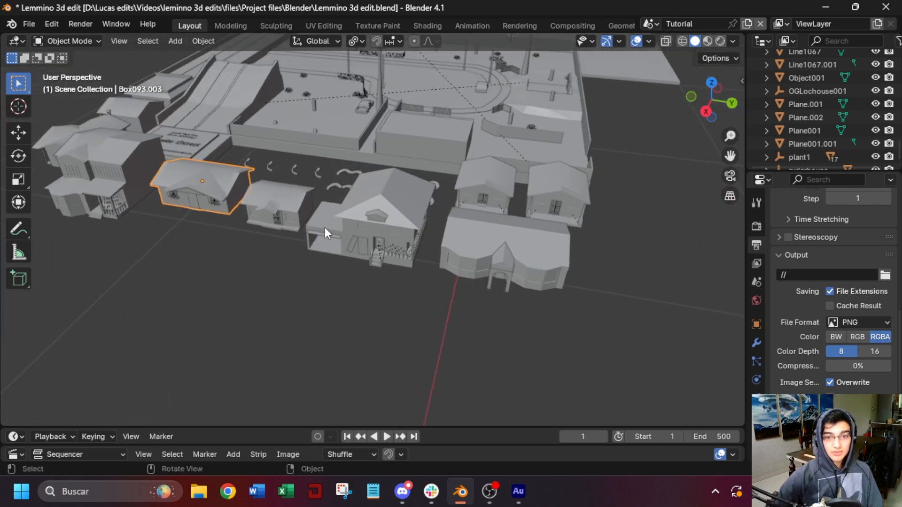
pyautogui.scroll(-4, 343, 217)
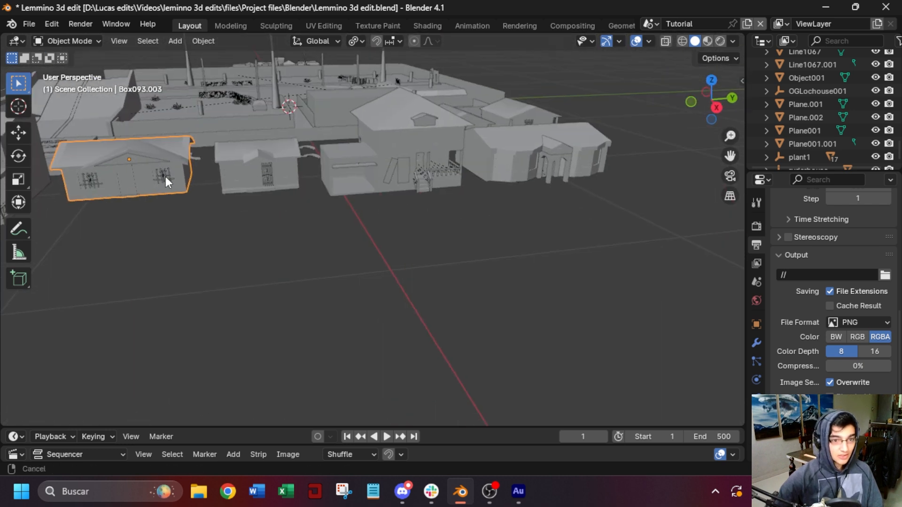
pyautogui.keyDown('shift'); pyautogui.moveTo(157, 177); pyautogui.dragTo(399, 219, button='middle'); pyautogui.keyUp('shift')
pyautogui.scroll(-4, 306, 148)
pyautogui.moveTo(287, 96); pyautogui.dragTo(427, 226, button='middle')
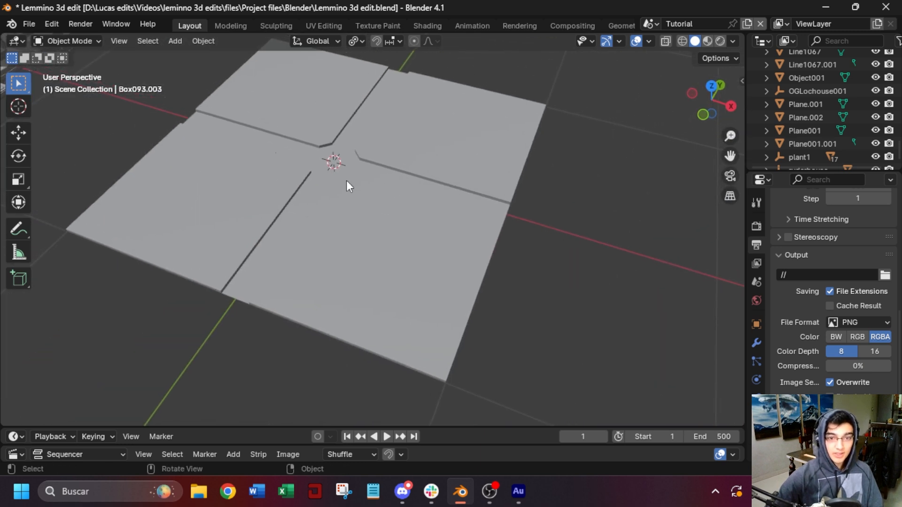
pyautogui.scroll(-4, 328, 161)
pyautogui.keyDown('shift'); pyautogui.moveTo(315, 168); pyautogui.dragTo(377, 196, button='middle'); pyautogui.keyUp('shift')
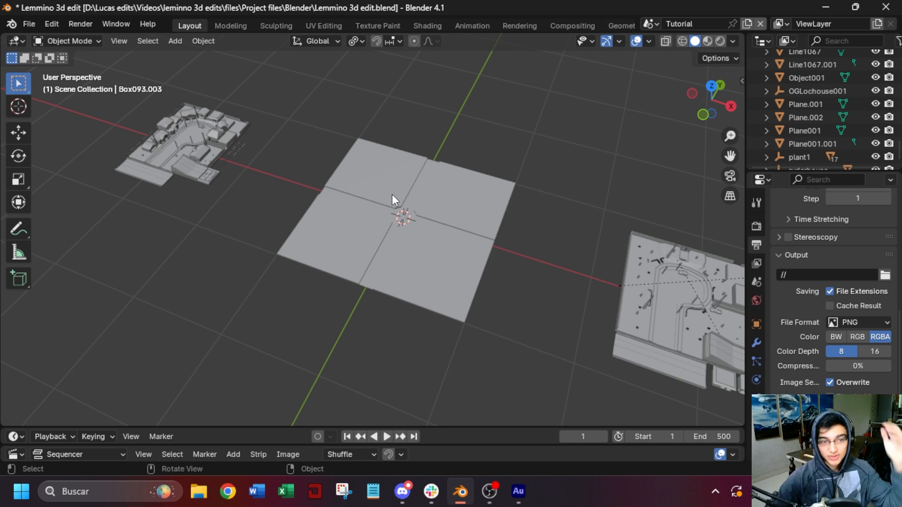
# Import the FBX house model from the source folder inside stylizes-low-poly-house.
pyautogui.click(35, 24)
pyautogui.click(187, 345)
pyautogui.click(317, 79)
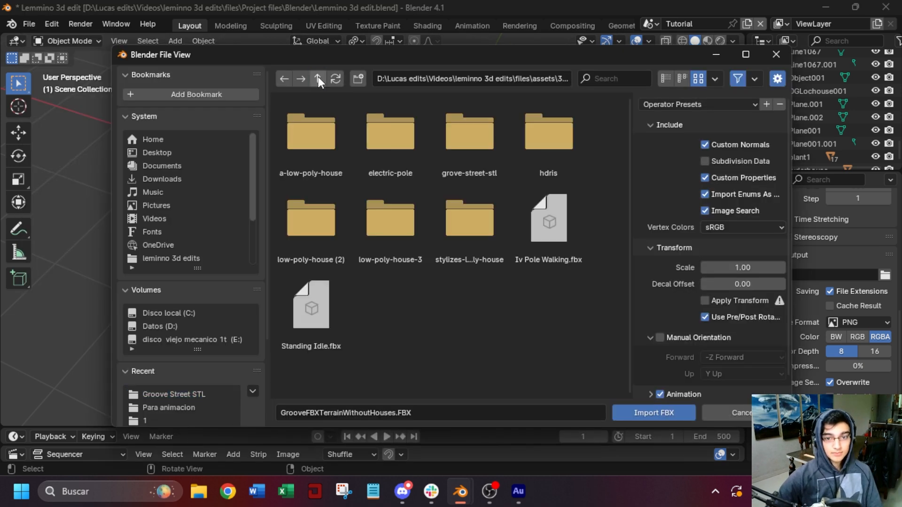
pyautogui.click(318, 214)
pyautogui.click(308, 135)
pyautogui.click(317, 79)
pyautogui.click(318, 78)
pyautogui.doubleClick(390, 218)
pyautogui.doubleClick(311, 137)
pyautogui.click(284, 79)
pyautogui.click(284, 79)
pyautogui.doubleClick(469, 220)
pyautogui.doubleClick(305, 143)
pyautogui.doubleClick(308, 141)
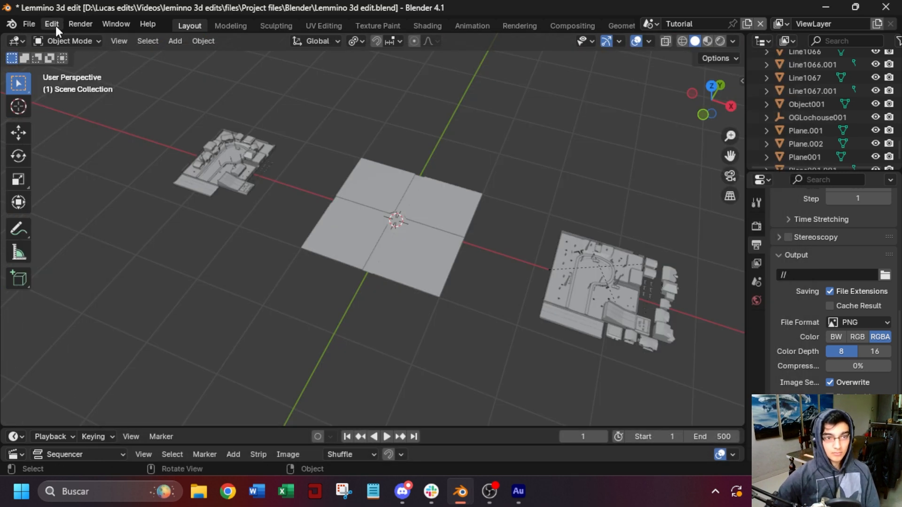
# Import the Wavefront OBJ house model from the source folder inside low-poly-house-3.
pyautogui.click(29, 24)
pyautogui.moveTo(107, 215)
pyautogui.click(254, 274)
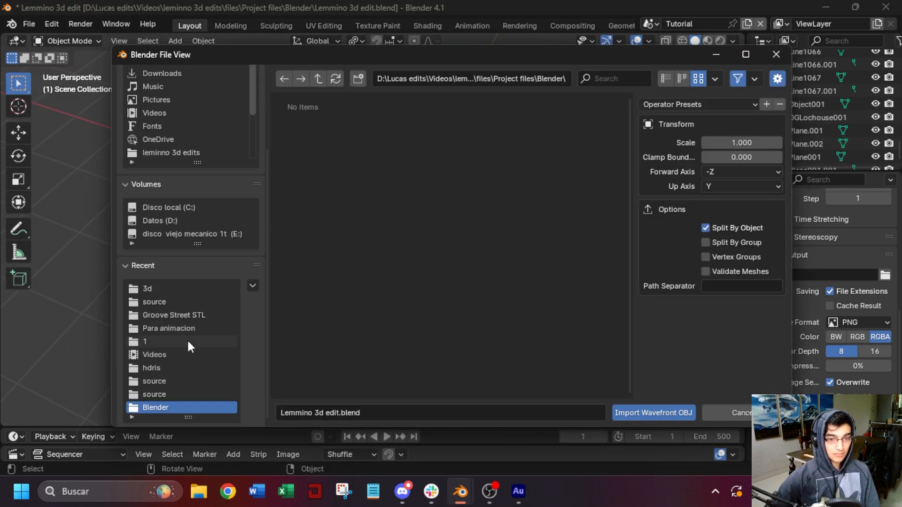
pyautogui.click(173, 288)
pyautogui.doubleClick(312, 131)
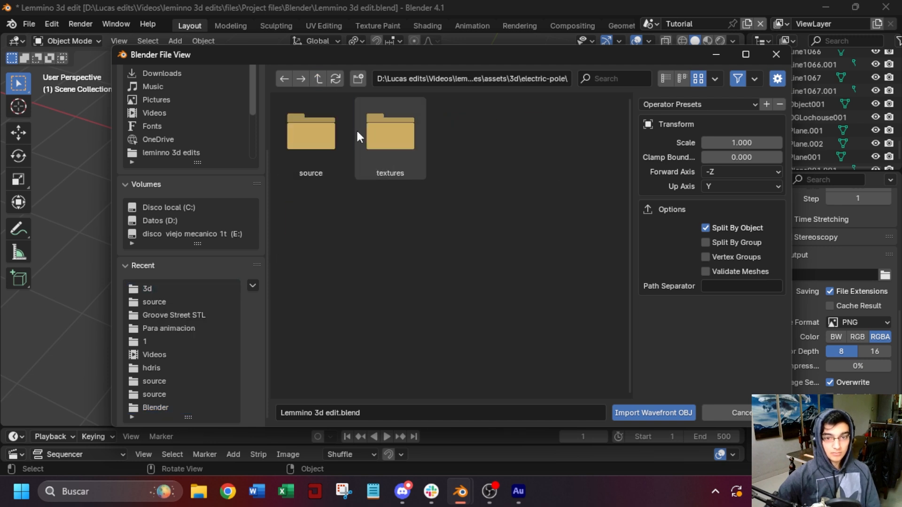
pyautogui.doubleClick(311, 132)
pyautogui.doubleClick(318, 79)
pyautogui.doubleClick(439, 146)
pyautogui.click(318, 78)
pyautogui.doubleClick(311, 226)
pyautogui.doubleClick(313, 134)
pyautogui.doubleClick(318, 133)
pyautogui.tripleClick(318, 80)
pyautogui.doubleClick(390, 226)
pyautogui.doubleClick(311, 131)
pyautogui.click(311, 132)
pyautogui.click(653, 412)
# Move the imported OBJ house vertically along the Z axis.
pyautogui.scroll(-7, 427, 275)
pyautogui.press('g')
pyautogui.press('z')
pyautogui.click(427, 275)
pyautogui.scroll(7, 427, 275)
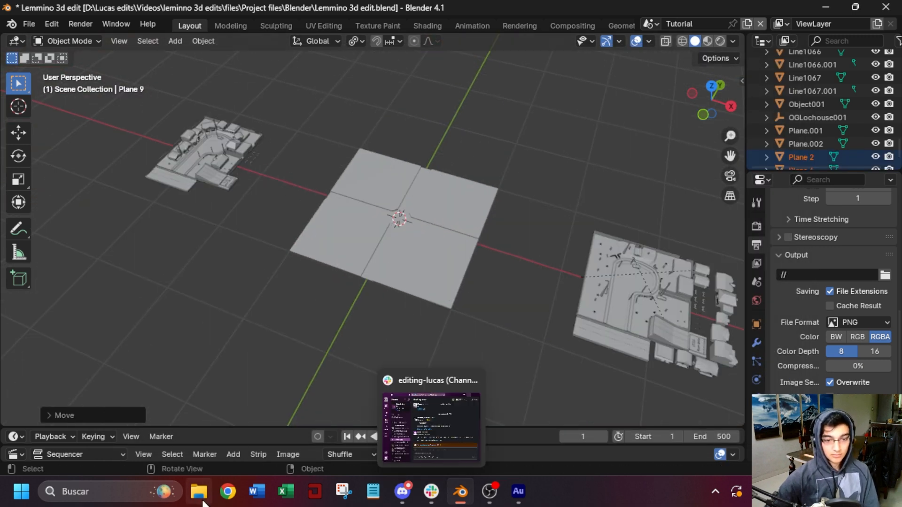
pyautogui.click(29, 24)
pyautogui.moveTo(92, 211)
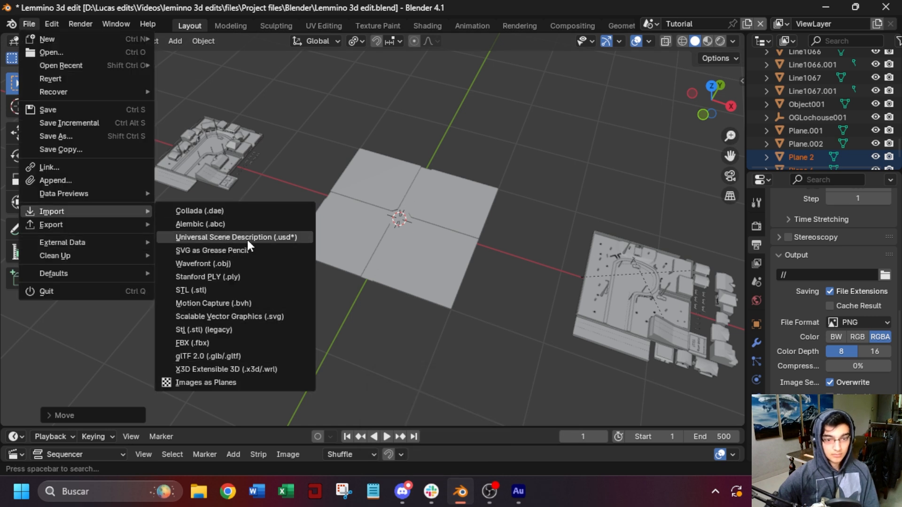
pyautogui.click(226, 264)
pyautogui.doubleClick(317, 77)
pyautogui.doubleClick(481, 228)
pyautogui.doubleClick(317, 139)
pyautogui.doubleClick(317, 77)
pyautogui.press('Escape')
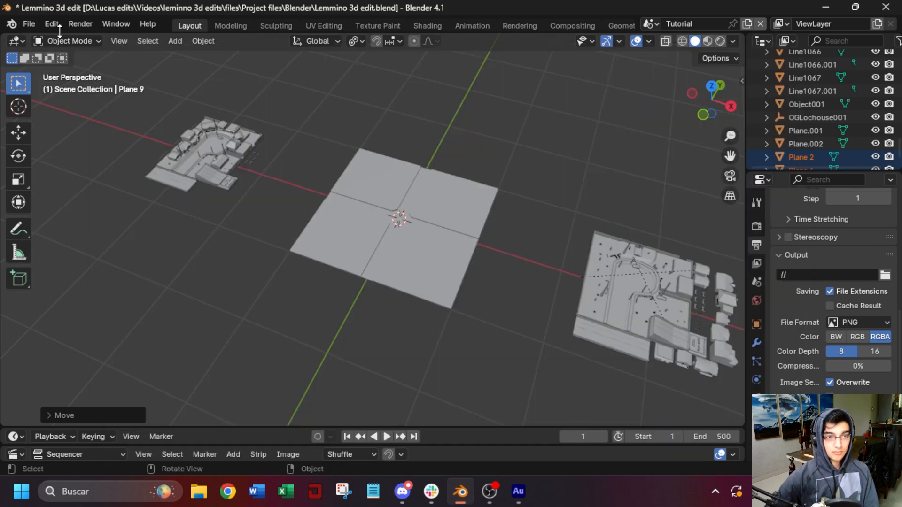
# Append the collection named Collection from A Low Poly House.blend in the a-low-poly-house asset folder.
pyautogui.click(31, 25)
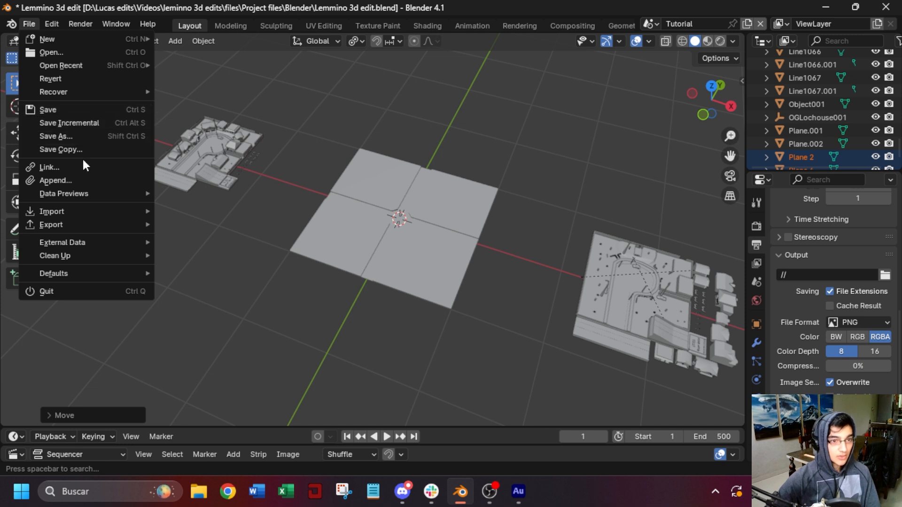
pyautogui.click(85, 181)
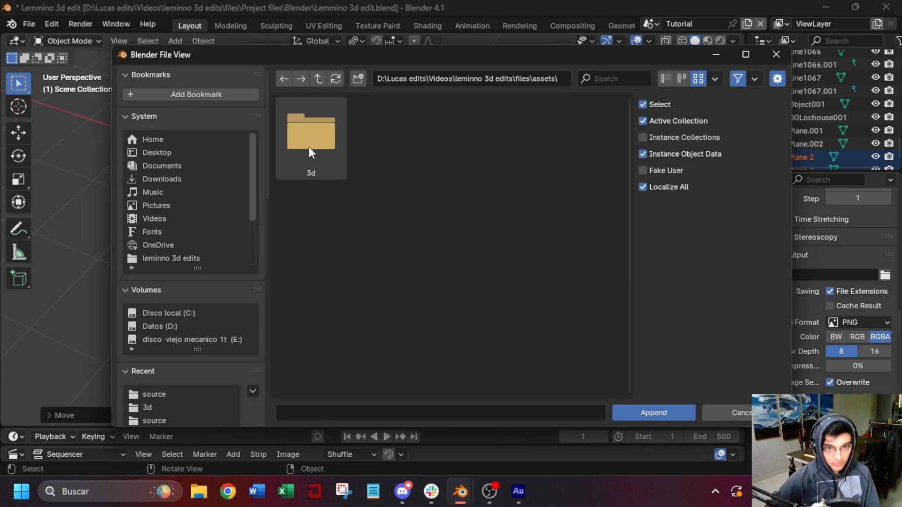
pyautogui.doubleClick(309, 147)
pyautogui.doubleClick(297, 139)
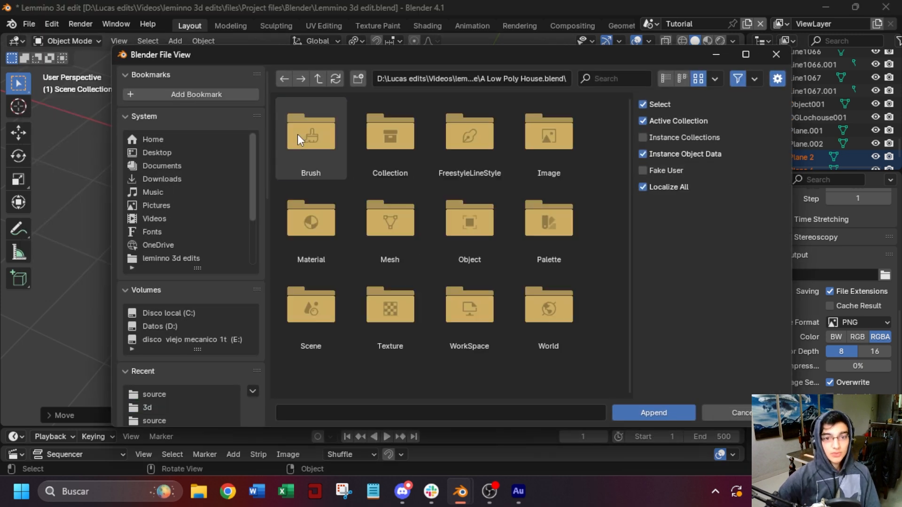
pyautogui.click(390, 133)
pyautogui.click(670, 407)
pyautogui.click(315, 151)
pyautogui.click(661, 414)
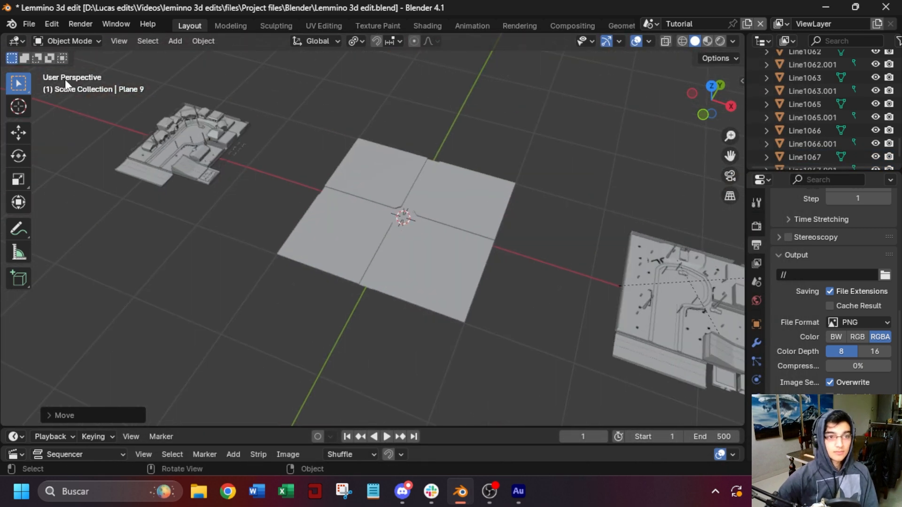
# Append the house collection from the .blend file in the low-poly-house (2) folder and move it along the X axis.
pyautogui.click(29, 24)
pyautogui.click(70, 181)
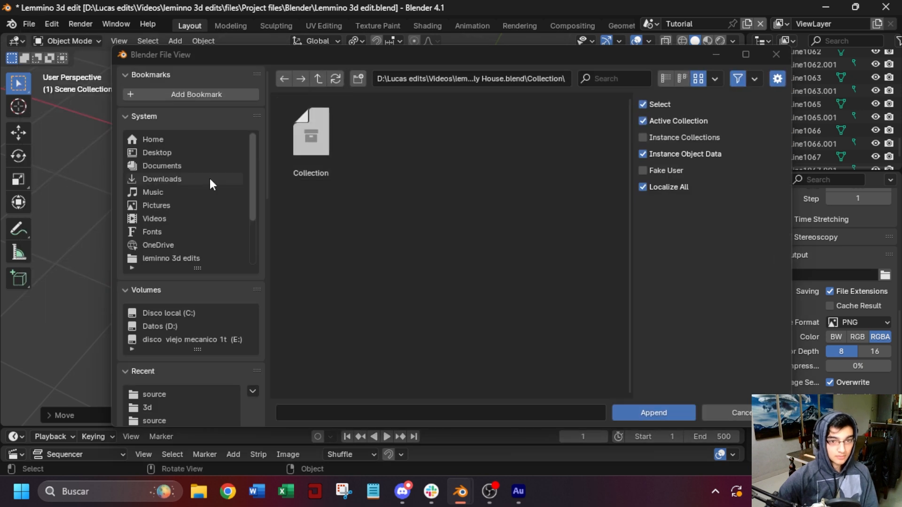
pyautogui.click(318, 75)
pyautogui.click(317, 75)
pyautogui.click(318, 75)
pyautogui.click(317, 75)
pyautogui.doubleClick(391, 139)
pyautogui.doubleClick(322, 141)
pyautogui.click(317, 78)
pyautogui.doubleClick(311, 207)
pyautogui.doubleClick(308, 141)
pyautogui.doubleClick(308, 141)
pyautogui.doubleClick(385, 136)
pyautogui.doubleClick(470, 136)
pyautogui.doubleClick(331, 160)
pyautogui.press('g')
pyautogui.press('x')
pyautogui.click(594, 318)
# Delete the leftover light and camera beside the long house model, plus a stray object near the tile.
pyautogui.scroll(3, 637, 241)
pyautogui.click(637, 241)
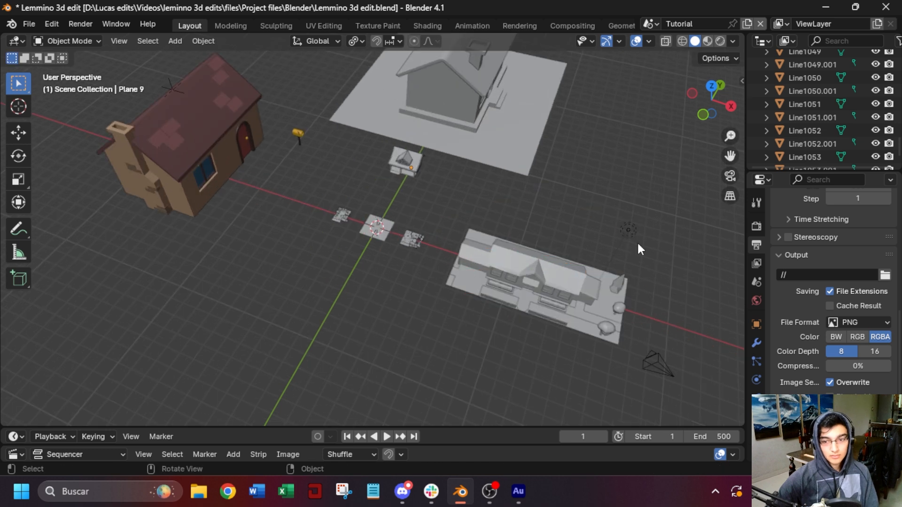
pyautogui.press('Delete')
pyautogui.scroll(12, 376, 250)
pyautogui.click(28, 23)
pyautogui.scroll(1, 433, 268)
pyautogui.scroll(4, 433, 268)
pyautogui.click(353, 205)
pyautogui.press('KP_Decimal')
pyautogui.moveTo(408, 226); pyautogui.dragTo(371, 180, button='middle')
pyautogui.press('Delete')
pyautogui.scroll(-15, 509, 226)
pyautogui.moveTo(613, 287); pyautogui.dragTo(526, 309, button='middle')
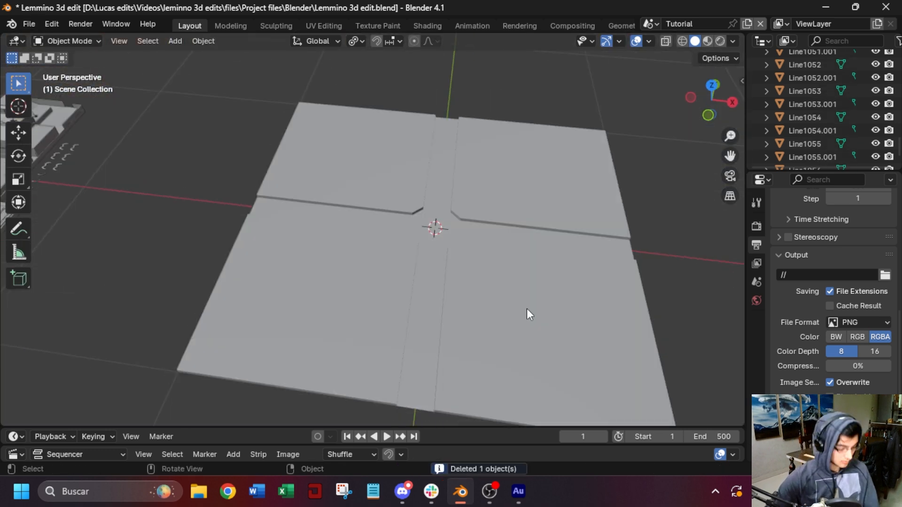
# Look through the low-poly-house asset folders for another .blend file to append.
pyautogui.click(28, 24)
pyautogui.click(47, 184)
pyautogui.click(318, 78)
pyautogui.click(318, 79)
pyautogui.click(318, 80)
pyautogui.click(318, 79)
pyautogui.doubleClick(329, 221)
pyautogui.doubleClick(334, 140)
pyautogui.click(318, 79)
pyautogui.doubleClick(389, 224)
pyautogui.doubleClick(329, 140)
pyautogui.click(318, 81)
pyautogui.click(319, 80)
pyautogui.click(318, 79)
# Switch to File Explorer and check the model file in the electric-pole folder's source subfolder.
pyautogui.click(199, 491)
pyautogui.doubleClick(276, 153)
pyautogui.doubleClick(275, 154)
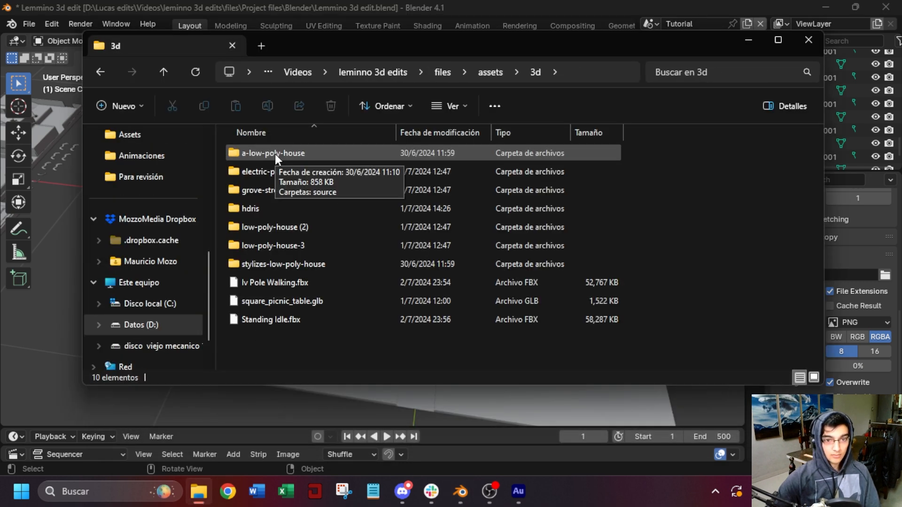
pyautogui.doubleClick(318, 171)
pyautogui.doubleClick(318, 153)
# Try importing the electric pole as an FBX model, and delete the imported objects.
pyautogui.click(28, 24)
pyautogui.moveTo(70, 211)
pyautogui.click(220, 348)
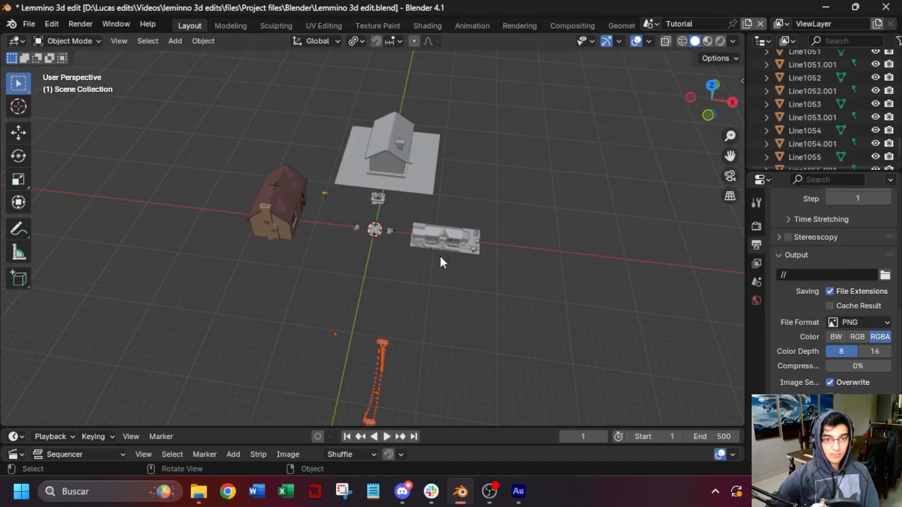
pyautogui.press('Delete')
# Add a camera at the centre of the tile and raise it along the Z axis.
pyautogui.moveTo(409, 214); pyautogui.dragTo(617, 173, button='middle')
pyautogui.moveTo(186, 181); pyautogui.dragTo(269, 227, button='middle')
pyautogui.moveTo(390, 244); pyautogui.dragTo(423, 300, button='middle')
pyautogui.scroll(7, 379, 239)
pyautogui.keyDown('shift'); pyautogui.moveTo(465, 252); pyautogui.dragTo(453, 204, button='middle'); pyautogui.keyUp('shift')
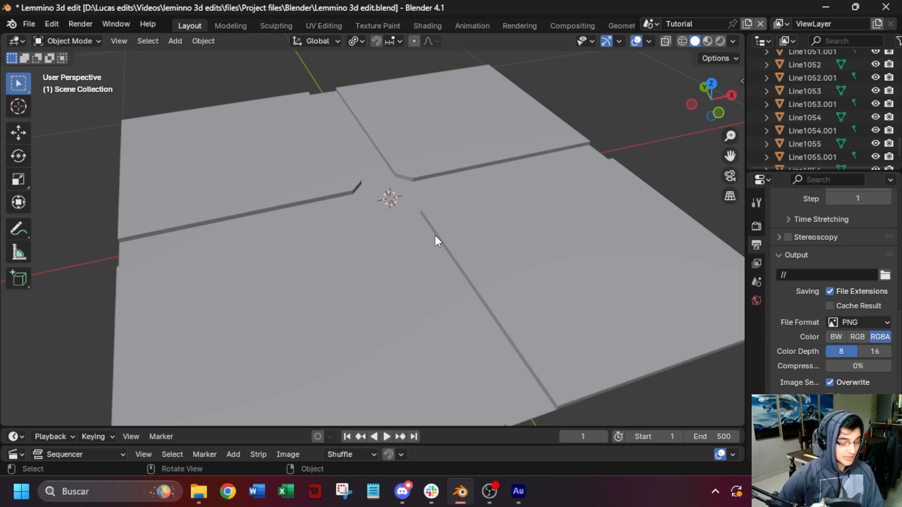
pyautogui.hotkey('shift', 'a')
pyautogui.moveTo(380, 215)
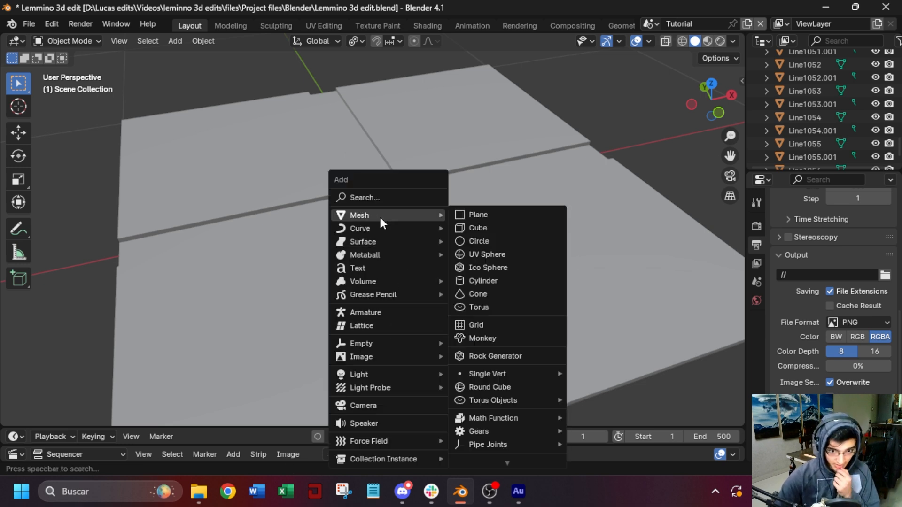
pyautogui.click(363, 405)
pyautogui.press('g')
pyautogui.press('z')
pyautogui.click(396, 249)
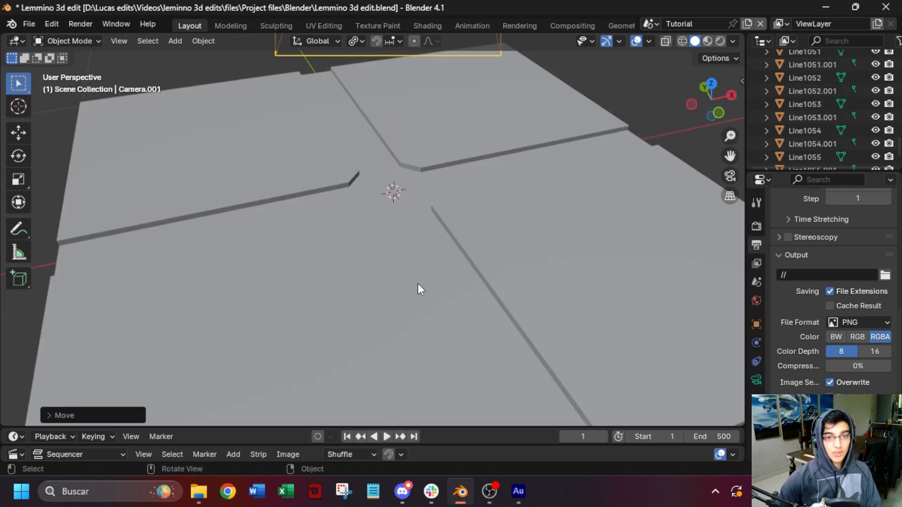
# Align the camera to an angled view of the tile's centre and return to the user perspective.
pyautogui.scroll(-5, 419, 291)
pyautogui.scroll(5, 419, 291)
pyautogui.moveTo(402, 273); pyautogui.dragTo(400, 303, button='middle')
pyautogui.click(425, 318)
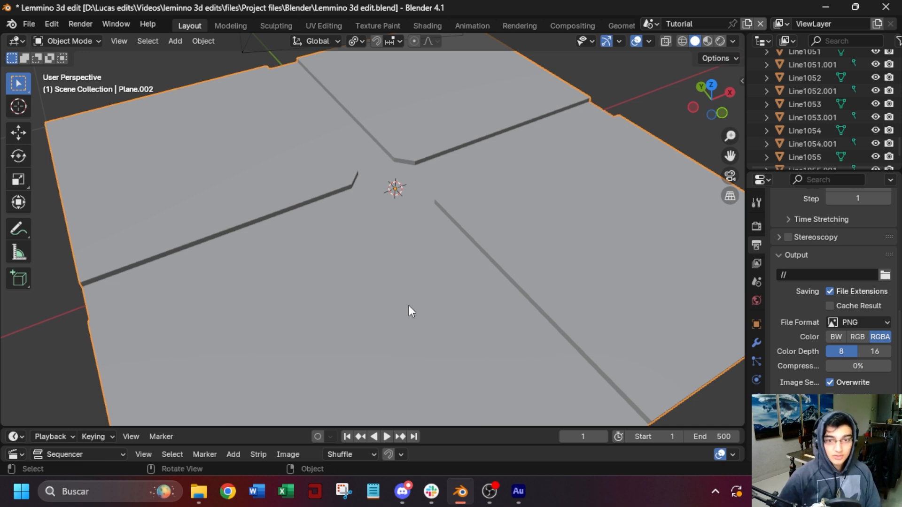
pyautogui.press('KP_0')
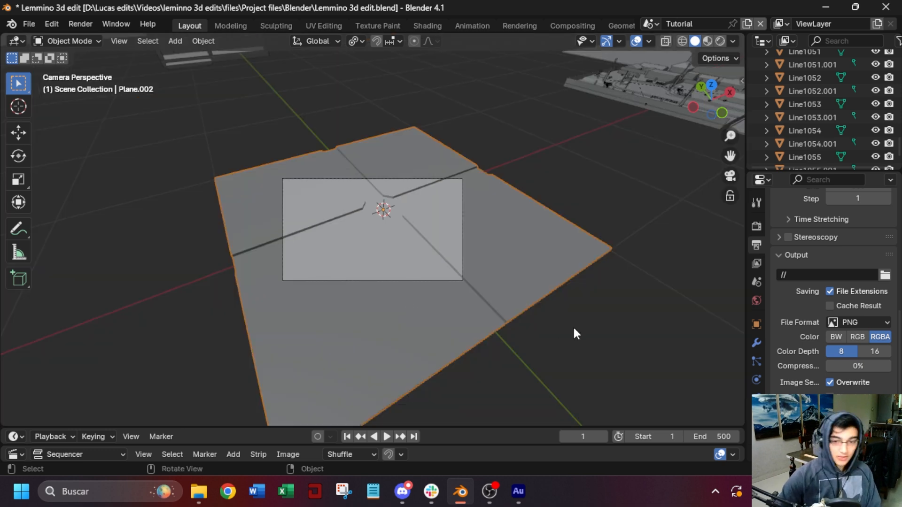
pyautogui.press('KP_0')
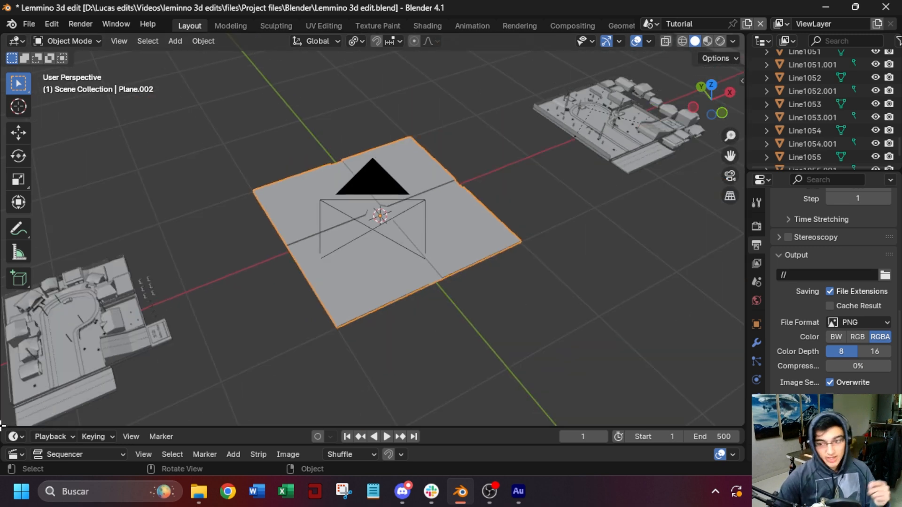
# Split the 3D viewport into two side by side and show the camera view in one with its toolbar hidden.
pyautogui.moveTo(2, 426); pyautogui.dragTo(370, 378)
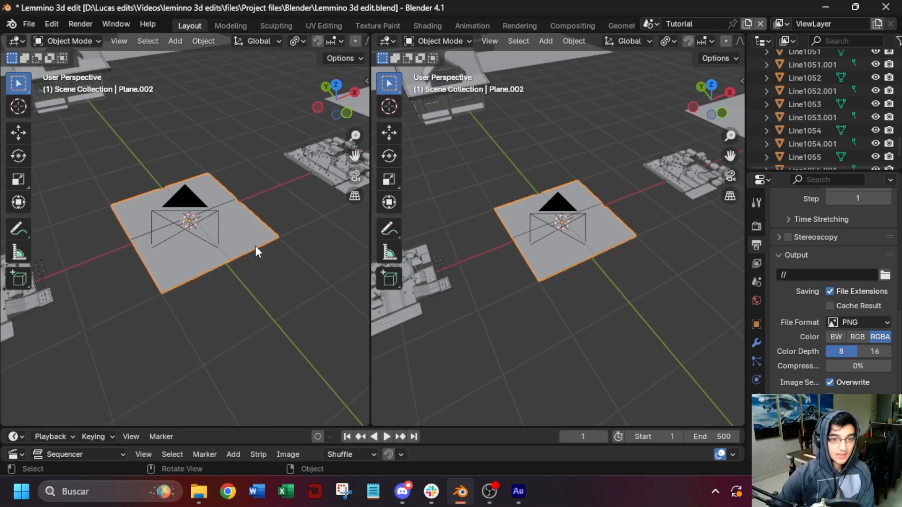
pyautogui.press('KP_0')
pyautogui.scroll(5, 270, 277)
pyautogui.press('t')
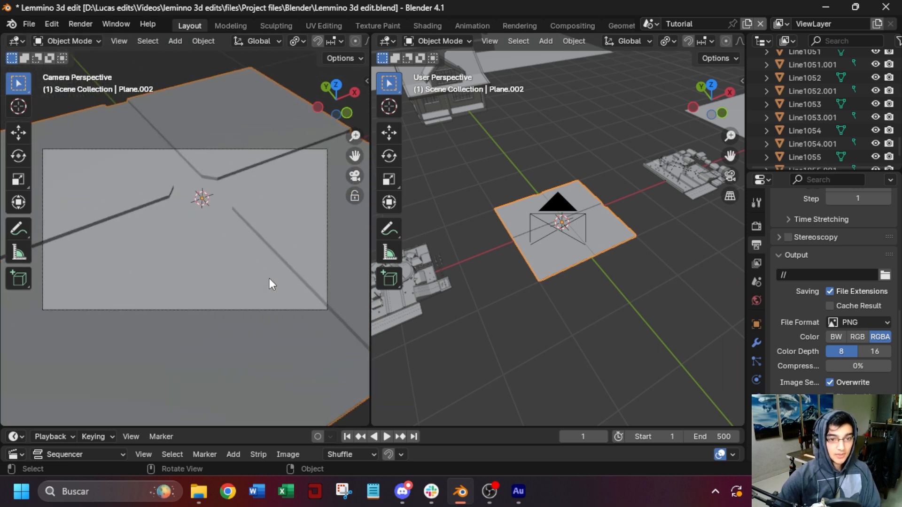
# Select Camera.001 and make the passepartout outside its frame fully opaque black.
pyautogui.moveTo(557, 264); pyautogui.dragTo(561, 202, button='middle')
pyautogui.click(561, 202)
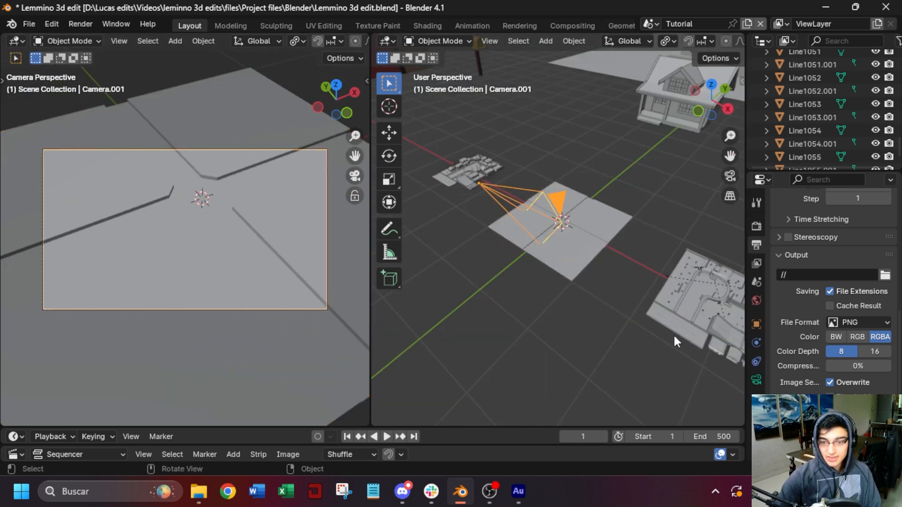
pyautogui.click(757, 380)
pyautogui.scroll(-3, 827, 291)
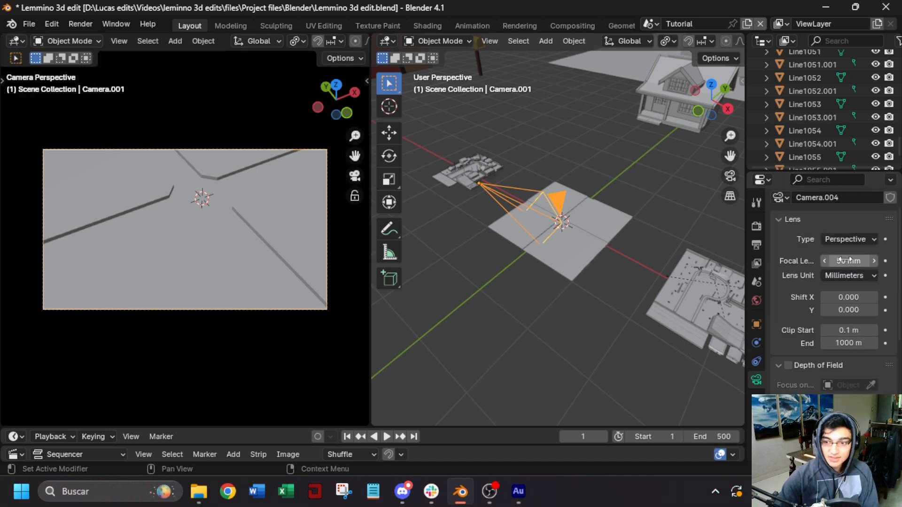
# Set the camera's focal length to 35 mm.
pyautogui.click(845, 260)
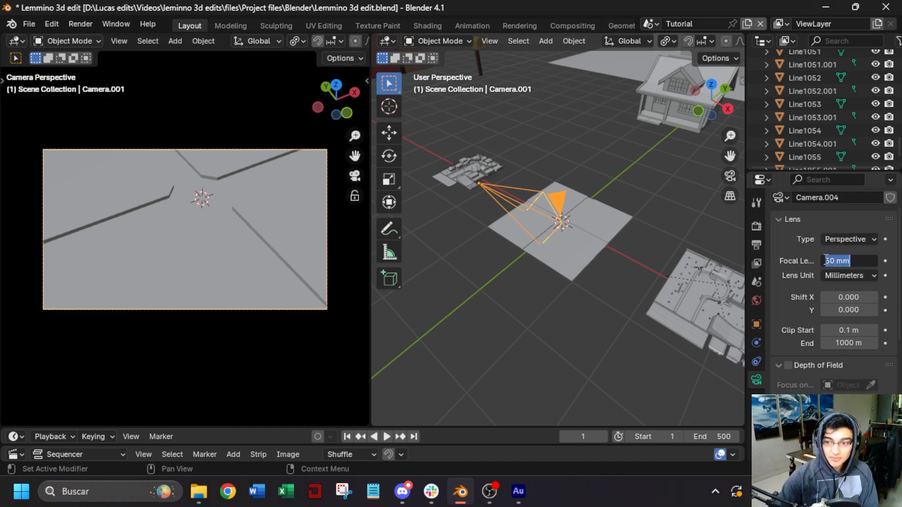
pyautogui.write('50')
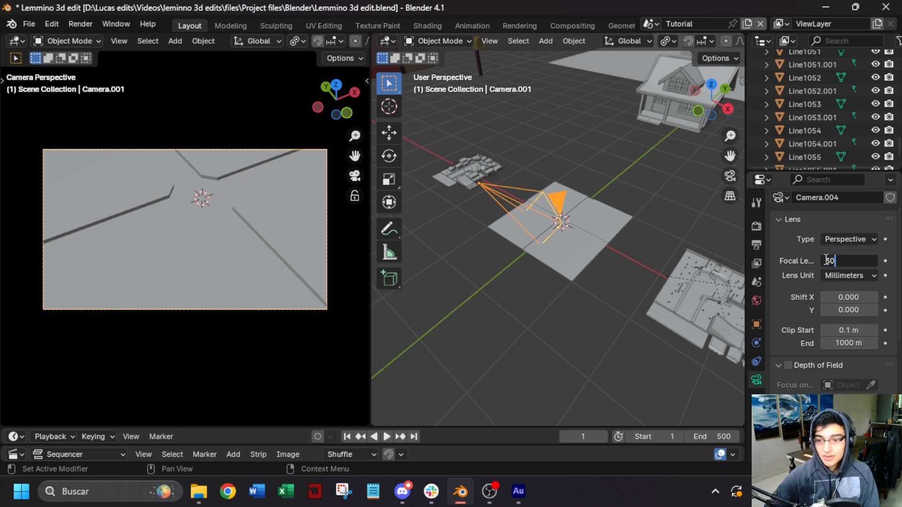
pyautogui.write('5')
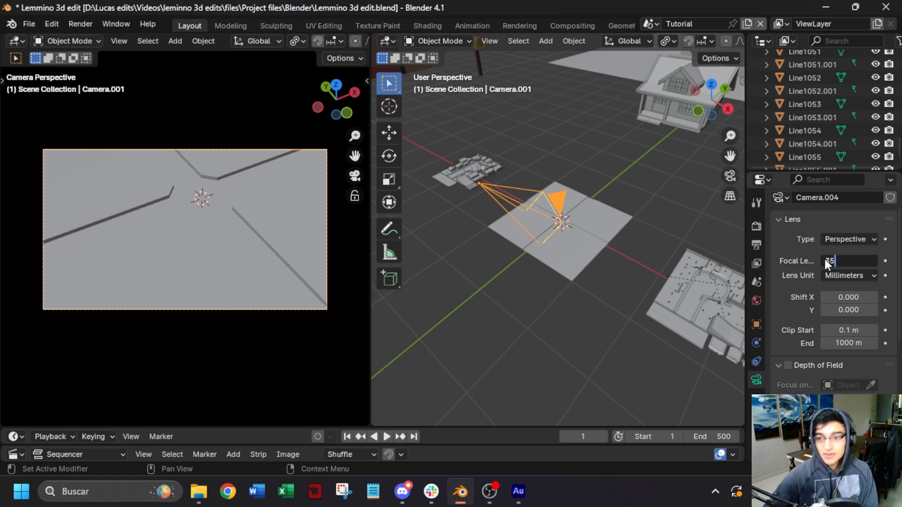
pyautogui.press('Return')
# Set the camera's Y rotation to 0°.
pyautogui.click(755, 323)
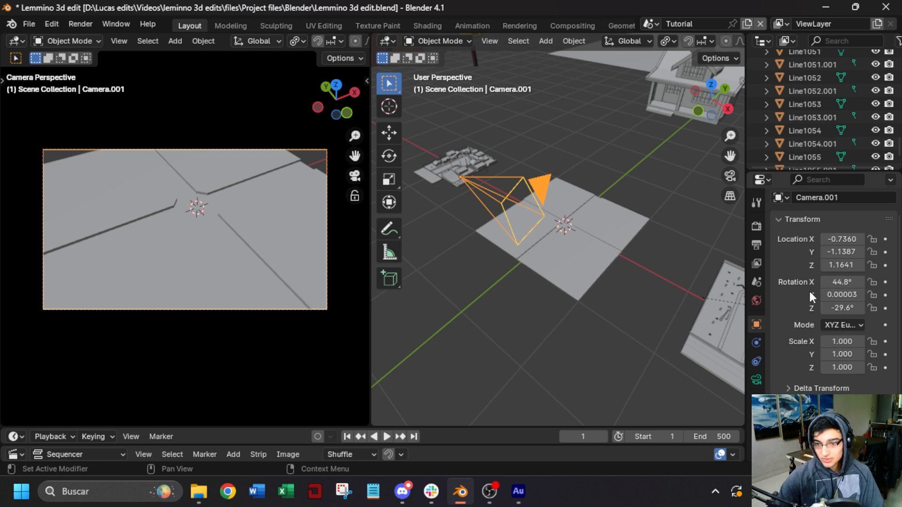
pyautogui.click(847, 298)
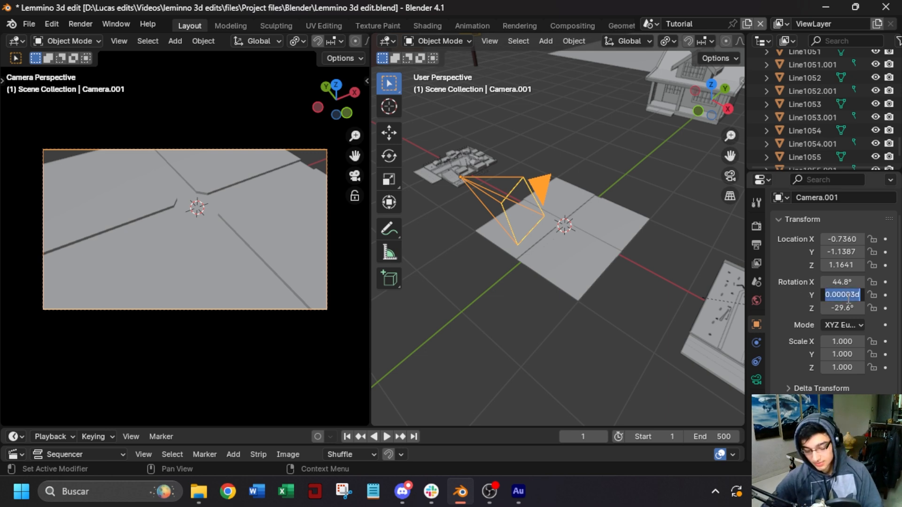
pyautogui.write('0')
pyautogui.press('Return')
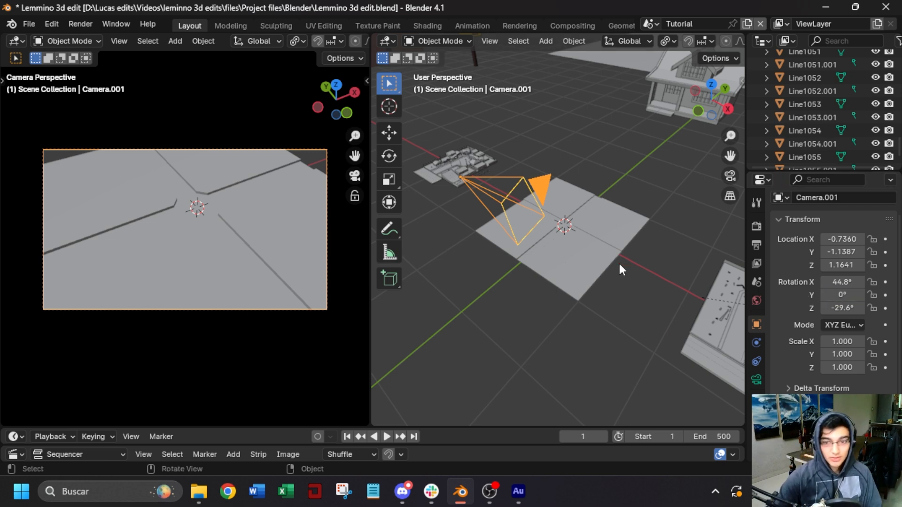
# Raise the camera to a Z location of about 1.55 m and tilt it about its local X axis to about 40.5°.
pyautogui.scroll(1, 619, 263)
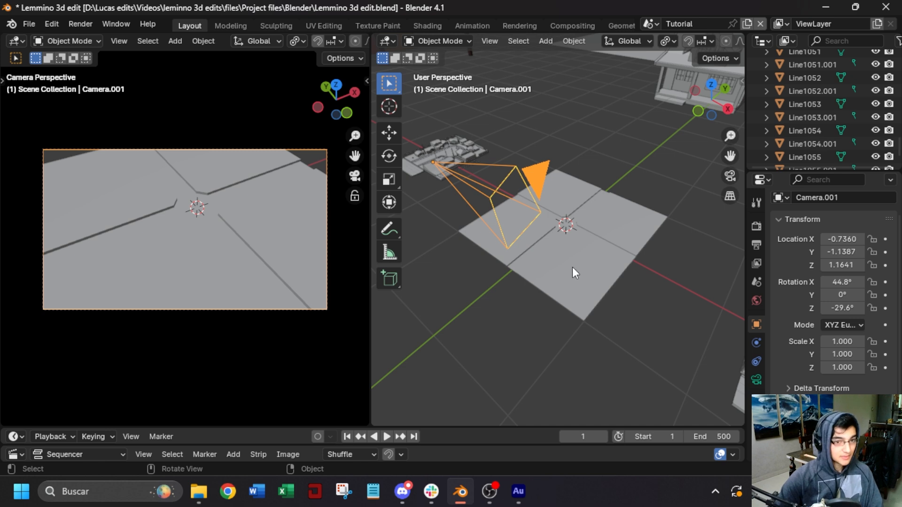
pyautogui.hotkey('ctrl', 'z')
pyautogui.press('g')
pyautogui.rightClick(591, 238)
pyautogui.press('g')
pyautogui.press('z')
pyautogui.click(588, 198)
pyautogui.press('r')
pyautogui.press('x')
pyautogui.press('x')
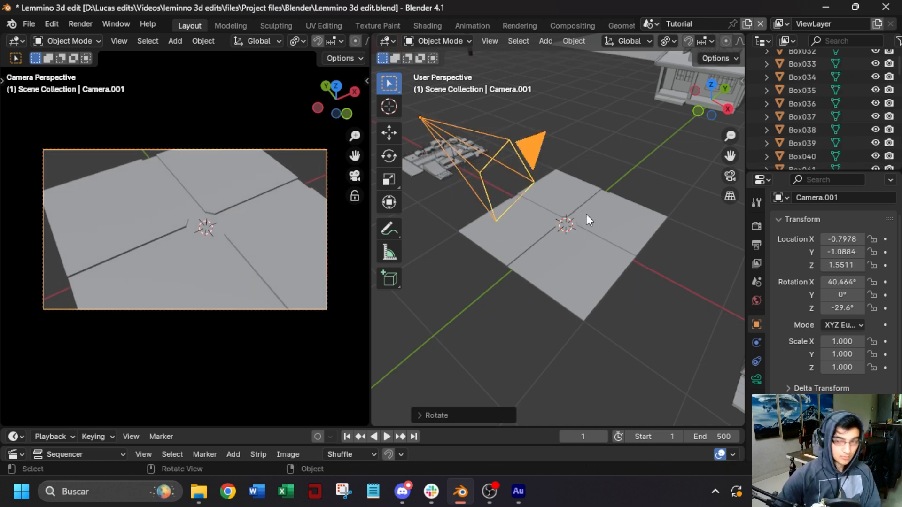
pyautogui.click(589, 199)
# Move the camera closer to the tile's centre along its local Z axis and readjust its tilt about local X.
pyautogui.press('g')
pyautogui.press('z')
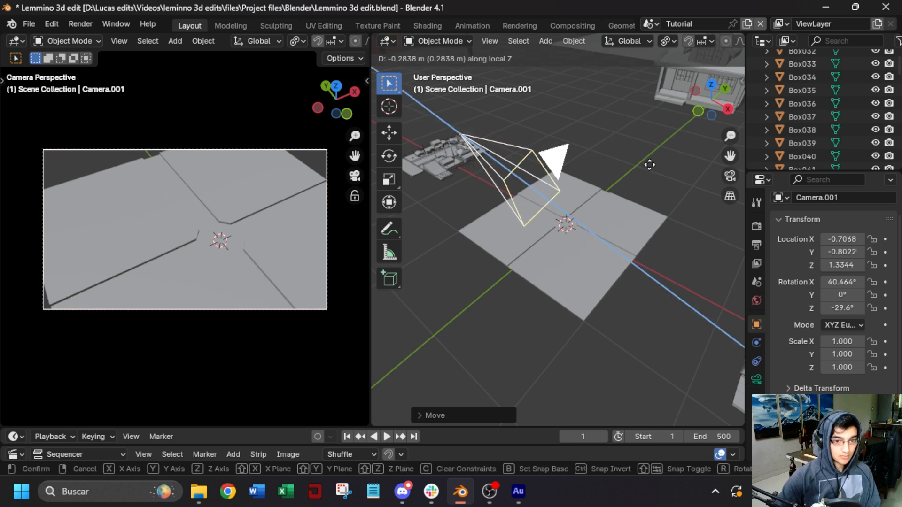
pyautogui.press('x')
pyautogui.press('x')
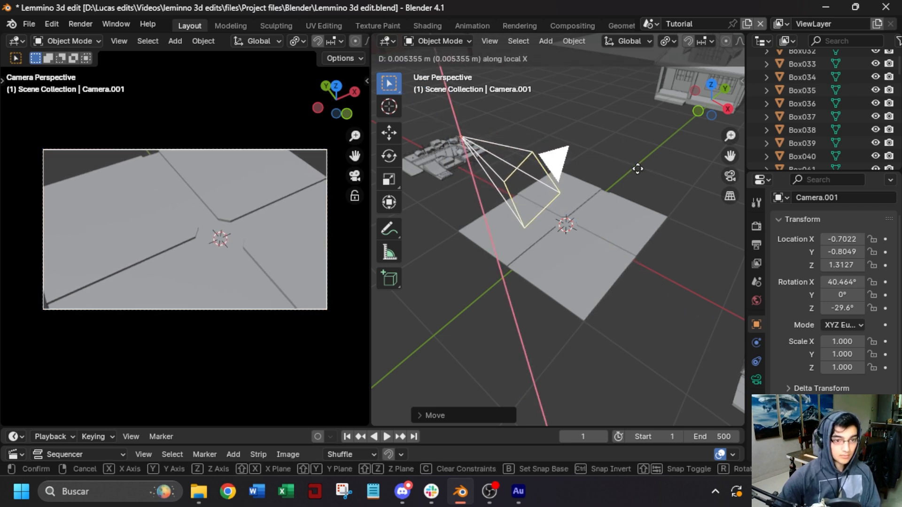
pyautogui.press('z')
pyautogui.click(627, 188)
pyautogui.press('r')
pyautogui.press('x')
pyautogui.press('x')
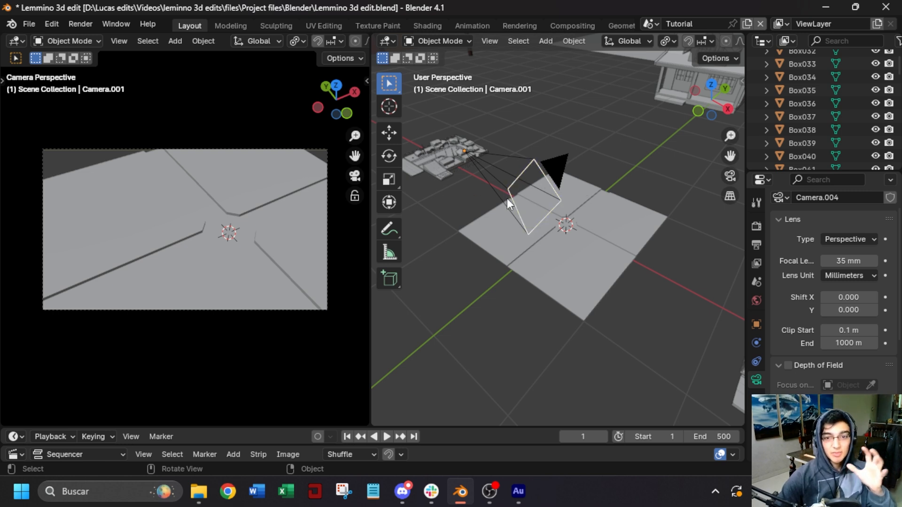
# Select the small house with the gabled entrance at the edge of the street model and frame it in the view.
pyautogui.scroll(3, 269, 307)
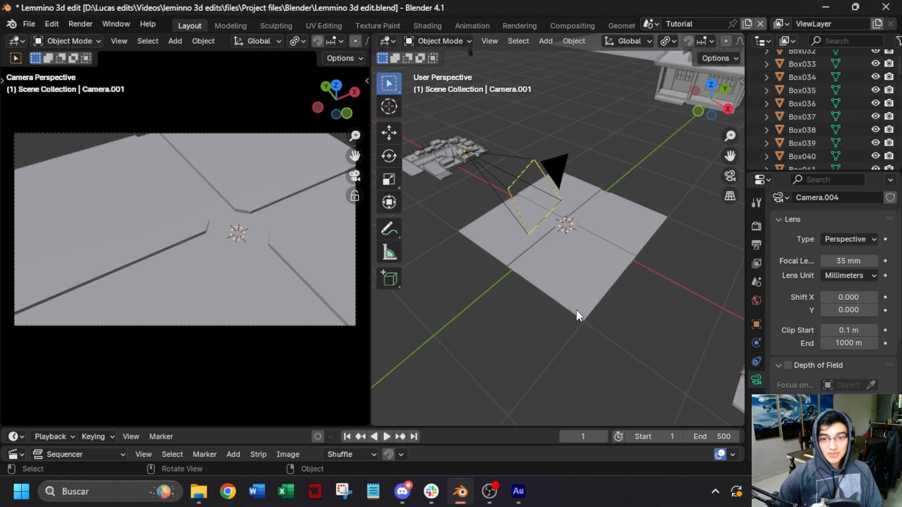
pyautogui.scroll(3, 596, 247)
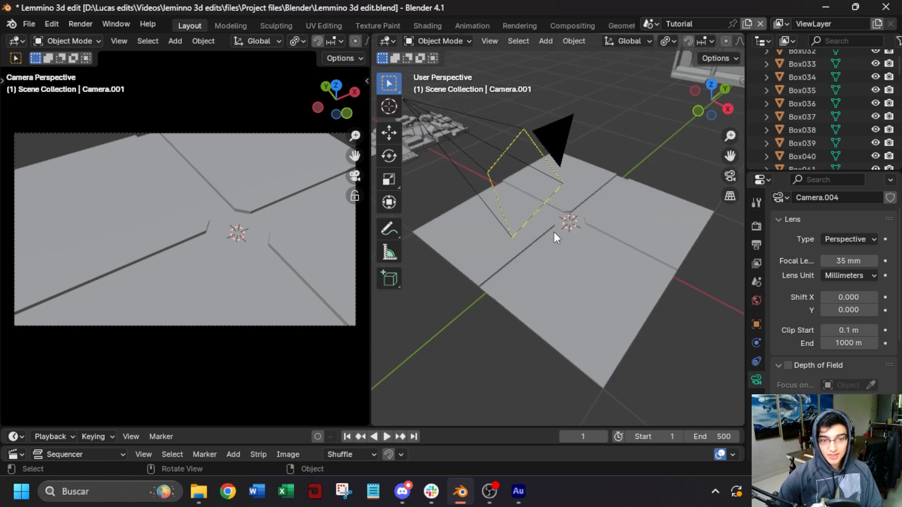
pyautogui.scroll(-4, 573, 292)
pyautogui.moveTo(655, 352); pyautogui.dragTo(582, 312, button='middle')
pyautogui.scroll(3, 611, 310)
pyautogui.moveTo(684, 331); pyautogui.dragTo(632, 336, button='middle')
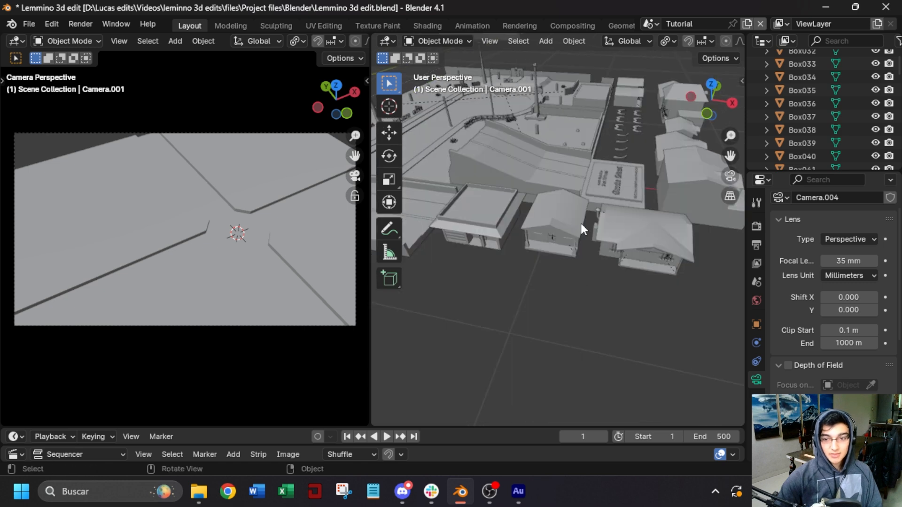
pyautogui.click(581, 224)
pyautogui.keyDown('shift'); pyautogui.moveTo(684, 202); pyautogui.dragTo(585, 210, button='middle'); pyautogui.keyUp('shift')
pyautogui.scroll(3, 467, 173)
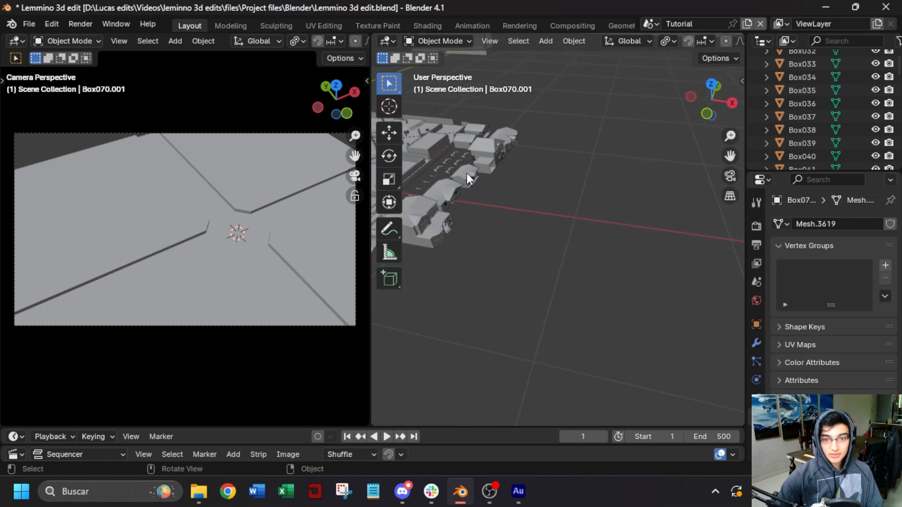
pyautogui.click(468, 174)
pyautogui.press('KP_Decimal')
pyautogui.scroll(-4, 474, 216)
pyautogui.moveTo(474, 216); pyautogui.dragTo(555, 275, button='middle')
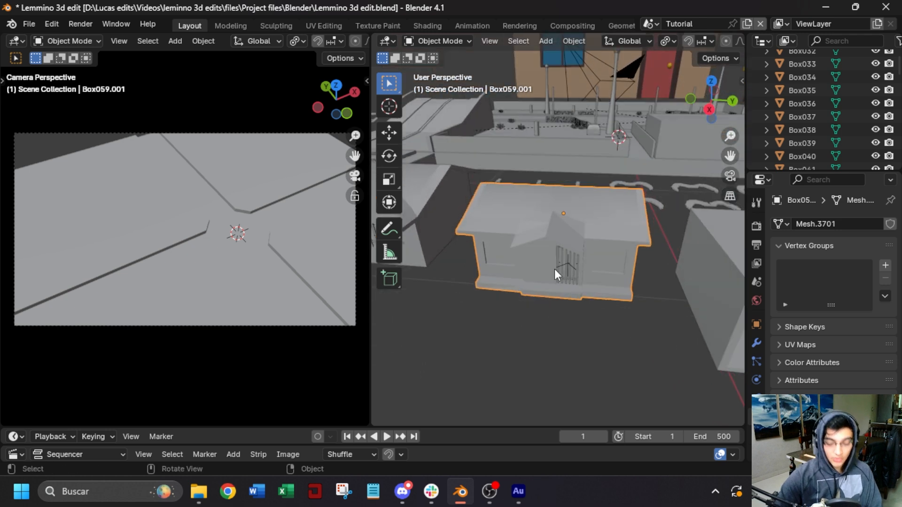
# Try selecting the whole house with all its parts in a top wireframe view, and return to solid shading.
pyautogui.press('KP_7')
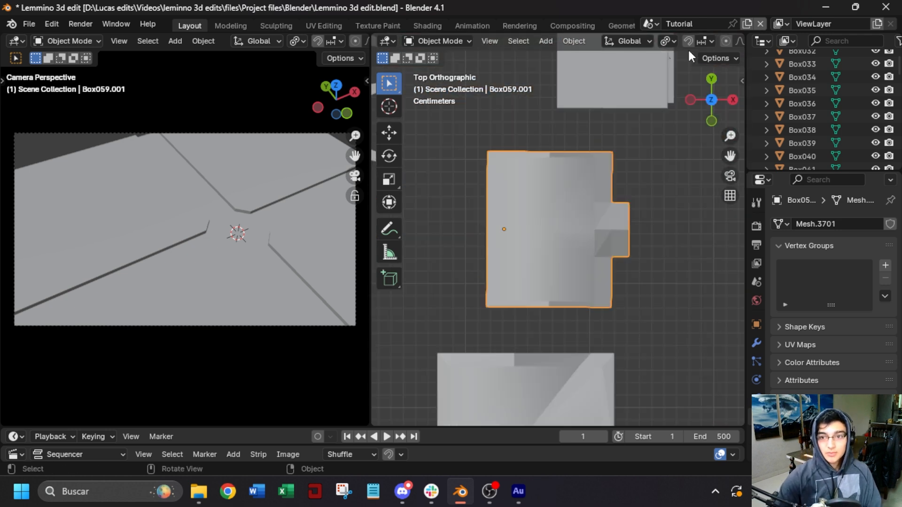
pyautogui.press('z')
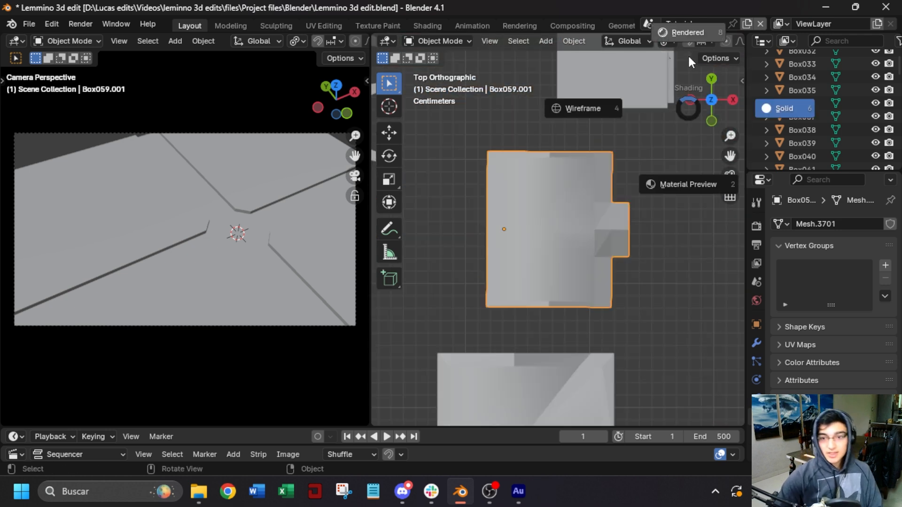
pyautogui.click(579, 112)
pyautogui.moveTo(462, 142); pyautogui.dragTo(655, 328)
pyautogui.moveTo(684, 298)
pyautogui.mouseDown(button='middle')
pyautogui.moveTo(564, 239)
pyautogui.moveTo(555, 145)
pyautogui.moveTo(639, 202)
pyautogui.moveTo(699, 211)
pyautogui.moveTo(658, 306)
pyautogui.moveTo(671, 305)
pyautogui.mouseUp(button='middle')
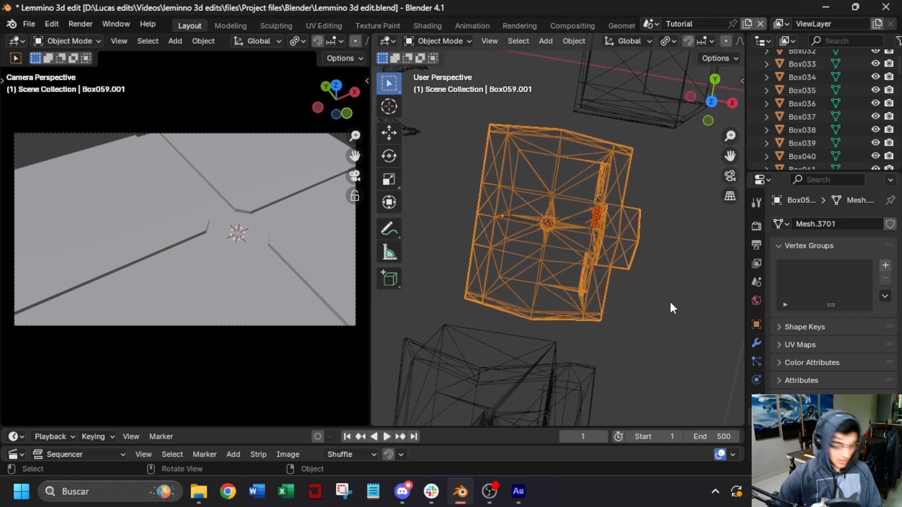
pyautogui.press('KP_7')
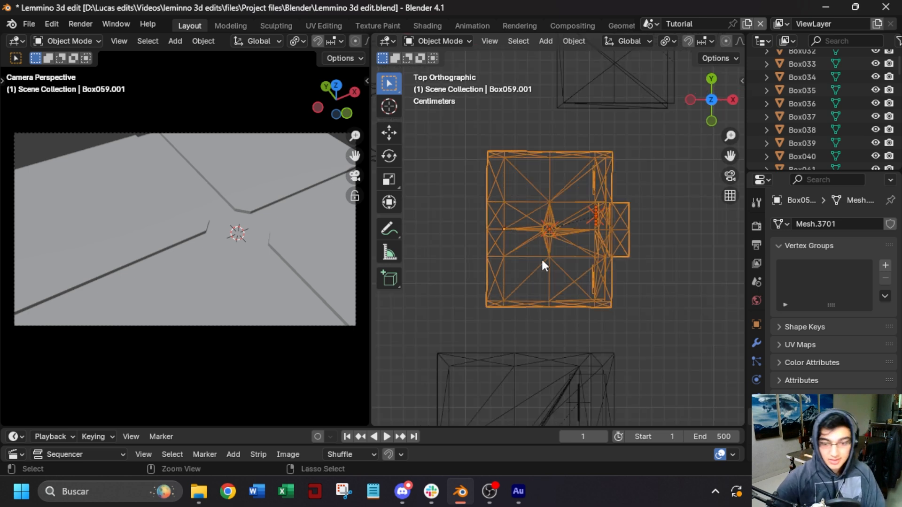
pyautogui.moveTo(653, 280); pyautogui.dragTo(497, 186, button='middle')
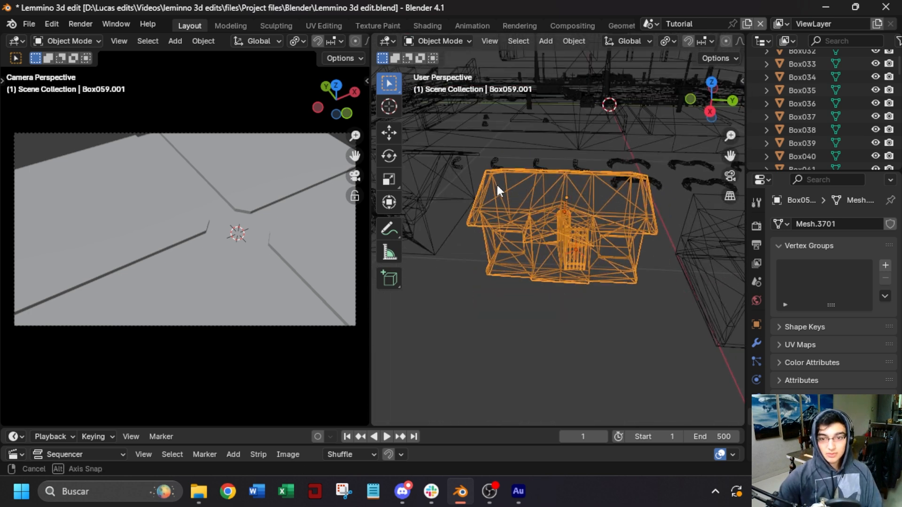
pyautogui.click(633, 317)
pyautogui.moveTo(633, 317)
pyautogui.mouseDown(button='middle')
pyautogui.moveTo(614, 293)
pyautogui.moveTo(621, 274)
pyautogui.mouseUp(button='middle')
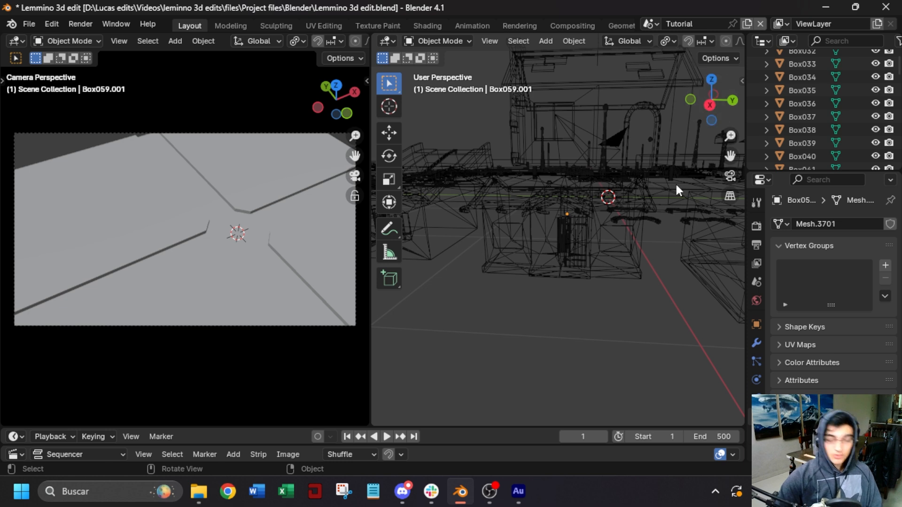
pyautogui.press('z')
pyautogui.click(776, 188)
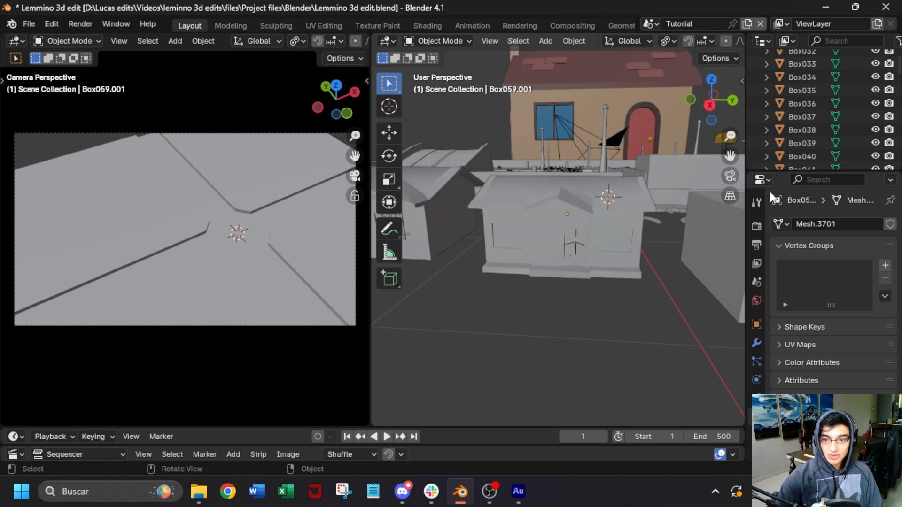
# Select the small gabled house and snap it to the 3D cursor at the tile's centre.
pyautogui.click(575, 271)
pyautogui.moveTo(574, 271); pyautogui.dragTo(585, 292, button='middle')
pyautogui.press('g')
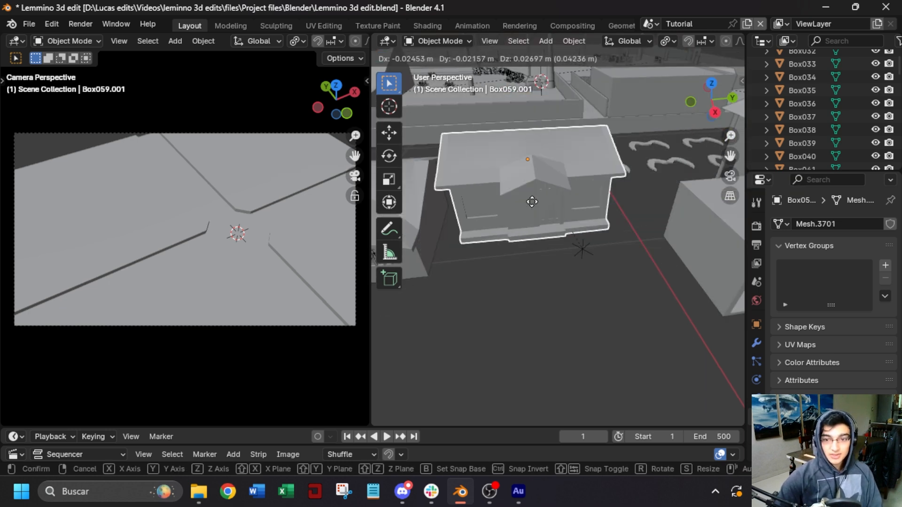
pyautogui.click(545, 195)
pyautogui.moveTo(545, 195); pyautogui.dragTo(574, 285, button='middle')
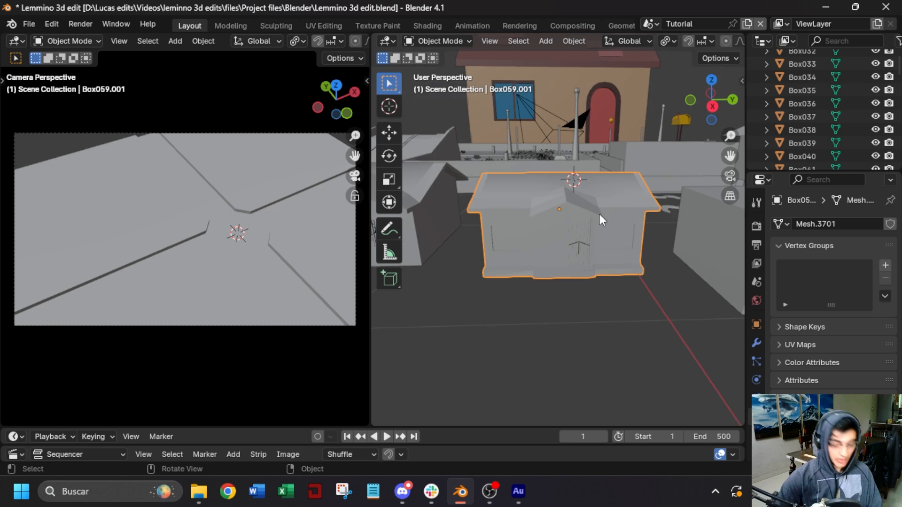
pyautogui.hotkey('shift', 's')
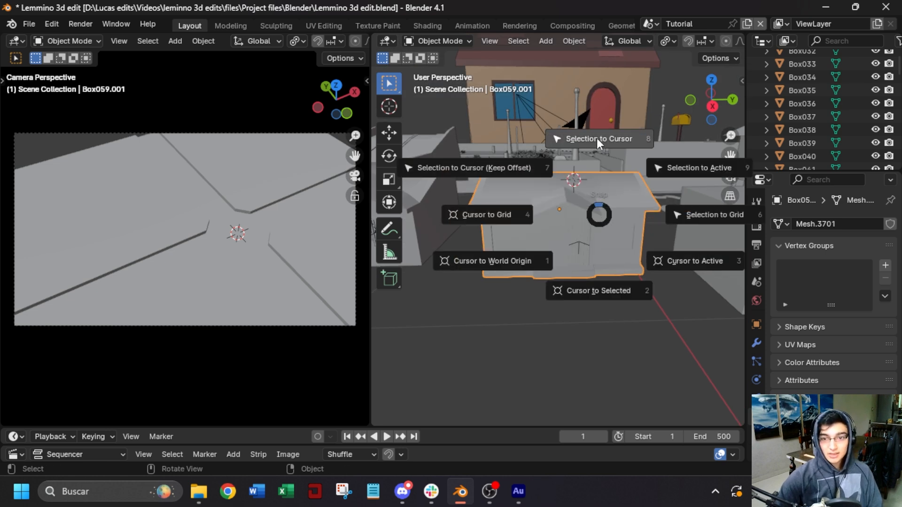
pyautogui.click(596, 139)
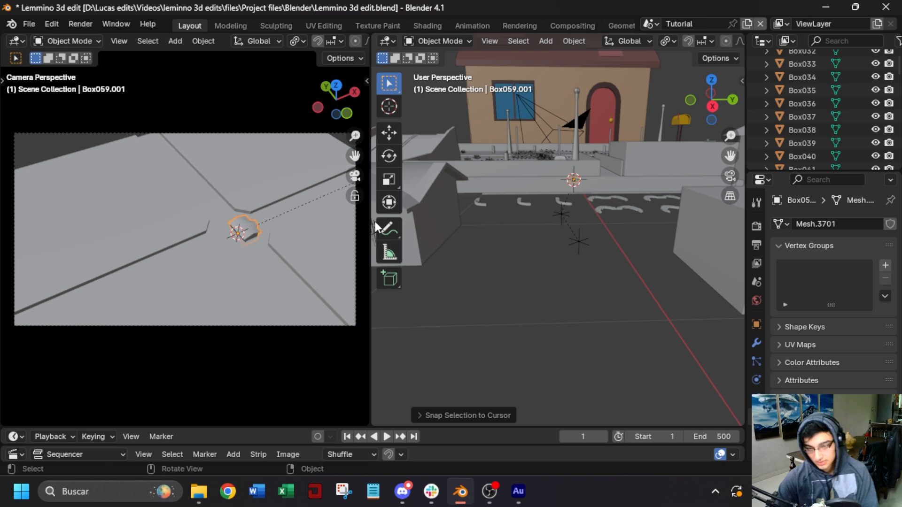
# From the top view, move the house about -0.35 m in X and 0.25 m in Y, and rotate it about 90° clockwise.
pyautogui.press('KP_Decimal')
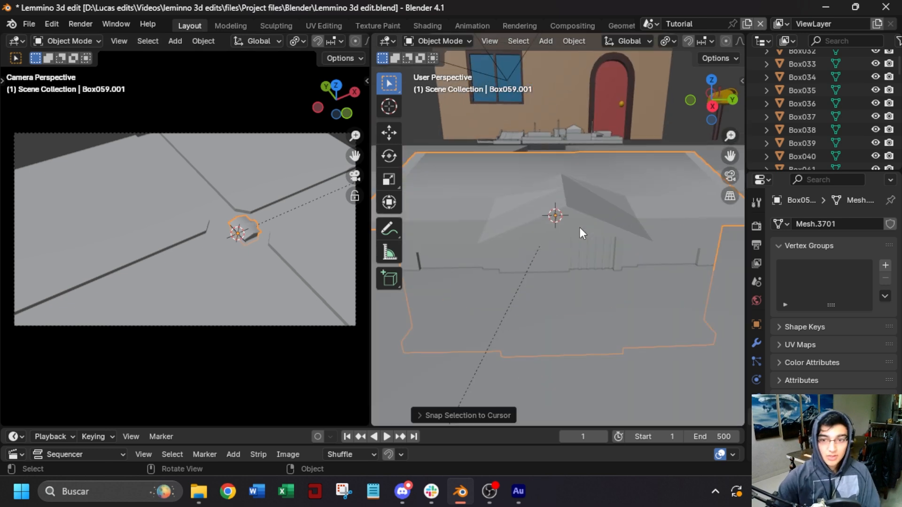
pyautogui.press('KP_7')
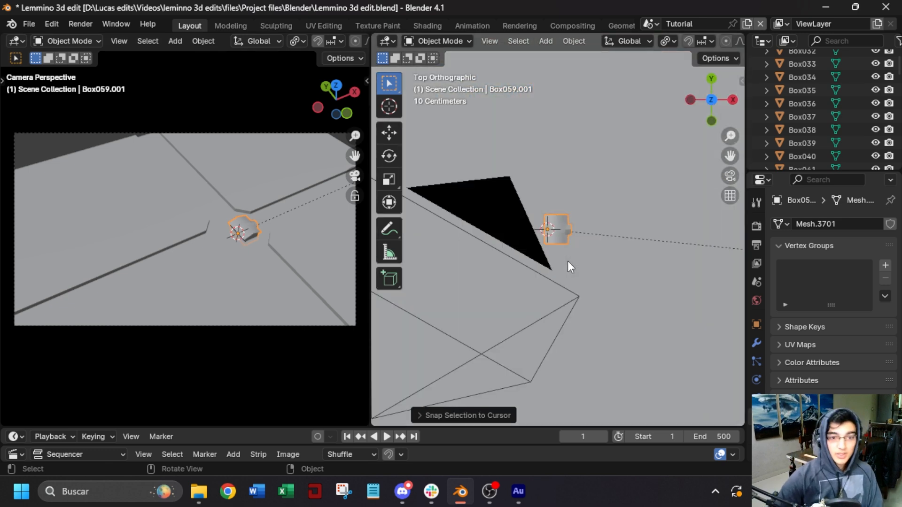
pyautogui.press('g')
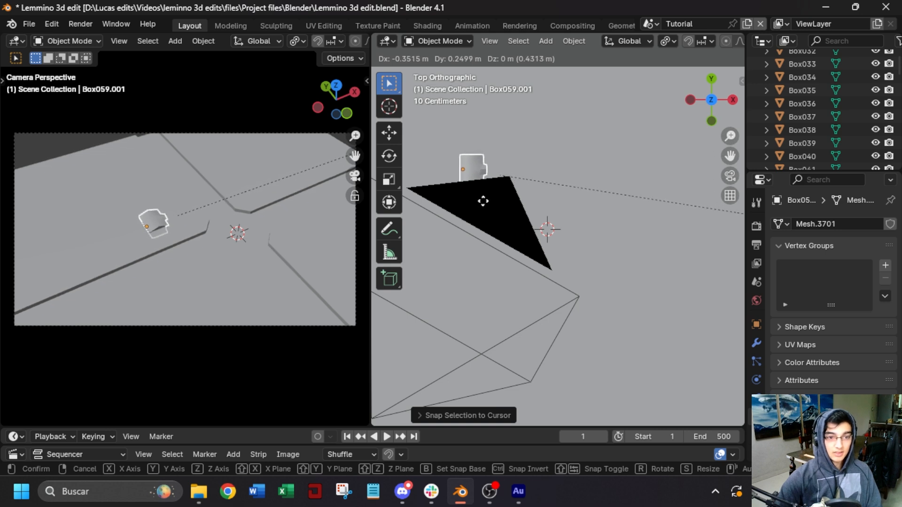
pyautogui.click(483, 201)
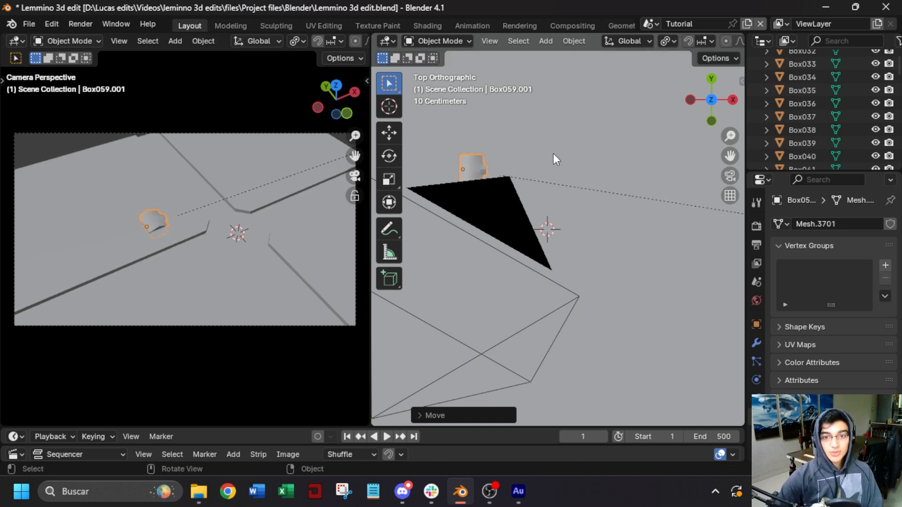
pyautogui.press('r')
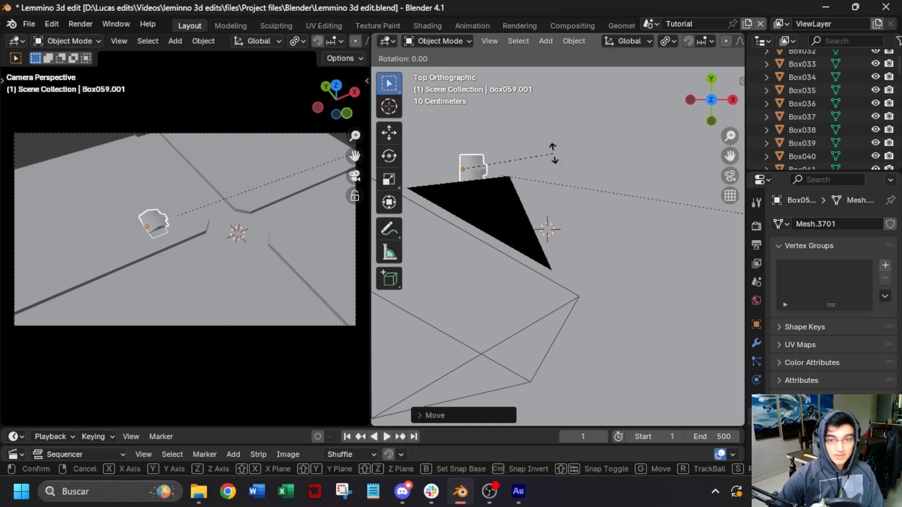
pyautogui.click(475, 256)
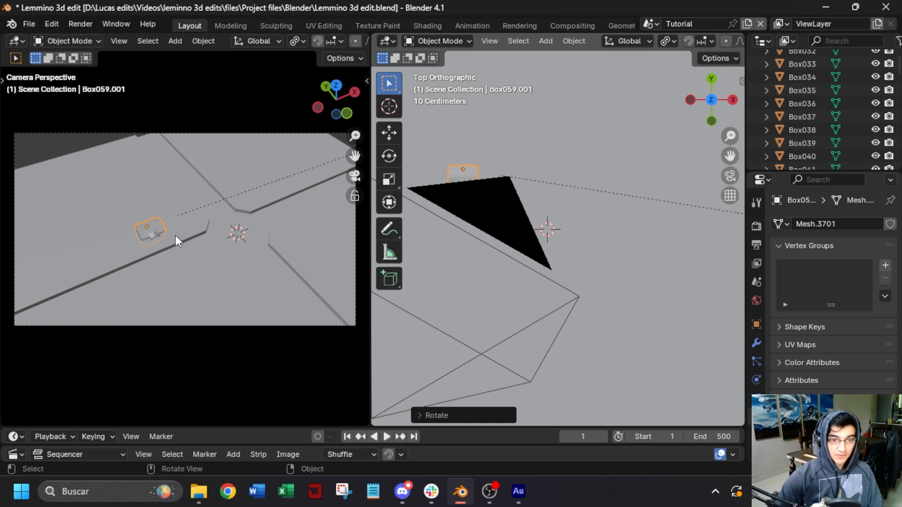
# Raise the small gabled house about 0.046 m along Z so that it stands on the tile's surface.
pyautogui.moveTo(464, 181); pyautogui.dragTo(527, 284, button='middle')
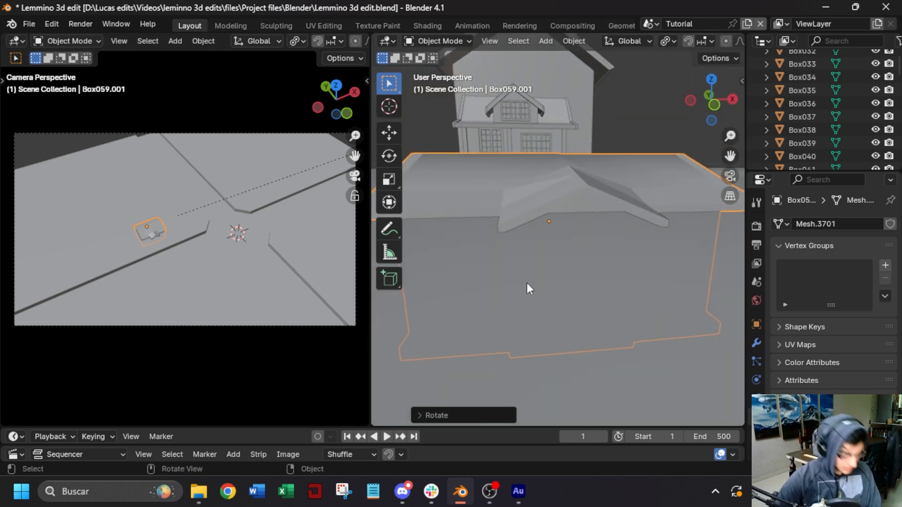
pyautogui.press('g')
pyautogui.press('z')
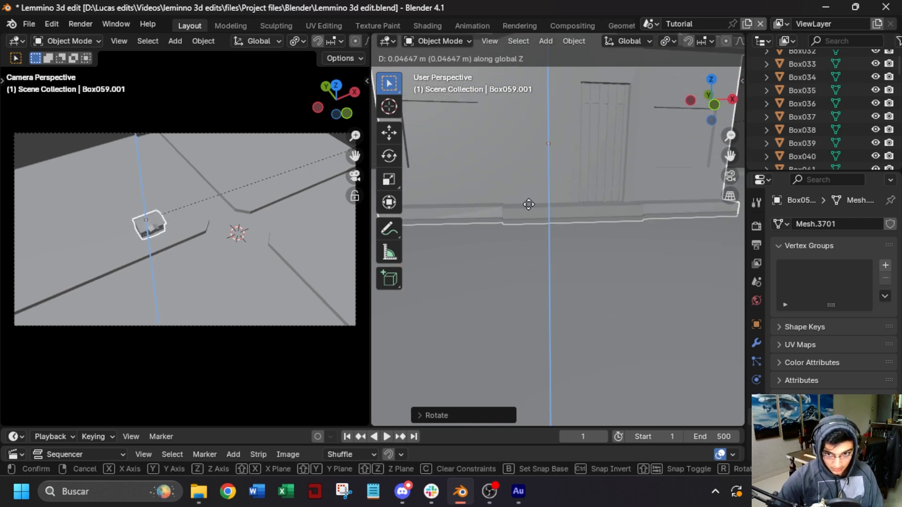
pyautogui.click(529, 203)
pyautogui.moveTo(514, 244); pyautogui.dragTo(613, 239, button='middle')
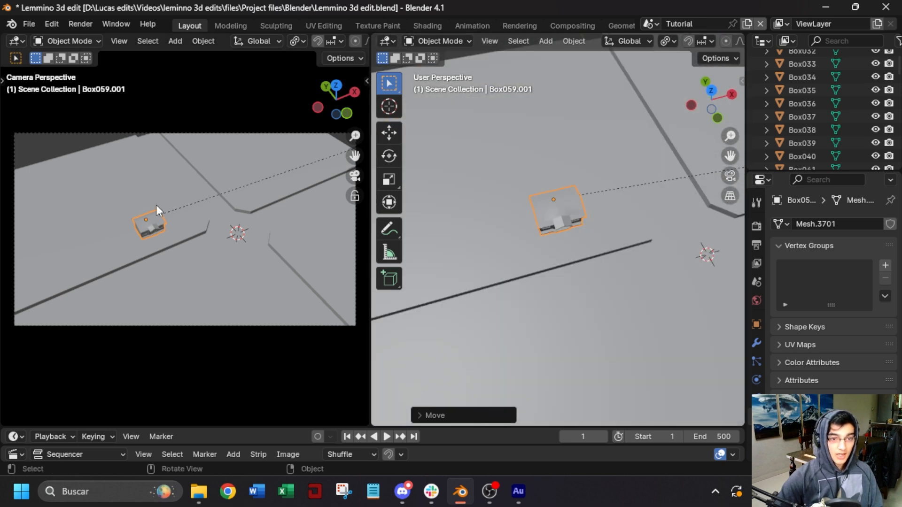
# Clear the house's parent while keeping its transformation.
pyautogui.scroll(2, 655, 310)
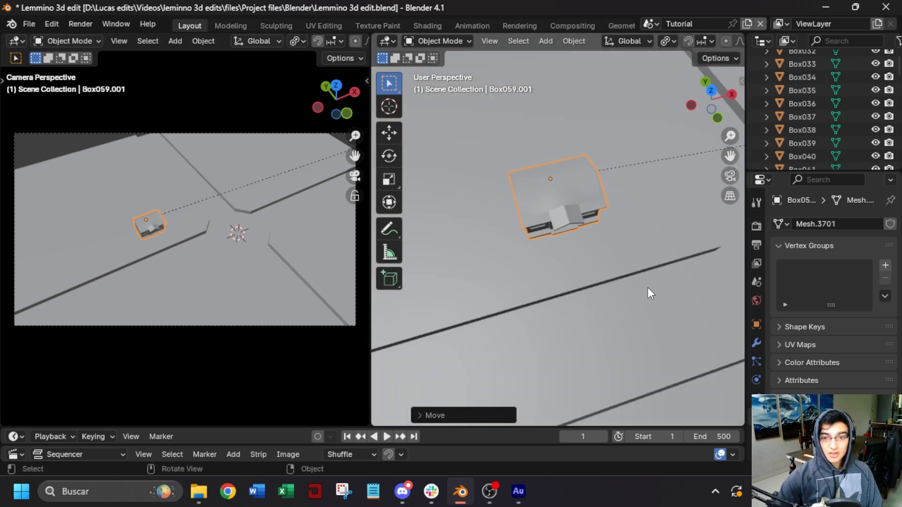
pyautogui.moveTo(636, 264); pyautogui.dragTo(537, 202, button='middle')
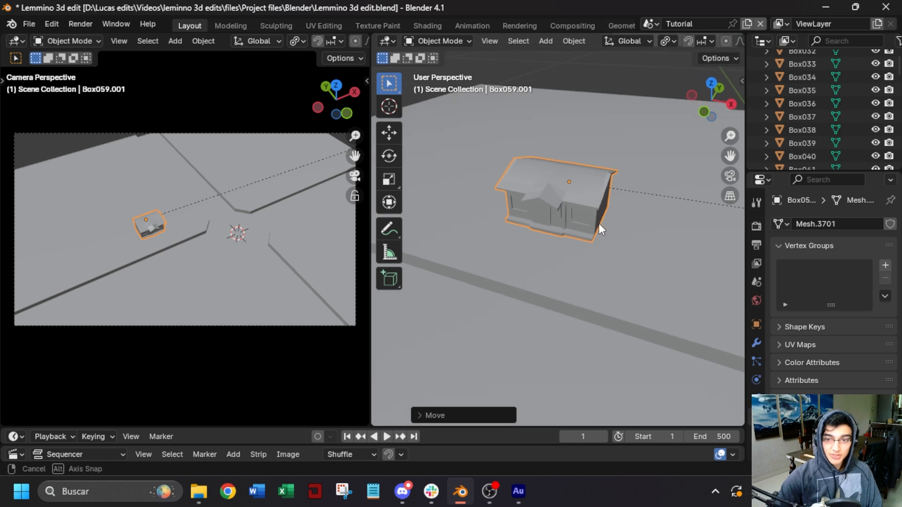
pyautogui.scroll(-6, 611, 235)
pyautogui.moveTo(671, 240); pyautogui.dragTo(512, 190, button='middle')
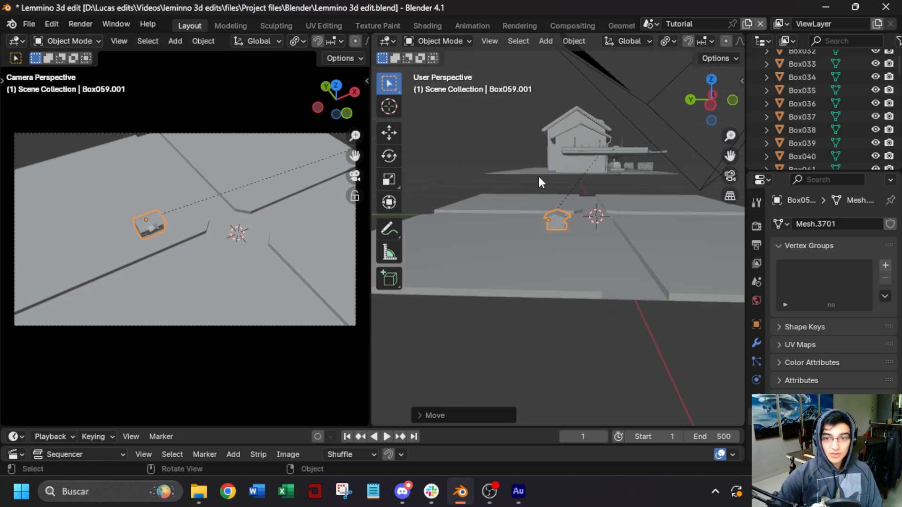
pyautogui.moveTo(611, 214); pyautogui.dragTo(616, 246, button='middle')
pyautogui.scroll(5, 606, 281)
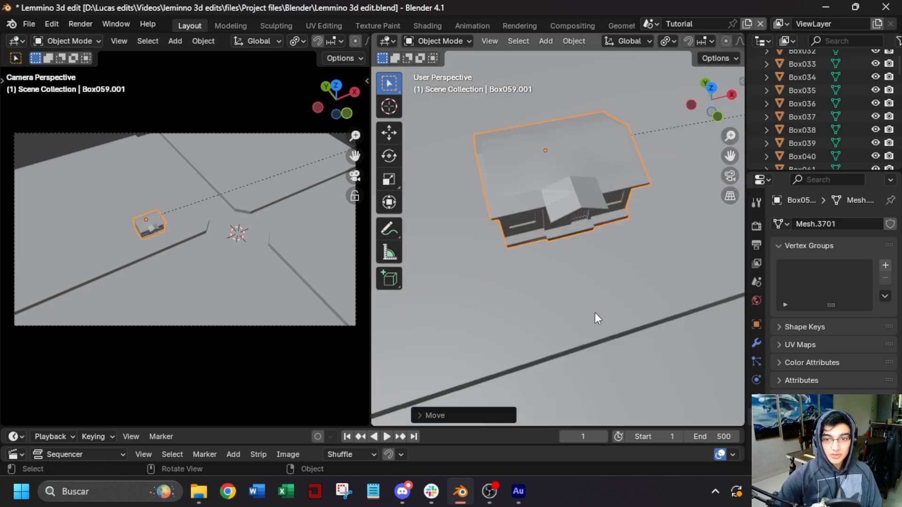
pyautogui.rightClick(517, 182)
pyautogui.moveTo(467, 365)
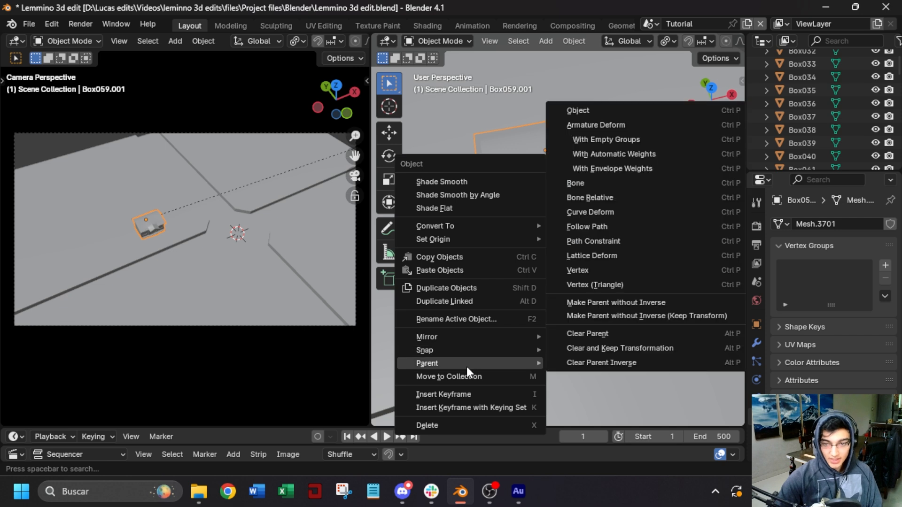
pyautogui.click(630, 349)
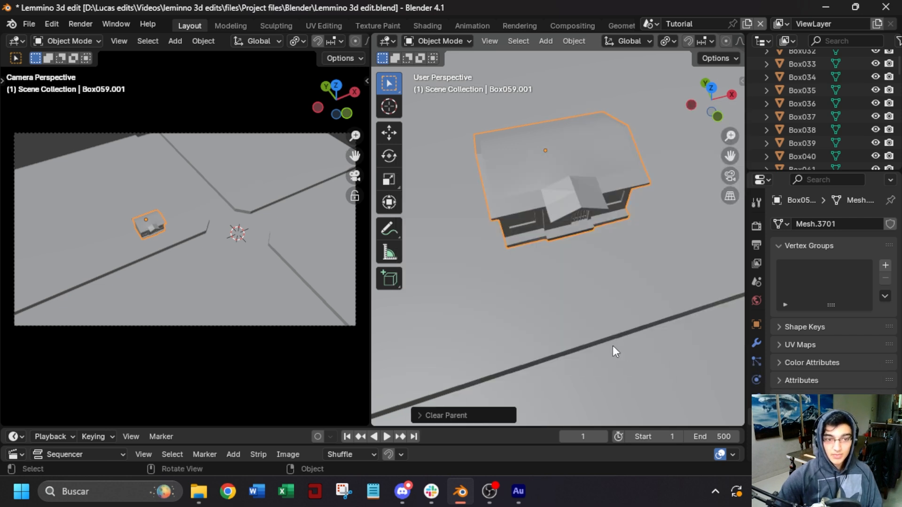
# Edit the house mesh in face selection mode and delete the two triangular faces filling the window left of the door.
pyautogui.moveTo(619, 256); pyautogui.dragTo(717, 130, button='middle')
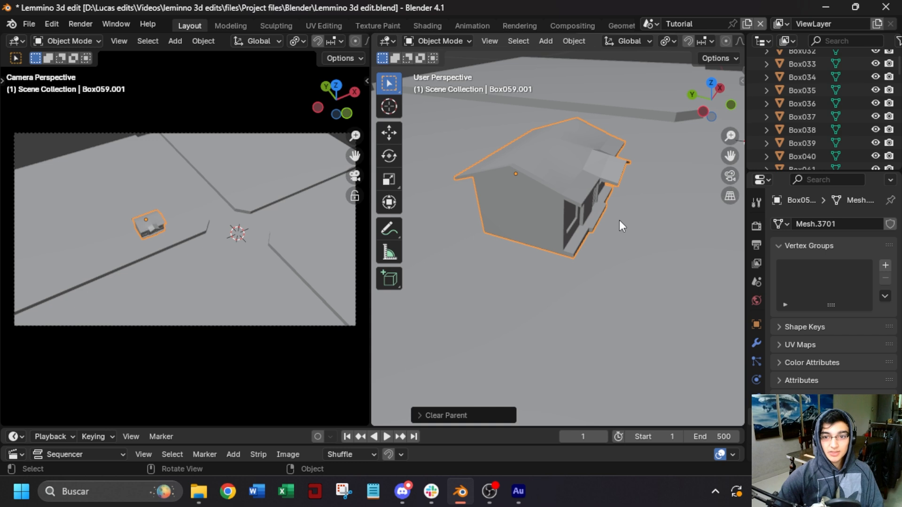
pyautogui.moveTo(619, 220); pyautogui.dragTo(511, 247, button='middle')
pyautogui.scroll(4, 564, 235)
pyautogui.moveTo(611, 235); pyautogui.dragTo(574, 156, button='middle')
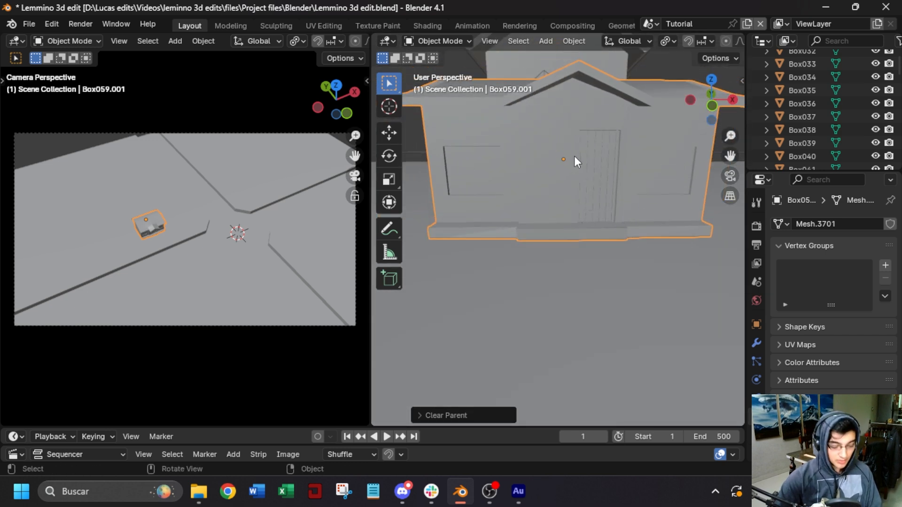
pyautogui.press('Tab')
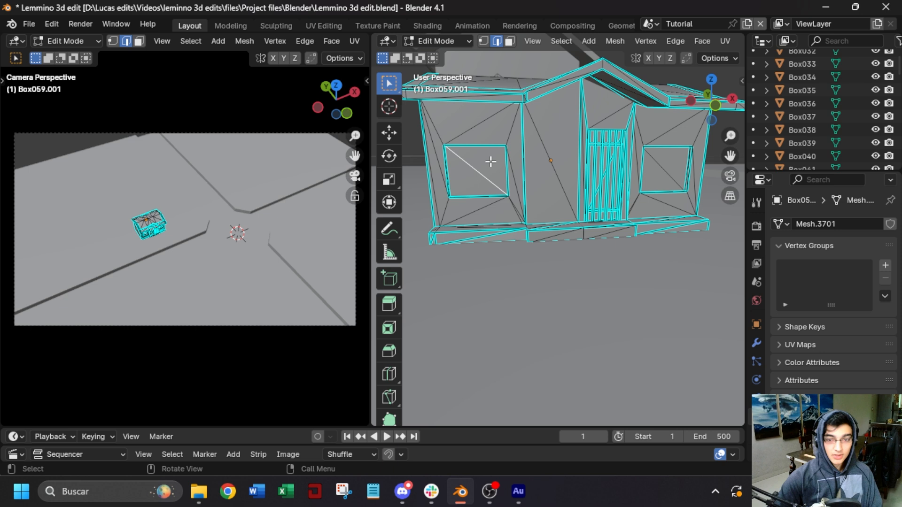
pyautogui.press('3')
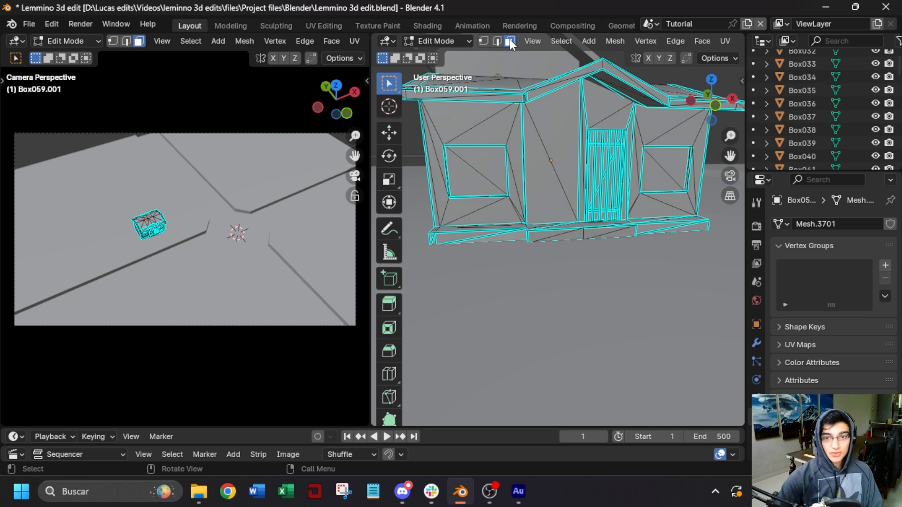
pyautogui.click(482, 163)
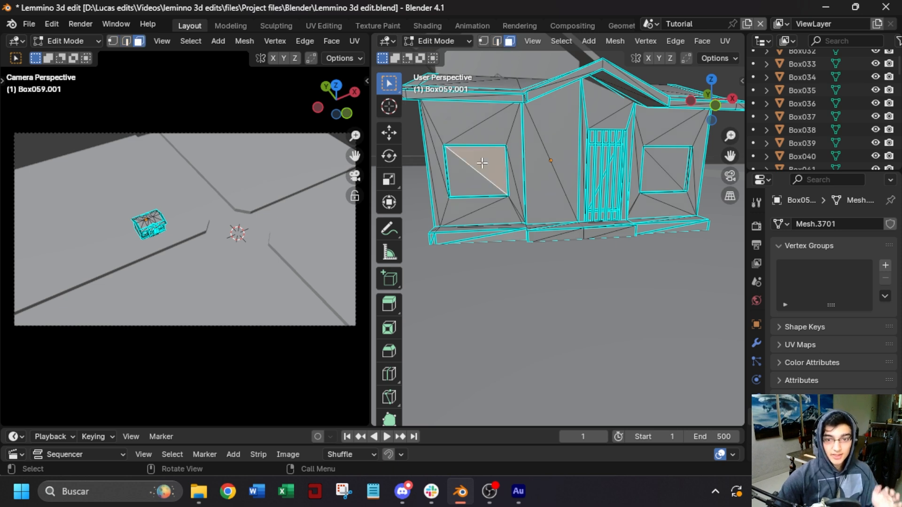
pyautogui.click(463, 185)
pyautogui.press('x')
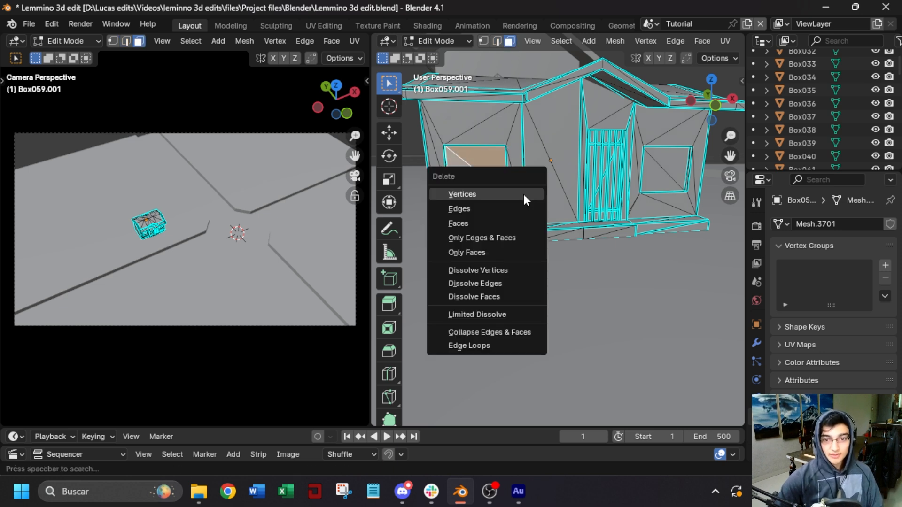
pyautogui.click(466, 223)
# Enable the Screencast Keys display and hide its settings again.
pyautogui.press('n')
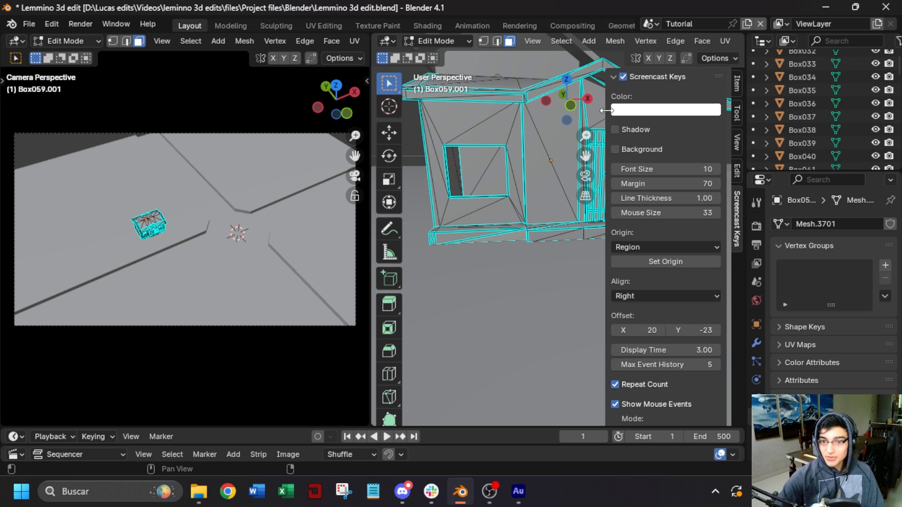
pyautogui.moveTo(605, 109); pyautogui.dragTo(786, 116)
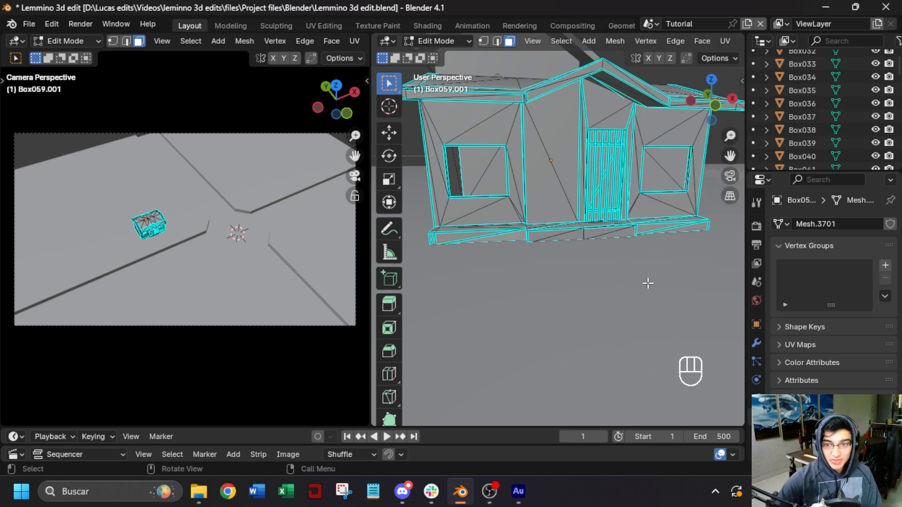
# Delete the two triangular faces filling the front window to the right of the barred door.
pyautogui.moveTo(698, 188); pyautogui.dragTo(628, 170, button='middle')
pyautogui.click(628, 168)
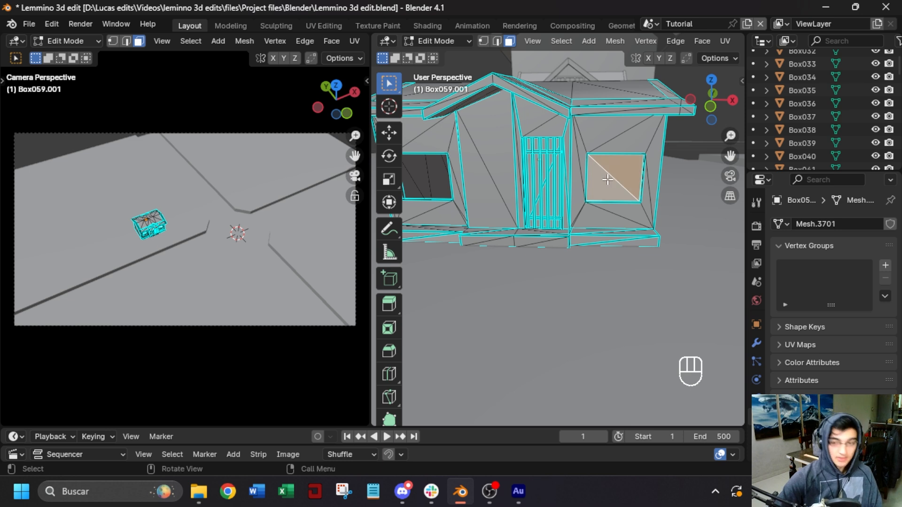
pyautogui.press('x')
pyautogui.click(561, 181)
# Delete the two faces behind the bars of the front door and return to Object Mode.
pyautogui.scroll(4, 530, 165)
pyautogui.scroll(-1, 529, 165)
pyautogui.moveTo(596, 187); pyautogui.dragTo(643, 141, button='middle')
pyautogui.moveTo(505, 155); pyautogui.dragTo(528, 150, button='middle')
pyautogui.moveTo(624, 150); pyautogui.dragTo(583, 165, button='middle')
pyautogui.click(578, 155)
pyautogui.keyDown('shift'); pyautogui.click(588, 191); pyautogui.keyUp('shift')
pyautogui.press('Delete')
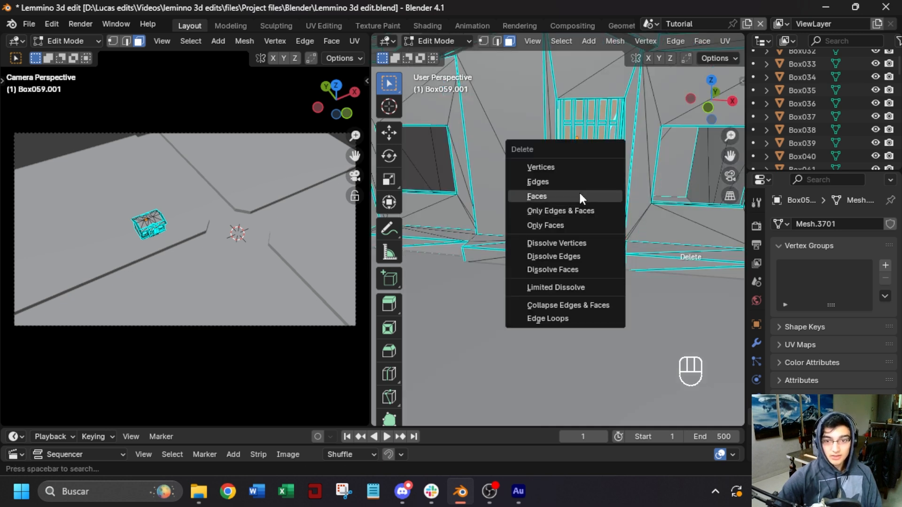
pyautogui.click(580, 196)
pyautogui.moveTo(606, 156); pyautogui.dragTo(668, 160, button='middle')
pyautogui.press('Tab')
pyautogui.scroll(-3, 517, 279)
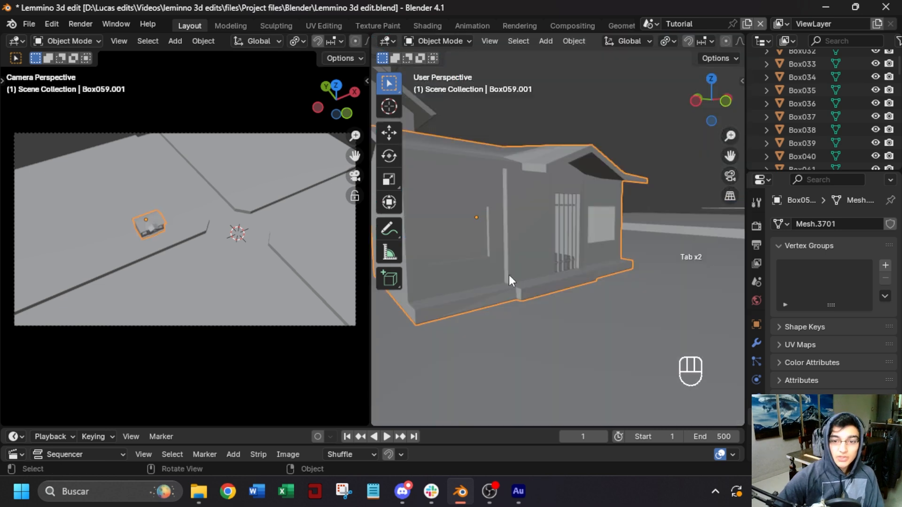
pyautogui.moveTo(539, 257); pyautogui.dragTo(500, 236, button='middle')
pyautogui.moveTo(537, 271); pyautogui.dragTo(542, 289, button='middle')
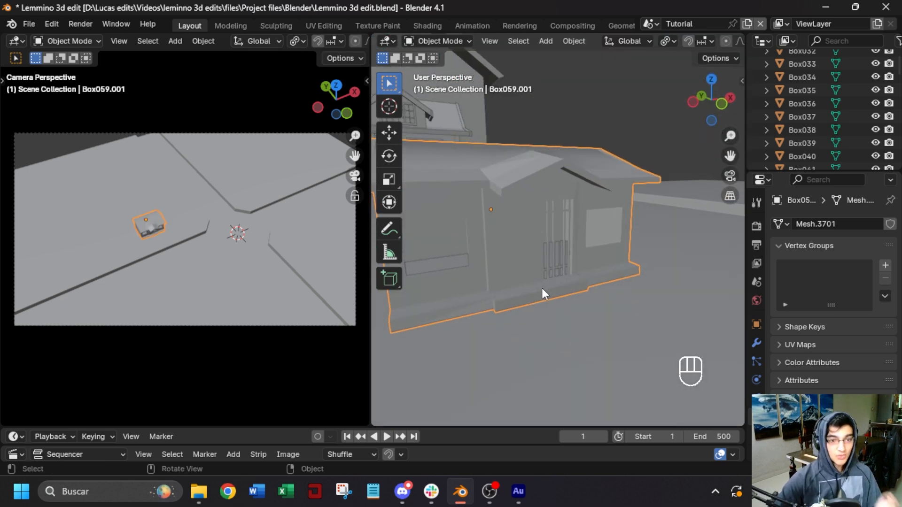
# Select the camera covering the house in the top view and hide it from the viewport.
pyautogui.press('KP_7')
pyautogui.scroll(-5, 545, 286)
pyautogui.click(565, 250)
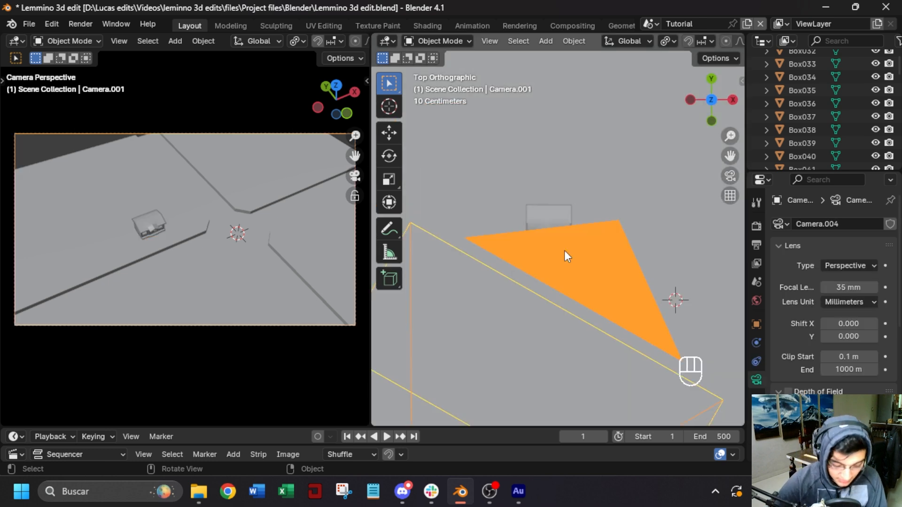
pyautogui.press('h')
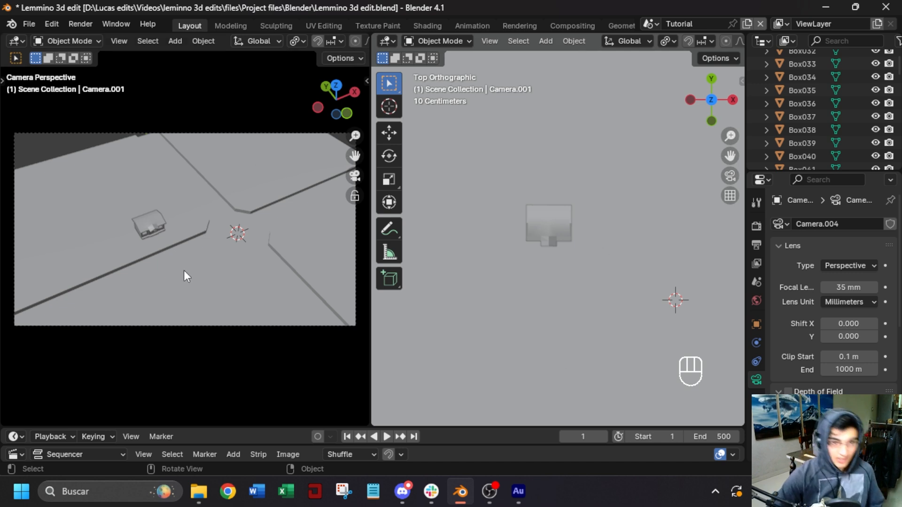
# Make a linked duplicate of the house from the top view, offset about -0.22 m along X.
pyautogui.moveTo(590, 272); pyautogui.dragTo(628, 224, button='middle')
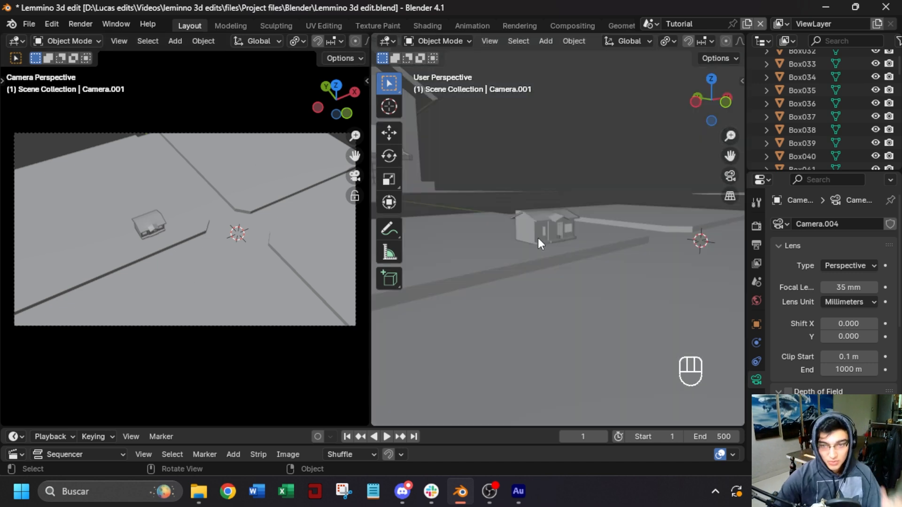
pyautogui.scroll(3, 536, 237)
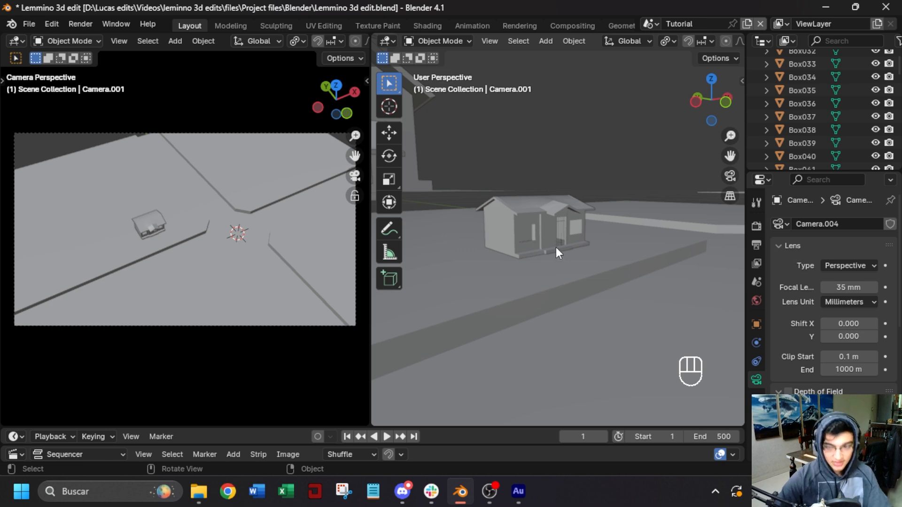
pyautogui.scroll(1, 556, 247)
pyautogui.press('KP_7')
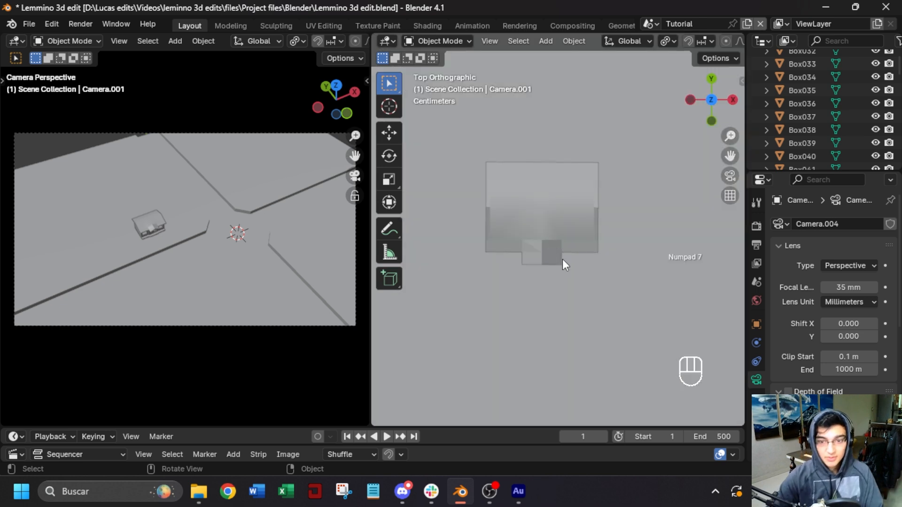
pyautogui.click(554, 226)
pyautogui.scroll(-3, 555, 229)
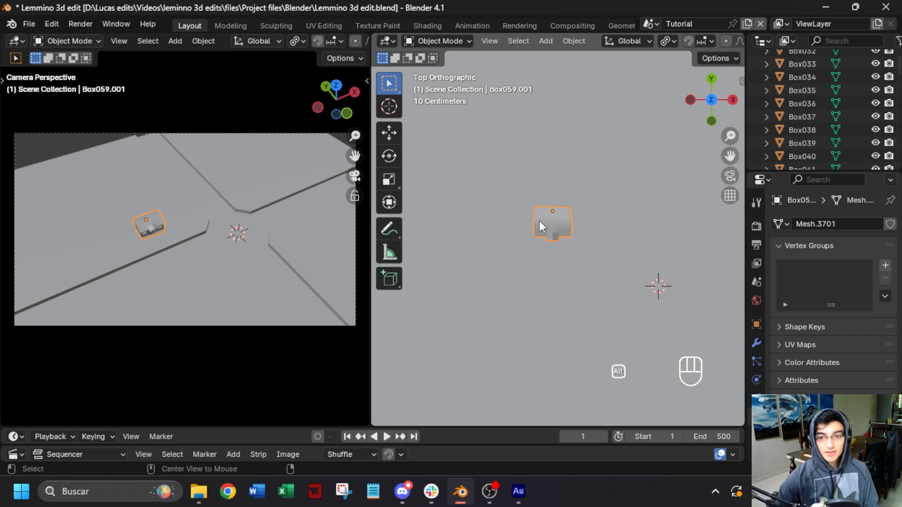
pyautogui.hotkey('alt', 'd')
pyautogui.press('x')
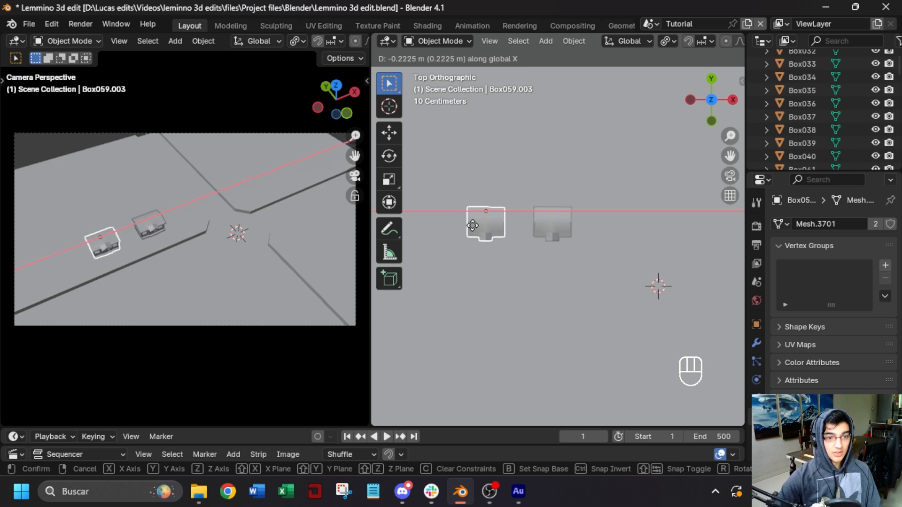
pyautogui.click(472, 226)
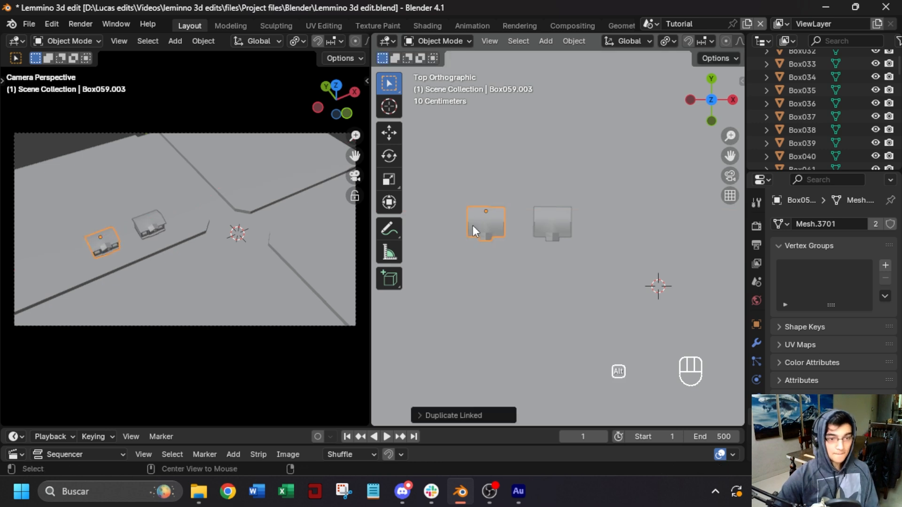
# Make another linked duplicate from the second house, about -0.22 m further along X, for a row of three.
pyautogui.hotkey('alt', 'd')
pyautogui.press('x')
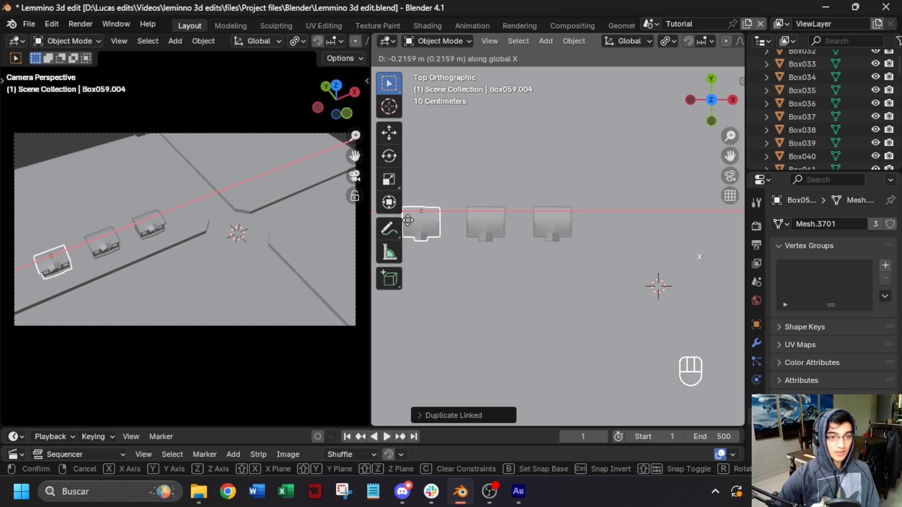
pyautogui.click(408, 219)
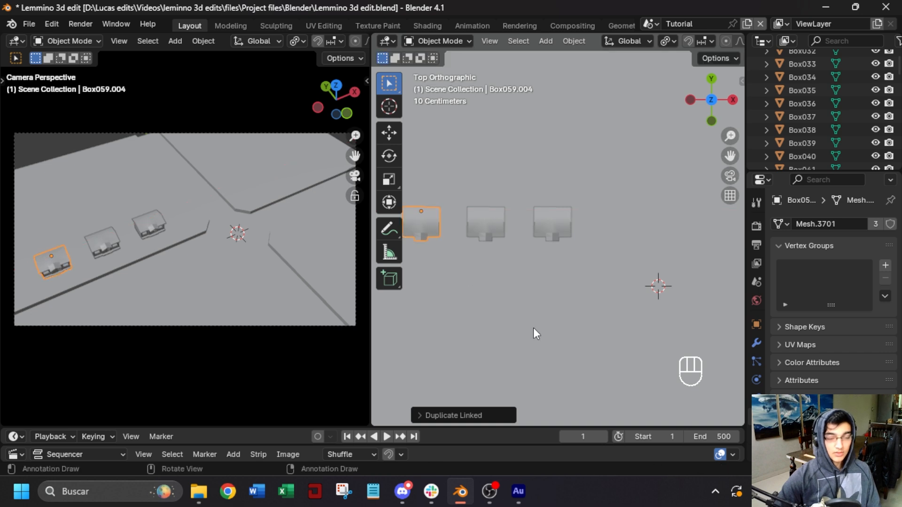
# Select the original house nearest the tile's centre and frame it for a closer look.
pyautogui.moveTo(528, 325); pyautogui.dragTo(590, 263, button='middle')
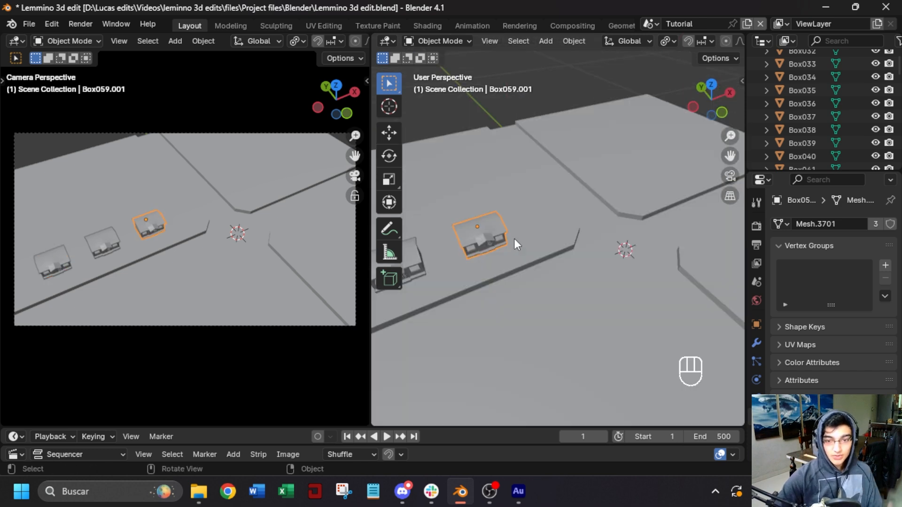
pyautogui.scroll(2, 513, 240)
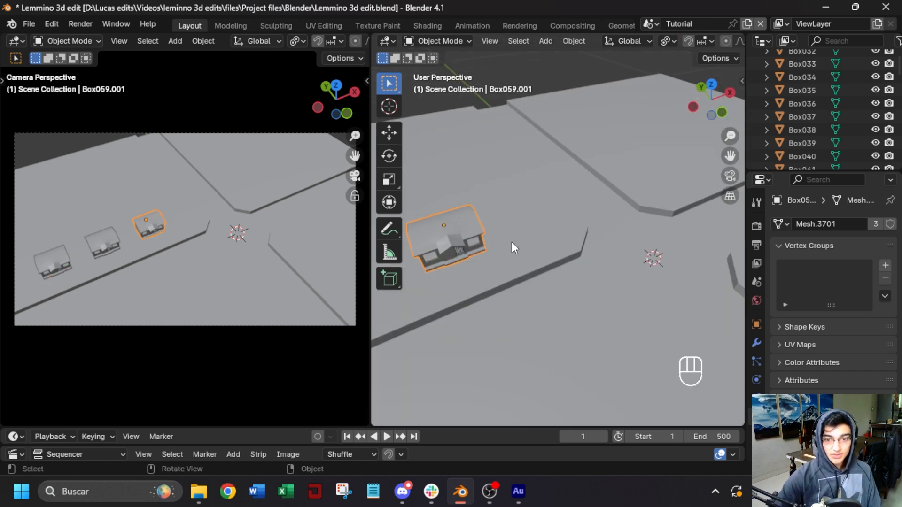
pyautogui.moveTo(559, 232); pyautogui.dragTo(430, 196, button='middle')
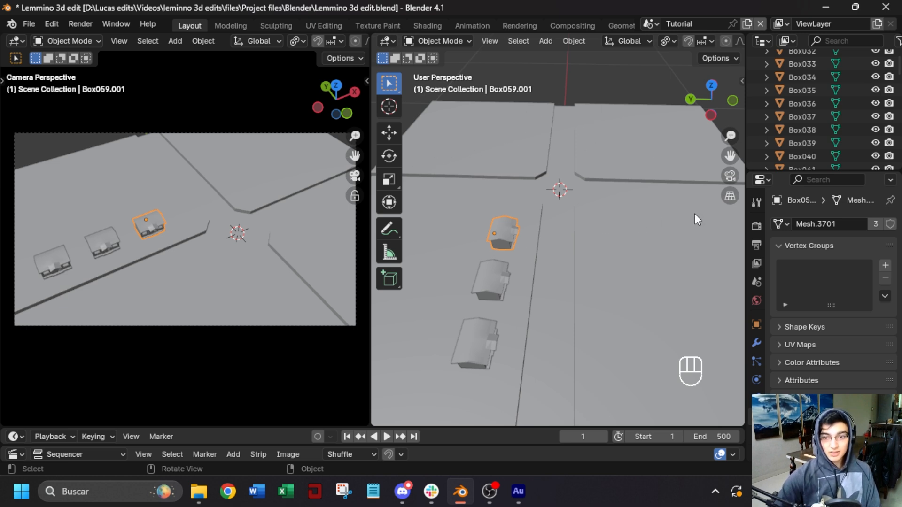
pyautogui.press('KP_Decimal')
pyautogui.moveTo(490, 359); pyautogui.dragTo(584, 283, button='middle')
pyautogui.scroll(3, 570, 303)
pyautogui.scroll(-3, 517, 257)
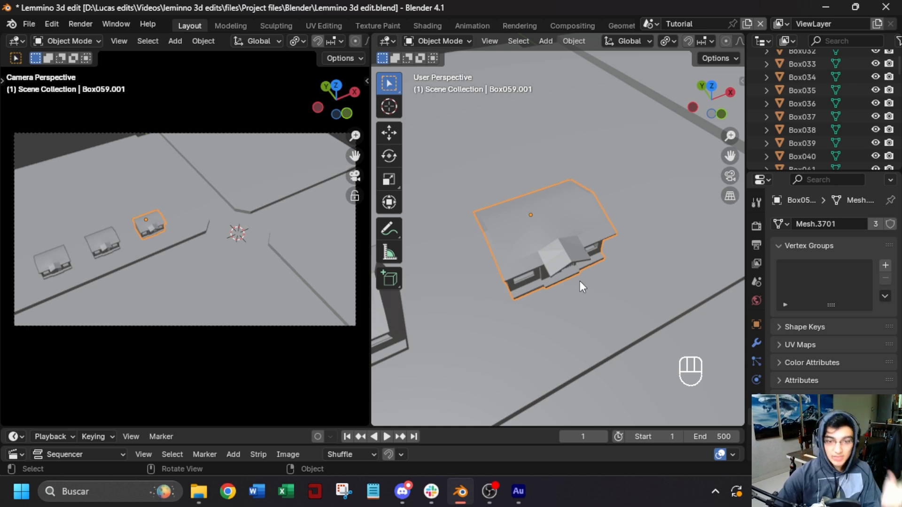
pyautogui.scroll(3, 578, 283)
pyautogui.moveTo(575, 287); pyautogui.dragTo(455, 305, button='middle')
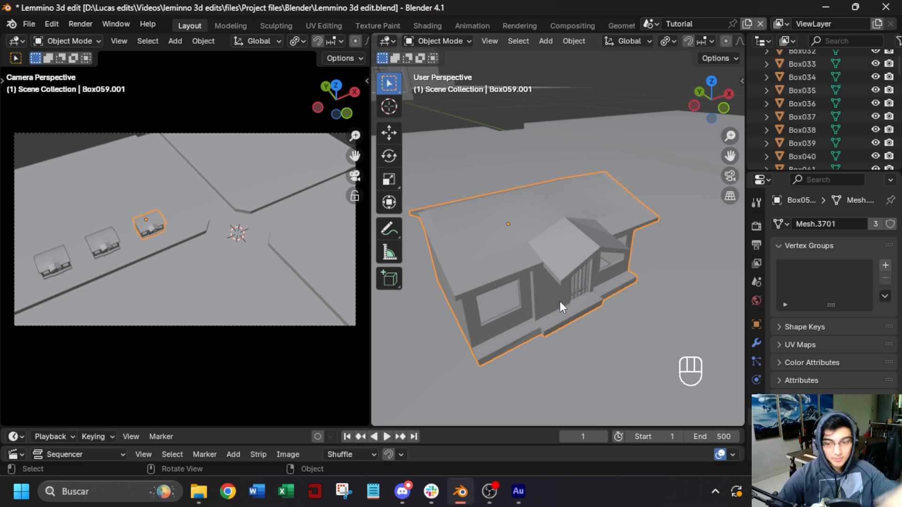
pyautogui.scroll(-5, 559, 301)
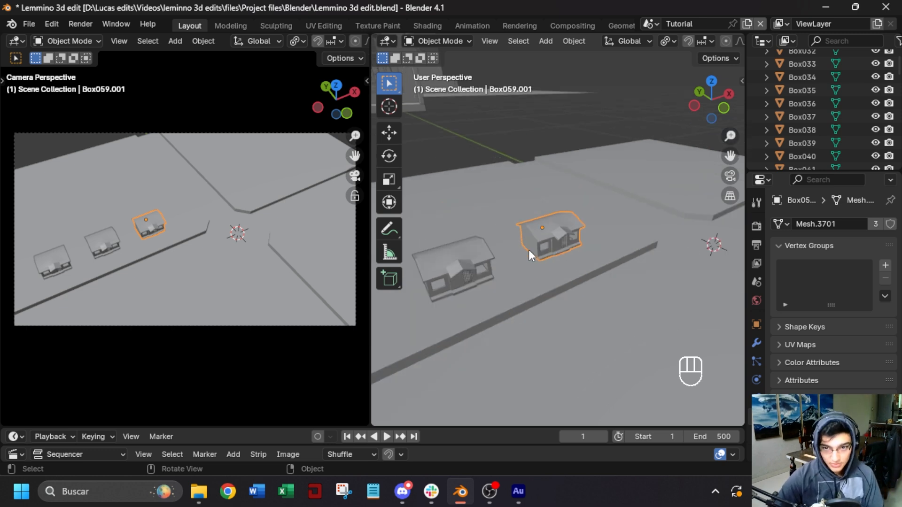
pyautogui.moveTo(551, 267); pyautogui.dragTo(649, 232, button='middle')
pyautogui.moveTo(520, 292)
pyautogui.mouseDown(button='middle')
pyautogui.moveTo(484, 337)
pyautogui.moveTo(520, 288)
pyautogui.mouseUp(button='middle')
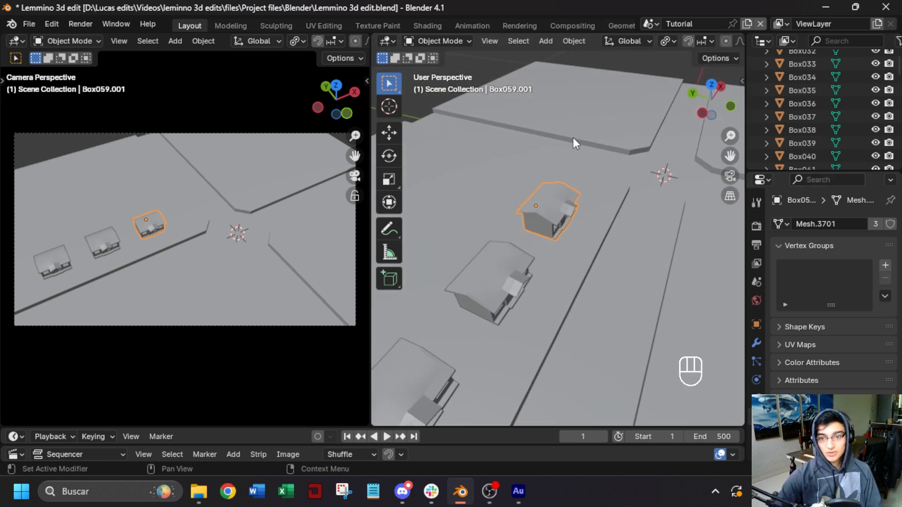
# Select the wide house with the large gabled porch roof among the imported buildings and frame it.
pyautogui.scroll(-8, 563, 233)
pyautogui.keyDown('shift'); pyautogui.moveTo(476, 311); pyautogui.dragTo(468, 255, button='middle'); pyautogui.keyUp('shift')
pyautogui.click(434, 238)
pyautogui.press('KP_Decimal')
pyautogui.scroll(-2, 475, 256)
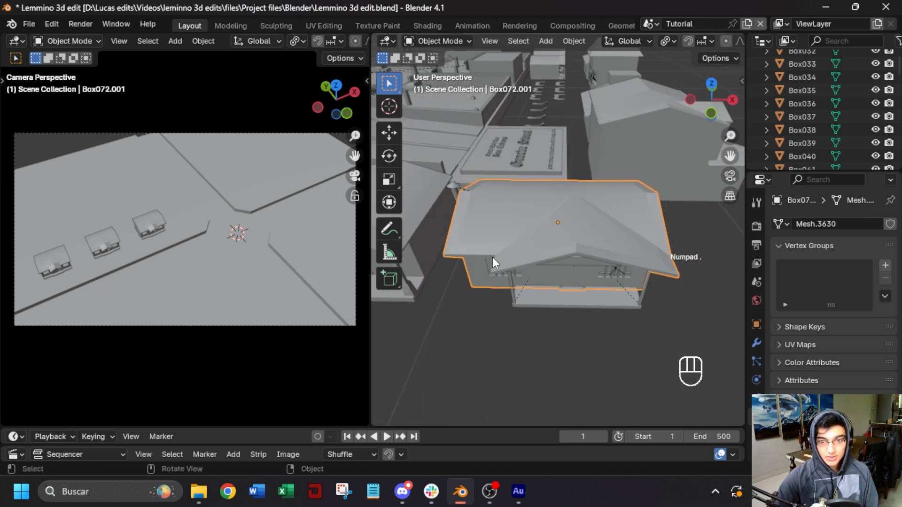
# Join all parts of the gabled-porch house into one object, selecting them from the top view in wireframe.
pyautogui.press('KP_7')
pyautogui.press('z')
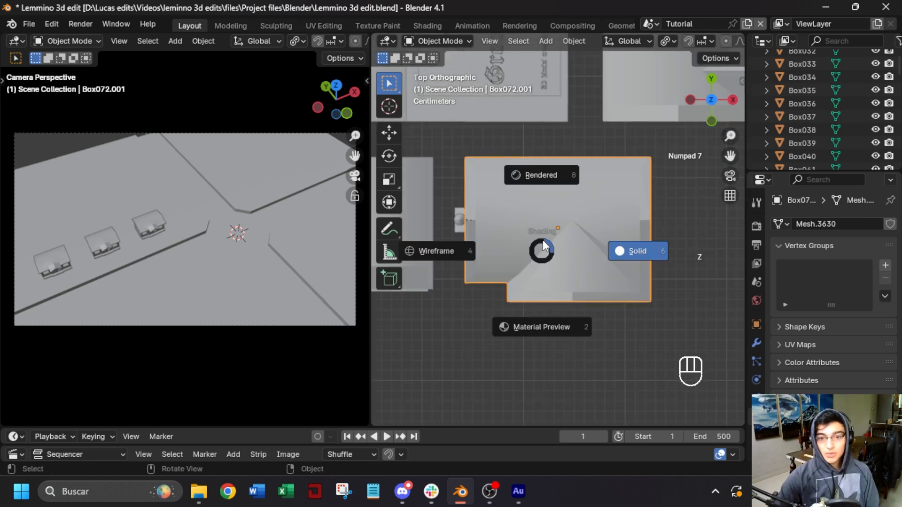
pyautogui.click(434, 254)
pyautogui.moveTo(442, 143); pyautogui.dragTo(692, 329)
pyautogui.hotkey('ctrl', 'j')
pyautogui.moveTo(630, 305); pyautogui.dragTo(585, 274, button='middle')
pyautogui.click(579, 246)
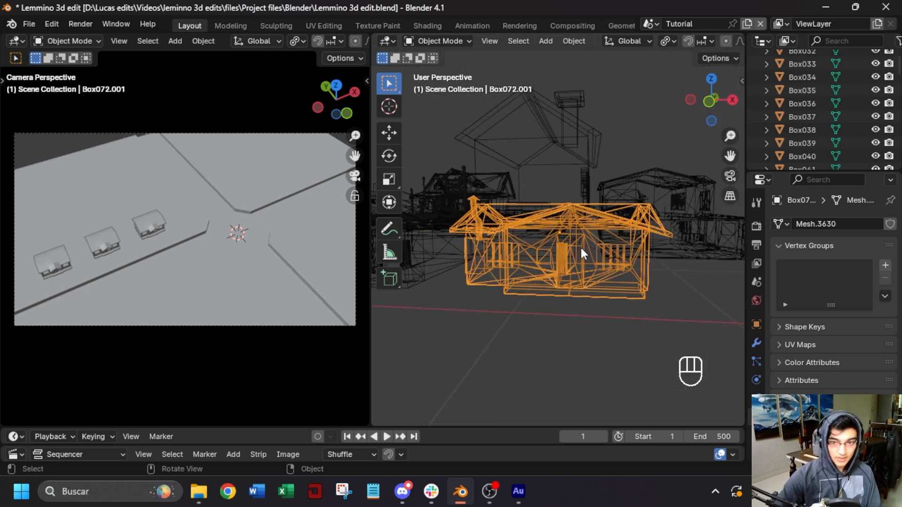
# Return the viewport to solid shading and snap the joined gabled-porch house to the 3D cursor on the tile.
pyautogui.press('Tab')
pyautogui.press('Tab')
pyautogui.press('z')
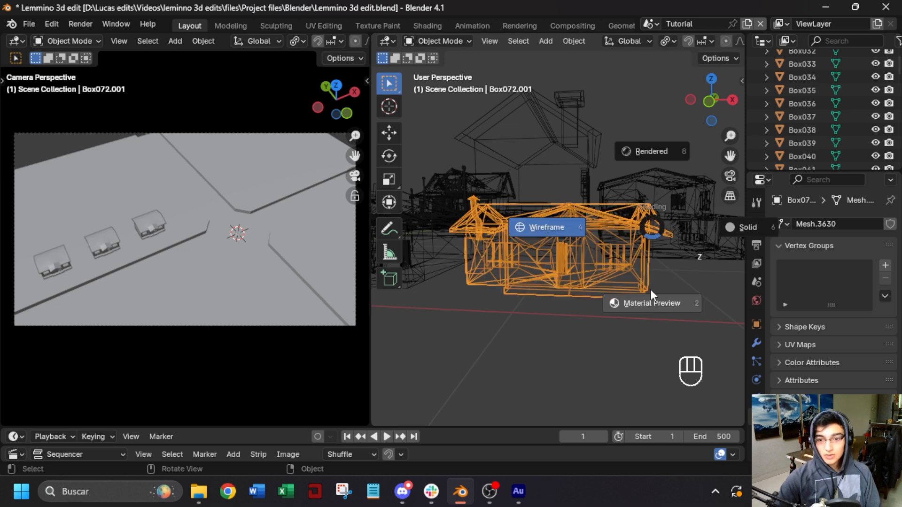
pyautogui.click(722, 224)
pyautogui.moveTo(583, 291); pyautogui.dragTo(580, 252, button='middle')
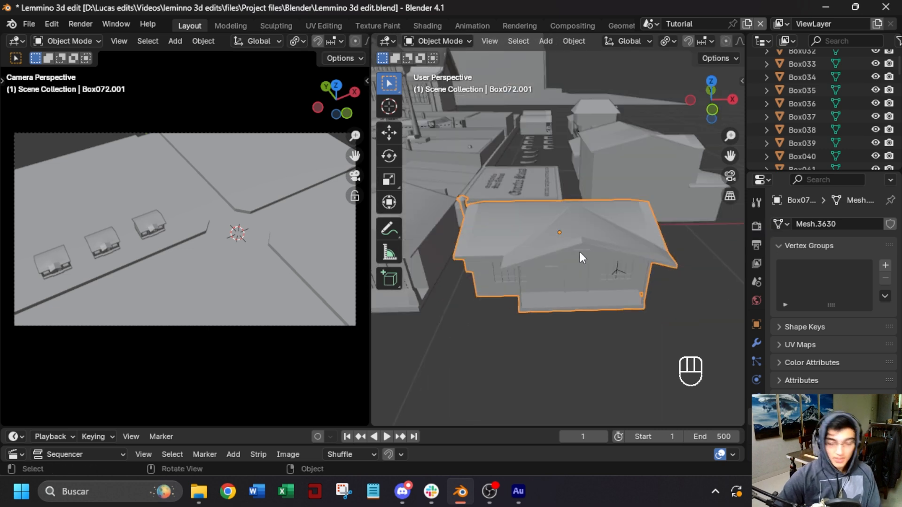
pyautogui.hotkey('shift', 's')
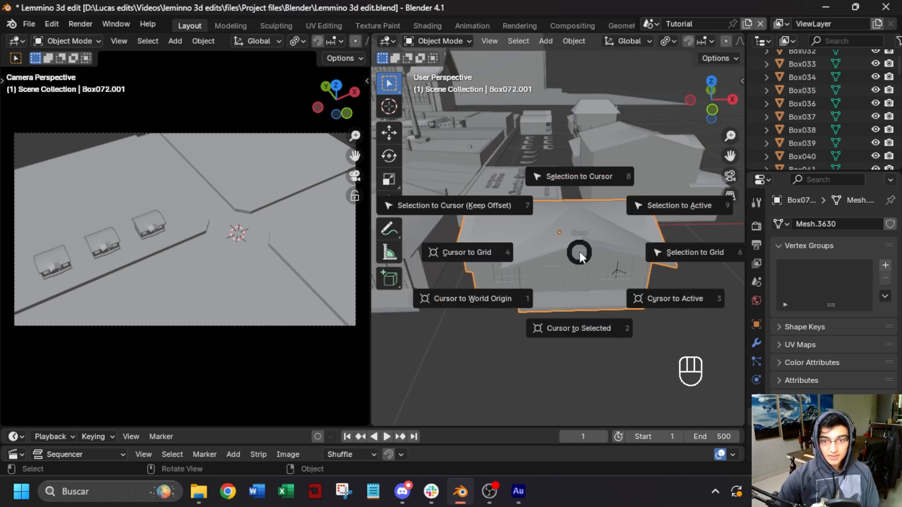
pyautogui.click(569, 185)
pyautogui.press('KP_Decimal')
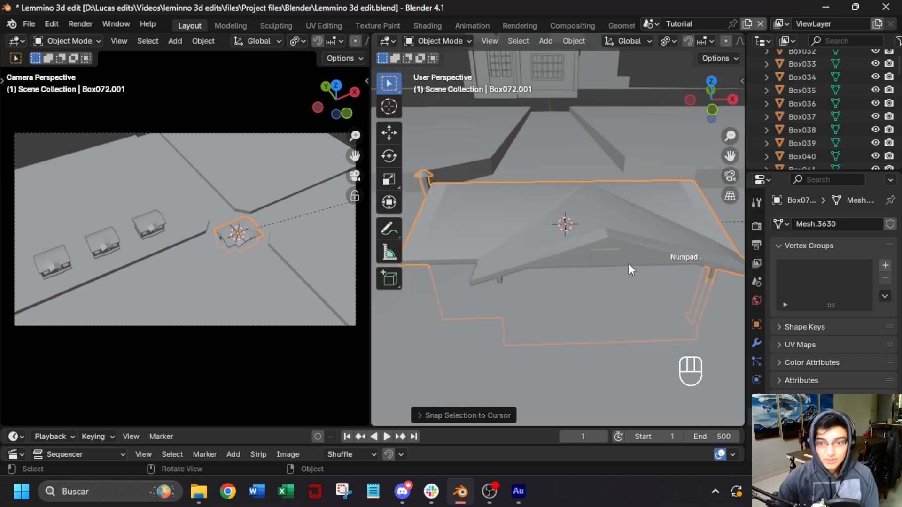
pyautogui.scroll(-3, 628, 264)
pyautogui.press('KP_7')
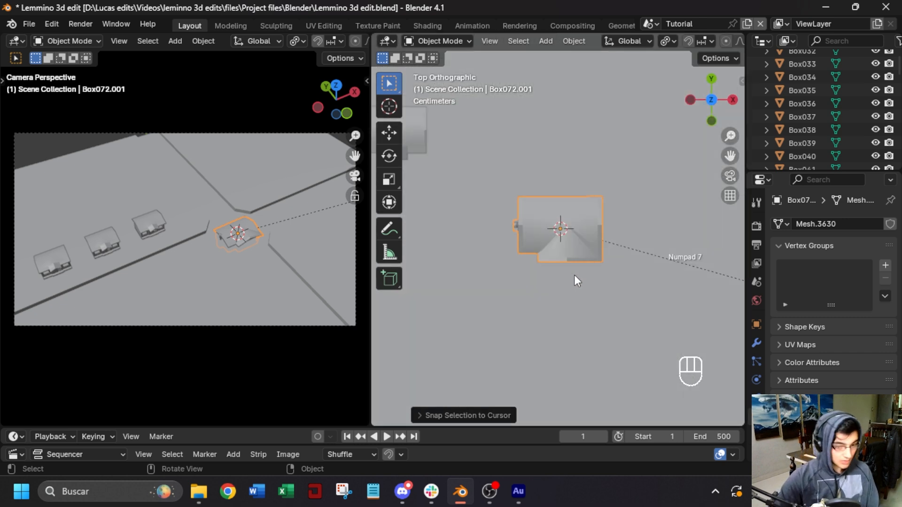
# Move the gabled-porch house over the row's middle house, about -0.58 m in X and 0.21 m in Y, and raise it about 0.06 m.
pyautogui.press('g')
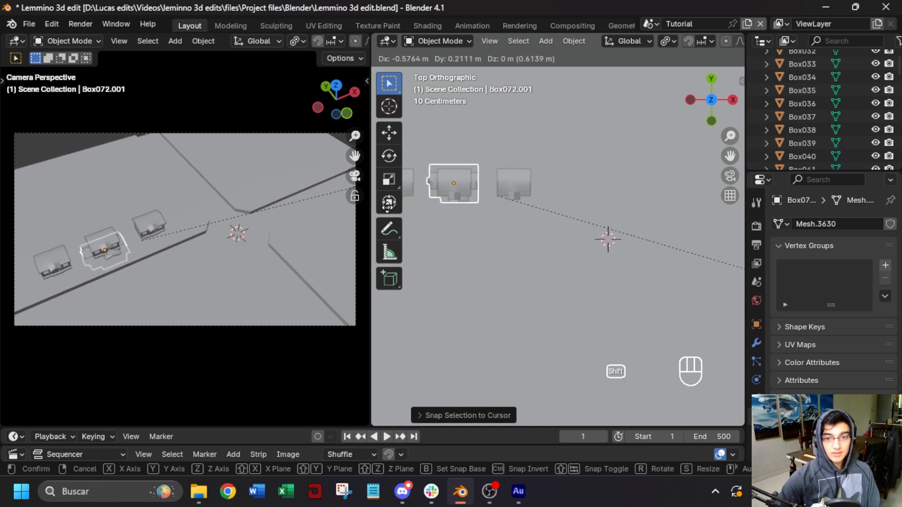
pyautogui.click(387, 206)
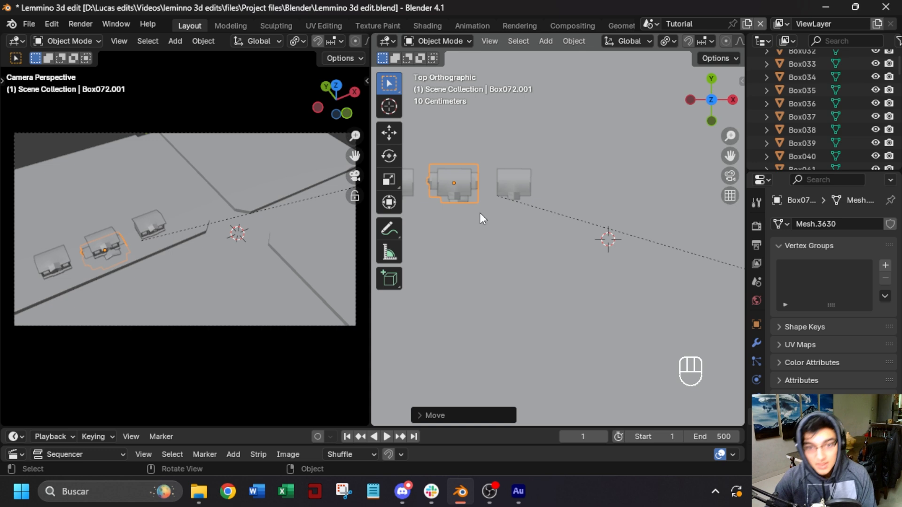
pyautogui.press('KP_Decimal')
pyautogui.moveTo(509, 245); pyautogui.dragTo(514, 137, button='middle')
pyautogui.press('g')
pyautogui.press('z')
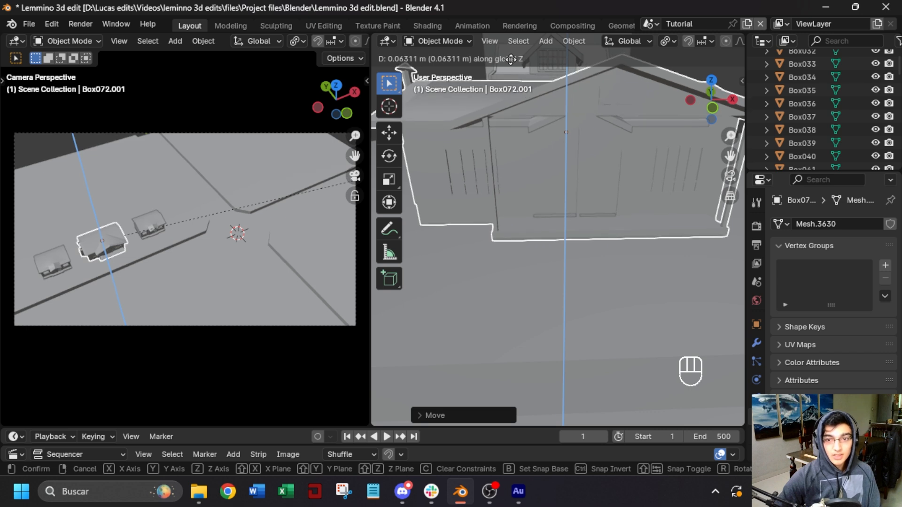
pyautogui.click(510, 58)
# Delete the original middle house that overlaps the gabled-porch house.
pyautogui.moveTo(608, 151); pyautogui.dragTo(565, 165, button='middle')
pyautogui.keyDown('shift'); pyautogui.moveTo(657, 187); pyautogui.dragTo(602, 259, button='middle'); pyautogui.keyUp('shift')
pyautogui.scroll(2, 495, 236)
pyautogui.keyDown('shift'); pyautogui.moveTo(486, 228); pyautogui.dragTo(603, 274, button='middle'); pyautogui.keyUp('shift')
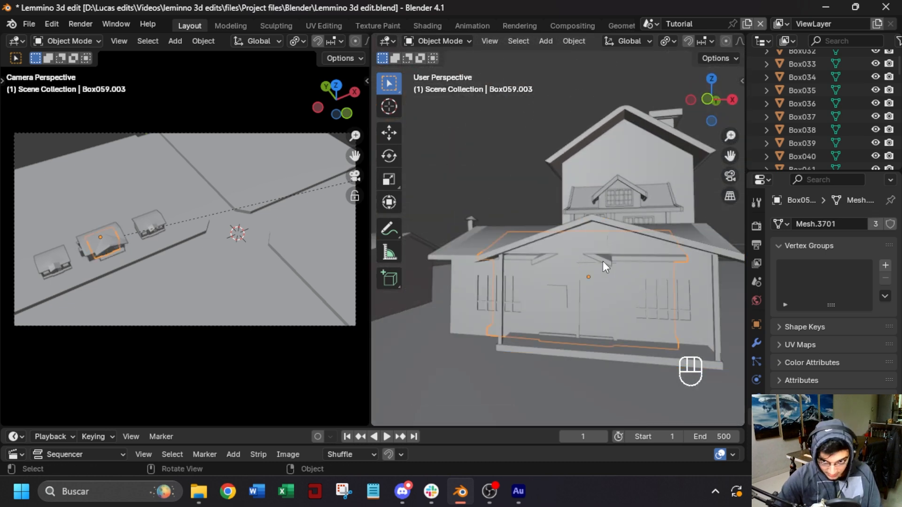
pyautogui.press('Delete')
pyautogui.scroll(-3, 617, 279)
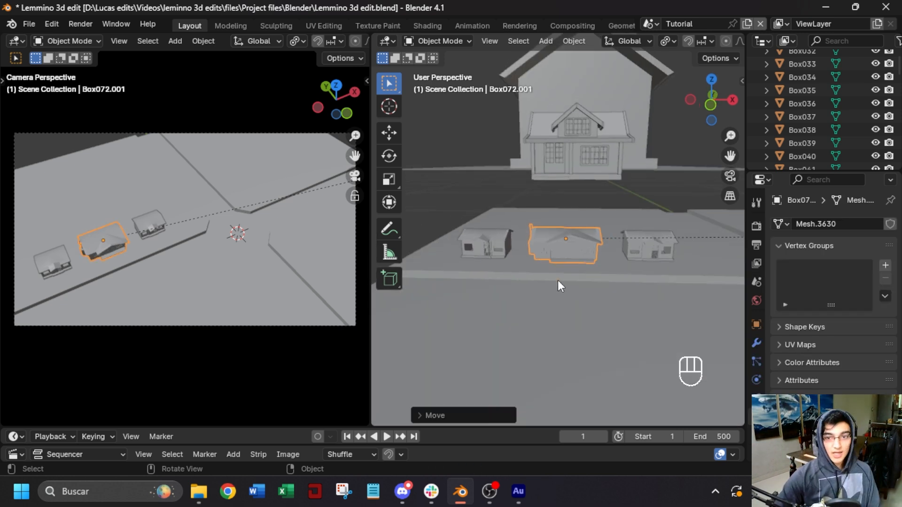
# Select a part of the imported house with the roof dormer behind the tile and frame it in the top view.
pyautogui.click(581, 202)
pyautogui.moveTo(598, 170); pyautogui.dragTo(595, 137, button='middle')
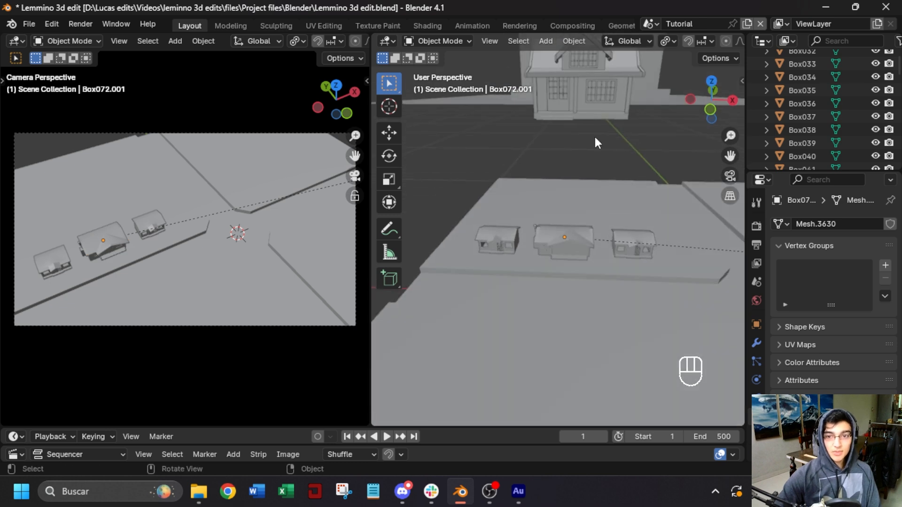
pyautogui.press('KP_Decimal')
pyautogui.moveTo(582, 191); pyautogui.dragTo(570, 214, button='middle')
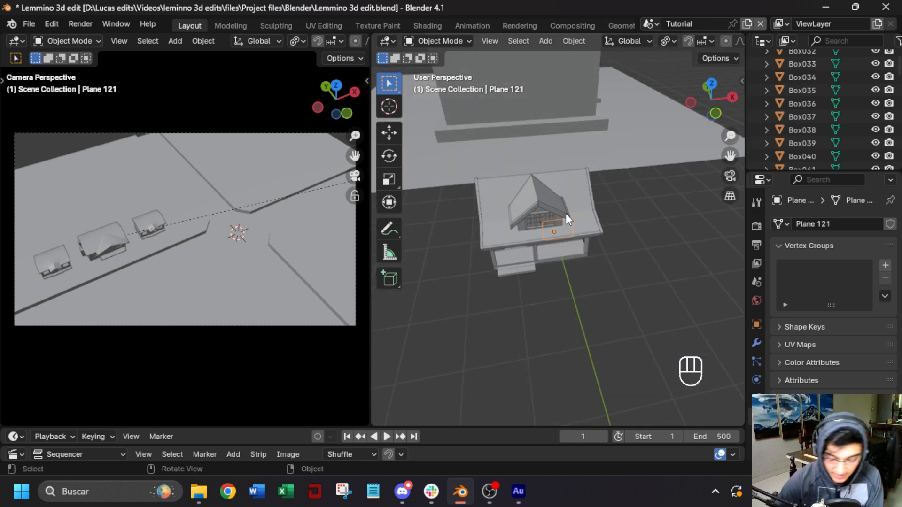
pyautogui.press('KP_7')
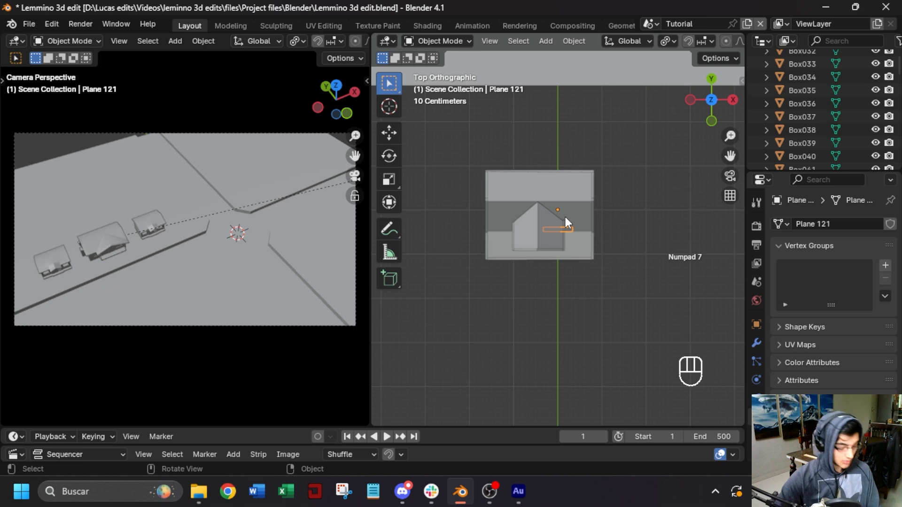
# Join all parts of the dormer house into one object using wireframe selection, and restore solid shading.
pyautogui.press('z')
pyautogui.click(468, 219)
pyautogui.moveTo(453, 149); pyautogui.dragTo(611, 272)
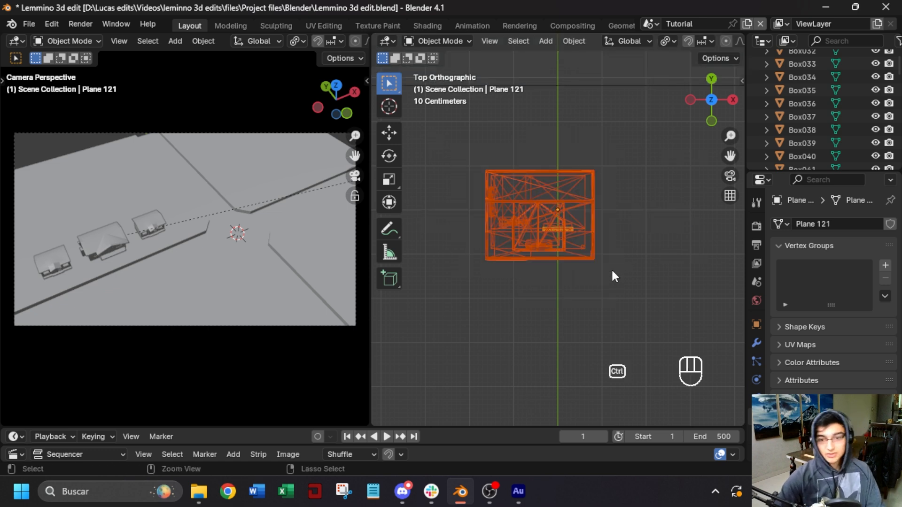
pyautogui.press('z')
pyautogui.click(663, 286)
pyautogui.moveTo(595, 304); pyautogui.dragTo(560, 219, button='middle')
# Snap the joined dormer house to the 3D cursor and scale it down to suit the tile.
pyautogui.hotkey('shift', 's')
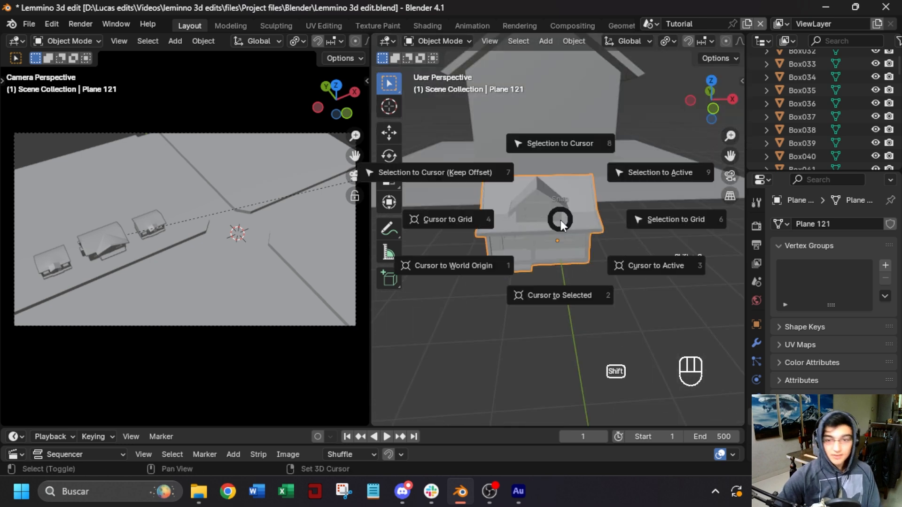
pyautogui.click(563, 151)
pyautogui.press('KP_Decimal')
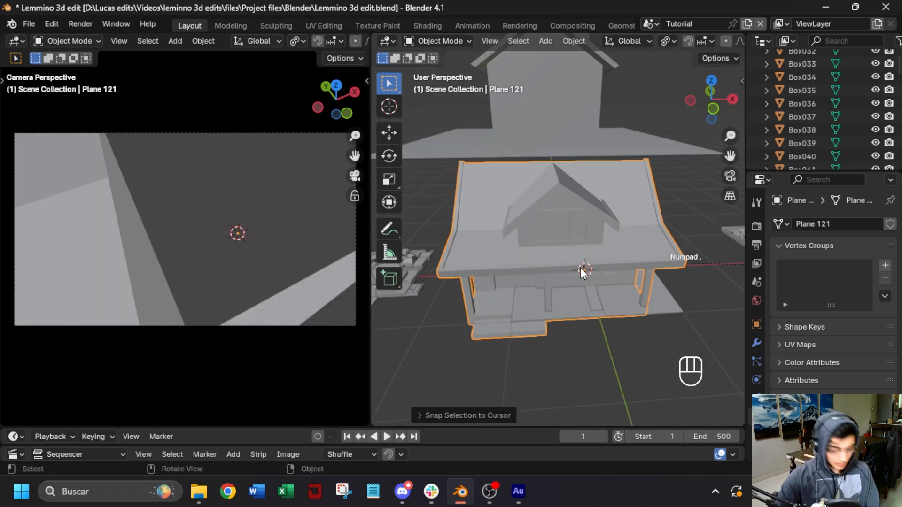
pyautogui.press('s')
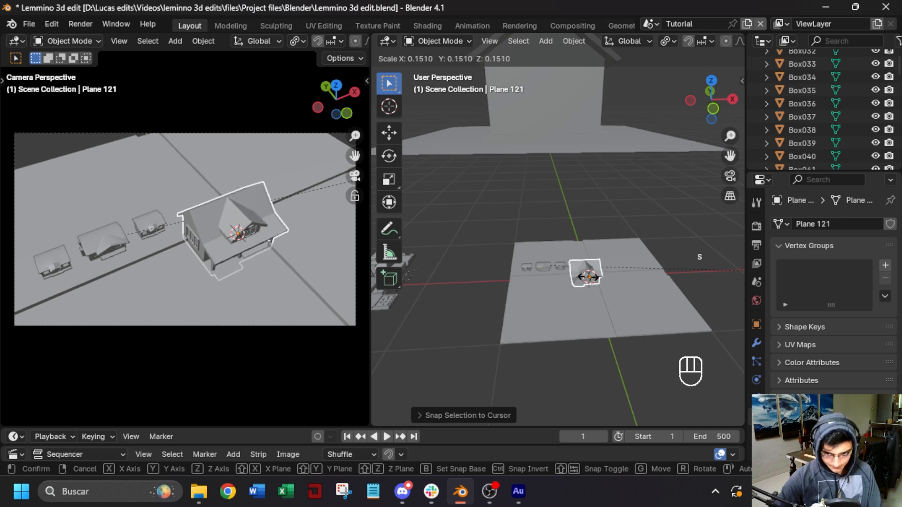
pyautogui.click(593, 277)
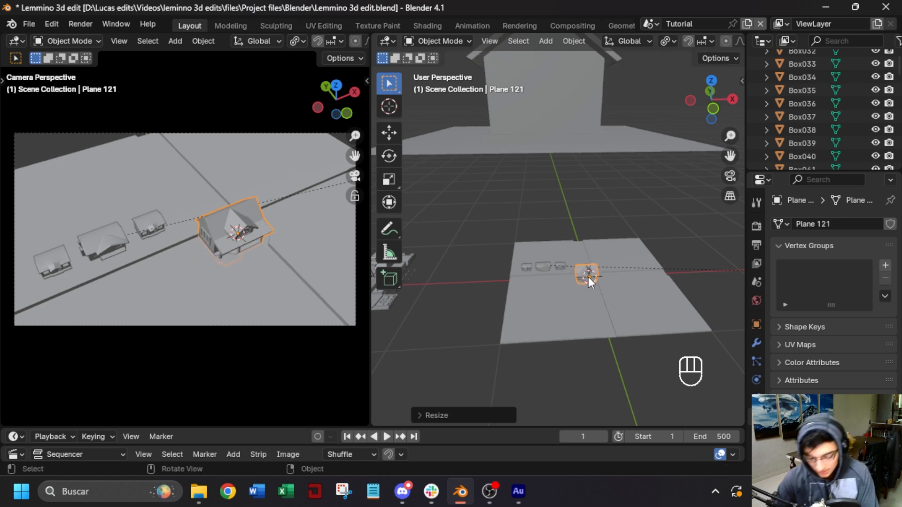
# Move the dormer house from the top view onto the row's outermost house, about -0.77 m in X and 0.22 m in Y.
pyautogui.press('KP_7')
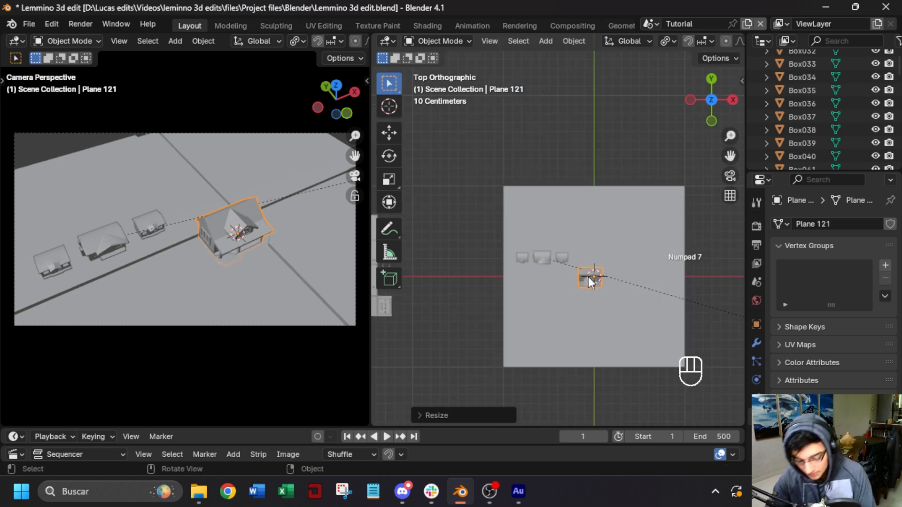
pyautogui.scroll(4, 588, 277)
pyautogui.press('g')
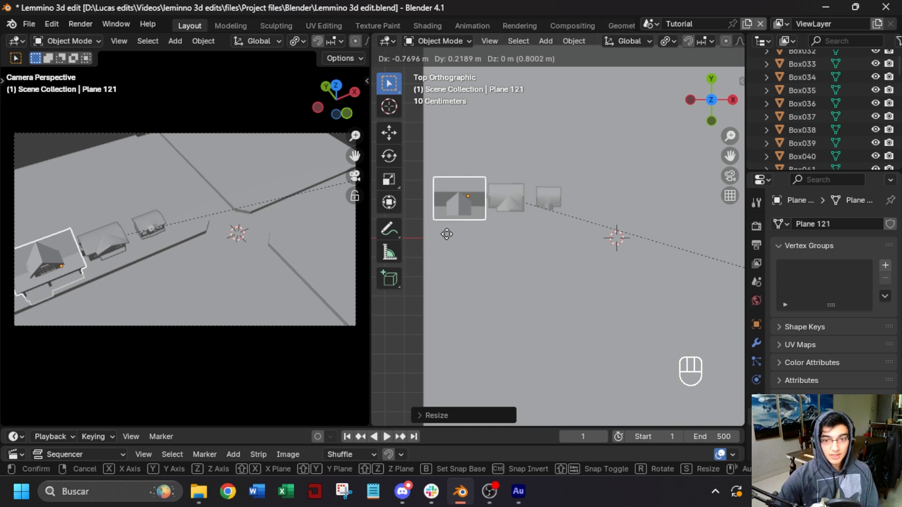
pyautogui.click(447, 234)
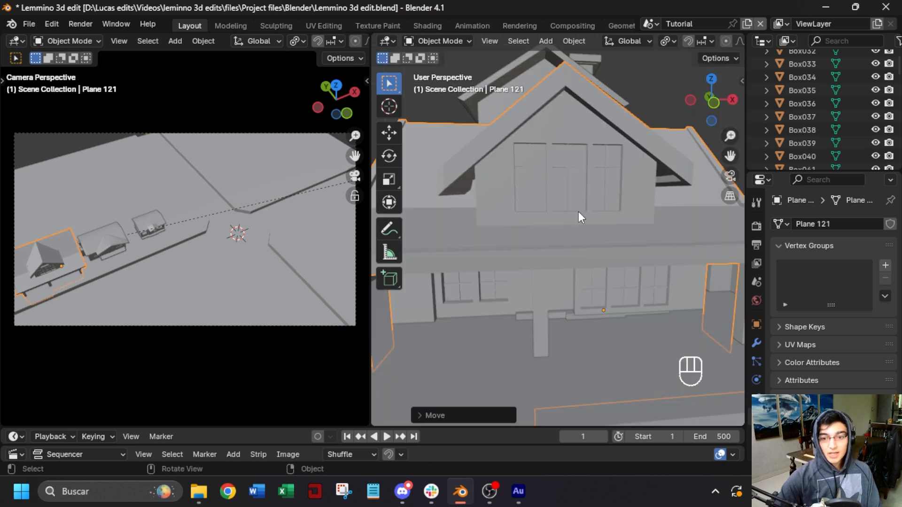
# Scale the dormer house down to match the house it overlaps and raise it about 0.026 m along Z.
pyautogui.press('s')
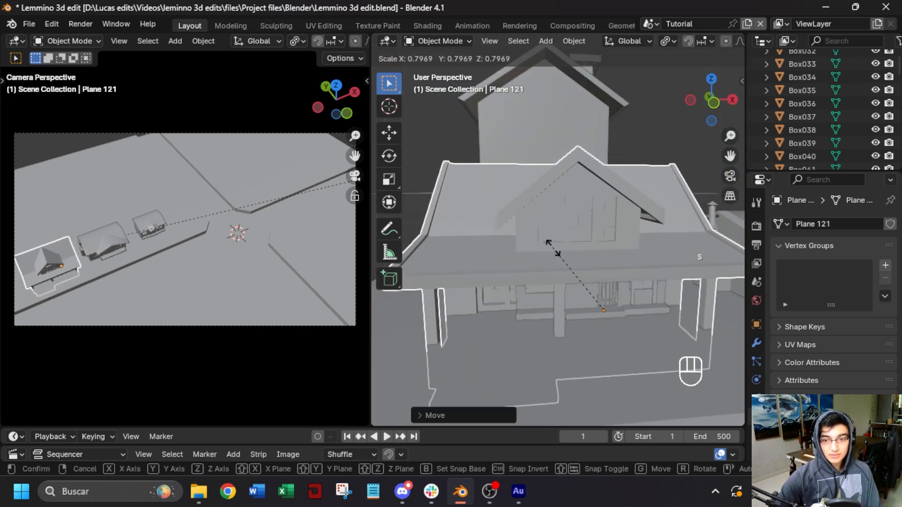
pyautogui.click(568, 258)
pyautogui.press('g')
pyautogui.press('z')
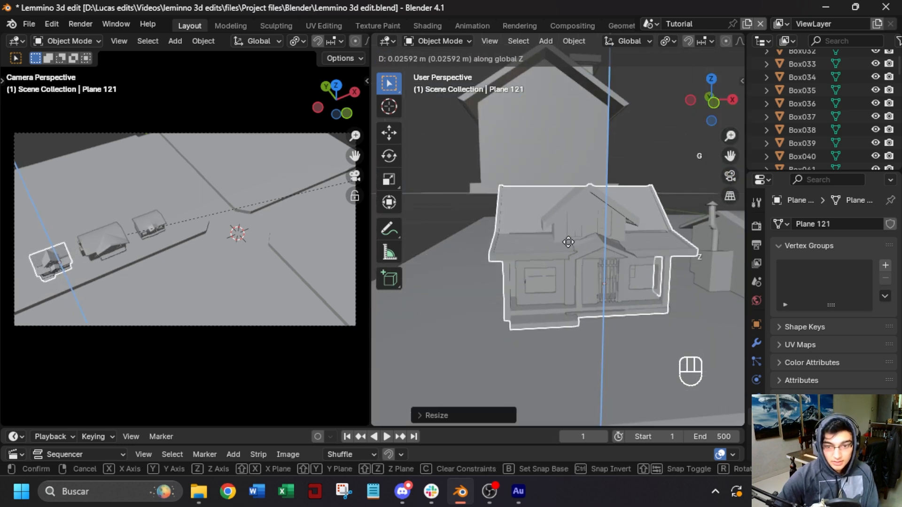
pyautogui.click(568, 242)
pyautogui.moveTo(602, 310); pyautogui.dragTo(592, 297, button='middle')
pyautogui.press('s')
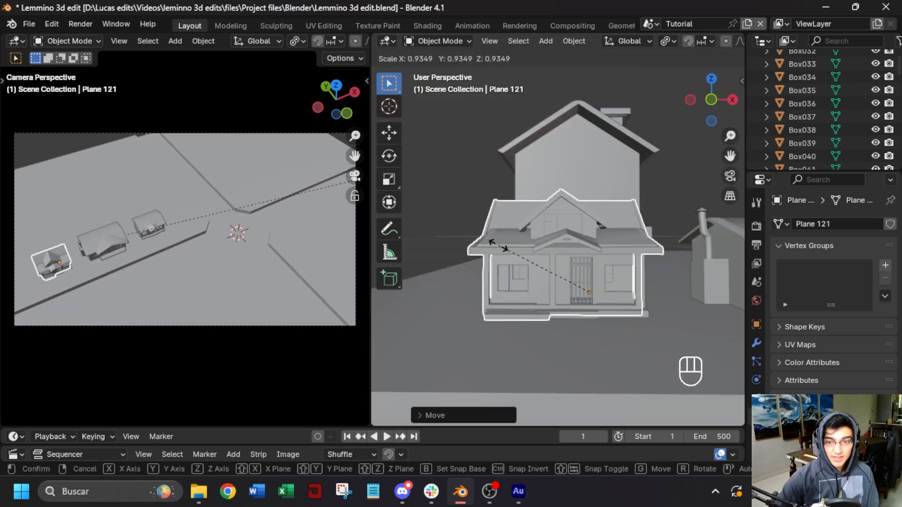
pyautogui.click(497, 245)
# Delete the original outermost house that overlaps the dormer house.
pyautogui.scroll(4, 597, 281)
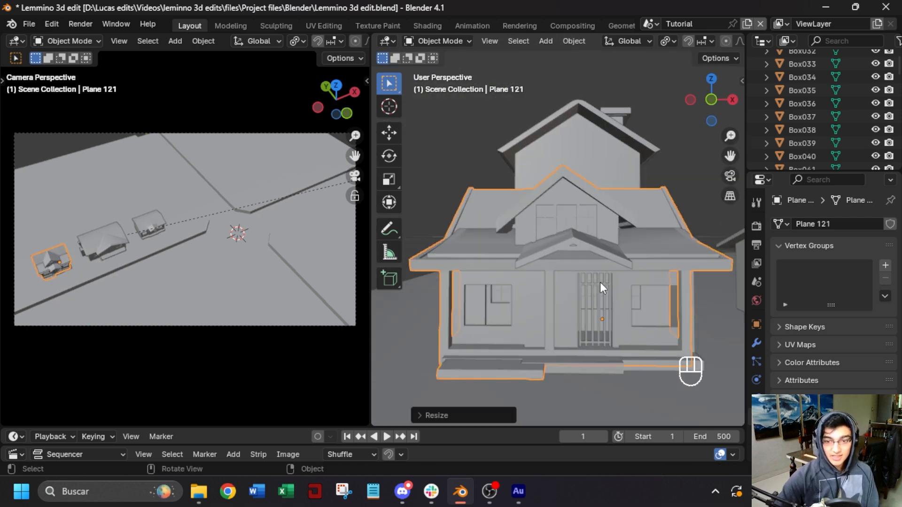
pyautogui.click(554, 249)
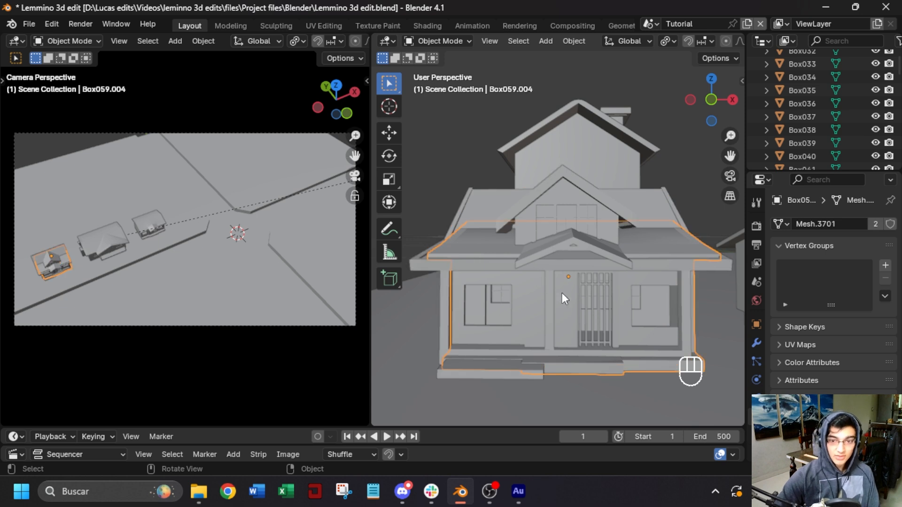
pyautogui.press('Delete')
# Examine the row of three different houses and the whole tile from several angles.
pyautogui.moveTo(555, 300); pyautogui.dragTo(594, 283, button='middle')
pyautogui.moveTo(594, 283); pyautogui.dragTo(575, 335, button='middle')
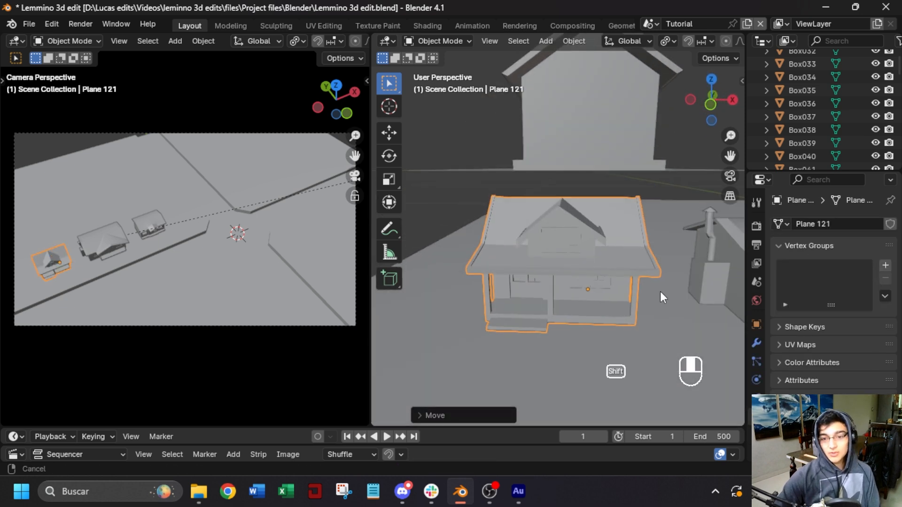
pyautogui.keyDown('shift'); pyautogui.moveTo(661, 292); pyautogui.dragTo(538, 321, button='middle'); pyautogui.keyUp('shift')
pyautogui.scroll(-5, 537, 321)
pyautogui.scroll(-2, 545, 317)
pyautogui.moveTo(570, 272); pyautogui.dragTo(596, 310, button='middle')
pyautogui.scroll(-4, 629, 293)
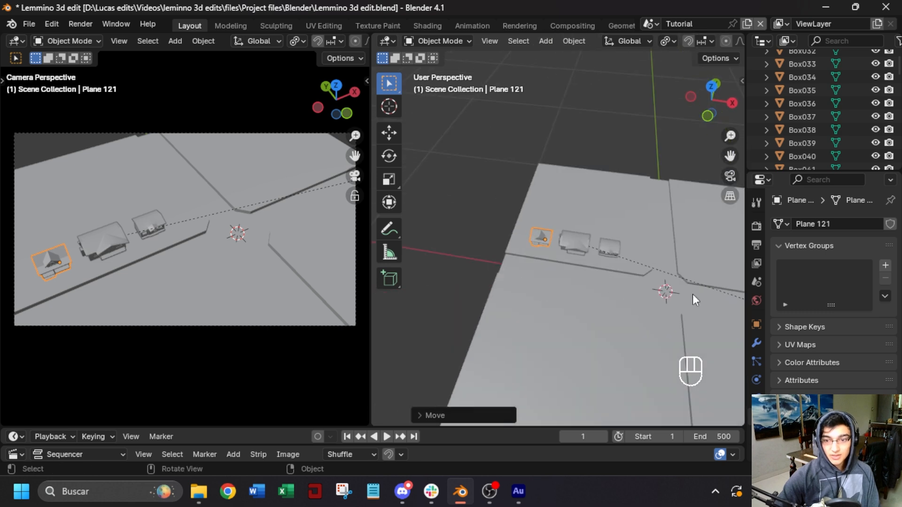
pyautogui.keyDown('shift'); pyautogui.moveTo(673, 297); pyautogui.dragTo(600, 312, button='middle'); pyautogui.keyUp('shift')
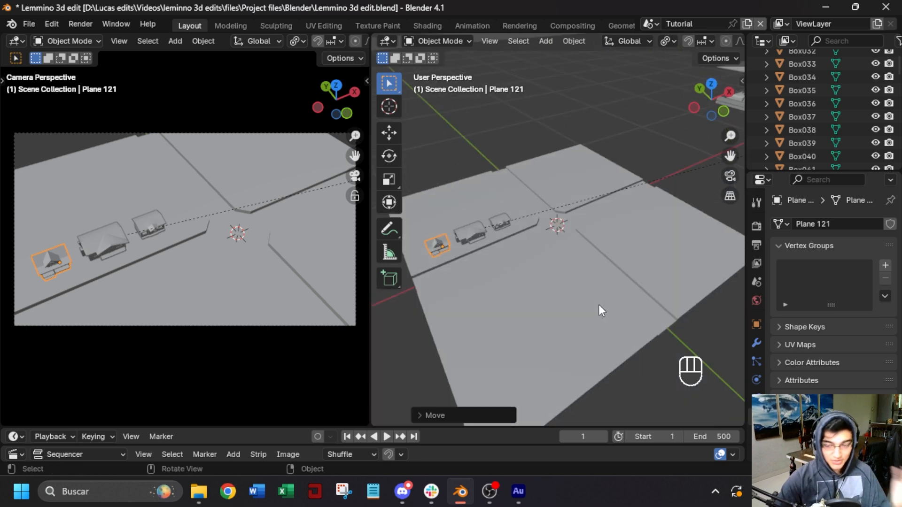
# Look over the finished neighbourhood in the scene named Scene from several angles and return to the Tutorial scene.
pyautogui.click(651, 24)
pyautogui.click(660, 44)
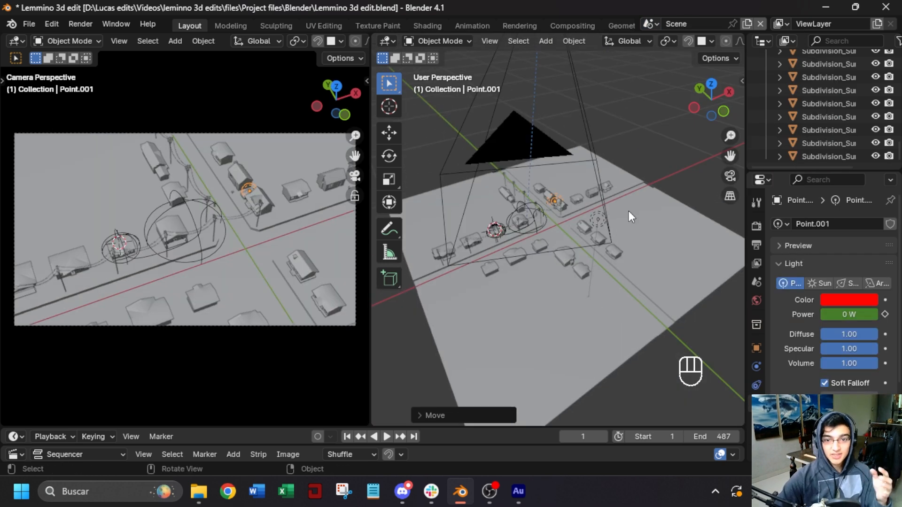
pyautogui.scroll(-3, 629, 211)
pyautogui.moveTo(623, 227); pyautogui.dragTo(650, 328, button='middle')
pyautogui.scroll(5, 587, 257)
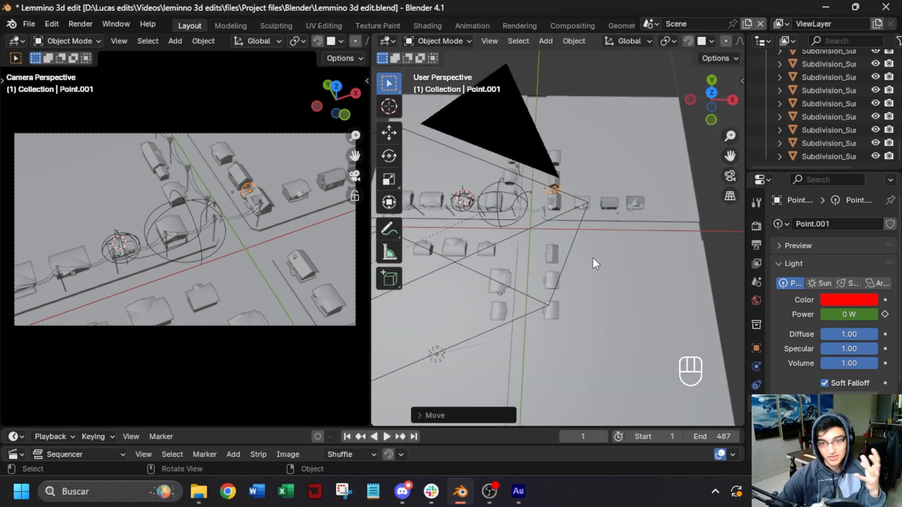
pyautogui.moveTo(557, 270)
pyautogui.mouseDown(button='middle')
pyautogui.moveTo(459, 274)
pyautogui.moveTo(631, 194)
pyautogui.moveTo(540, 237)
pyautogui.moveTo(533, 224)
pyautogui.moveTo(564, 230)
pyautogui.moveTo(560, 283)
pyautogui.moveTo(565, 256)
pyautogui.mouseUp(button='middle')
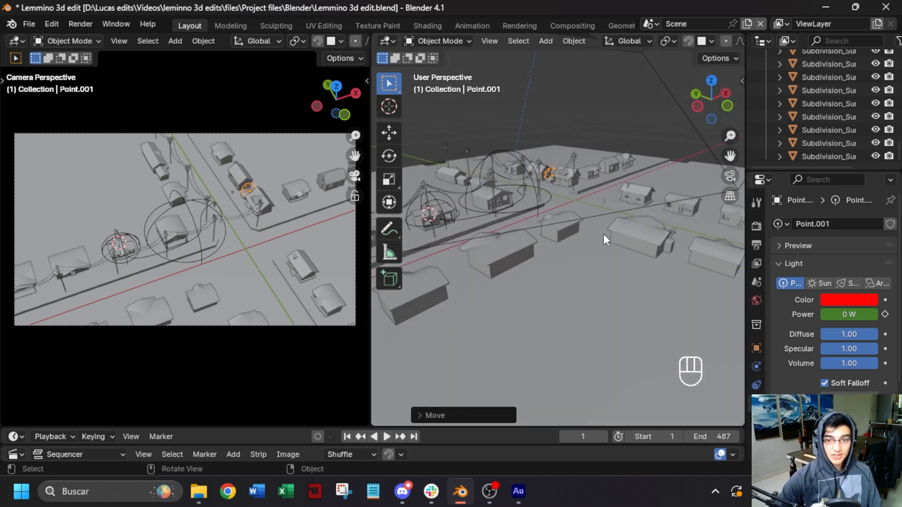
pyautogui.scroll(-3, 521, 272)
pyautogui.click(651, 24)
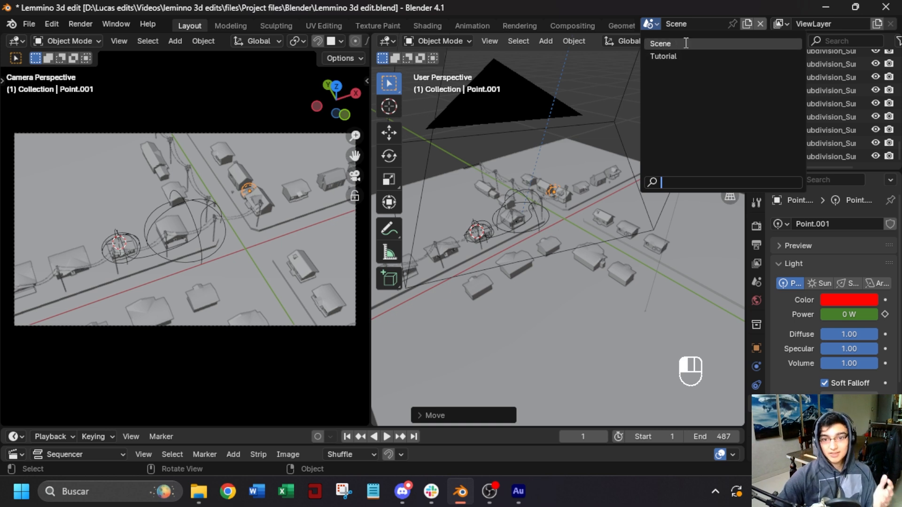
pyautogui.click(667, 56)
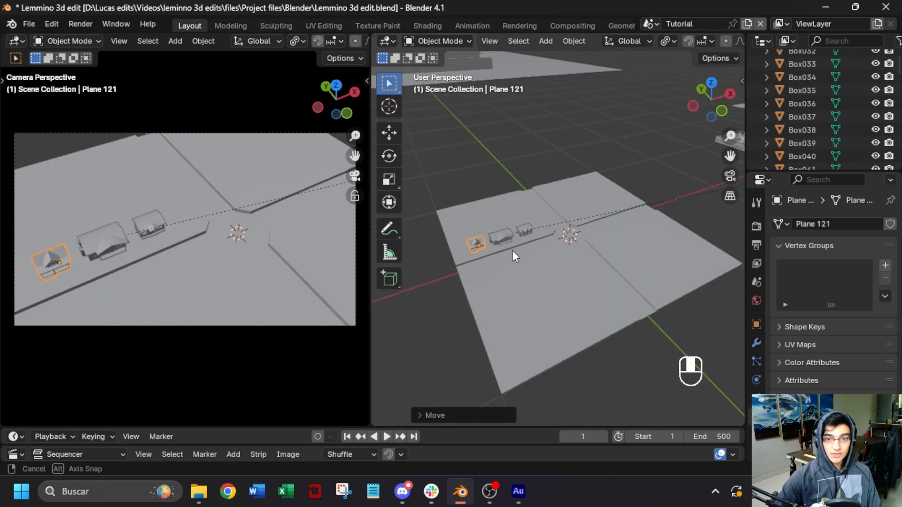
# Examine the three different houses in the row up close from street level.
pyautogui.moveTo(552, 145); pyautogui.dragTo(506, 99, button='middle')
pyautogui.scroll(9, 551, 247)
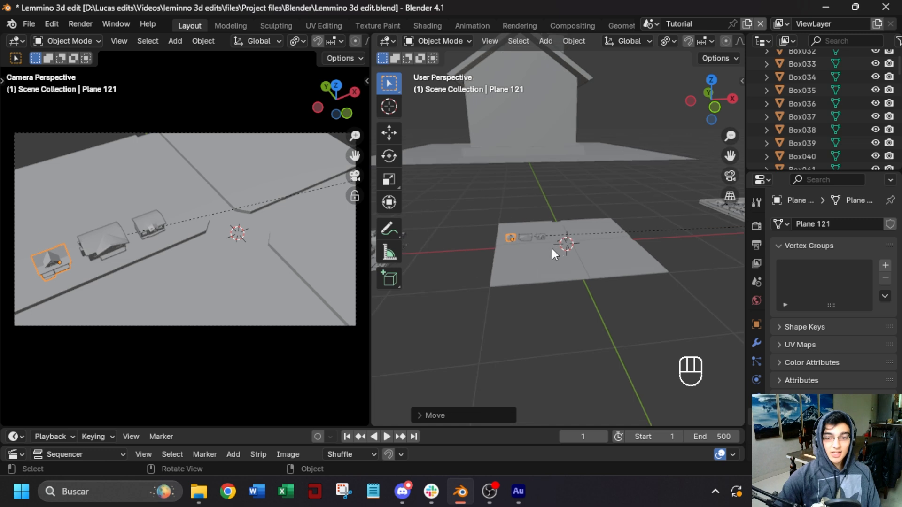
pyautogui.keyDown('shift'); pyautogui.moveTo(450, 283); pyautogui.dragTo(535, 239, button='middle'); pyautogui.keyUp('shift')
pyautogui.scroll(3, 534, 239)
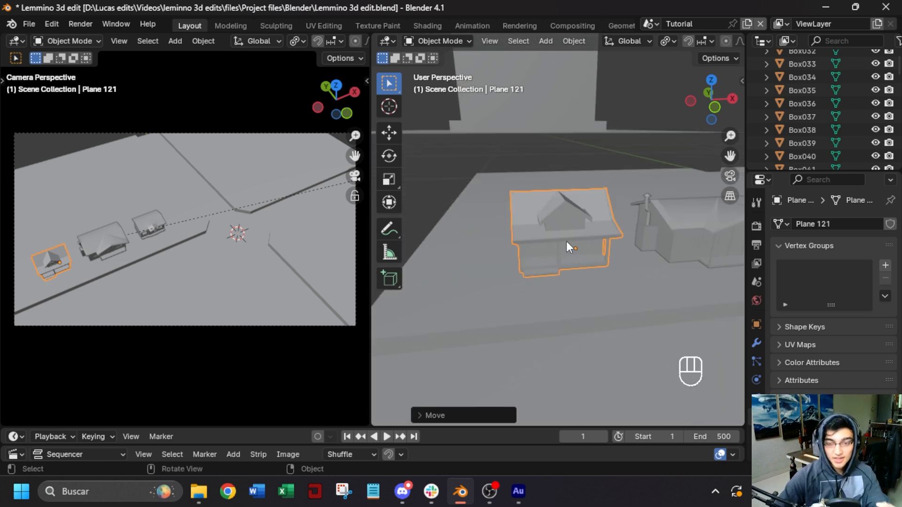
pyautogui.scroll(3, 623, 271)
pyautogui.keyDown('shift'); pyautogui.moveTo(662, 258); pyautogui.dragTo(677, 239, button='middle'); pyautogui.keyUp('shift')
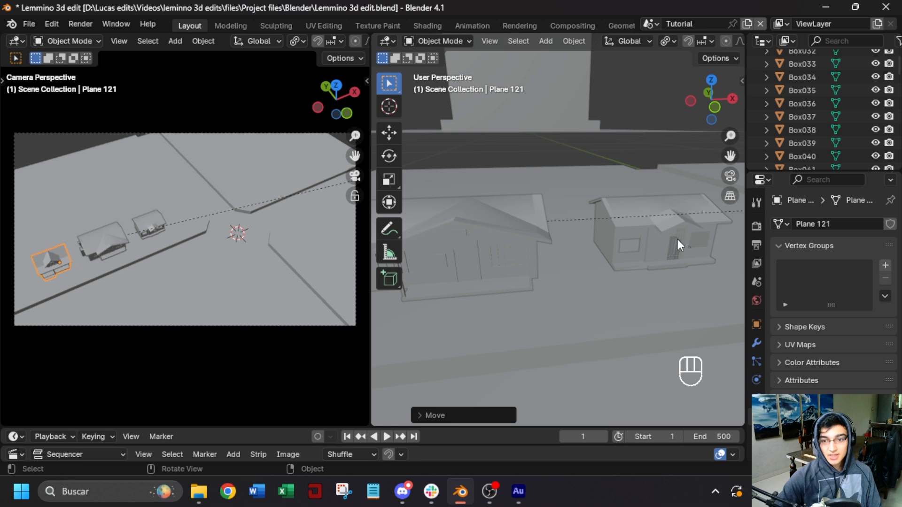
pyautogui.click(678, 238)
pyautogui.scroll(2, 593, 274)
pyautogui.keyDown('shift'); pyautogui.moveTo(492, 268); pyautogui.dragTo(664, 277, button='middle'); pyautogui.keyUp('shift')
# Edit the mesh of the row's middle house and delete the pane faces of its barred front window.
pyautogui.click(537, 256)
pyautogui.moveTo(552, 278); pyautogui.dragTo(580, 254, button='middle')
pyautogui.scroll(2, 582, 265)
pyautogui.scroll(-2, 586, 264)
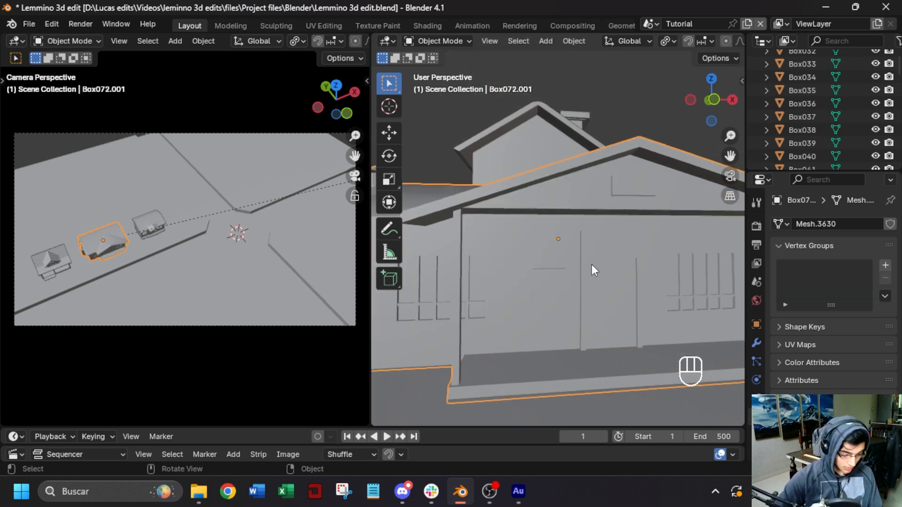
pyautogui.press('Tab')
pyautogui.moveTo(495, 304); pyautogui.dragTo(461, 273, button='middle')
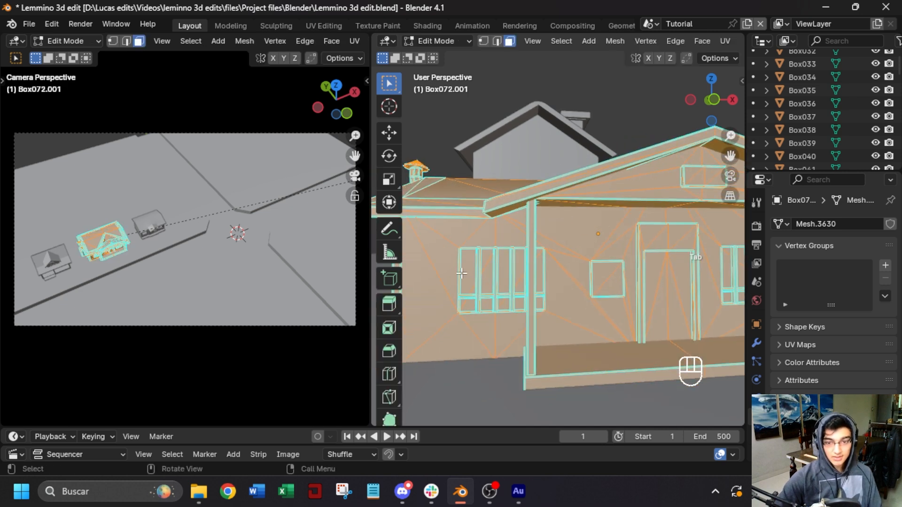
pyautogui.click(471, 267)
pyautogui.keyDown('shift'); pyautogui.click(485, 270); pyautogui.keyUp('shift')
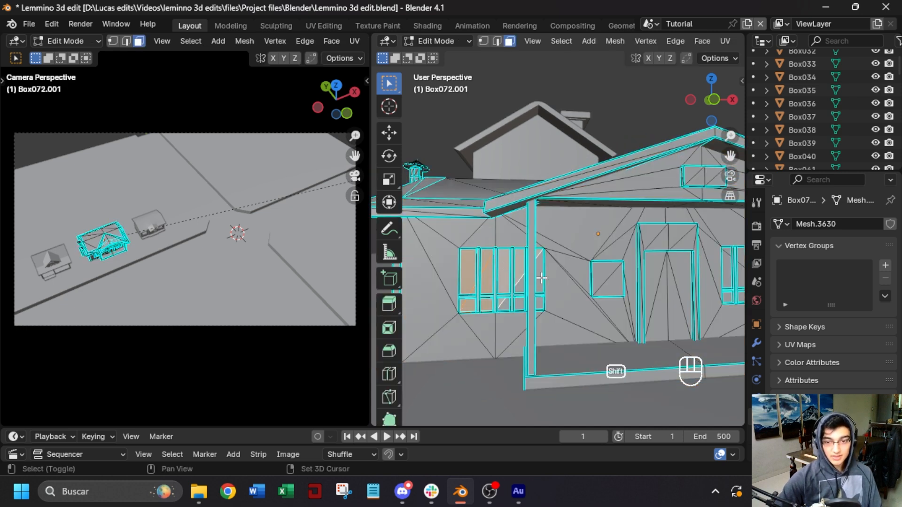
pyautogui.press('Delete')
pyautogui.click(451, 311)
# Delete the two faces that fill the front door opening of the middle house.
pyautogui.moveTo(637, 292); pyautogui.dragTo(525, 313, button='middle')
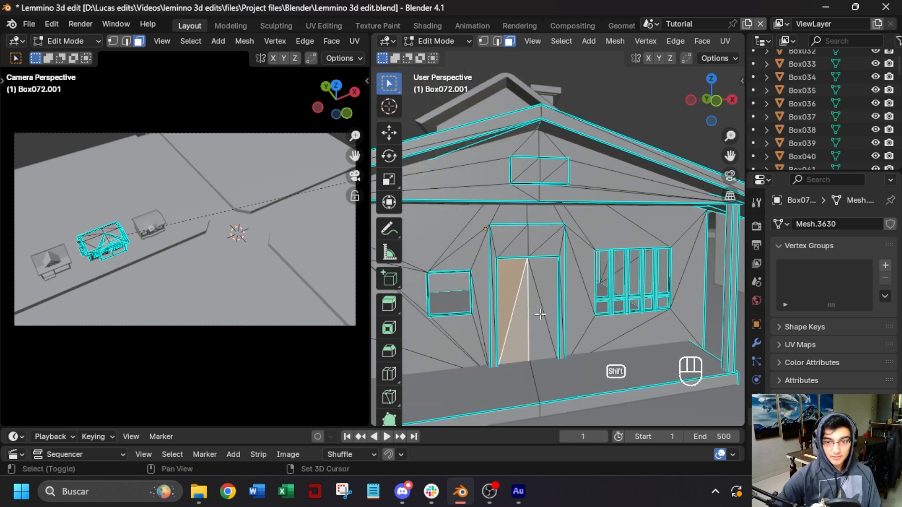
pyautogui.keyDown('shift'); pyautogui.click(542, 295); pyautogui.keyUp('shift')
pyautogui.press('Delete')
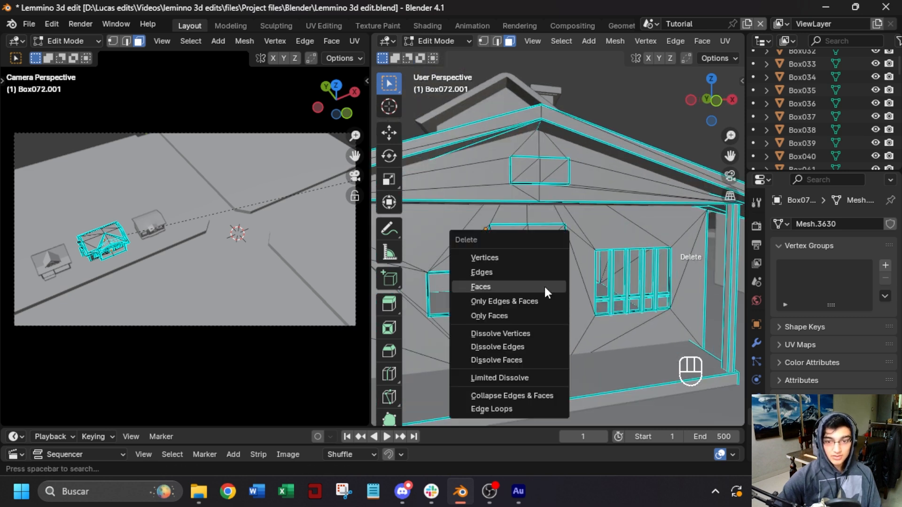
pyautogui.click(499, 285)
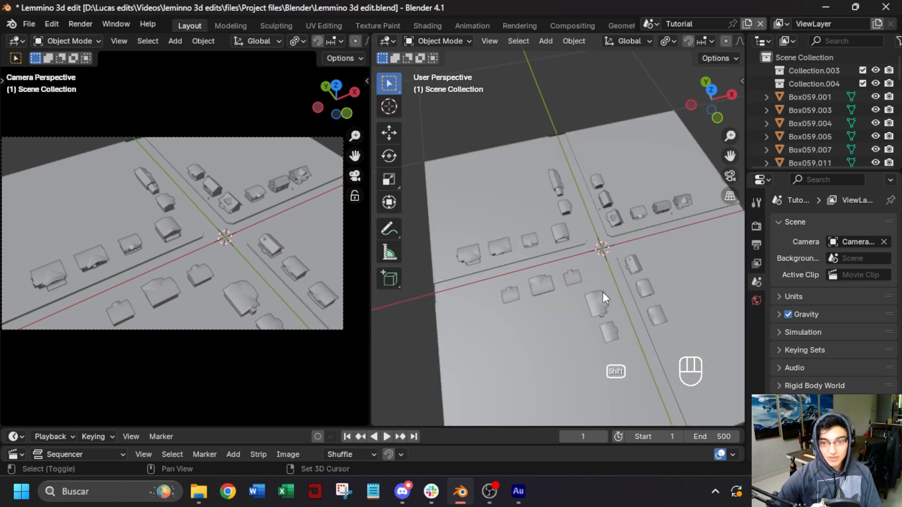
# Select the utility-pole power line model away from the tile and snap it to the 3D cursor at the street crossing.
pyautogui.keyDown('shift'); pyautogui.moveTo(603, 295); pyautogui.dragTo(621, 251, button='middle'); pyautogui.keyUp('shift')
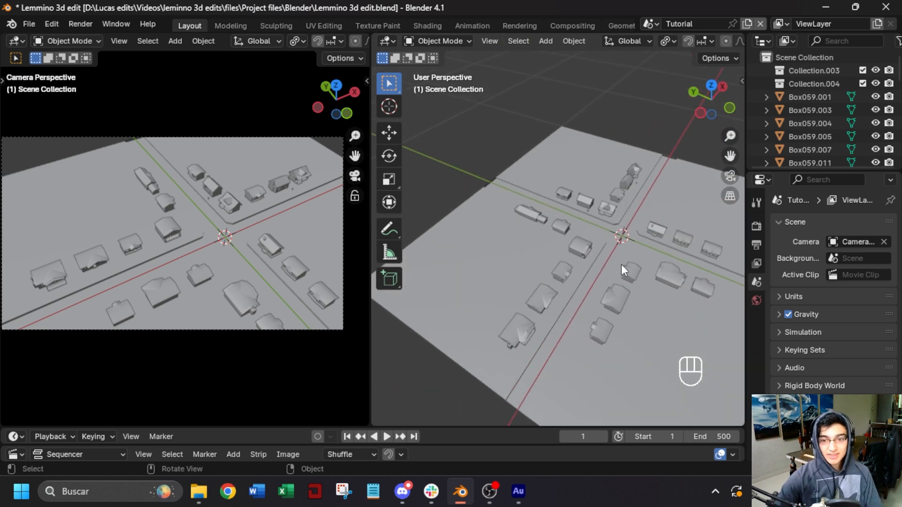
pyautogui.scroll(-5, 614, 264)
pyautogui.keyDown('shift'); pyautogui.moveTo(626, 262); pyautogui.dragTo(376, 254, button='middle'); pyautogui.keyUp('shift')
pyautogui.scroll(-10, 584, 265)
pyautogui.click(567, 137)
pyautogui.scroll(-8, 624, 217)
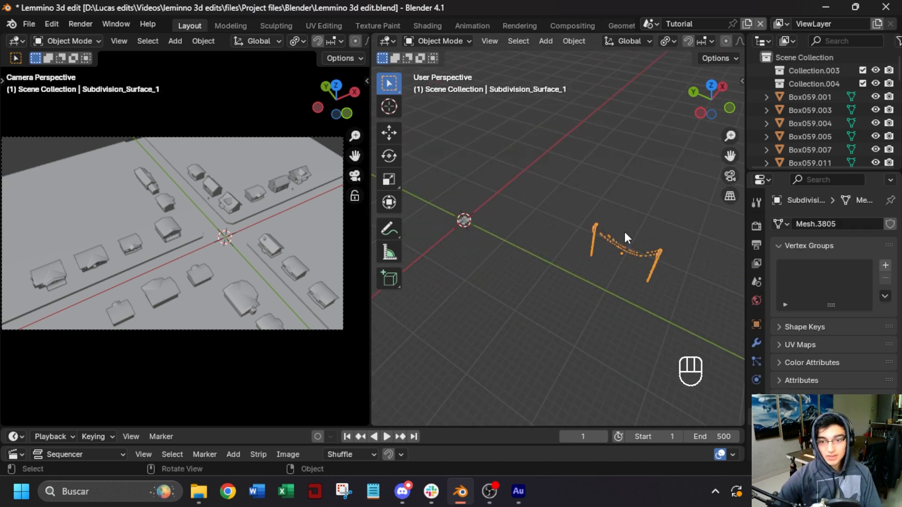
pyautogui.hotkey('shift', 's')
pyautogui.click(616, 155)
pyautogui.press('KP_Decimal')
# Scale the power line down to the size of the neighbourhood and rotate it 90° about the Z axis.
pyautogui.press('s')
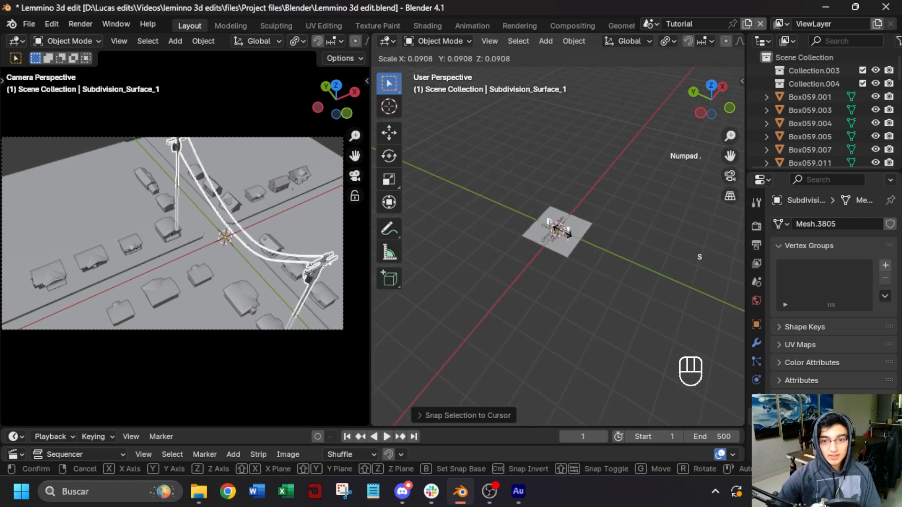
pyautogui.click(568, 232)
pyautogui.press('KP_Decimal')
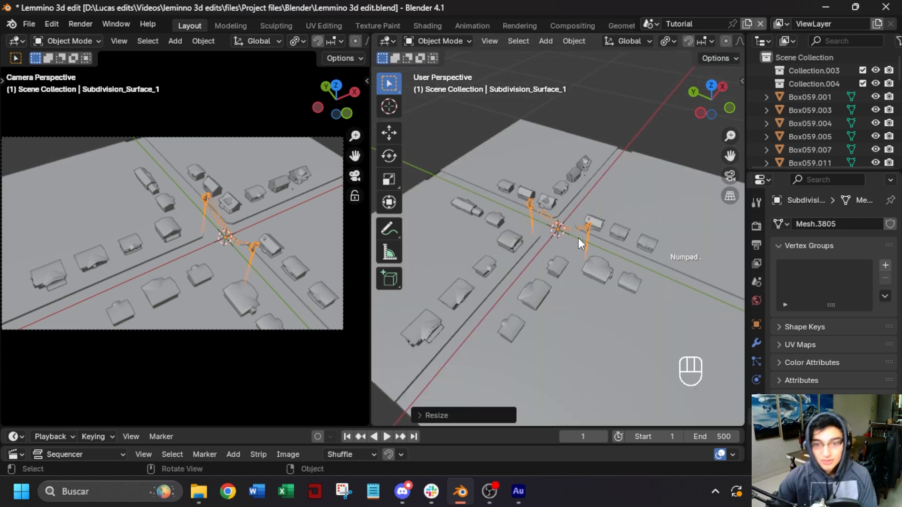
pyautogui.press('r')
pyautogui.press('z')
pyautogui.write('90')
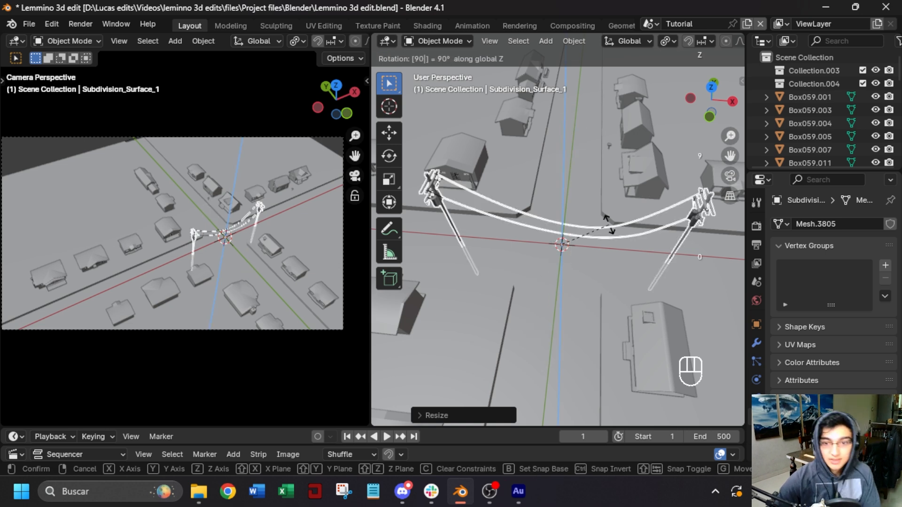
pyautogui.press('Return')
# Move the power line from the top view about 0.01 m in X and 0.17 m in Y, and scale it down further.
pyautogui.press('KP_7')
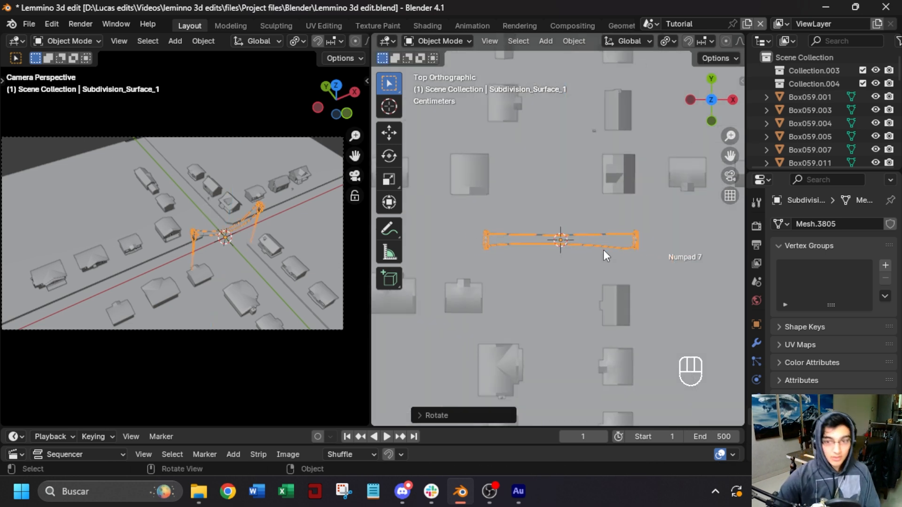
pyautogui.press('g')
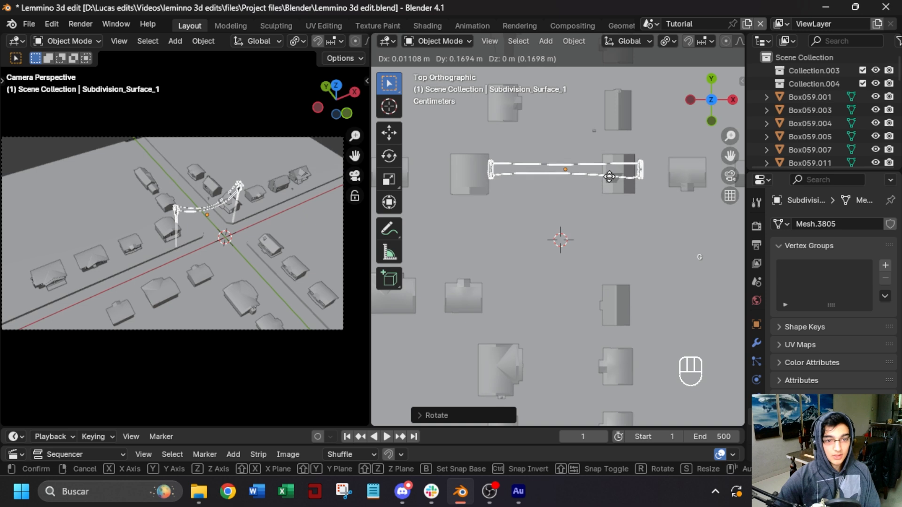
pyautogui.click(608, 179)
pyautogui.moveTo(608, 180); pyautogui.dragTo(585, 259, button='middle')
pyautogui.press('s')
pyautogui.click(605, 192)
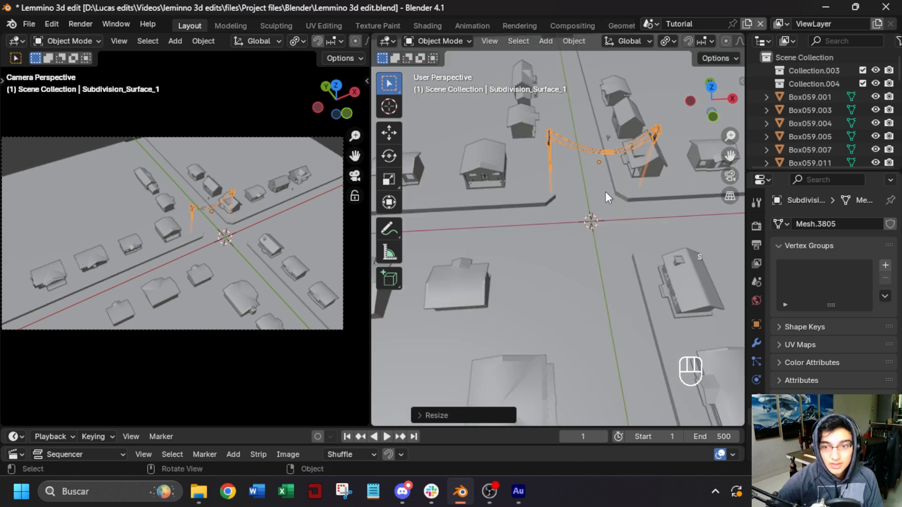
# Shift the power line along Y toward the crossing and about -0.054 m along X to centre it over the street.
pyautogui.keyDown('shift'); pyautogui.moveTo(611, 188); pyautogui.dragTo(595, 195, button='middle'); pyautogui.keyUp('shift')
pyautogui.scroll(2, 595, 195)
pyautogui.press('g')
pyautogui.press('y')
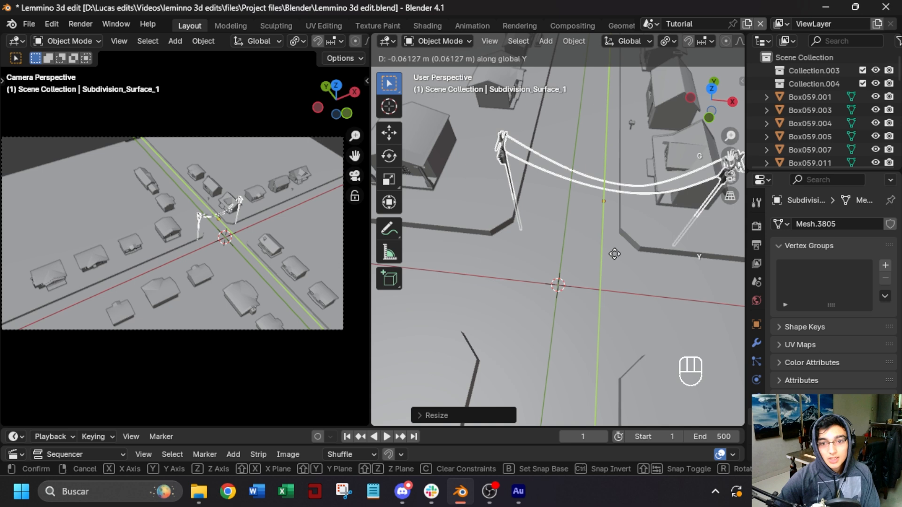
pyautogui.click(618, 245)
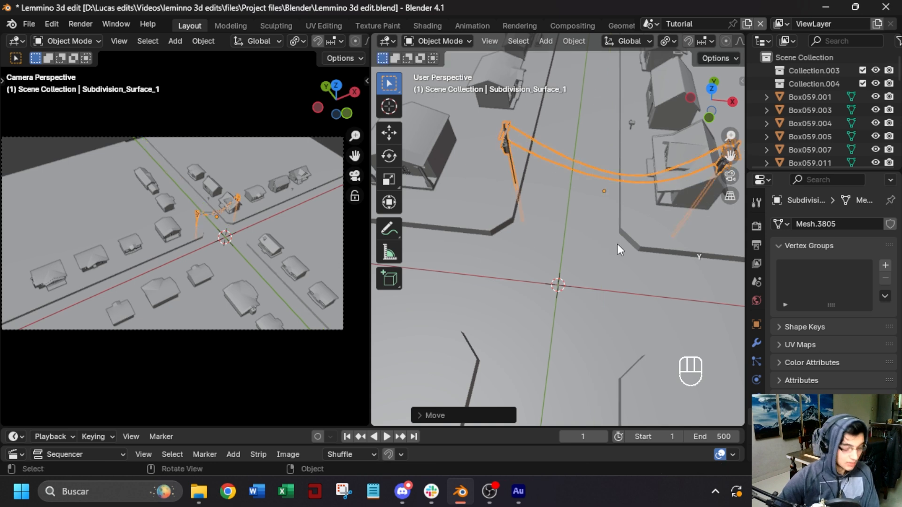
pyautogui.press('g')
pyautogui.press('x')
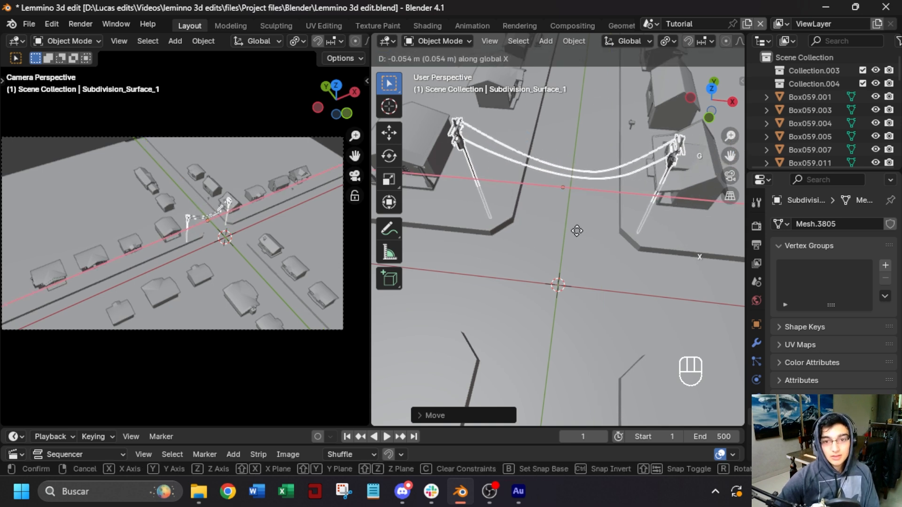
pyautogui.click(579, 234)
# Raise the power line along Z and scale it down so its span better fits the street width.
pyautogui.press('g')
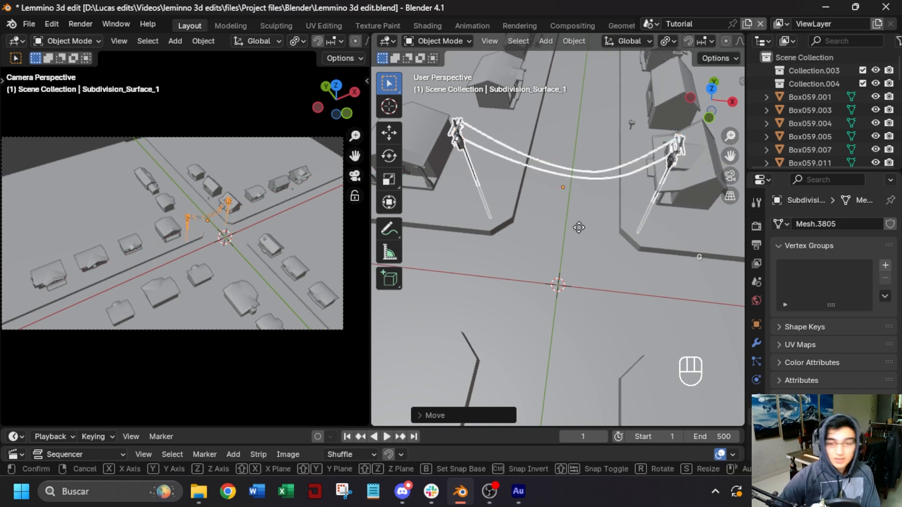
pyautogui.press('z')
pyautogui.press('s')
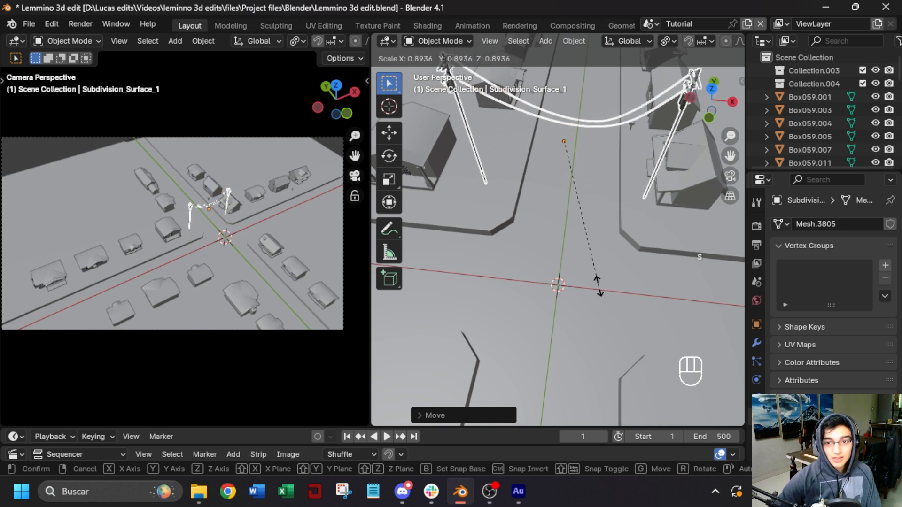
pyautogui.click(534, 238)
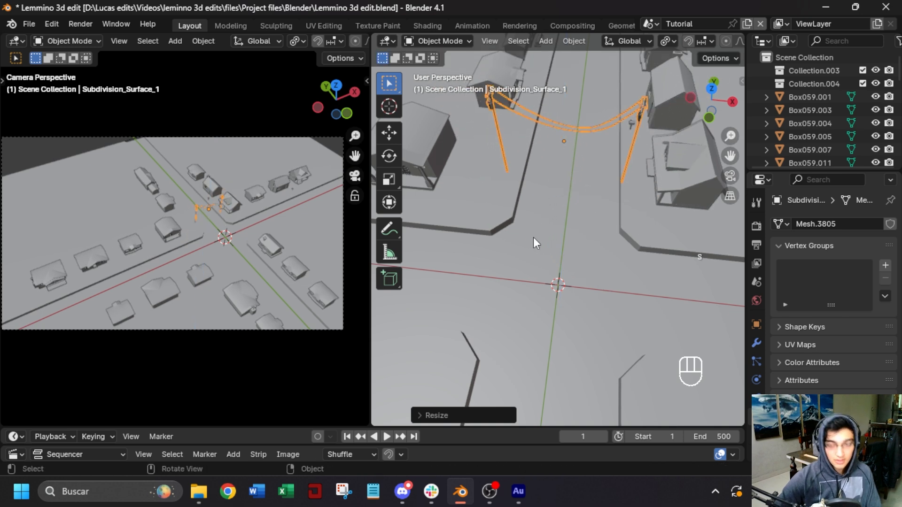
# Reposition the power line about 0.009 m along X and -0.058 m along Y, and fine-tune it along X near the street corners.
pyautogui.press('g')
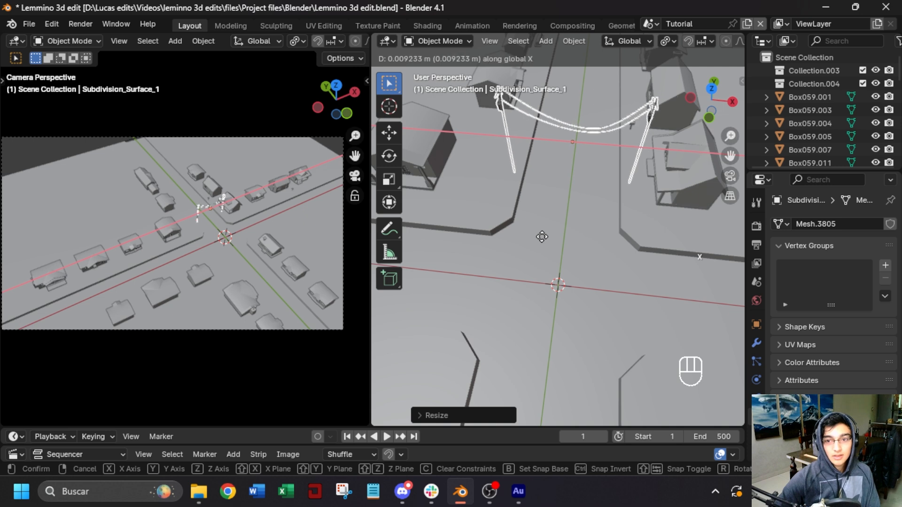
pyautogui.click(543, 237)
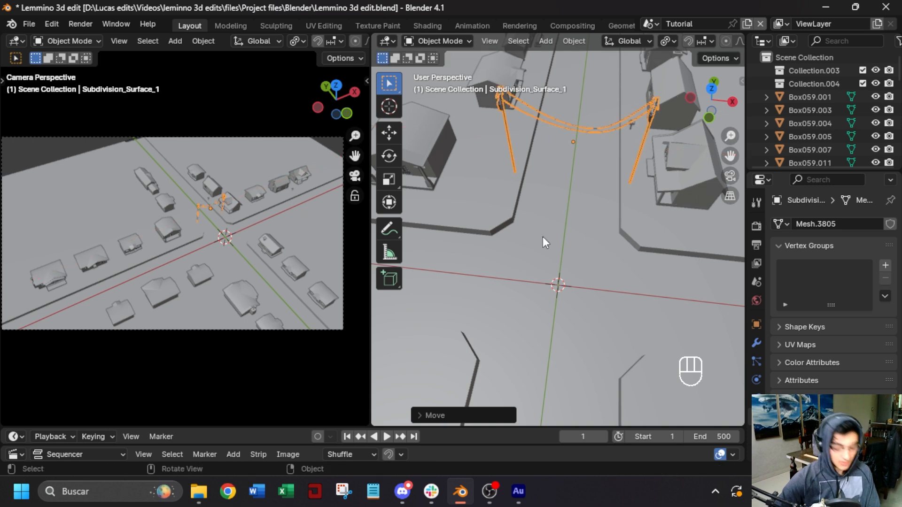
pyautogui.press('g')
pyautogui.press('y')
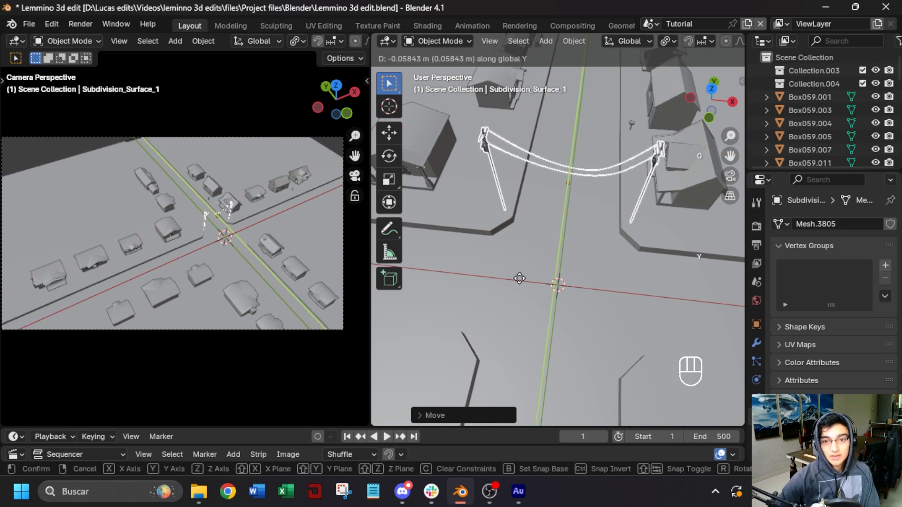
pyautogui.click(520, 276)
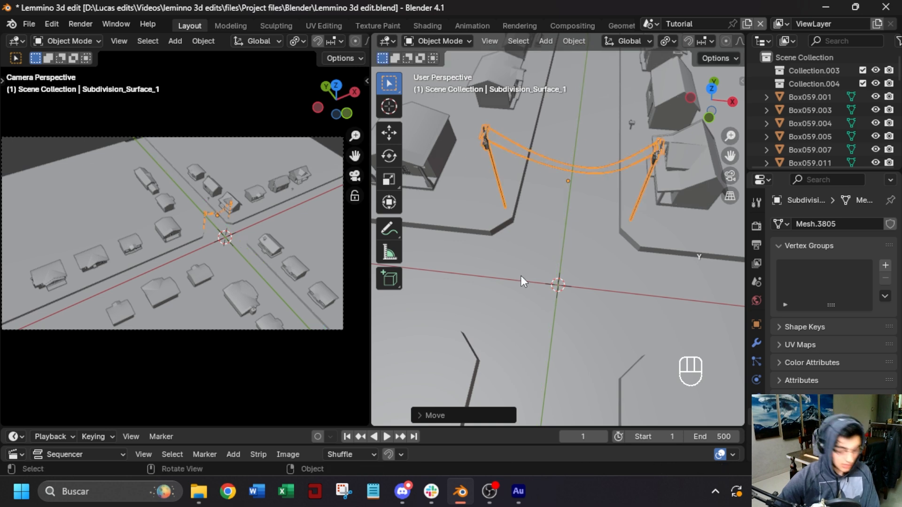
pyautogui.press('g')
pyautogui.press('x')
pyautogui.click(521, 274)
# Adjust the power line's height along Z so the pole bases stand on the ground.
pyautogui.press('Delete')
pyautogui.moveTo(521, 274); pyautogui.dragTo(545, 239, button='middle')
pyautogui.click(496, 198)
pyautogui.press('g')
pyautogui.press('z')
pyautogui.click(493, 210)
pyautogui.keyDown('ctrl'); pyautogui.moveTo(495, 218); pyautogui.dragTo(537, 274, button='middle'); pyautogui.keyUp('ctrl')
pyautogui.press('g')
pyautogui.press('z')
pyautogui.click(552, 318)
# Try to align the power line along the X axis so its poles stand on both sides of the street.
pyautogui.moveTo(564, 197); pyautogui.dragTo(588, 257, button='middle')
pyautogui.scroll(-4, 588, 256)
pyautogui.click(597, 256)
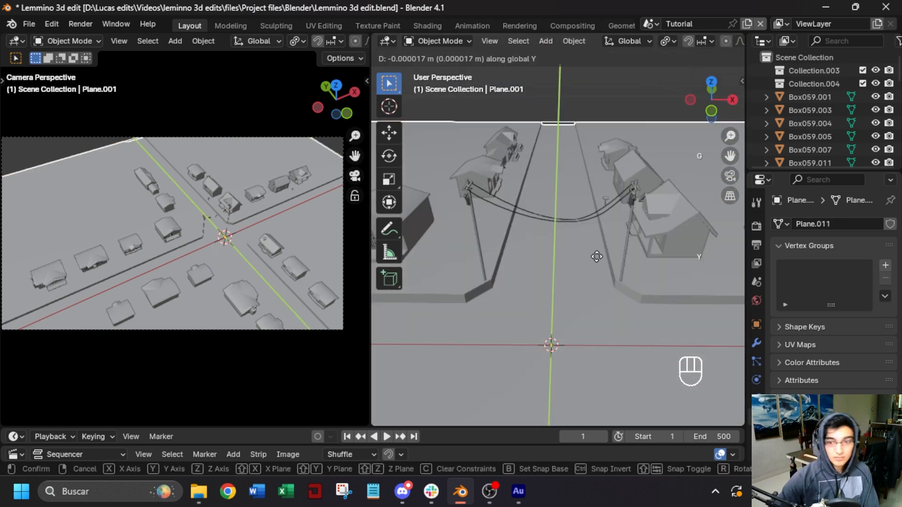
pyautogui.click(481, 202)
pyautogui.press('g')
pyautogui.press('x')
pyautogui.click(543, 317)
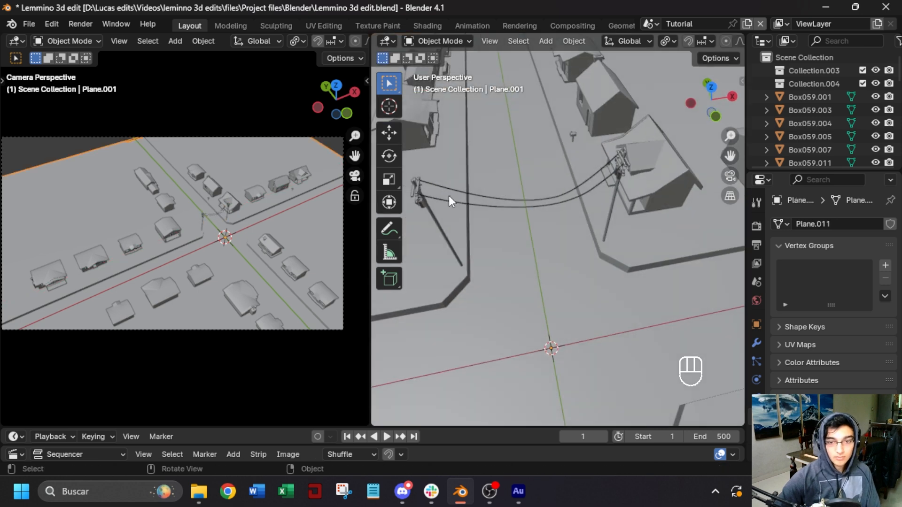
pyautogui.click(449, 196)
pyautogui.press('g')
pyautogui.press('x')
pyautogui.click(439, 253)
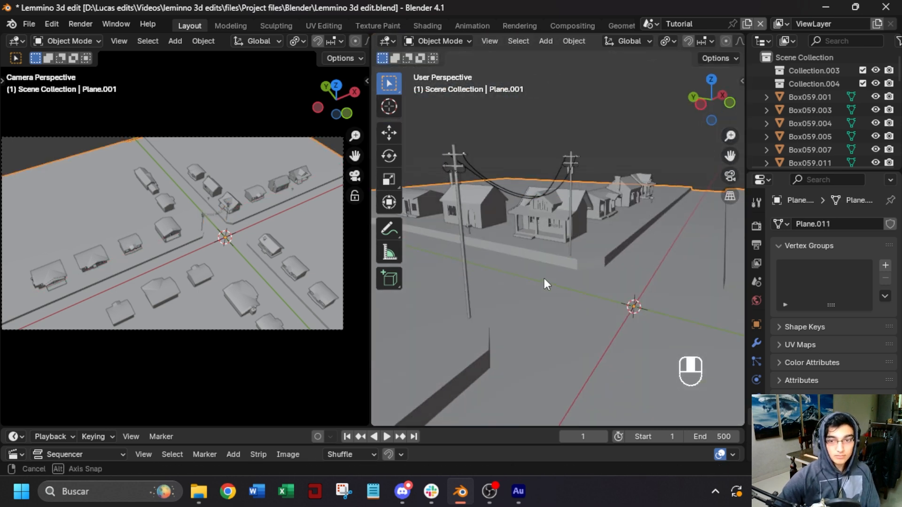
# Scale the power line across the street and reposition it along Y so its poles stand near the street corners.
pyautogui.moveTo(544, 278); pyautogui.dragTo(552, 179, button='middle')
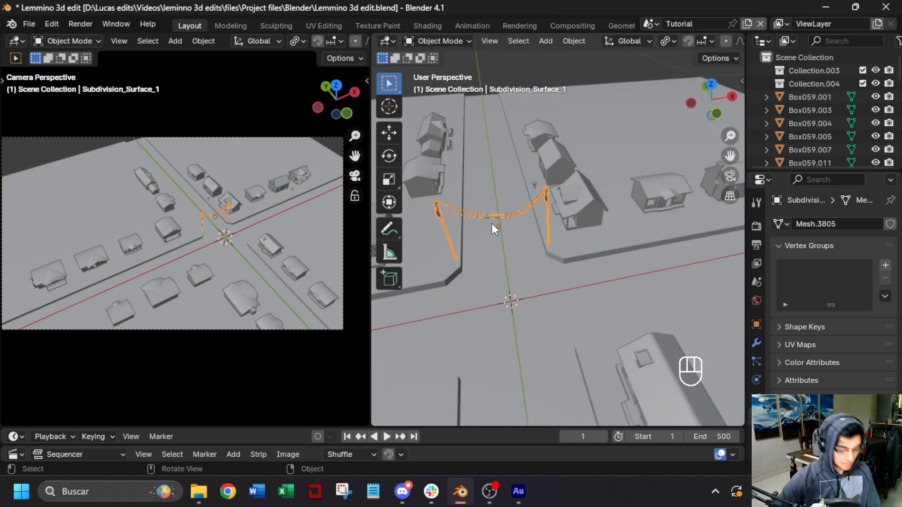
pyautogui.press('s')
pyautogui.click(475, 269)
pyautogui.moveTo(507, 260); pyautogui.dragTo(481, 289, button='middle')
pyautogui.press('g')
pyautogui.press('y')
pyautogui.click(499, 285)
# Adjust the power line's height along Z so its pole bases rest on the ground.
pyautogui.press('KP_Decimal')
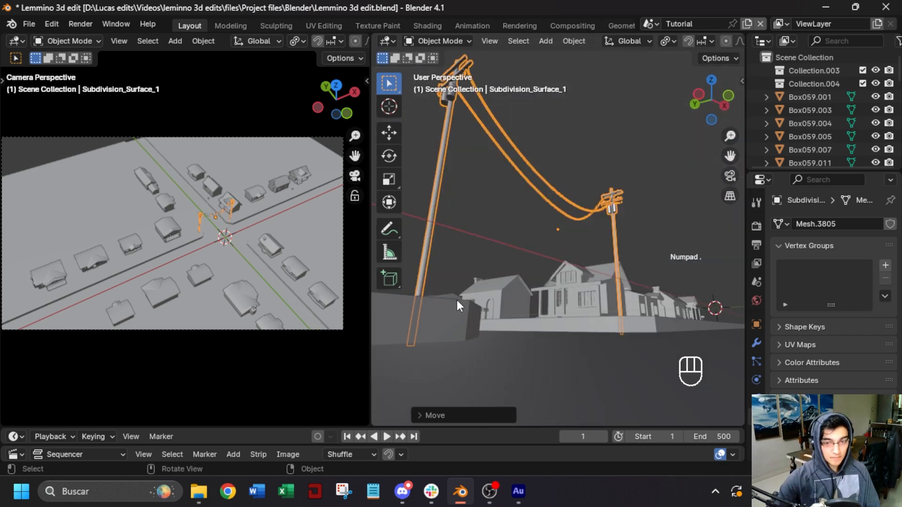
pyautogui.press('g')
pyautogui.press('z')
pyautogui.moveTo(457, 300); pyautogui.dragTo(555, 277, button='middle')
pyautogui.keyDown('shift'); pyautogui.moveTo(554, 277); pyautogui.dragTo(560, 281, button='middle'); pyautogui.keyUp('shift')
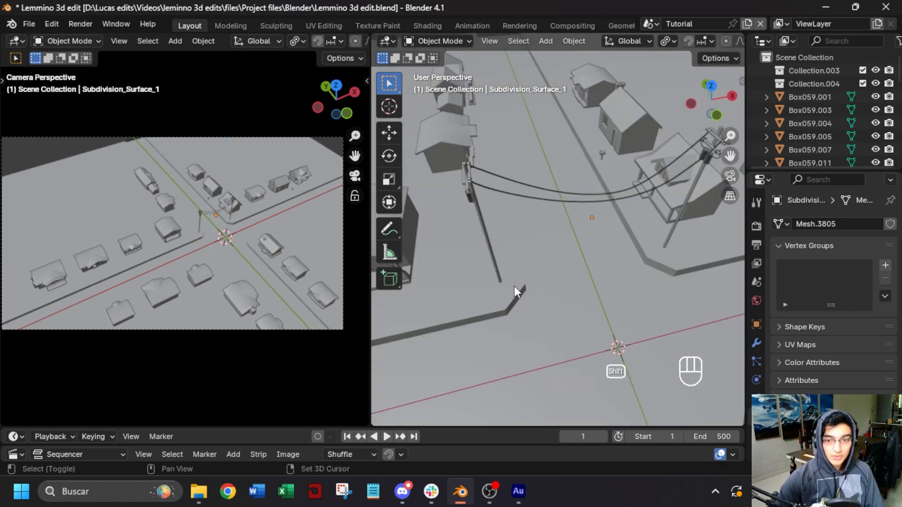
pyautogui.moveTo(514, 287)
pyautogui.keyDown('shift'); pyautogui.mouseDown(button='middle')
pyautogui.moveTo(570, 258)
pyautogui.moveTo(524, 277)
pyautogui.mouseUp(button='middle'); pyautogui.keyUp('shift')
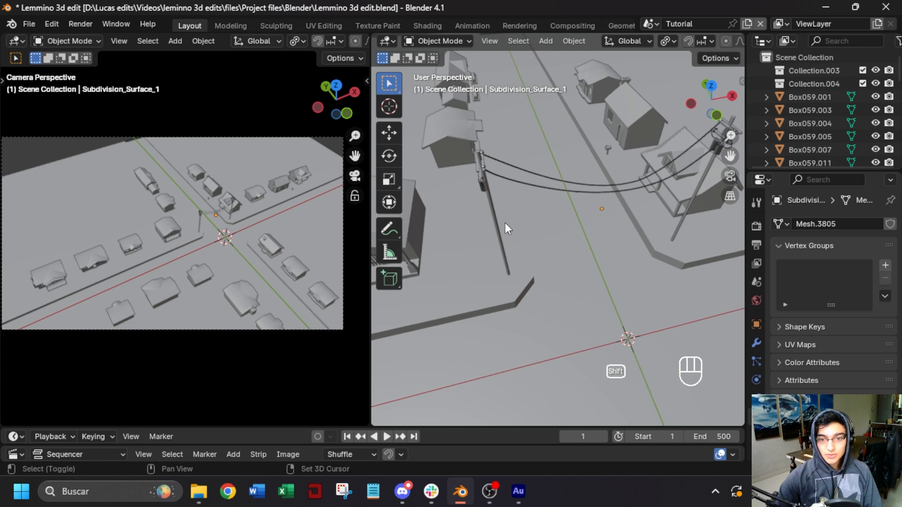
# Duplicate the power line and place the copy along negative X, in front of the neighbouring house.
pyautogui.click(483, 168)
pyautogui.scroll(-4, 492, 248)
pyautogui.keyDown('shift'); pyautogui.moveTo(492, 247); pyautogui.dragTo(525, 239, button='middle'); pyautogui.keyUp('shift')
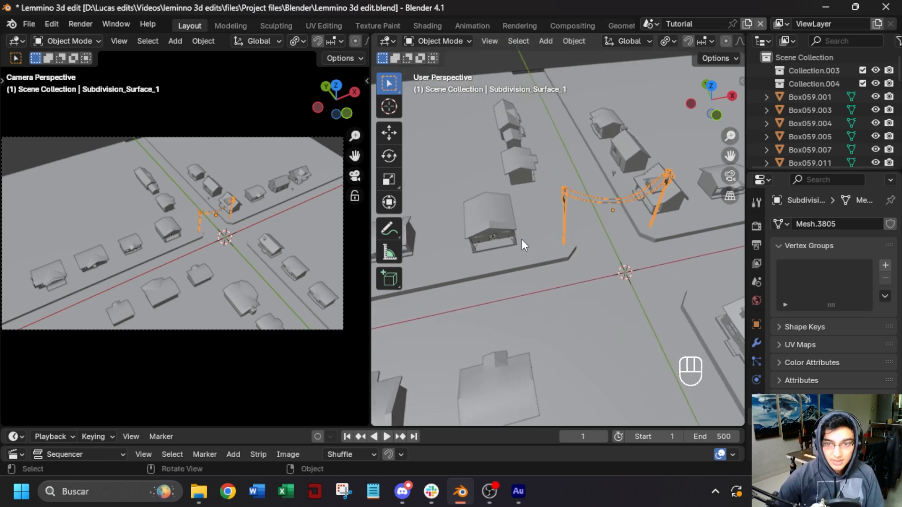
pyautogui.hotkey('shift', 'd')
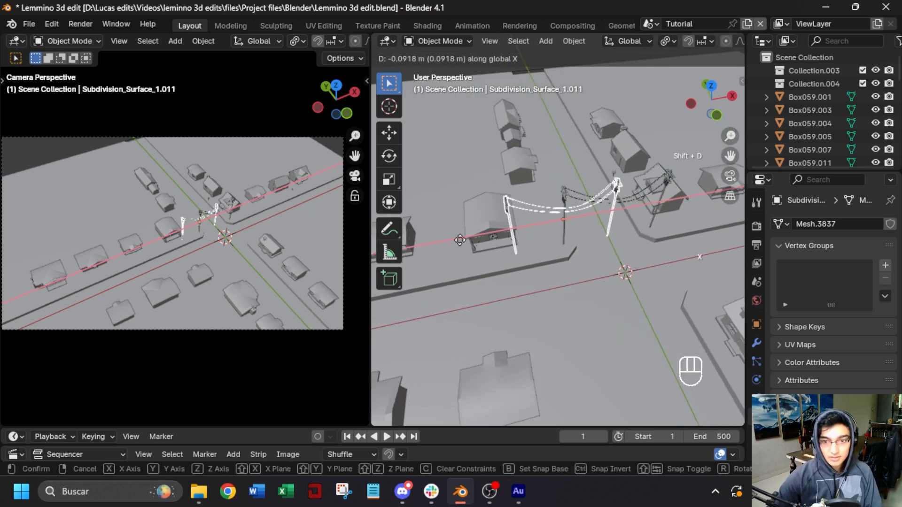
pyautogui.click(399, 238)
# In wireframe front view, delete the vertices of the duplicate's pole nearest the original power line.
pyautogui.keyDown('shift'); pyautogui.moveTo(453, 244); pyautogui.dragTo(549, 309, button='middle'); pyautogui.keyUp('shift')
pyautogui.scroll(1, 549, 309)
pyautogui.press('KP_1')
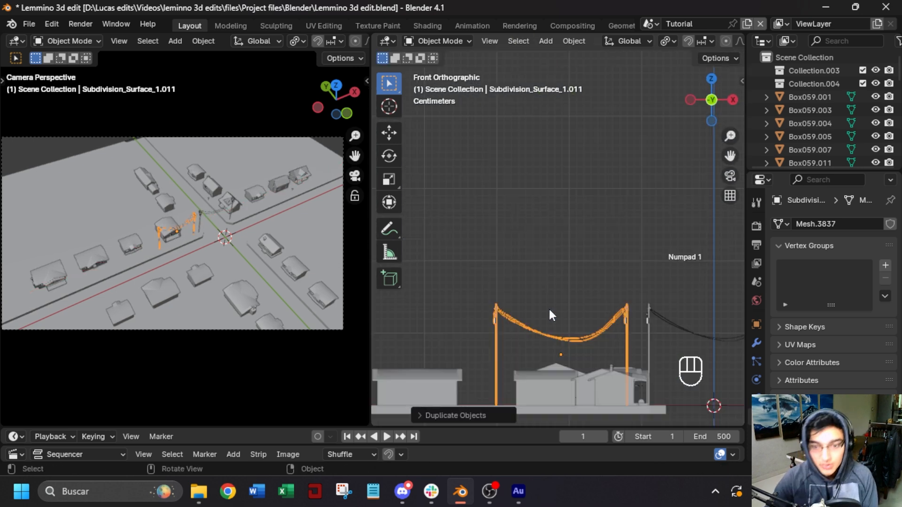
pyautogui.press('z')
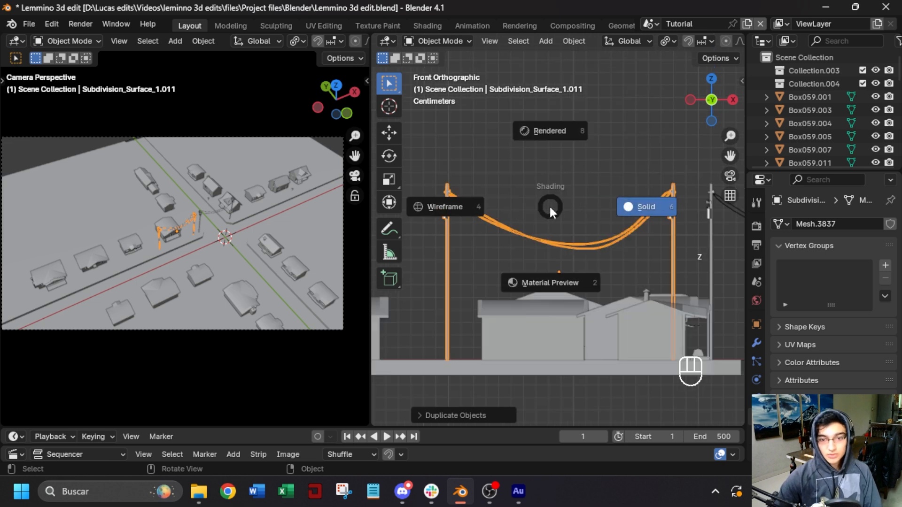
pyautogui.click(453, 209)
pyautogui.keyDown('shift'); pyautogui.moveTo(672, 224); pyautogui.dragTo(605, 221, button='middle'); pyautogui.keyUp('shift')
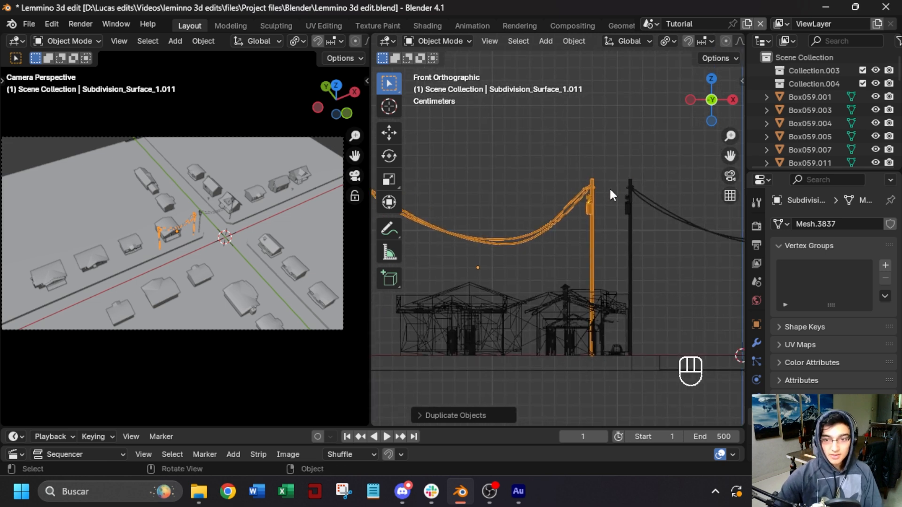
pyautogui.press('Tab')
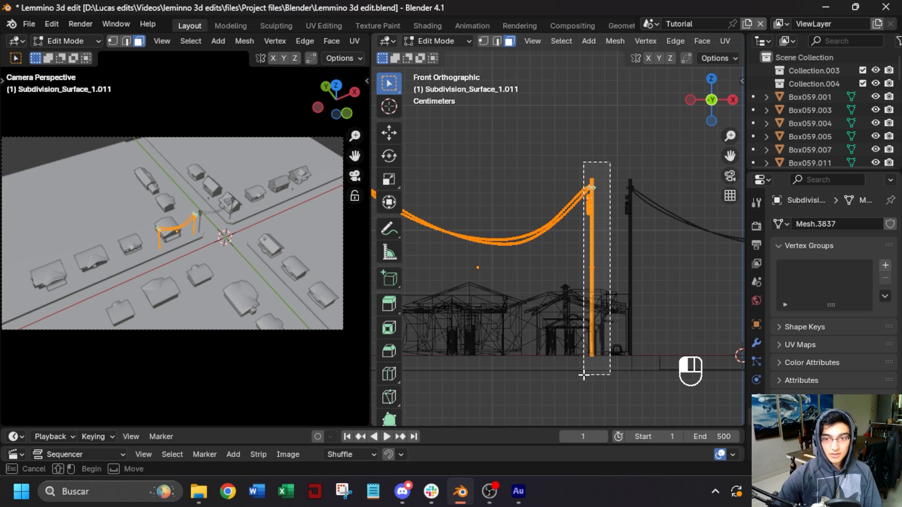
pyautogui.moveTo(584, 375); pyautogui.dragTo(584, 375)
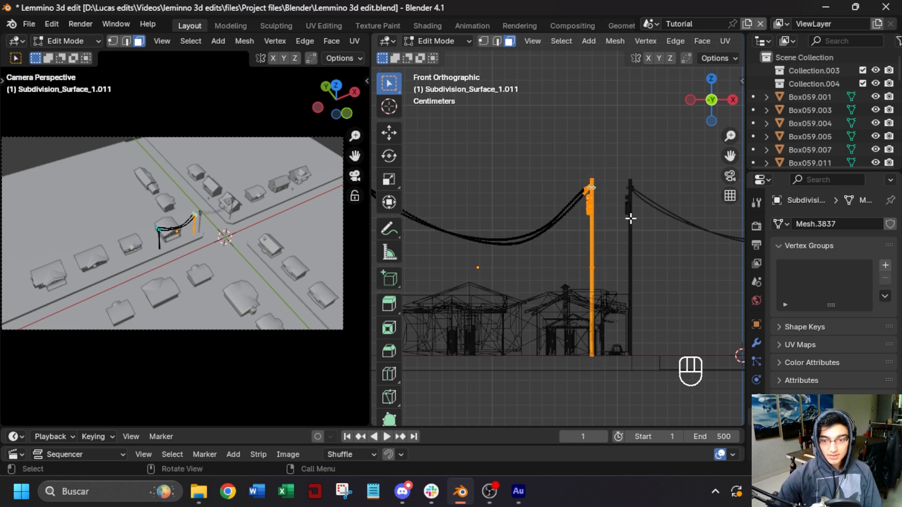
pyautogui.press('Delete')
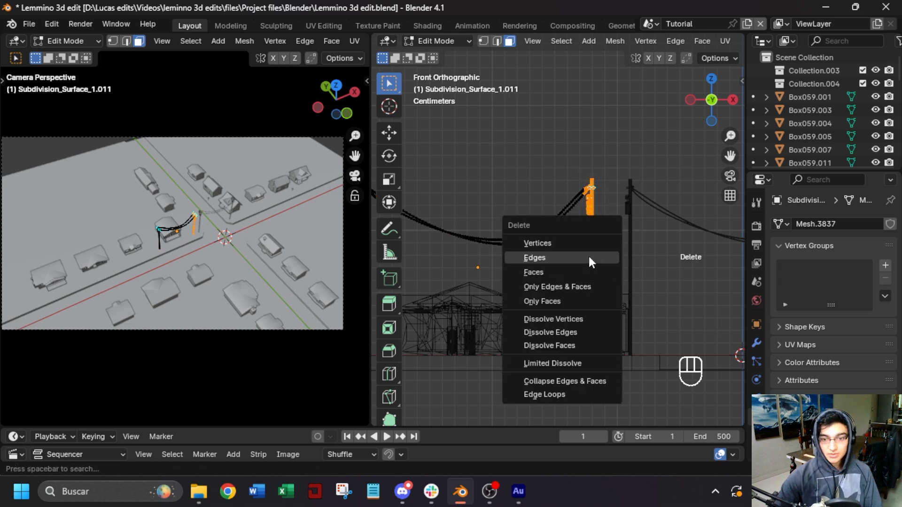
pyautogui.click(588, 240)
# Return to solid shading and move the single-pole copy along X until its wires meet the original's nearest pole.
pyautogui.moveTo(586, 216)
pyautogui.mouseDown(button='middle')
pyautogui.moveTo(568, 260)
pyautogui.moveTo(588, 236)
pyautogui.mouseUp(button='middle')
pyautogui.press('Tab')
pyautogui.press('Tab')
pyautogui.press('z')
pyautogui.click(652, 229)
pyautogui.press('Tab')
pyautogui.press('g')
pyautogui.press('x')
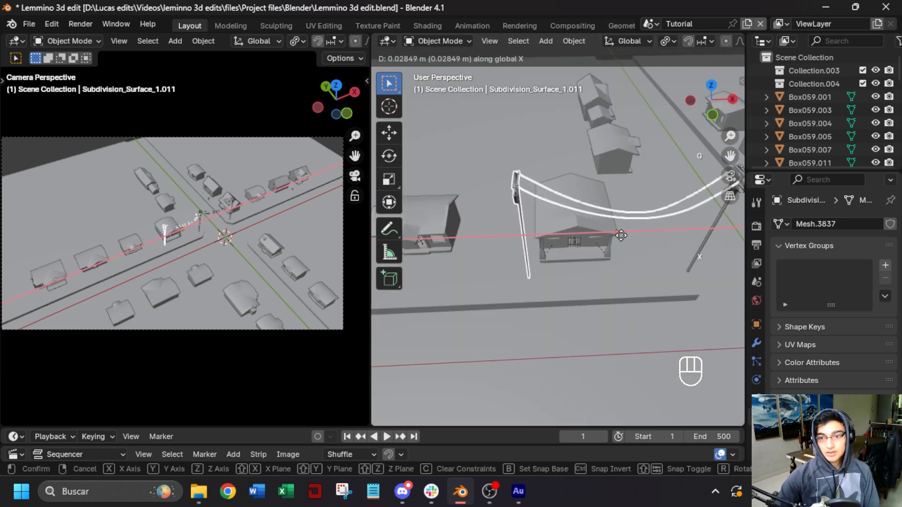
pyautogui.click(635, 237)
pyautogui.moveTo(635, 235); pyautogui.dragTo(580, 317, button='middle')
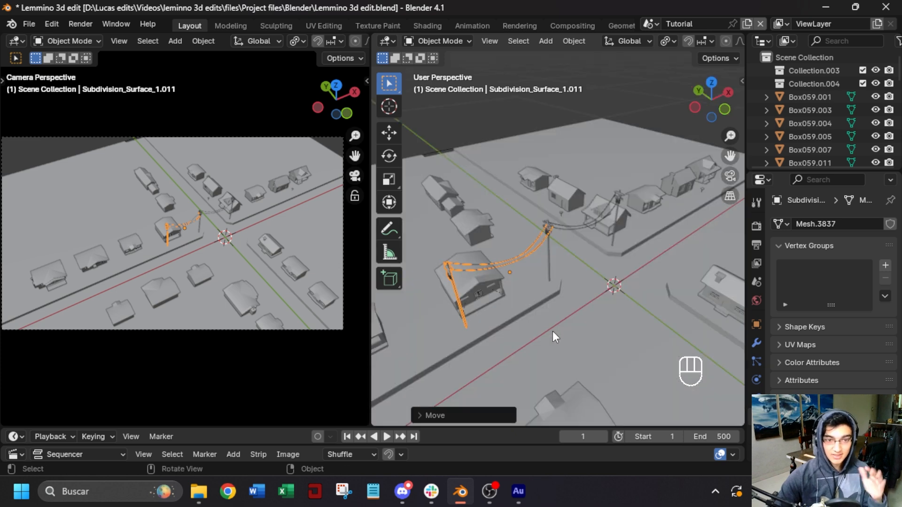
# Make a linked duplicate of the single-pole span along X to continue the power line row.
pyautogui.scroll(-7, 552, 332)
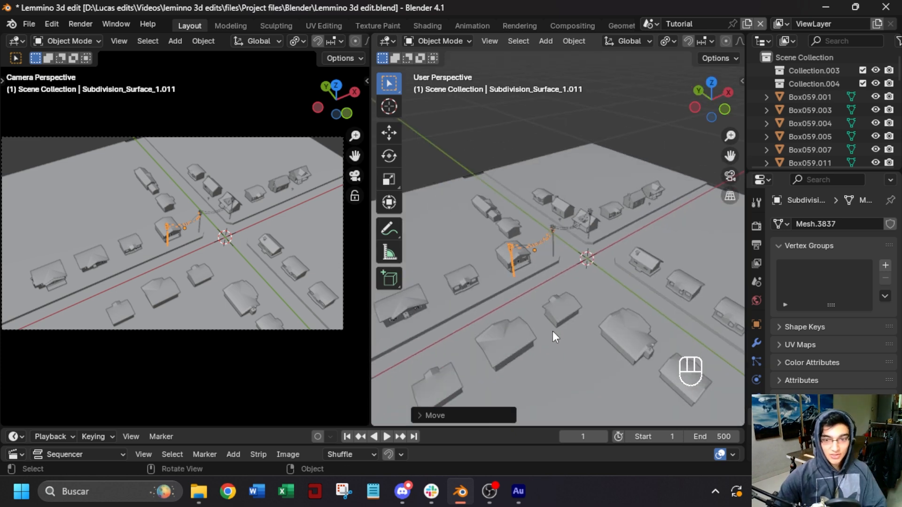
pyautogui.scroll(10, 555, 274)
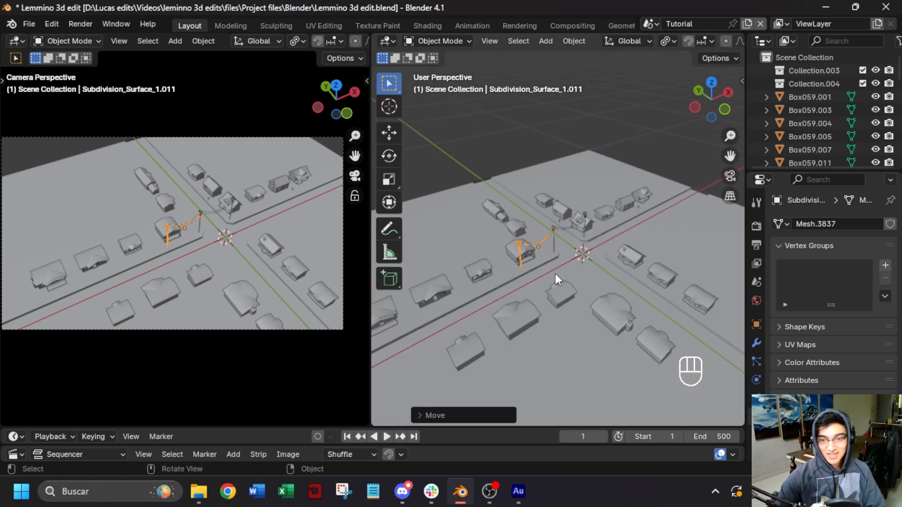
pyautogui.moveTo(530, 308); pyautogui.dragTo(495, 290, button='middle')
pyautogui.keyDown('shift'); pyautogui.moveTo(495, 290); pyautogui.dragTo(589, 248, button='middle'); pyautogui.keyUp('shift')
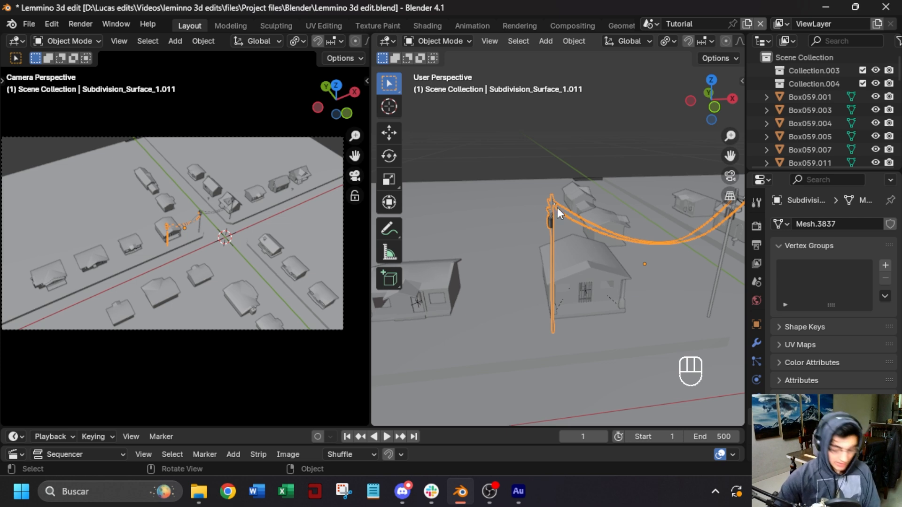
pyautogui.hotkey('alt', 'd')
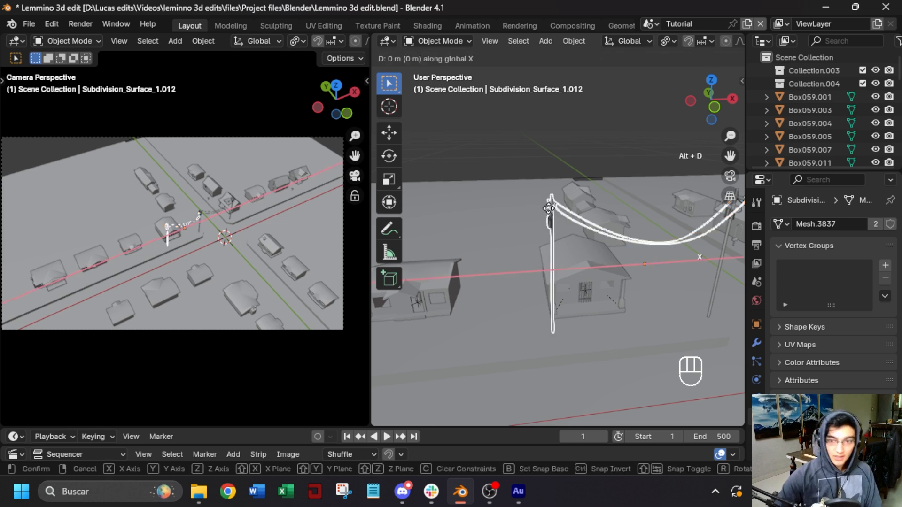
pyautogui.click(740, 201)
pyautogui.moveTo(632, 262); pyautogui.dragTo(642, 284, button='middle')
# Add another linked span along X and fine-tune its X position so its wires meet the previous pole.
pyautogui.hotkey('alt', 'd')
pyautogui.press('x')
pyautogui.click(480, 257)
pyautogui.scroll(5, 576, 235)
pyautogui.press('g')
pyautogui.press('x')
pyautogui.click(600, 211)
# Extend the power line past the remaining houses with two more linked duplicates along X.
pyautogui.hotkey('alt', 'd')
pyautogui.press('x')
pyautogui.click(484, 278)
pyautogui.moveTo(484, 278); pyautogui.dragTo(637, 288, button='middle')
pyautogui.hotkey('alt', 'd')
pyautogui.press('x')
pyautogui.click(566, 270)
# Duplicate a power line along Y, rotate it 90° about Z, and position it along the crossing street.
pyautogui.moveTo(564, 267); pyautogui.dragTo(546, 286, button='middle')
pyautogui.hotkey('shift', 'd')
pyautogui.press('y')
pyautogui.click(590, 295)
pyautogui.write('rz90')
pyautogui.click(587, 288)
pyautogui.moveTo(588, 288); pyautogui.dragTo(571, 315, button='middle')
pyautogui.press('g')
pyautogui.click(592, 258)
# Make a linked duplicate of the single-pole span along Y and rotate it 90° to follow the crossing street.
pyautogui.press('KP_Decimal')
pyautogui.moveTo(452, 221); pyautogui.dragTo(454, 140, button='middle')
pyautogui.hotkey('alt', 'd')
pyautogui.press('y')
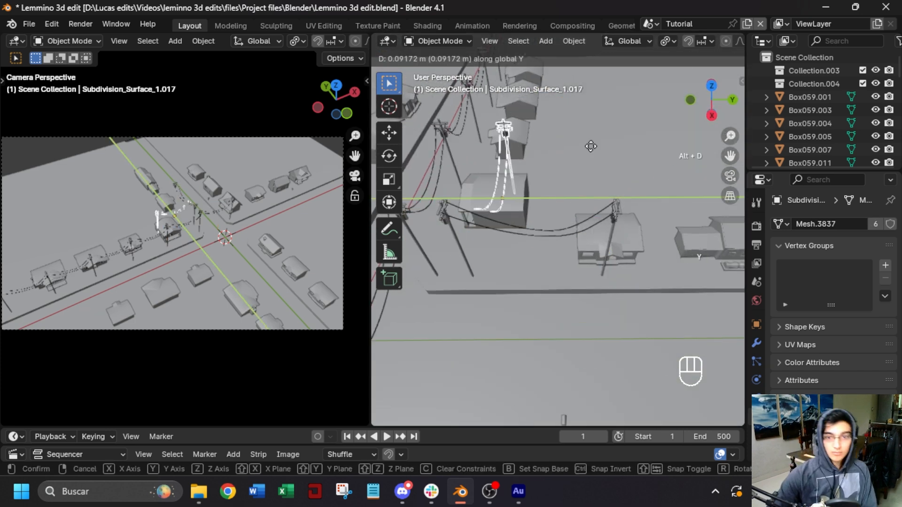
pyautogui.click(672, 138)
pyautogui.write('r9090-')
pyautogui.click(683, 218)
# Align the rotated span along X and Y so its wires connect to the crossing street's power line.
pyautogui.keyDown('shift'); pyautogui.moveTo(683, 218); pyautogui.dragTo(505, 220, button='middle'); pyautogui.keyUp('shift')
pyautogui.press('g')
pyautogui.press('x')
pyautogui.click(564, 219)
pyautogui.press('g')
pyautogui.press('y')
pyautogui.click(558, 161)
# Continue the crossing street's power line with further linked duplicates along Y.
pyautogui.hotkey('alt', 'd')
pyautogui.click(603, 214)
pyautogui.hotkey('alt', 'd')
pyautogui.press('y')
pyautogui.click(705, 205)
# Check the power line rows along both streets and the surrounding houses from several angles.
pyautogui.scroll(-6, 704, 205)
pyautogui.moveTo(705, 205); pyautogui.dragTo(670, 264, button='middle')
pyautogui.click(670, 264)
pyautogui.moveTo(616, 278); pyautogui.dragTo(546, 232, button='middle')
pyautogui.click(583, 201)
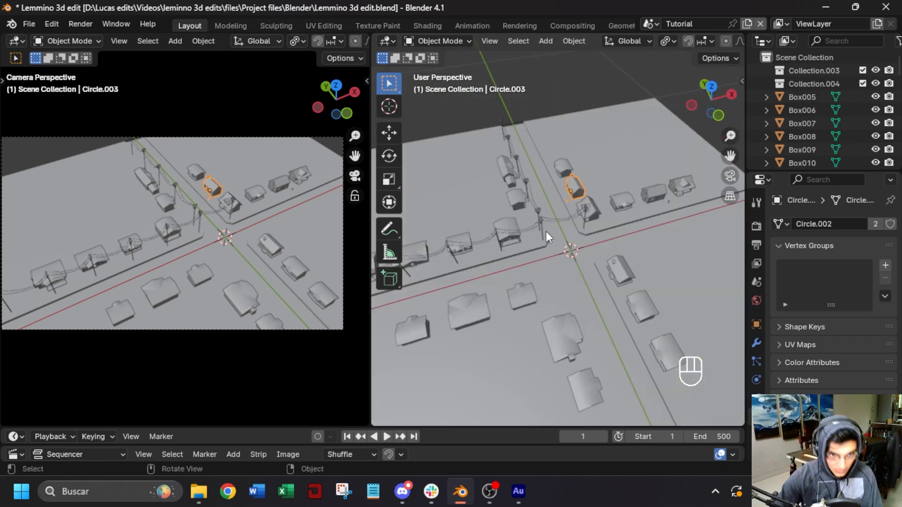
pyautogui.moveTo(563, 193); pyautogui.dragTo(621, 212, button='middle')
pyautogui.scroll(6, 583, 187)
pyautogui.keyDown('shift'); pyautogui.moveTo(583, 160); pyautogui.dragTo(561, 193, button='middle'); pyautogui.keyUp('shift')
pyautogui.scroll(-6, 608, 191)
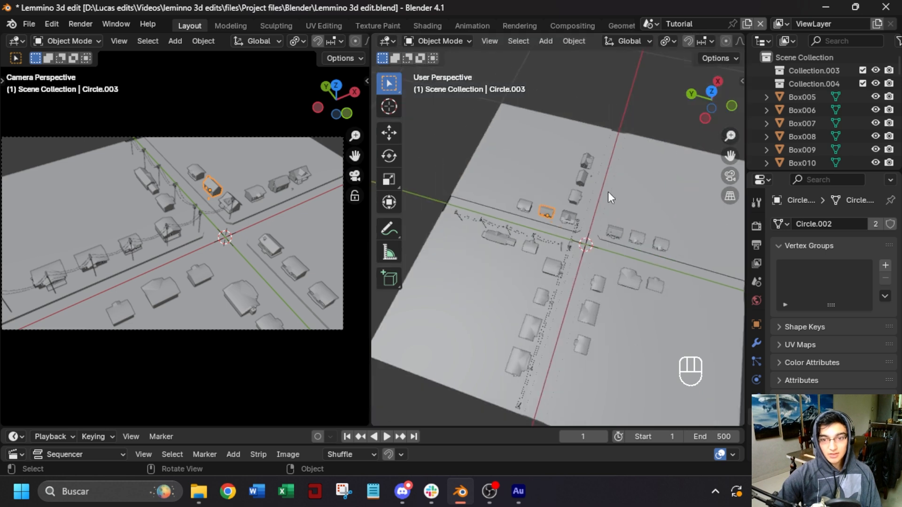
# Select the car in the separate town model and snap it to the 3D cursor at the street intersection.
pyautogui.scroll(-4, 608, 192)
pyautogui.keyDown('shift'); pyautogui.moveTo(600, 162); pyautogui.dragTo(588, 243, button='middle'); pyautogui.keyUp('shift')
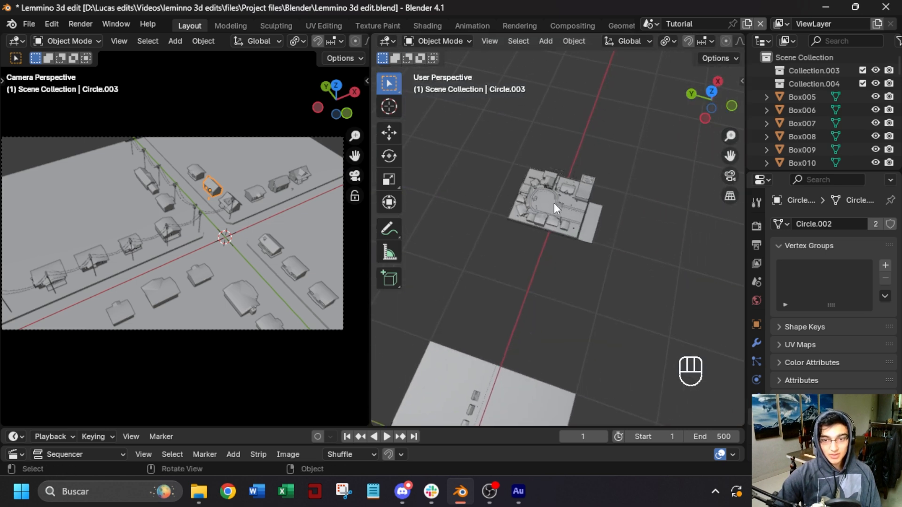
pyautogui.scroll(5, 554, 203)
pyautogui.click(504, 152)
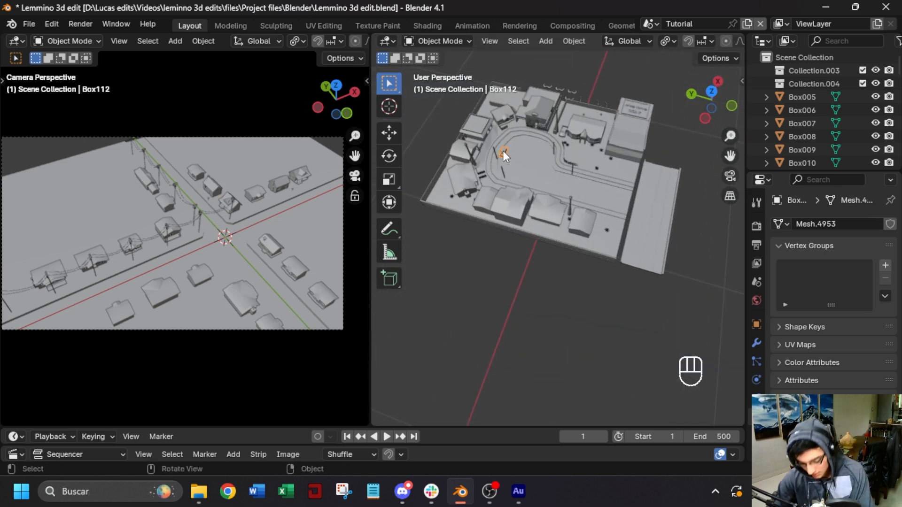
pyautogui.press('KP_Decimal')
pyautogui.moveTo(508, 161); pyautogui.dragTo(562, 207, button='middle')
pyautogui.scroll(-5, 563, 210)
pyautogui.hotkey('shift', 's')
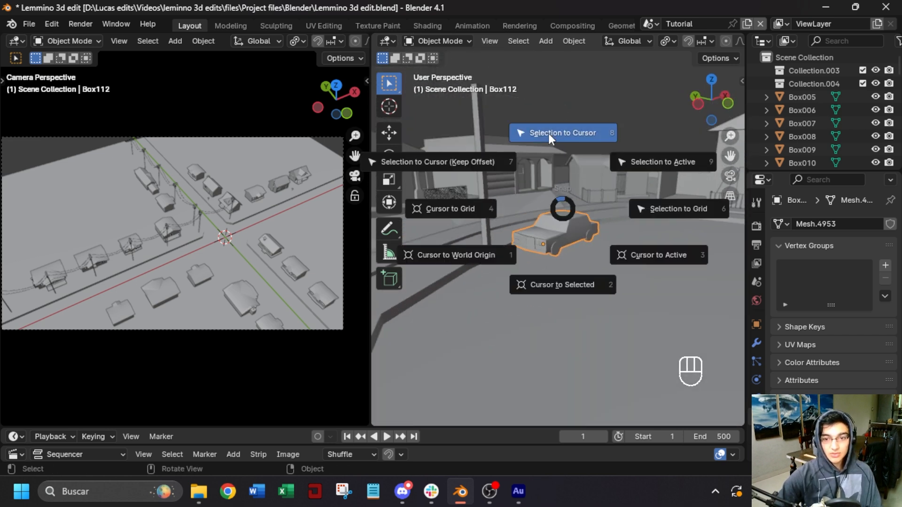
pyautogui.click(548, 134)
pyautogui.press('KP_Decimal')
# In top view, move the car about 0.121 m along X and 0.226 m along Y, beside the corner house.
pyautogui.press('KP_7')
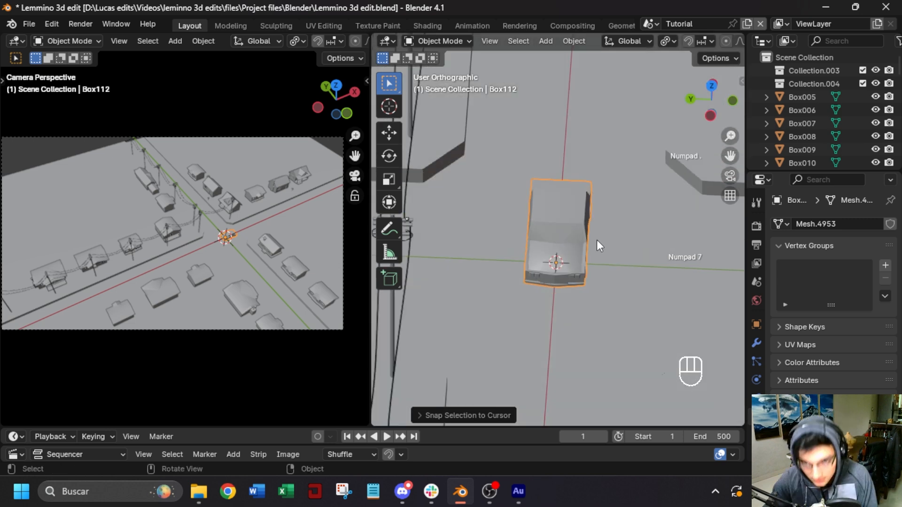
pyautogui.scroll(-4, 597, 238)
pyautogui.keyDown('shift'); pyautogui.moveTo(629, 177); pyautogui.dragTo(594, 225, button='middle'); pyautogui.keyUp('shift')
pyautogui.press('g')
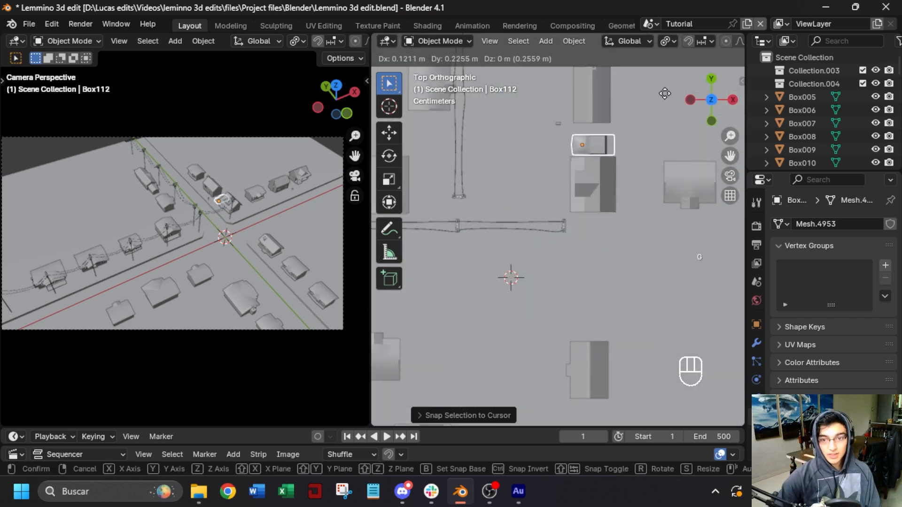
pyautogui.click(664, 94)
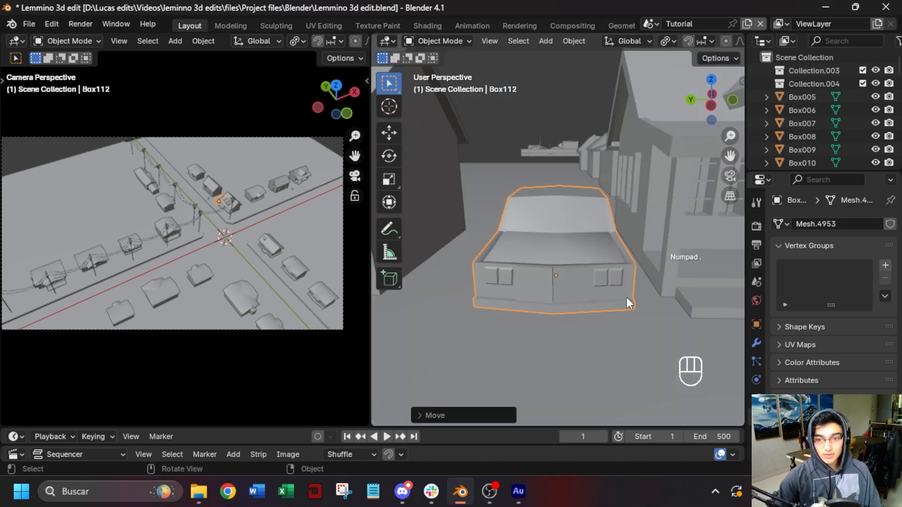
# Adjust the car's height along Z and scale it down to suit the neighbouring house.
pyautogui.moveTo(627, 298); pyautogui.dragTo(681, 278, button='middle')
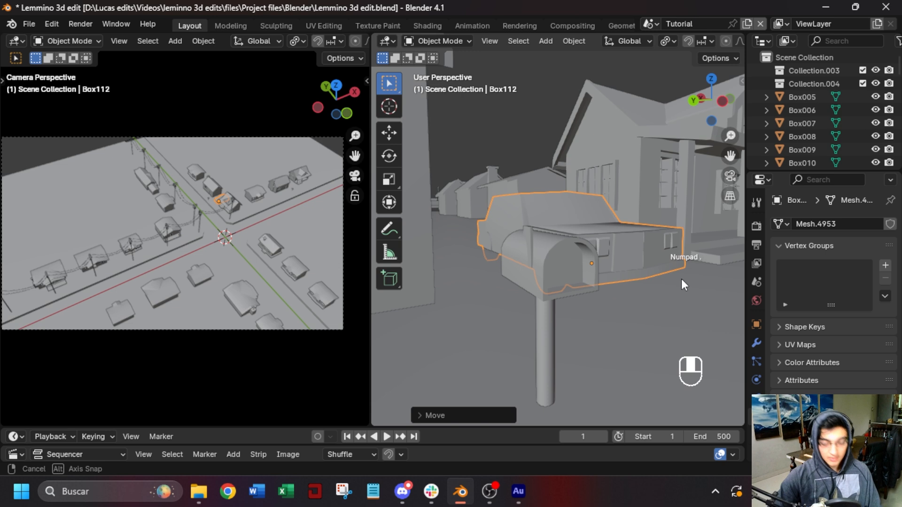
pyautogui.press('g')
pyautogui.press('z')
pyautogui.click(696, 275)
pyautogui.moveTo(693, 273); pyautogui.dragTo(614, 238, button='middle')
pyautogui.press('s')
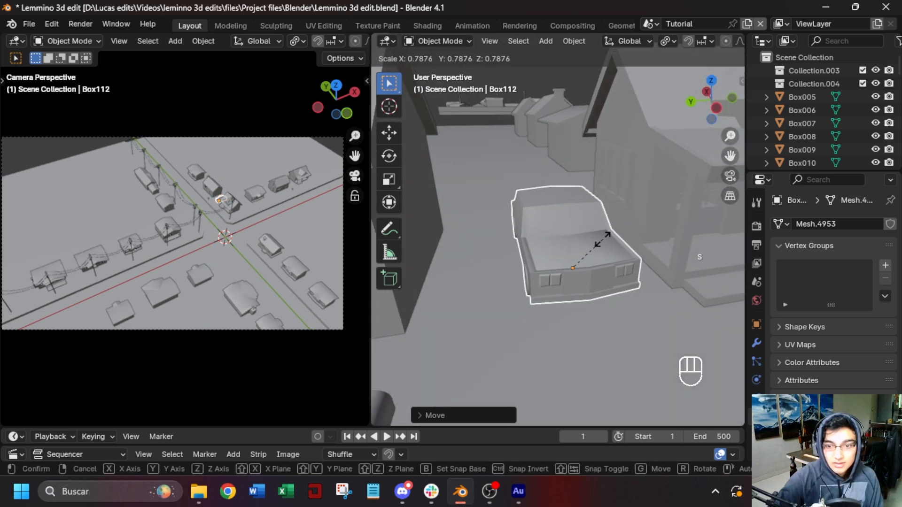
pyautogui.click(601, 242)
# Set the resized car on the ground along Z and shift it slightly along X beside the house.
pyautogui.scroll(5, 601, 242)
pyautogui.moveTo(598, 252); pyautogui.dragTo(595, 283, button='middle')
pyautogui.press('g')
pyautogui.press('z')
pyautogui.click(649, 214)
pyautogui.press('g')
pyautogui.press('y')
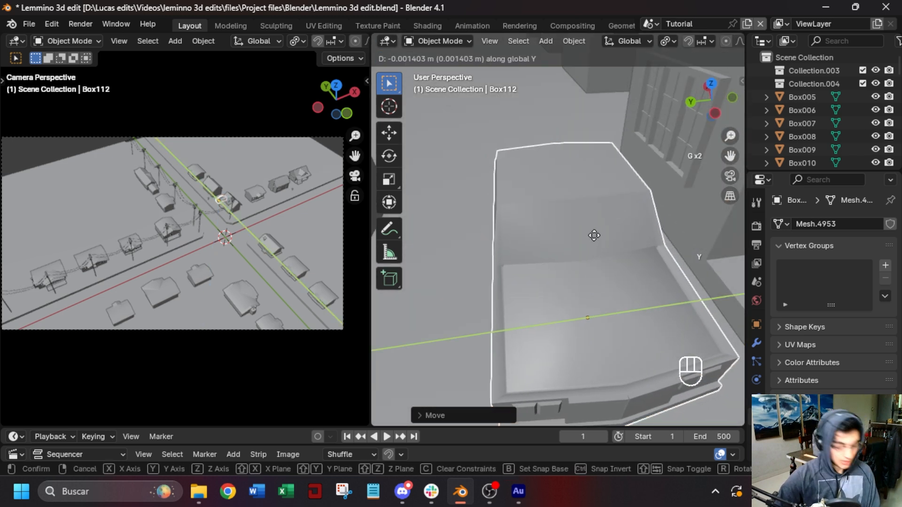
pyautogui.press('x')
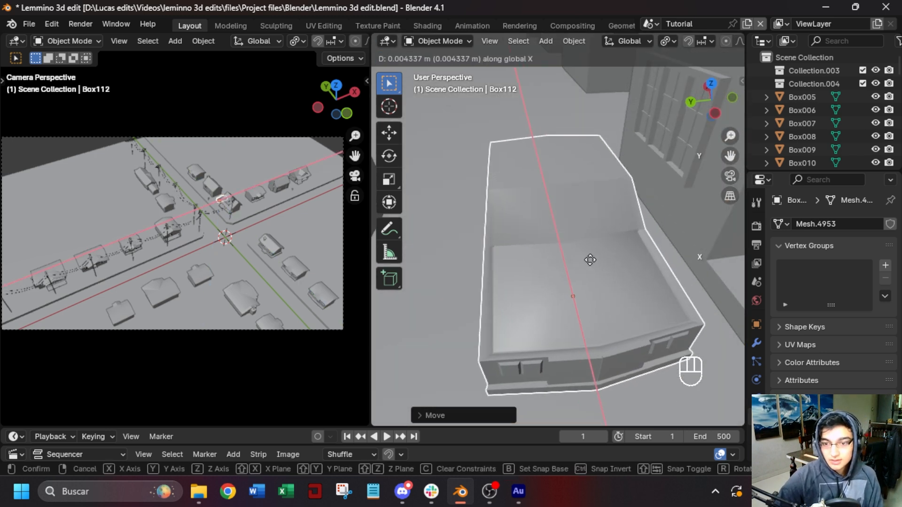
pyautogui.click(600, 259)
# Examine the corner house's porch and the street edge from several angles.
pyautogui.scroll(-5, 598, 260)
pyautogui.moveTo(599, 260)
pyautogui.mouseDown(button='middle')
pyautogui.moveTo(662, 220)
pyautogui.moveTo(604, 273)
pyautogui.moveTo(644, 266)
pyautogui.moveTo(588, 259)
pyautogui.mouseUp(button='middle')
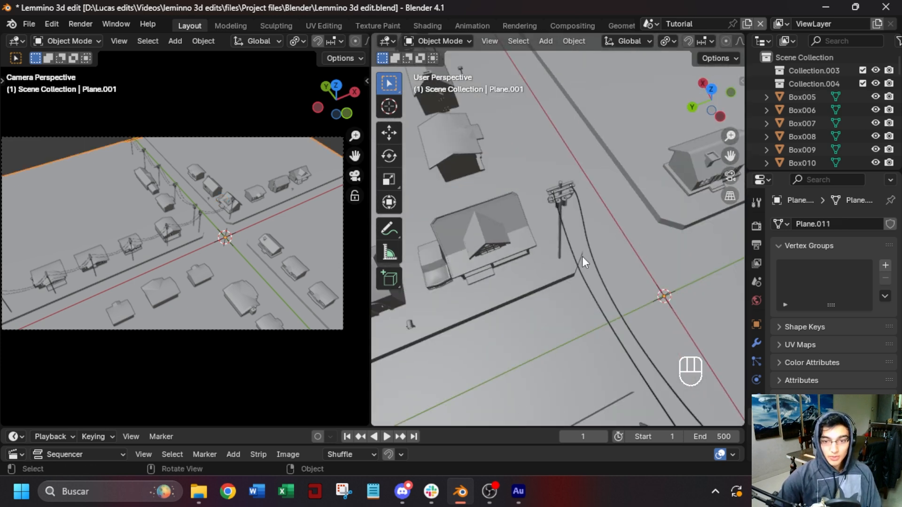
pyautogui.moveTo(475, 290); pyautogui.dragTo(511, 203, button='middle')
pyautogui.scroll(5, 501, 237)
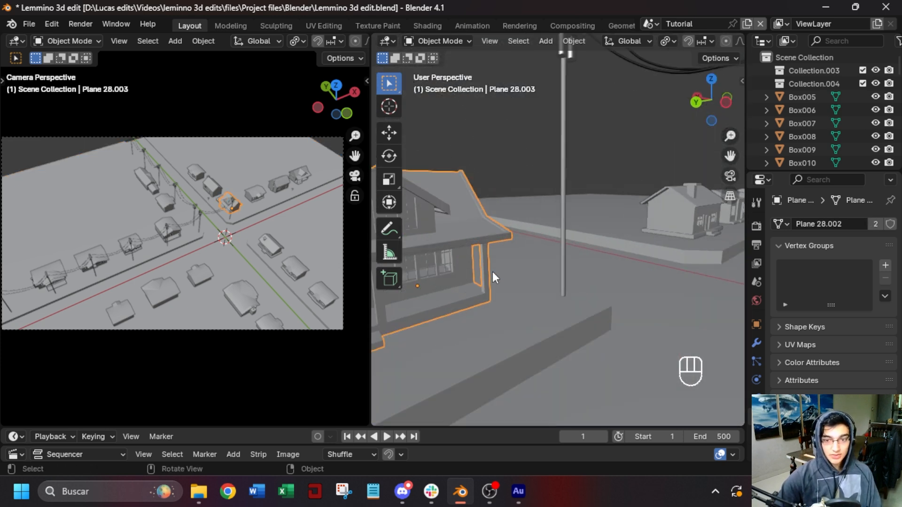
pyautogui.keyDown('shift'); pyautogui.moveTo(425, 235); pyautogui.dragTo(605, 169, button='middle'); pyautogui.keyUp('shift')
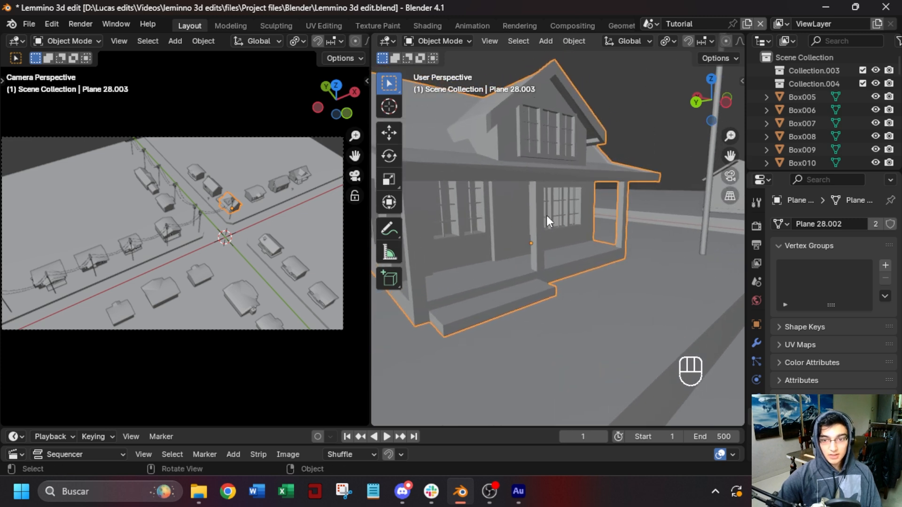
pyautogui.scroll(-6, 548, 217)
pyautogui.moveTo(556, 223); pyautogui.dragTo(546, 308, button='middle')
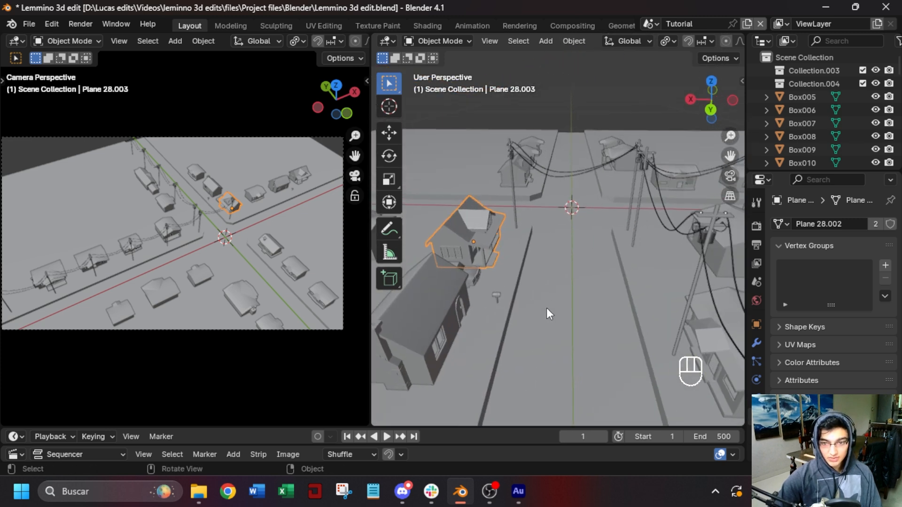
# Import the Iv Pole Walking.fbx character into the neighbourhood scene.
pyautogui.moveTo(625, 282); pyautogui.dragTo(404, 264, button='middle')
pyautogui.click(29, 24)
pyautogui.moveTo(78, 210)
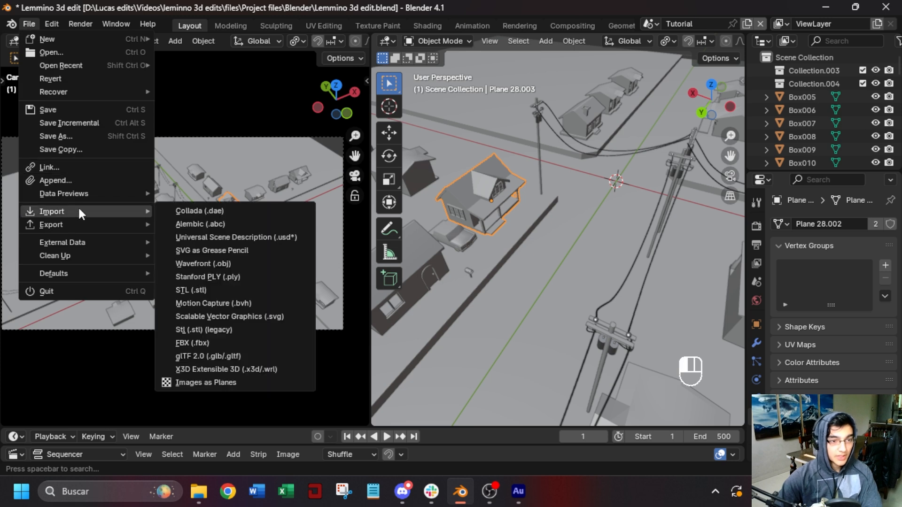
pyautogui.click(209, 343)
pyautogui.click(547, 228)
pyautogui.click(667, 413)
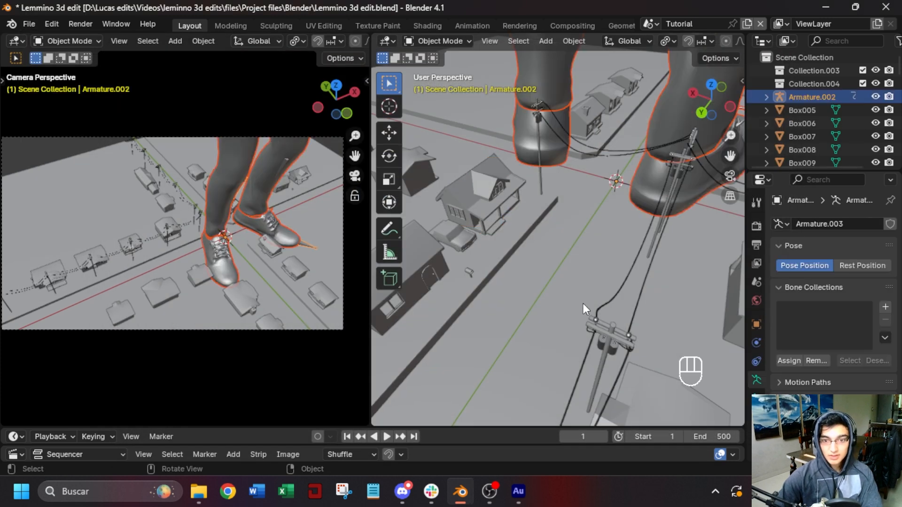
# Scale the oversized imported character down to match the size of the surrounding houses.
pyautogui.scroll(-8, 583, 301)
pyautogui.press('s')
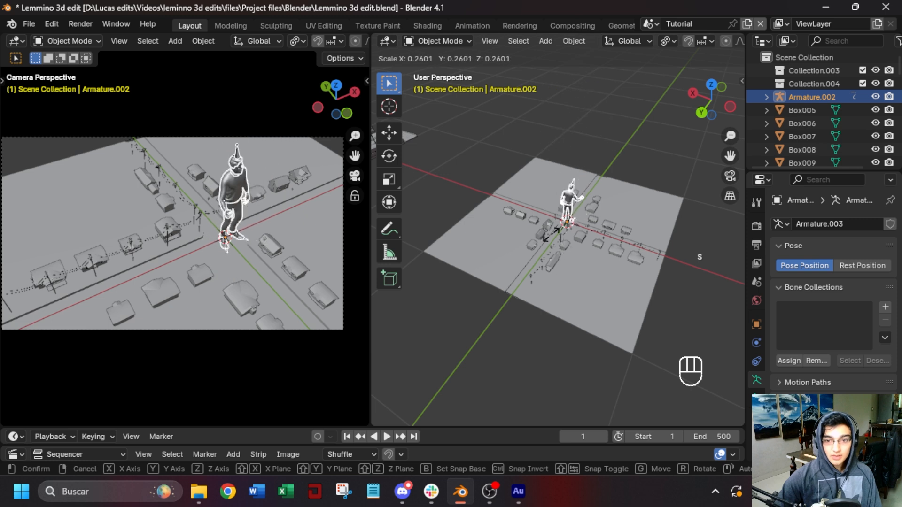
pyautogui.click(561, 229)
pyautogui.press('KP_Decimal')
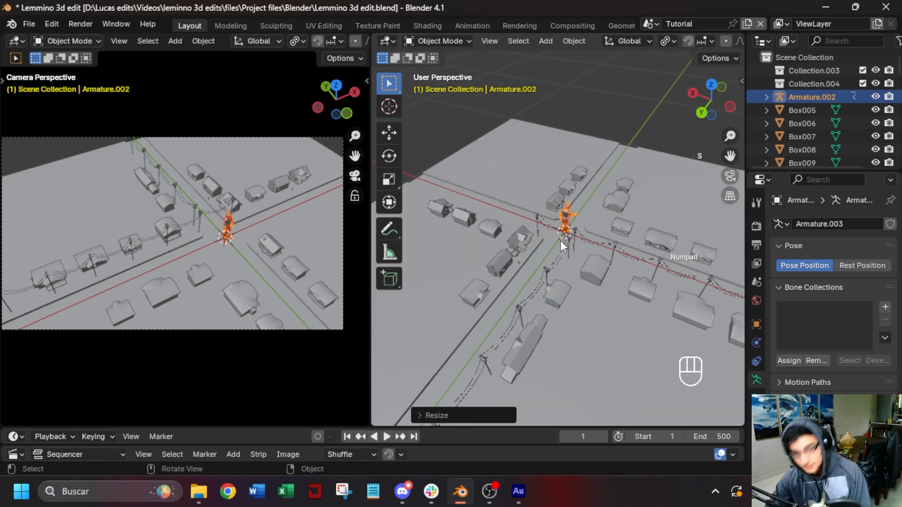
pyautogui.moveTo(560, 241); pyautogui.dragTo(626, 220, button='middle')
pyautogui.press('s')
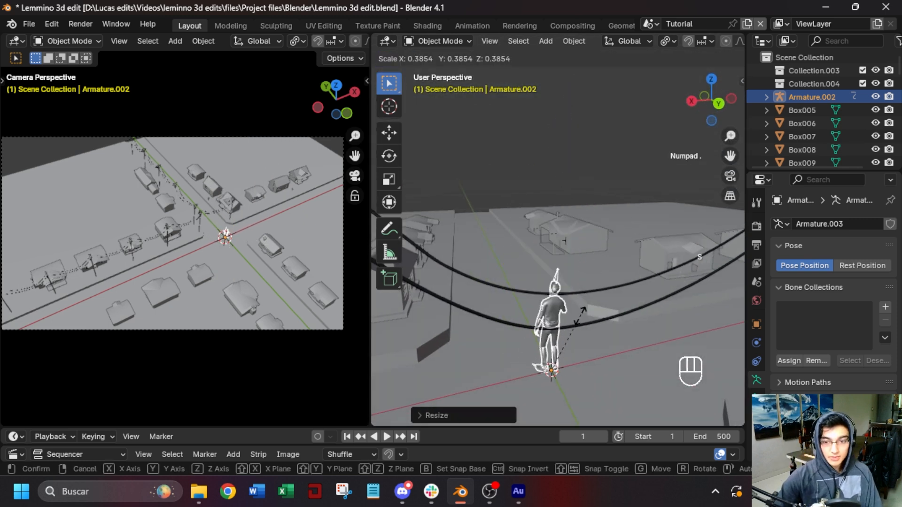
pyautogui.click(558, 348)
# Move the character along Y to about 0.192 m, out of the intersection and down the street.
pyautogui.moveTo(514, 351); pyautogui.dragTo(397, 348, button='middle')
pyautogui.press('g')
pyautogui.click(503, 360)
pyautogui.moveTo(503, 360); pyautogui.dragTo(426, 329, button='middle')
pyautogui.press('g')
pyautogui.press('y')
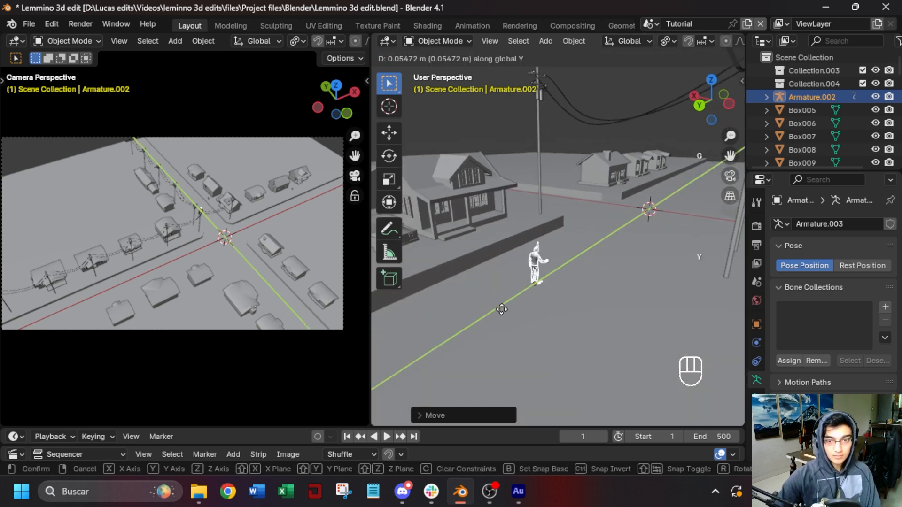
pyautogui.click(505, 315)
pyautogui.moveTo(578, 292); pyautogui.dragTo(537, 247, button='middle')
pyautogui.press('g')
pyautogui.press('y')
pyautogui.click(556, 339)
# Set the character's feet on the street along Z and check its transform values.
pyautogui.press('KP_Decimal')
pyautogui.keyDown('shift'); pyautogui.moveTo(576, 357); pyautogui.dragTo(580, 256, button='middle'); pyautogui.keyUp('shift')
pyautogui.press('g')
pyautogui.press('z')
pyautogui.click(567, 372)
pyautogui.keyDown('shift'); pyautogui.moveTo(567, 395); pyautogui.dragTo(575, 253, button='middle'); pyautogui.keyUp('shift')
pyautogui.click(742, 81)
pyautogui.click(737, 83)
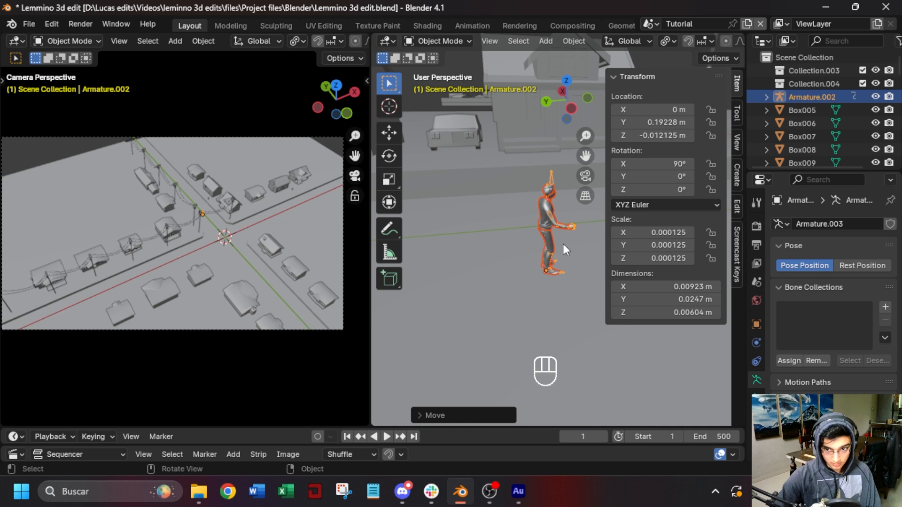
pyautogui.moveTo(558, 239); pyautogui.dragTo(559, 221, button='middle')
pyautogui.press('n')
# Rotate the character about Z so that it faces across the street.
pyautogui.press('r')
pyautogui.press('z')
pyautogui.rightClick(551, 176)
pyautogui.press('r')
pyautogui.press('z')
pyautogui.click(585, 200)
pyautogui.moveTo(585, 249); pyautogui.dragTo(693, 258, button='middle')
pyautogui.press('r')
pyautogui.press('z')
pyautogui.click(554, 294)
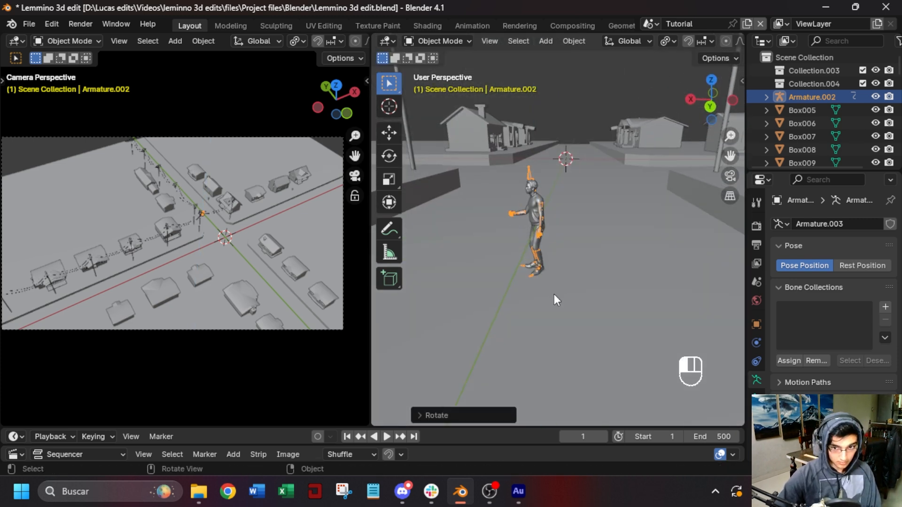
# Enlarge the timeline, delete all of the character's animation keyframes, and restore the timeline's size.
pyautogui.moveTo(377, 426); pyautogui.dragTo(410, 207)
pyautogui.scroll(-3, 285, 353)
pyautogui.scroll(3, 285, 353)
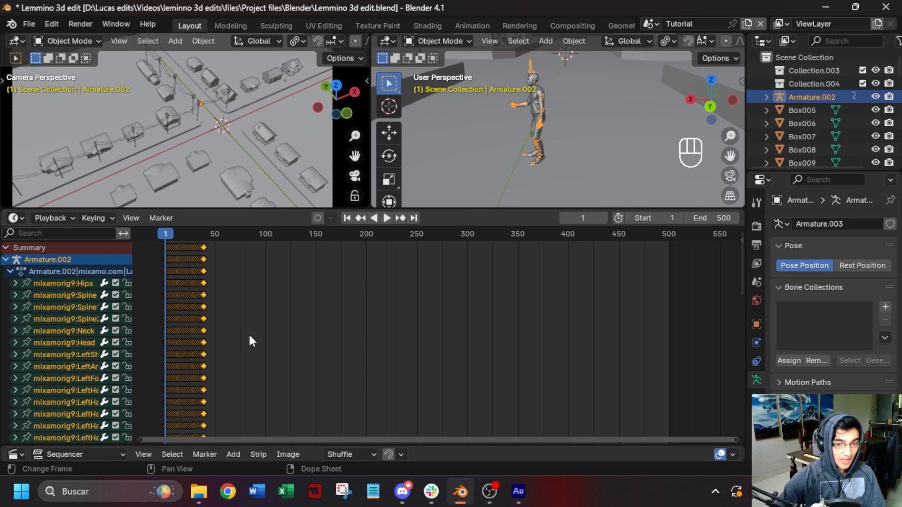
pyautogui.press('Delete')
pyautogui.moveTo(446, 208); pyautogui.dragTo(415, 435)
pyautogui.moveTo(506, 266); pyautogui.dragTo(453, 240, button='middle')
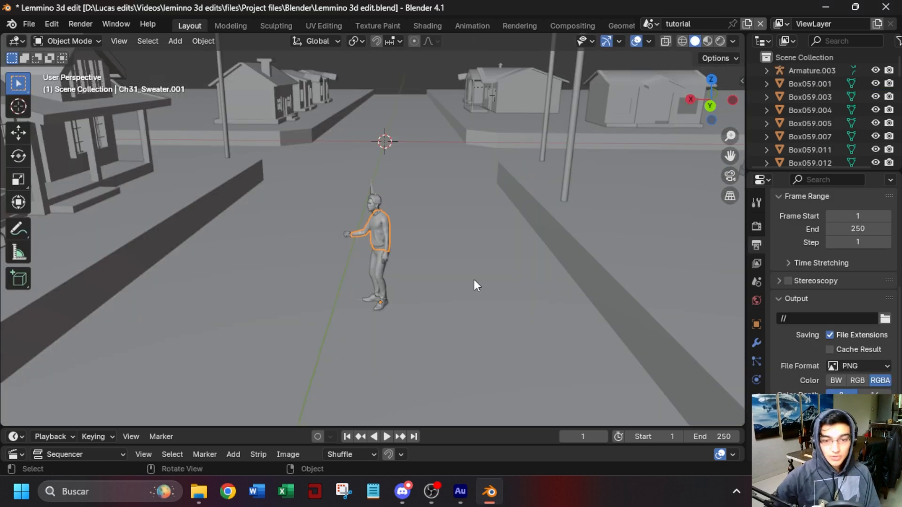
# Import the Standing Idle.fbx character from the 3d assets folder.
pyautogui.hotkey('shift', 'a')
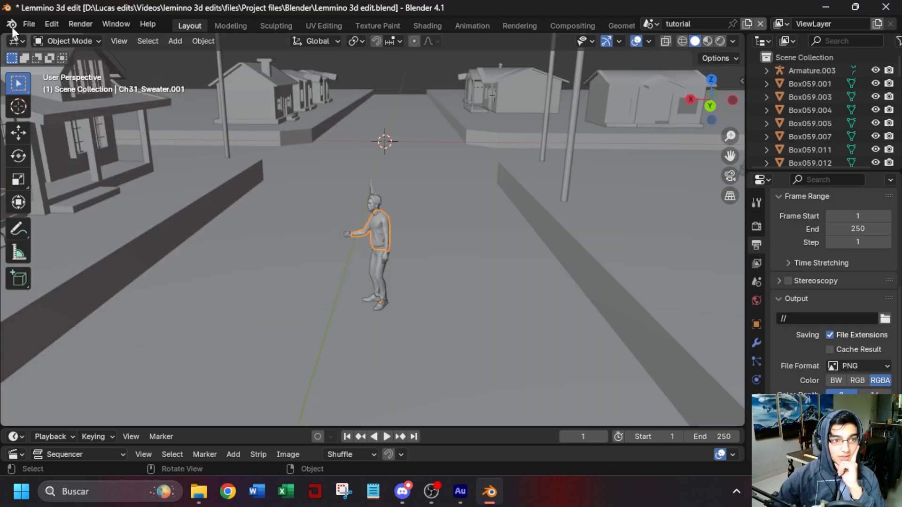
pyautogui.click(28, 24)
pyautogui.moveTo(68, 213)
pyautogui.click(202, 343)
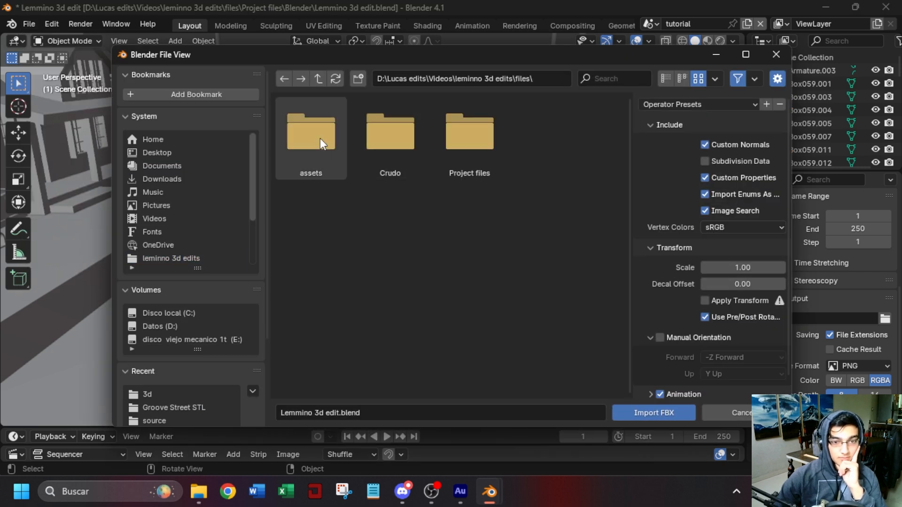
pyautogui.click(314, 328)
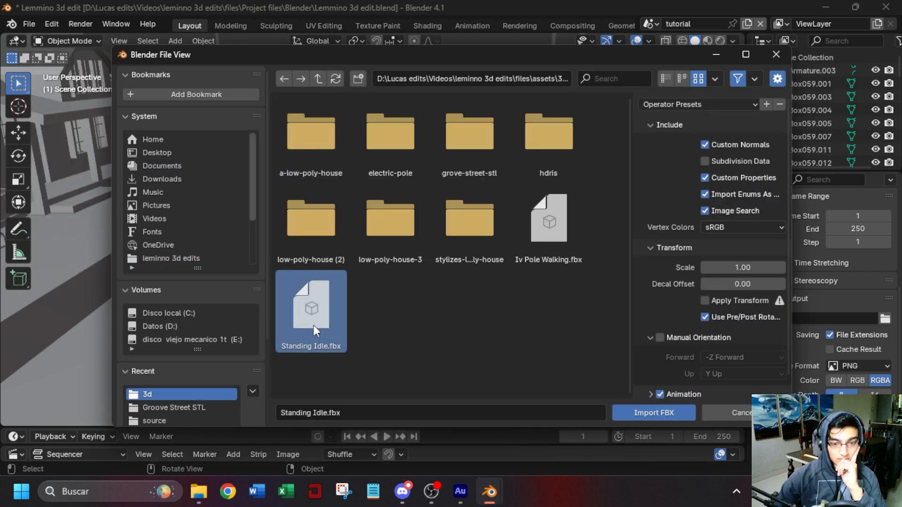
pyautogui.click(653, 413)
# Scale the standing character down and move it along Y close to the walking character.
pyautogui.scroll(-3, 473, 171)
pyautogui.press('s')
pyautogui.click(378, 197)
pyautogui.moveTo(394, 427); pyautogui.dragTo(437, 426)
pyautogui.press('g')
pyautogui.press('y')
pyautogui.click(376, 319)
pyautogui.press('KP_Decimal')
pyautogui.moveTo(436, 257); pyautogui.dragTo(363, 270, button='middle')
pyautogui.press('g')
pyautogui.press('y')
pyautogui.click(564, 278)
# Adjust the standing character's height along Z and scale it to match the walking character.
pyautogui.moveTo(564, 278); pyautogui.dragTo(582, 281, button='middle')
pyautogui.press('g')
pyautogui.press('z')
pyautogui.click(586, 329)
pyautogui.moveTo(586, 329); pyautogui.dragTo(578, 279, button='middle')
pyautogui.press('s')
pyautogui.click(545, 273)
pyautogui.moveTo(518, 268); pyautogui.dragTo(404, 210, button='middle')
pyautogui.press('g')
pyautogui.press('z')
pyautogui.click(428, 155)
# In top view, move the standing character into the corner house and adjust its height along Z.
pyautogui.moveTo(429, 155); pyautogui.dragTo(423, 228, button='middle')
pyautogui.press('KP_7')
pyautogui.scroll(-3, 441, 205)
pyautogui.keyDown('shift'); pyautogui.moveTo(503, 266); pyautogui.dragTo(435, 173, button='middle'); pyautogui.keyUp('shift')
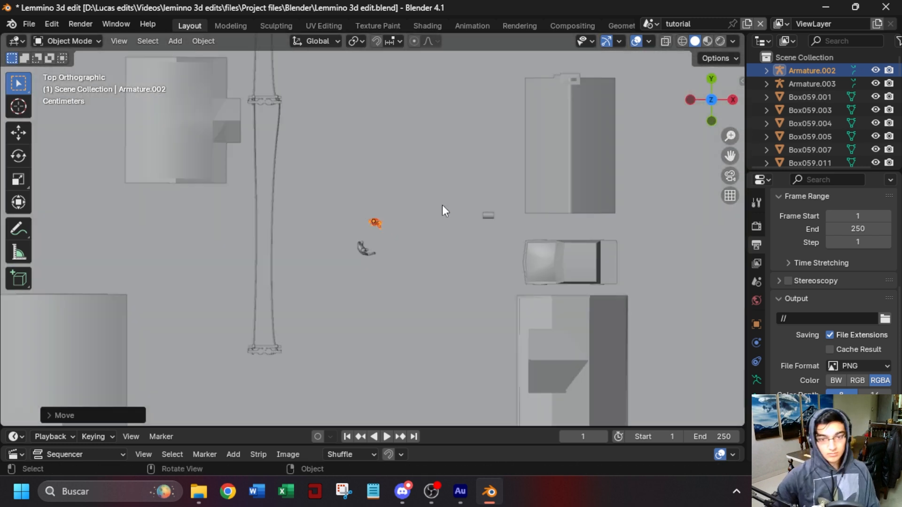
pyautogui.press('g')
pyautogui.click(625, 343)
pyautogui.scroll(2, 610, 352)
pyautogui.moveTo(610, 352); pyautogui.dragTo(744, 222, button='middle')
pyautogui.press('g')
pyautogui.press('z')
pyautogui.click(416, 134)
# Rotate the standing character about Z to face the house window and adjust its scale.
pyautogui.moveTo(416, 134); pyautogui.dragTo(629, 264, button='middle')
pyautogui.press('r')
pyautogui.press('z')
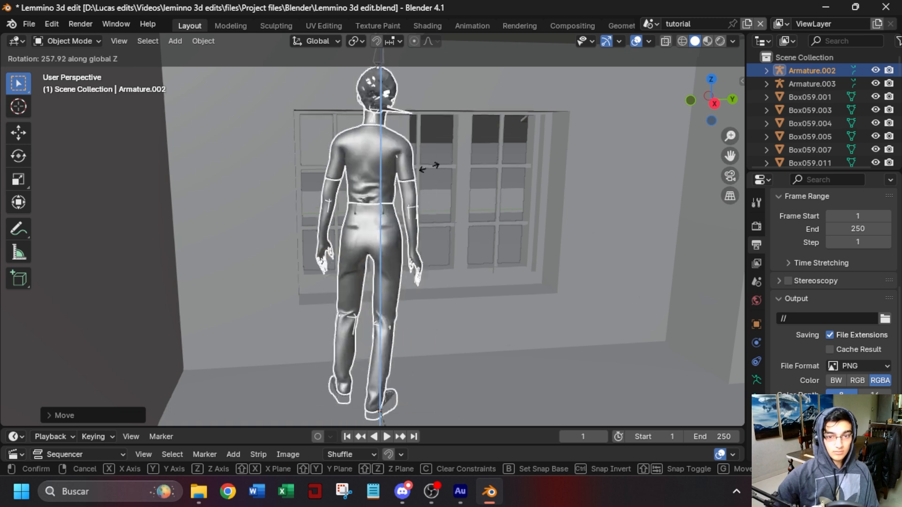
pyautogui.click(442, 286)
pyautogui.keyDown('shift'); pyautogui.moveTo(469, 230); pyautogui.dragTo(494, 215, button='middle'); pyautogui.keyUp('shift')
pyautogui.press('s')
pyautogui.click(435, 238)
# Fine-tune the standing character's position along Z and X so that it stands just behind the window.
pyautogui.press('g')
pyautogui.press('z')
pyautogui.click(436, 238)
pyautogui.press('g')
pyautogui.press('x')
pyautogui.click(436, 238)
pyautogui.moveTo(435, 239); pyautogui.dragTo(442, 275, button='middle')
pyautogui.scroll(-10, 457, 170)
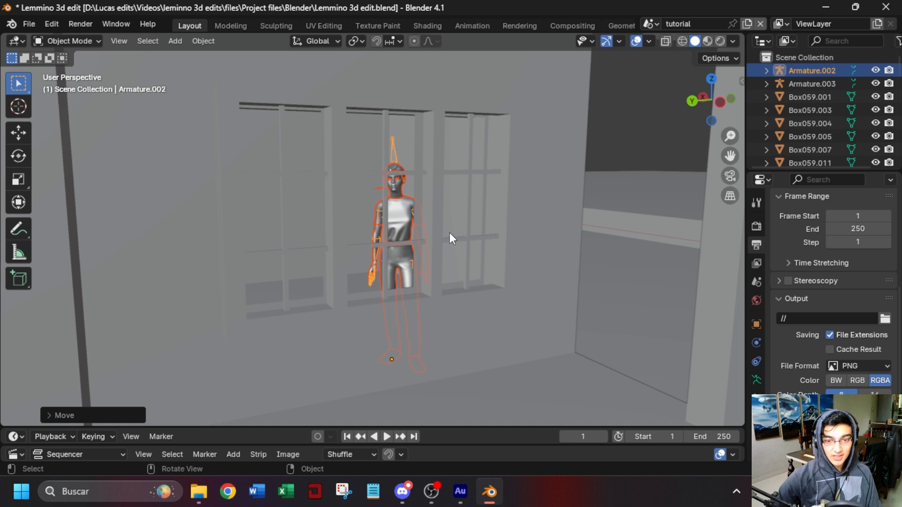
pyautogui.scroll(-5, 405, 219)
pyautogui.moveTo(404, 218); pyautogui.dragTo(337, 201, button='middle')
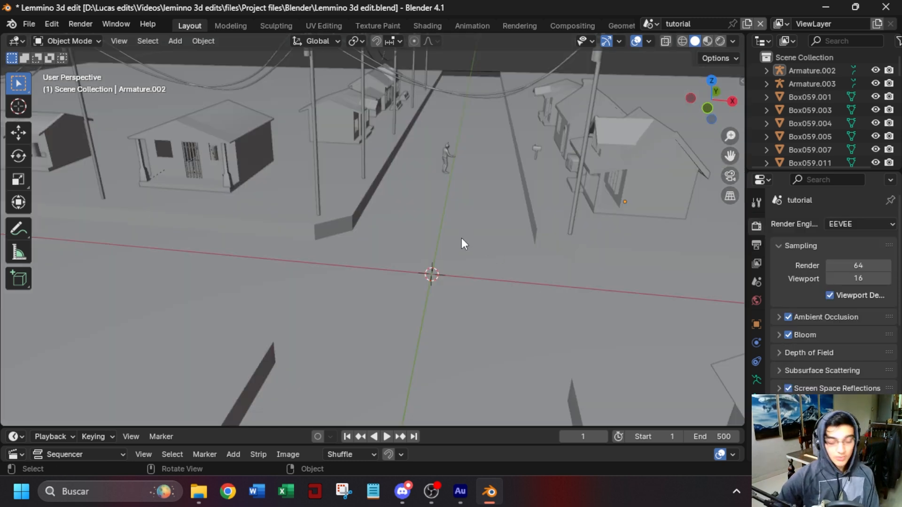
# Add a cylinder at the street intersection, scale it down and raise it onto the ground.
pyautogui.hotkey('shift', 'a')
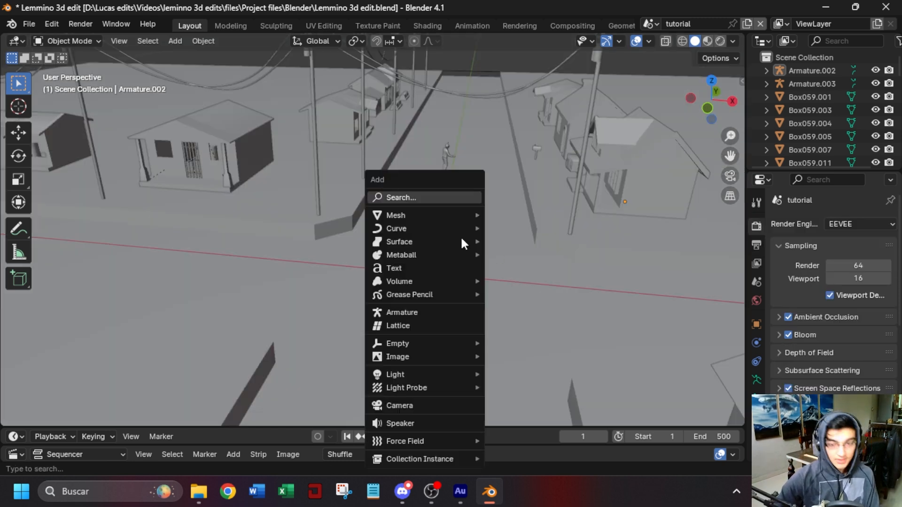
pyautogui.moveTo(477, 216)
pyautogui.click(538, 281)
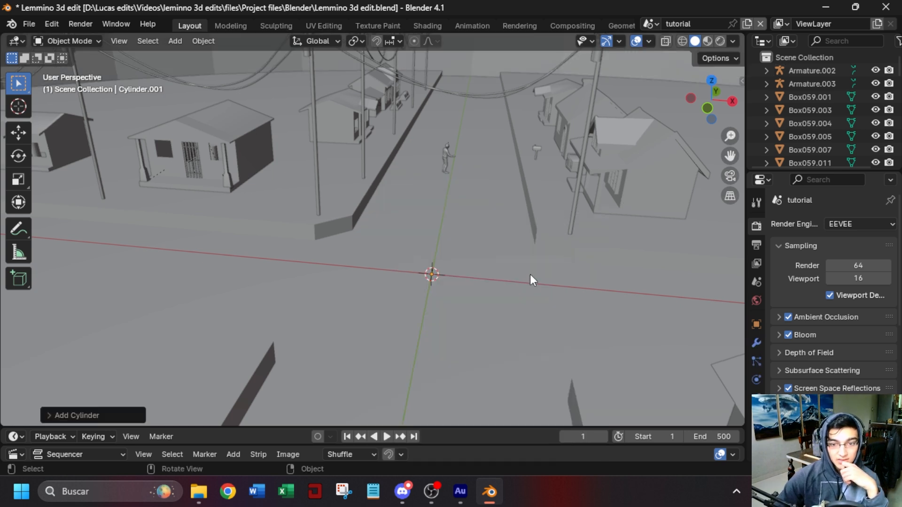
pyautogui.scroll(-8, 540, 211)
pyautogui.press('s')
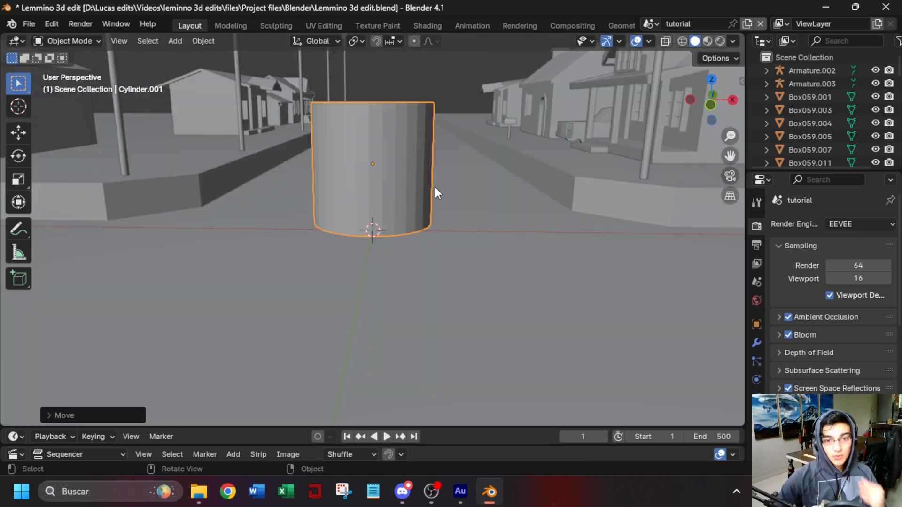
pyautogui.moveTo(435, 193); pyautogui.dragTo(425, 139, button='middle')
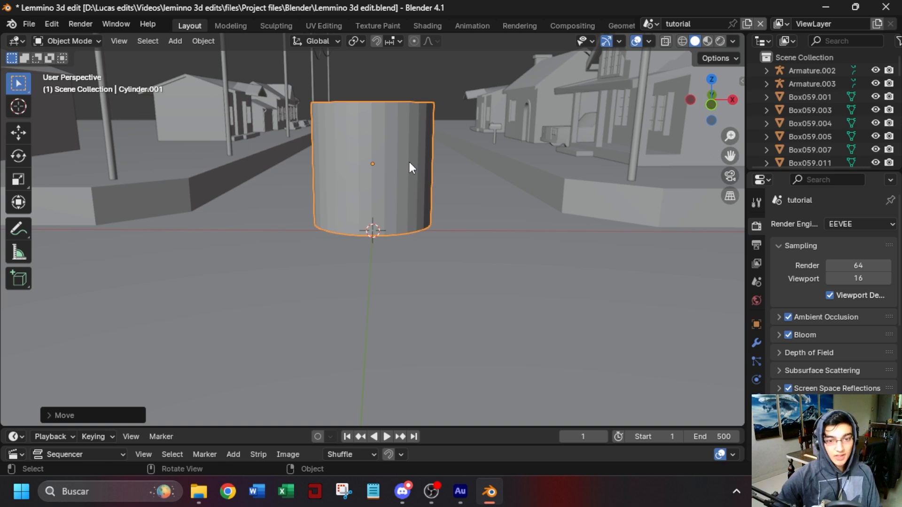
# Stretch the cylinder along Z and scale it down uniformly into a slim column.
pyautogui.press('s')
pyautogui.press('z')
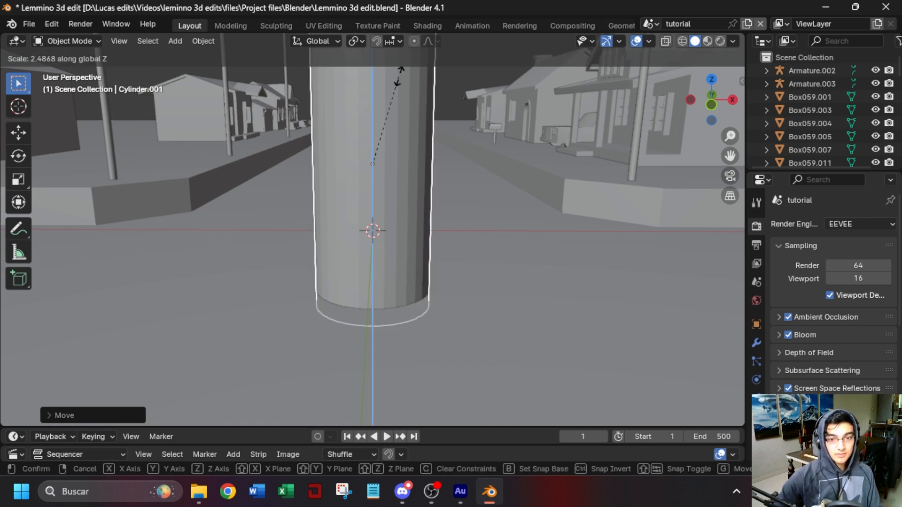
pyautogui.click(459, 151)
pyautogui.press('s')
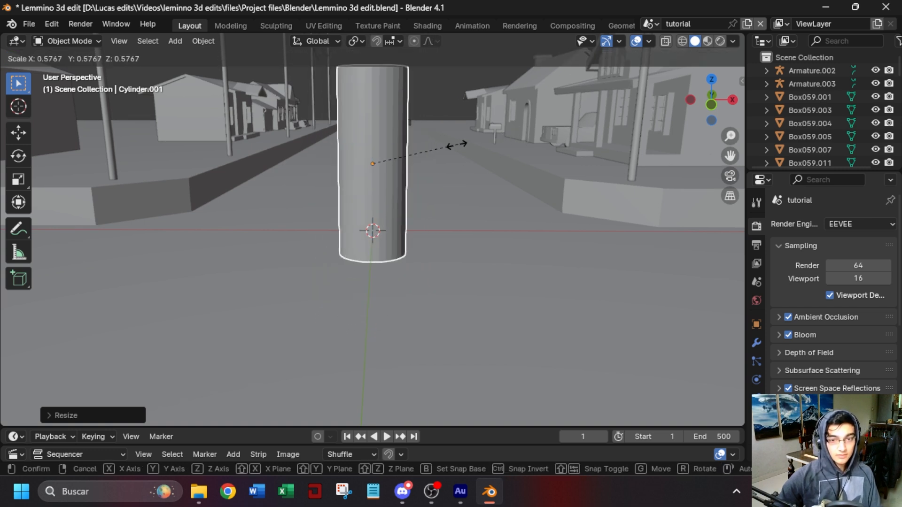
pyautogui.click(427, 146)
pyautogui.scroll(2, 434, 158)
pyautogui.keyDown('shift'); pyautogui.moveTo(434, 158); pyautogui.dragTo(428, 249, button='middle'); pyautogui.keyUp('shift')
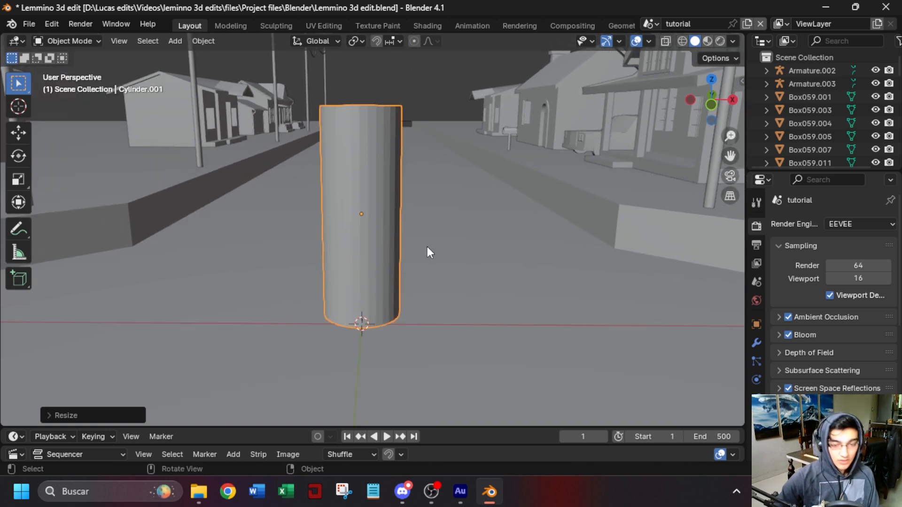
# Apply the cylinder's object transforms at its current size and position.
pyautogui.hotkey('ctrl', 'a')
pyautogui.click(391, 284)
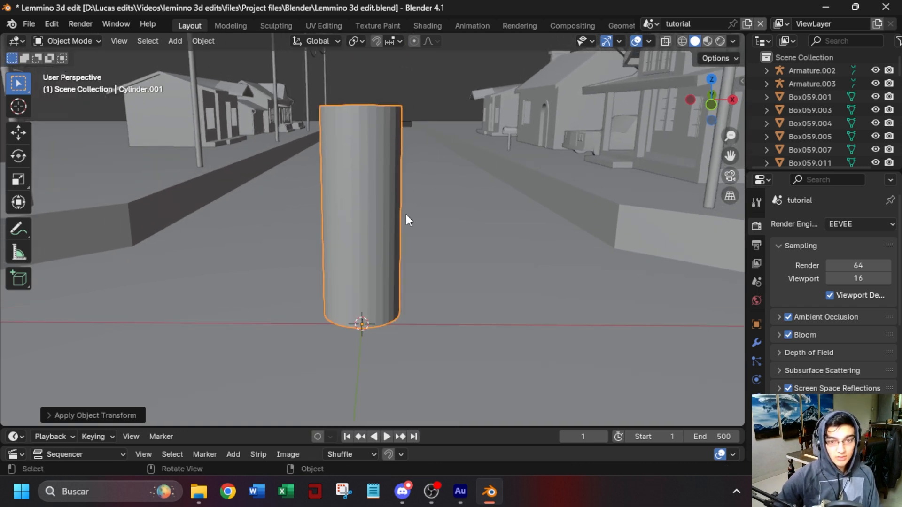
pyautogui.moveTo(405, 195); pyautogui.dragTo(411, 233, button='middle')
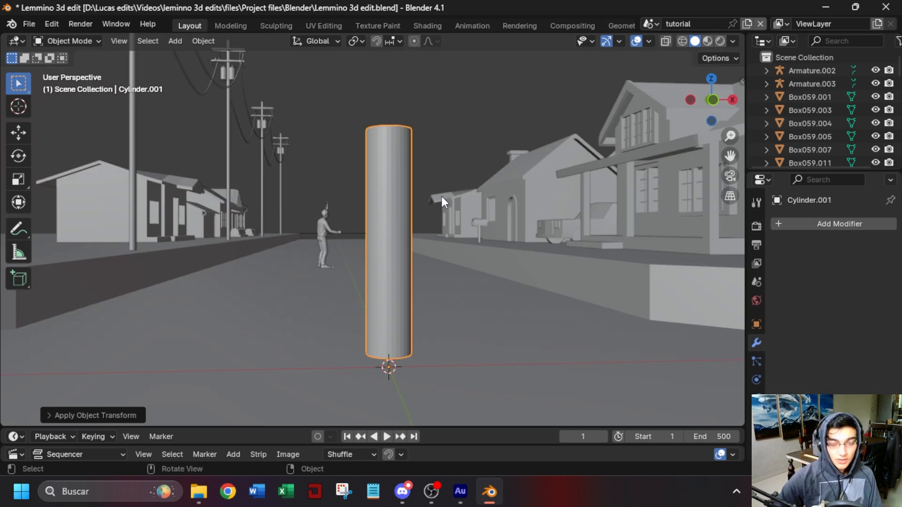
# Isolate the cylinder in Edit Mode and select the edge loop around its top face.
pyautogui.press('Tab')
pyautogui.press('KP_Divide')
pyautogui.press('2')
pyautogui.hotkey('alt', 'a')
pyautogui.keyDown('alt'); pyautogui.click(411, 149); pyautogui.keyUp('alt')
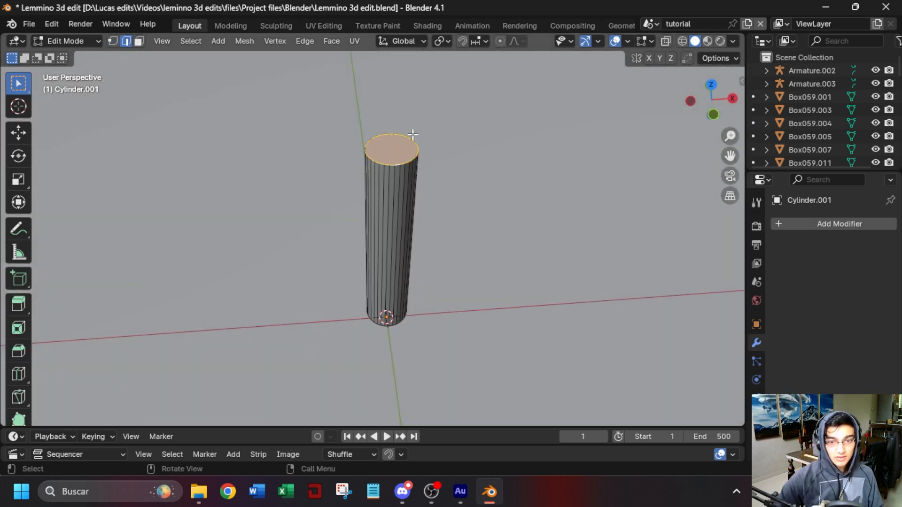
# Add the bottom rim to the selected top rim of the cylinder and bevel both by about 0.00075 m with one segment.
pyautogui.moveTo(377, 233); pyautogui.dragTo(399, 141, button='middle')
pyautogui.keyDown('alt'); pyautogui.keyDown('shift'); pyautogui.click(398, 335); pyautogui.keyUp('shift'); pyautogui.keyUp('alt')
pyautogui.moveTo(398, 334); pyautogui.dragTo(402, 223, button='middle')
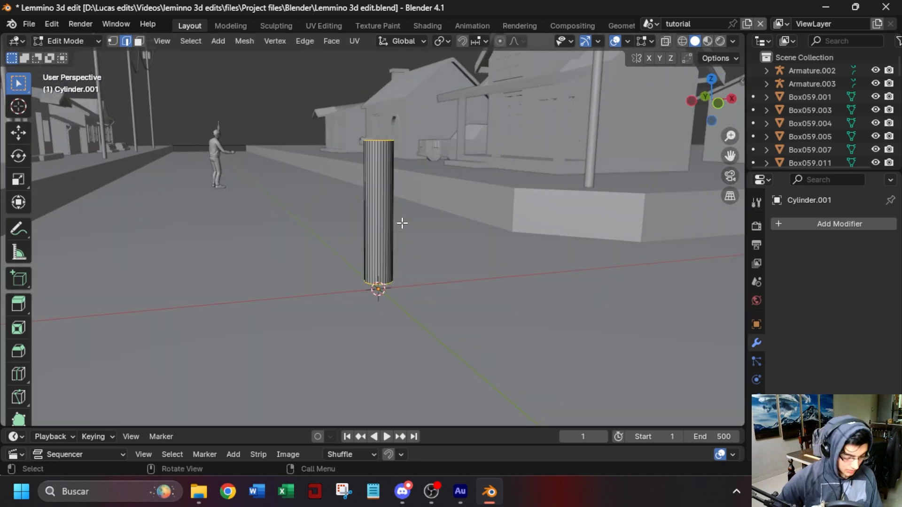
pyautogui.hotkey('ctrl', 'b')
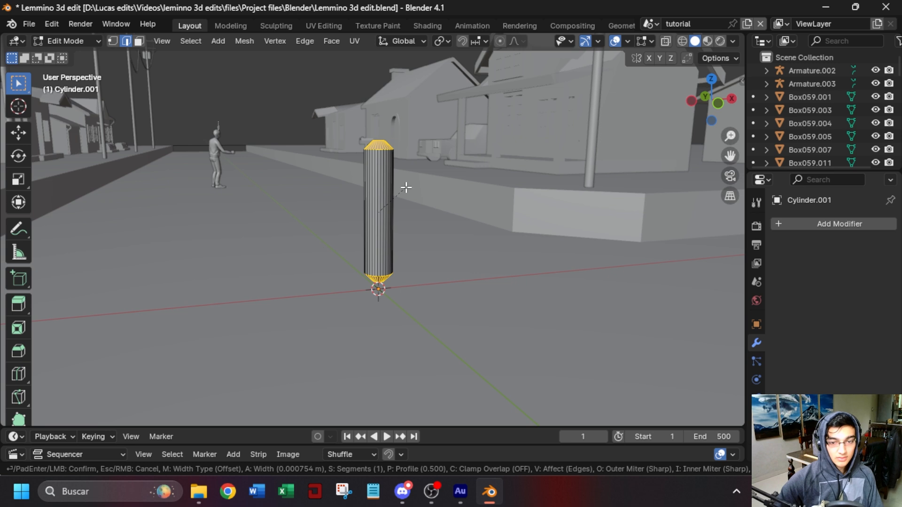
pyautogui.click(406, 187)
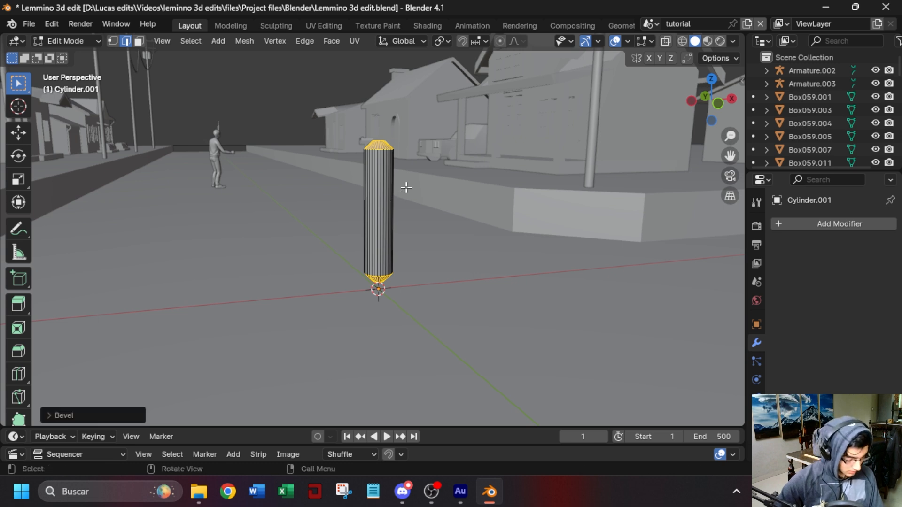
# Return to Object Mode and add a Subdivision Surface modifier to the cylinder.
pyautogui.press('Tab')
pyautogui.moveTo(406, 188); pyautogui.dragTo(437, 181, button='middle')
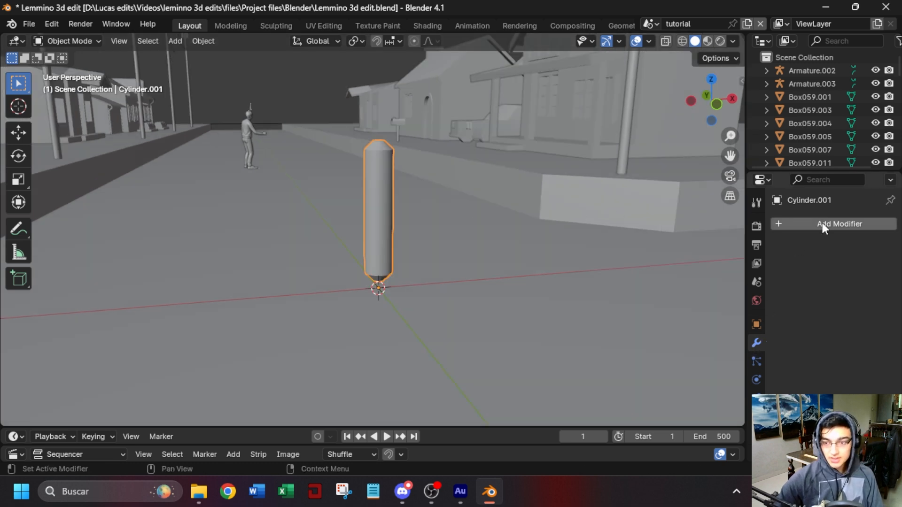
pyautogui.click(823, 223)
pyautogui.write('sub')
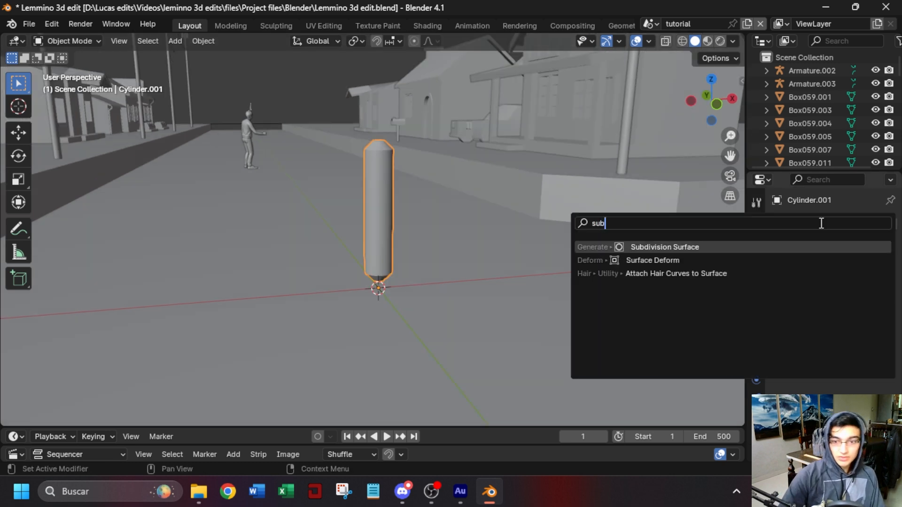
pyautogui.click(774, 248)
pyautogui.scroll(3, 448, 201)
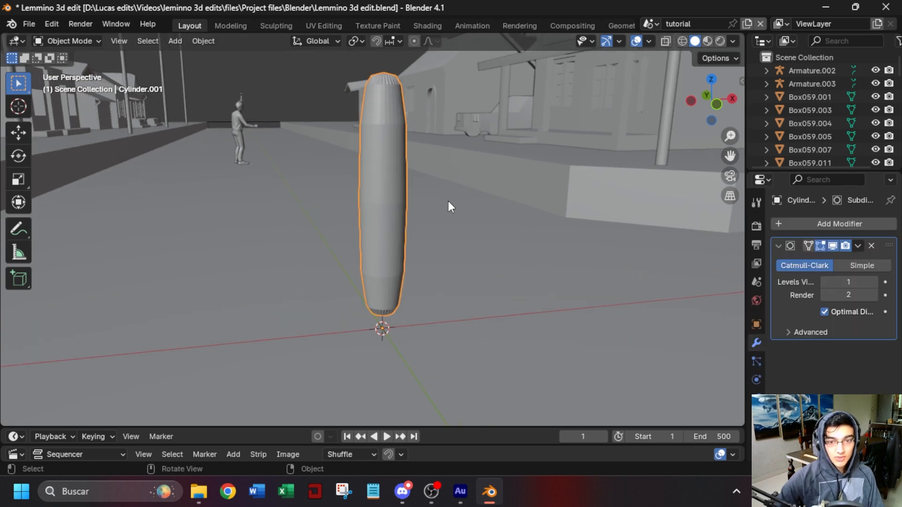
# Set the Subdivision Surface modifier's viewport level to 4.
pyautogui.moveTo(448, 201); pyautogui.dragTo(423, 187, button='middle')
pyautogui.click(874, 282)
pyautogui.click(874, 282)
pyautogui.click(874, 282)
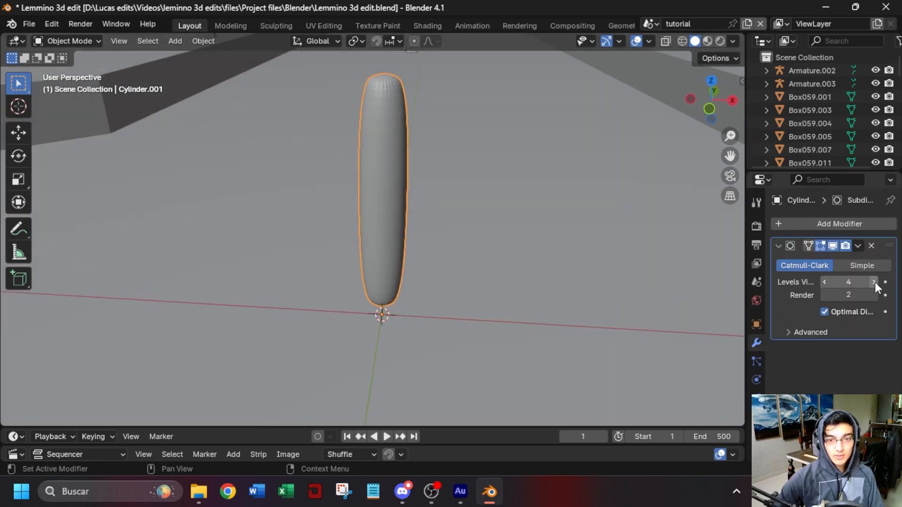
pyautogui.click(824, 283)
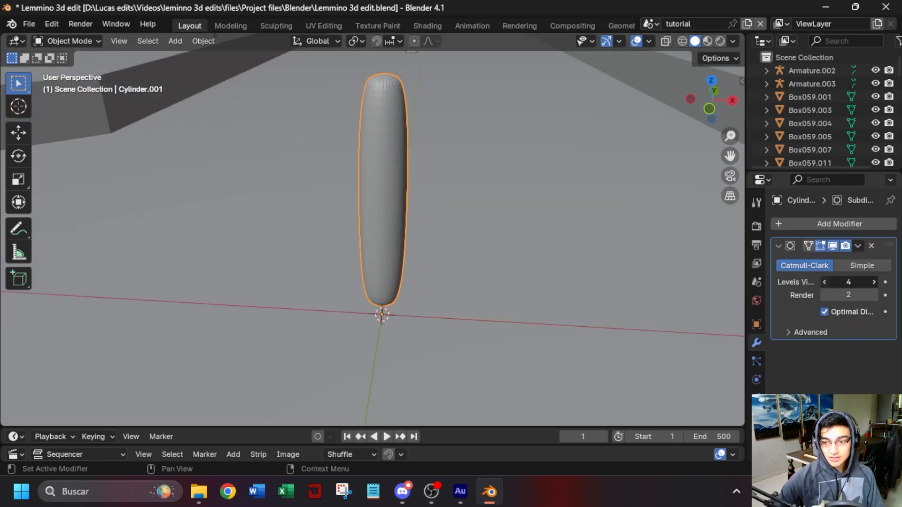
pyautogui.click(875, 285)
pyautogui.moveTo(676, 250); pyautogui.dragTo(782, 341, button='middle')
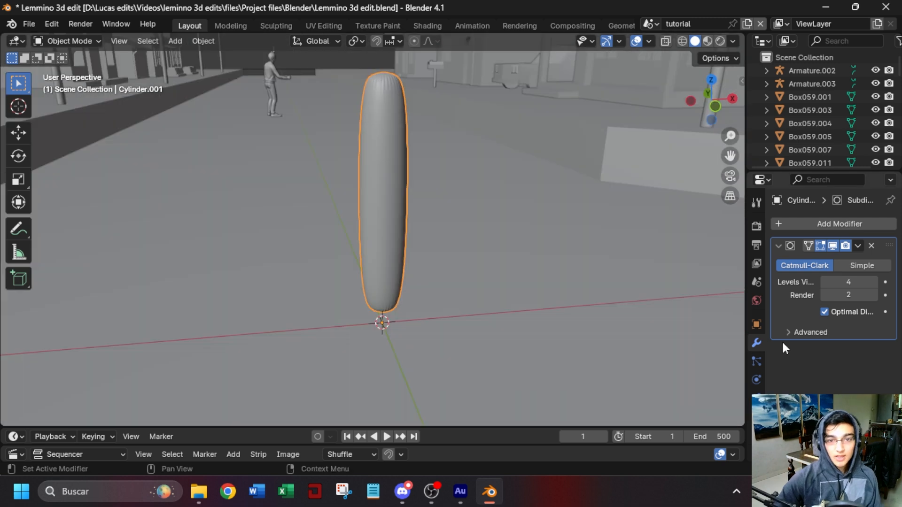
# Add a Bevel modifier to the cylinder and place it above the Subdivision Surface modifier.
pyautogui.click(825, 225)
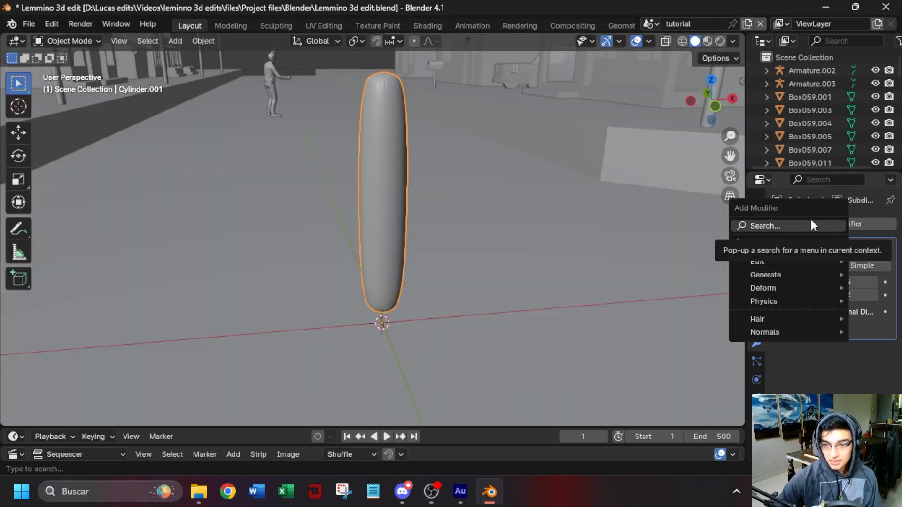
pyautogui.click(811, 224)
pyautogui.write('be')
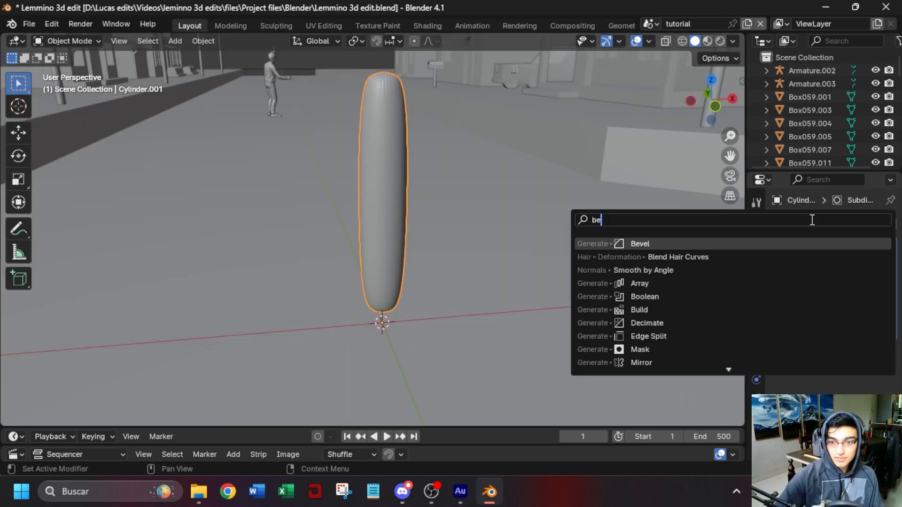
pyautogui.click(786, 245)
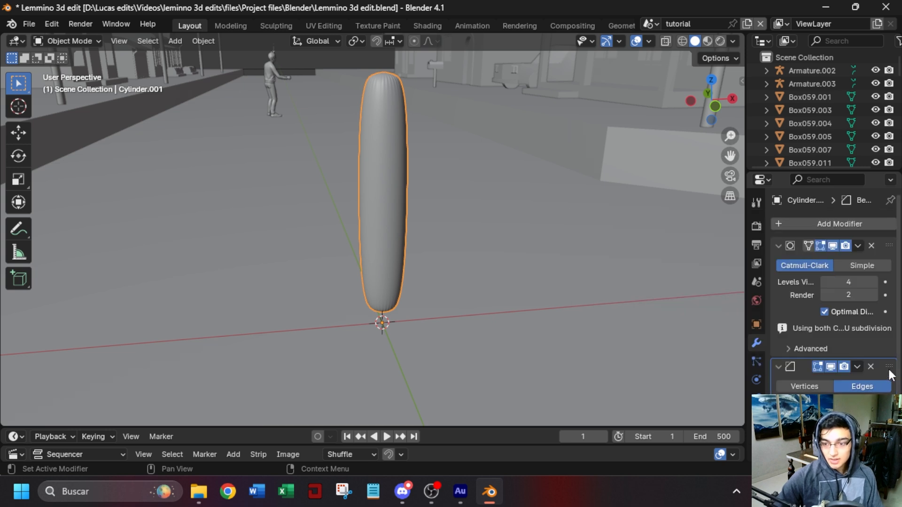
pyautogui.moveTo(889, 367); pyautogui.dragTo(866, 236)
pyautogui.scroll(-4, 829, 373)
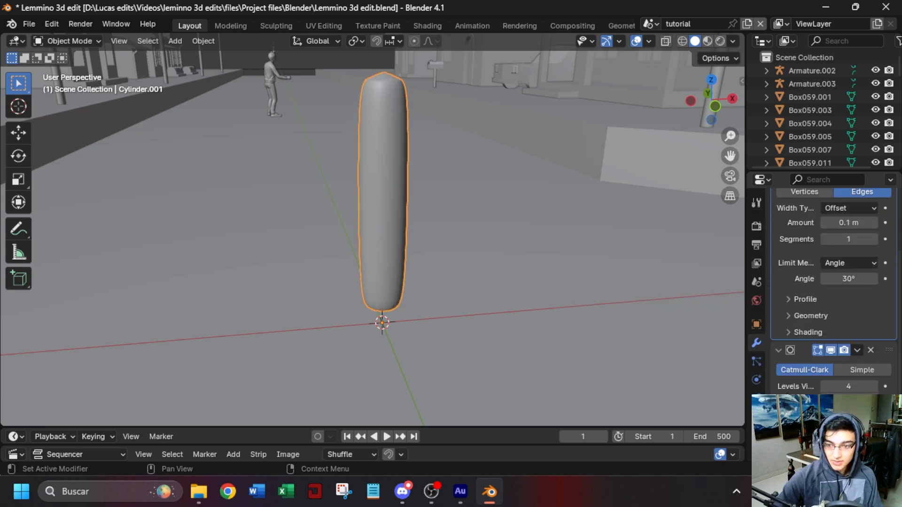
pyautogui.scroll(4, 830, 374)
# Set the Bevel modifier's segments to 4 and collapse the settings of both modifiers.
pyautogui.click(873, 314)
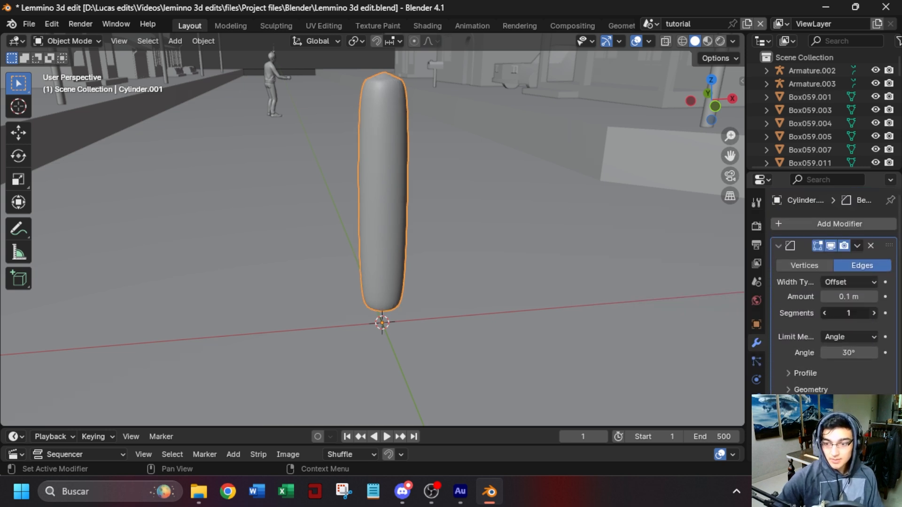
pyautogui.click(873, 314)
pyautogui.click(873, 314)
pyautogui.moveTo(470, 141); pyautogui.dragTo(414, 195, button='middle')
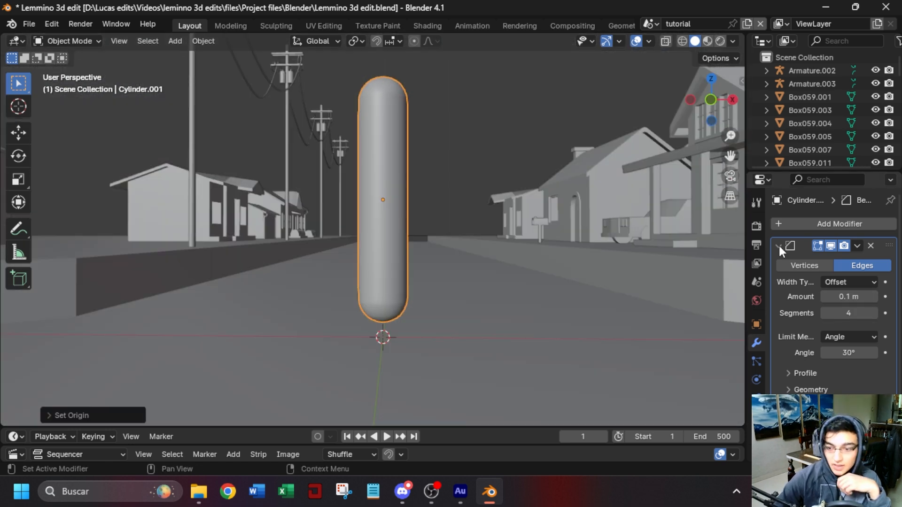
pyautogui.click(779, 246)
pyautogui.click(779, 264)
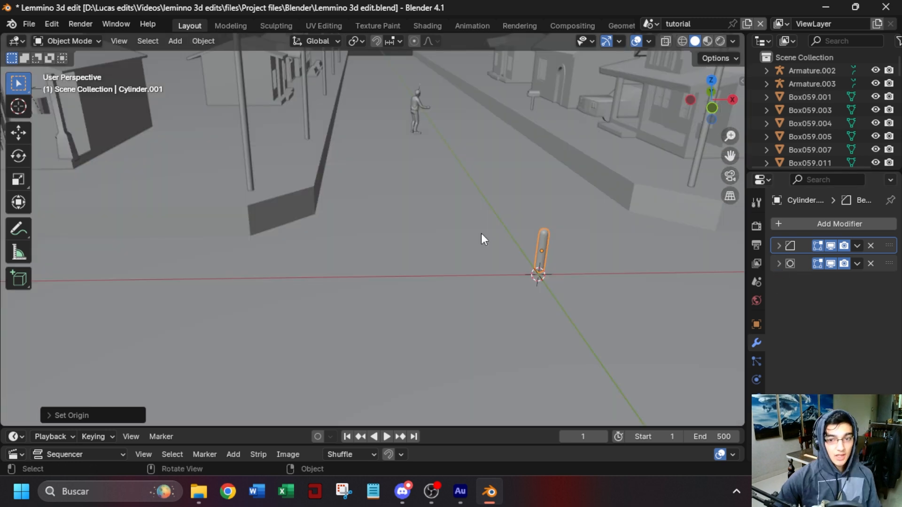
# Add a Bézier curve and, in top view, scale it down to roughly a third of its size.
pyautogui.moveTo(481, 233); pyautogui.dragTo(512, 233, button='middle')
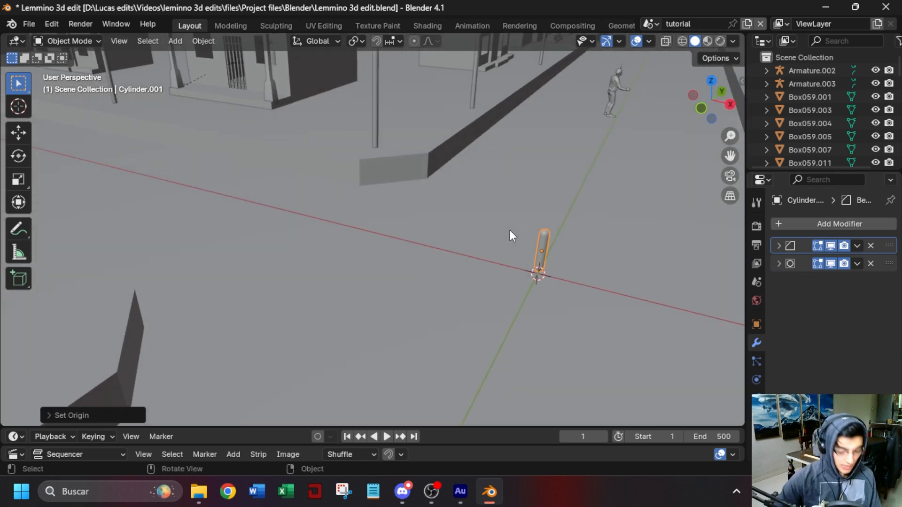
pyautogui.hotkey('shift', 'a')
pyautogui.moveTo(557, 205)
pyautogui.moveTo(533, 217)
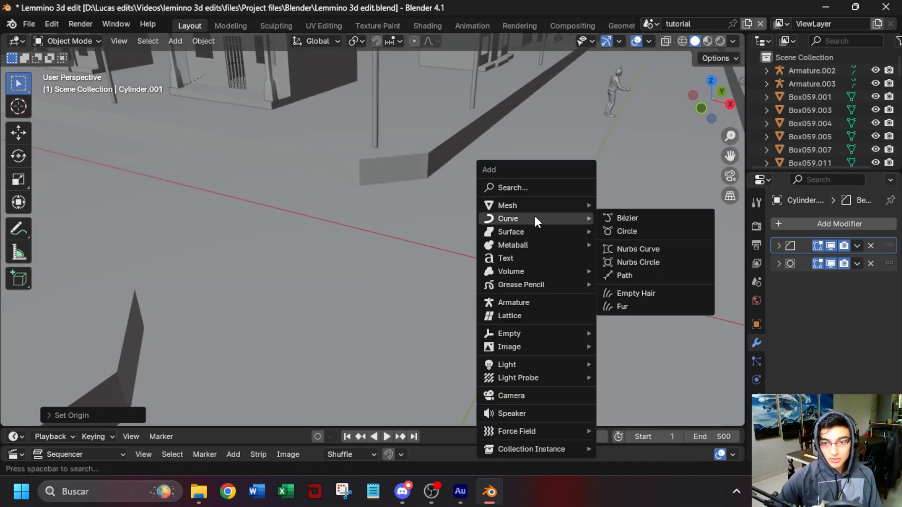
pyautogui.click(630, 218)
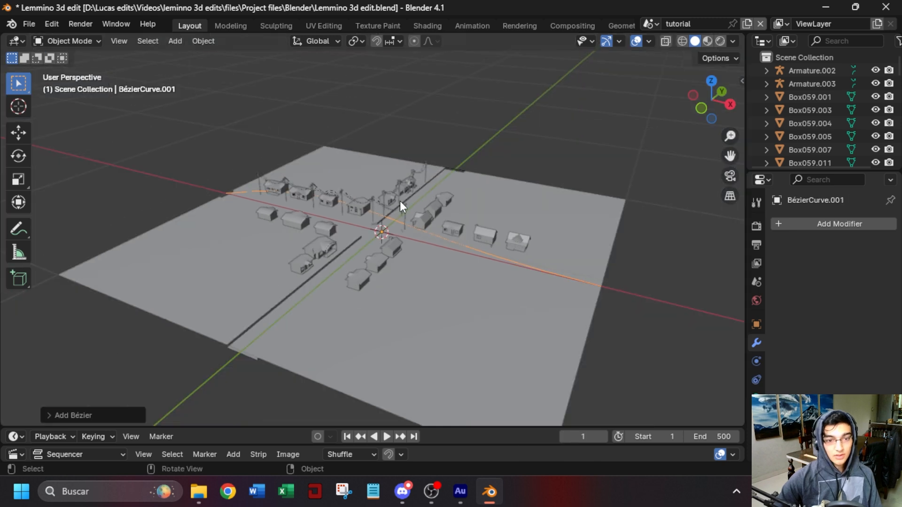
pyautogui.moveTo(400, 201); pyautogui.dragTo(450, 282, button='middle')
pyautogui.press('KP_7')
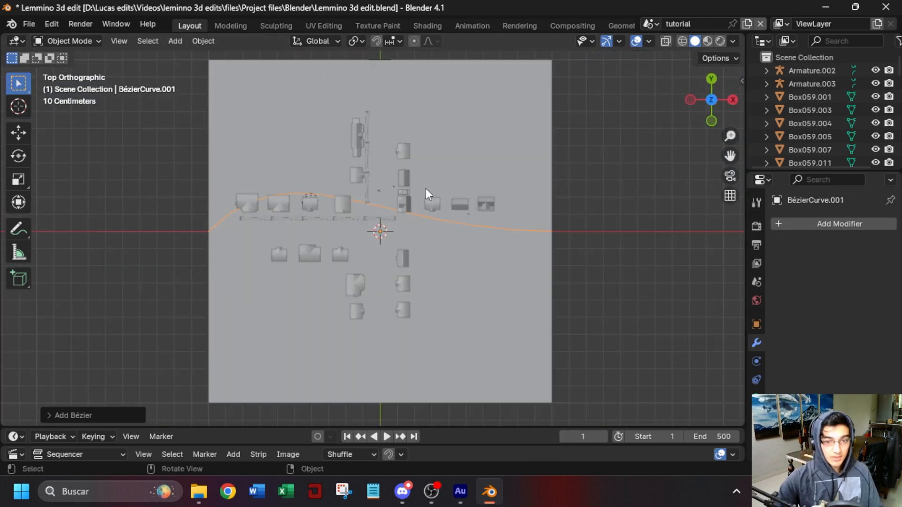
pyautogui.press('s')
pyautogui.click(381, 213)
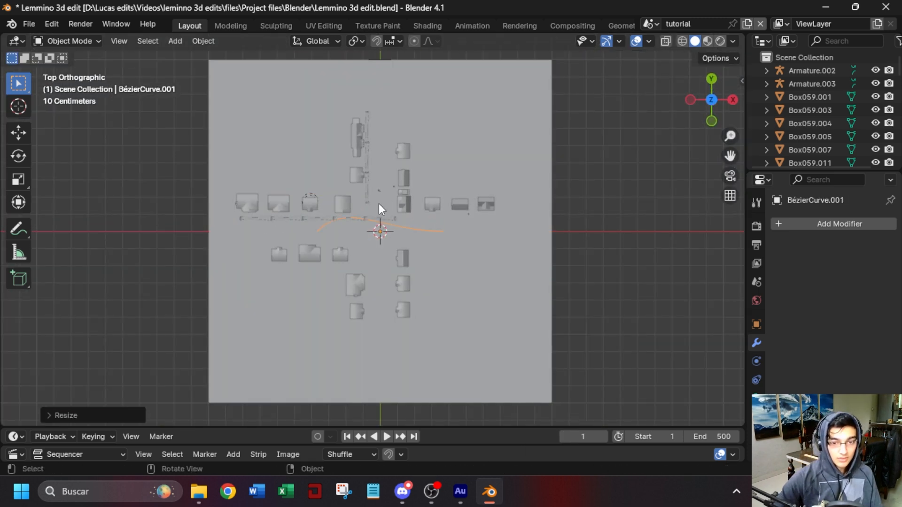
# Move the curve's left control point onto the third house from the left in the upper row.
pyautogui.scroll(4, 379, 205)
pyautogui.press('Tab')
pyautogui.click(254, 231)
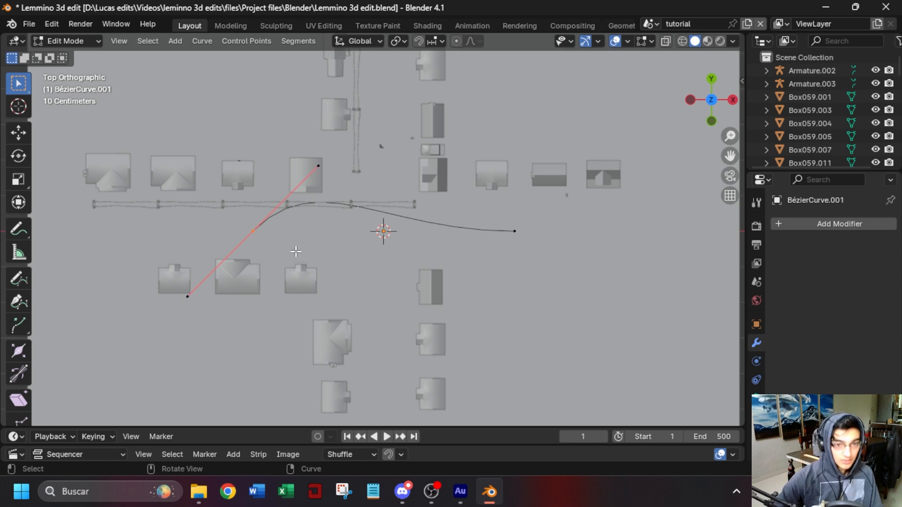
pyautogui.press('g')
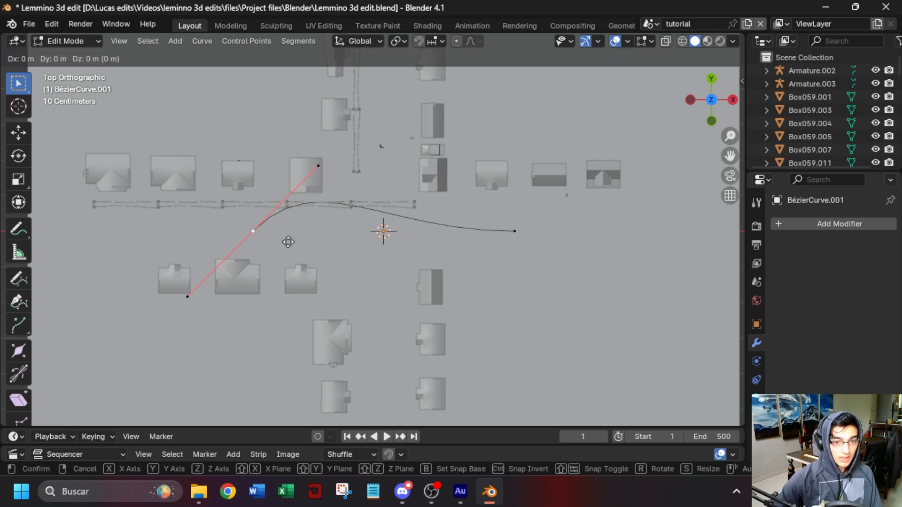
pyautogui.click(277, 196)
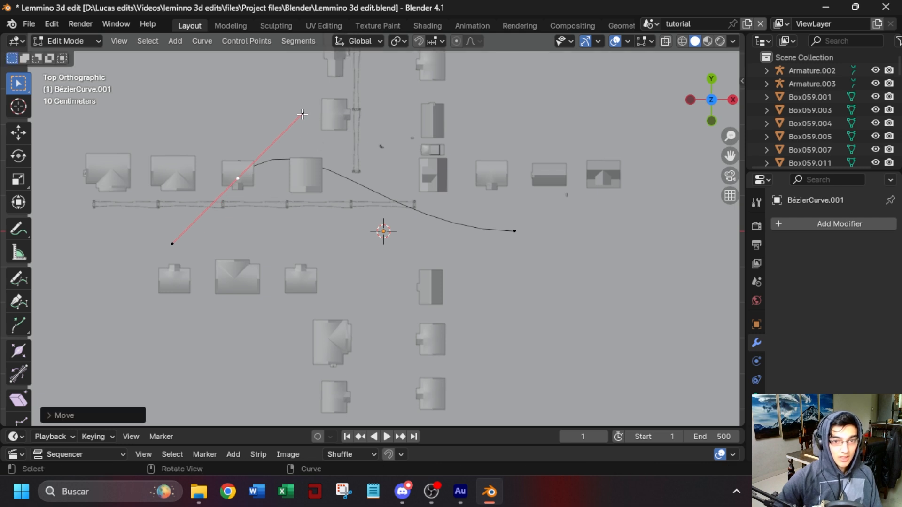
# Swing the left control point's handle so it points straight down from the house to the one across the street.
pyautogui.click(304, 113)
pyautogui.press('g')
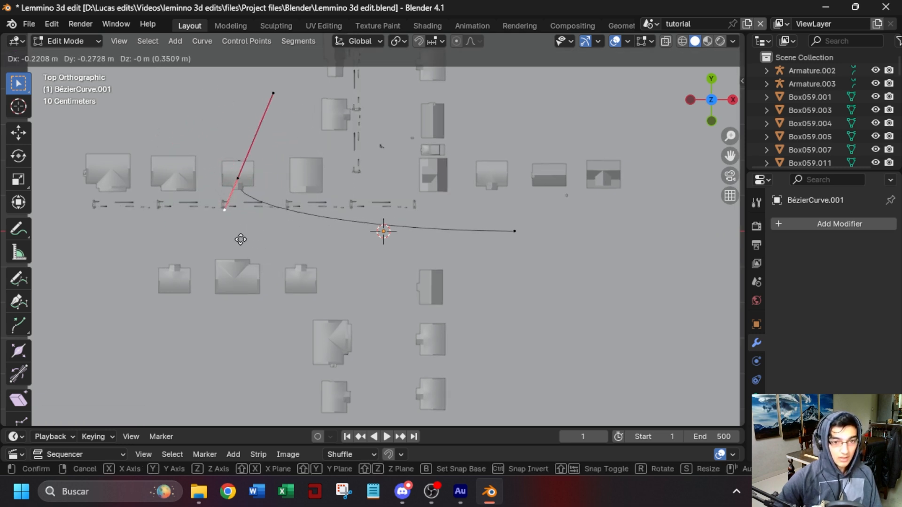
pyautogui.click(249, 304)
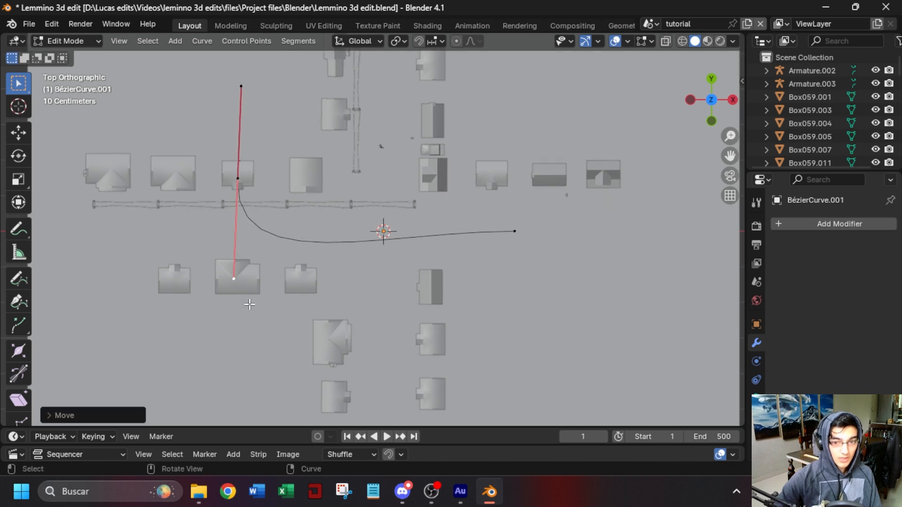
# Move the curve's right control point to the standing figure's location and shorten its left handle.
pyautogui.click(514, 232)
pyautogui.press('g')
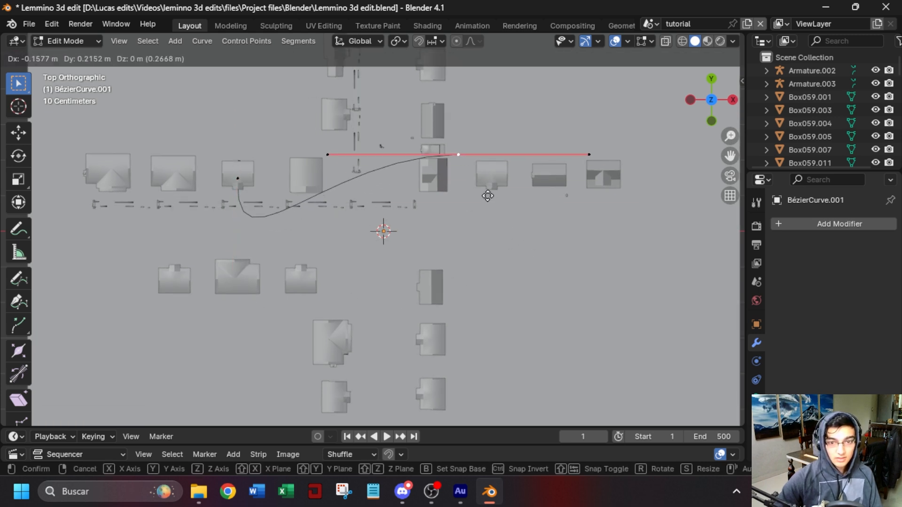
pyautogui.click(405, 188)
pyautogui.click(245, 147)
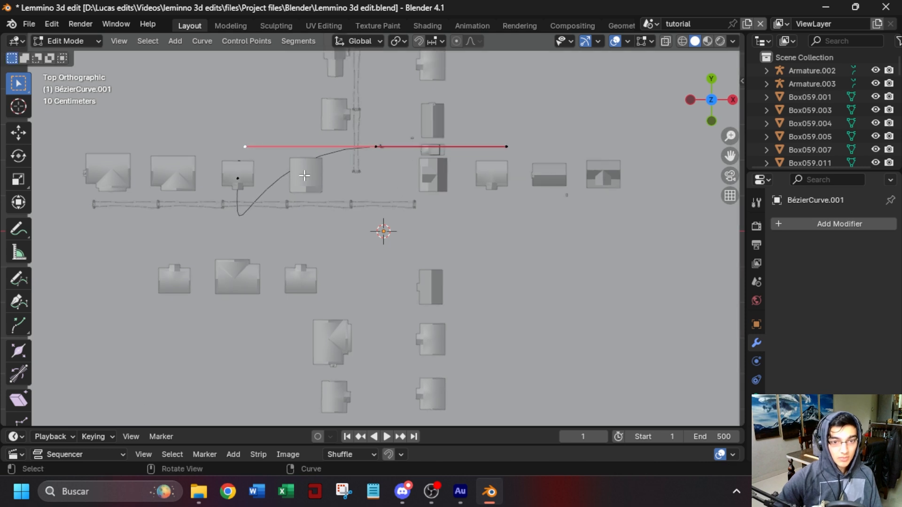
pyautogui.press('g')
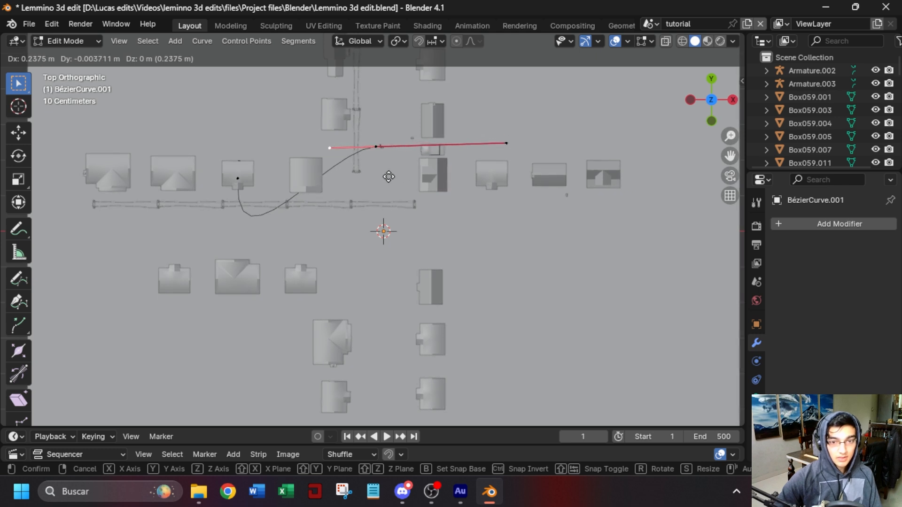
pyautogui.click(375, 183)
# Shorten the lower handle of the left control point so the curve bends less deeply.
pyautogui.click(241, 178)
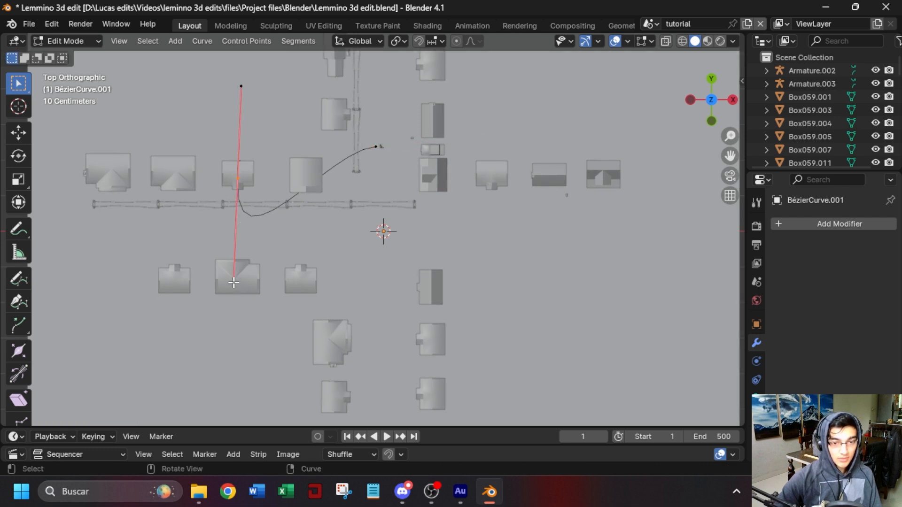
pyautogui.press('g')
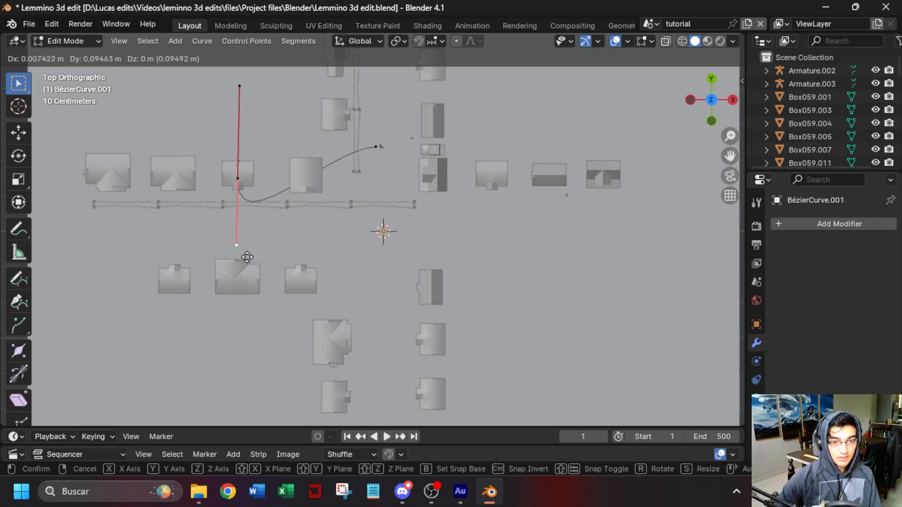
pyautogui.click(247, 261)
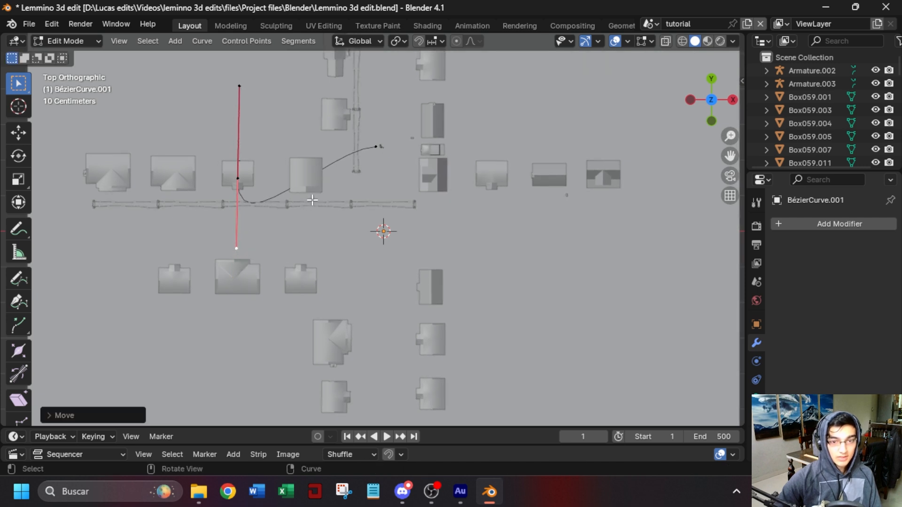
# Subdivide the curve between its two end control points to add a middle control point.
pyautogui.click(239, 179)
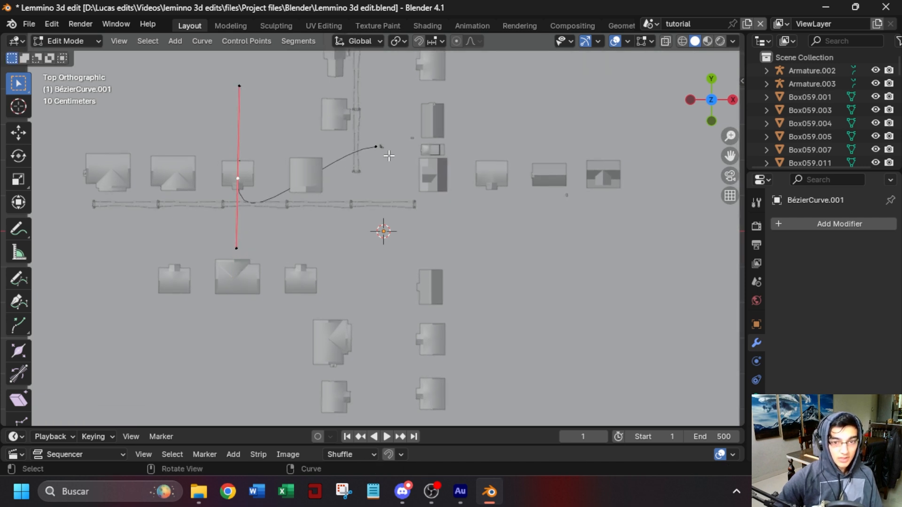
pyautogui.keyDown('shift'); pyautogui.click(378, 147); pyautogui.keyUp('shift')
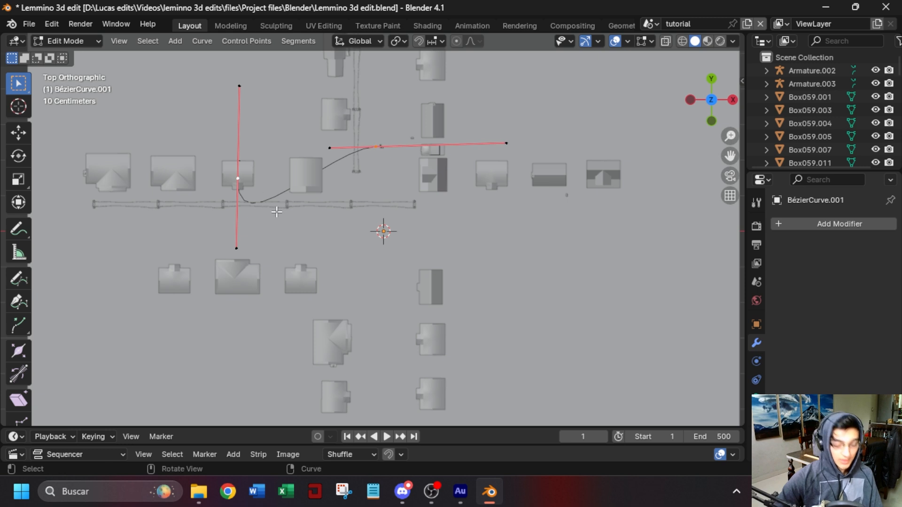
pyautogui.rightClick(278, 200)
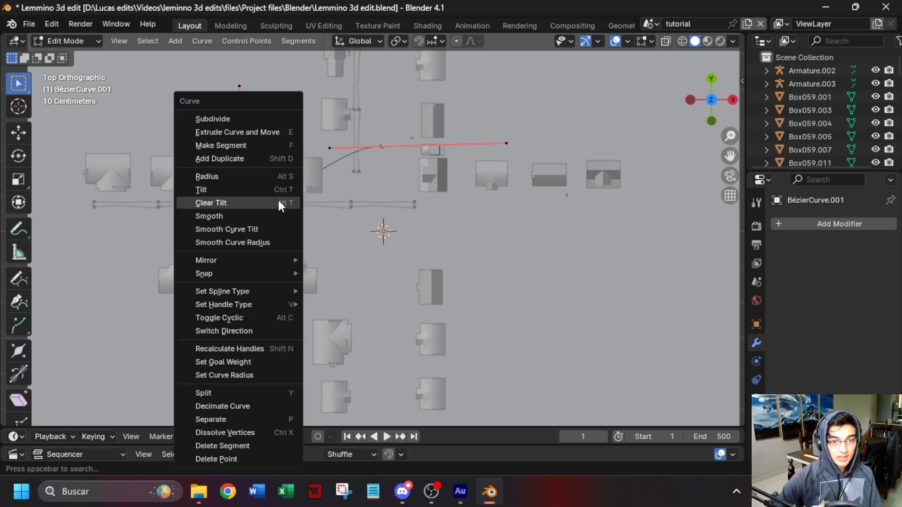
pyautogui.click(256, 118)
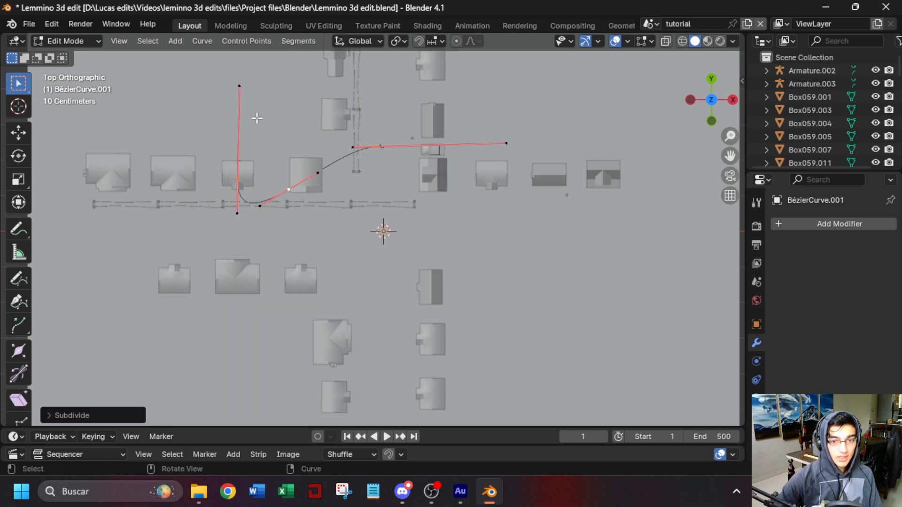
# Move the curve's middle control point past the right side of the fourth house and swing its lower handle until it is nearly vertical.
pyautogui.click(289, 190)
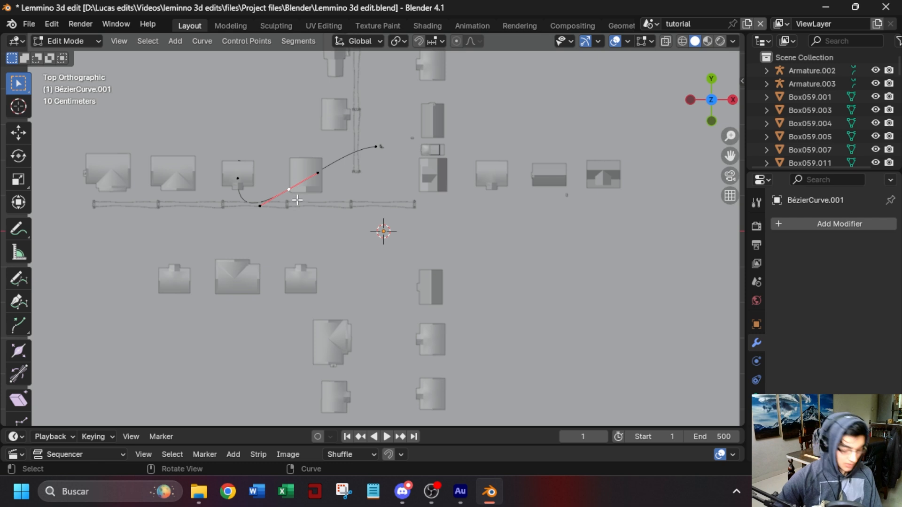
pyautogui.press('g')
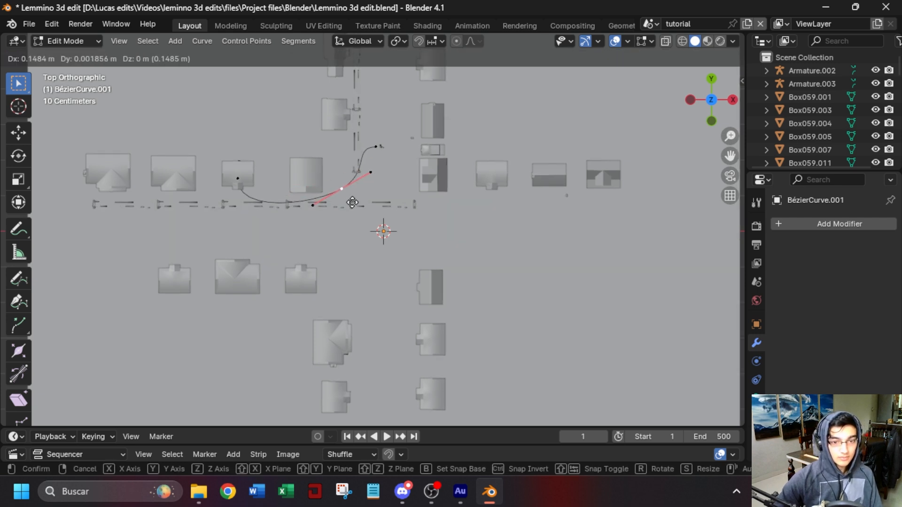
pyautogui.click(352, 197)
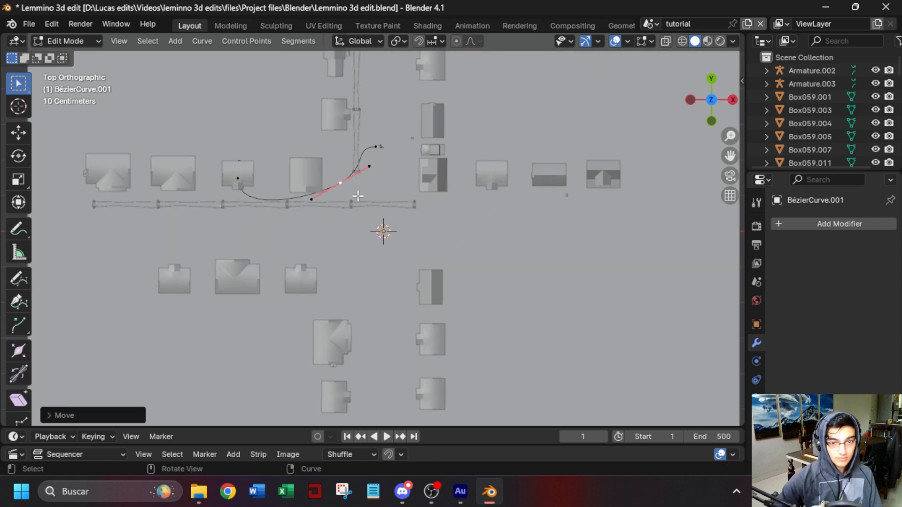
pyautogui.click(313, 201)
pyautogui.press('g')
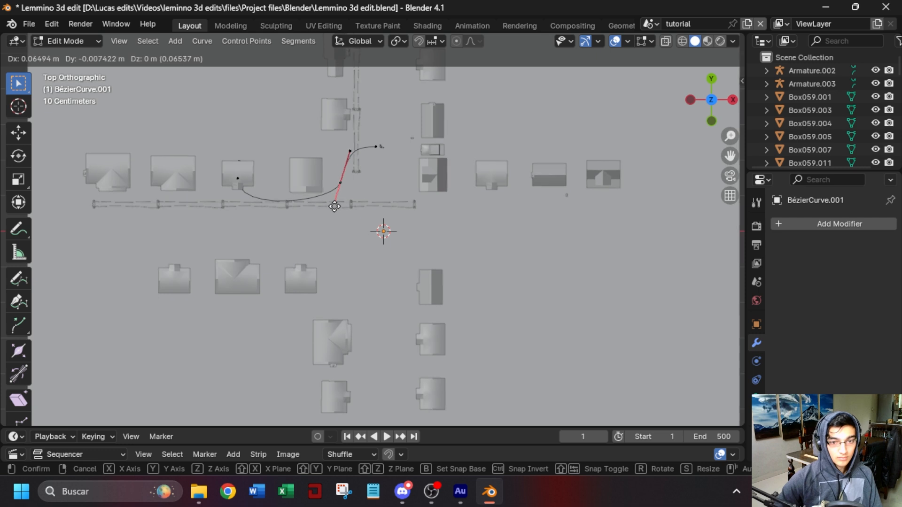
pyautogui.click(336, 209)
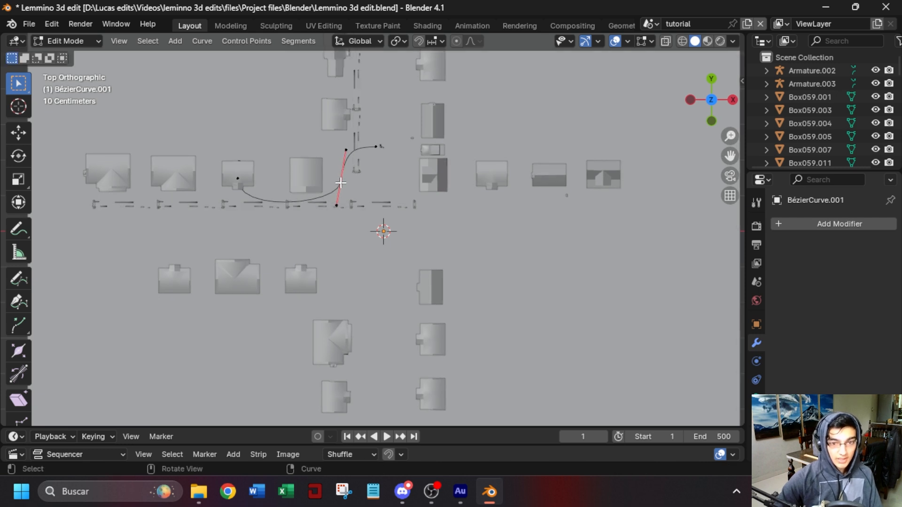
# Subdivide the segment between the left and middle control points and move the added point just in front of the fourth house.
pyautogui.click(238, 178)
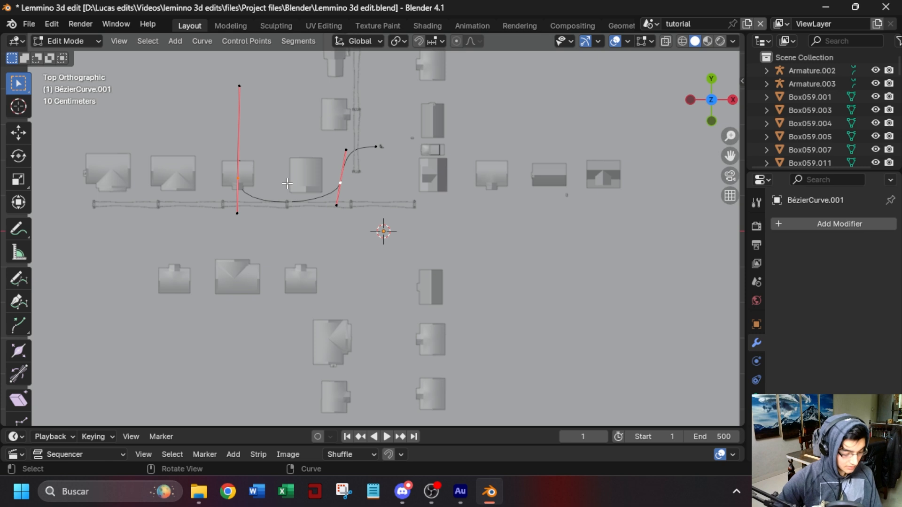
pyautogui.rightClick(274, 199)
pyautogui.click(226, 115)
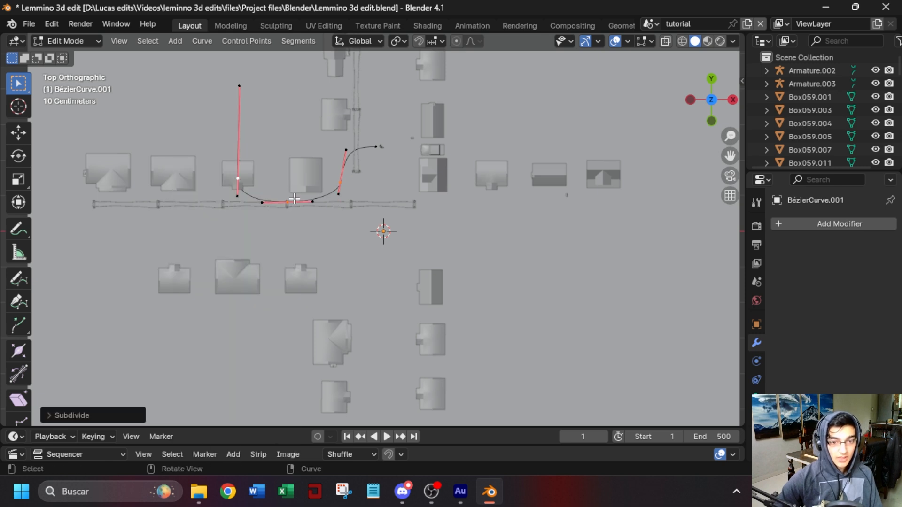
pyautogui.click(287, 202)
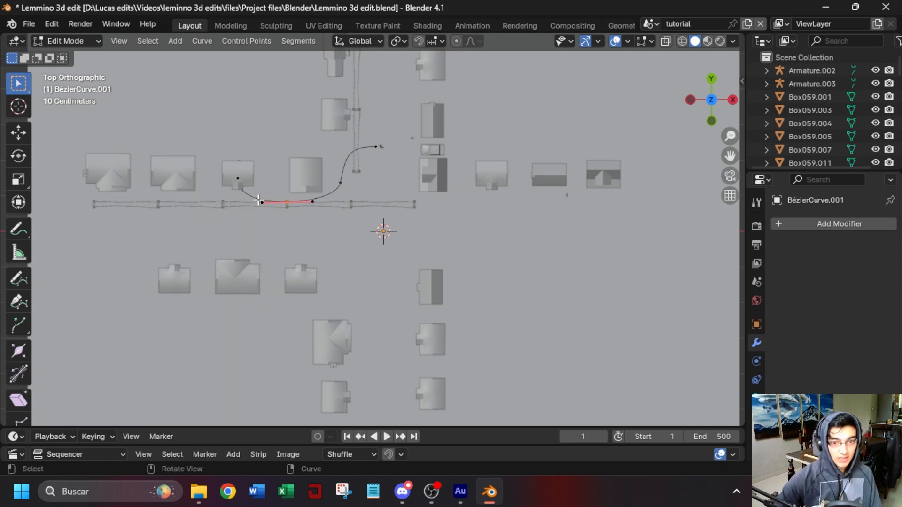
pyautogui.press('g')
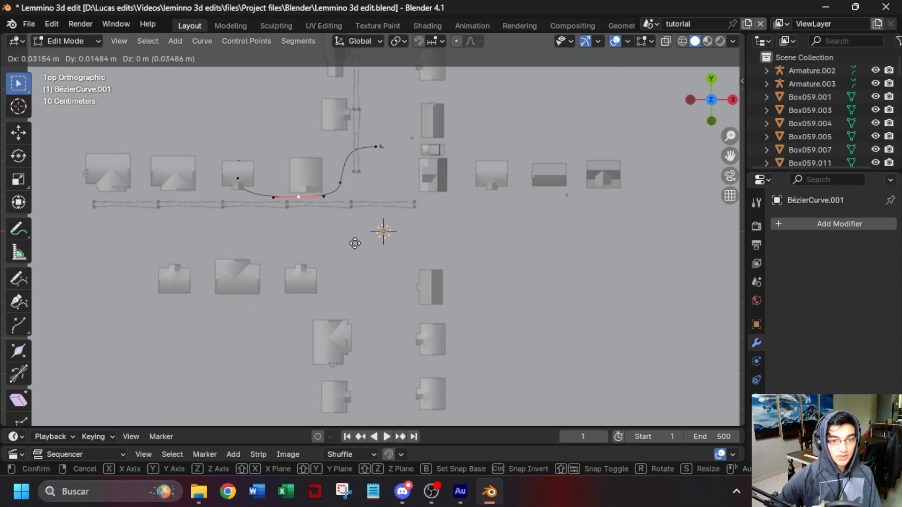
pyautogui.click(355, 244)
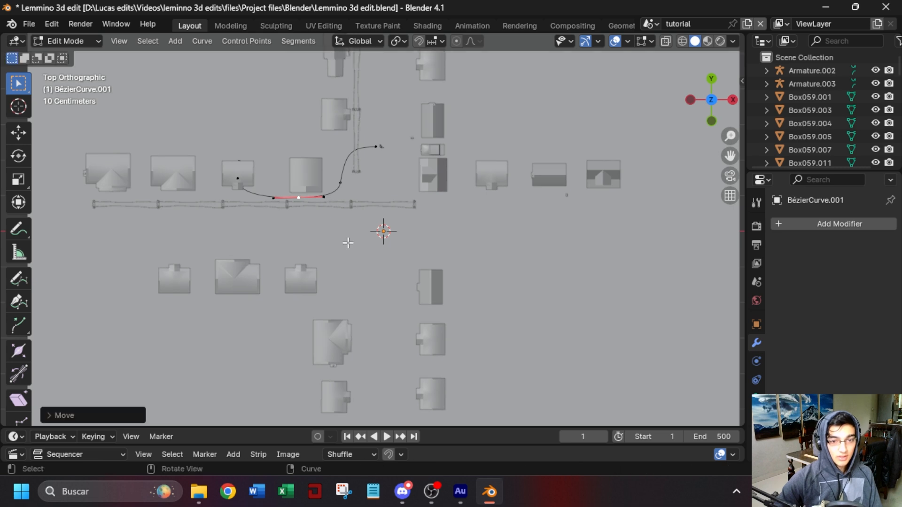
# Lengthen the lower handle of the left control point and tilt it slightly to the left.
pyautogui.click(238, 188)
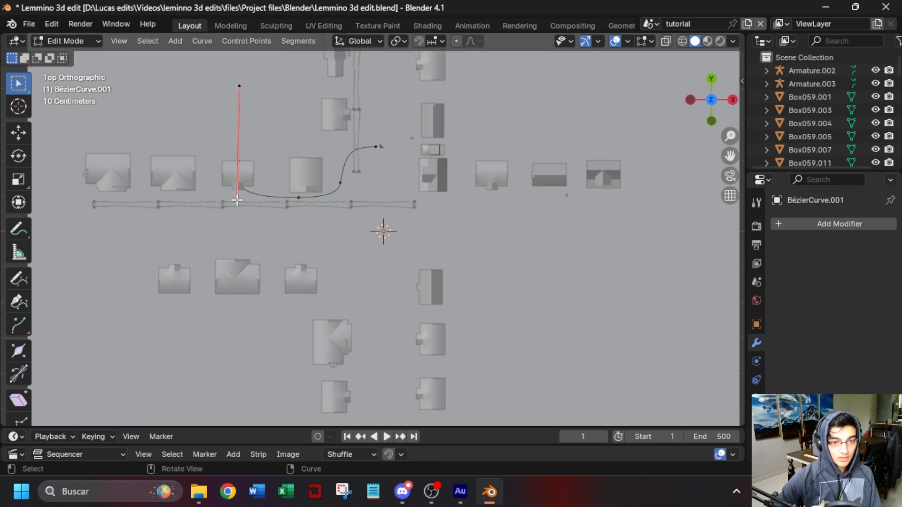
pyautogui.press('g')
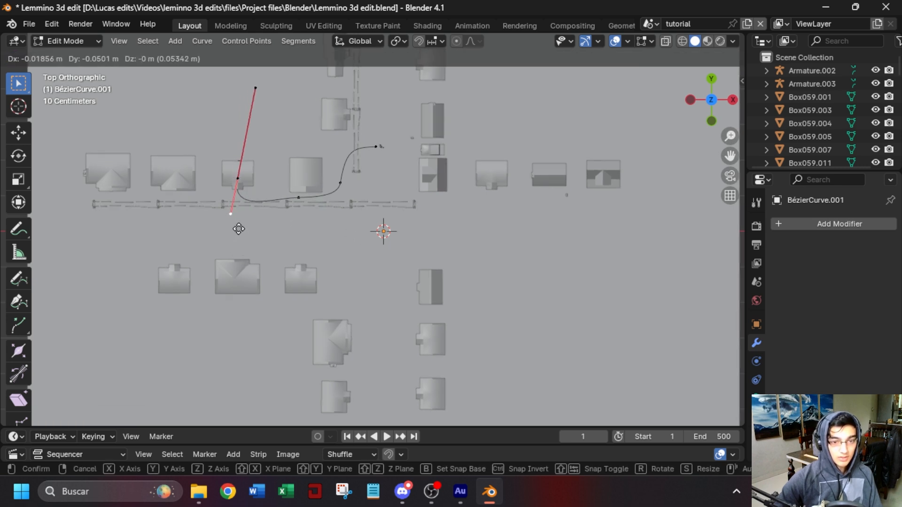
pyautogui.click(234, 218)
# Leave curve editing and raise the whole curve slightly above the ground along the Z axis.
pyautogui.moveTo(234, 218); pyautogui.dragTo(301, 190, button='middle')
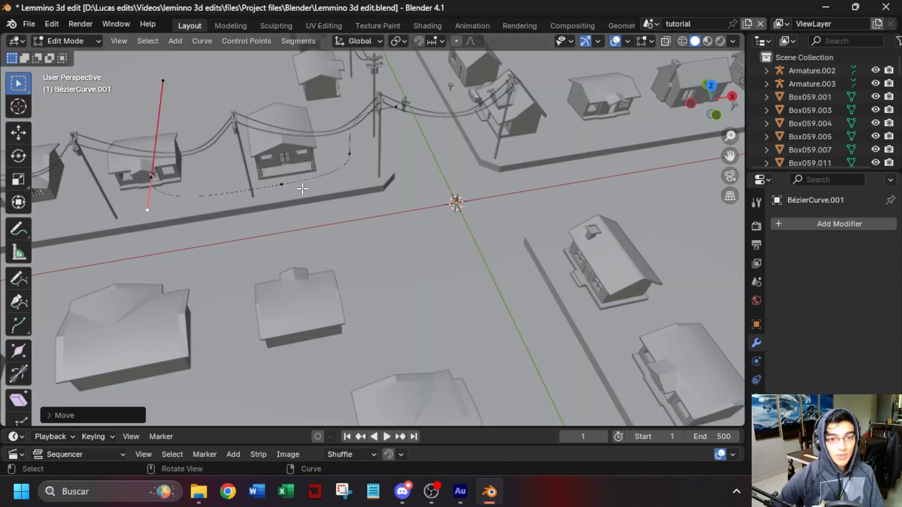
pyautogui.press('Tab')
pyautogui.press('g')
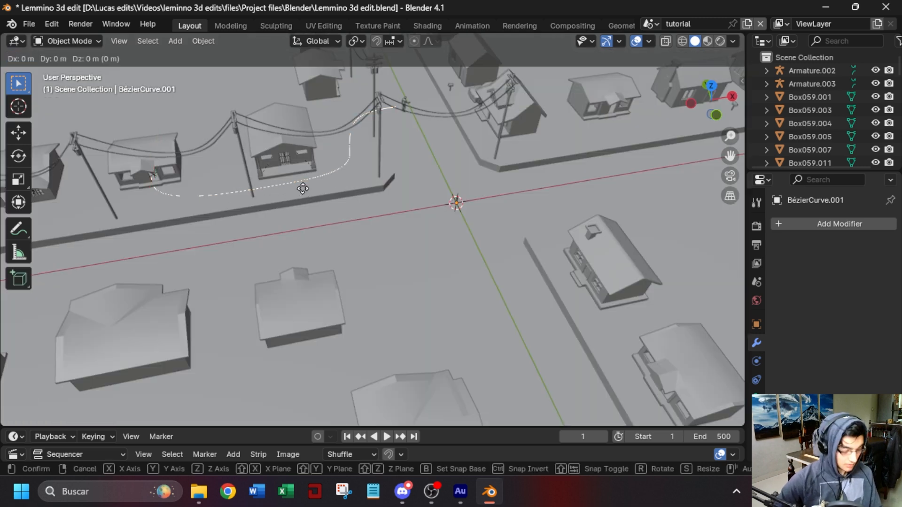
pyautogui.press('z')
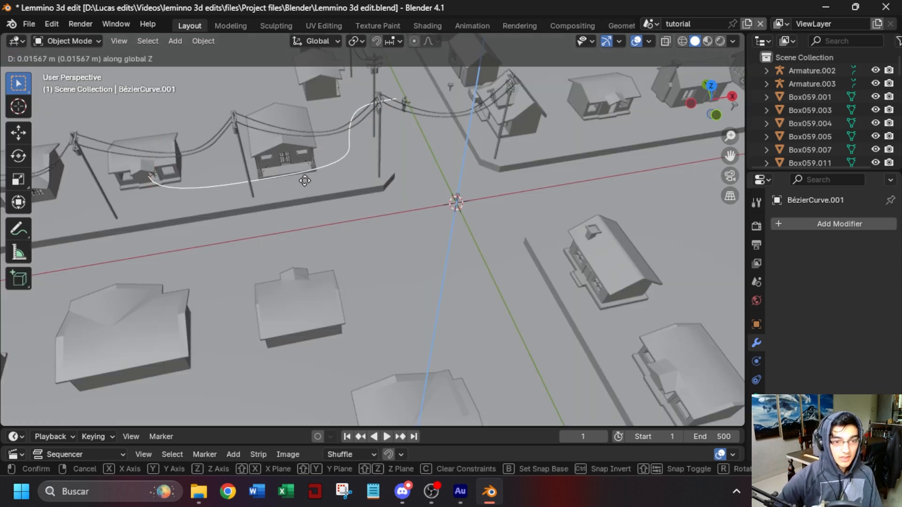
pyautogui.click(305, 187)
# Raise the curve's left control point slightly along Z at the third house's doorway.
pyautogui.moveTo(135, 204); pyautogui.dragTo(359, 253, button='middle')
pyautogui.scroll(2, 184, 249)
pyautogui.scroll(3, 279, 262)
pyautogui.moveTo(279, 263); pyautogui.dragTo(132, 246, button='middle')
pyautogui.moveTo(219, 232); pyautogui.dragTo(194, 249, button='middle')
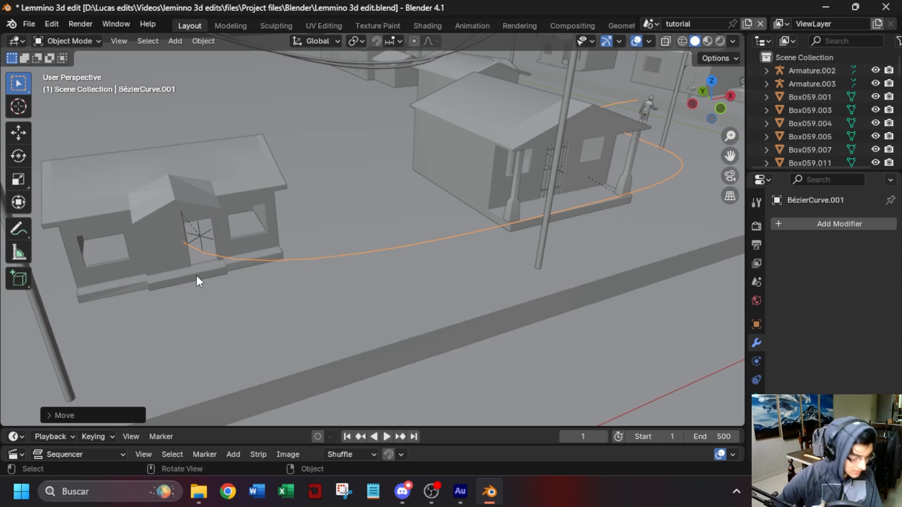
pyautogui.press('Tab')
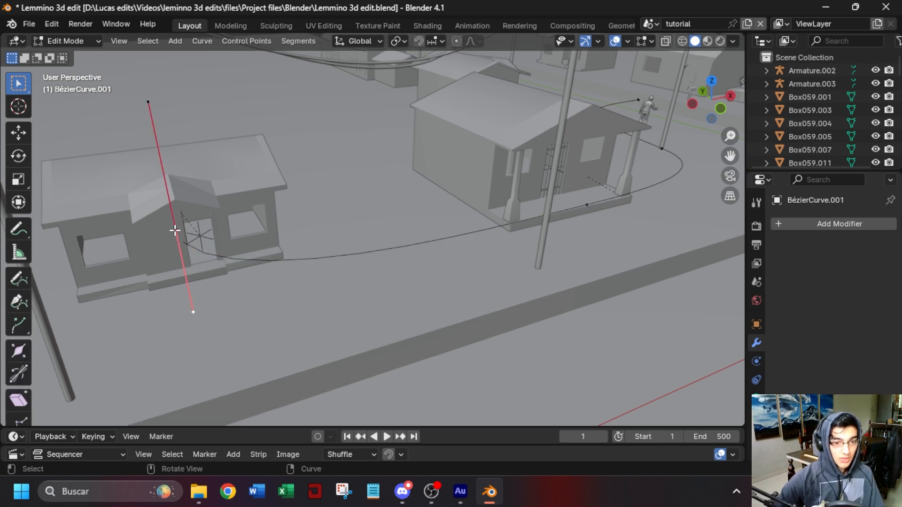
pyautogui.press('g')
pyautogui.press('z')
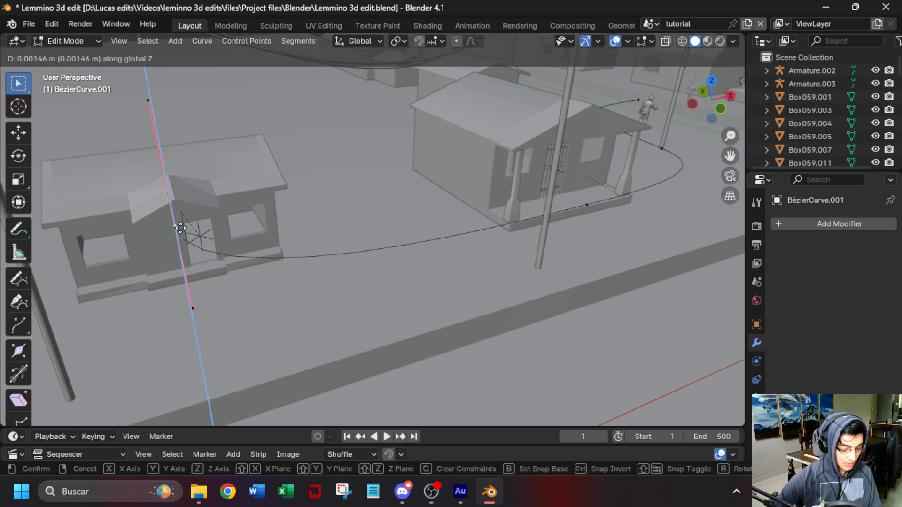
pyautogui.click(191, 238)
# Add a Curve modifier to the rounded cylinder with the Bézier curve as its curve object.
pyautogui.moveTo(191, 238); pyautogui.dragTo(325, 179, button='middle')
pyautogui.click(325, 180)
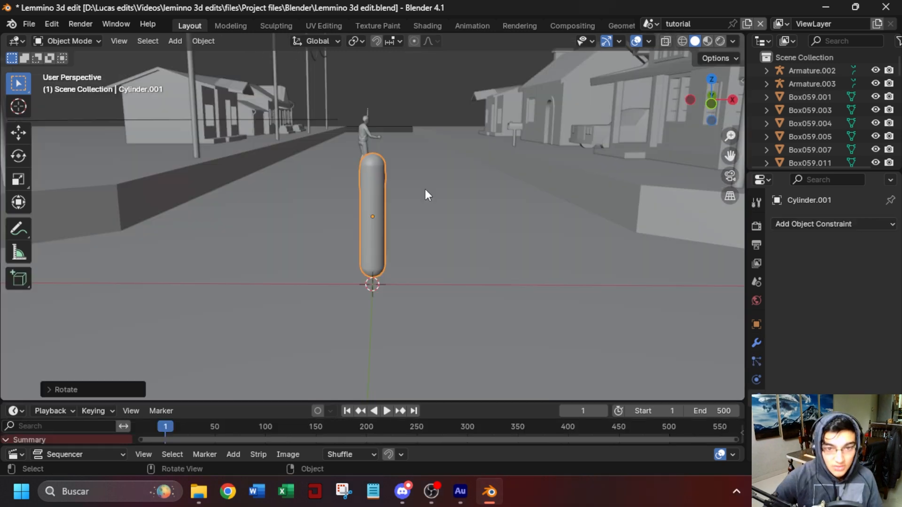
pyautogui.moveTo(425, 187)
pyautogui.mouseDown(button='middle')
pyautogui.moveTo(405, 140)
pyautogui.moveTo(415, 187)
pyautogui.mouseUp(button='middle')
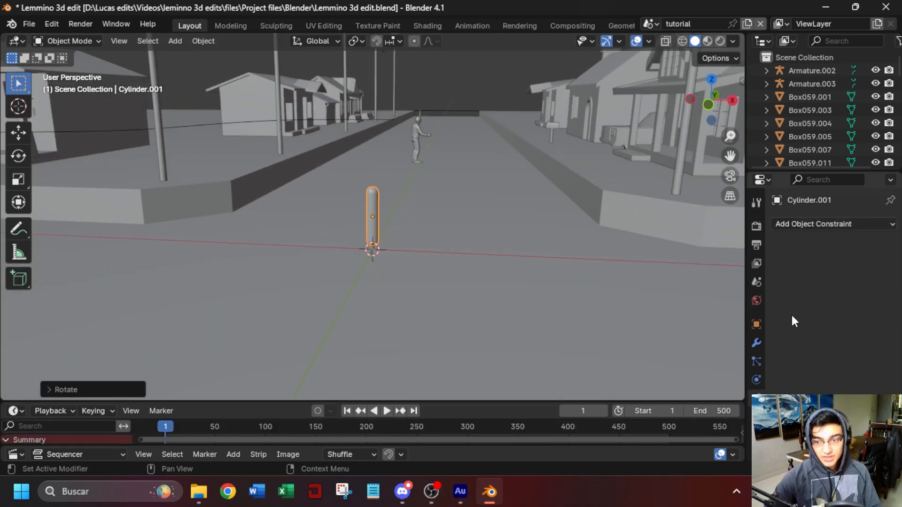
pyautogui.click(757, 344)
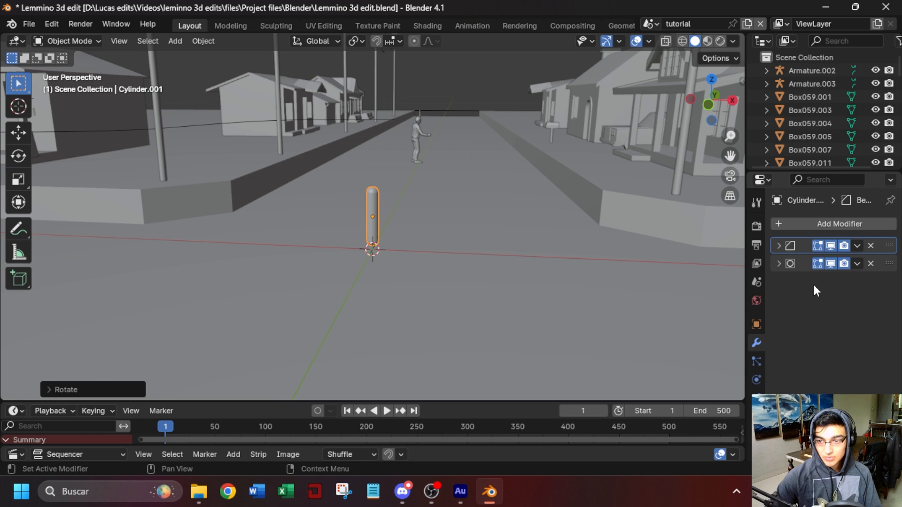
pyautogui.click(831, 224)
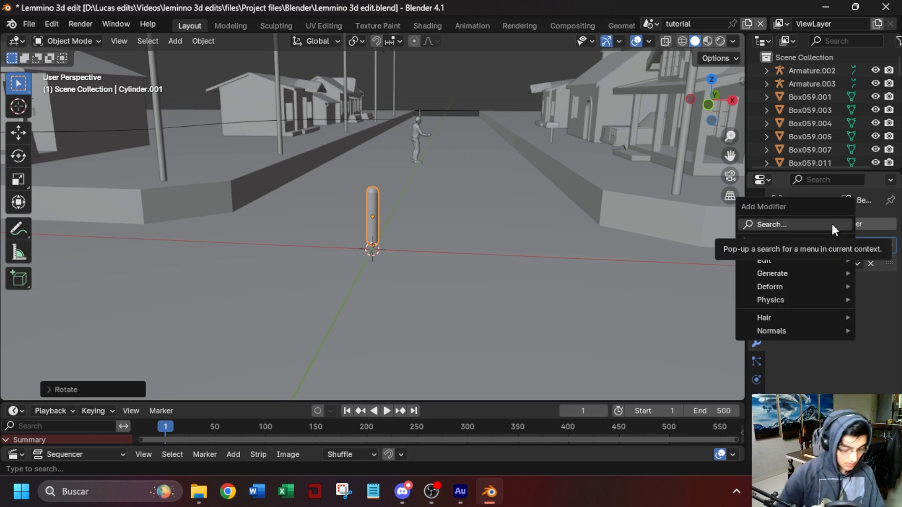
pyautogui.write('cur')
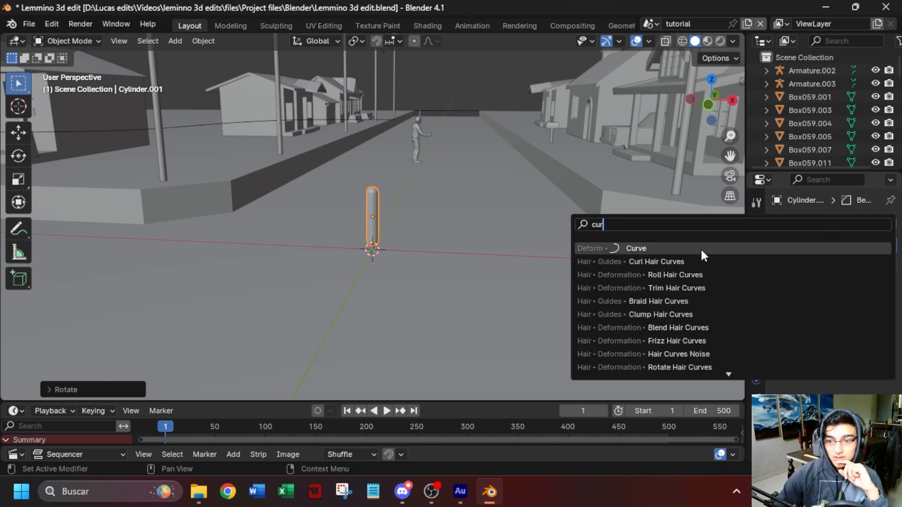
pyautogui.click(674, 246)
pyautogui.click(871, 301)
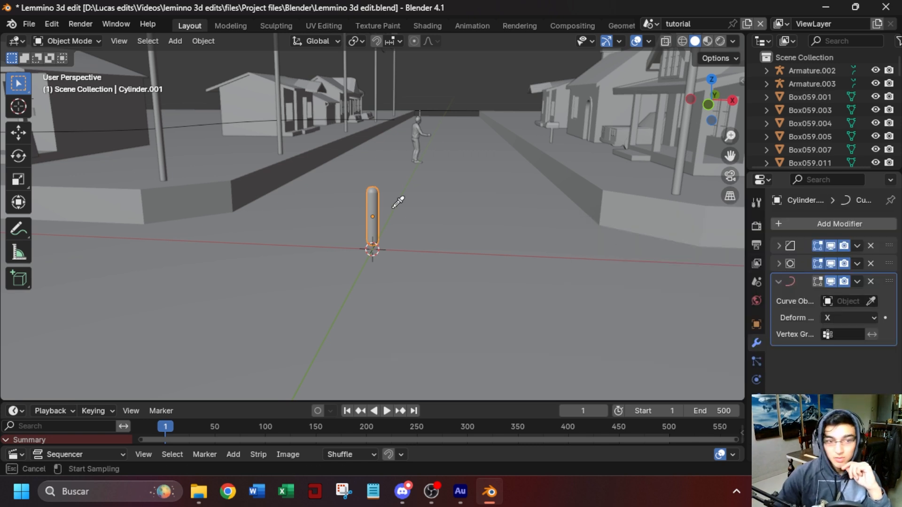
pyautogui.click(199, 125)
# Set the Curve modifier's deform axis to Z after trying Y.
pyautogui.moveTo(200, 125); pyautogui.dragTo(235, 231, button='middle')
pyautogui.click(853, 317)
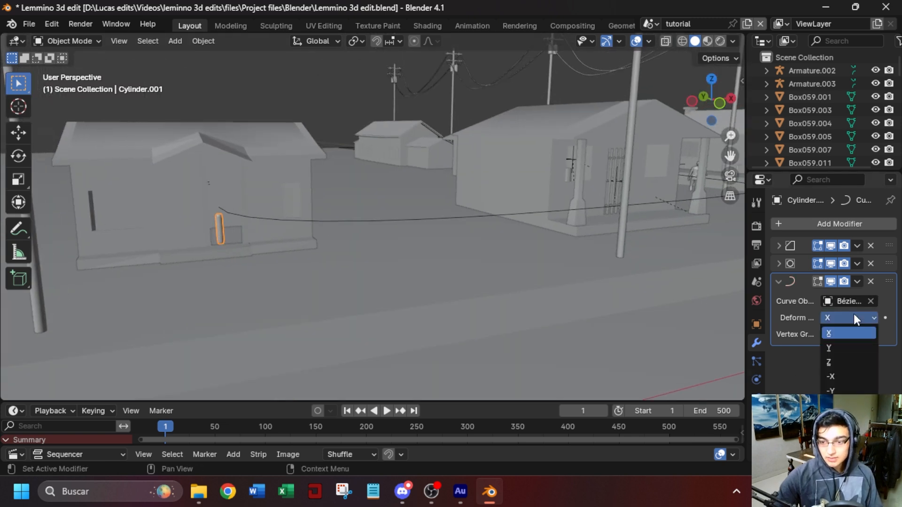
pyautogui.click(847, 348)
pyautogui.click(853, 317)
pyautogui.click(837, 362)
# Try sliding the cylinder along the curve by moving it on the Z axis.
pyautogui.moveTo(244, 238)
pyautogui.mouseDown(button='middle')
pyautogui.moveTo(211, 258)
pyautogui.moveTo(185, 244)
pyautogui.moveTo(221, 251)
pyautogui.moveTo(258, 233)
pyautogui.mouseUp(button='middle')
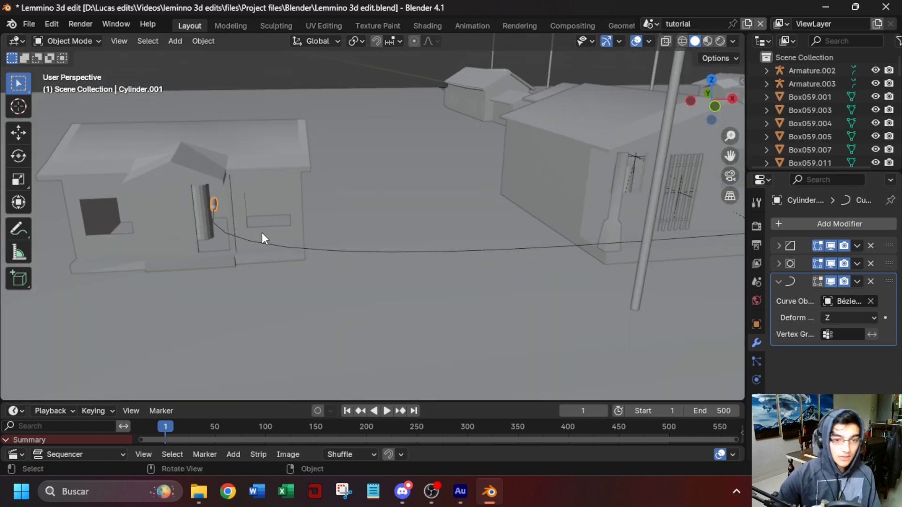
pyautogui.press('g')
pyautogui.press('z')
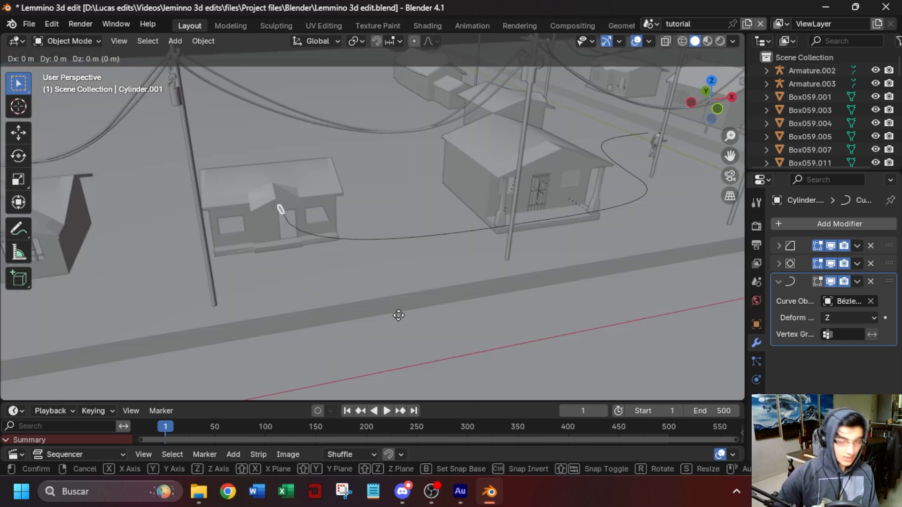
pyautogui.press('z')
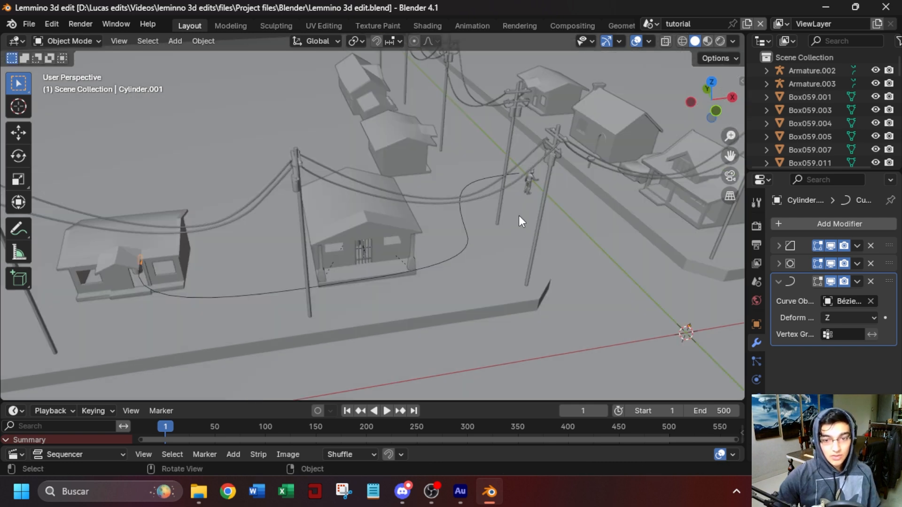
# Frame the standing figure in the view and examine it where the curve ends.
pyautogui.moveTo(518, 215); pyautogui.dragTo(305, 145, button='middle')
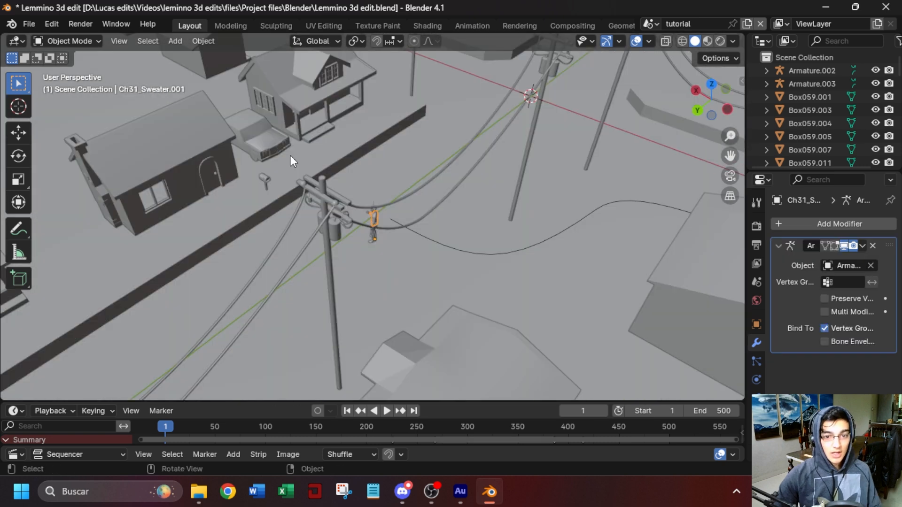
pyautogui.press('KP_Decimal')
pyautogui.moveTo(378, 204); pyautogui.dragTo(507, 198, button='middle')
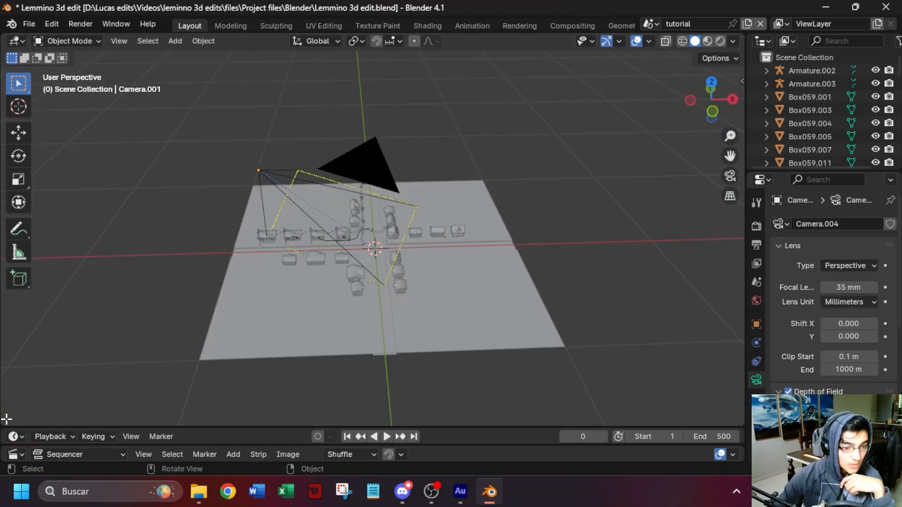
# Split the 3D viewport into two side-by-side viewports.
pyautogui.moveTo(6, 419); pyautogui.dragTo(334, 282)
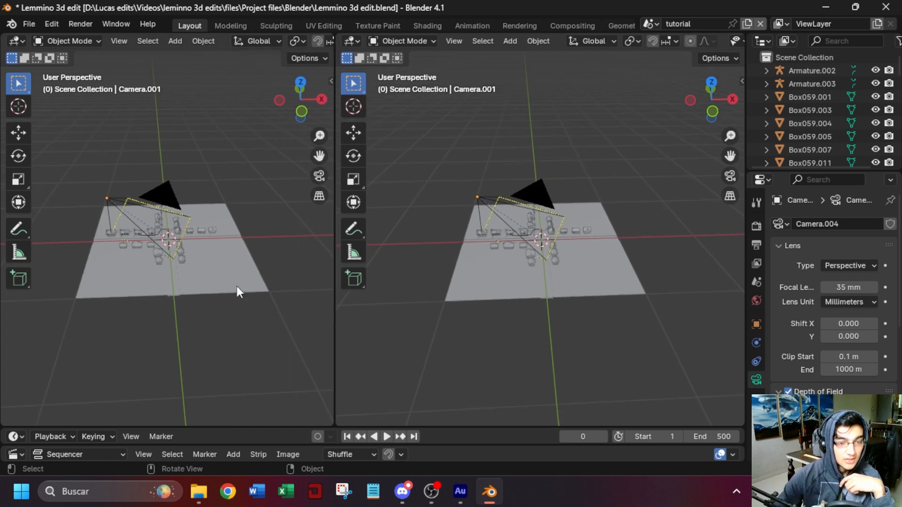
# Show the camera's view in one viewport and display the street scene with rendered shading in the other.
pyautogui.press('KP_0')
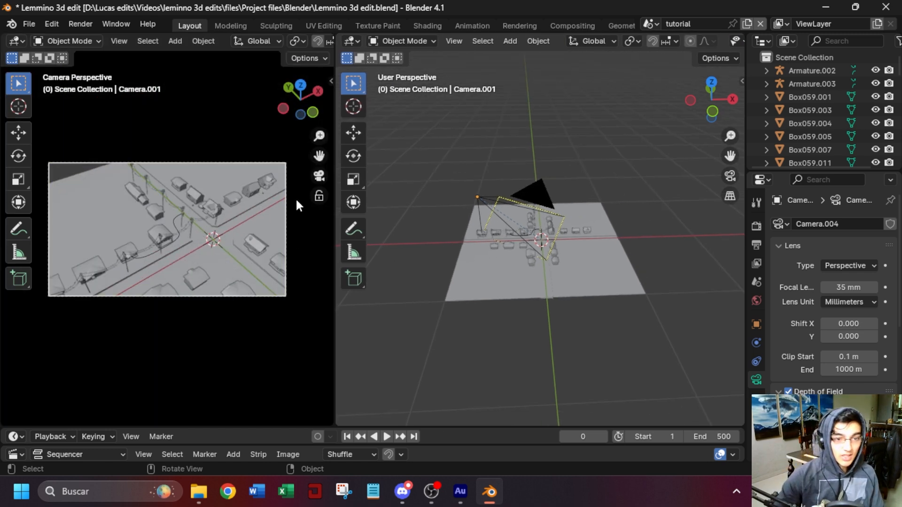
pyautogui.scroll(4, 608, 294)
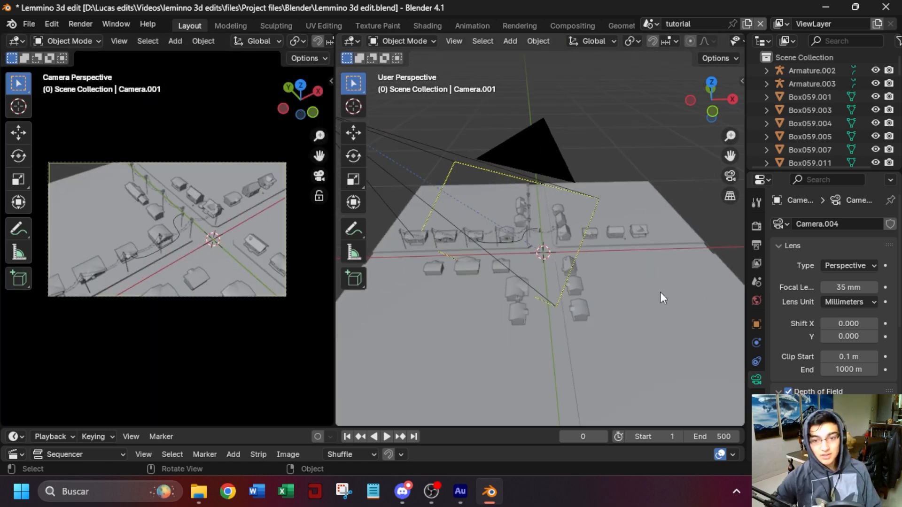
pyautogui.moveTo(660, 288); pyautogui.dragTo(637, 309, button='middle')
pyautogui.click(545, 159)
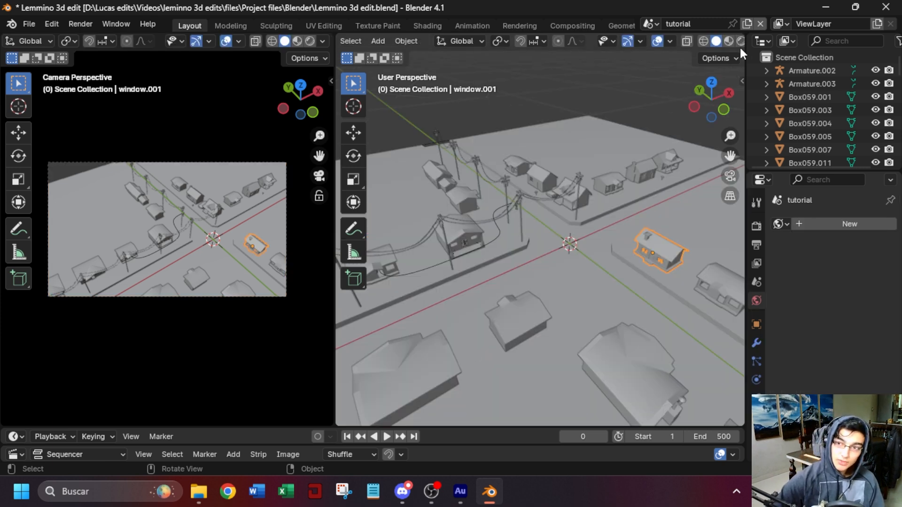
pyautogui.click(740, 41)
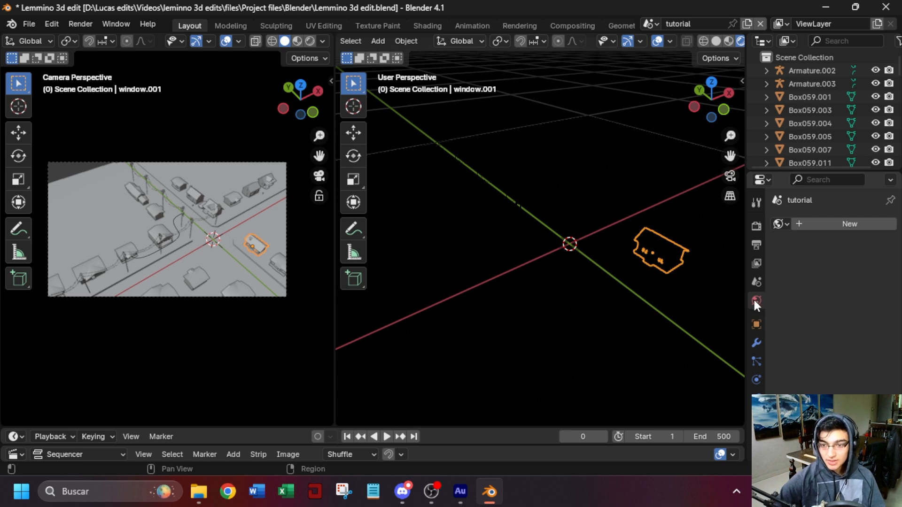
# Create a new world with a grey background colour of value 0.463 and set the camera viewport to rendered shading.
pyautogui.click(813, 224)
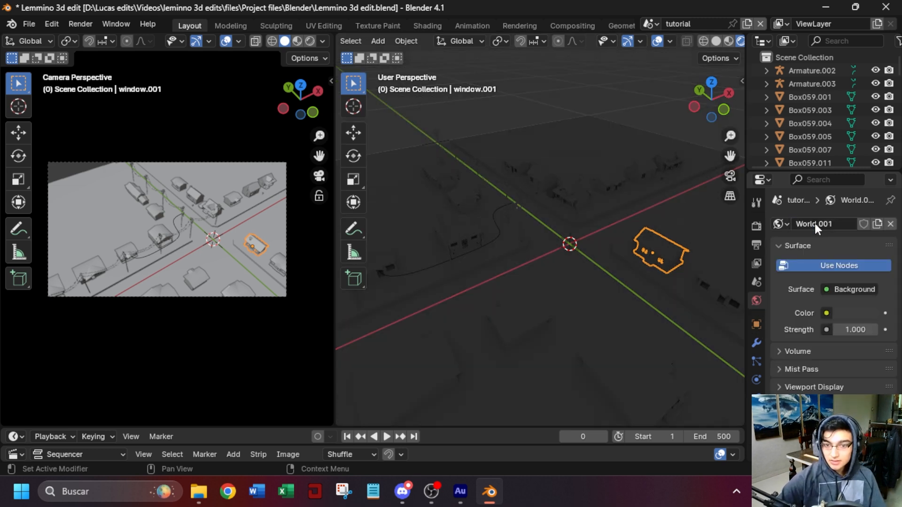
pyautogui.click(854, 313)
pyautogui.moveTo(866, 192)
pyautogui.mouseDown()
pyautogui.moveTo(866, 127)
pyautogui.moveTo(866, 142)
pyautogui.mouseUp()
pyautogui.click(310, 41)
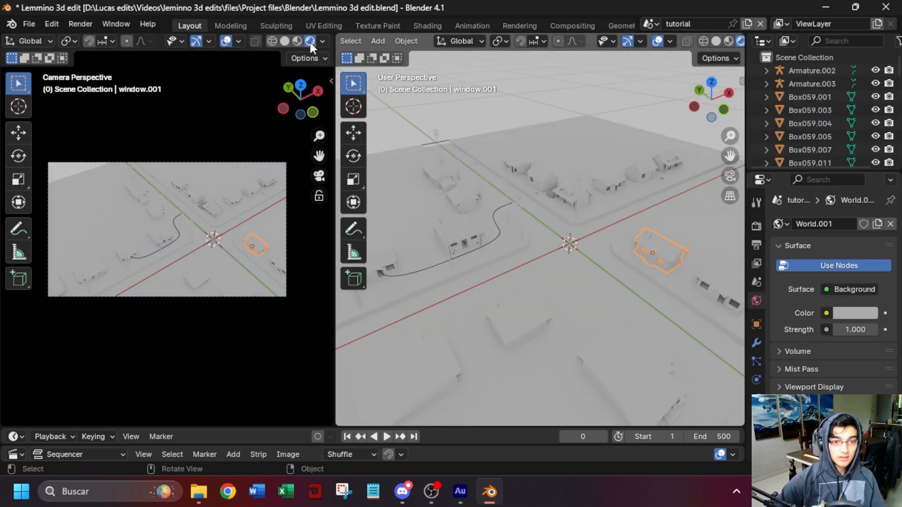
pyautogui.click(858, 314)
pyautogui.moveTo(867, 144)
pyautogui.mouseDown()
pyautogui.moveTo(867, 111)
pyautogui.moveTo(867, 151)
pyautogui.moveTo(867, 139)
pyautogui.mouseUp()
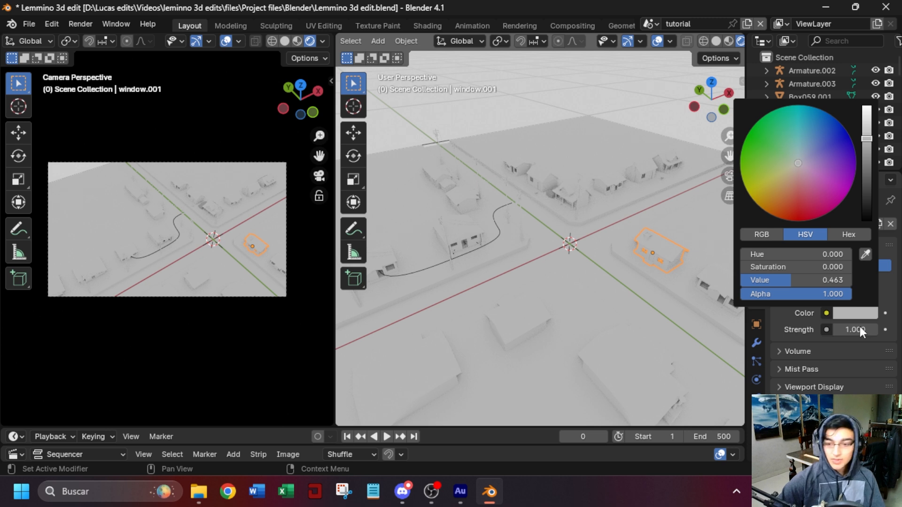
# Add a point light to the street scene and raise it along the Z axis above the houses.
pyautogui.scroll(-2, 566, 308)
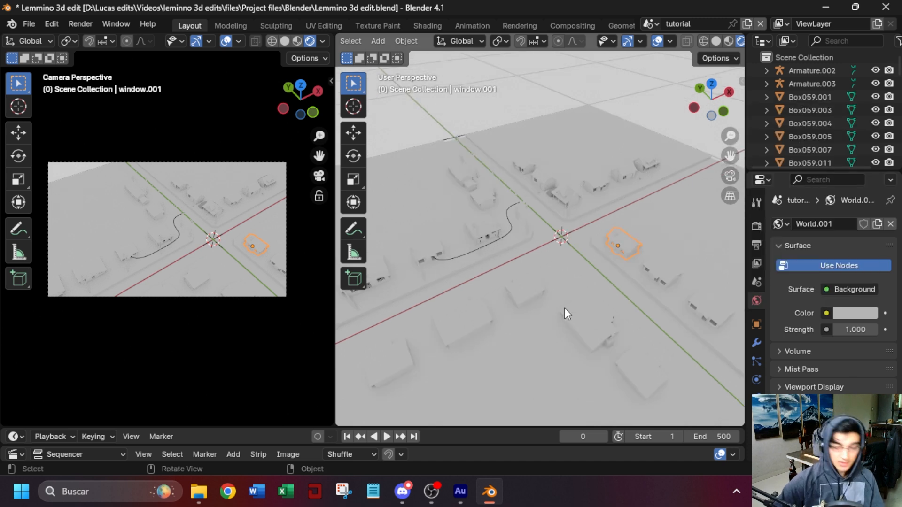
pyautogui.click(560, 307)
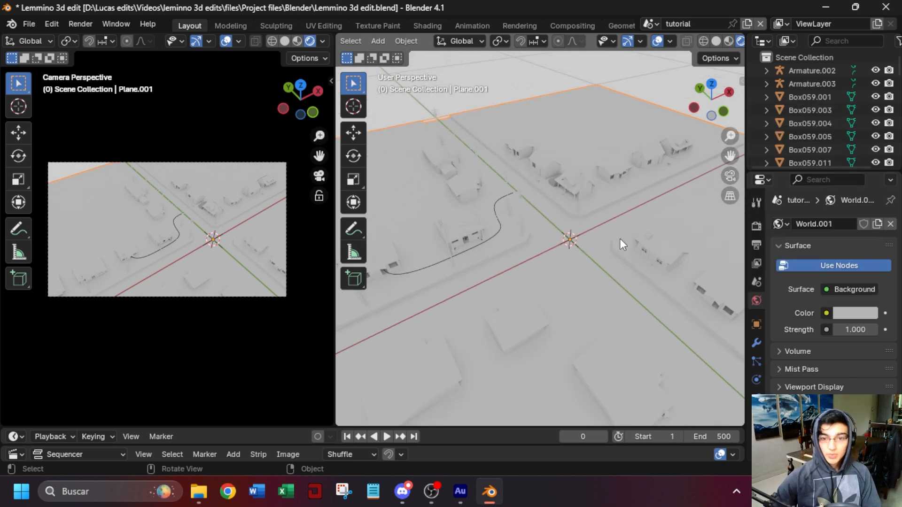
pyautogui.hotkey('shift', 'a')
pyautogui.moveTo(550, 376)
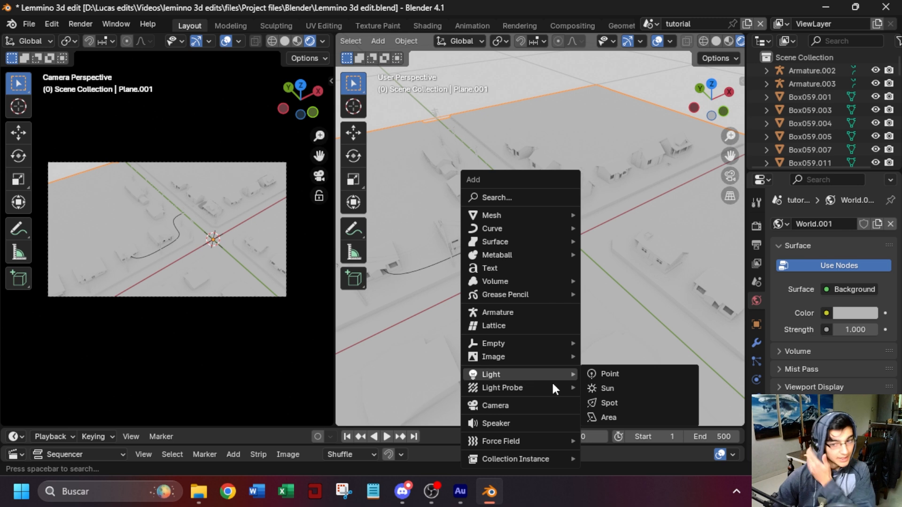
pyautogui.click(638, 372)
pyautogui.press('g')
pyautogui.press('z')
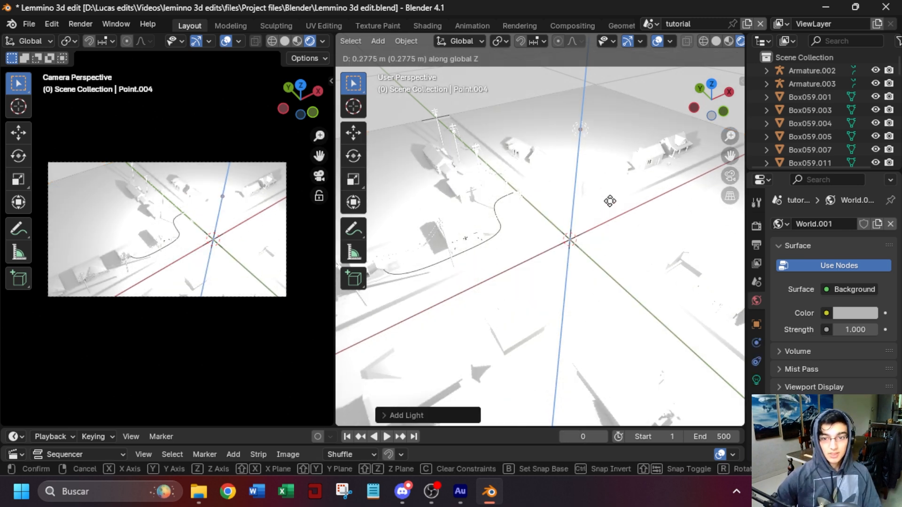
pyautogui.click(603, 129)
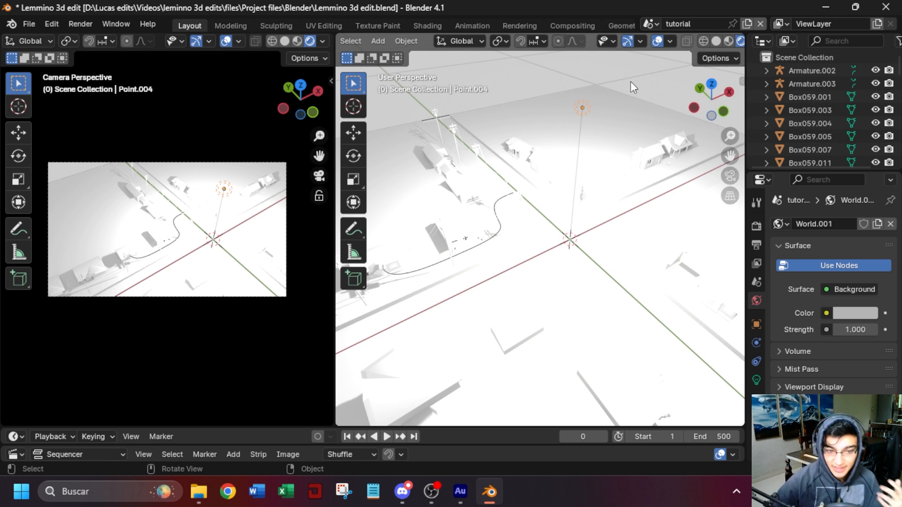
# Set the point light's power to 20 W.
pyautogui.moveTo(591, 159); pyautogui.dragTo(627, 204, button='middle')
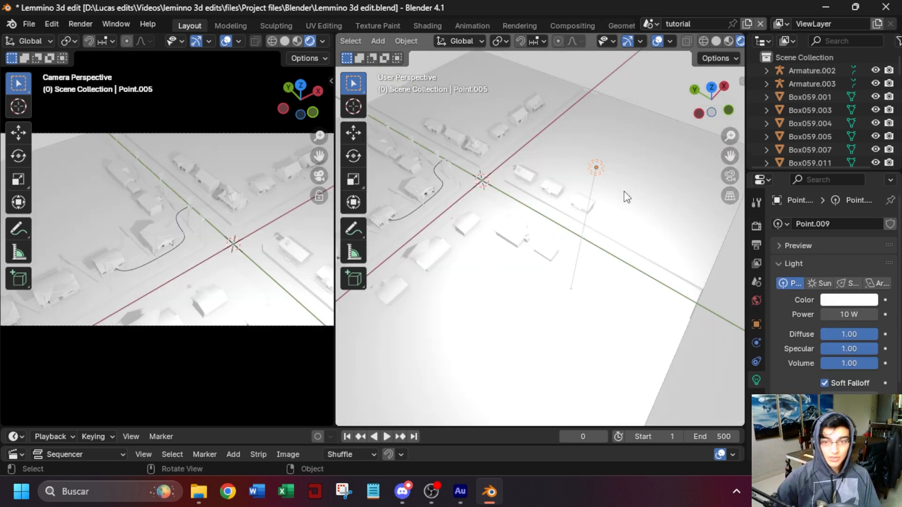
pyautogui.click(756, 325)
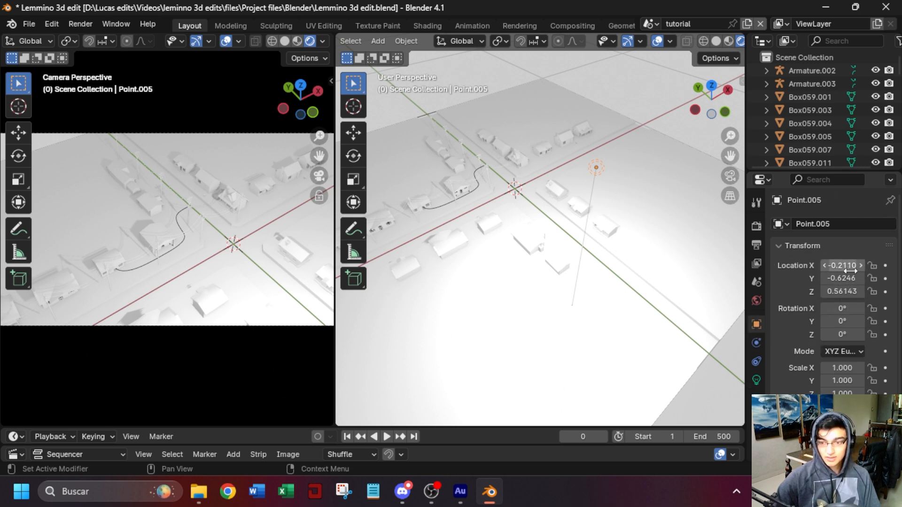
pyautogui.click(757, 380)
pyautogui.scroll(-2, 836, 296)
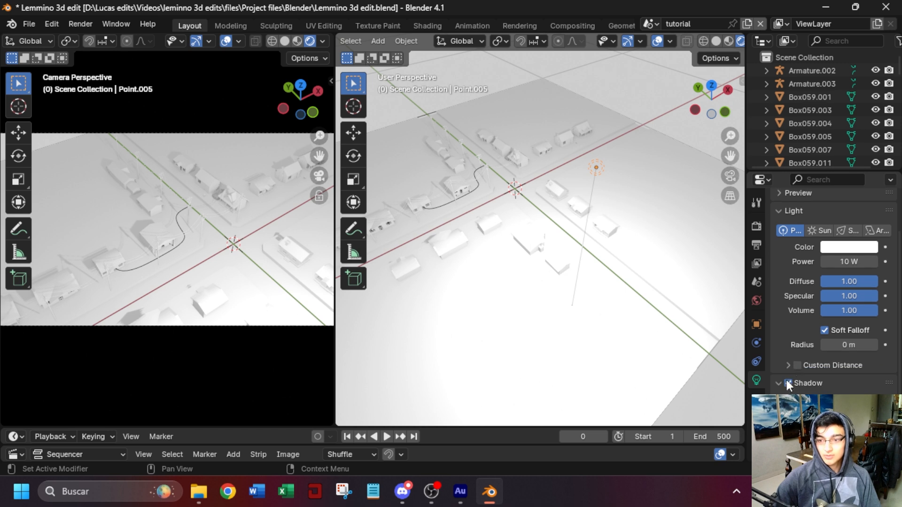
pyautogui.click(840, 261)
pyautogui.write('20')
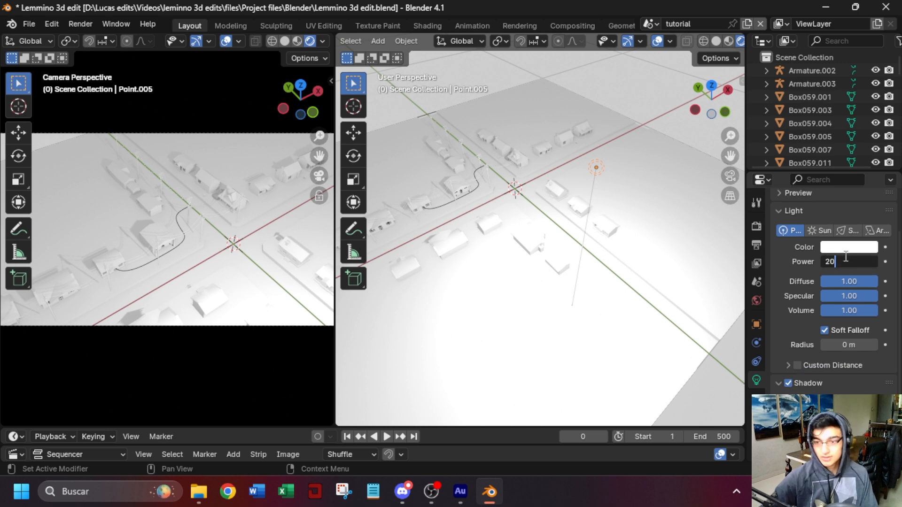
pyautogui.press('Return')
pyautogui.scroll(-2, 817, 328)
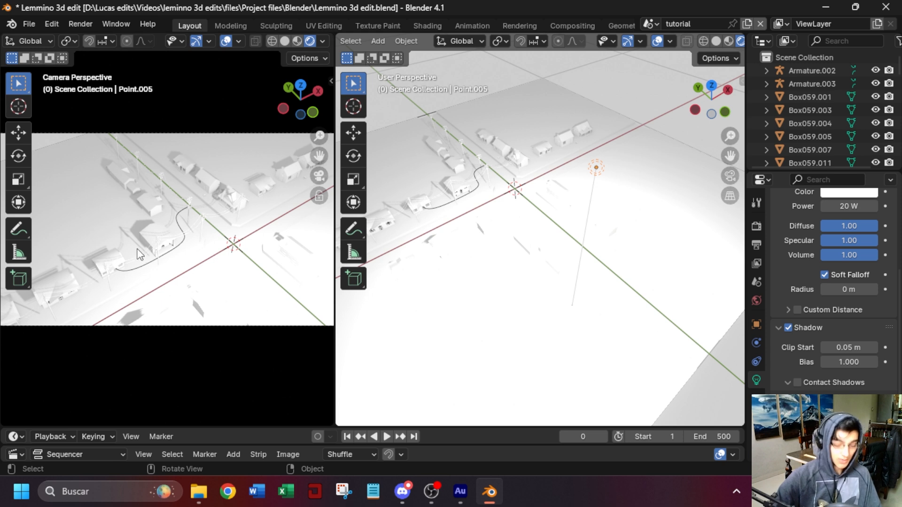
# Render the current frame from the camera, examine the lighting and close the render window.
pyautogui.press('F12')
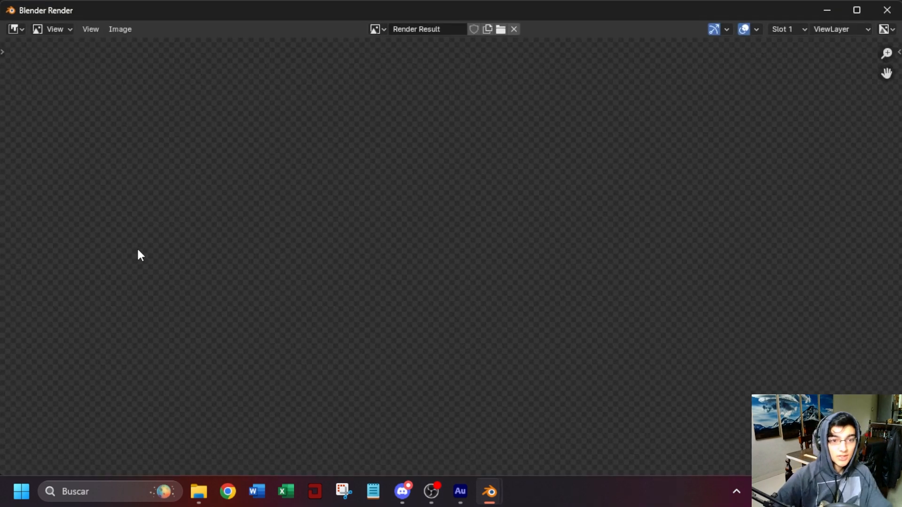
pyautogui.scroll(1, 429, 297)
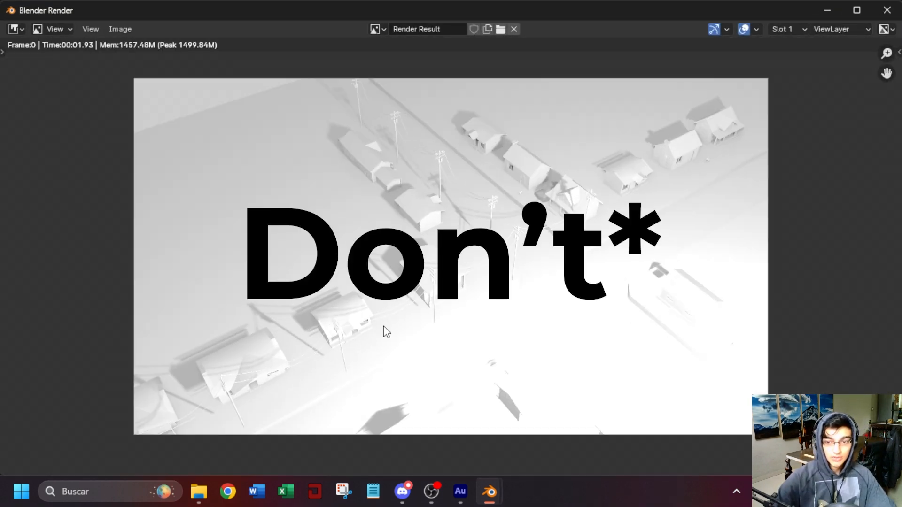
pyautogui.click(888, 11)
# Set the point light's shadow bias to 0.001 and enable contact shadows.
pyautogui.click(845, 363)
pyautogui.write('0.001')
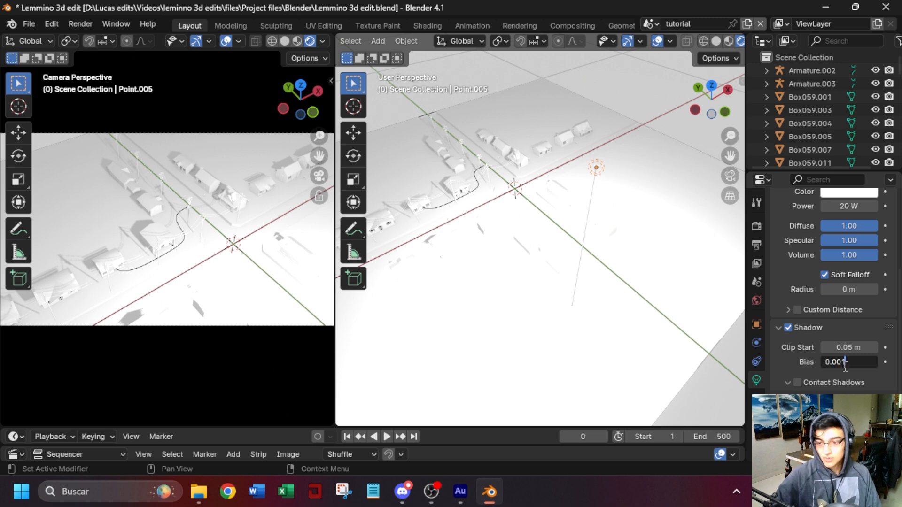
pyautogui.press('Return')
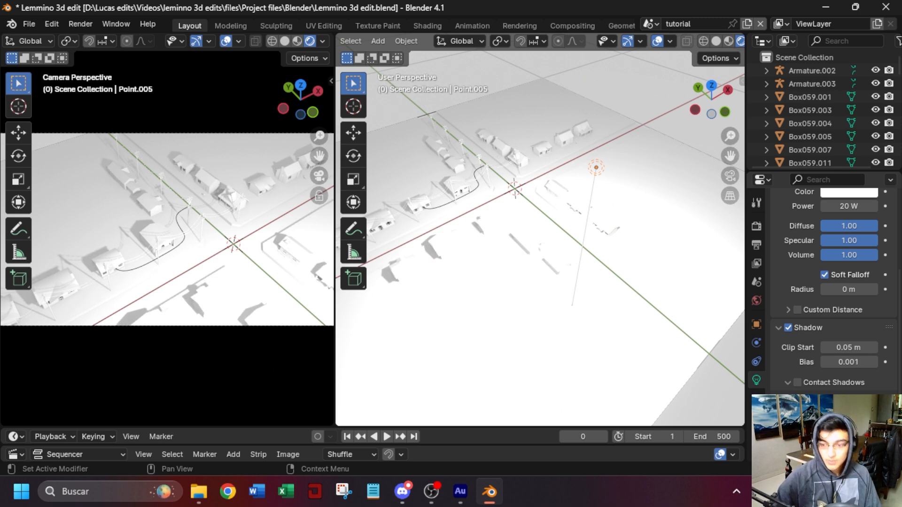
pyautogui.click(798, 383)
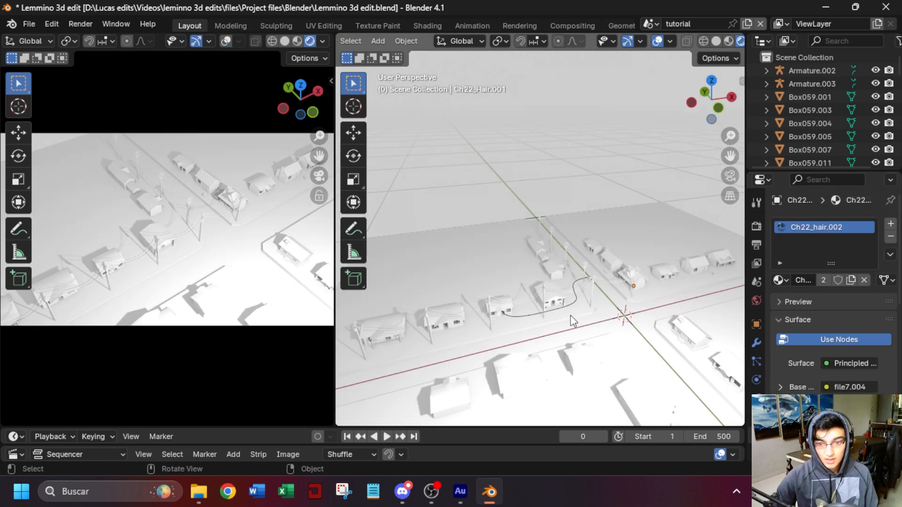
# Darken the world background colour to a value of 0.349.
pyautogui.moveTo(571, 321); pyautogui.dragTo(621, 228, button='middle')
pyautogui.scroll(2, 576, 261)
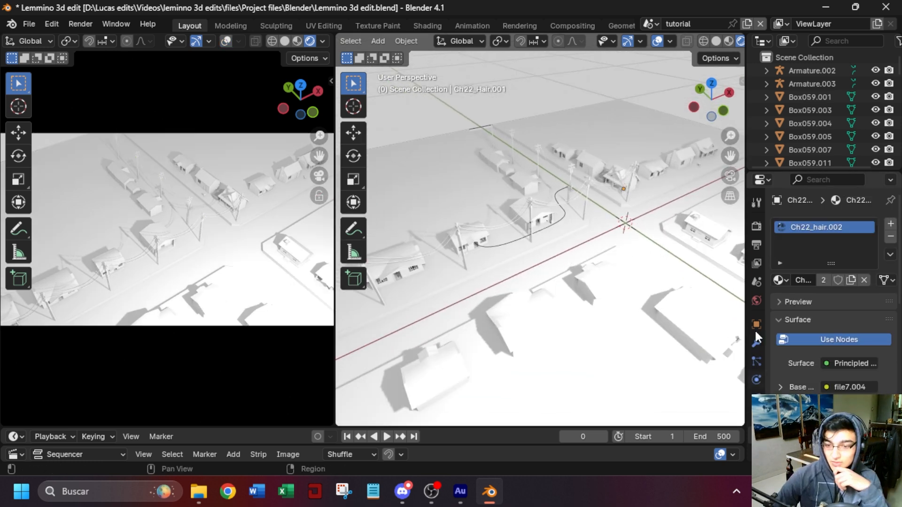
pyautogui.click(757, 301)
pyautogui.click(855, 314)
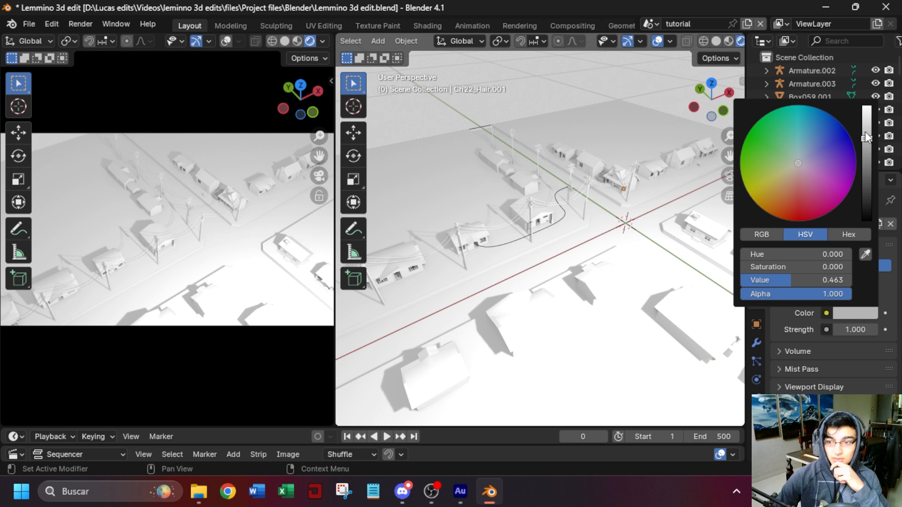
pyautogui.moveTo(867, 137); pyautogui.dragTo(867, 146)
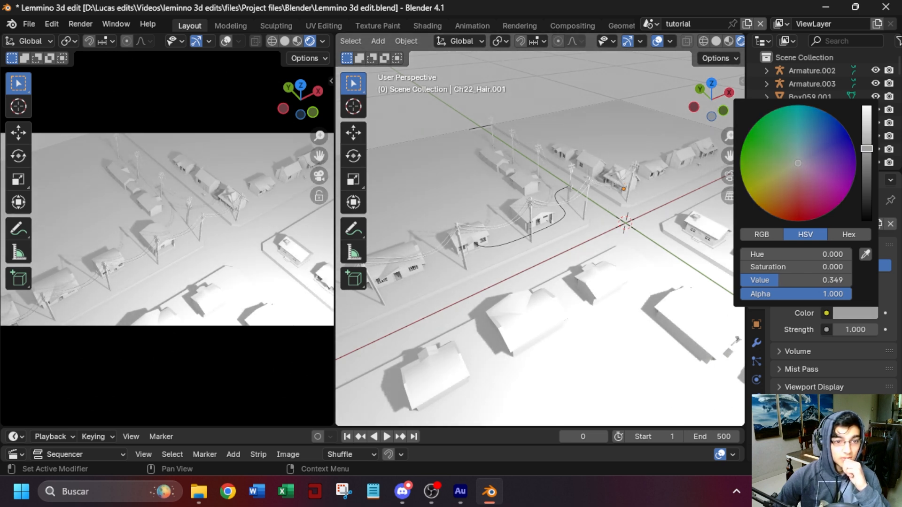
# Give the large house beside the road a new material with a grey base colour and name it "base".
pyautogui.moveTo(526, 329); pyautogui.dragTo(478, 321, button='middle')
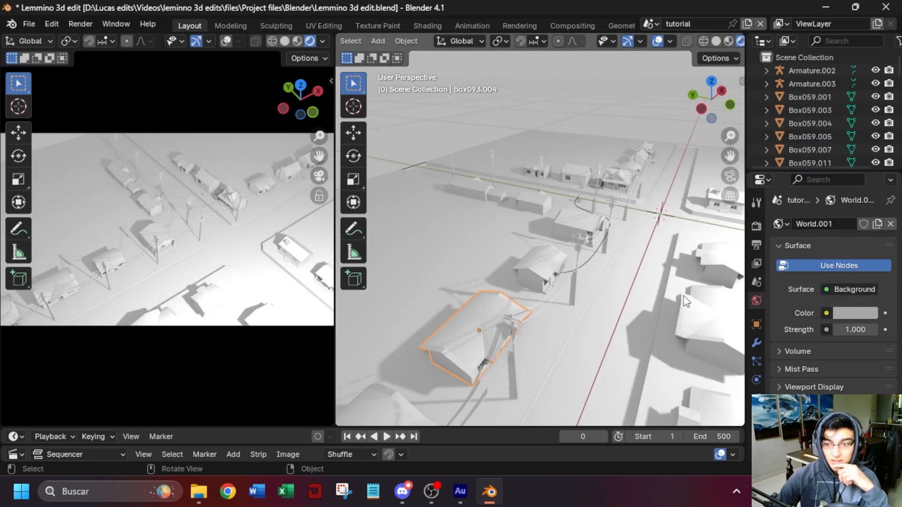
pyautogui.click(757, 397)
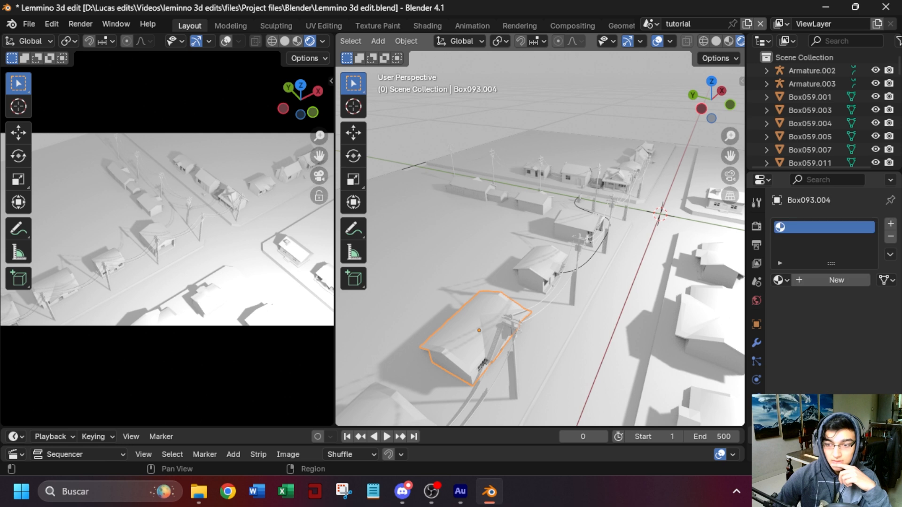
pyautogui.scroll(-3, 869, 389)
pyautogui.click(855, 335)
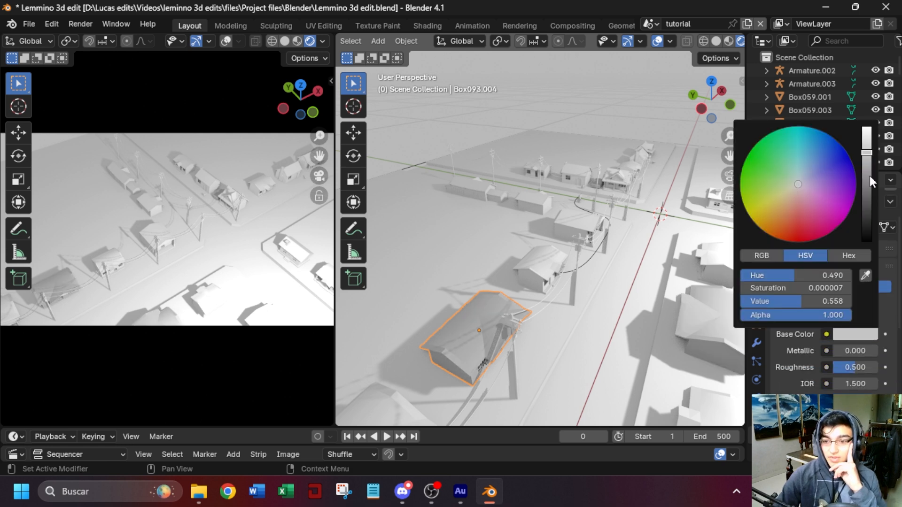
pyautogui.doubleClick(826, 228)
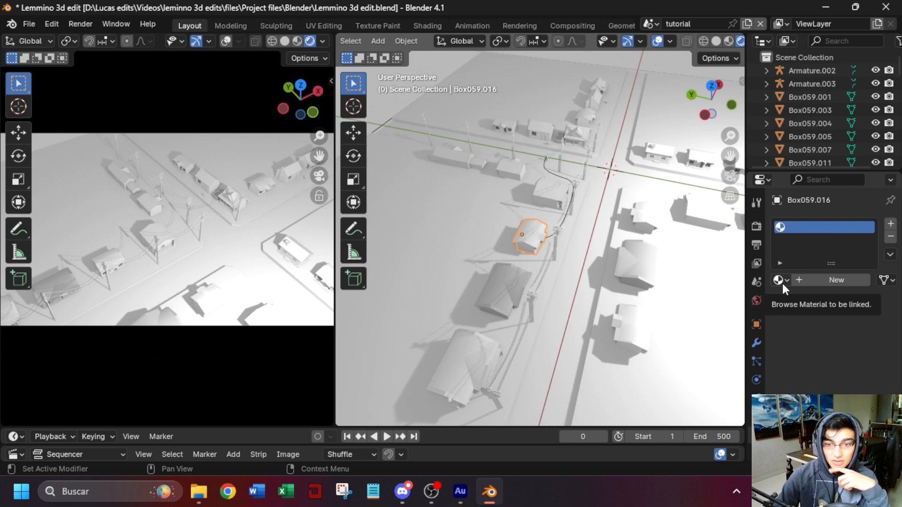
# Assign the "base" material to the small house and the house beside the curve.
pyautogui.click(780, 280)
pyautogui.scroll(-7, 766, 403)
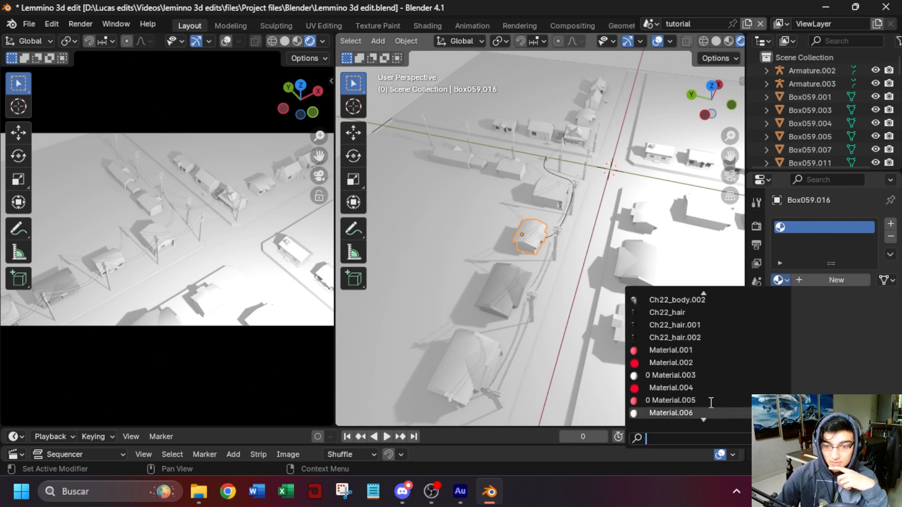
pyautogui.scroll(7, 683, 319)
pyautogui.click(667, 325)
pyautogui.click(548, 192)
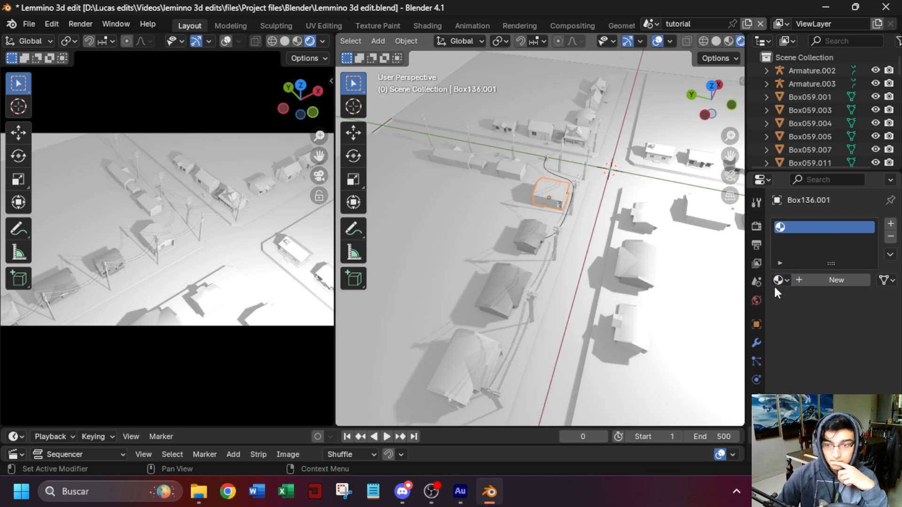
pyautogui.click(781, 280)
pyautogui.click(667, 325)
# Assign the "base" material to the two houses beyond the curve and to the ground plane.
pyautogui.click(512, 167)
pyautogui.click(781, 280)
pyautogui.click(667, 325)
pyautogui.click(461, 164)
pyautogui.click(455, 217)
pyautogui.click(781, 280)
pyautogui.click(667, 325)
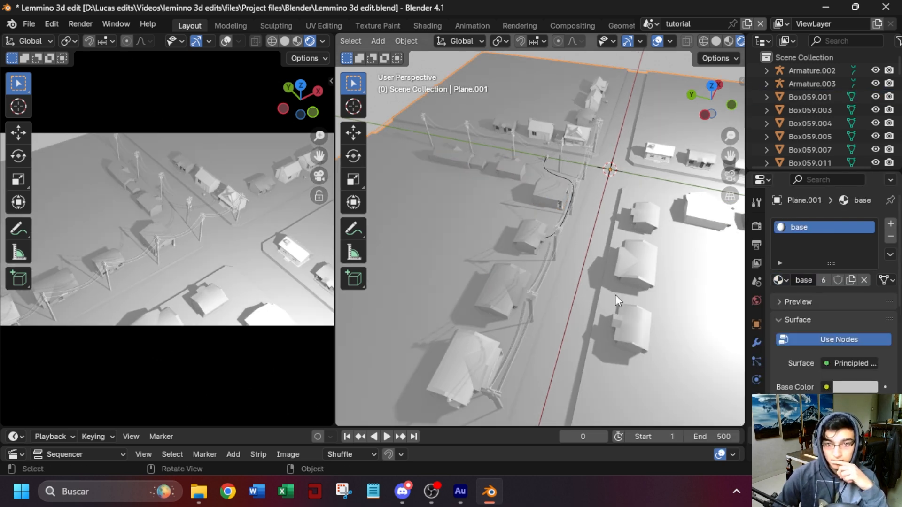
# Assign the "base" material to the first house across the crossing and two houses in the row behind the curve.
pyautogui.click(659, 155)
pyautogui.click(780, 280)
pyautogui.click(668, 326)
pyautogui.scroll(-1, 599, 211)
pyautogui.click(572, 144)
pyautogui.click(780, 280)
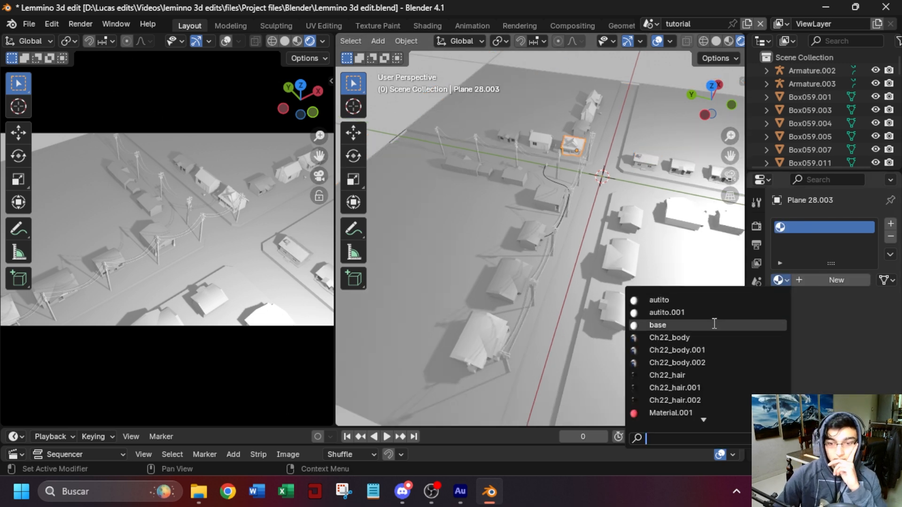
pyautogui.click(713, 324)
pyautogui.click(541, 140)
pyautogui.click(667, 325)
# Apply the "base" material to further houses on the far side of the crossing.
pyautogui.scroll(-1, 658, 225)
pyautogui.keyDown('shift'); pyautogui.moveTo(663, 226); pyautogui.dragTo(587, 224, button='middle'); pyautogui.keyUp('shift')
pyautogui.click(578, 217)
pyautogui.click(591, 177)
pyautogui.click(625, 183)
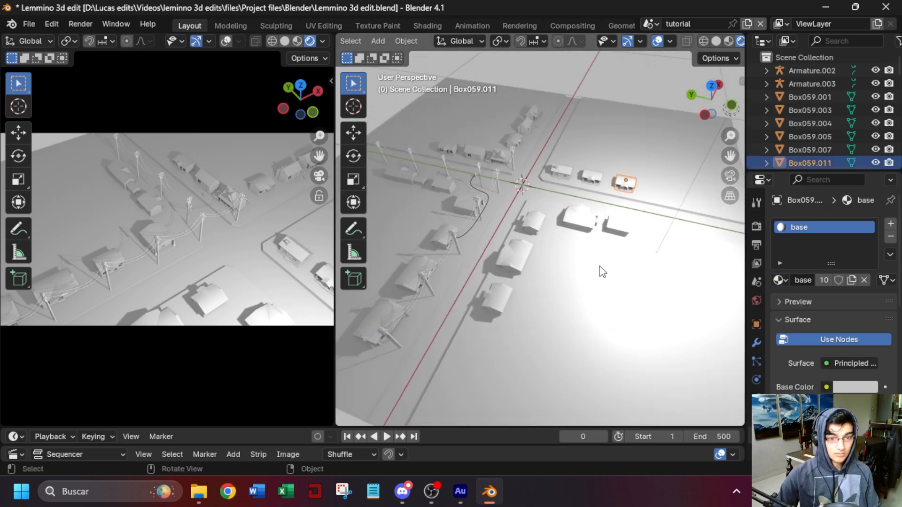
# Lighten the world background colour slightly by raising its value.
pyautogui.click(756, 301)
pyautogui.click(847, 316)
pyautogui.click(866, 139)
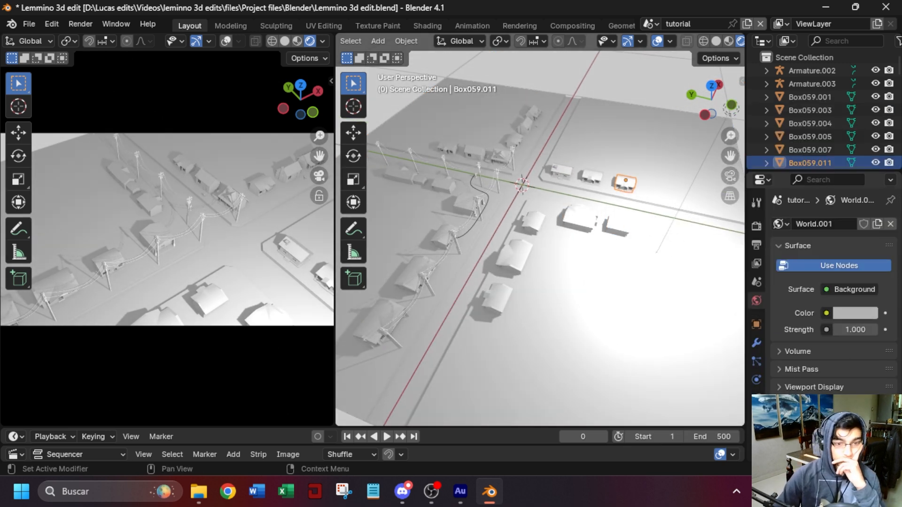
# Assign the "base" material to the utility pole and wires beside the curve and to the pole near the crossing.
pyautogui.click(427, 277)
pyautogui.click(756, 436)
pyautogui.click(781, 280)
pyautogui.click(667, 326)
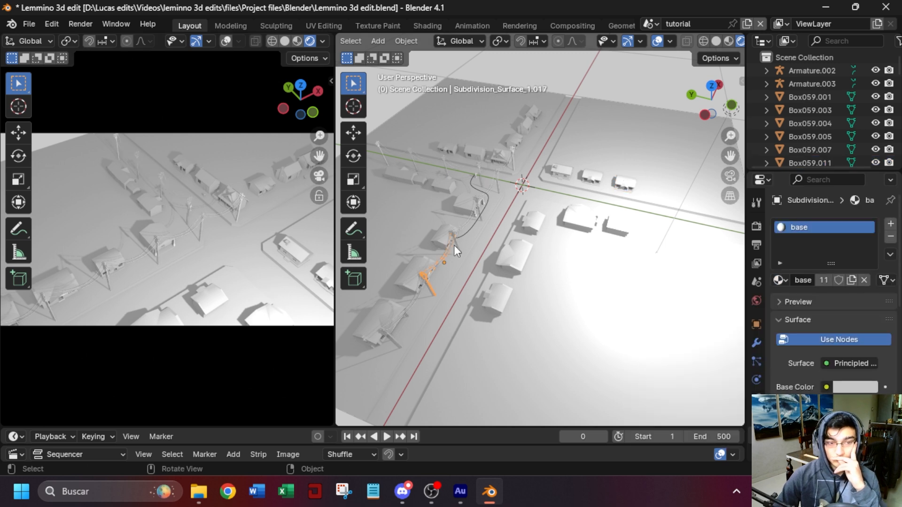
pyautogui.scroll(3, 469, 244)
pyautogui.moveTo(470, 202); pyautogui.dragTo(471, 177, button='middle')
pyautogui.click(506, 151)
pyautogui.click(780, 280)
pyautogui.click(667, 325)
pyautogui.scroll(-5, 496, 245)
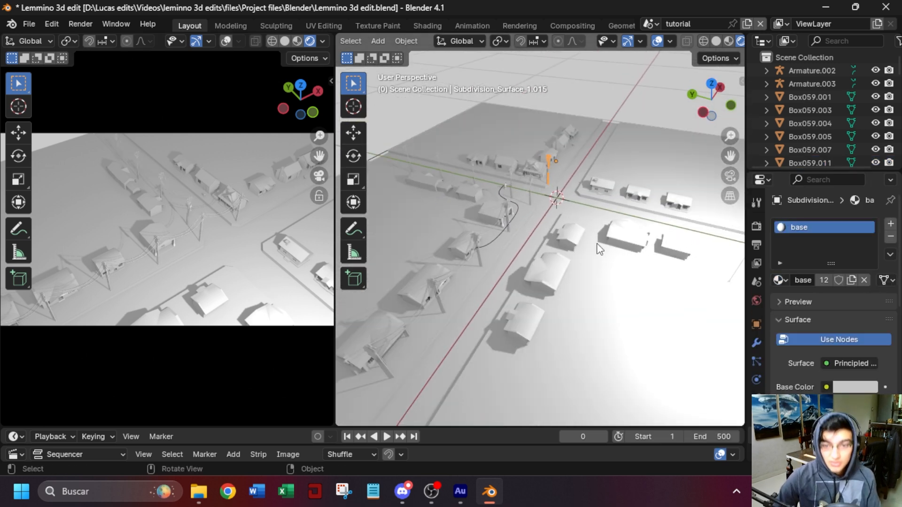
pyautogui.scroll(3, 503, 257)
pyautogui.keyDown('shift'); pyautogui.moveTo(532, 234); pyautogui.dragTo(528, 263, button='middle'); pyautogui.keyUp('shift')
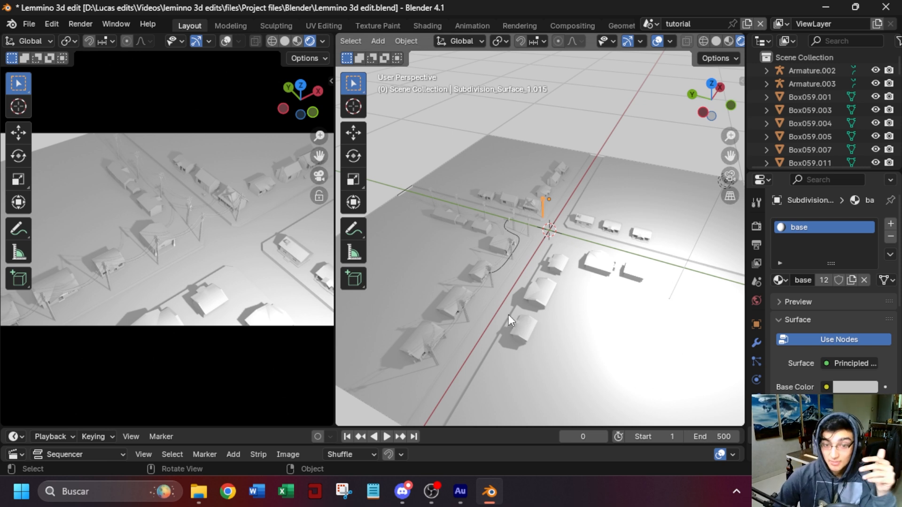
# Give the bullet in the house doorway a new material with a red base color of about 0.92 saturation.
pyautogui.scroll(2, 519, 313)
pyautogui.keyDown('shift'); pyautogui.moveTo(502, 233); pyautogui.dragTo(550, 199, button='middle'); pyautogui.keyUp('shift')
pyautogui.click(500, 235)
pyautogui.scroll(5, 551, 199)
pyautogui.moveTo(597, 274); pyautogui.dragTo(507, 240, button='middle')
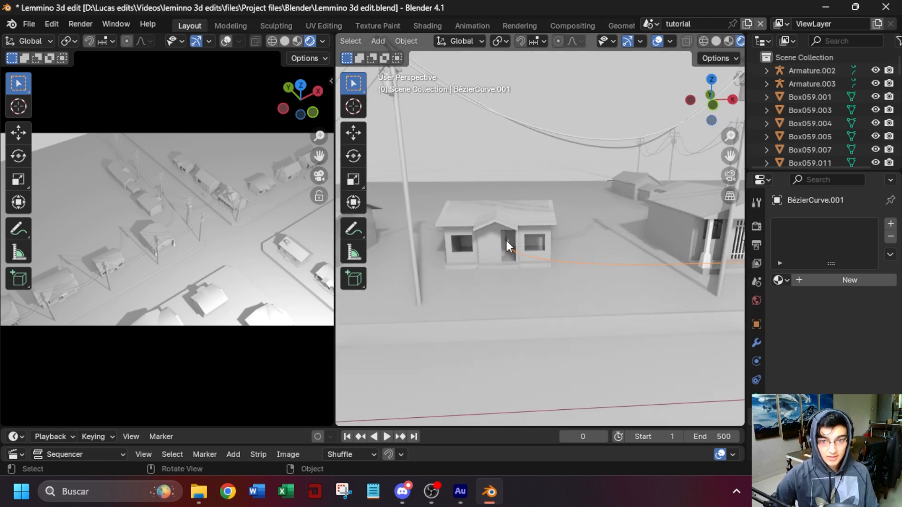
pyautogui.click(515, 252)
pyautogui.press('KP_Decimal')
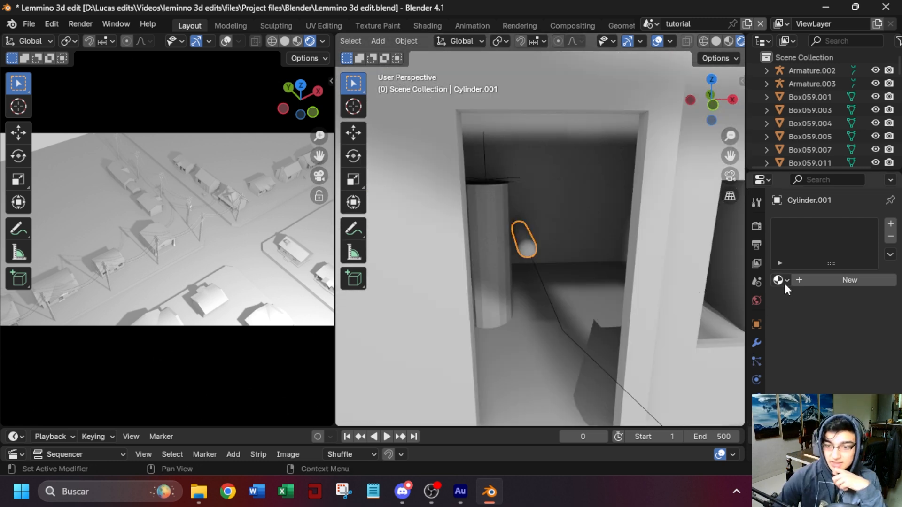
pyautogui.click(822, 278)
pyautogui.scroll(-4, 821, 278)
pyautogui.click(855, 334)
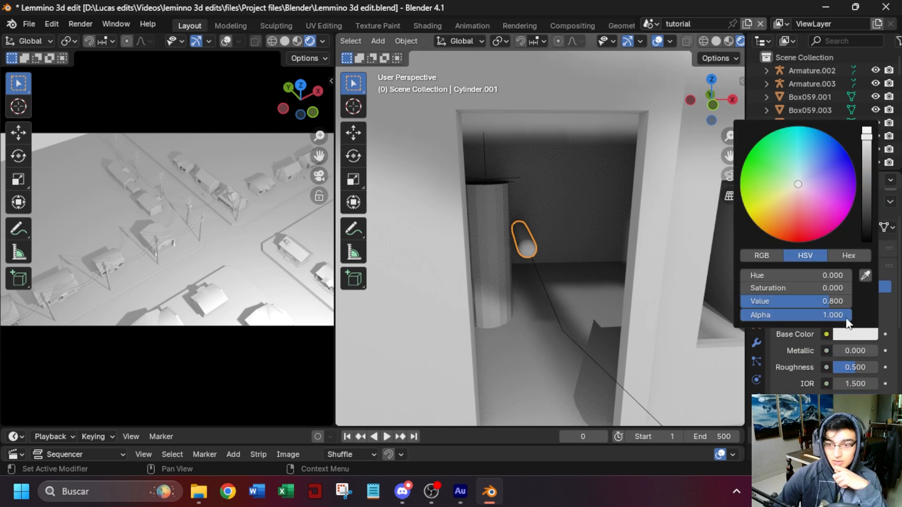
pyautogui.moveTo(798, 188); pyautogui.dragTo(797, 225)
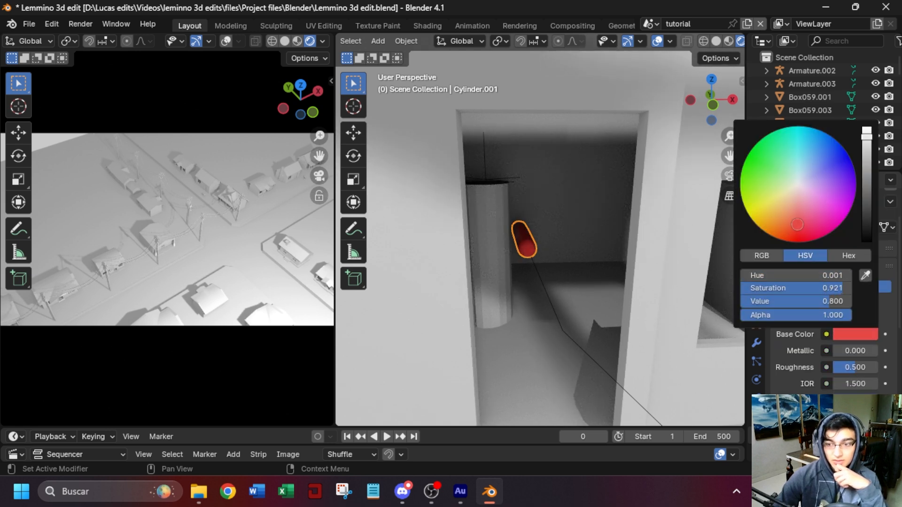
# Sample the bullet material's red base color for its emission, set the emission strength to 5, and name the material "Red".
pyautogui.scroll(-4, 827, 291)
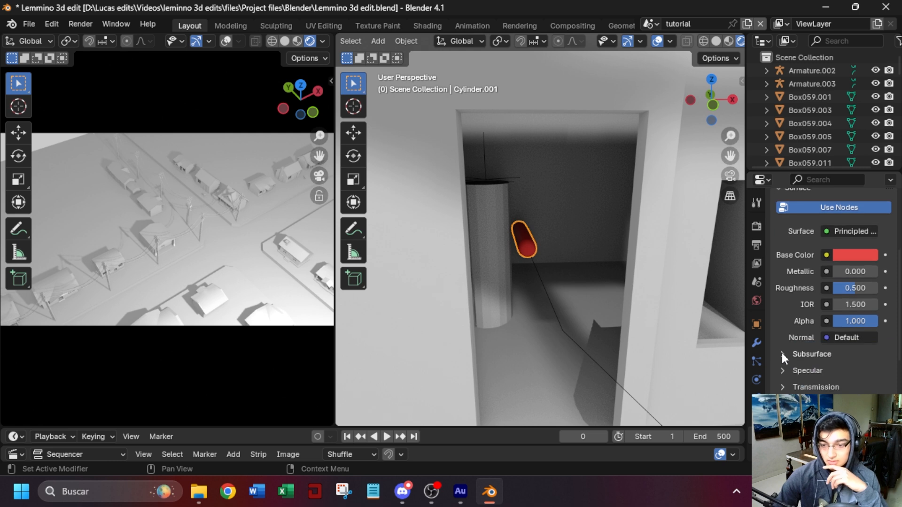
pyautogui.scroll(-3, 827, 291)
pyautogui.click(853, 376)
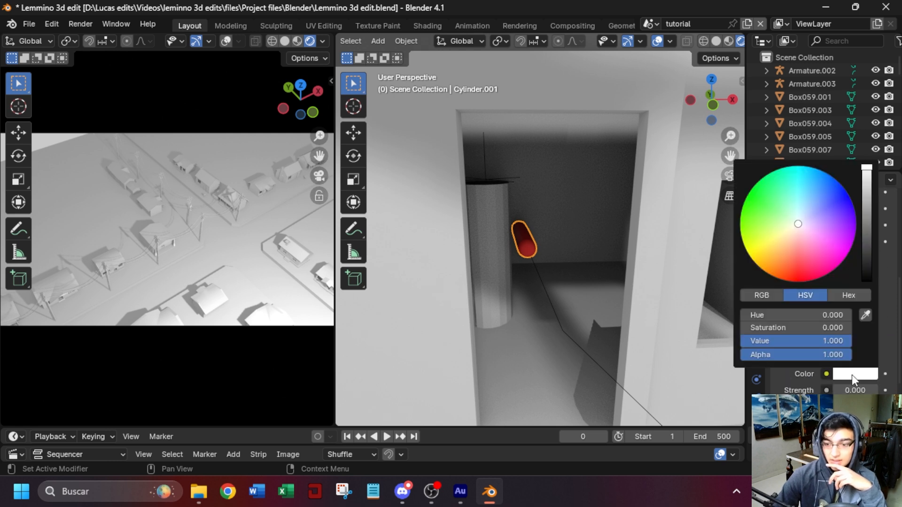
pyautogui.scroll(3, 888, 355)
pyautogui.click(853, 427)
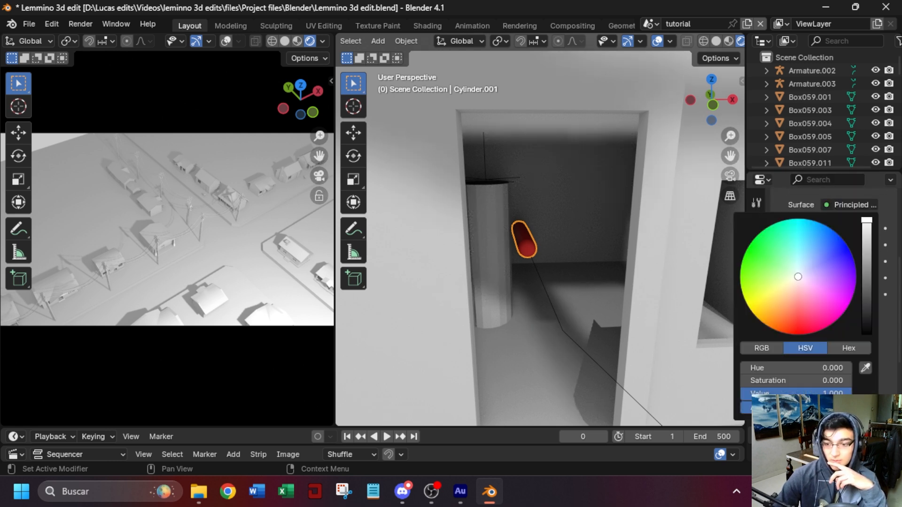
pyautogui.click(866, 370)
pyautogui.click(846, 230)
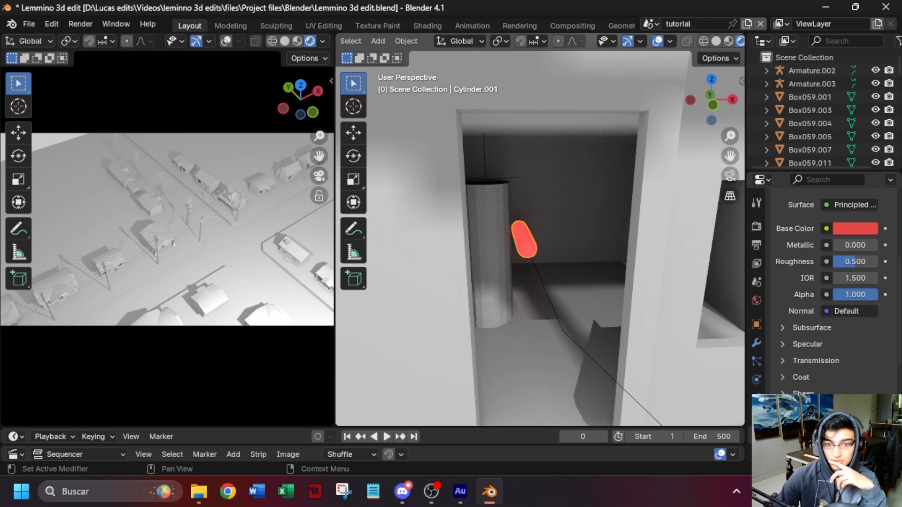
pyautogui.moveTo(590, 359); pyautogui.dragTo(514, 286, button='middle')
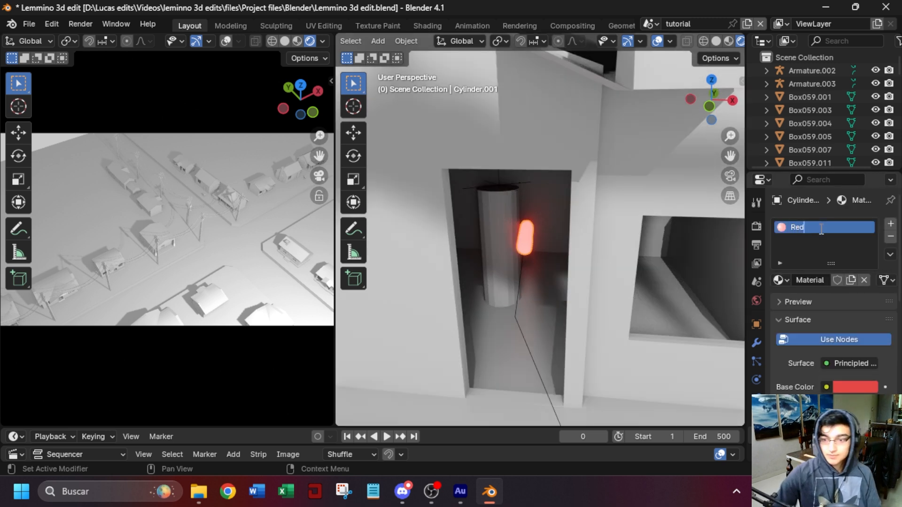
pyautogui.press('Return')
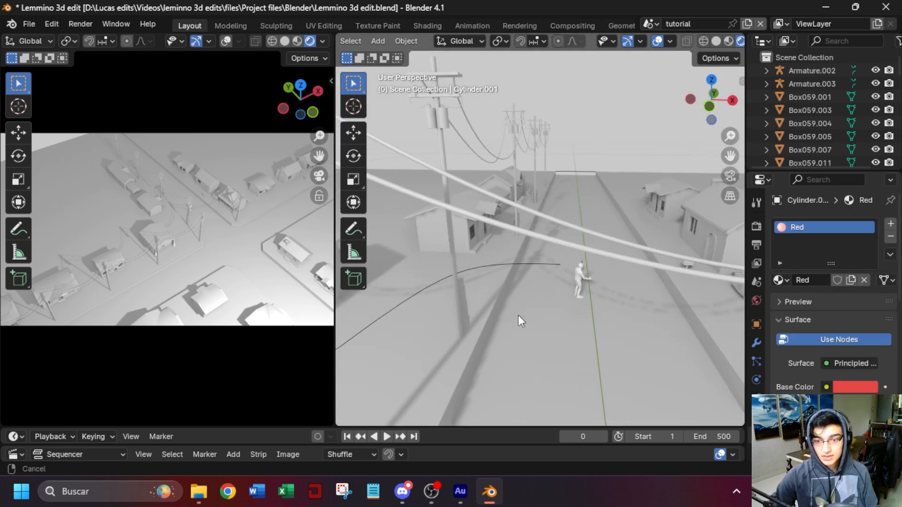
# Assign the "Red" material to the sweater and head of the figure standing in the street.
pyautogui.scroll(8, 609, 298)
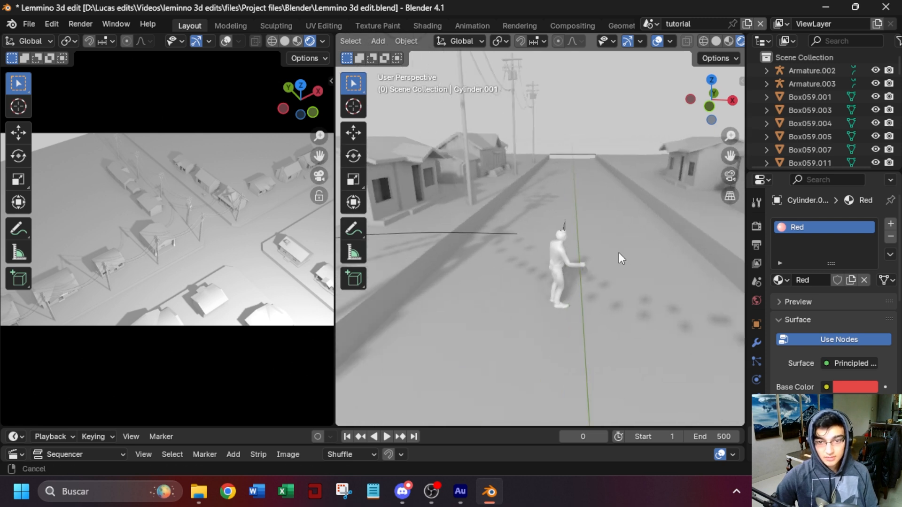
pyautogui.click(562, 269)
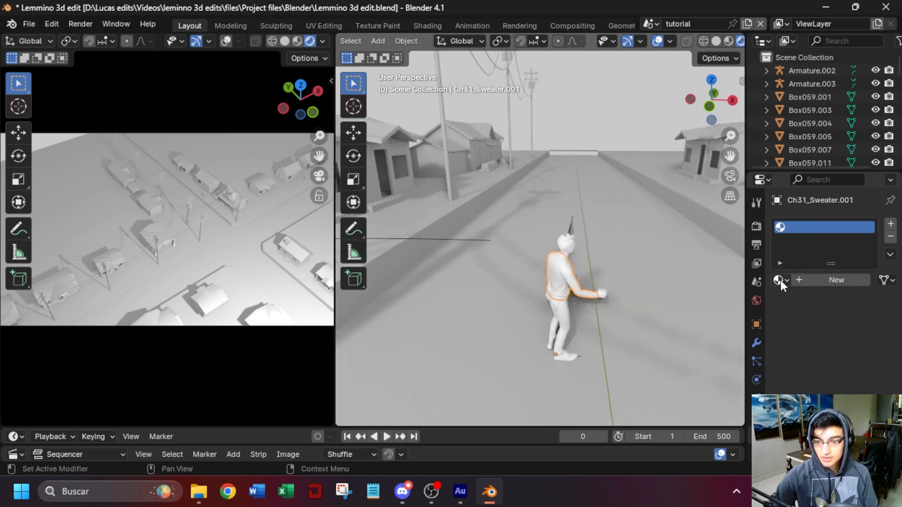
pyautogui.click(780, 281)
pyautogui.scroll(-5, 681, 376)
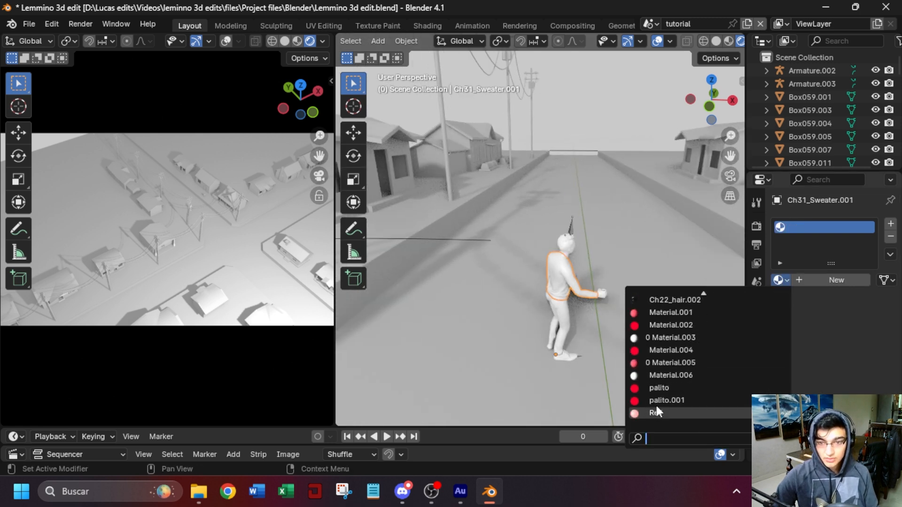
pyautogui.click(666, 417)
pyautogui.click(570, 244)
pyautogui.click(779, 281)
pyautogui.click(770, 301)
pyautogui.click(780, 280)
pyautogui.scroll(-5, 668, 357)
pyautogui.click(655, 413)
# Assign the "Red" material to the street figure's remaining parts, including the pants and shoes.
pyautogui.moveTo(621, 339); pyautogui.dragTo(582, 320, button='middle')
pyautogui.click(598, 322)
pyautogui.click(780, 280)
pyautogui.scroll(-5, 667, 357)
pyautogui.click(663, 412)
pyautogui.click(571, 367)
pyautogui.click(780, 280)
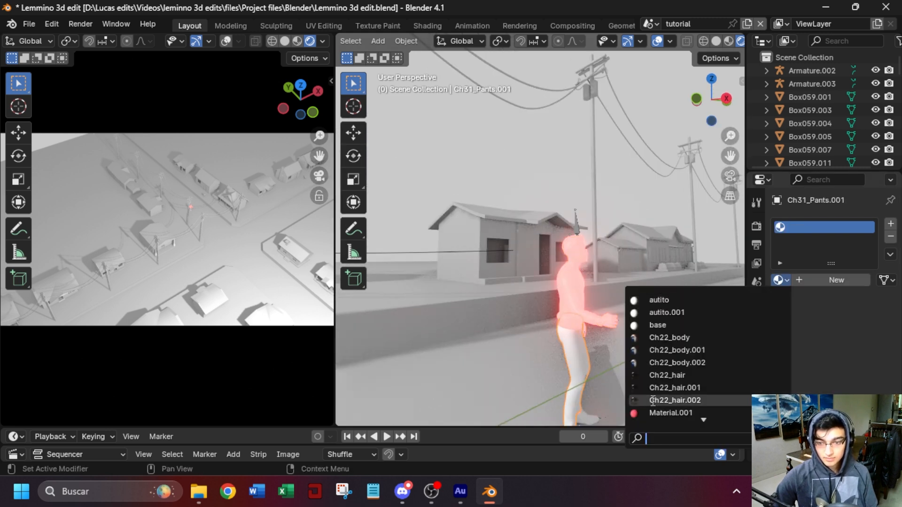
pyautogui.click(558, 322)
pyautogui.click(780, 280)
pyautogui.scroll(-5, 675, 385)
pyautogui.click(663, 413)
# Unlink the existing materials from the hair, body and clothes of the figure behind the house window.
pyautogui.moveTo(616, 332); pyautogui.dragTo(461, 148, button='middle')
pyautogui.click(461, 151)
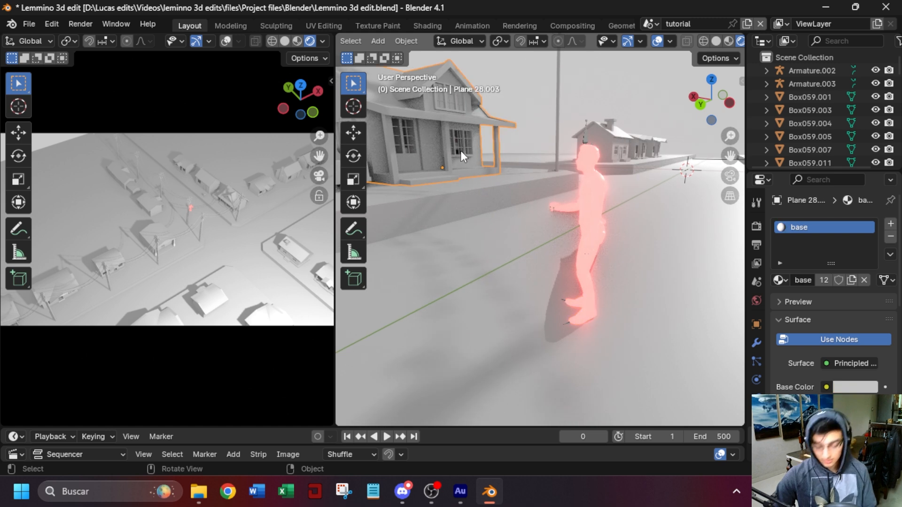
pyautogui.press('KP_Decimal')
pyautogui.scroll(5, 550, 263)
pyautogui.moveTo(559, 272); pyautogui.dragTo(582, 193, button='middle')
pyautogui.click(552, 185)
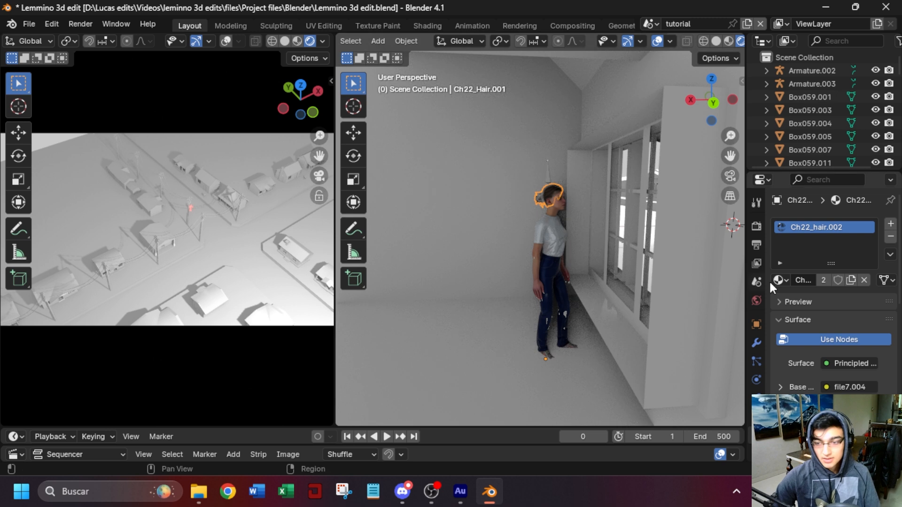
pyautogui.click(863, 281)
pyautogui.click(572, 222)
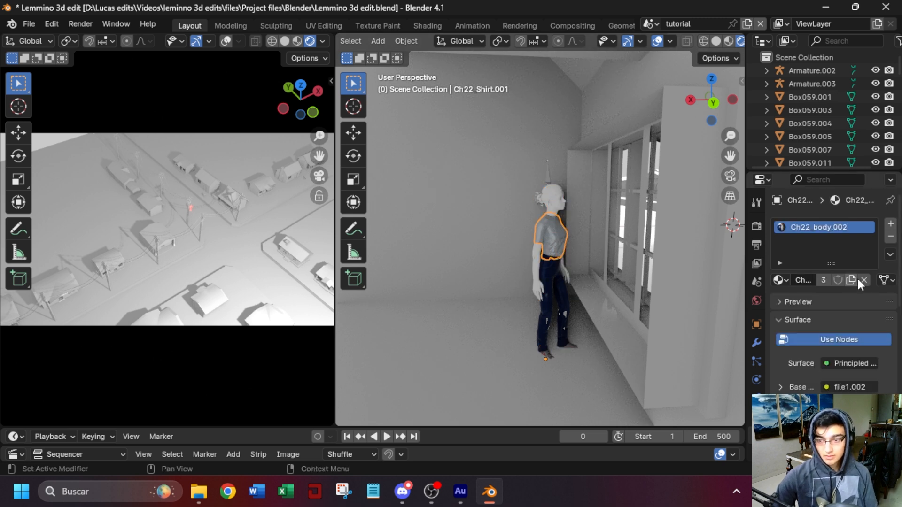
pyautogui.click(862, 280)
pyautogui.click(567, 348)
# Assign the "Red" material to every part of the figure inside the house, from hair to sneakers.
pyautogui.click(546, 193)
pyautogui.click(781, 280)
pyautogui.scroll(-8, 670, 394)
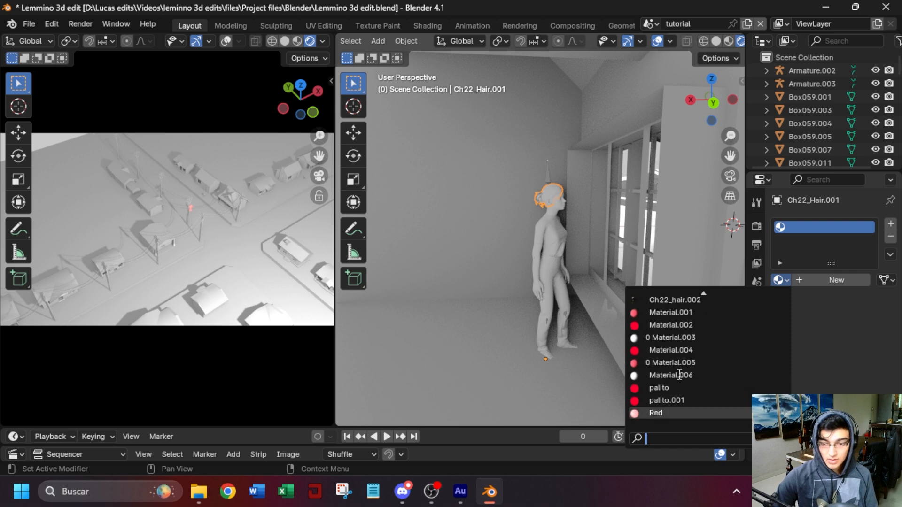
pyautogui.click(555, 212)
pyautogui.click(780, 281)
pyautogui.scroll(-8, 672, 395)
pyautogui.click(657, 413)
pyautogui.click(561, 235)
pyautogui.click(780, 281)
pyautogui.scroll(-8, 672, 400)
pyautogui.click(657, 413)
pyautogui.scroll(-8, 672, 400)
pyautogui.click(657, 413)
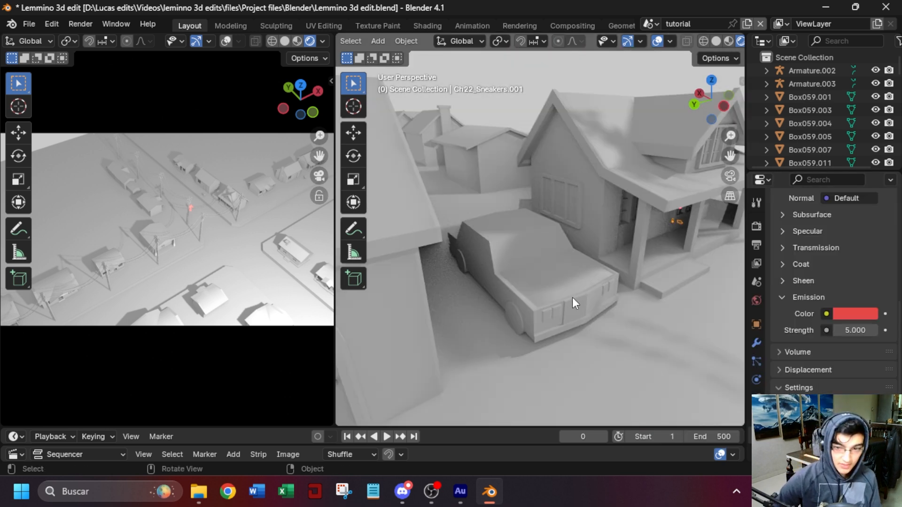
# Move the bullet on the global Z axis so it sits on the curve just outside the house doorway.
pyautogui.scroll(2, 572, 301)
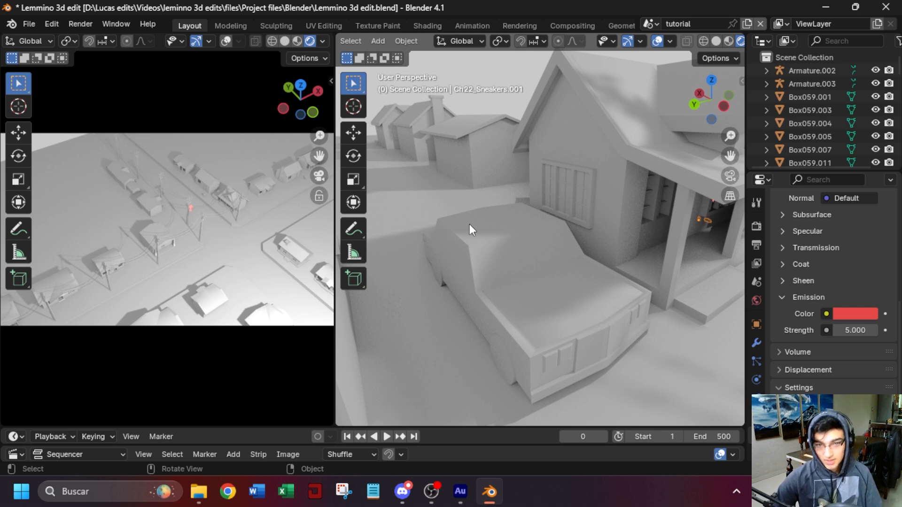
pyautogui.scroll(-9, 517, 283)
pyautogui.moveTo(543, 278)
pyautogui.mouseDown(button='middle')
pyautogui.moveTo(537, 295)
pyautogui.moveTo(419, 316)
pyautogui.moveTo(551, 296)
pyautogui.moveTo(536, 295)
pyautogui.moveTo(545, 274)
pyautogui.mouseUp(button='middle')
pyautogui.scroll(1, 536, 292)
pyautogui.scroll(1, 537, 293)
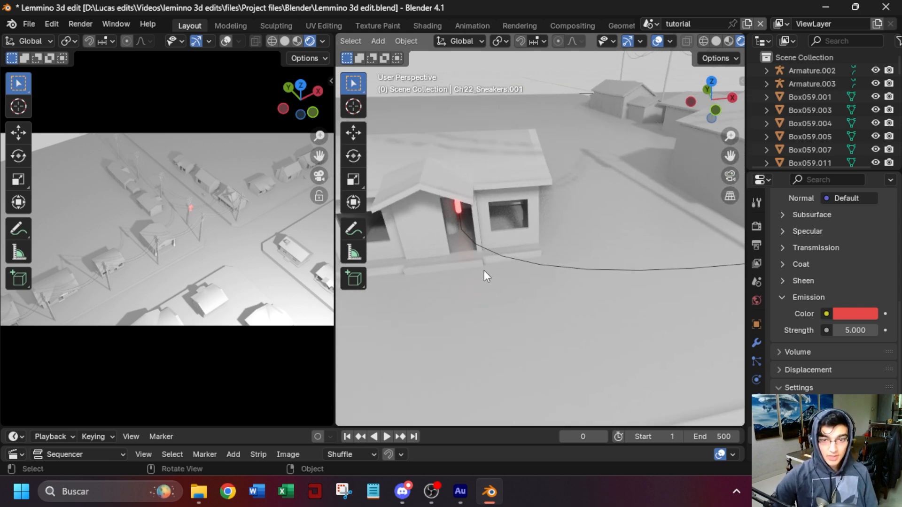
pyautogui.click(460, 213)
pyautogui.click(457, 208)
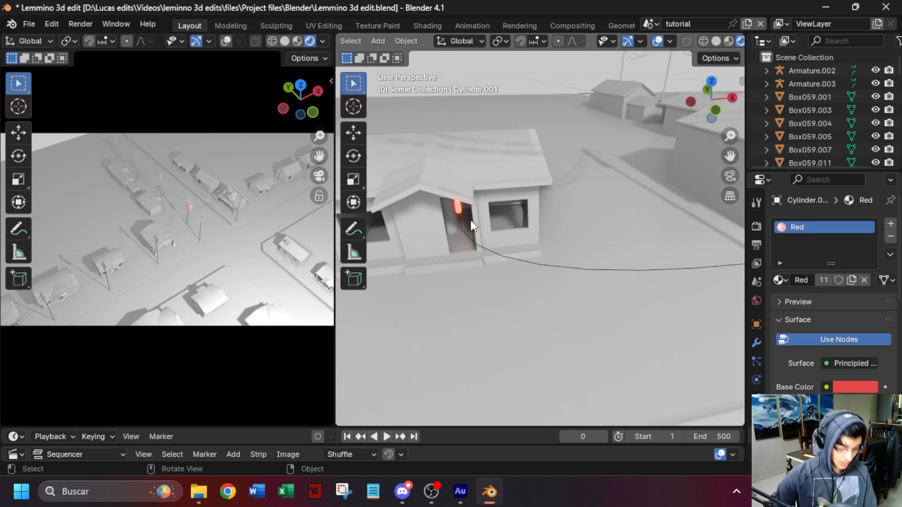
pyautogui.scroll(-4, 470, 220)
pyautogui.press('g')
pyautogui.press('z')
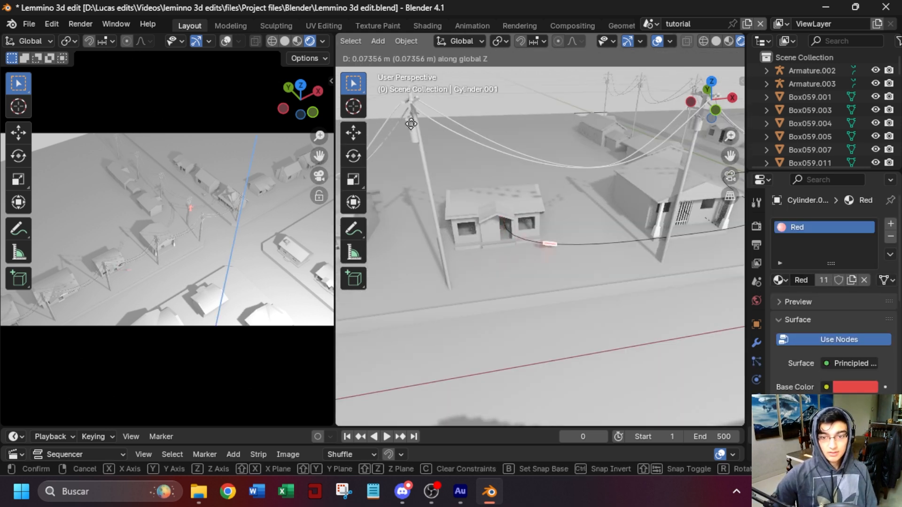
pyautogui.click(405, 122)
# Check the bullet in the camera view and render the current frame.
pyautogui.scroll(5, 575, 280)
pyautogui.moveTo(664, 297)
pyautogui.keyDown('shift'); pyautogui.mouseDown(button='middle')
pyautogui.moveTo(577, 286)
pyautogui.moveTo(667, 295)
pyautogui.mouseUp(button='middle'); pyautogui.keyUp('shift')
pyautogui.scroll(5, 133, 287)
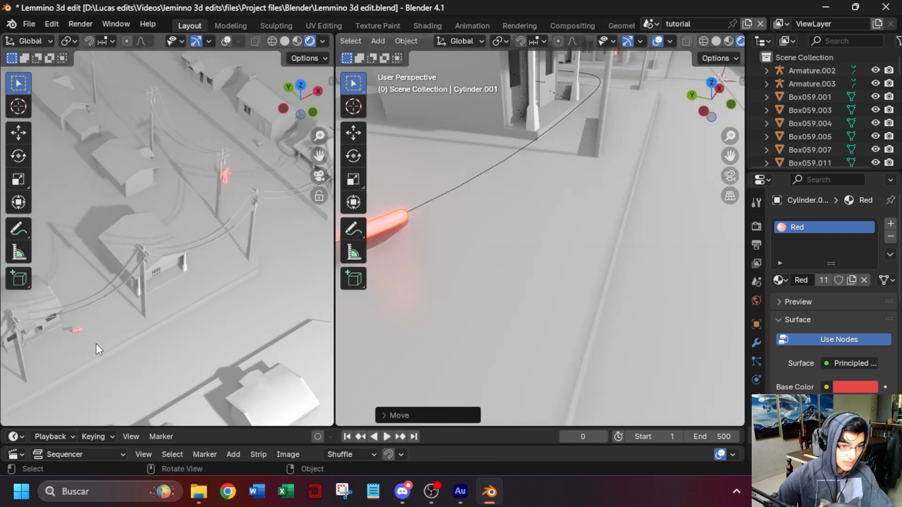
pyautogui.scroll(-6, 97, 343)
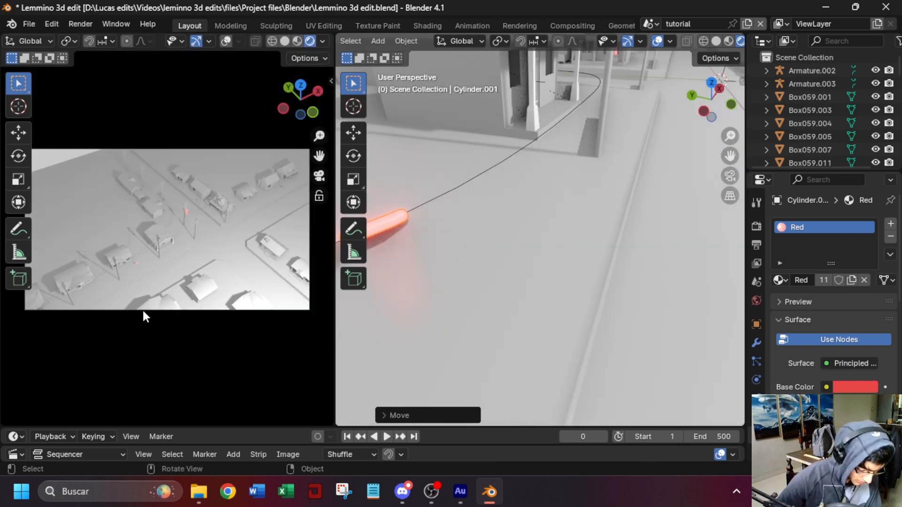
pyautogui.press('F12')
# Examine the size and glow of the red bullet among the houses and power lines in the render.
pyautogui.scroll(3, 430, 295)
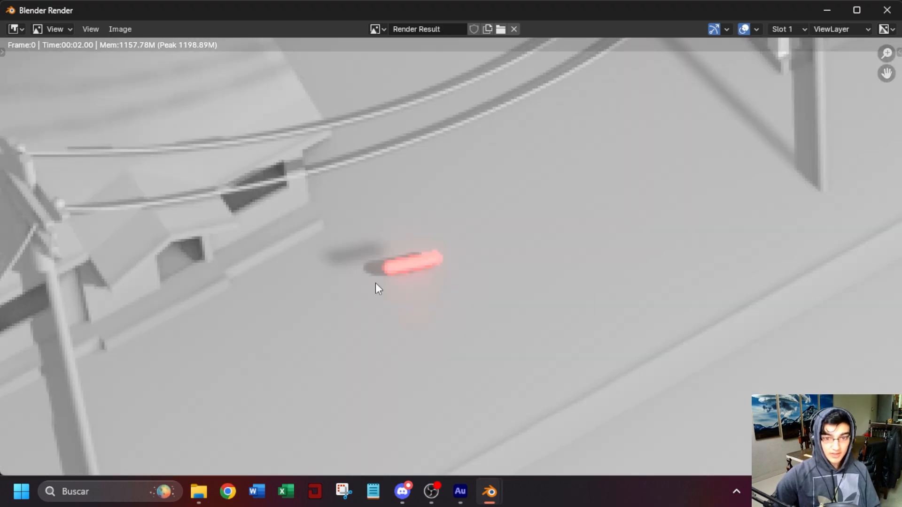
pyautogui.scroll(-4, 427, 317)
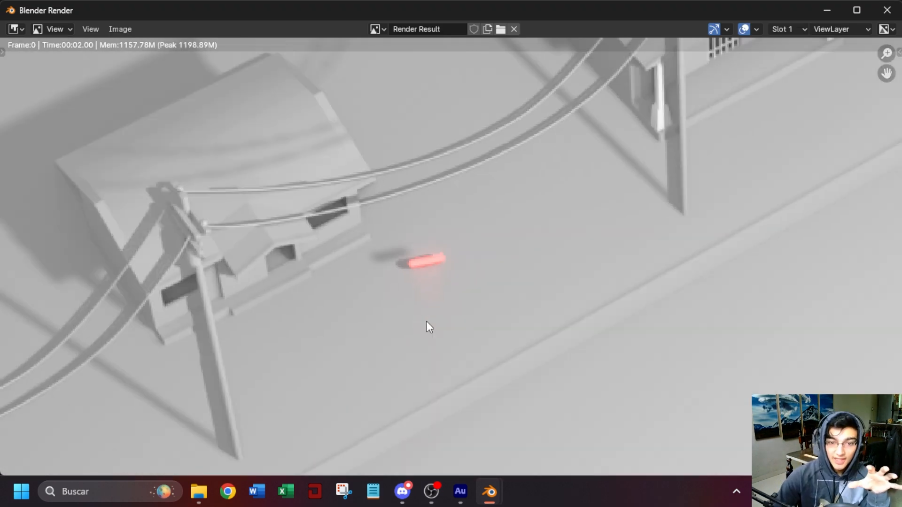
pyautogui.scroll(-2, 459, 286)
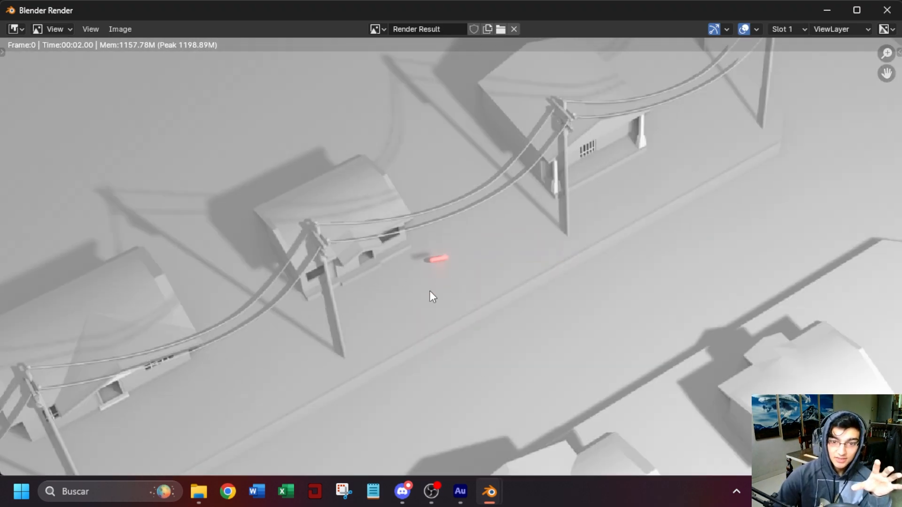
pyautogui.moveTo(431, 294); pyautogui.dragTo(435, 276, button='middle')
pyautogui.scroll(2, 436, 263)
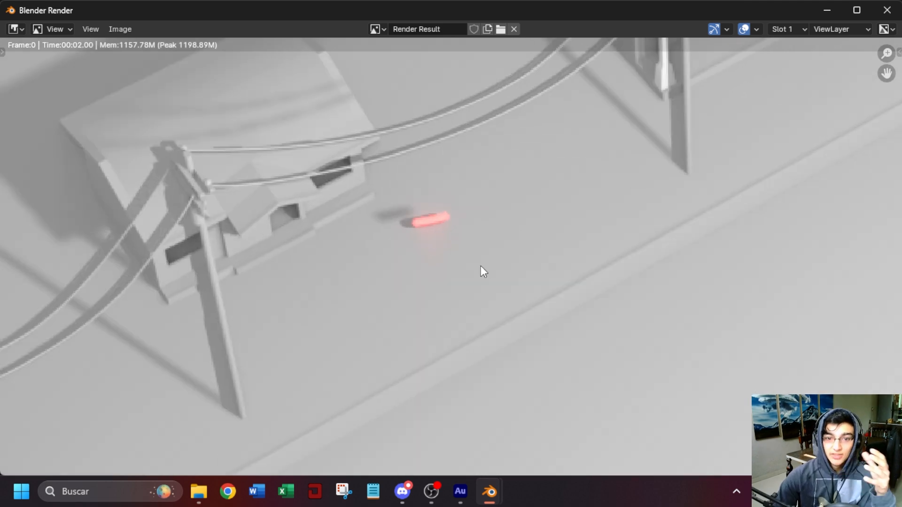
pyautogui.scroll(-4, 480, 266)
pyautogui.moveTo(546, 196); pyautogui.dragTo(599, 235, button='middle')
pyautogui.scroll(3, 499, 300)
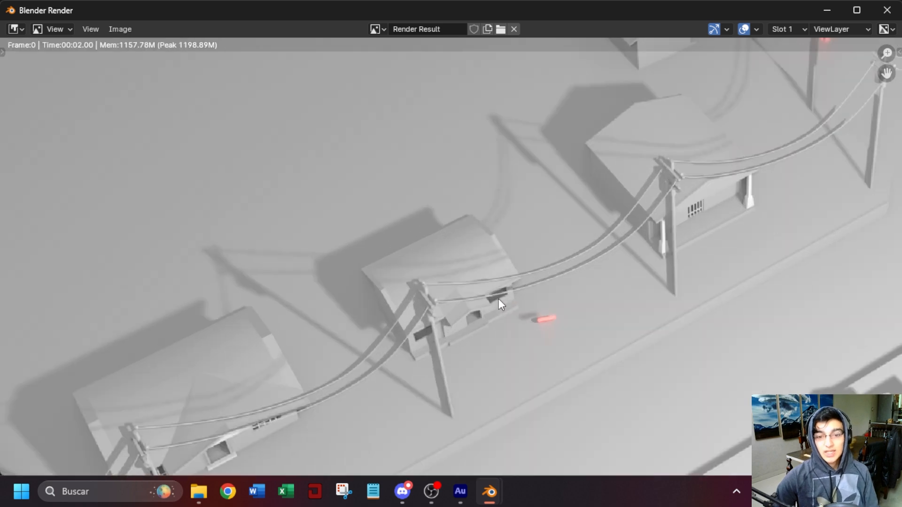
pyautogui.moveTo(548, 336); pyautogui.dragTo(422, 253, button='middle')
pyautogui.scroll(3, 422, 253)
pyautogui.scroll(-3, 447, 255)
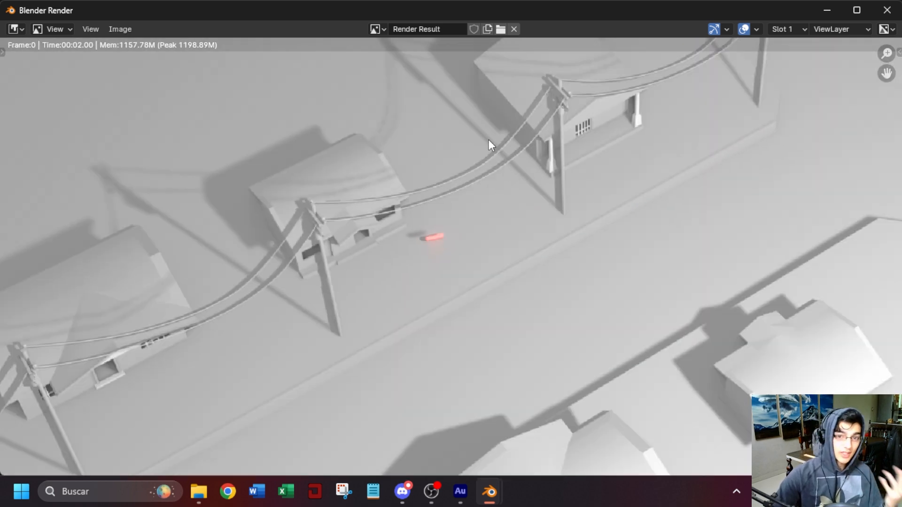
# Close the render and snap the 3D cursor to the house beside the red bullet.
pyautogui.press('Escape')
pyautogui.scroll(-3, 444, 258)
pyautogui.moveTo(425, 241); pyautogui.dragTo(501, 184, button='middle')
pyautogui.click(446, 196)
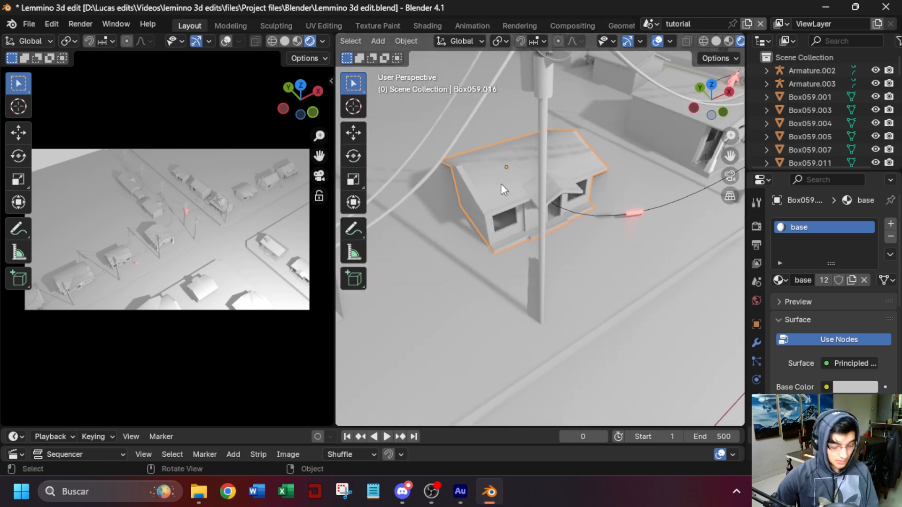
pyautogui.hotkey('shift', 's')
pyautogui.click(495, 280)
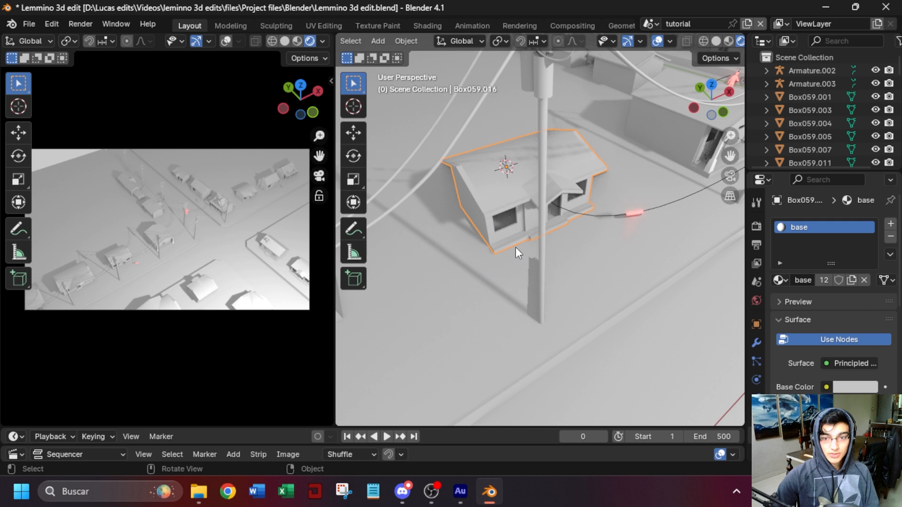
# Add a point light at the 3D cursor and set its power to 100 mW.
pyautogui.hotkey('shift', 'a')
pyautogui.moveTo(484, 247)
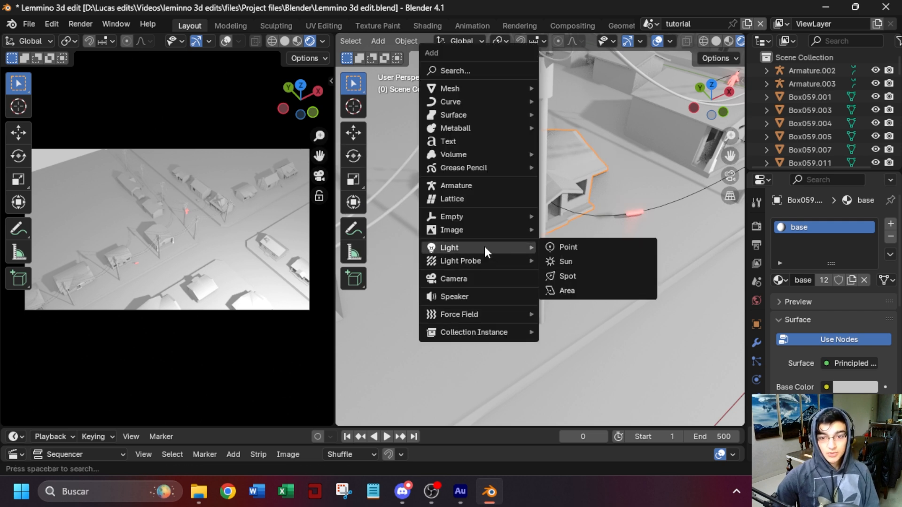
pyautogui.click(574, 247)
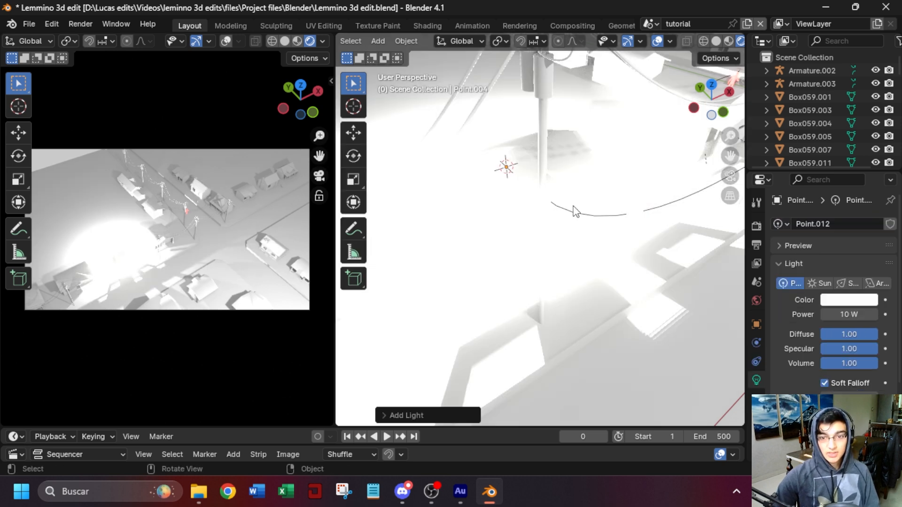
pyautogui.press('KP_7')
pyautogui.rightClick(546, 208)
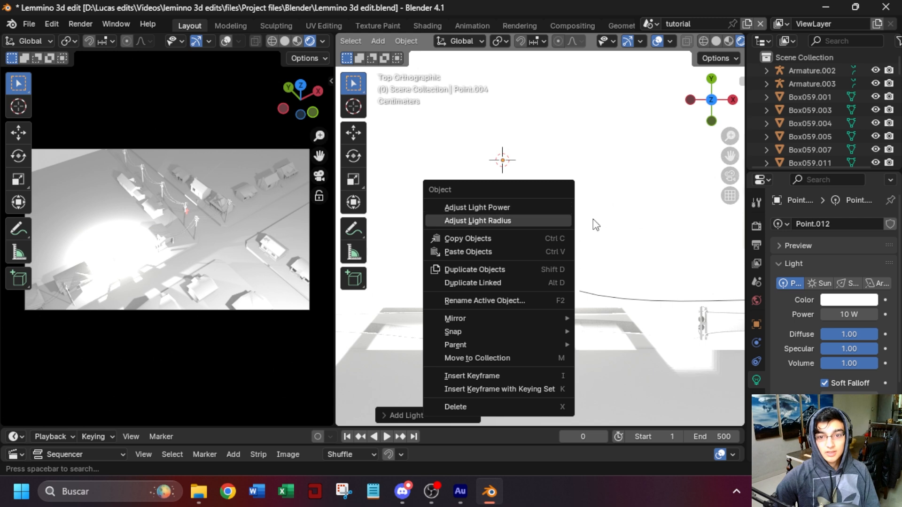
pyautogui.click(616, 226)
pyautogui.moveTo(616, 226); pyautogui.dragTo(677, 145, button='middle')
pyautogui.hotkey('ctrl', 'z')
pyautogui.moveTo(827, 314); pyautogui.dragTo(785, 315)
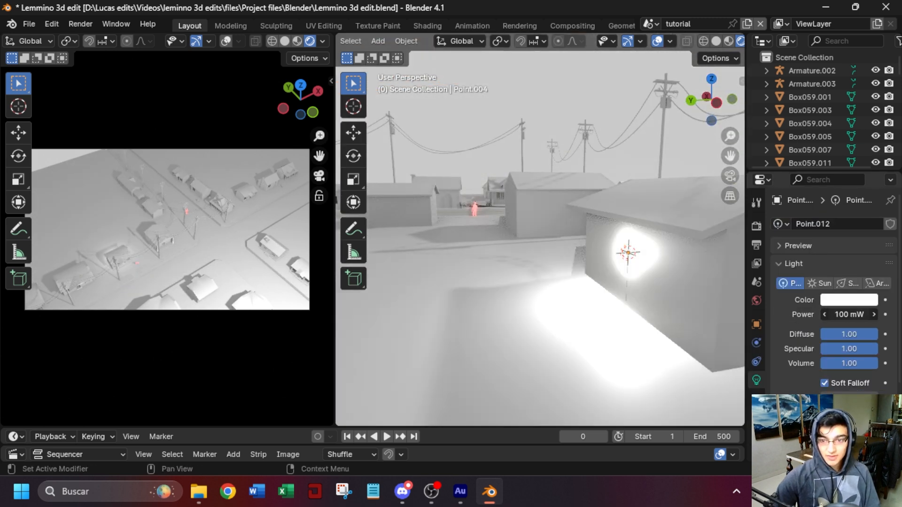
# Move the point light over to the bullet, then lower it along global Z to just beneath the bullet.
pyautogui.press('KP_7')
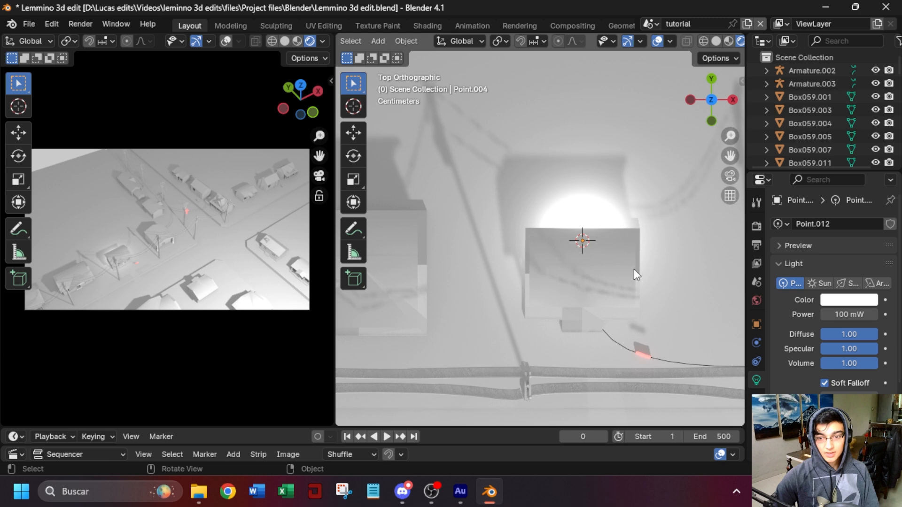
pyautogui.press('g')
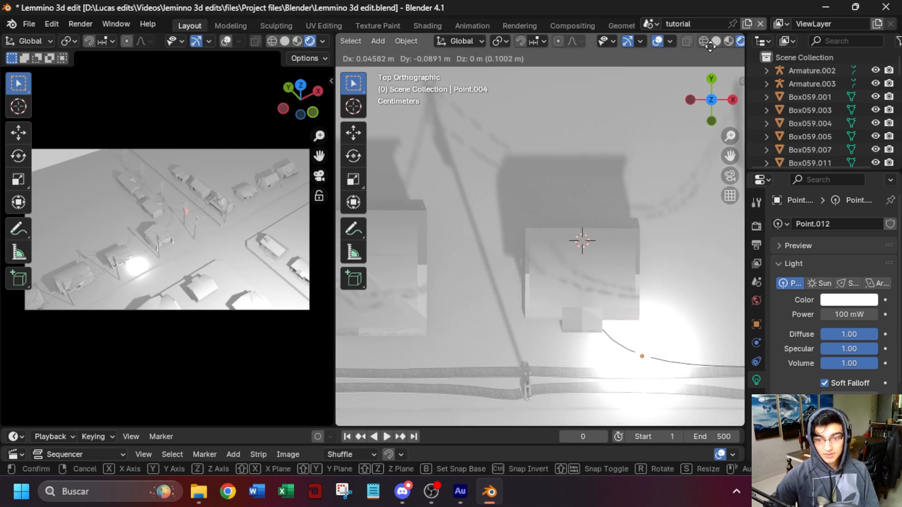
pyautogui.click(712, 47)
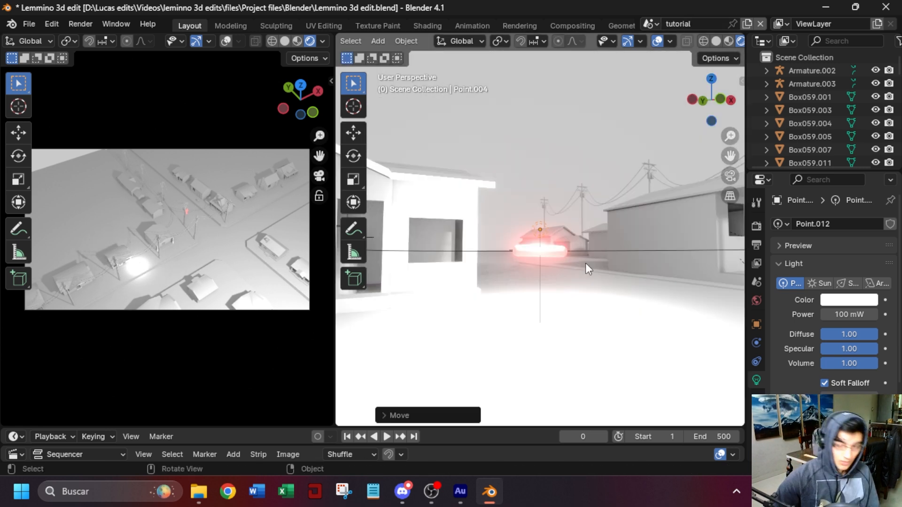
pyautogui.press('g')
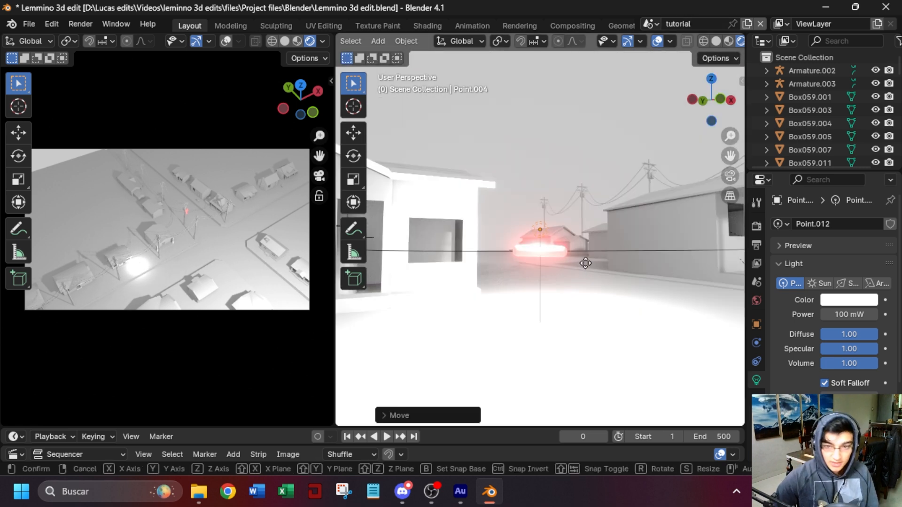
pyautogui.press('z')
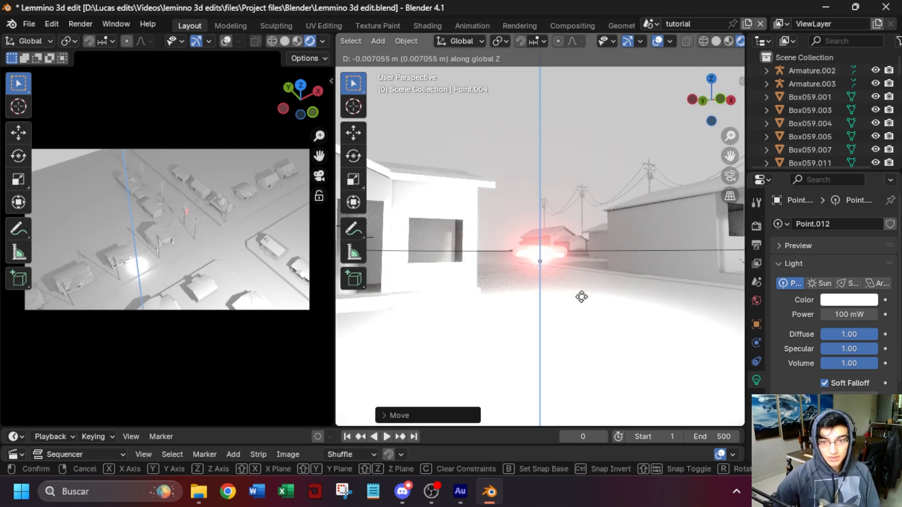
pyautogui.click(586, 305)
# Make the point light red, with a power of 10 mW and a radius of 0.03 m.
pyautogui.click(849, 300)
pyautogui.moveTo(792, 215); pyautogui.dragTo(791, 220)
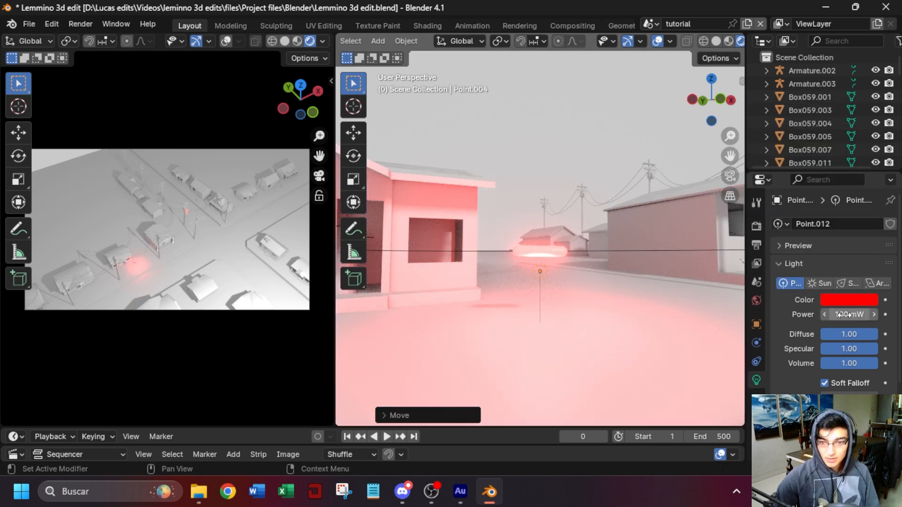
pyautogui.moveTo(850, 314); pyautogui.dragTo(829, 315)
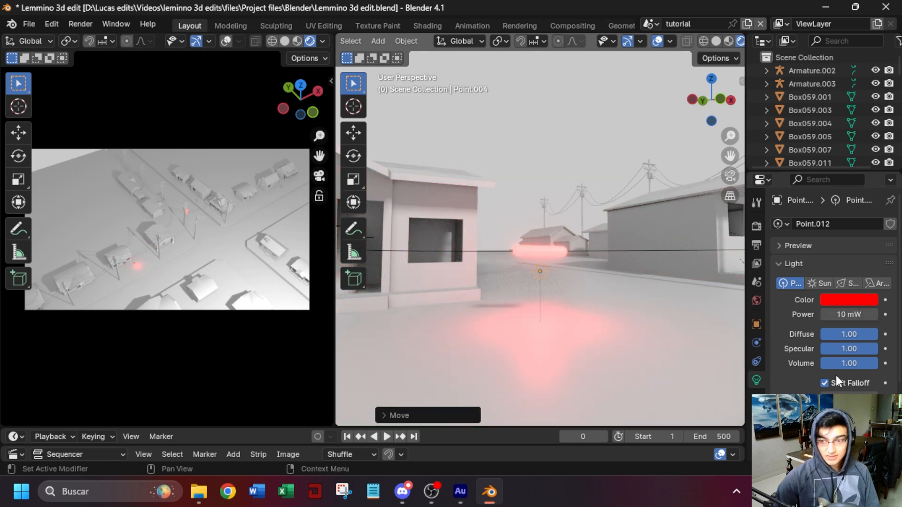
pyautogui.moveTo(846, 395); pyautogui.dragTo(867, 395)
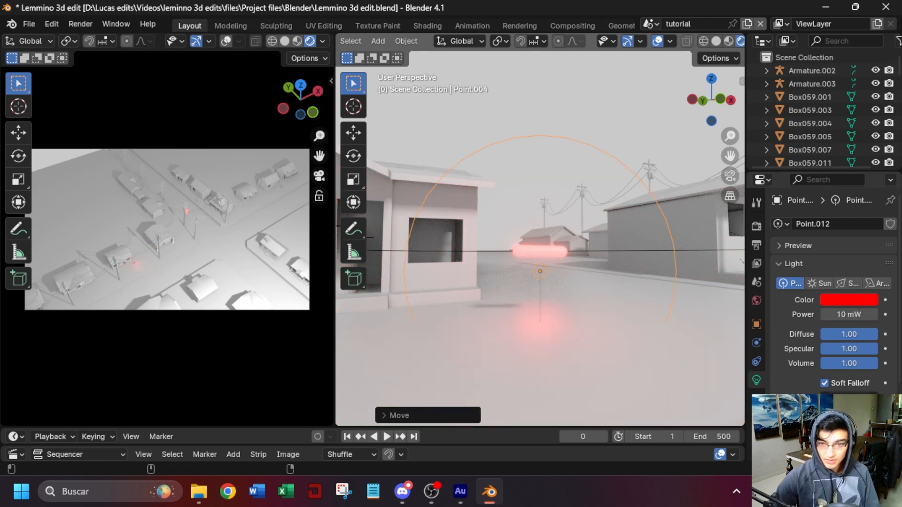
pyautogui.scroll(-3, 794, 380)
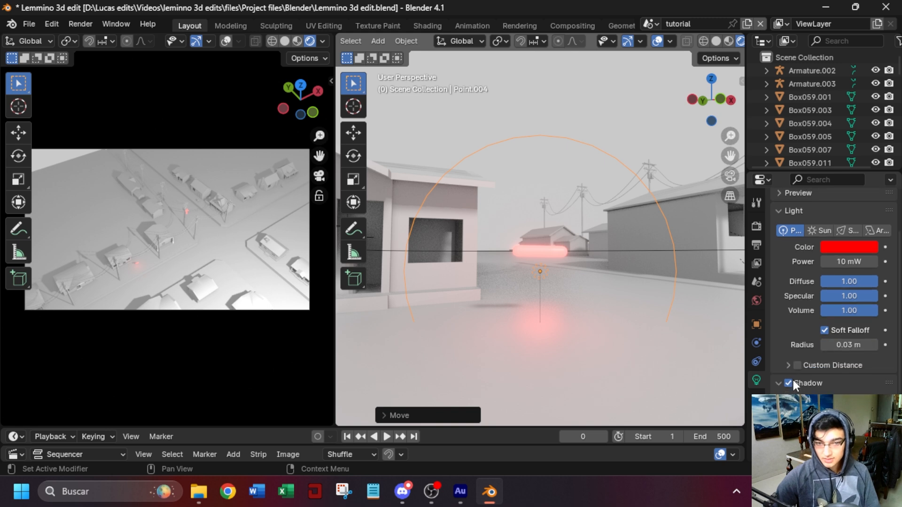
# Render the current frame and examine the red light's glow around the bullet and across the whole scene.
pyautogui.press('F12')
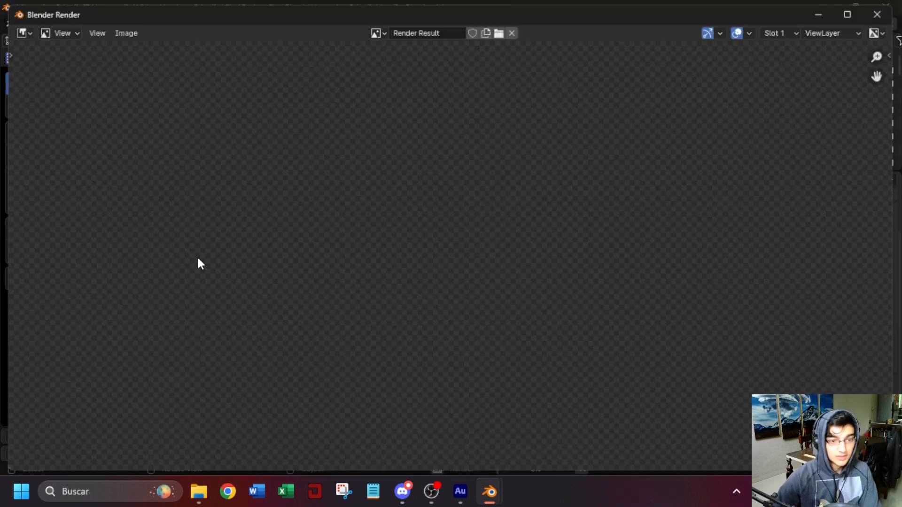
pyautogui.scroll(2, 331, 414)
pyautogui.moveTo(331, 413); pyautogui.dragTo(401, 265, button='middle')
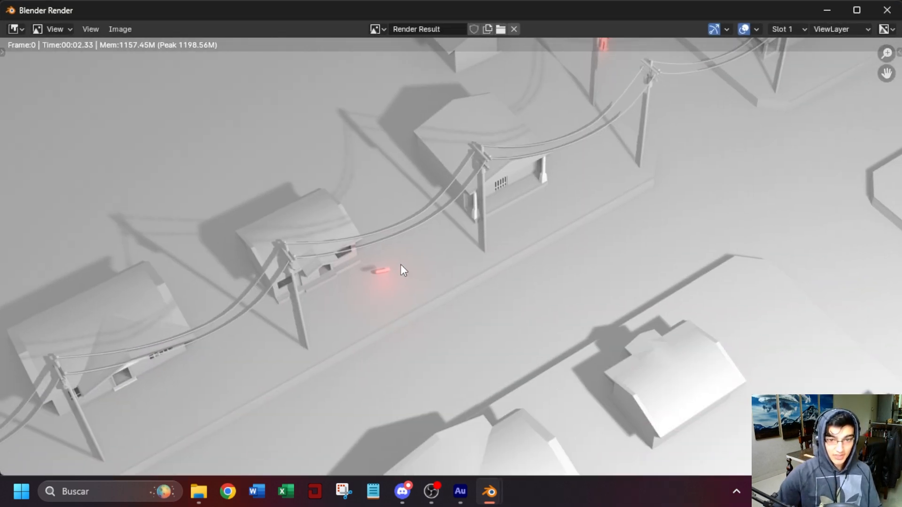
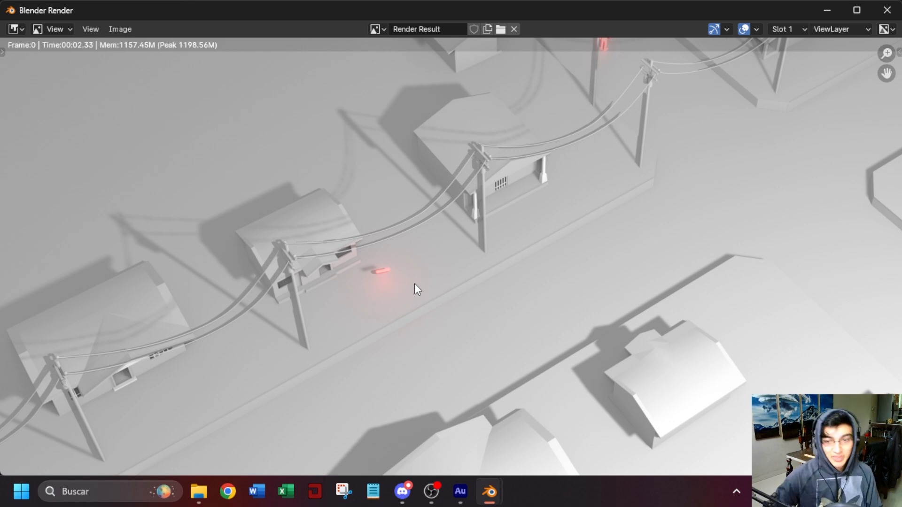
pyautogui.scroll(-3, 413, 283)
pyautogui.moveTo(425, 277); pyautogui.dragTo(424, 298, button='middle')
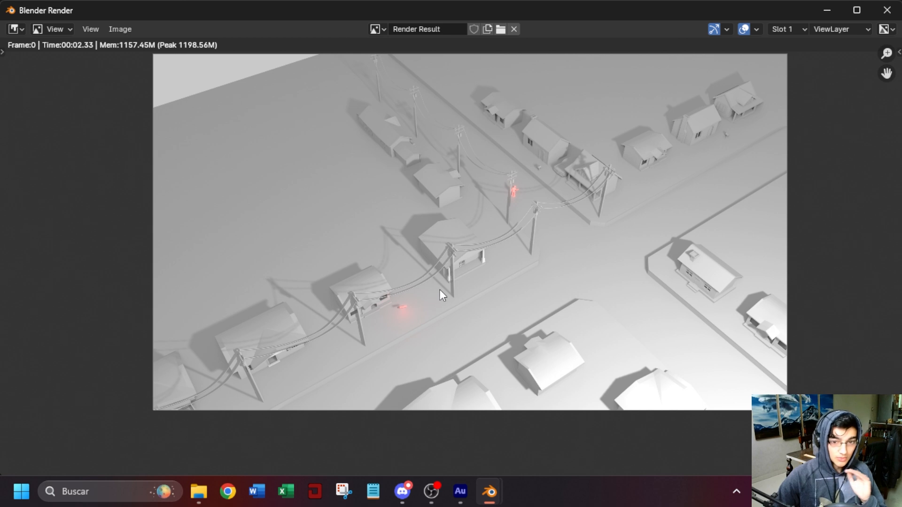
pyautogui.press('Escape')
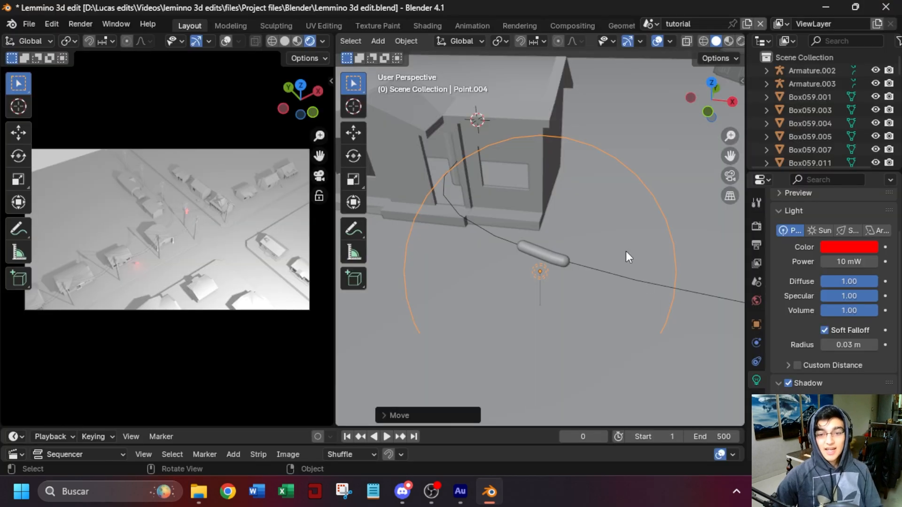
# Inspect the bullet's Curve modifier and its position relative to the point light beneath it.
pyautogui.moveTo(615, 258)
pyautogui.mouseDown(button='middle')
pyautogui.moveTo(584, 188)
pyautogui.moveTo(580, 212)
pyautogui.moveTo(551, 236)
pyautogui.moveTo(627, 252)
pyautogui.mouseUp(button='middle')
pyautogui.click(544, 249)
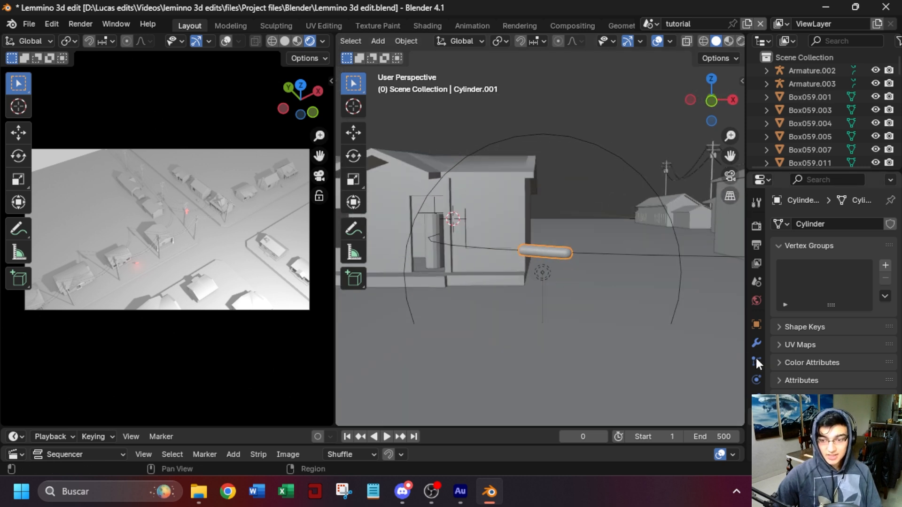
pyautogui.click(755, 341)
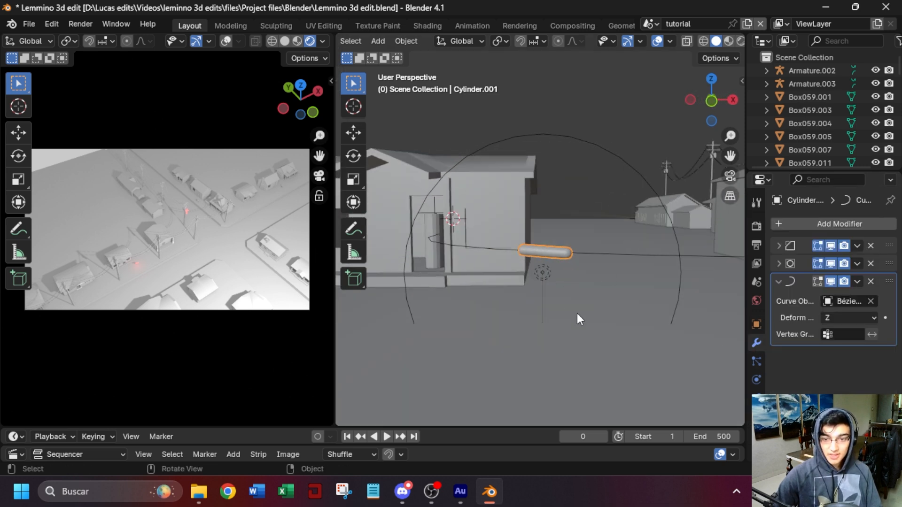
pyautogui.click(526, 272)
pyautogui.click(545, 254)
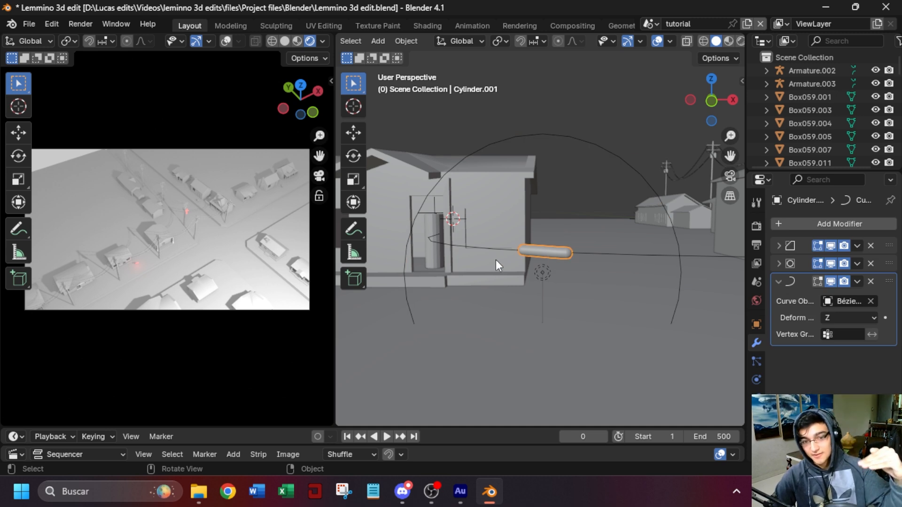
pyautogui.moveTo(496, 260); pyautogui.dragTo(567, 207, button='middle')
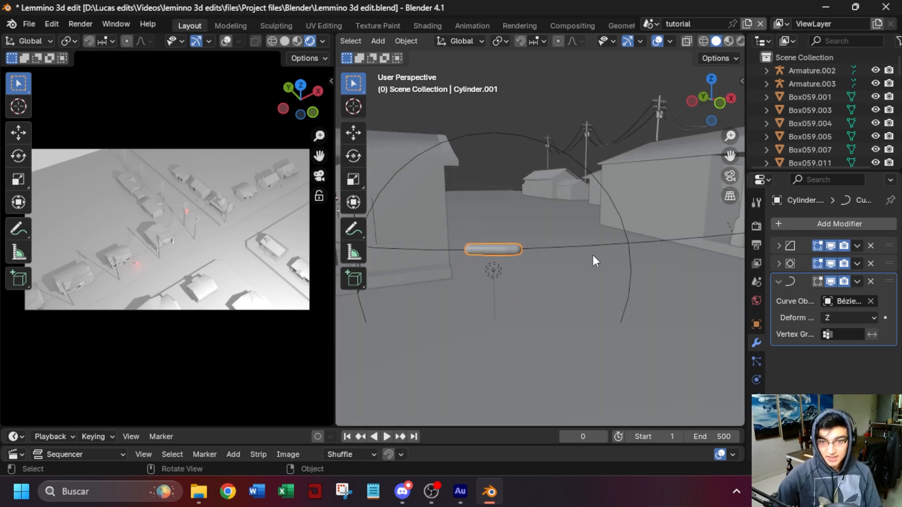
pyautogui.scroll(3, 590, 263)
pyautogui.moveTo(590, 263); pyautogui.dragTo(561, 251, button='middle')
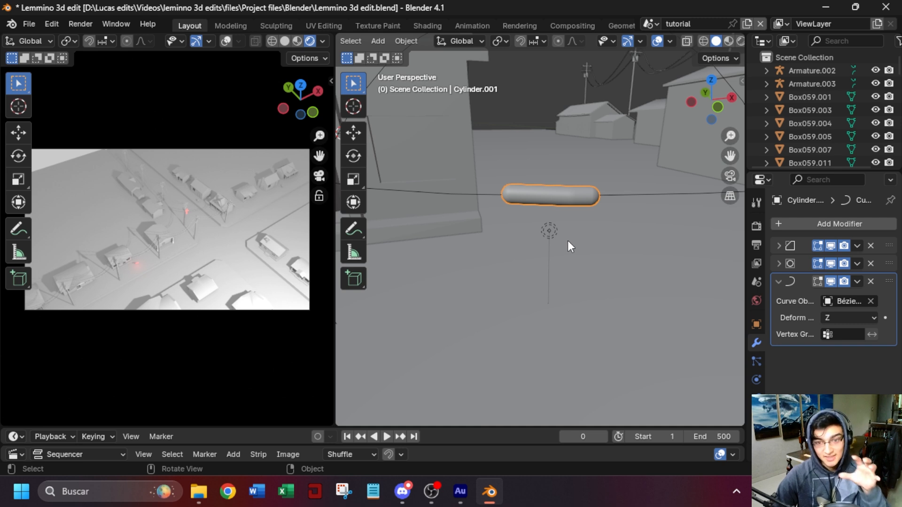
pyautogui.click(556, 234)
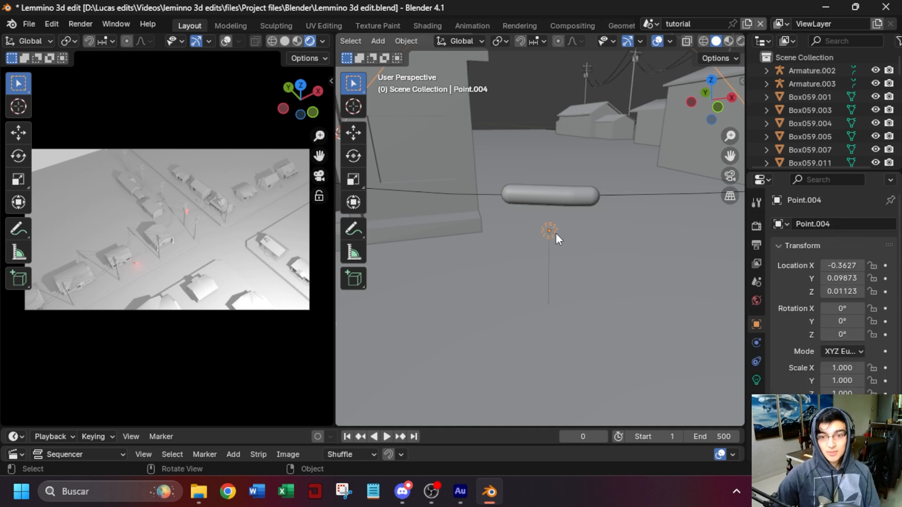
pyautogui.click(557, 197)
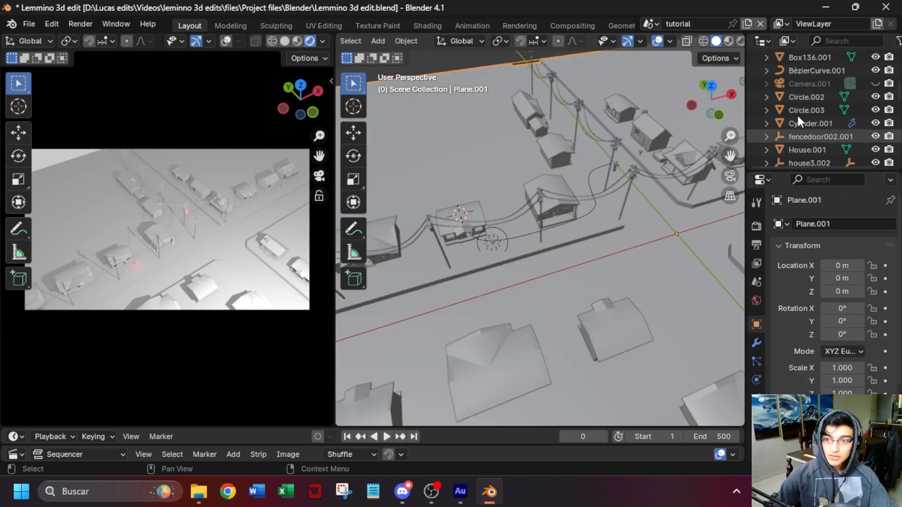
# Unhide the camera and snap the 3D cursor to the origin of the ground plane.
pyautogui.scroll(-5, 528, 314)
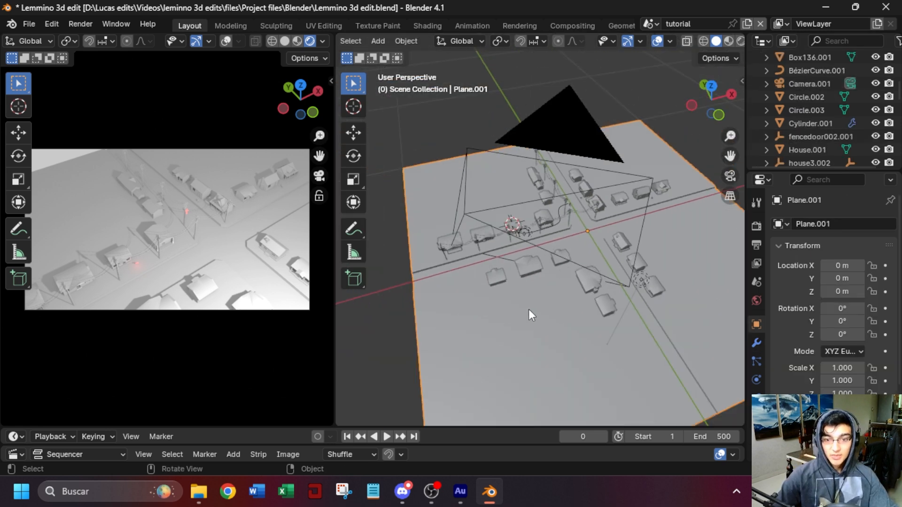
pyautogui.scroll(3, 556, 286)
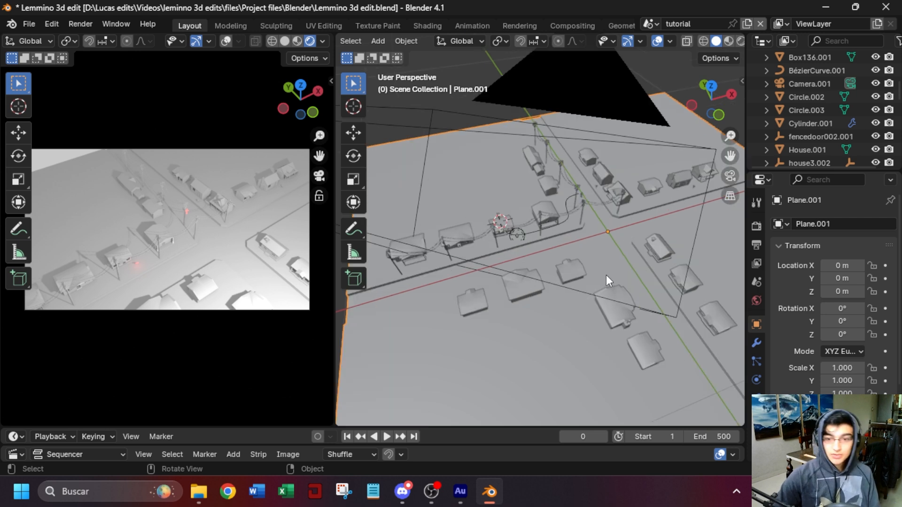
pyautogui.scroll(-2, 606, 275)
pyautogui.hotkey('shift', 's')
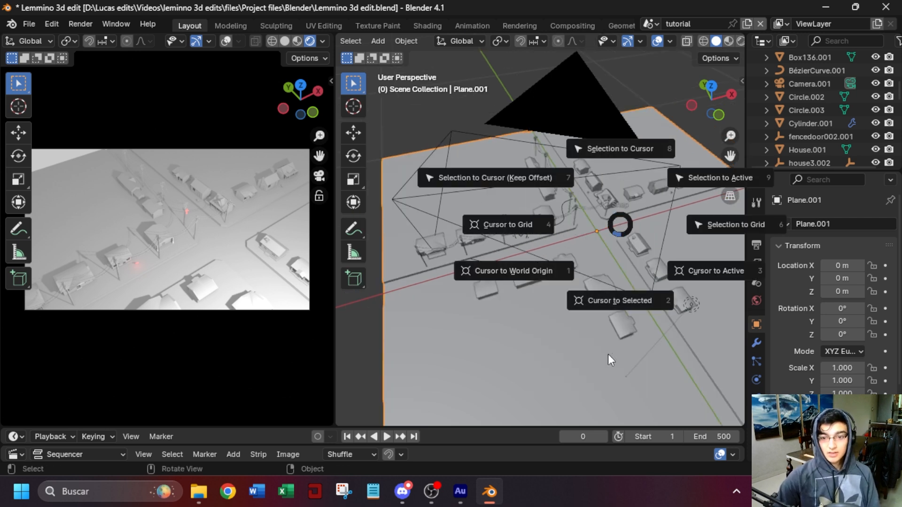
pyautogui.click(623, 305)
# Add a sphere empty at the 3D cursor and scale it down to about 0.119.
pyautogui.scroll(2, 607, 270)
pyautogui.keyDown('shift'); pyautogui.moveTo(638, 258); pyautogui.dragTo(535, 269, button='middle'); pyautogui.keyUp('shift')
pyautogui.hotkey('shift', 'a')
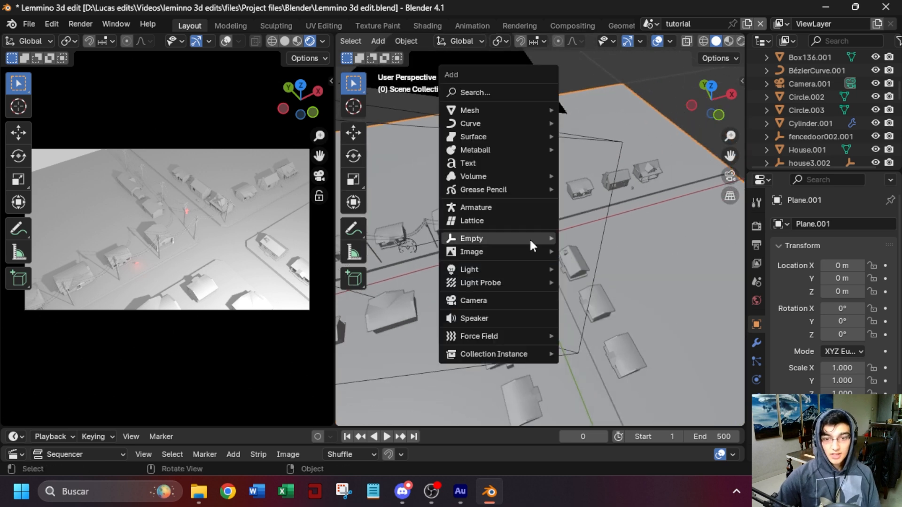
pyautogui.moveTo(529, 238)
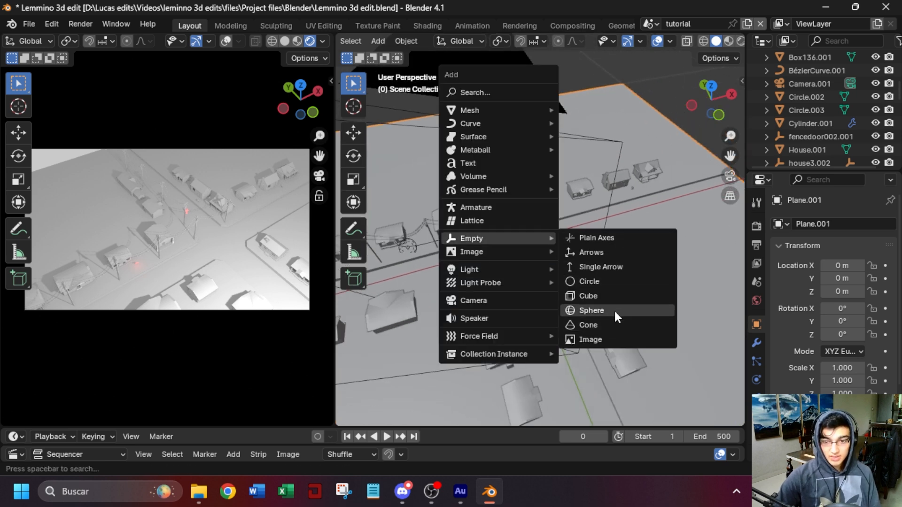
pyautogui.click(593, 311)
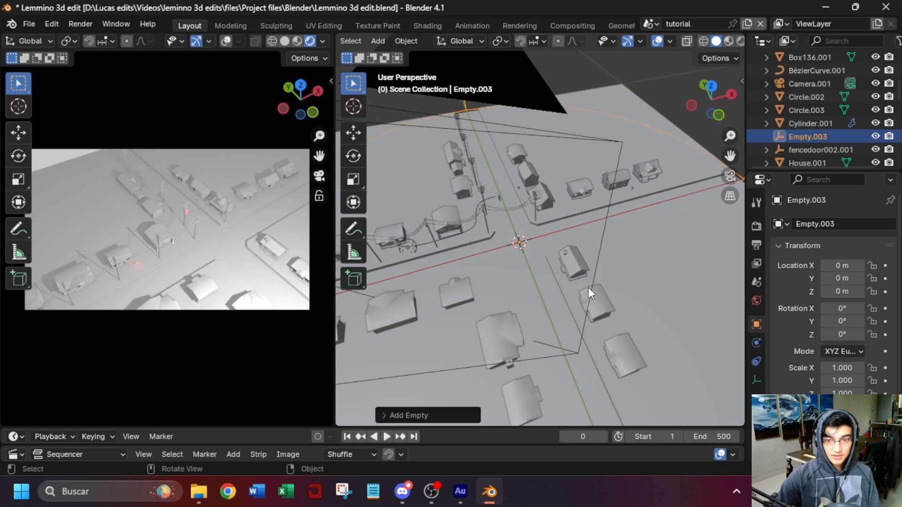
pyautogui.scroll(-3, 589, 289)
pyautogui.press('s')
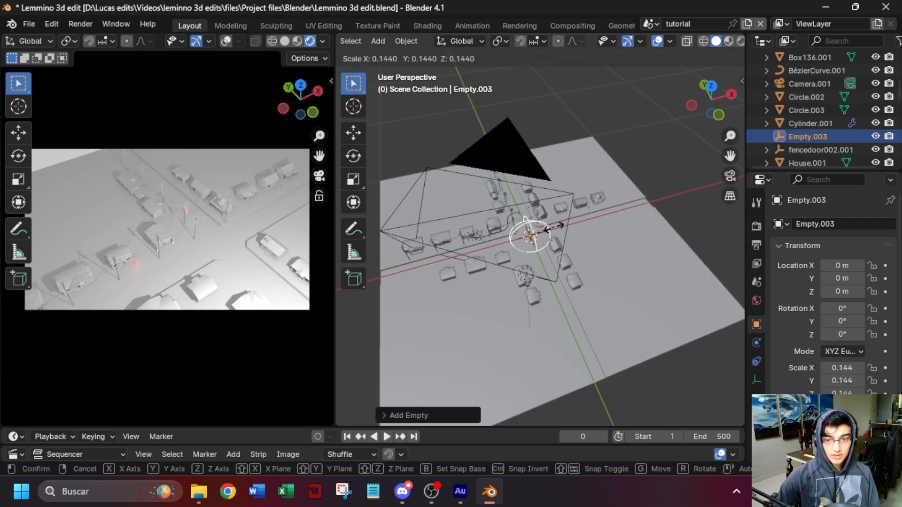
pyautogui.click(551, 228)
pyautogui.press('KP_7')
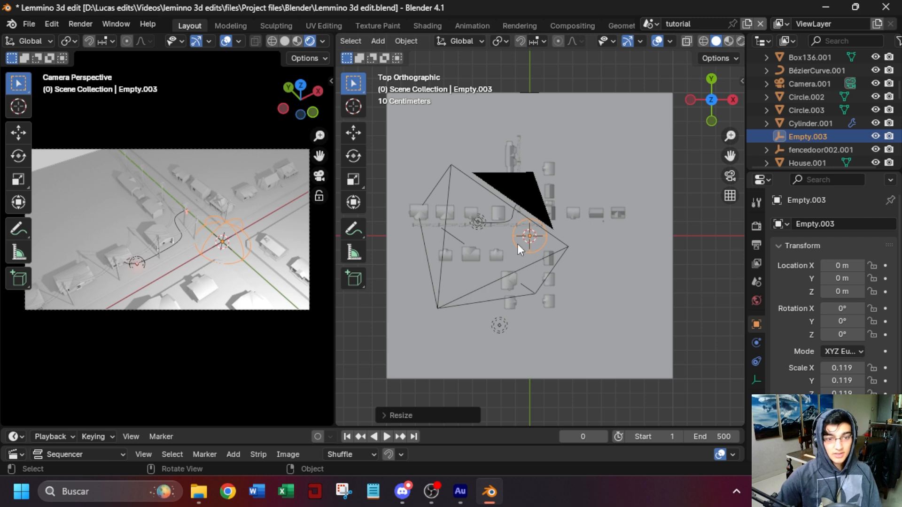
# Move the sphere empty to about X -0.16 m, Y 0.15 m, beside the middle of the bullet's path.
pyautogui.press('g')
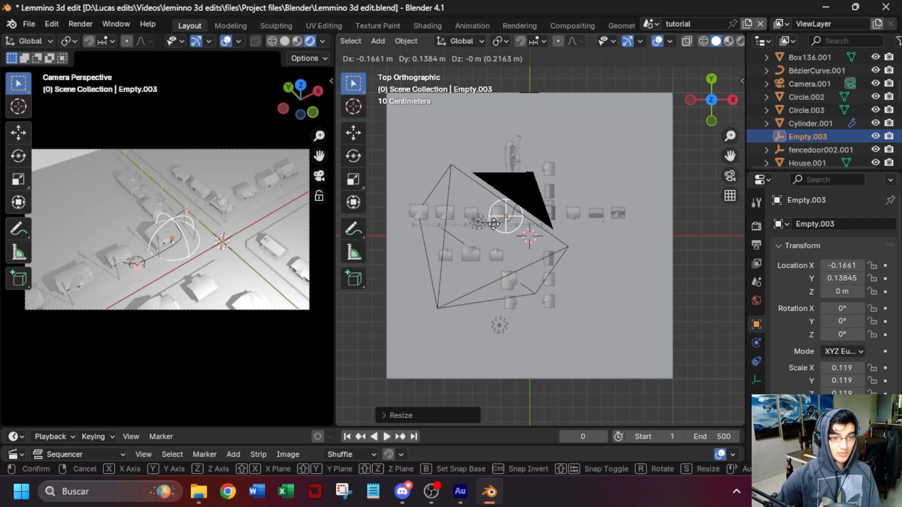
pyautogui.click(494, 222)
pyautogui.moveTo(494, 222); pyautogui.dragTo(537, 191, button='middle')
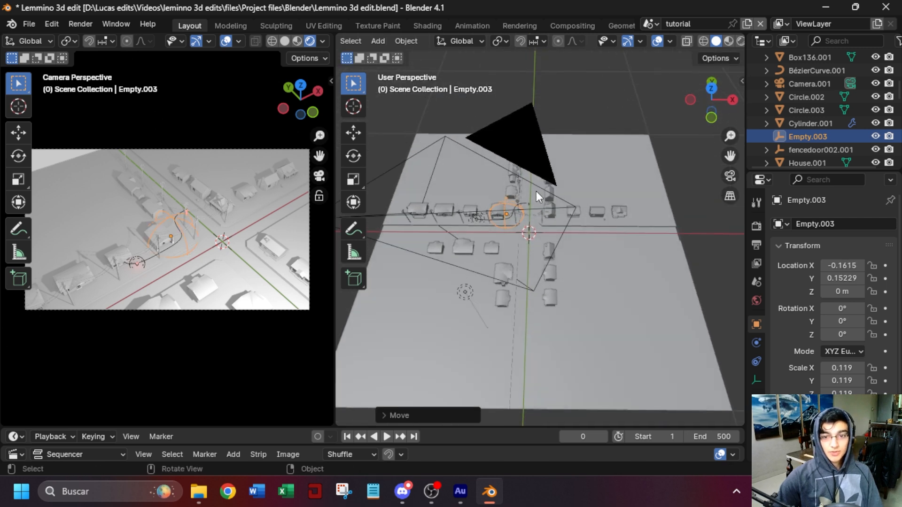
# Add a Track To constraint to the camera and target it at the sphere empty.
pyautogui.click(519, 137)
pyautogui.click(757, 380)
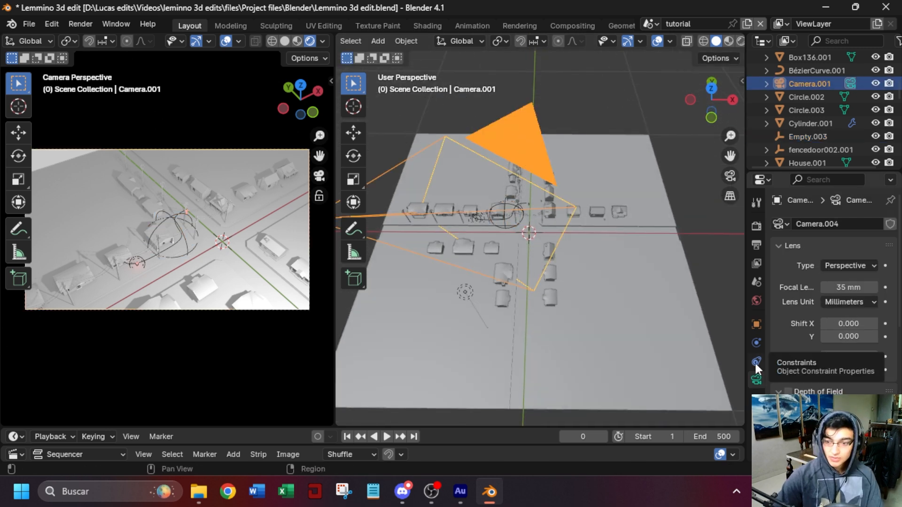
pyautogui.click(756, 361)
pyautogui.click(822, 226)
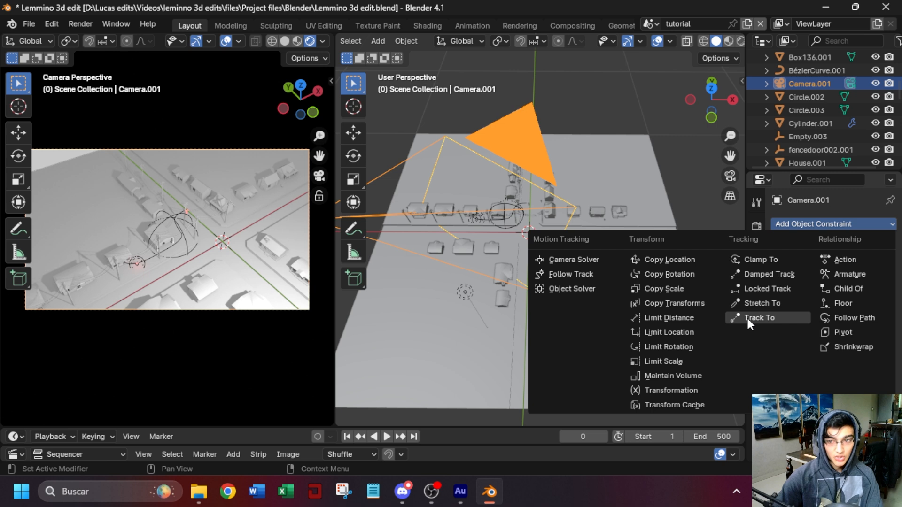
pyautogui.click(751, 318)
pyautogui.click(868, 265)
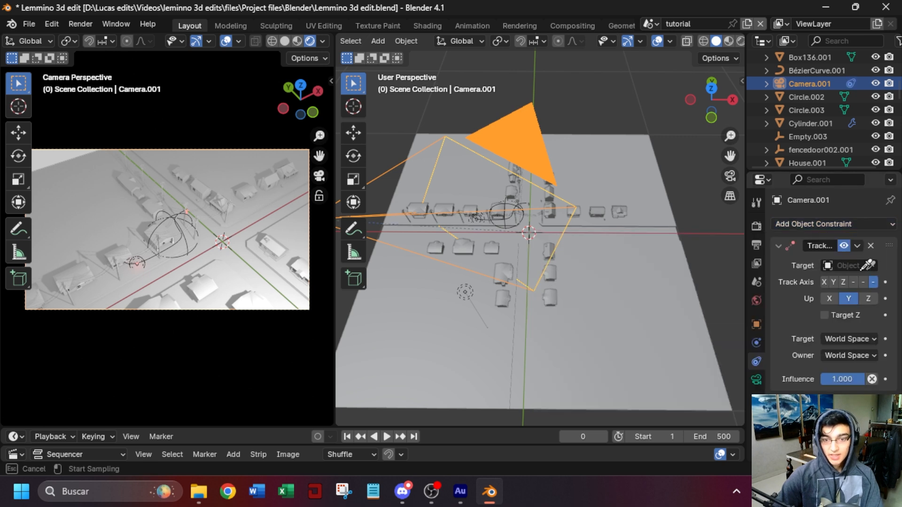
pyautogui.click(509, 201)
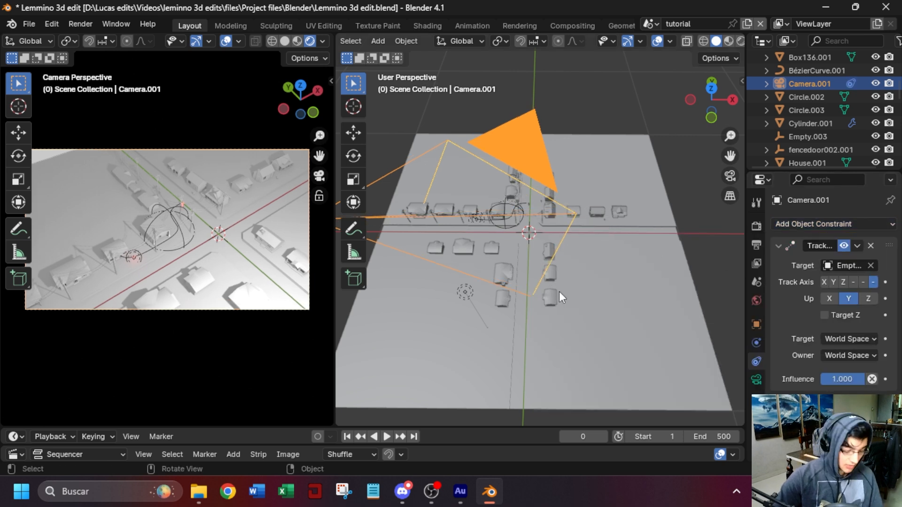
# Try moving the camera around to test its tracking of the empty.
pyautogui.press('g')
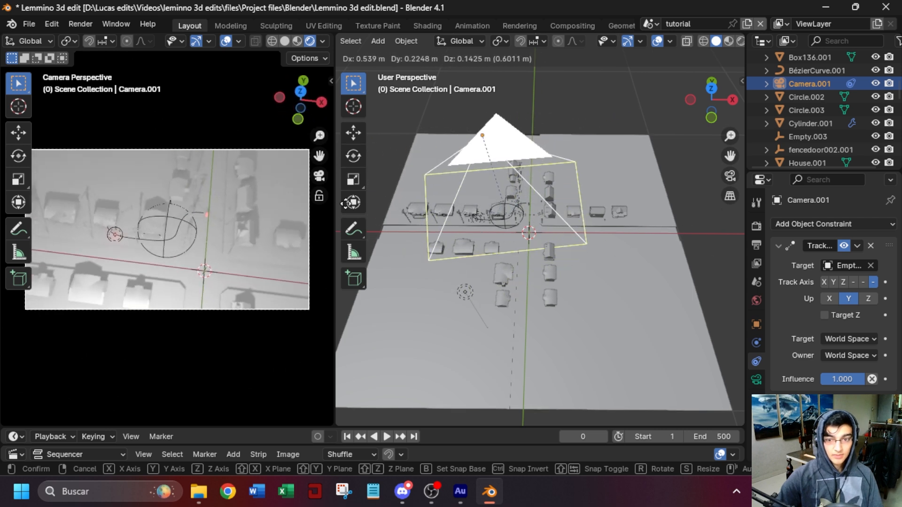
pyautogui.click(571, 224)
pyautogui.click(610, 247)
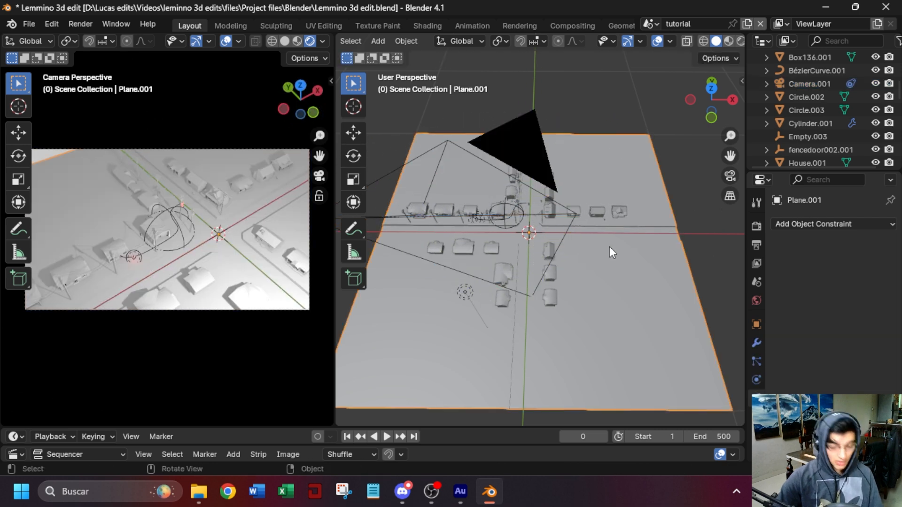
# Add a second sphere empty at the 3D cursor and scale it down to about 0.066.
pyautogui.hotkey('shift', 'a')
pyautogui.moveTo(604, 247)
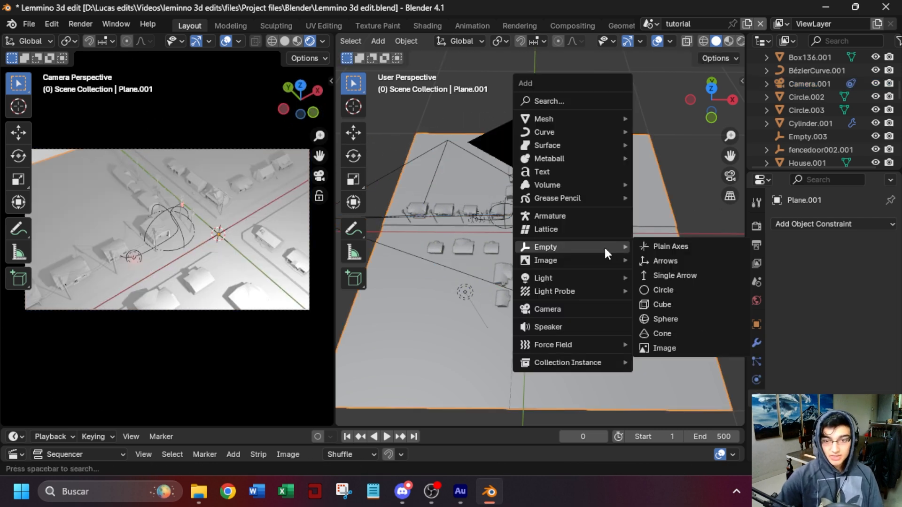
pyautogui.click(698, 315)
pyautogui.press('s')
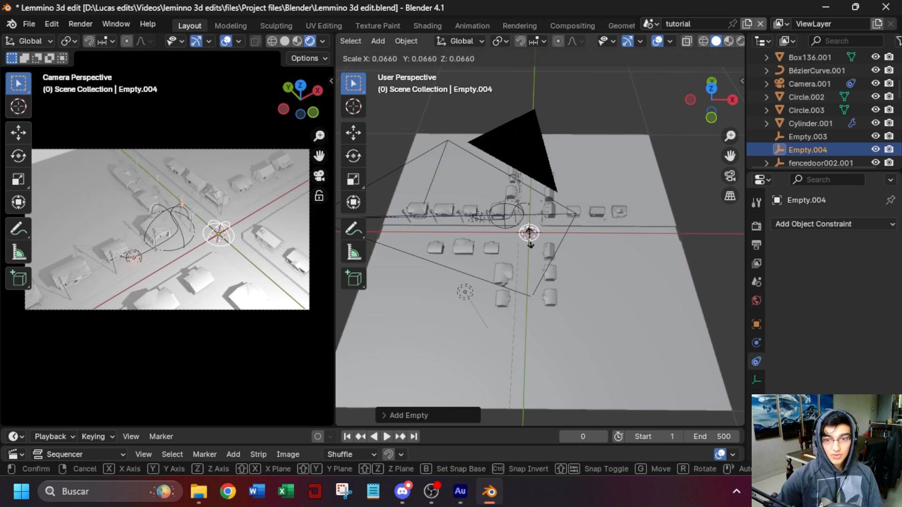
pyautogui.click(530, 238)
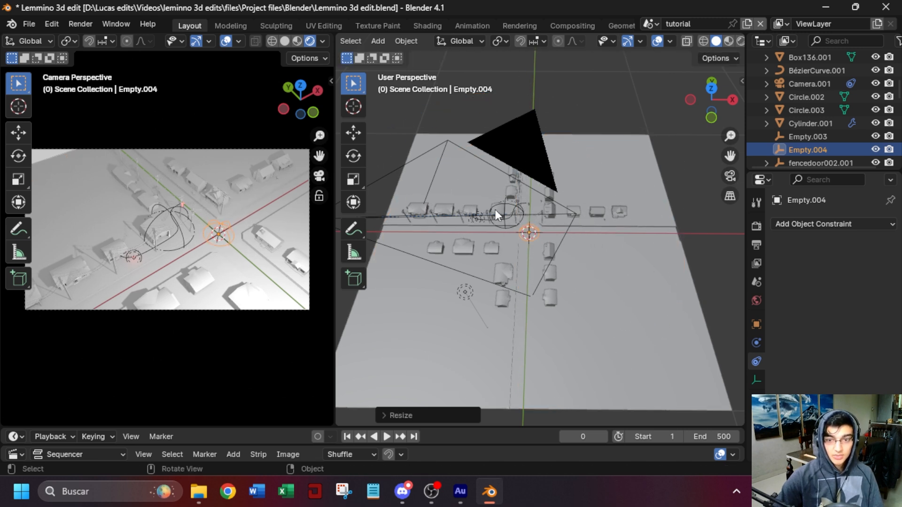
# Move the smaller empty in top view by about -0.41 m in X and 0.15 m in Y, beside the bullet.
pyautogui.press('KP_7')
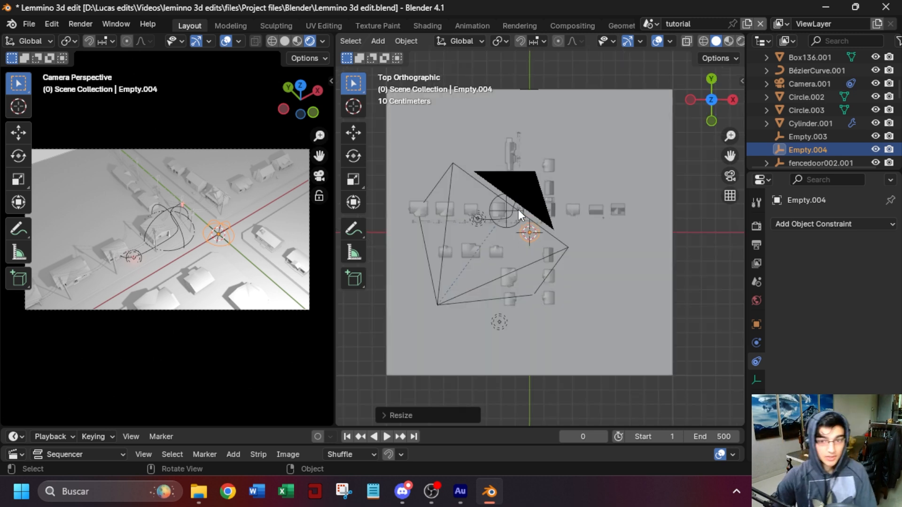
pyautogui.press('g')
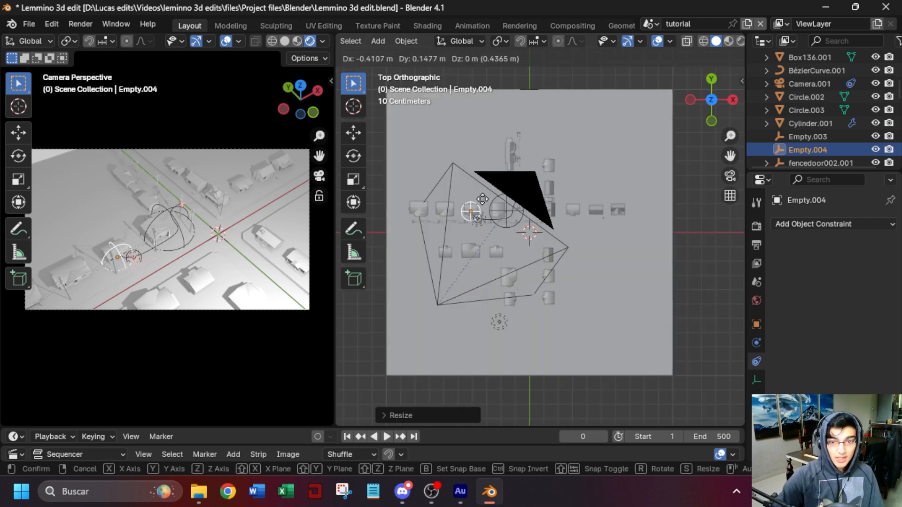
pyautogui.click(483, 199)
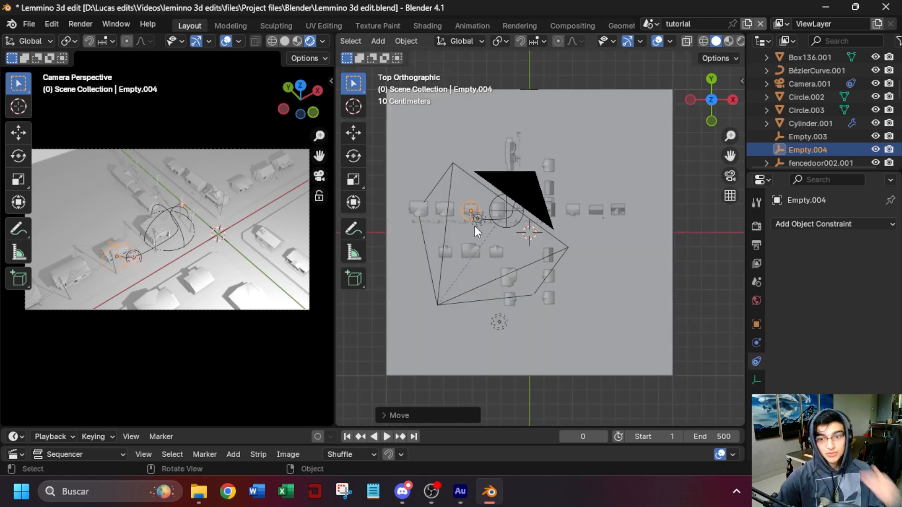
# Enable Depth of Field on the camera and set the smaller empty as its focus object.
pyautogui.scroll(3, 475, 227)
pyautogui.moveTo(475, 227); pyautogui.dragTo(463, 184, button='middle')
pyautogui.click(520, 104)
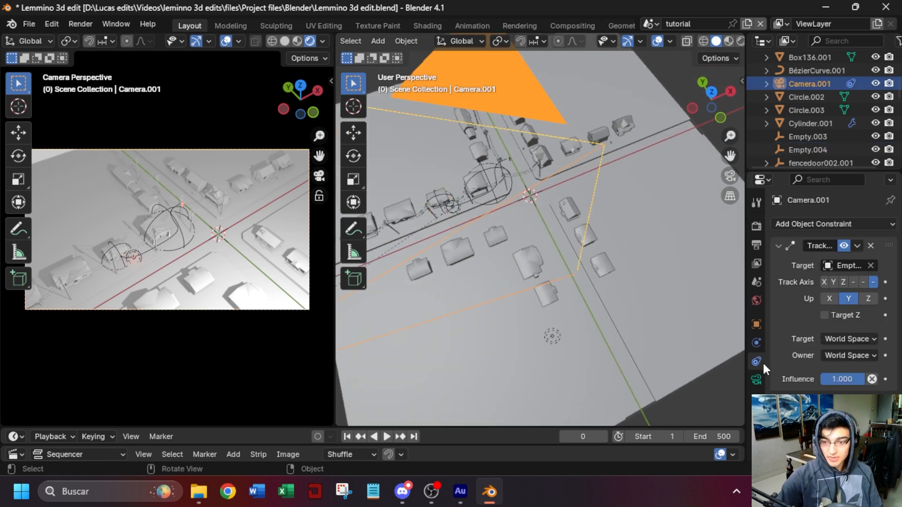
pyautogui.click(757, 379)
pyautogui.scroll(-3, 788, 312)
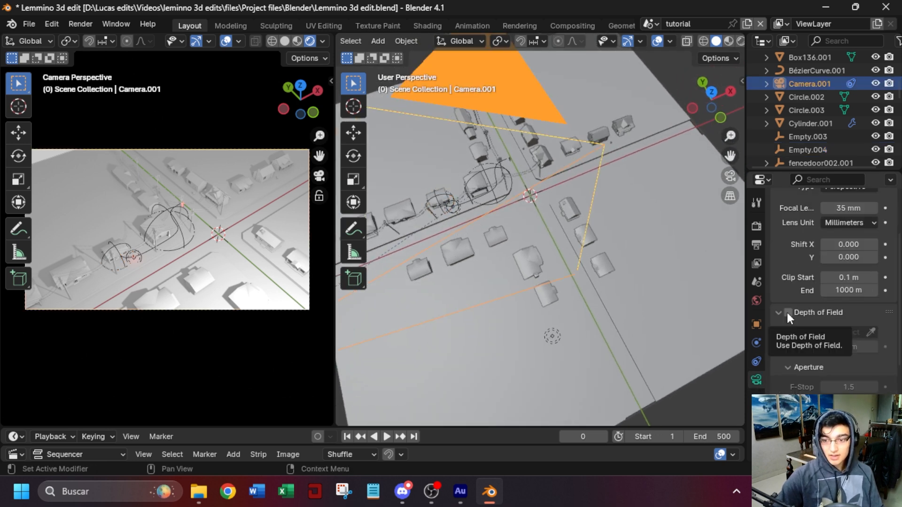
pyautogui.click(787, 312)
pyautogui.click(871, 332)
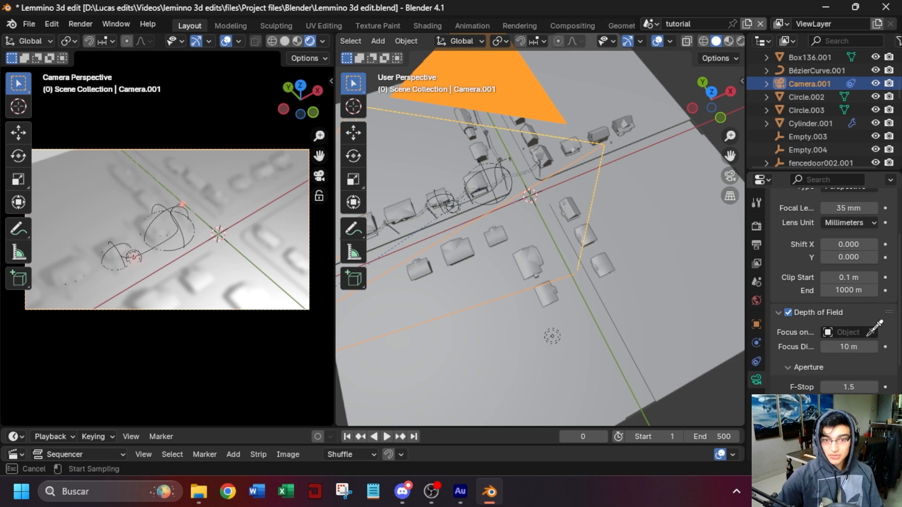
pyautogui.click(439, 190)
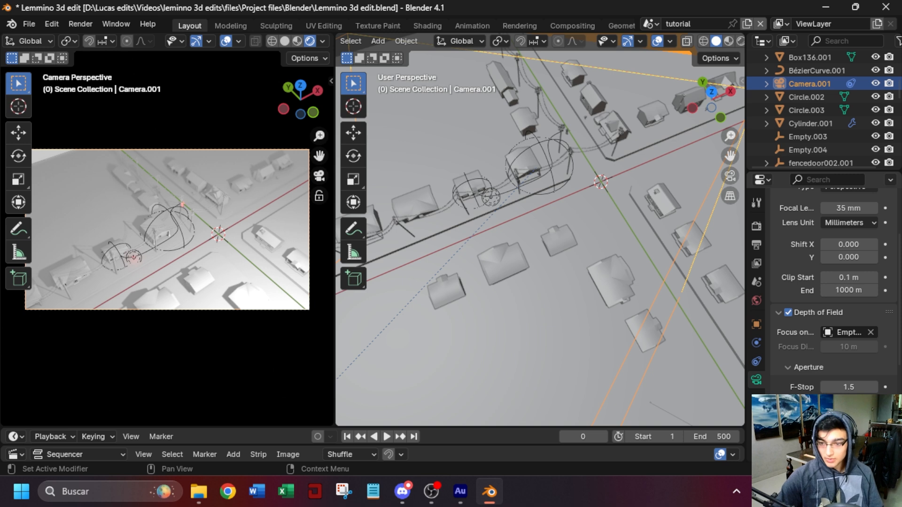
# Collapse the toolbar in the camera viewport to clear the framed view.
pyautogui.scroll(-2, 827, 328)
pyautogui.scroll(-4, 556, 286)
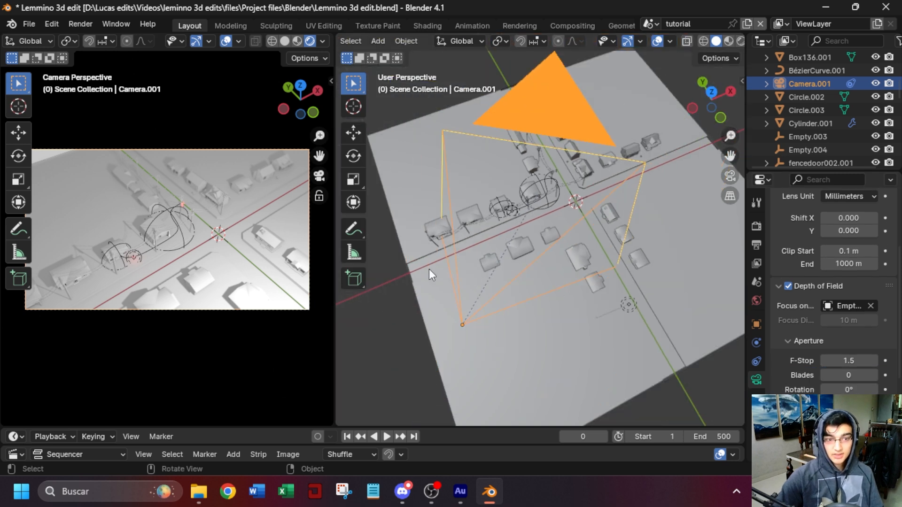
pyautogui.scroll(2, 108, 176)
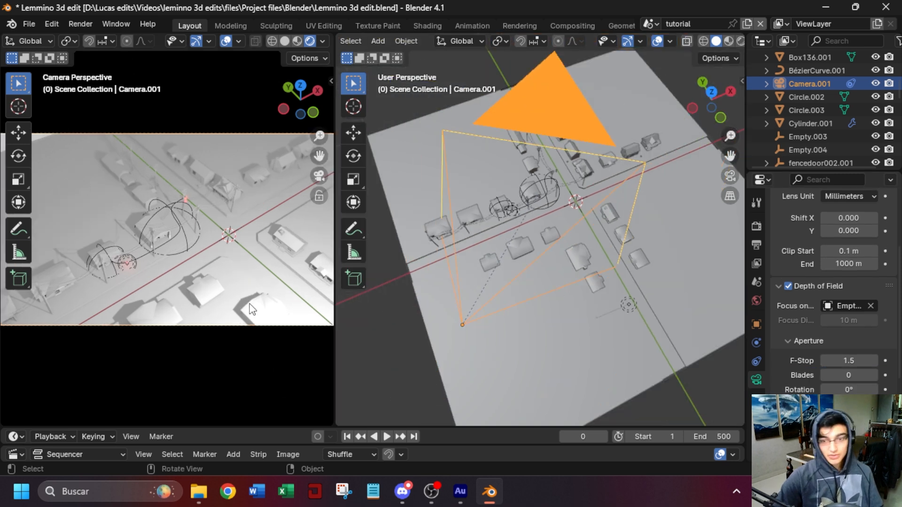
pyautogui.moveTo(36, 167); pyautogui.dragTo(4, 166)
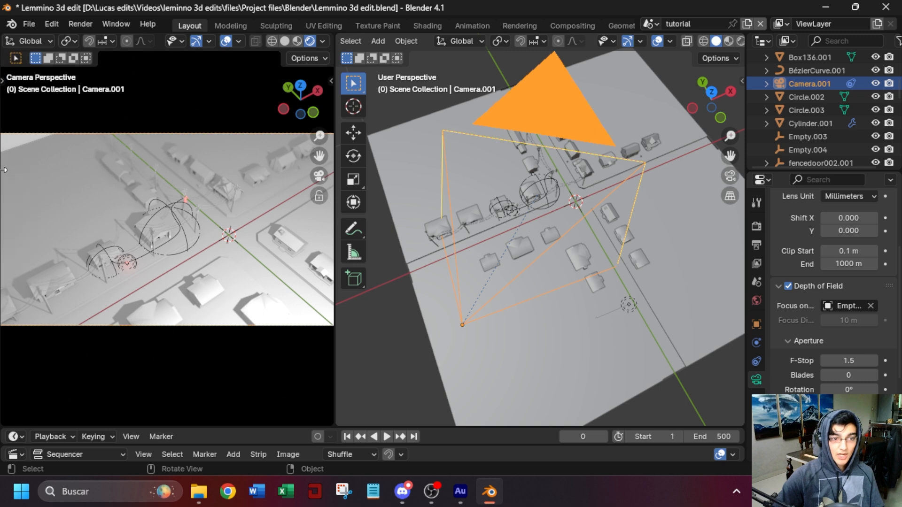
# Render the current frame and examine the depth-of-field blur around the bullet, figure and houses.
pyautogui.press('F12')
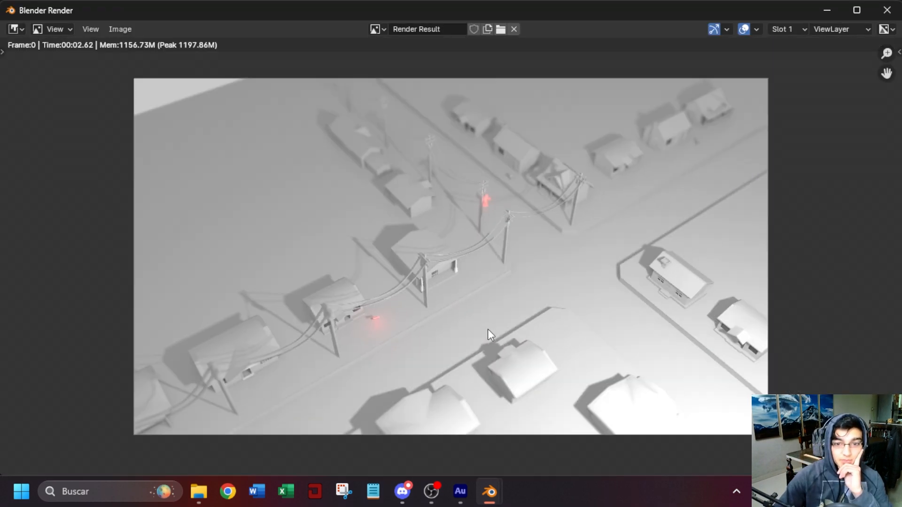
pyautogui.scroll(1, 488, 329)
pyautogui.scroll(-1, 343, 222)
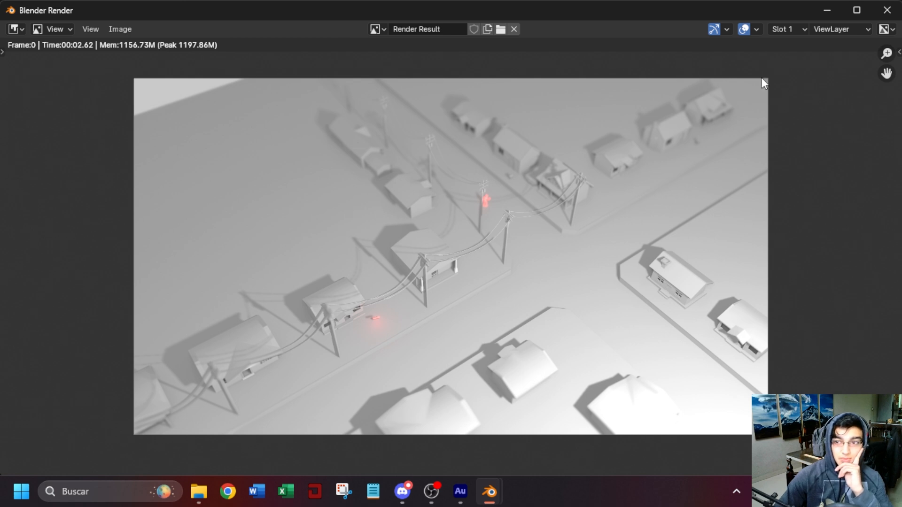
pyautogui.scroll(2, 323, 186)
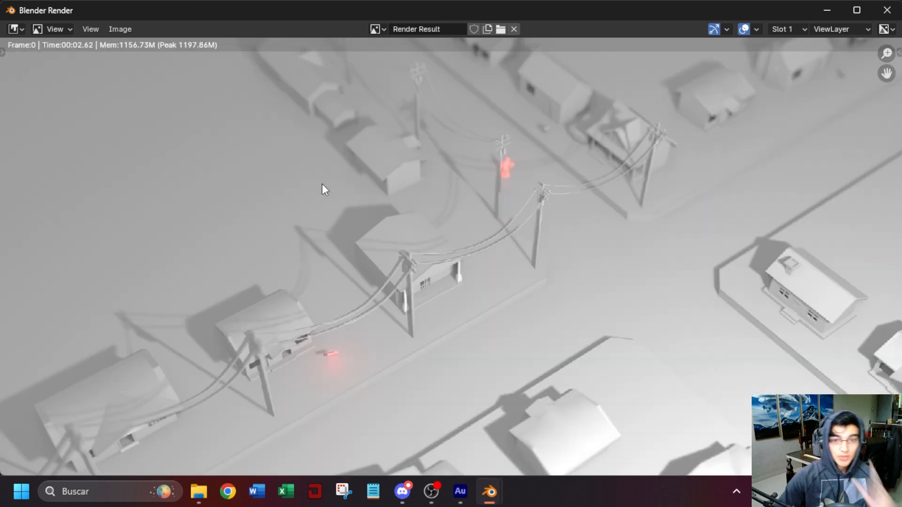
pyautogui.moveTo(308, 182); pyautogui.dragTo(526, 328, button='middle')
pyautogui.moveTo(538, 224); pyautogui.dragTo(240, 217, button='middle')
pyautogui.moveTo(670, 254); pyautogui.dragTo(384, 203, button='middle')
pyautogui.moveTo(472, 241); pyautogui.dragTo(356, 319, button='middle')
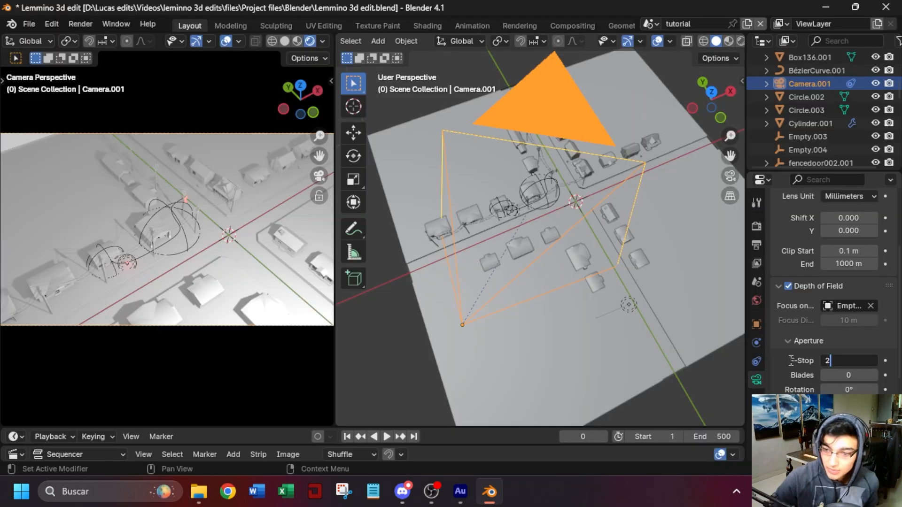
# Set the camera's F-Stop to 2.0 and render the frame to check the blur.
pyautogui.press('Return')
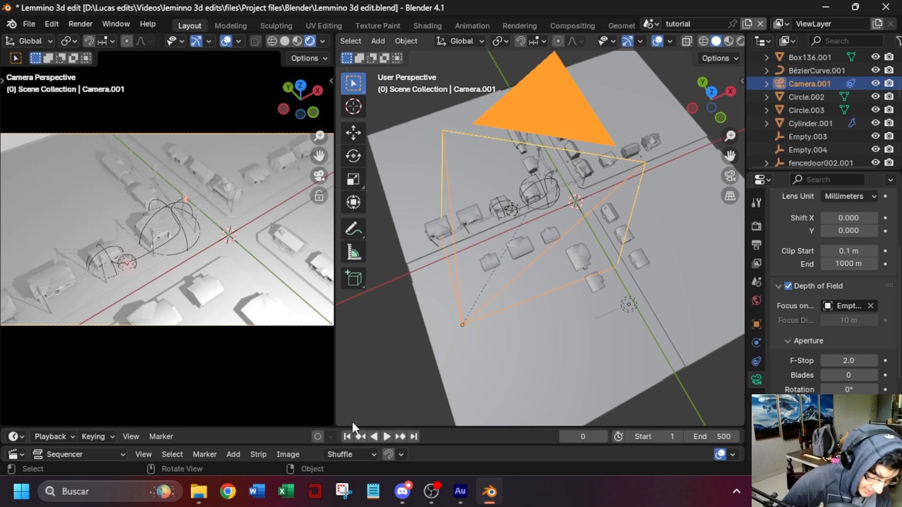
pyautogui.press('F12')
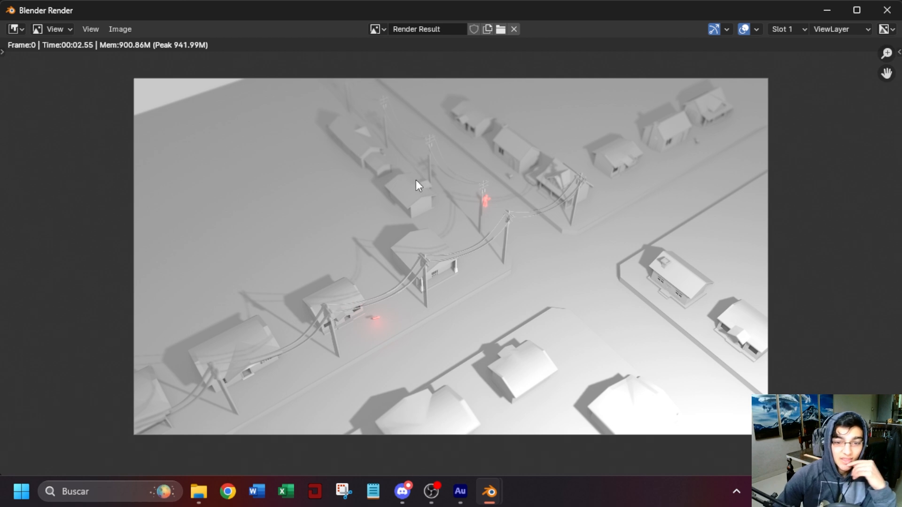
pyautogui.press('Escape')
# Snap the 3D cursor to the selected camera.
pyautogui.moveTo(593, 293); pyautogui.dragTo(598, 186, button='middle')
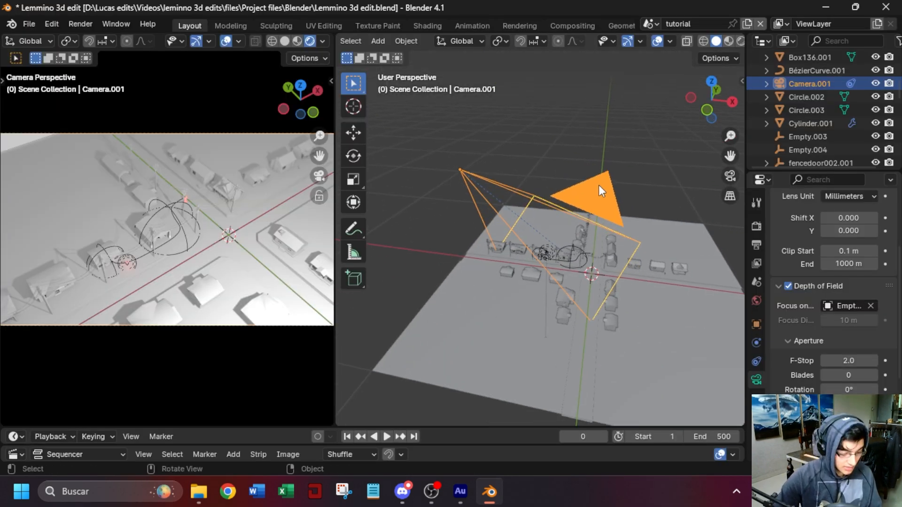
pyautogui.hotkey('shift', 's')
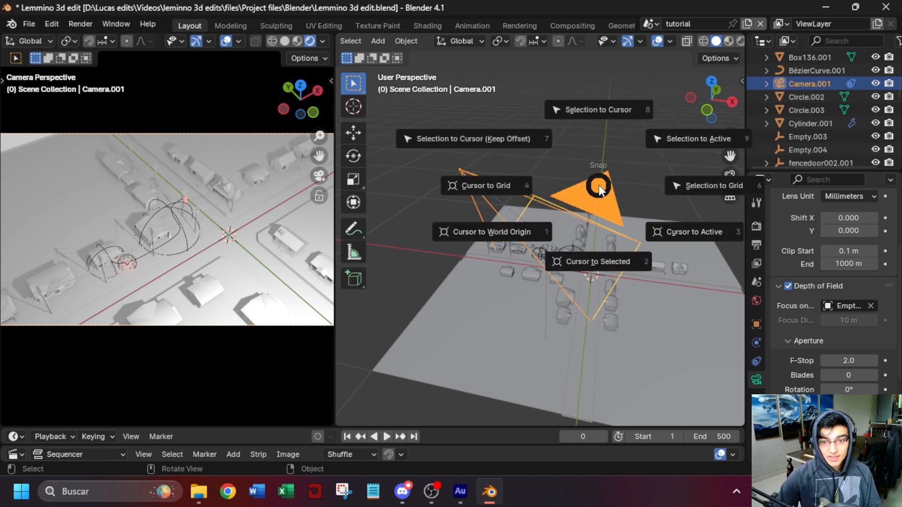
pyautogui.click(612, 261)
# Add a third sphere empty at the camera's position and scale it down to about 0.16.
pyautogui.hotkey('shift', 'a')
pyautogui.moveTo(491, 216)
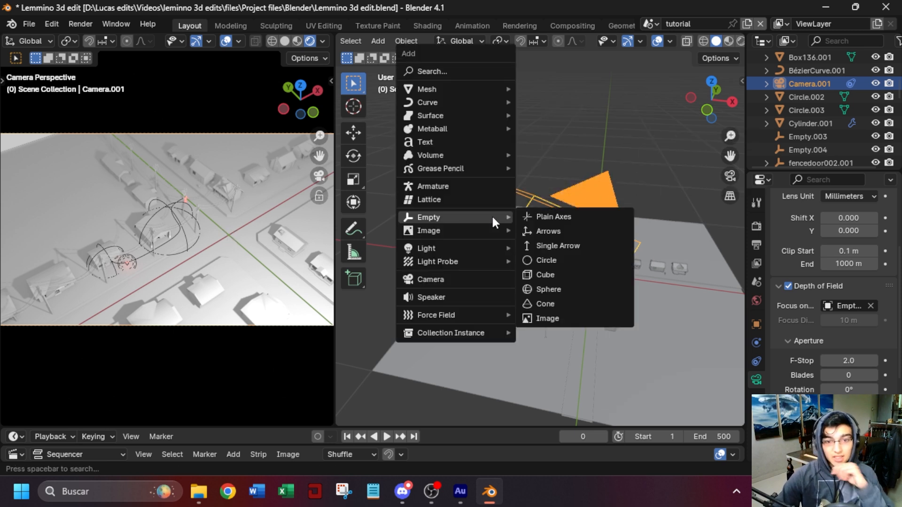
pyautogui.click(571, 289)
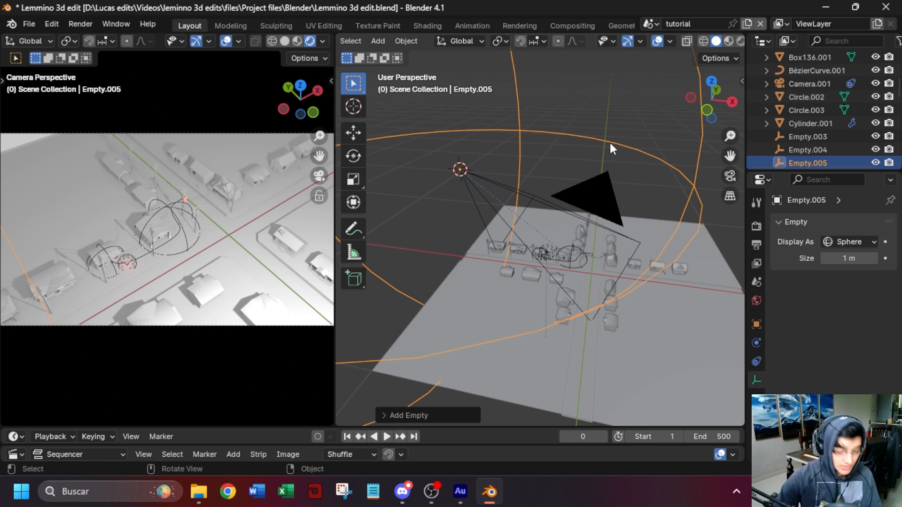
pyautogui.press('s')
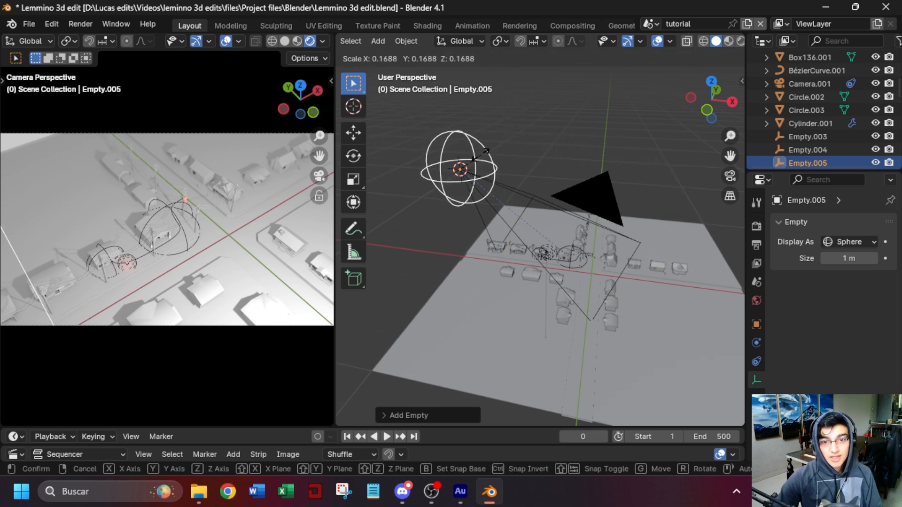
pyautogui.click(480, 155)
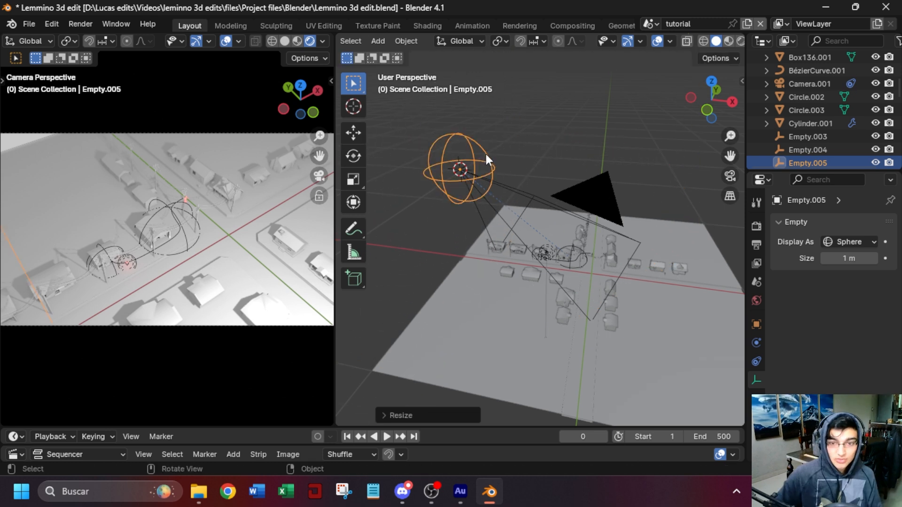
# Select the ground plane and enlarge the timeline area beneath the viewports.
pyautogui.scroll(3, 508, 248)
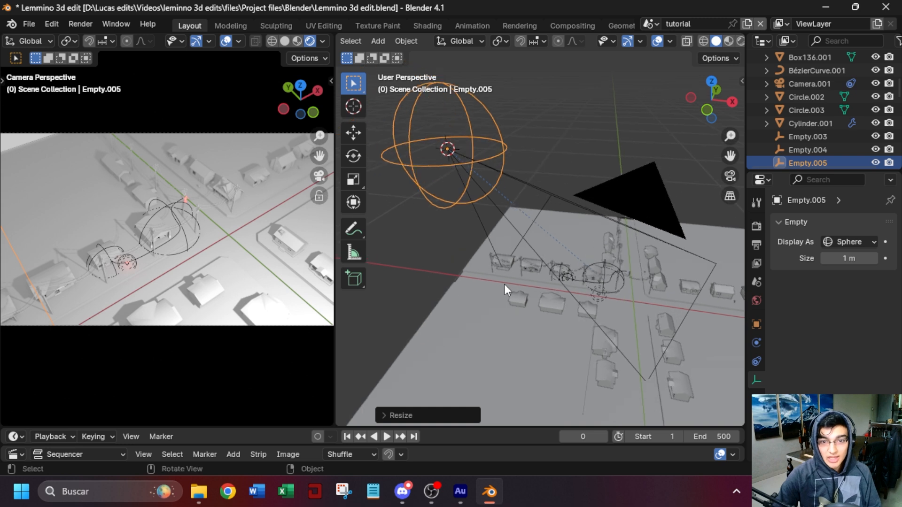
pyautogui.moveTo(509, 281); pyautogui.dragTo(428, 428, button='middle')
pyautogui.click(549, 292)
pyautogui.moveTo(430, 429); pyautogui.dragTo(437, 259)
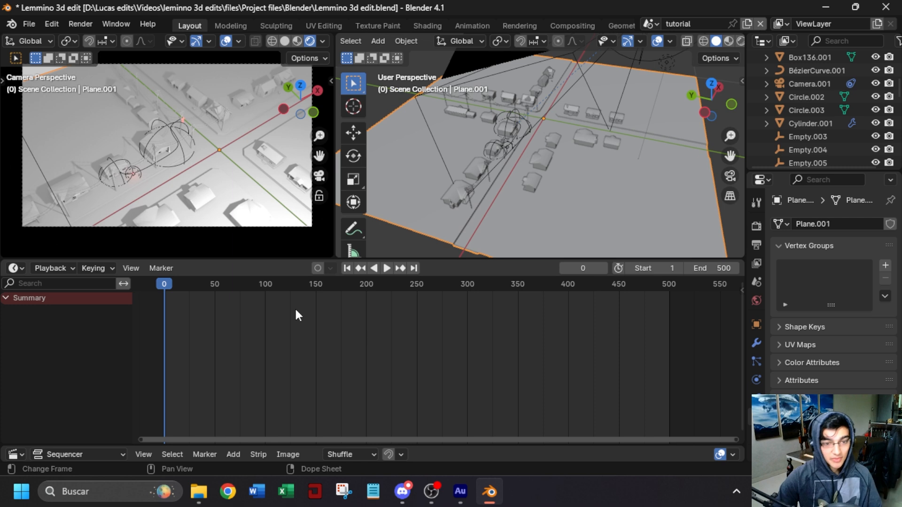
# Go to frame 100 and keyframe the camera's X, Y and Z location.
pyautogui.moveTo(256, 284); pyautogui.dragTo(265, 286)
pyautogui.moveTo(447, 178); pyautogui.dragTo(523, 118, button='middle')
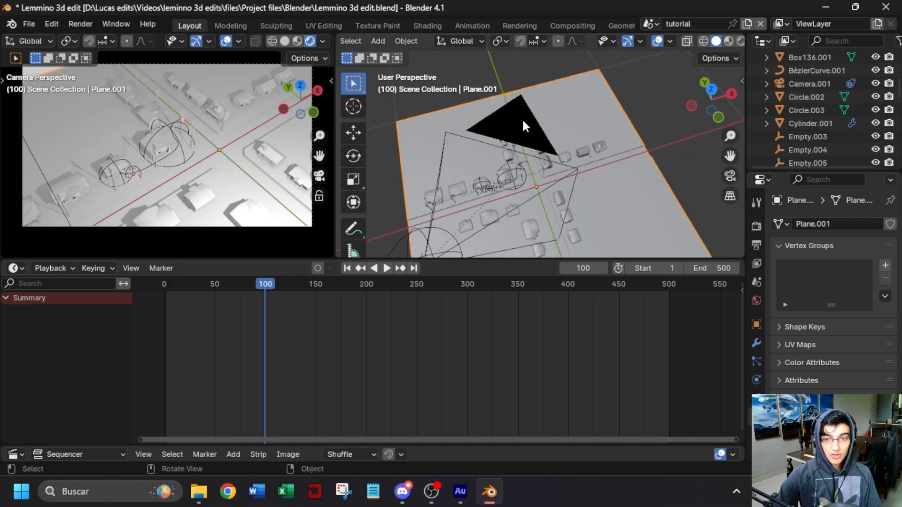
pyautogui.click(523, 120)
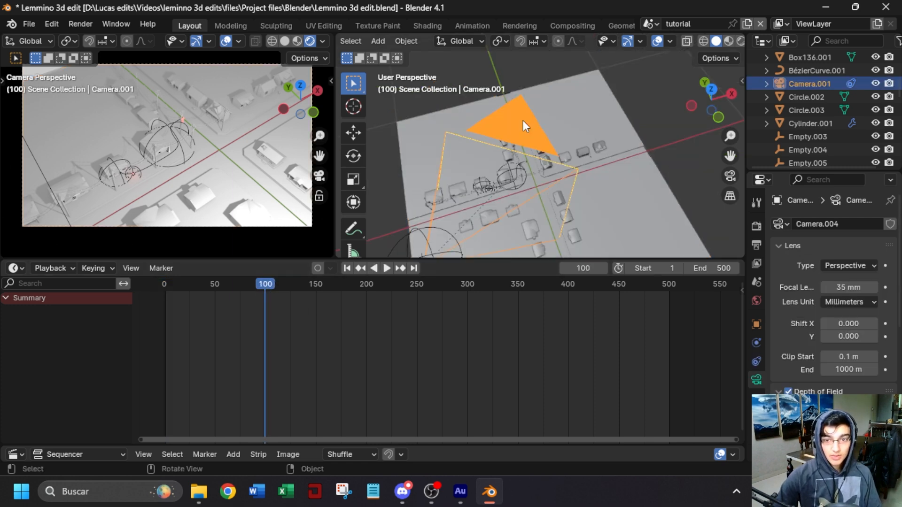
pyautogui.click(757, 324)
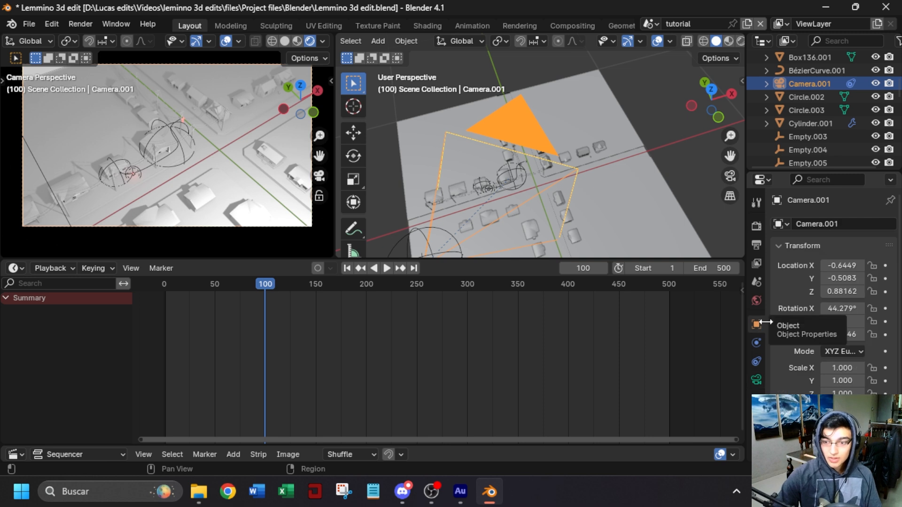
pyautogui.click(886, 266)
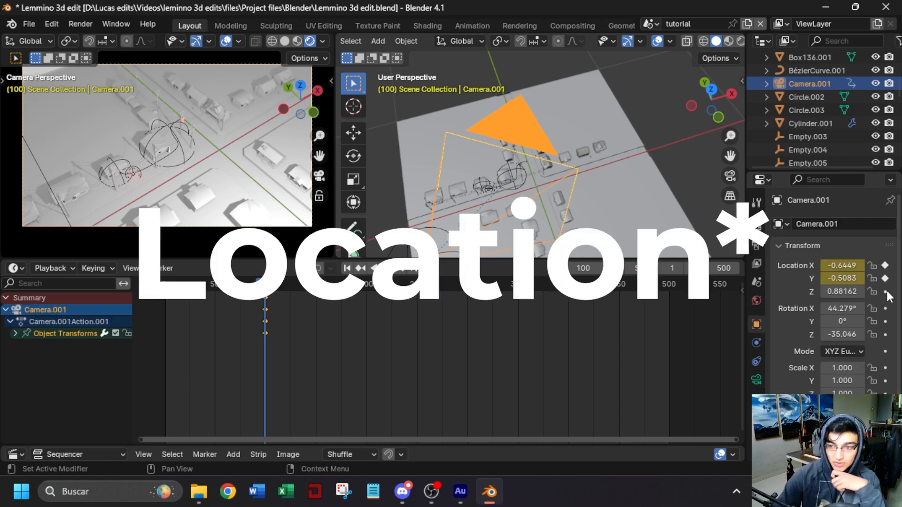
pyautogui.scroll(2, 493, 235)
# At frame 1, move the camera about 0.37 m along X and keyframe its location.
pyautogui.click(347, 268)
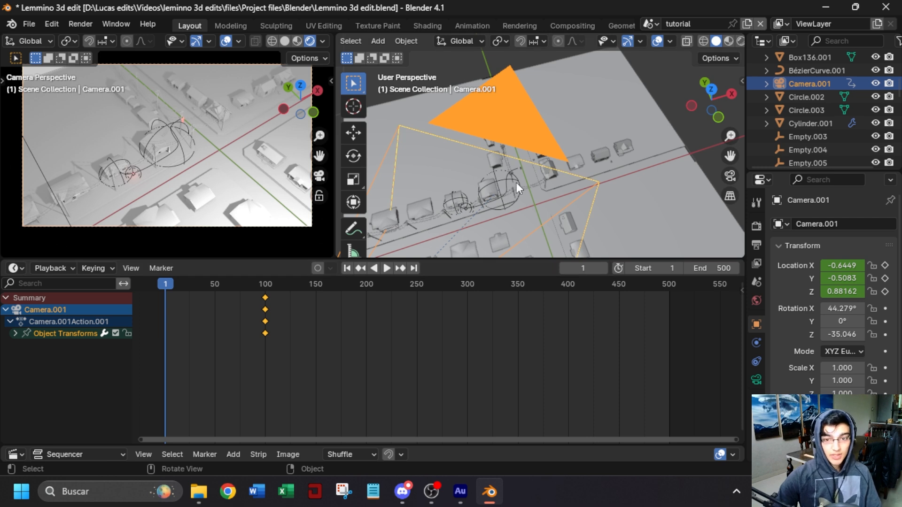
pyautogui.scroll(-3, 517, 184)
pyautogui.press('g')
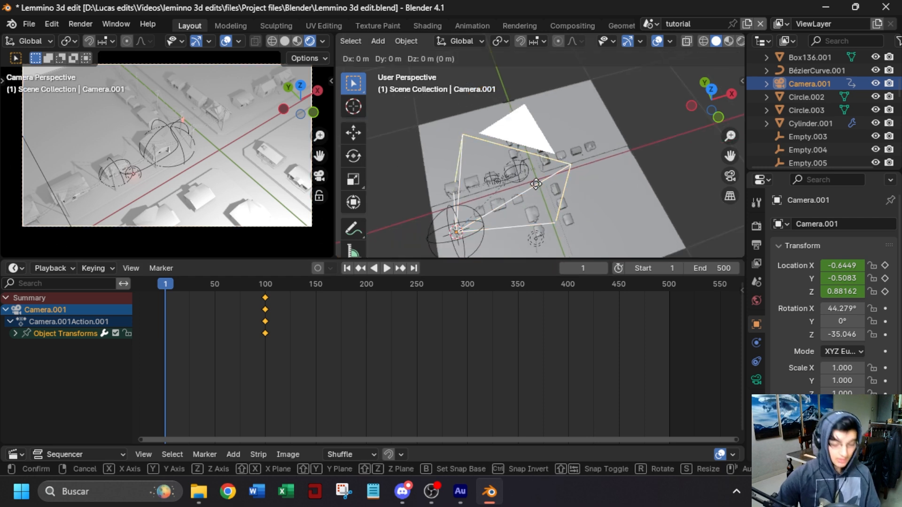
pyautogui.press('x')
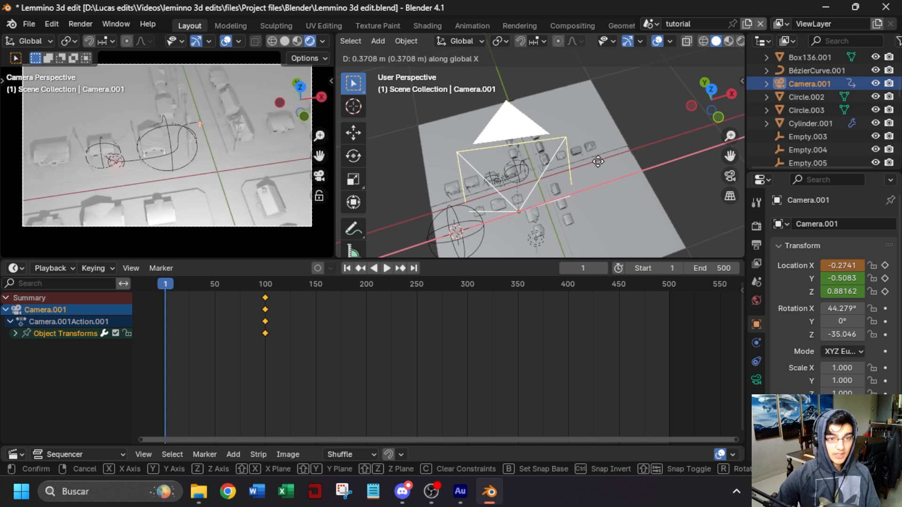
pyautogui.click(598, 162)
pyautogui.click(885, 266)
# Set the camera keyframes' interpolation to Linear and play the animation from frame 0.
pyautogui.press('t')
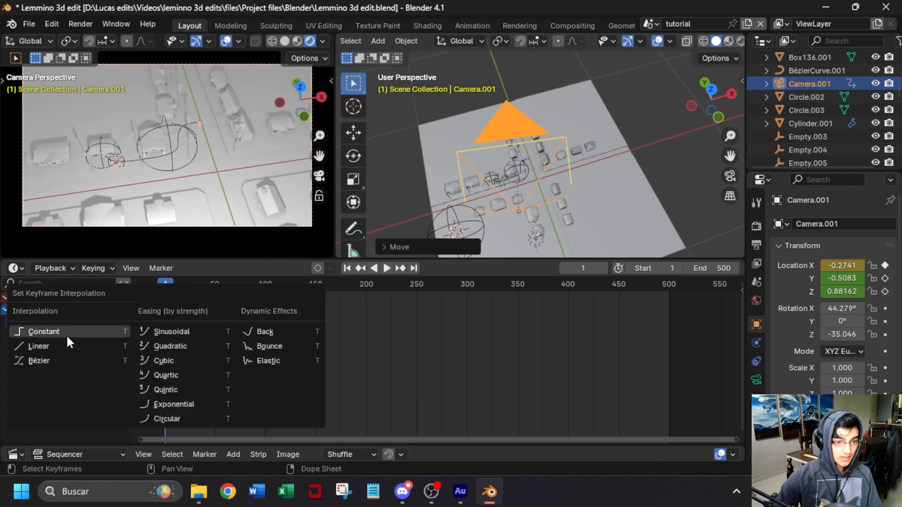
pyautogui.click(53, 345)
pyautogui.press('Left')
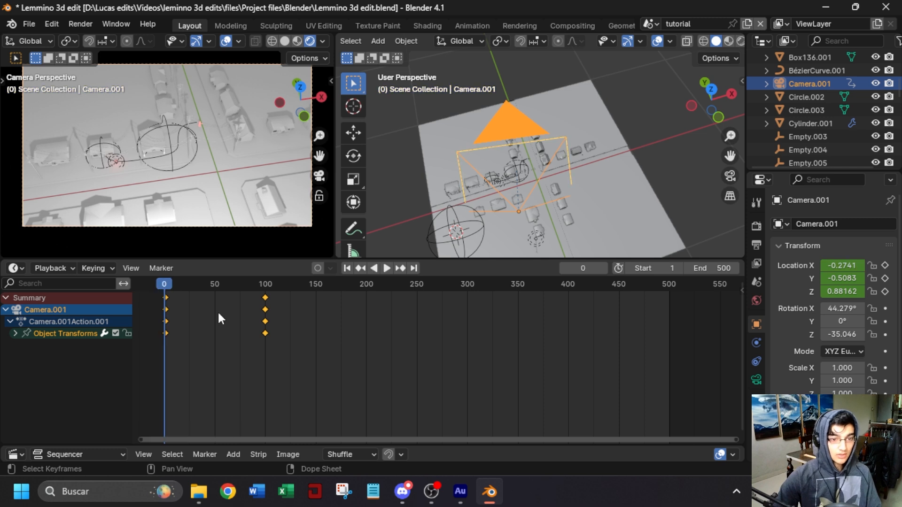
pyautogui.press('space')
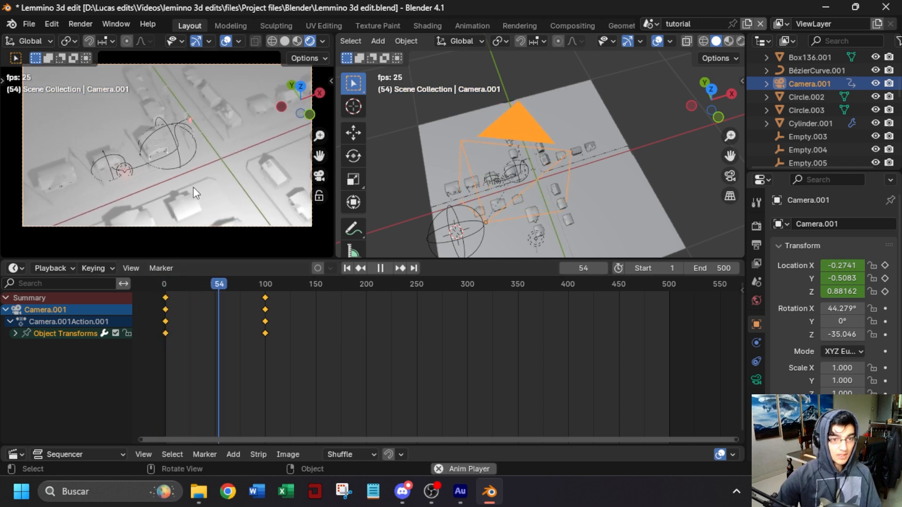
pyautogui.press('space')
# Shift the camera about -0.11 m along X at frame 0 without keyframing it, and play the animation to compare.
pyautogui.moveTo(192, 285); pyautogui.dragTo(149, 282)
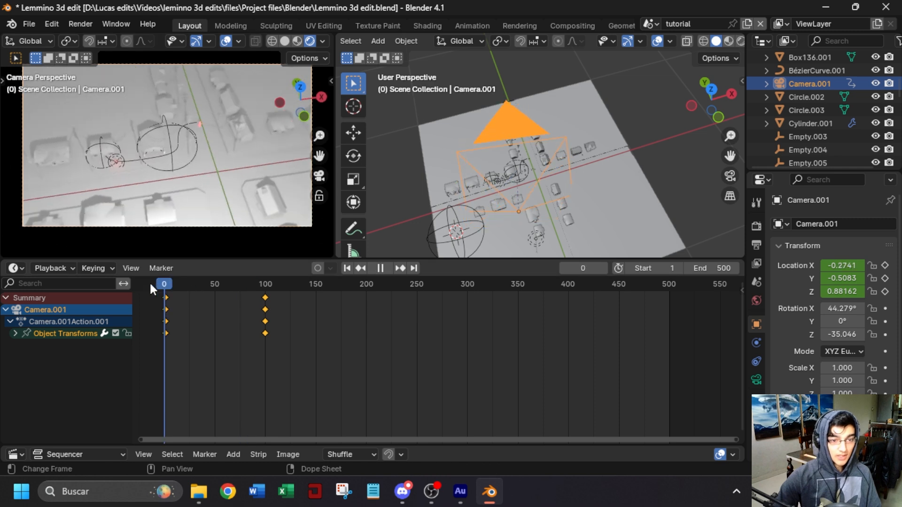
pyautogui.press('g')
pyautogui.press('x')
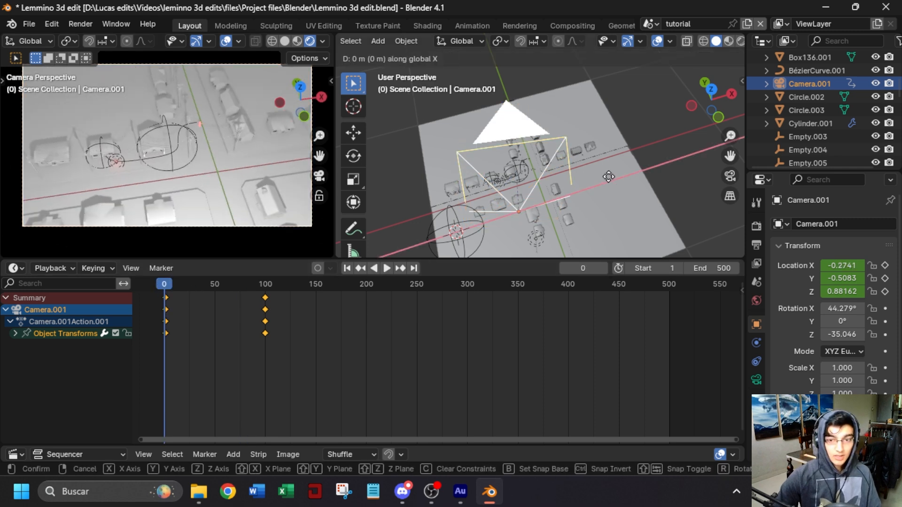
pyautogui.click(591, 184)
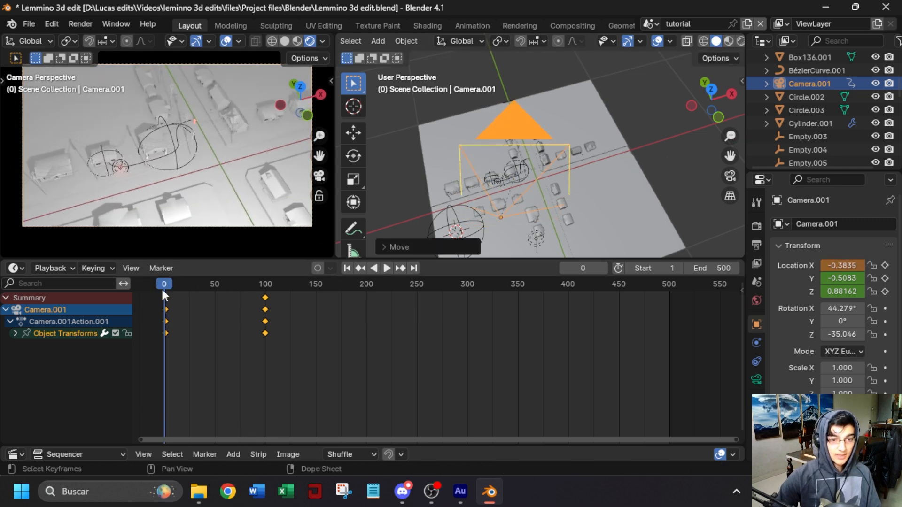
pyautogui.press('space')
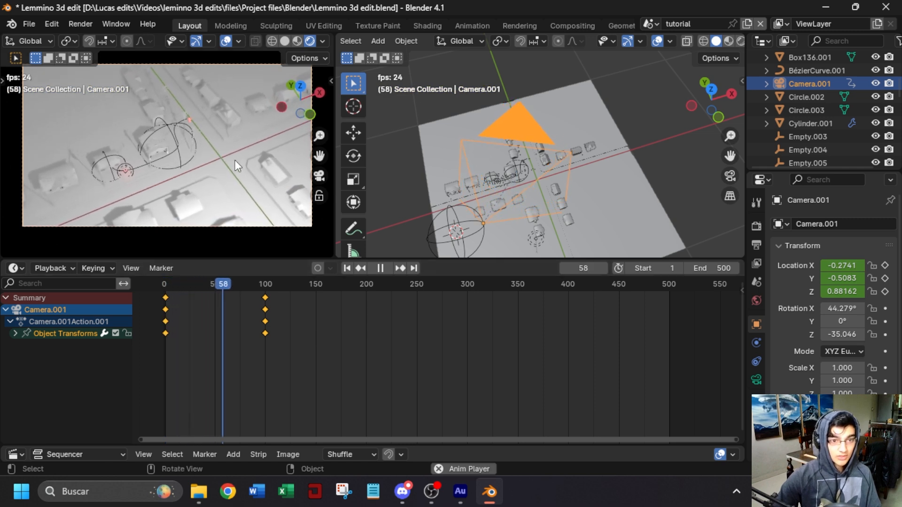
pyautogui.press('space')
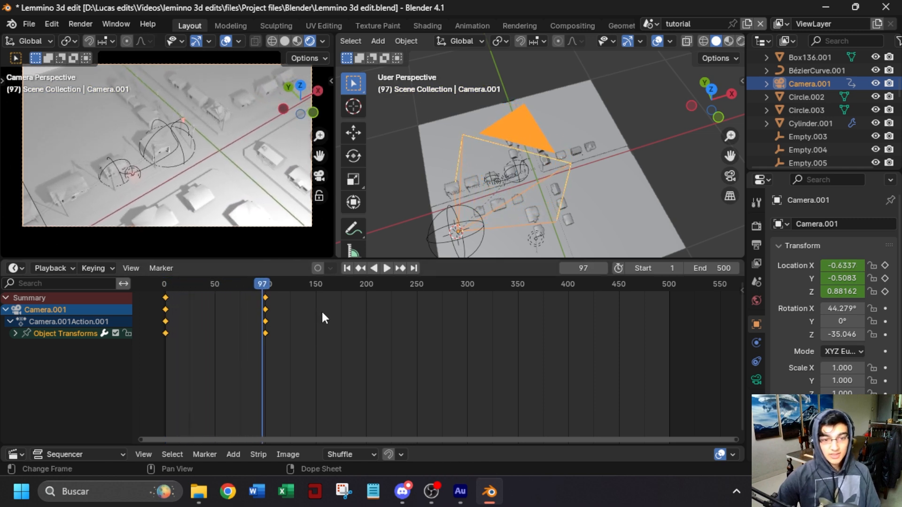
# Move the camera's keyframes at frame 100 to frame 150.
pyautogui.press('Up')
pyautogui.moveTo(296, 292); pyautogui.dragTo(245, 347)
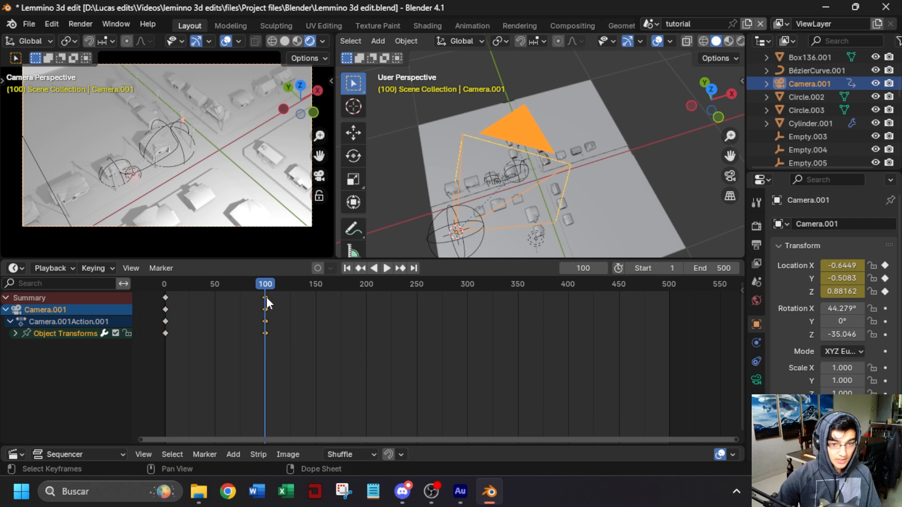
pyautogui.press('g')
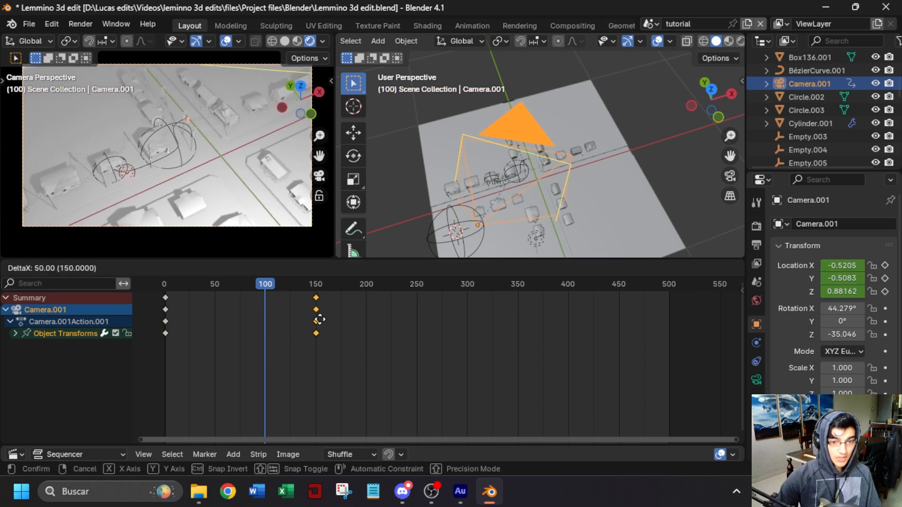
pyautogui.click(320, 318)
# Keyframe the X, Y and Z location of the sphere empty Empty.005 at frame 100.
pyautogui.moveTo(469, 213); pyautogui.dragTo(499, 179, button='middle')
pyautogui.click(504, 148)
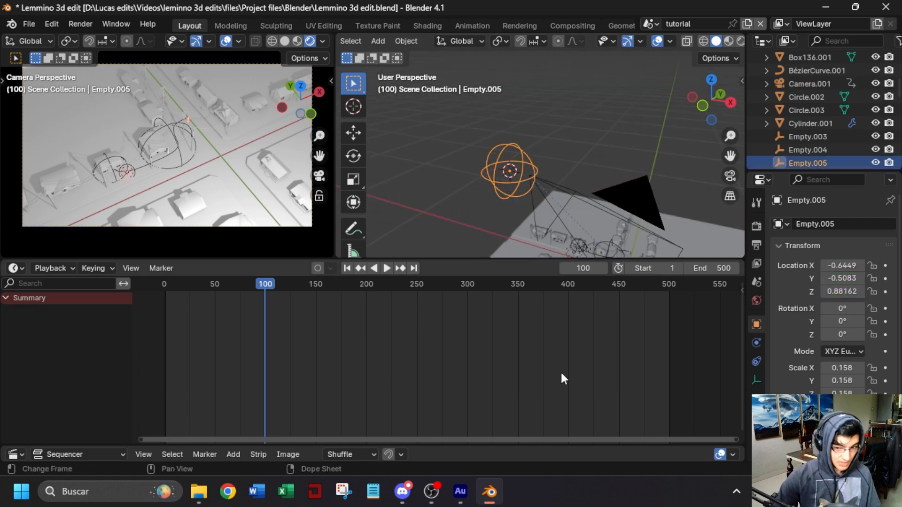
pyautogui.click(885, 266)
pyautogui.click(885, 291)
pyautogui.click(885, 278)
# Keyframe the X, Y and Z location of the larger street empty, Empty.003, at frame 100.
pyautogui.moveTo(505, 239); pyautogui.dragTo(535, 188, button='middle')
pyautogui.scroll(3, 543, 206)
pyautogui.click(535, 185)
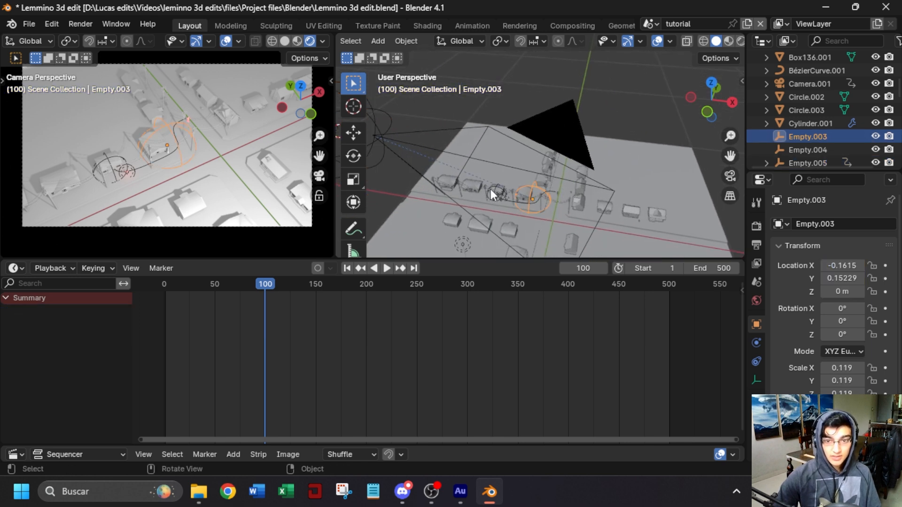
pyautogui.click(492, 189)
pyautogui.click(539, 189)
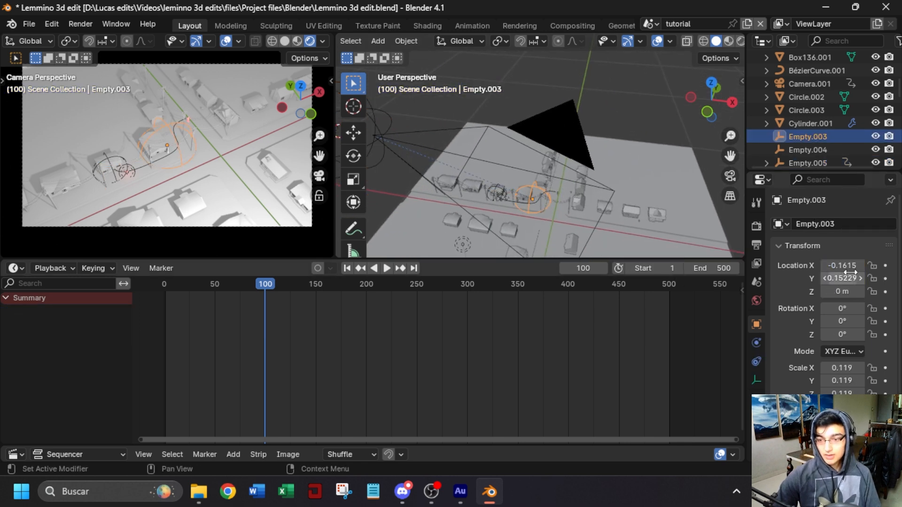
pyautogui.click(885, 266)
pyautogui.click(885, 279)
pyautogui.click(885, 291)
# Keyframe the X, Y and Z location of the smaller street empty, Empty.004, at frame 100.
pyautogui.scroll(3, 510, 198)
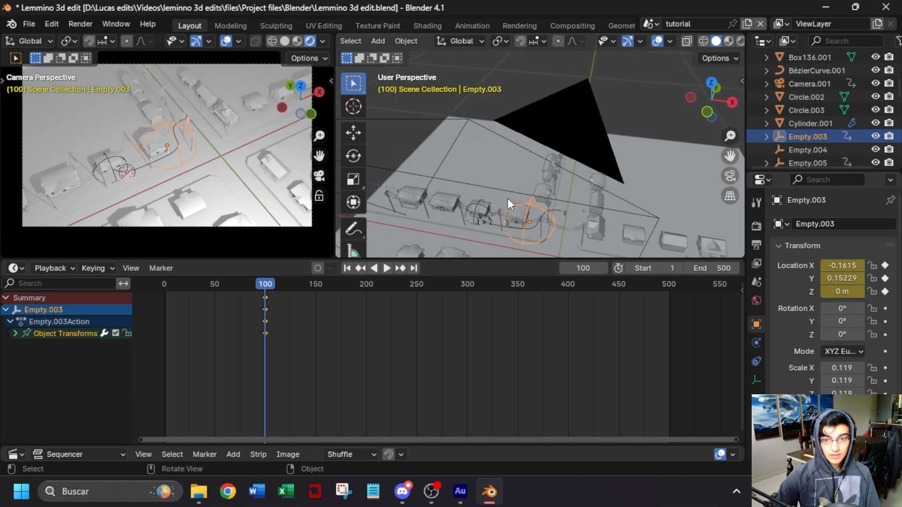
pyautogui.click(490, 194)
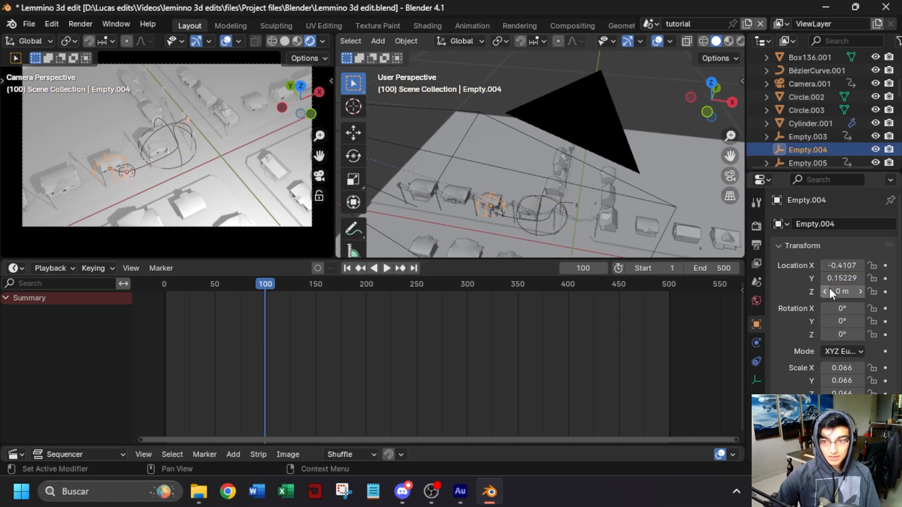
pyautogui.click(885, 266)
pyautogui.click(885, 279)
pyautogui.click(885, 292)
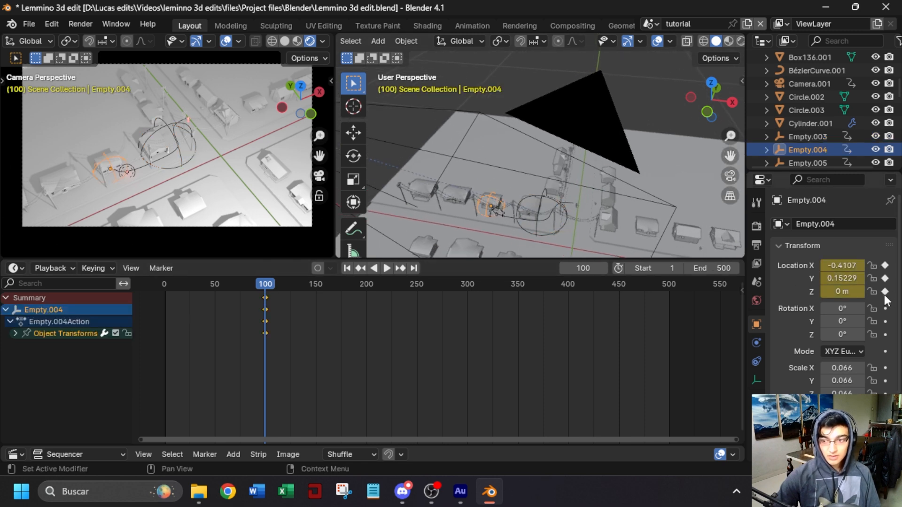
# Go to frame 252 and move Empty.003 in top view to the end of the bullet curve, at about X -0.005, Y 0.233.
pyautogui.moveTo(278, 286); pyautogui.dragTo(420, 291)
pyautogui.click(534, 189)
pyautogui.moveTo(526, 190); pyautogui.dragTo(550, 196, button='middle')
pyautogui.scroll(5, 550, 197)
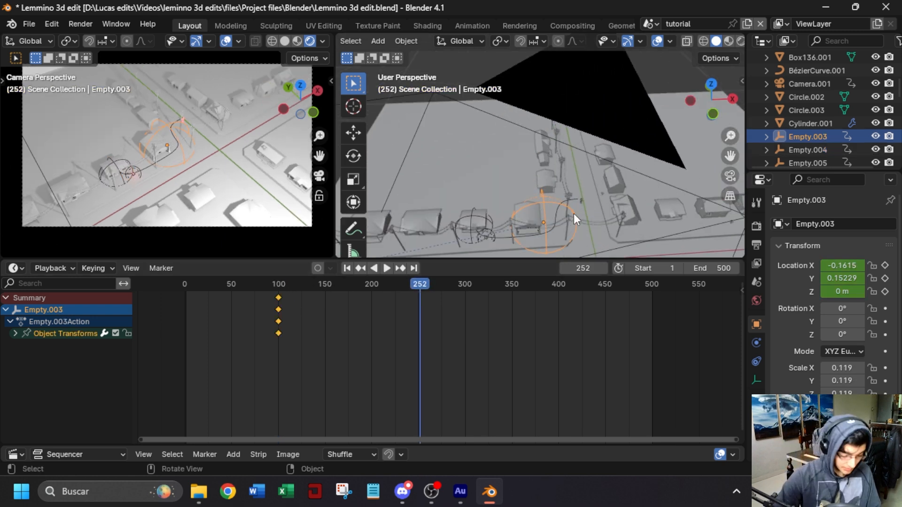
pyautogui.press('KP_7')
pyautogui.keyDown('shift'); pyautogui.moveTo(641, 199); pyautogui.dragTo(607, 120, button='middle'); pyautogui.keyUp('shift')
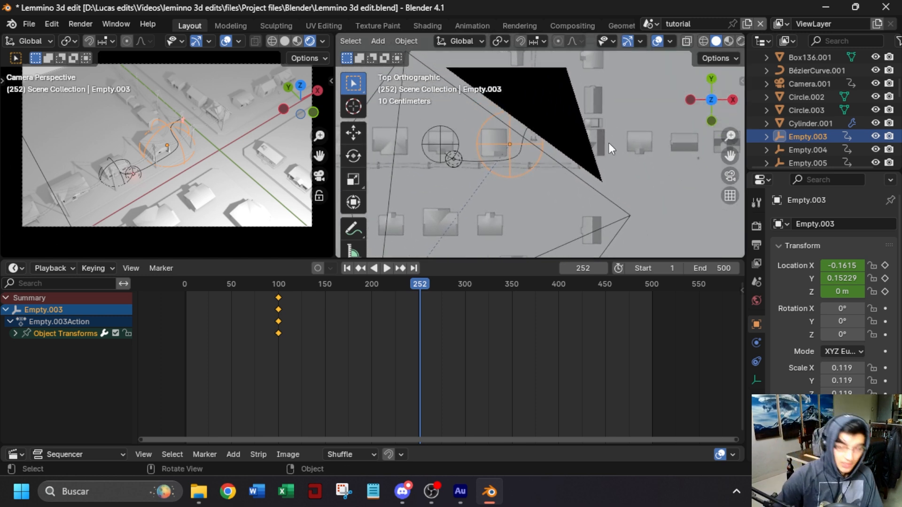
pyautogui.press('g')
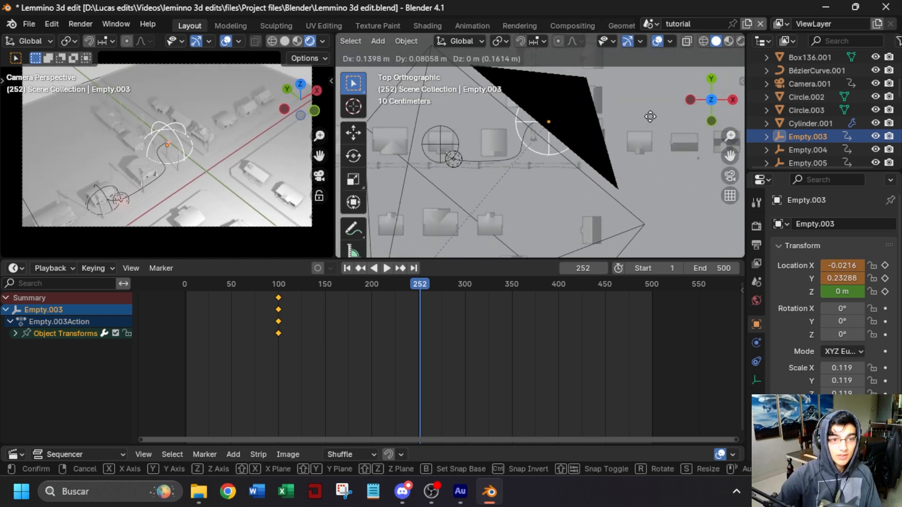
pyautogui.click(646, 140)
# Fine-tune Empty.003 onto the small human figure at about X -0.008, Y 0.242 and keyframe its location at frame 252.
pyautogui.scroll(8, 569, 113)
pyautogui.moveTo(564, 206); pyautogui.dragTo(570, 151, button='middle')
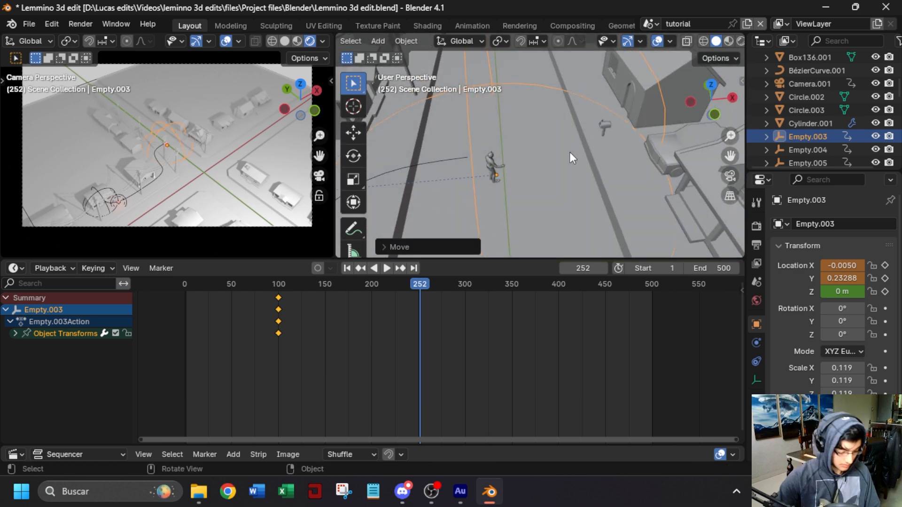
pyautogui.press('g')
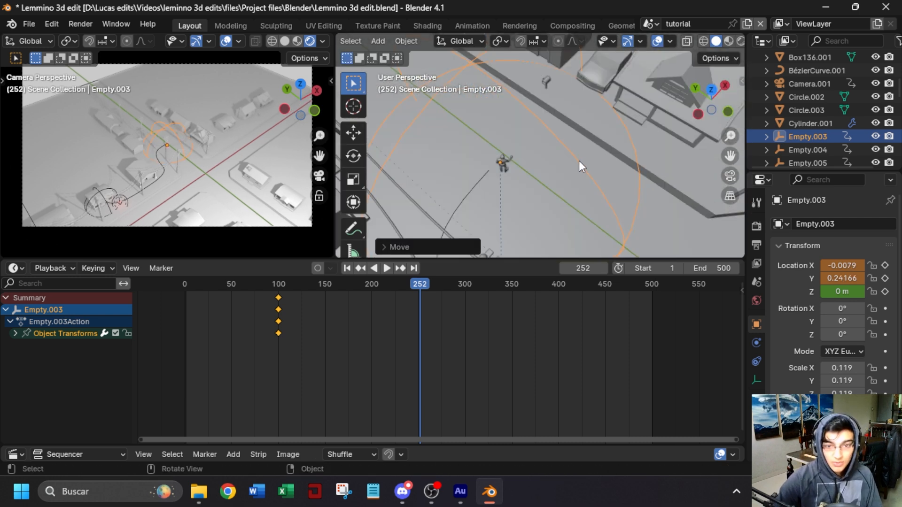
pyautogui.scroll(-4, 579, 161)
pyautogui.click(886, 265)
# Move Empty.004 onto the same figure at about X -0.008, Y 0.239 and keyframe its location at frame 252.
pyautogui.scroll(-5, 500, 209)
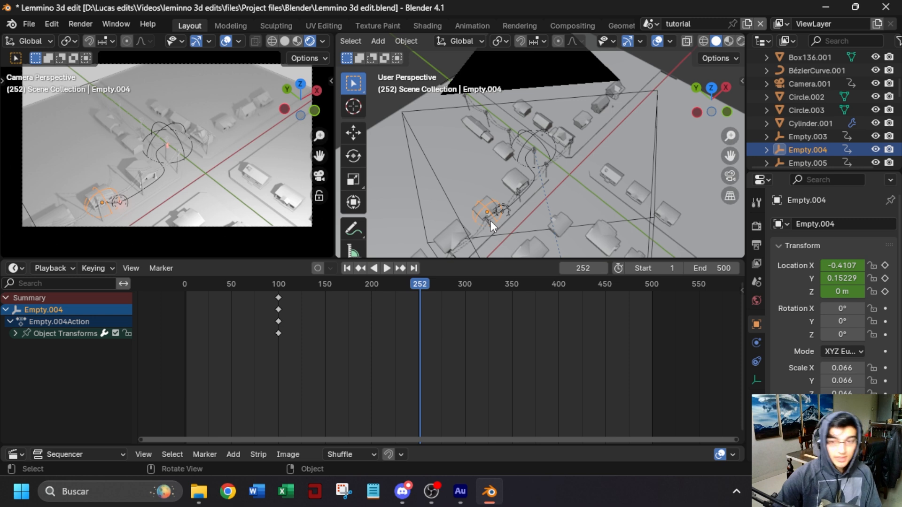
pyautogui.press('KP_7')
pyautogui.press('g')
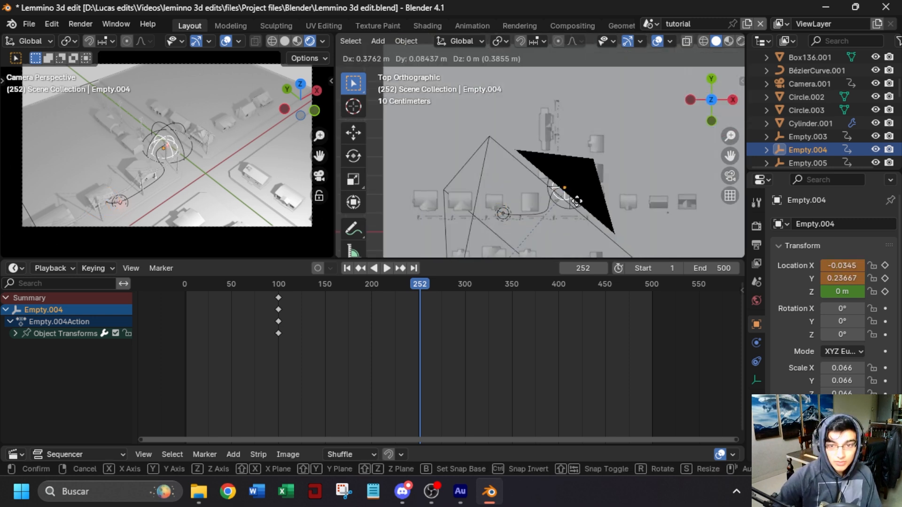
pyautogui.click(582, 205)
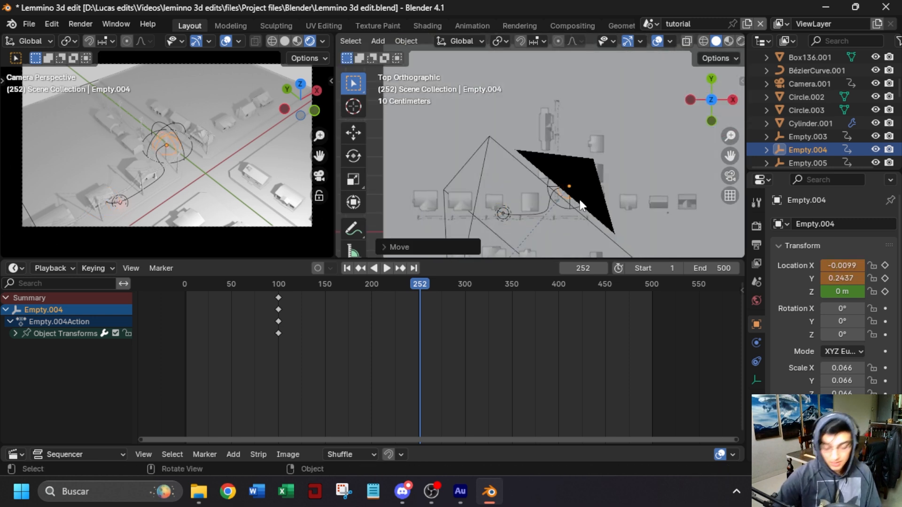
pyautogui.moveTo(581, 205); pyautogui.dragTo(649, 179, button='middle')
pyautogui.click(886, 266)
pyautogui.click(885, 279)
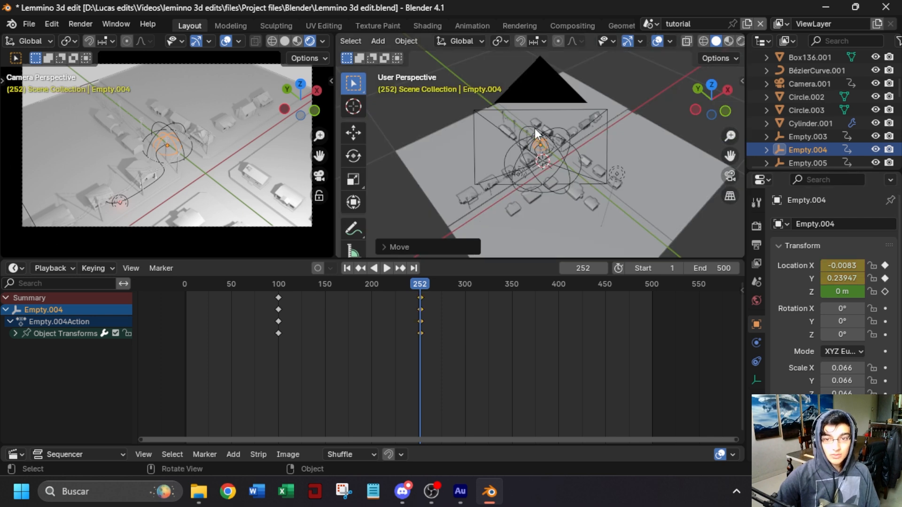
# Select the sphere empty Empty.005 and frame it in the front view.
pyautogui.click(554, 184)
pyautogui.moveTo(554, 184); pyautogui.dragTo(572, 179, button='middle')
pyautogui.press('KP_1')
pyautogui.press('KP_Decimal')
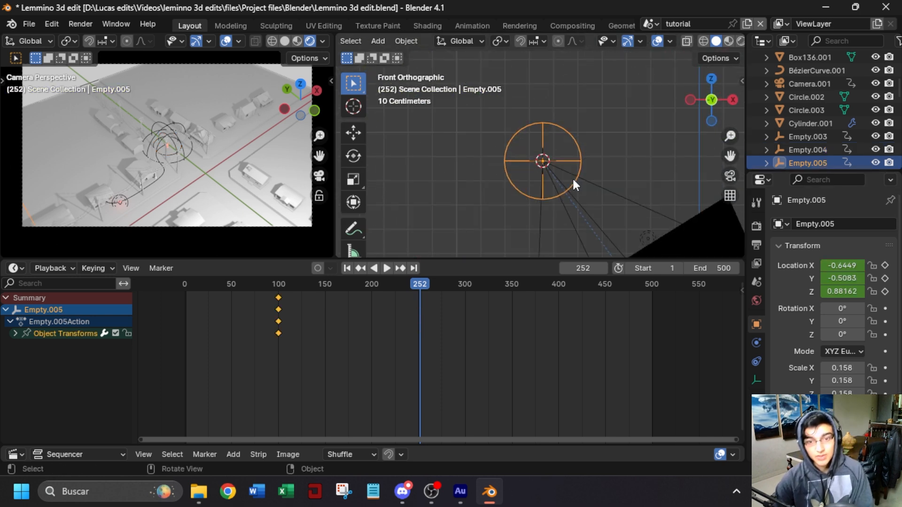
pyautogui.scroll(-5, 572, 177)
pyautogui.press('g')
pyautogui.press('z')
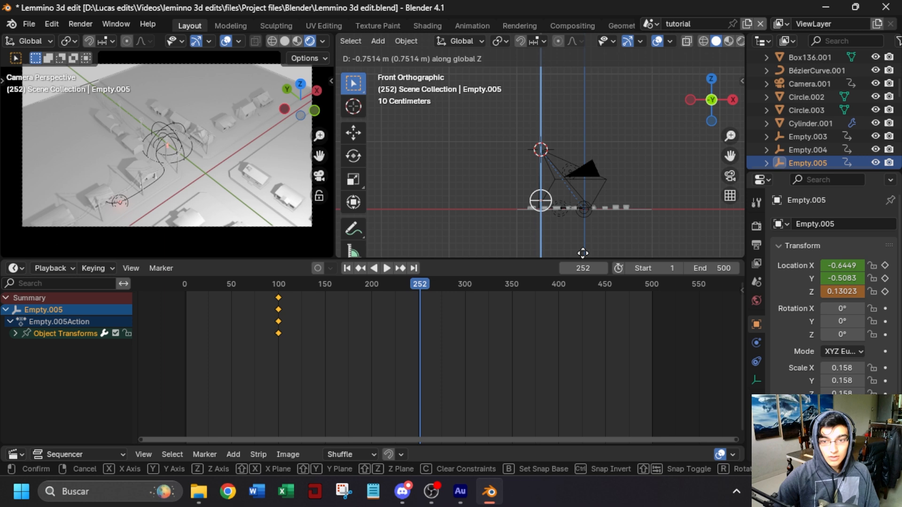
pyautogui.press('Escape')
pyautogui.moveTo(512, 194); pyautogui.dragTo(712, 201, button='middle')
pyautogui.keyDown('shift'); pyautogui.moveTo(636, 209); pyautogui.dragTo(570, 192, button='middle'); pyautogui.keyUp('shift')
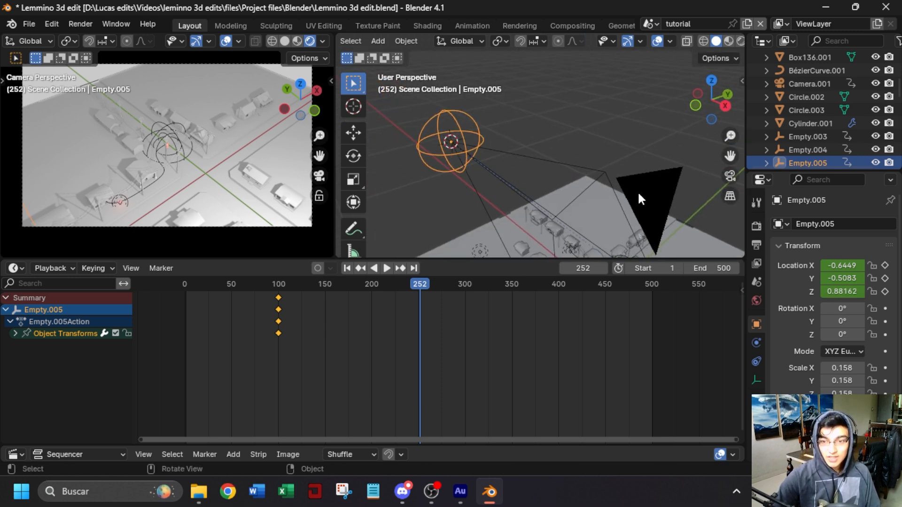
# Parent Camera.001 to the sphere empty Empty.005 using the Object parent type.
pyautogui.click(657, 194)
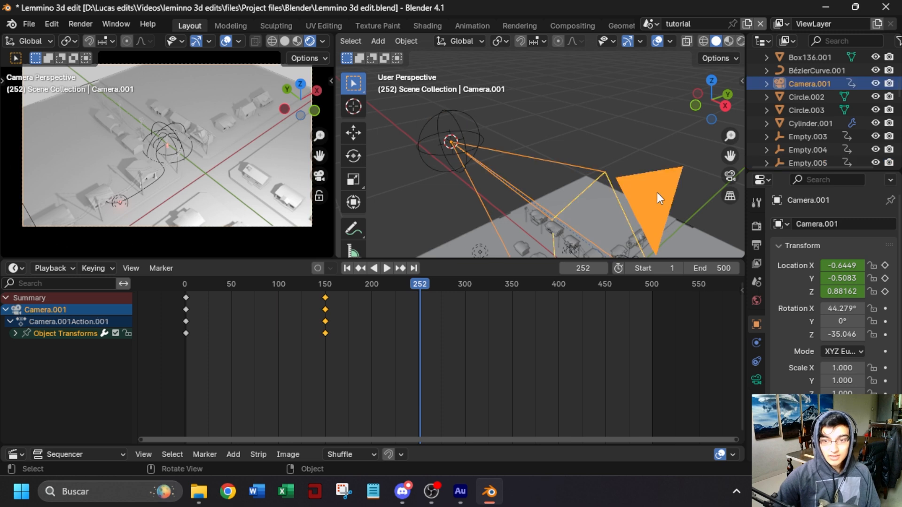
pyautogui.click(446, 111)
pyautogui.rightClick(448, 110)
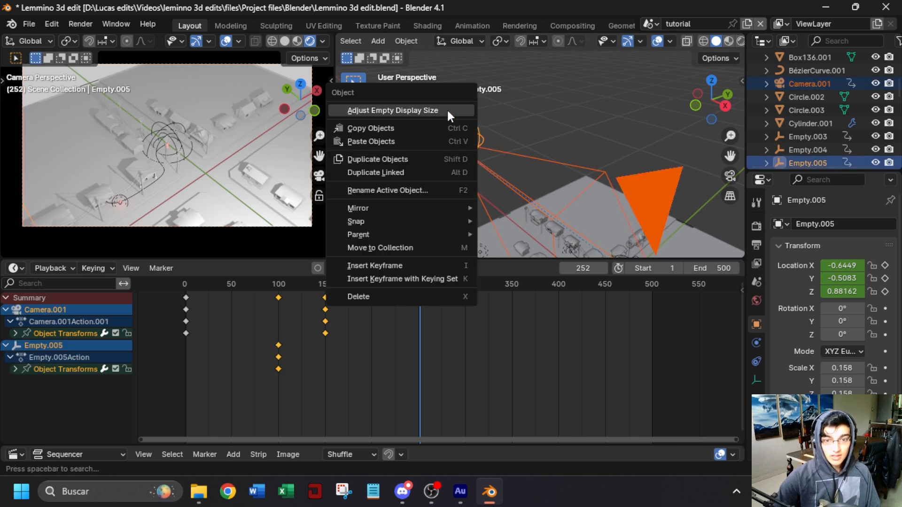
pyautogui.moveTo(424, 234)
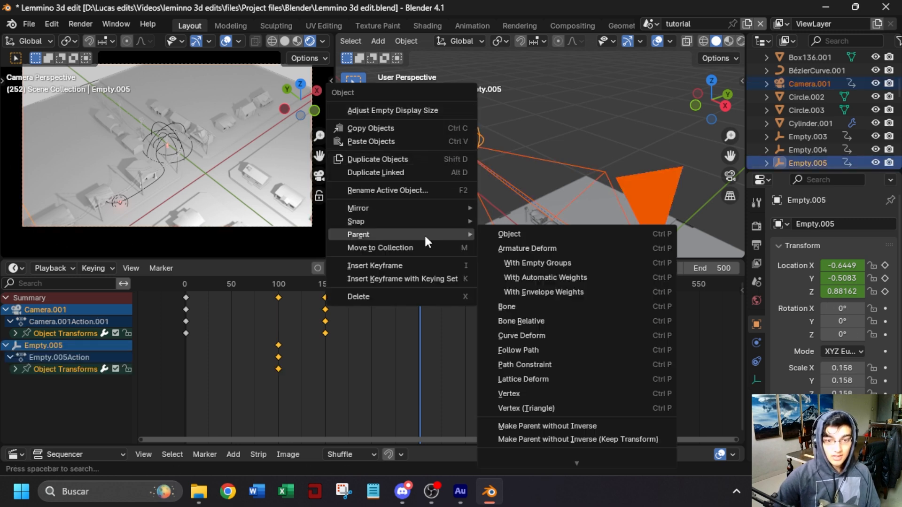
pyautogui.click(552, 233)
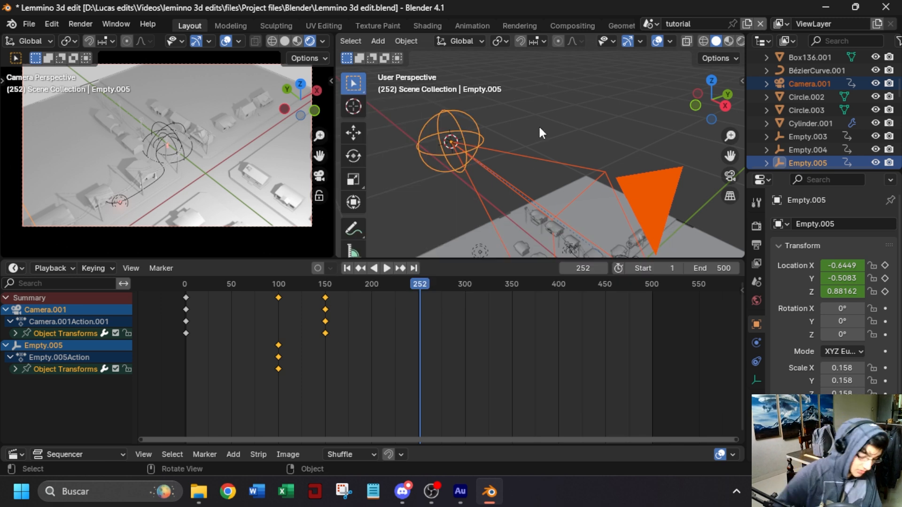
pyautogui.hotkey('ctrl', 'p')
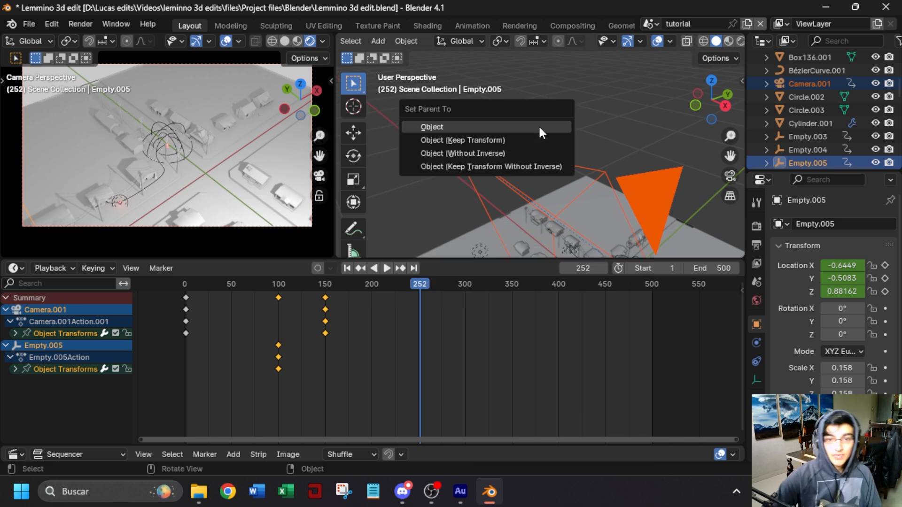
pyautogui.click(452, 126)
# Select only Empty.005 and lower it along the Z axis in front view to about Z 0.042.
pyautogui.moveTo(515, 127)
pyautogui.mouseDown(button='middle')
pyautogui.moveTo(534, 126)
pyautogui.moveTo(523, 111)
pyautogui.mouseUp(button='middle')
pyautogui.click(448, 115)
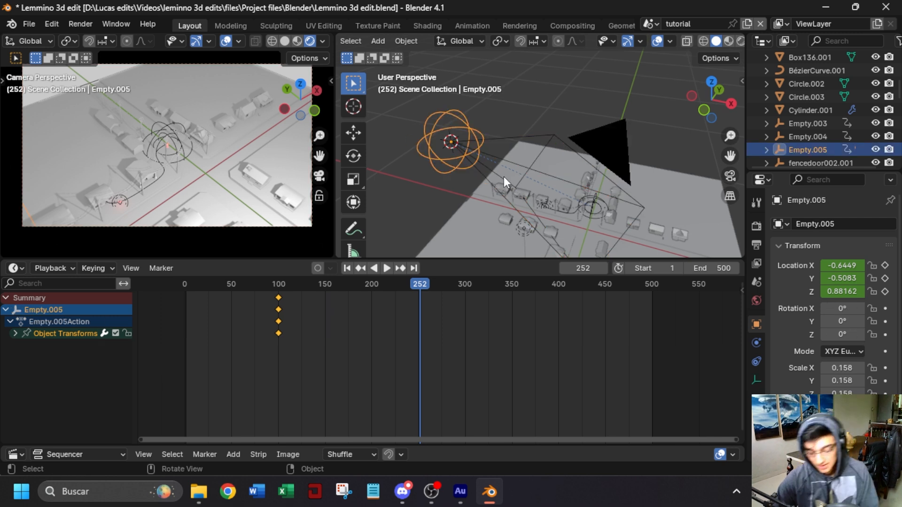
pyautogui.press('KP_1')
pyautogui.scroll(-3, 506, 176)
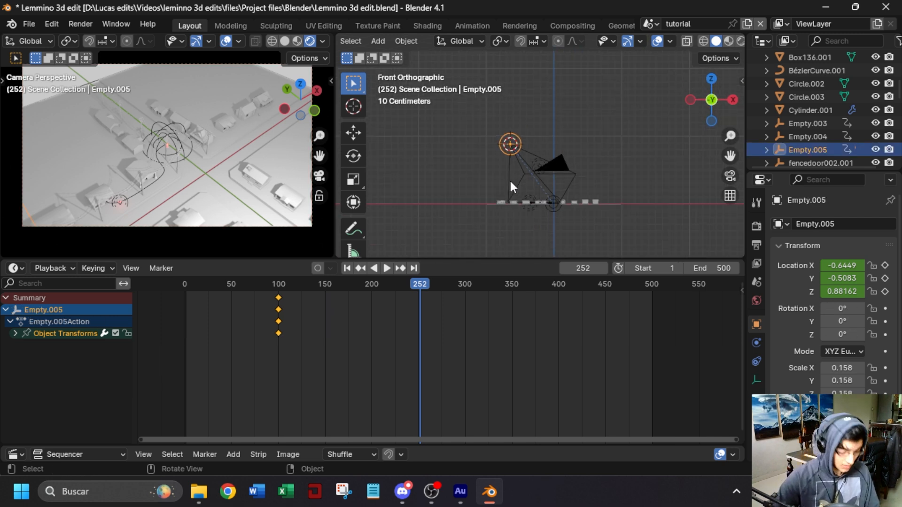
pyautogui.press('g')
pyautogui.press('z')
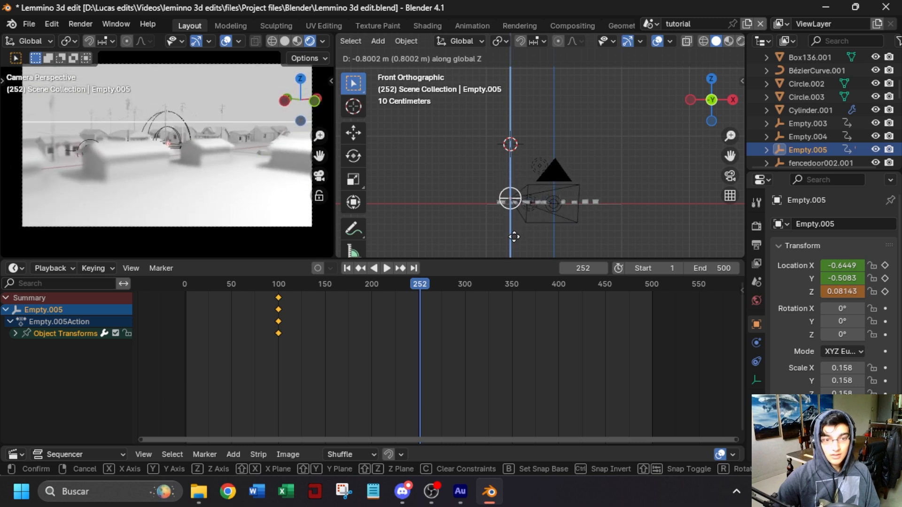
pyautogui.click(515, 240)
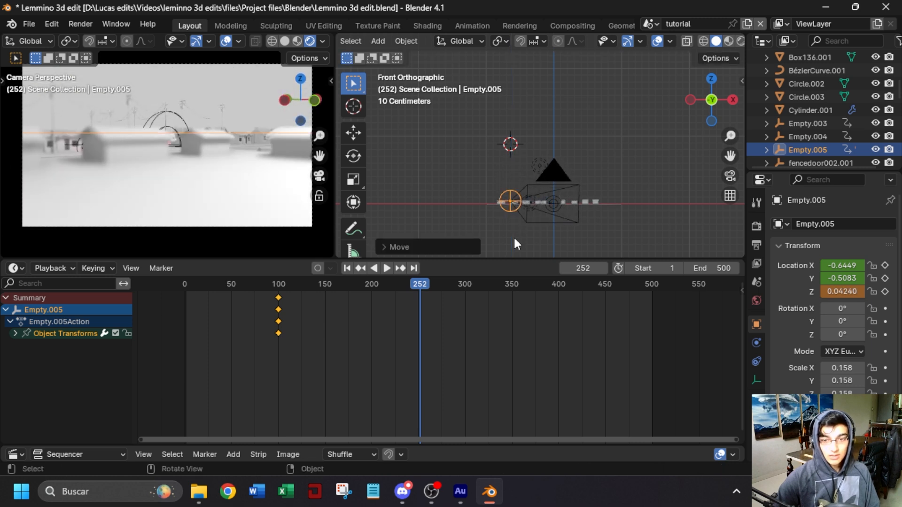
# Move Empty.005 in top view near the end of the bullet curve and raise it, to about X -0.264, Y 0.409, Z 0.147.
pyautogui.press('KP_7')
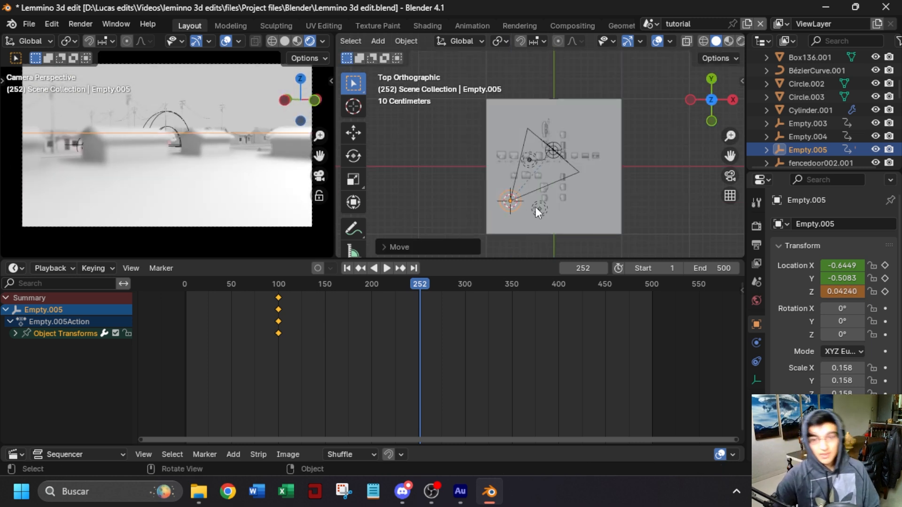
pyautogui.press('g')
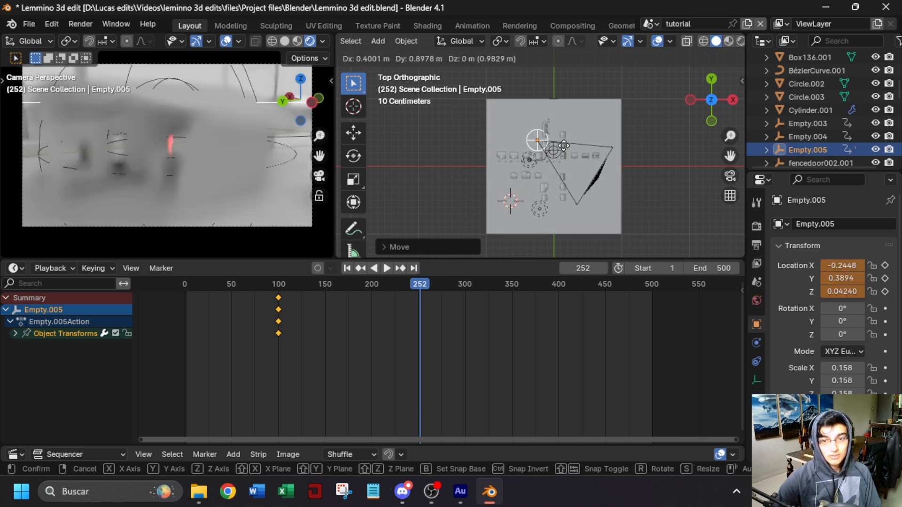
pyautogui.click(561, 145)
pyautogui.press('KP_Decimal')
pyautogui.moveTo(556, 171); pyautogui.dragTo(548, 191, button='middle')
pyautogui.scroll(-4, 526, 153)
pyautogui.press('g')
pyautogui.press('z')
pyautogui.click(560, 149)
# Adjust Empty.005 along the individual axes to about X -0.205, Y 0.434, Z 0.097 to reframe the red figure.
pyautogui.press('g')
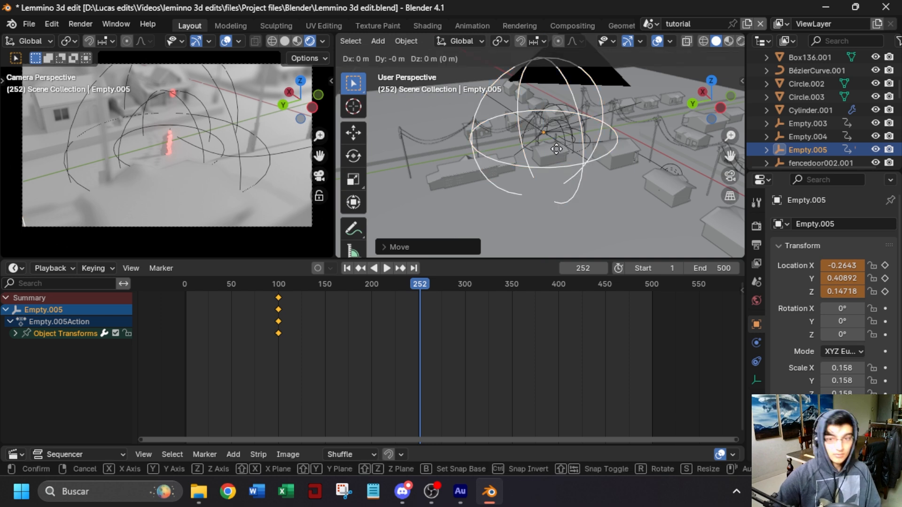
pyautogui.press('x')
pyautogui.click(528, 113)
pyautogui.press('g')
pyautogui.press('x')
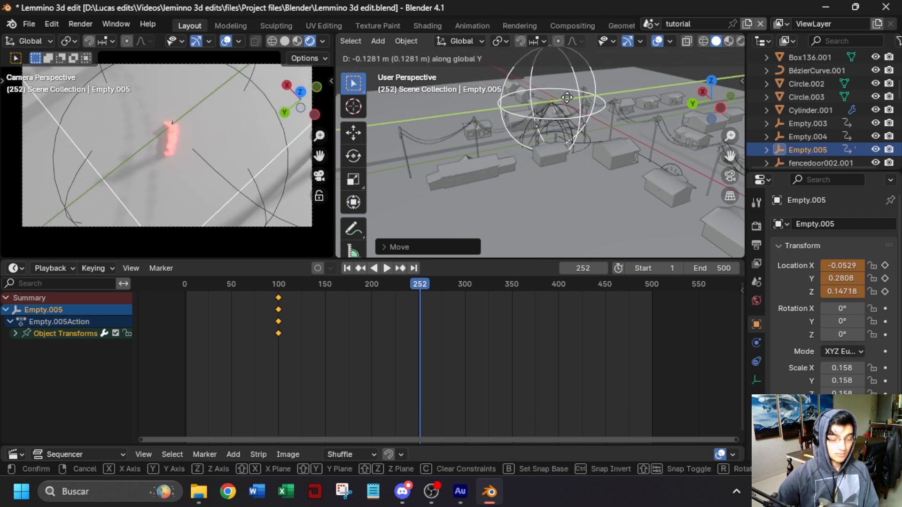
pyautogui.click(590, 147)
pyautogui.press('g')
pyautogui.press('y')
pyautogui.click(531, 136)
pyautogui.moveTo(531, 136); pyautogui.dragTo(561, 185, button='middle')
# Fine-tune Empty.005 to about X -0.096, Y 0.410, Z 0.080 and keyframe its location at frame 252.
pyautogui.press('KP_7')
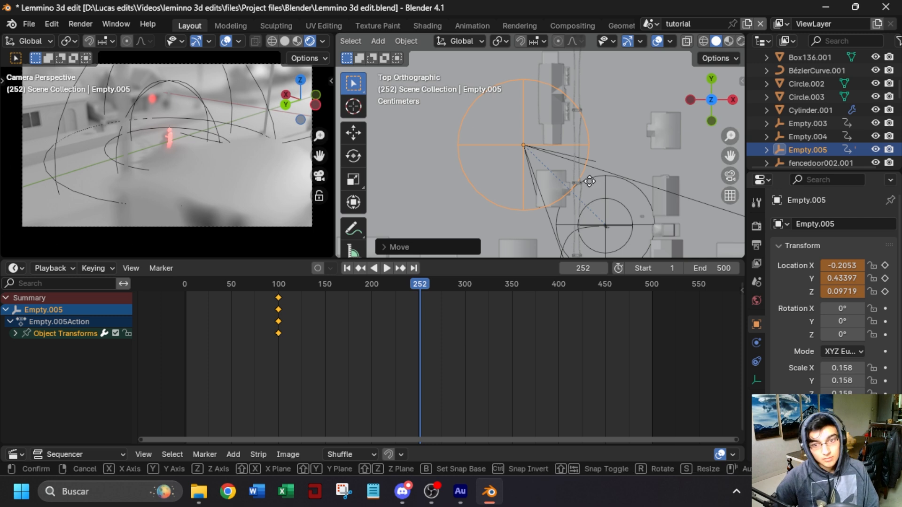
pyautogui.press('g')
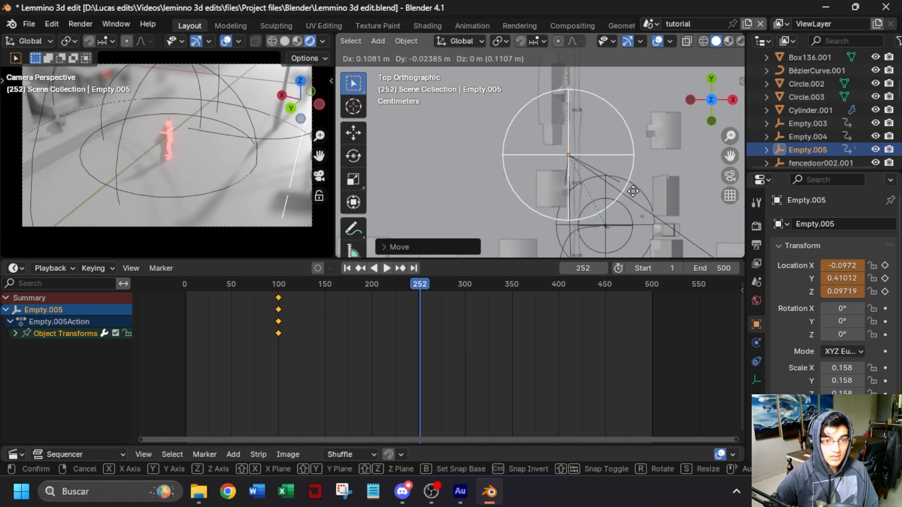
pyautogui.click(637, 197)
pyautogui.press('g')
pyautogui.press('z')
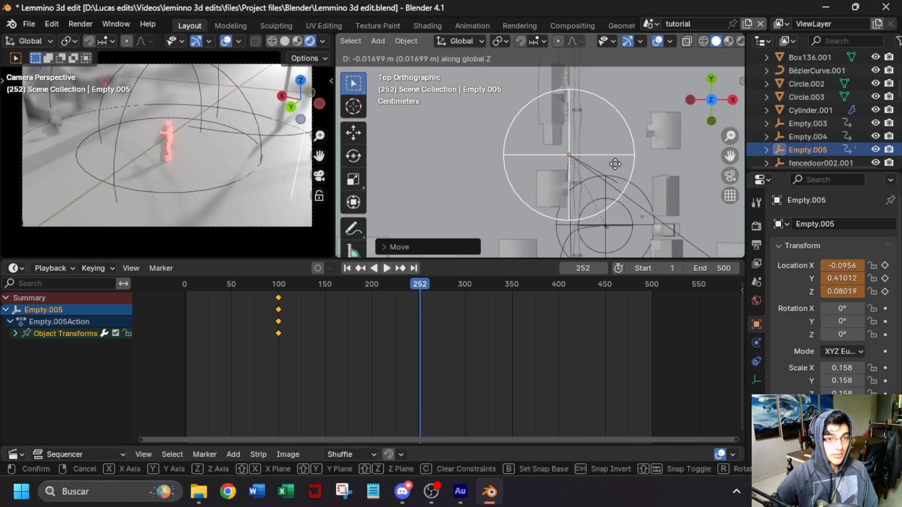
pyautogui.click(615, 164)
pyautogui.moveTo(885, 266); pyautogui.dragTo(886, 292)
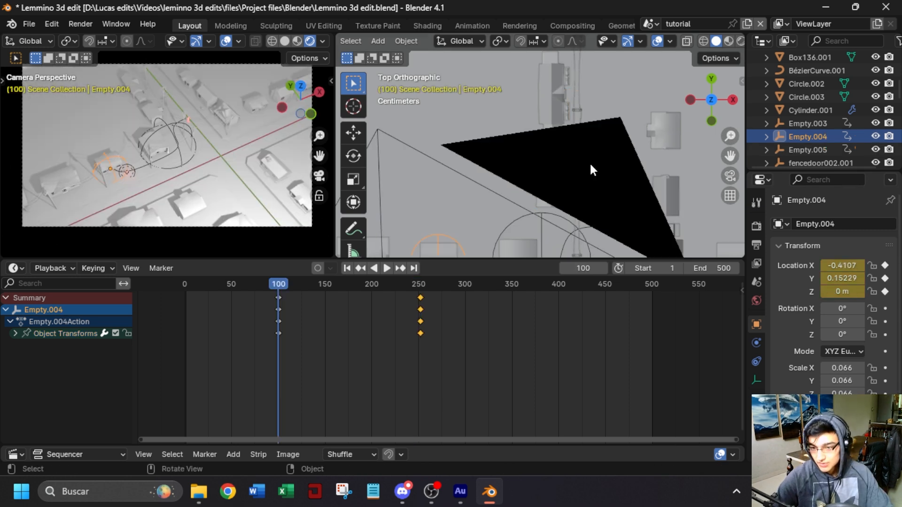
# Select Camera.001 at frame 100 and keyframe its depth of field F-Stop at 2.0.
pyautogui.click(590, 162)
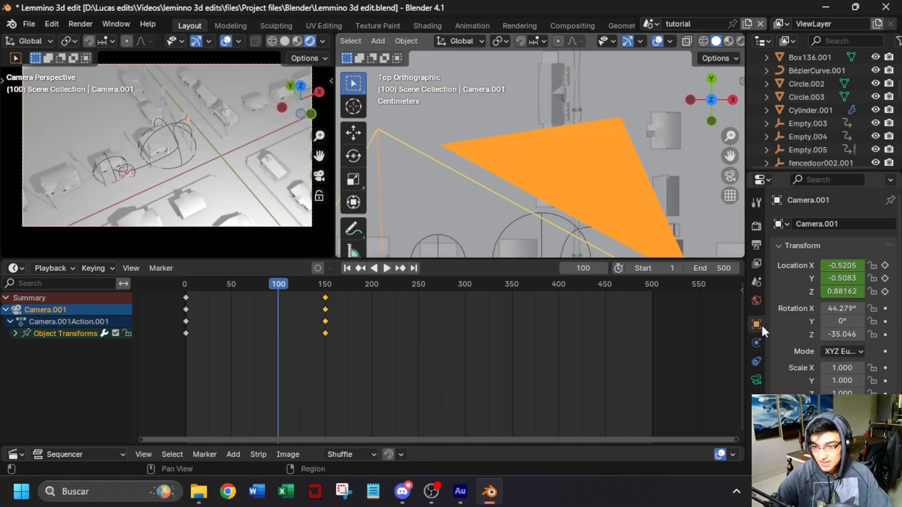
pyautogui.scroll(-5, 564, 155)
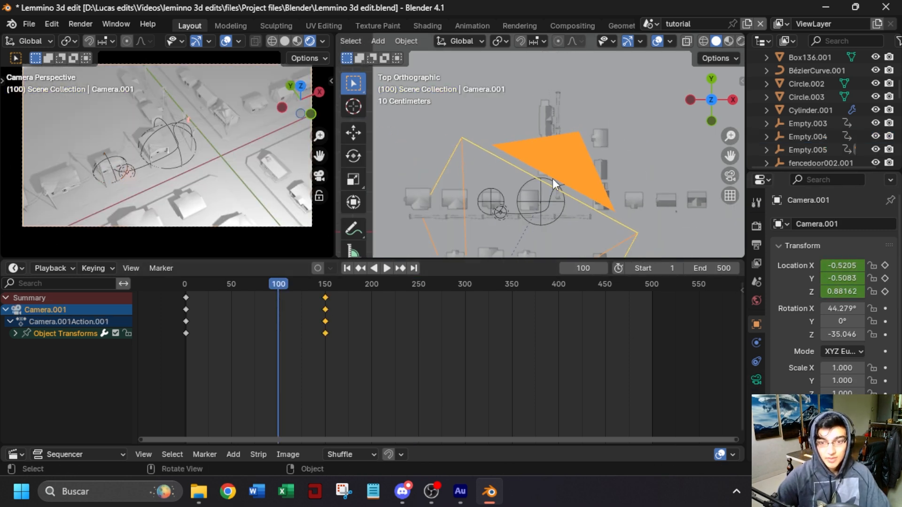
pyautogui.click(488, 199)
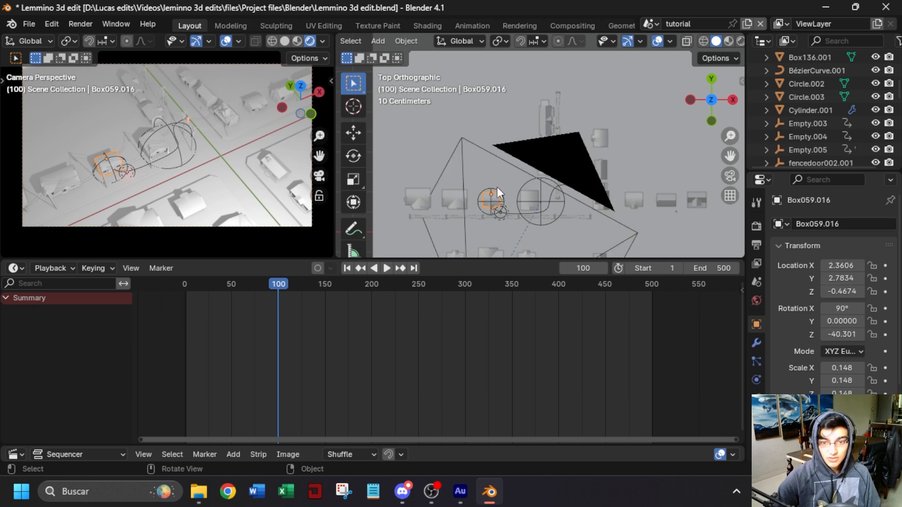
pyautogui.click(497, 188)
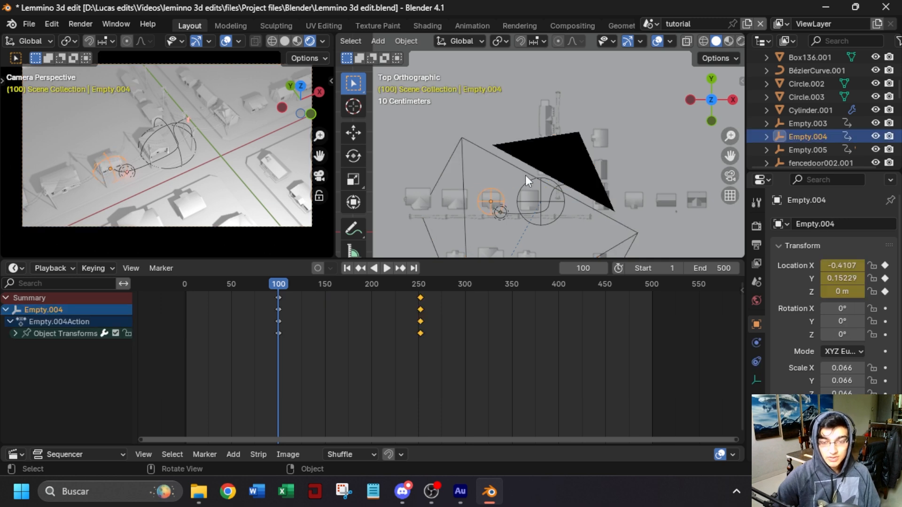
pyautogui.click(573, 153)
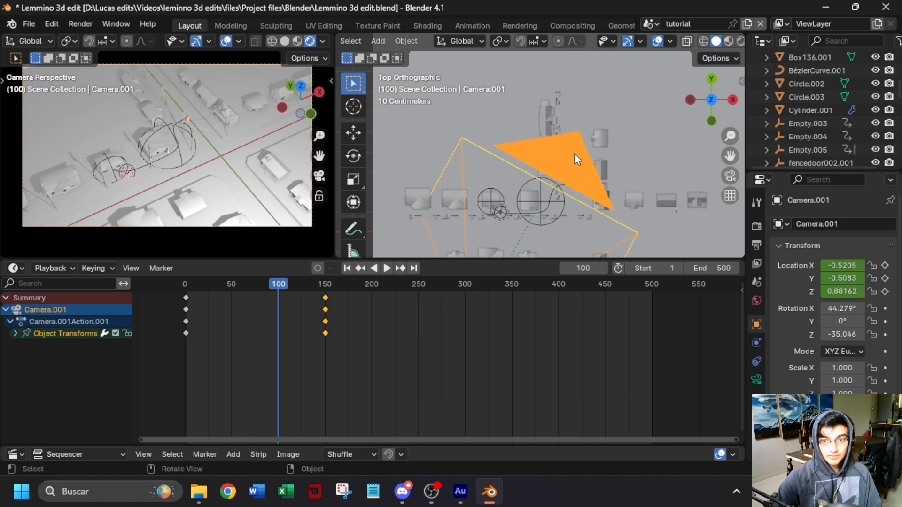
pyautogui.click(758, 381)
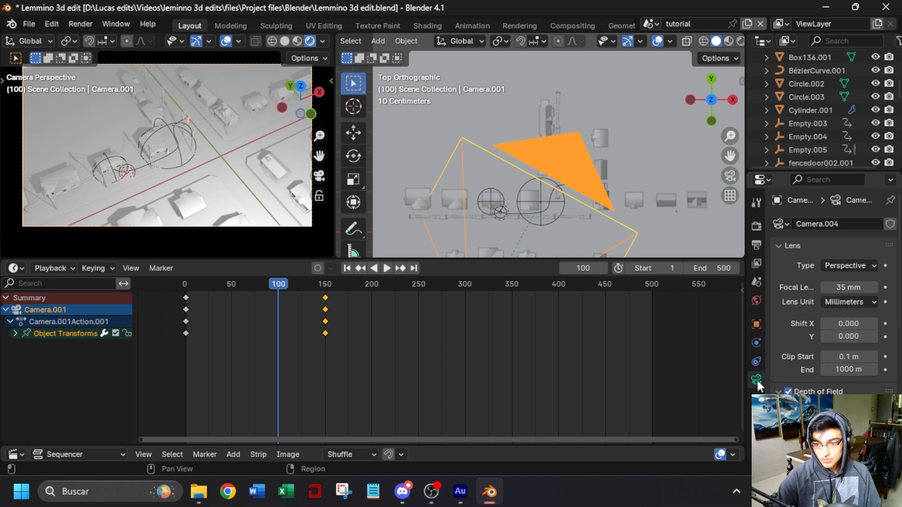
pyautogui.scroll(-5, 830, 376)
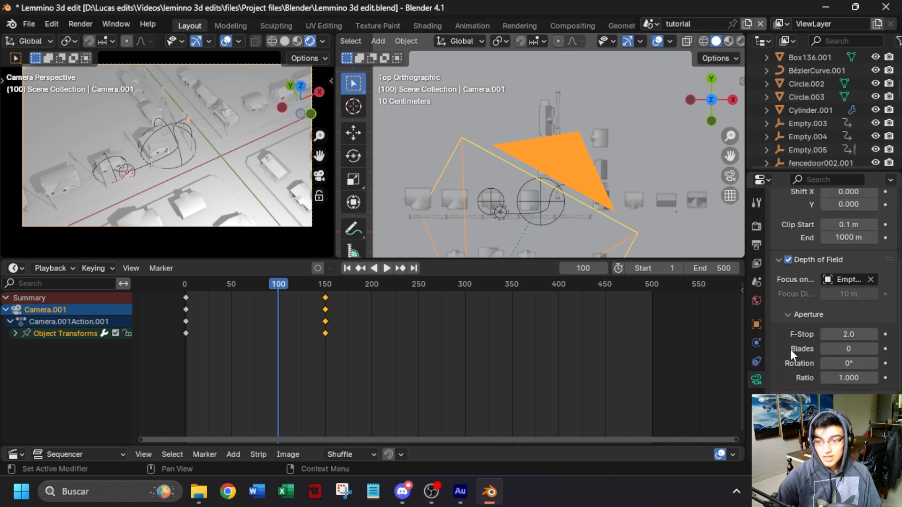
pyautogui.click(886, 334)
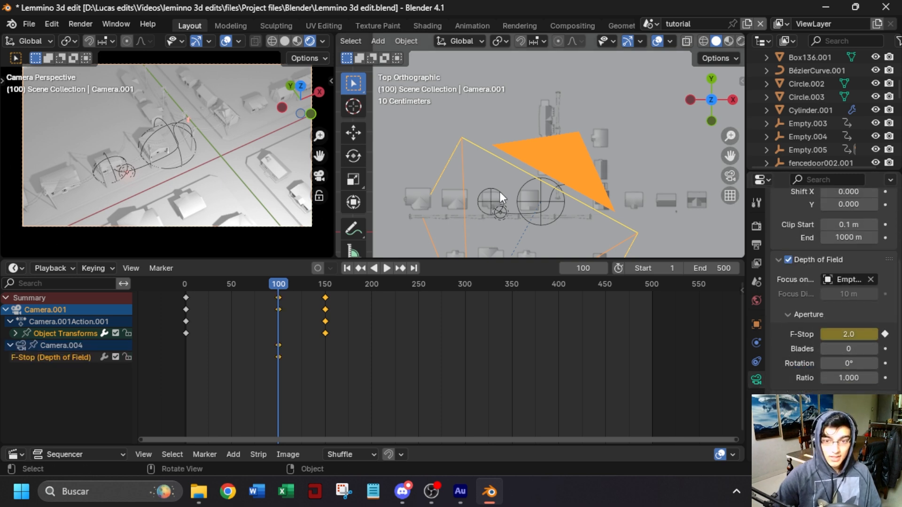
# Go to the keyframe at frame 252, select Camera.001 and set its F-Stop to 12.5.
pyautogui.click(500, 191)
pyautogui.click(400, 268)
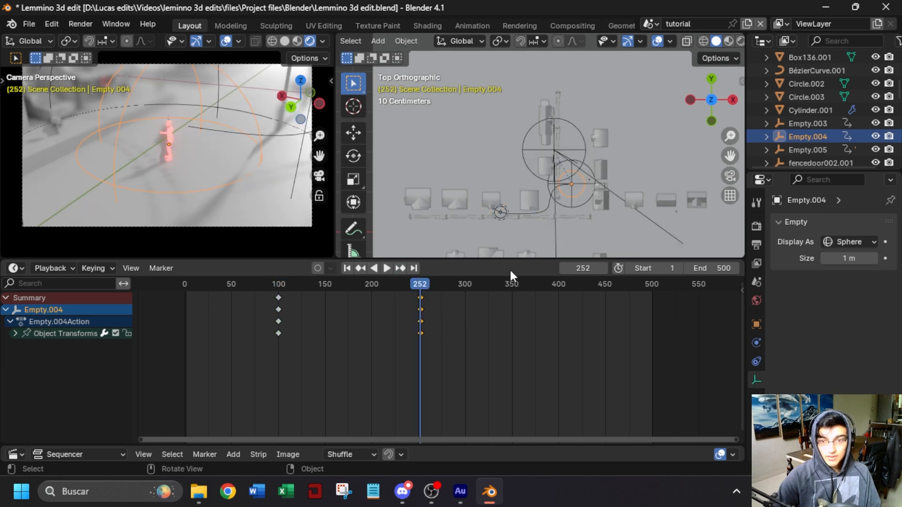
pyautogui.scroll(-3, 564, 221)
pyautogui.click(584, 217)
pyautogui.scroll(-5, 831, 338)
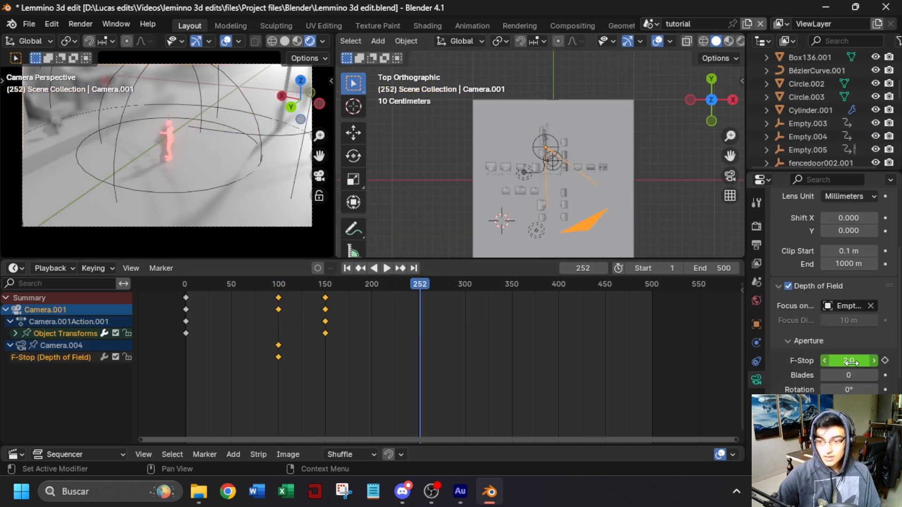
pyautogui.moveTo(852, 362); pyautogui.dragTo(893, 362)
# Check the red figure's sharpness in the camera view, then set the F-Stop to 15.0 and keyframe it at frame 252.
pyautogui.scroll(2, 190, 165)
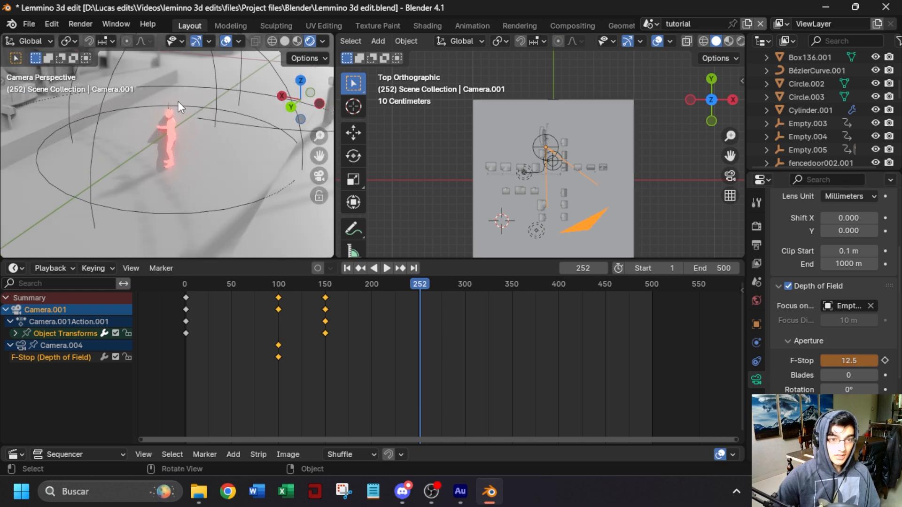
pyautogui.keyDown('shift'); pyautogui.moveTo(127, 106); pyautogui.dragTo(120, 144, button='middle'); pyautogui.keyUp('shift')
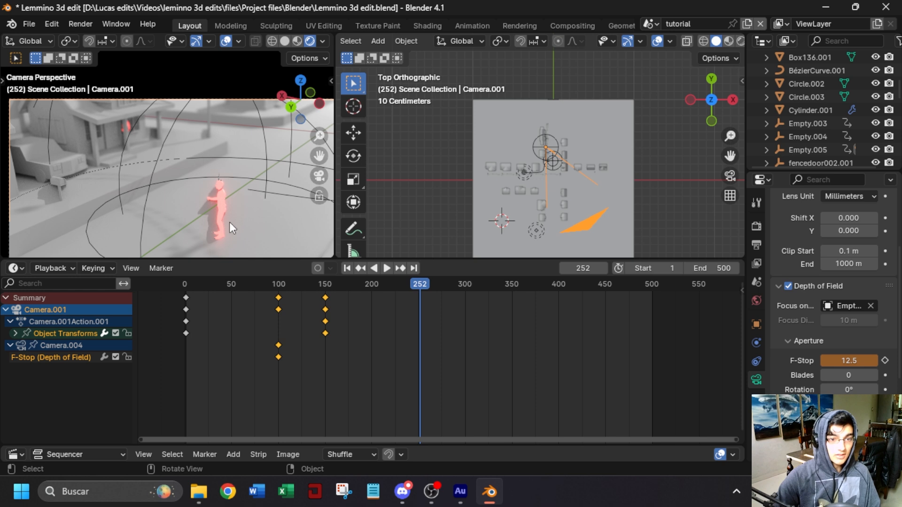
pyautogui.scroll(1, 228, 220)
pyautogui.keyDown('shift'); pyautogui.moveTo(255, 222); pyautogui.dragTo(229, 187, button='middle'); pyautogui.keyUp('shift')
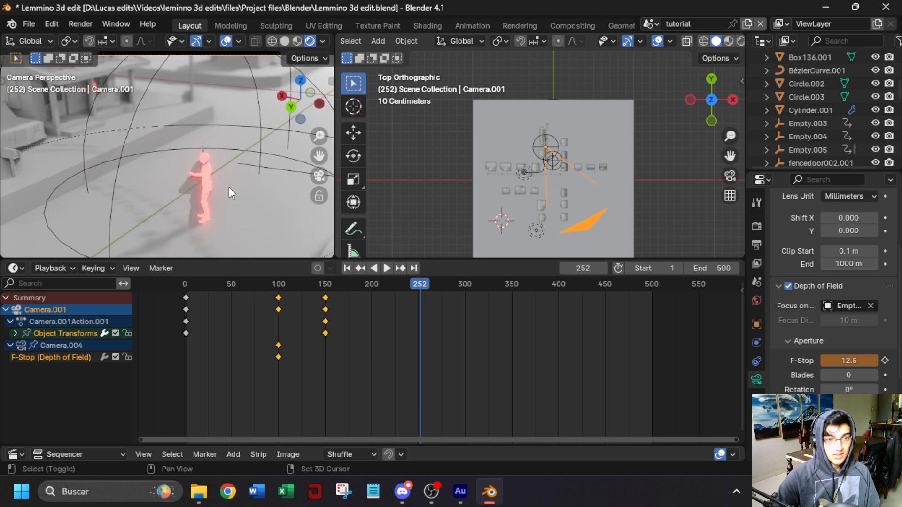
pyautogui.scroll(-1, 230, 187)
pyautogui.moveTo(846, 361); pyautogui.dragTo(865, 361)
pyautogui.press('i')
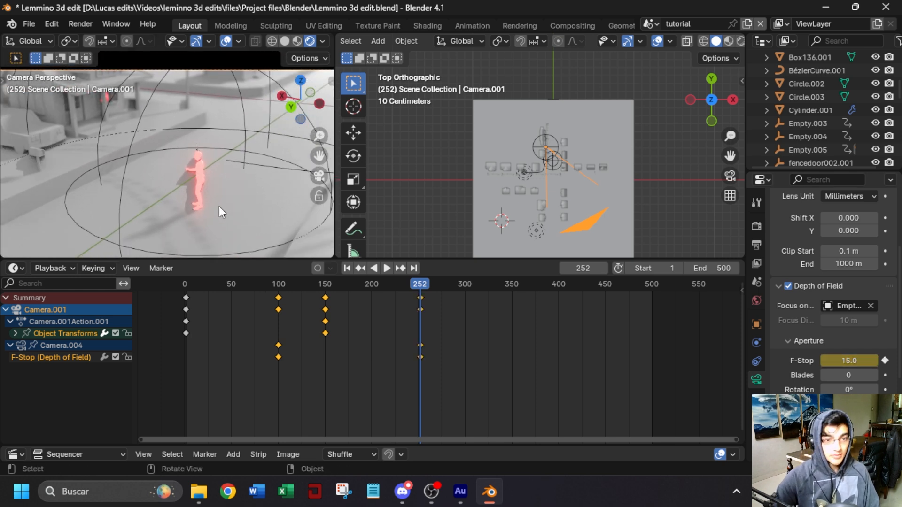
# Play the camera animation from frame 0 to past frame 252, then replay it from about frame 207.
pyautogui.click(148, 282)
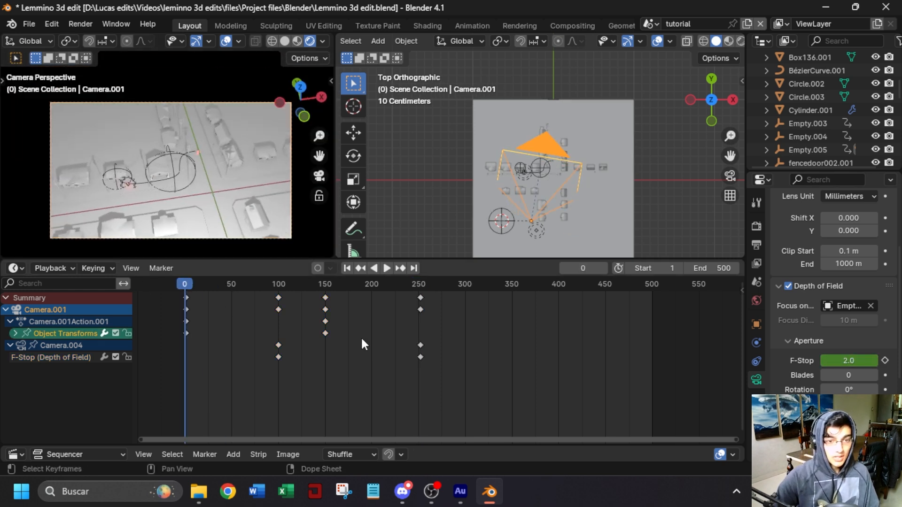
pyautogui.press('space')
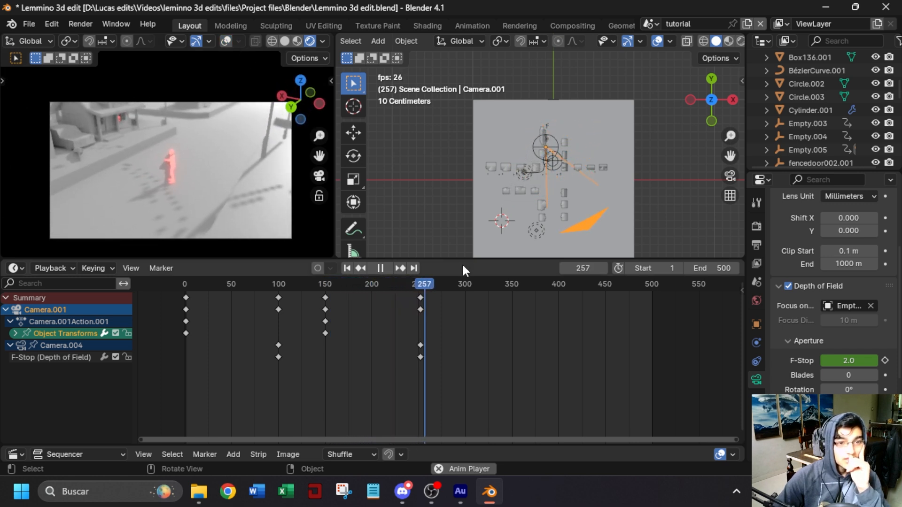
pyautogui.press('space')
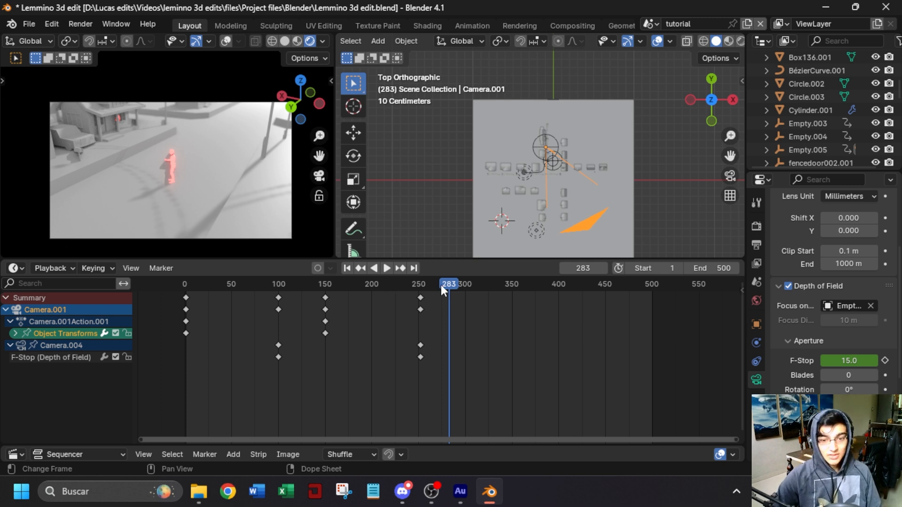
pyautogui.moveTo(450, 283); pyautogui.dragTo(379, 290)
pyautogui.press('space')
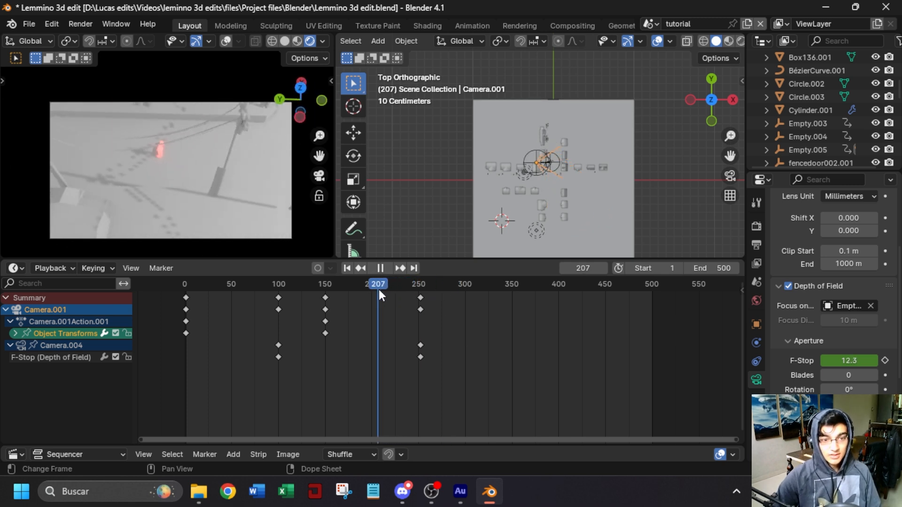
# Keyframe Camera.001's location on X, Y and Z at frame 229.
pyautogui.press('space')
pyautogui.scroll(5, 571, 189)
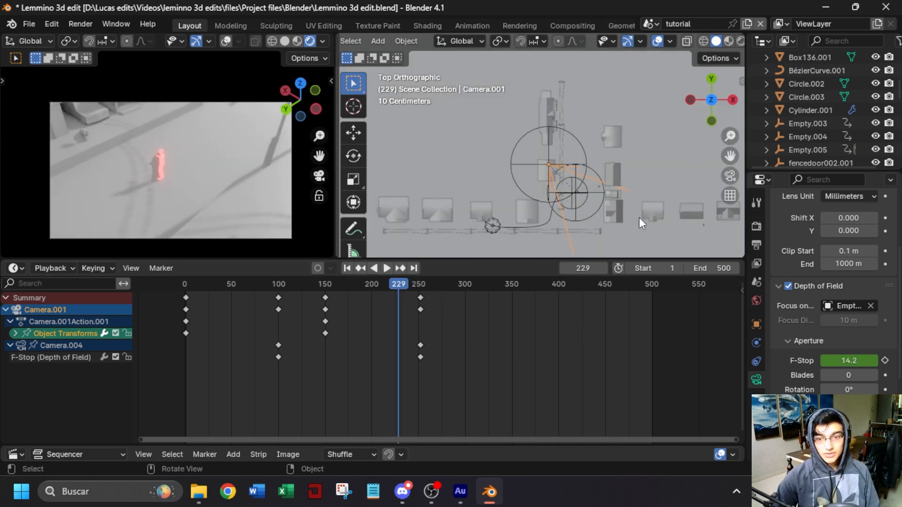
pyautogui.scroll(-7, 639, 218)
pyautogui.scroll(4, 649, 207)
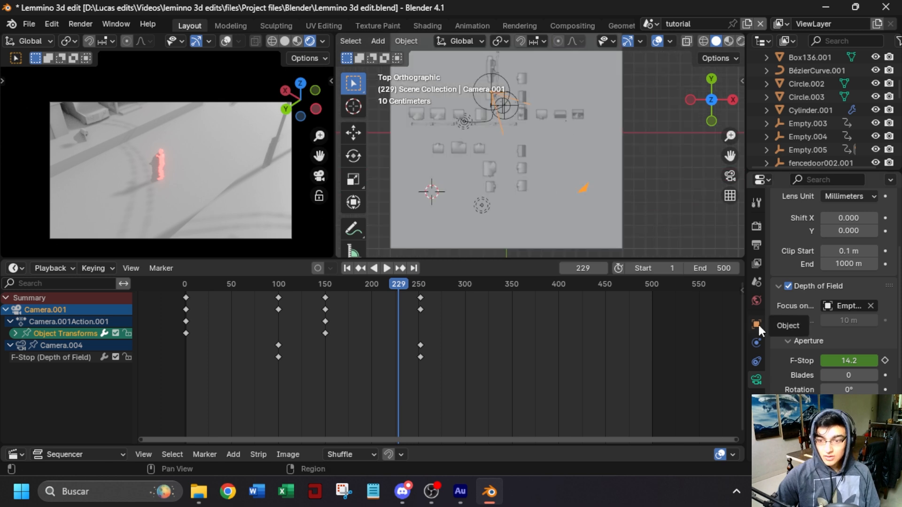
pyautogui.click(756, 324)
pyautogui.scroll(3, 844, 335)
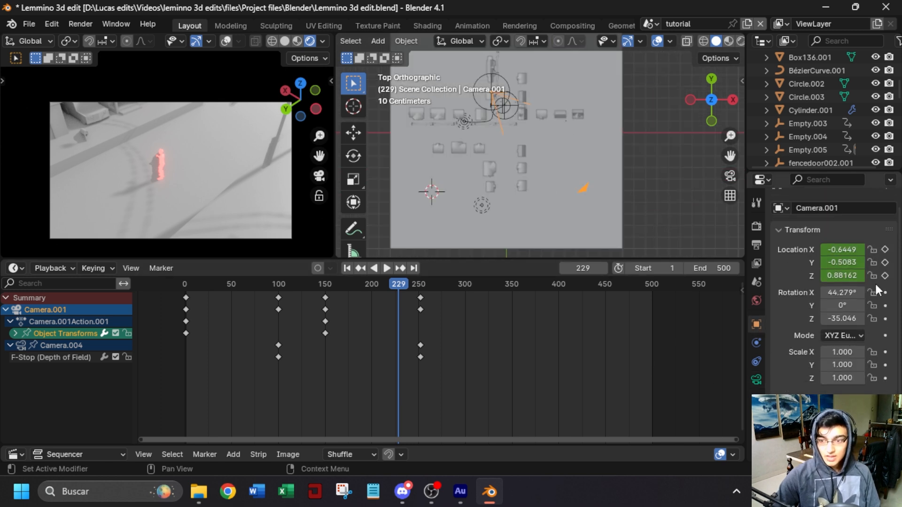
pyautogui.click(885, 262)
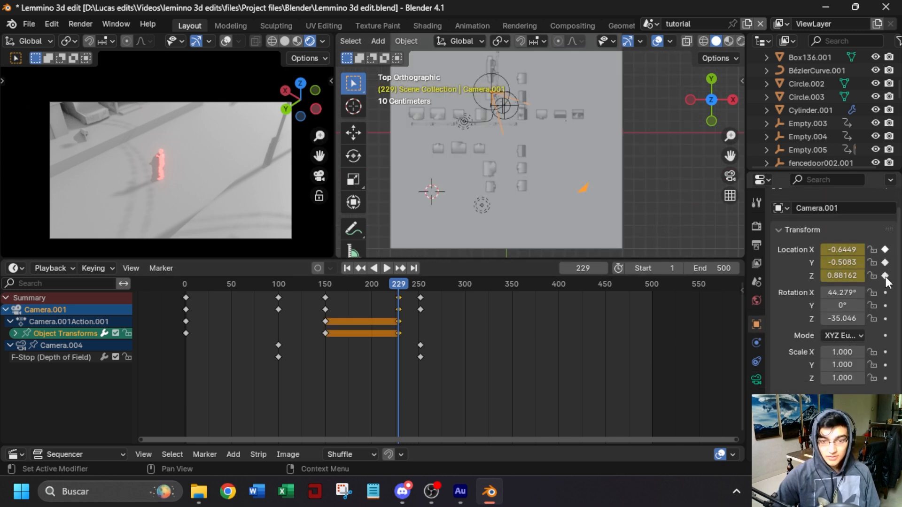
# At frame 300, move Camera.001 about -0.03 m along its local X, keyframe its location and set the keyframe interpolation to Linear.
pyautogui.scroll(1, 443, 329)
pyautogui.moveTo(444, 283); pyautogui.dragTo(467, 283)
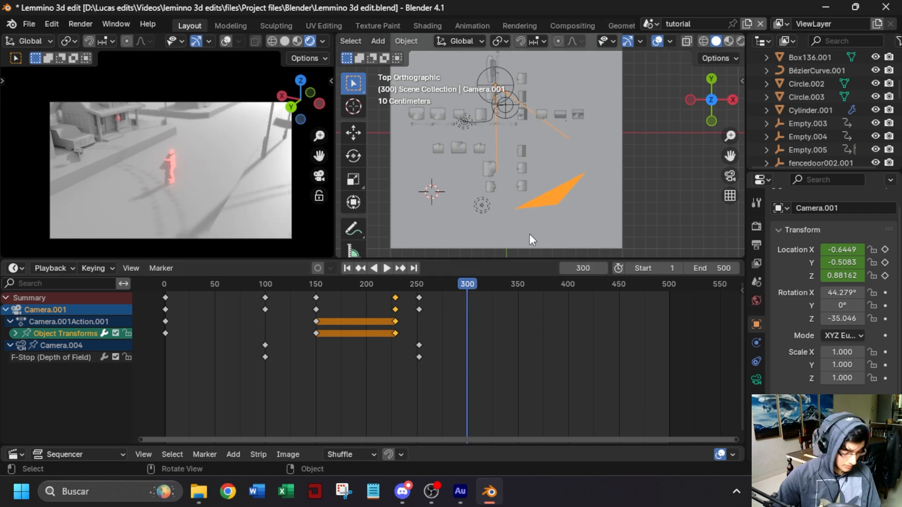
pyautogui.press('g')
pyautogui.press('x')
pyautogui.press('x')
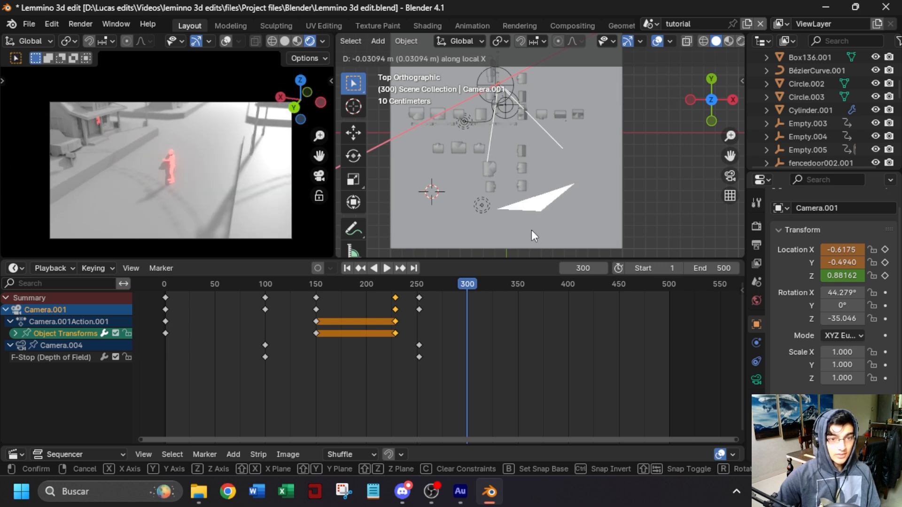
pyautogui.click(532, 230)
pyautogui.click(887, 262)
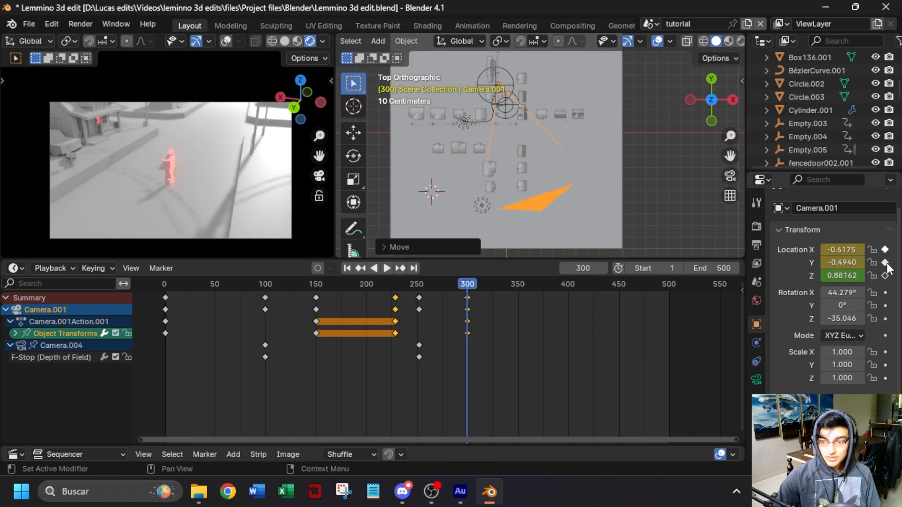
pyautogui.press('t')
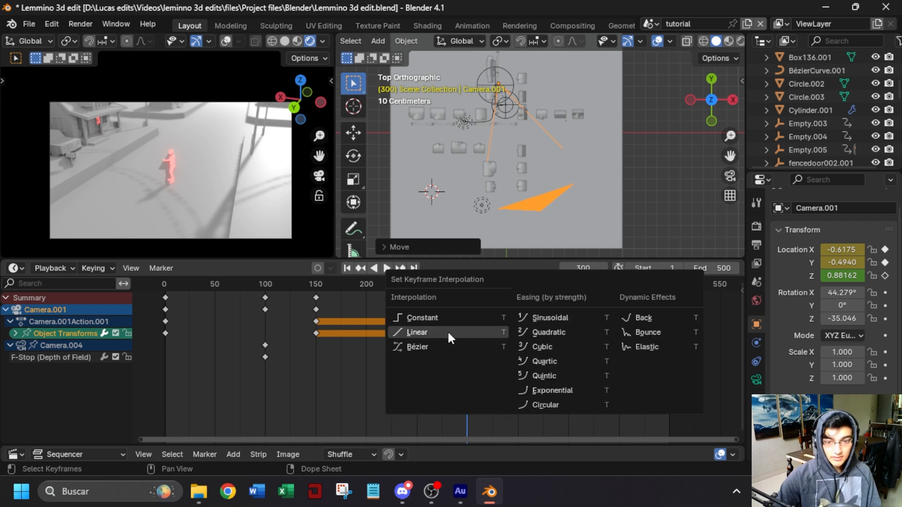
pyautogui.click(453, 334)
# Replay the camera animation from frame 197, then inspect the red figure close up at frame 273.
pyautogui.click(362, 282)
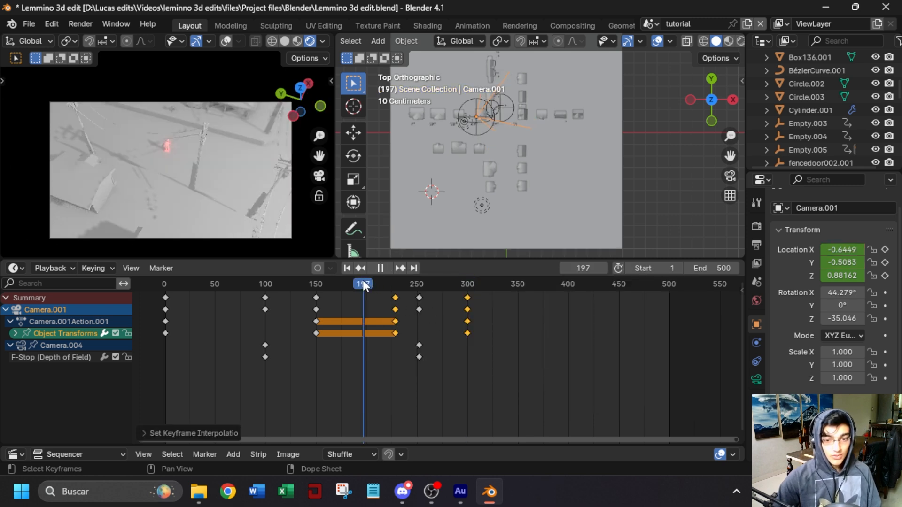
pyautogui.click(478, 365)
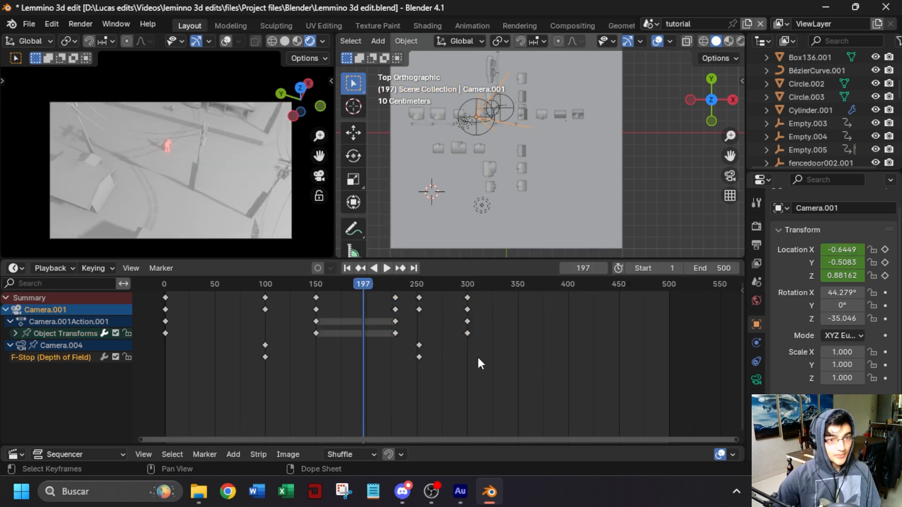
pyautogui.press('space')
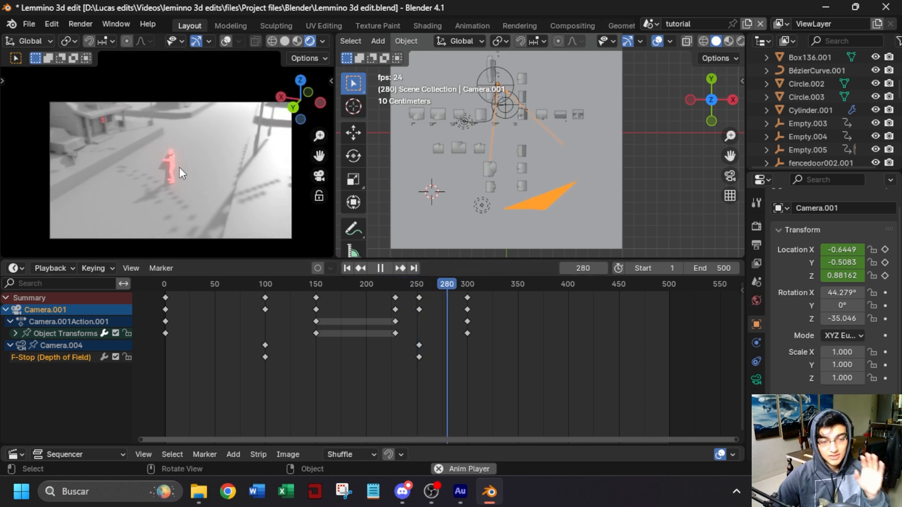
pyautogui.click(452, 275)
pyautogui.moveTo(452, 272)
pyautogui.mouseDown()
pyautogui.moveTo(463, 273)
pyautogui.moveTo(439, 273)
pyautogui.mouseUp()
pyautogui.press('space')
pyautogui.scroll(3, 177, 193)
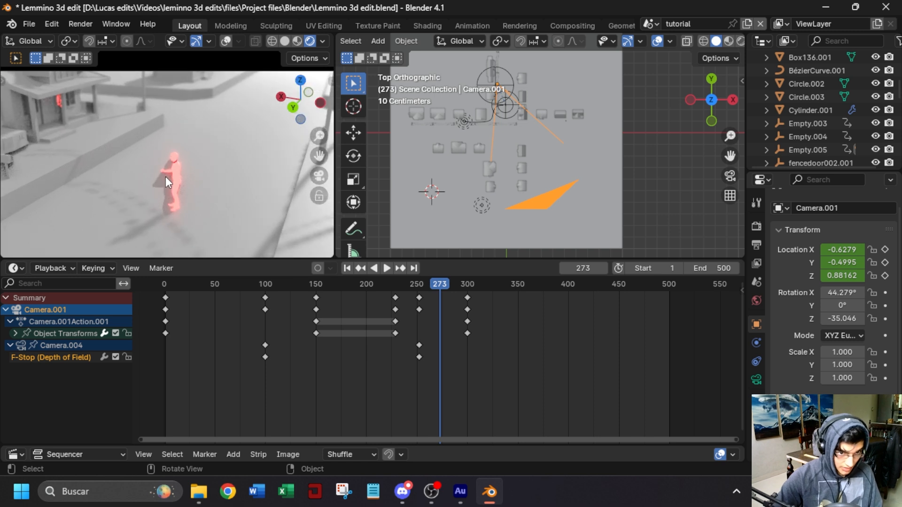
pyautogui.scroll(2, 171, 182)
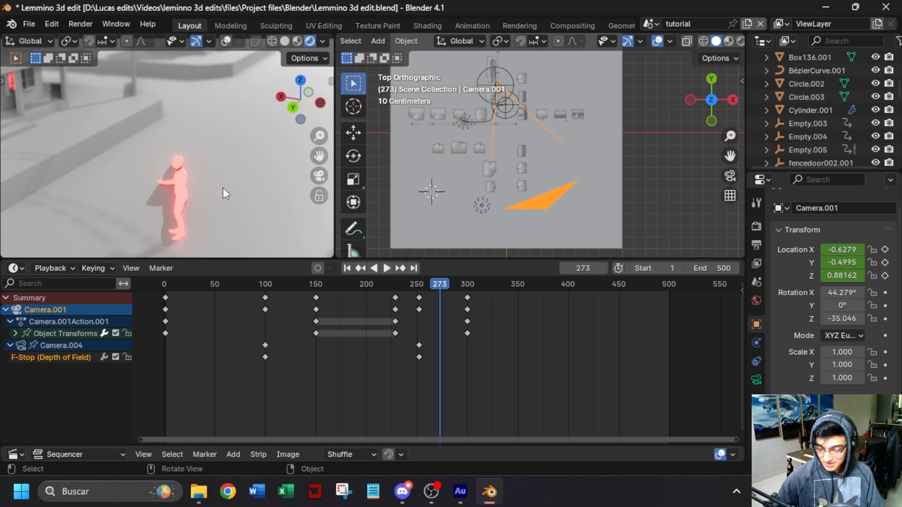
pyautogui.scroll(-3, 219, 193)
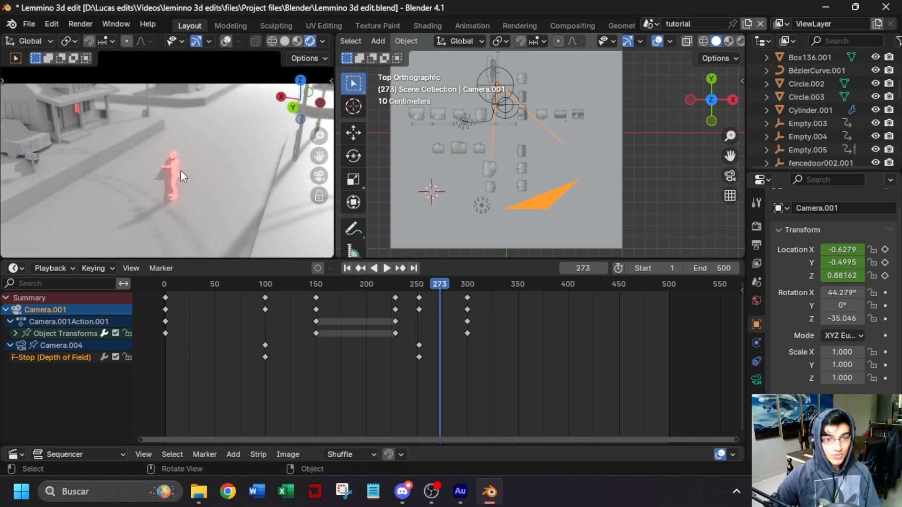
pyautogui.scroll(-2, 180, 171)
# Shift Camera.001's location keyframes from frame 300 to frame 350 and replay the animation.
pyautogui.moveTo(484, 297); pyautogui.dragTo(469, 350)
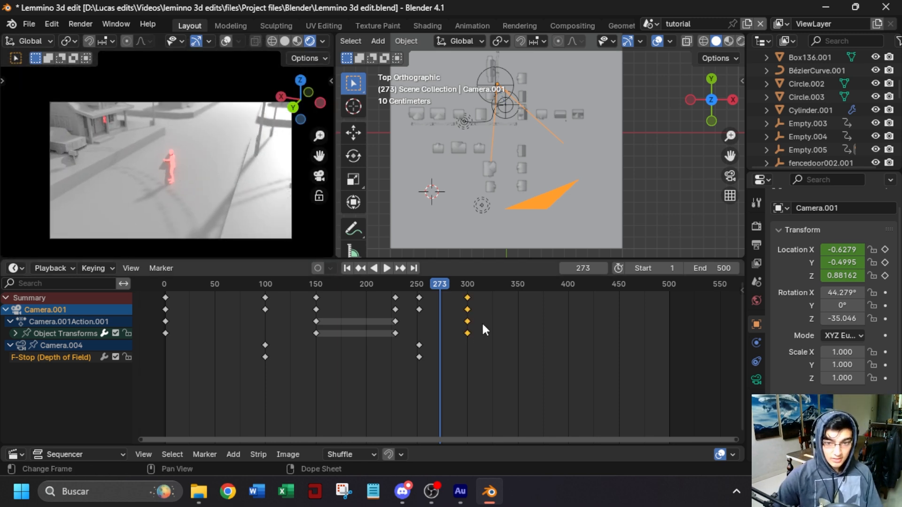
pyautogui.moveTo(468, 317); pyautogui.dragTo(517, 328)
pyautogui.moveTo(439, 283); pyautogui.dragTo(328, 290)
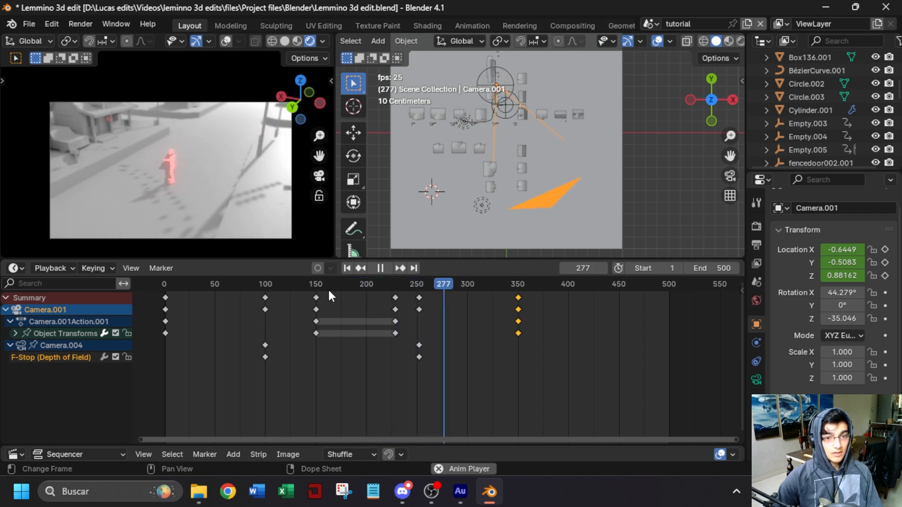
# Select the large empty Empty.005 at frame 320 and keyframe its X, Y and Z location.
pyautogui.moveTo(494, 283)
pyautogui.mouseDown()
pyautogui.moveTo(477, 301)
pyautogui.moveTo(487, 296)
pyautogui.mouseUp()
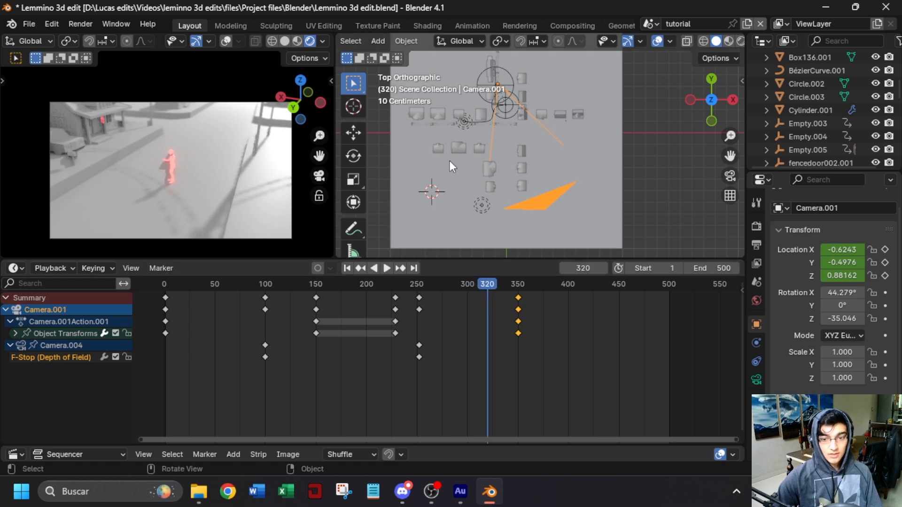
pyautogui.scroll(2, 482, 148)
pyautogui.moveTo(486, 150); pyautogui.dragTo(512, 147, button='middle')
pyautogui.click(514, 178)
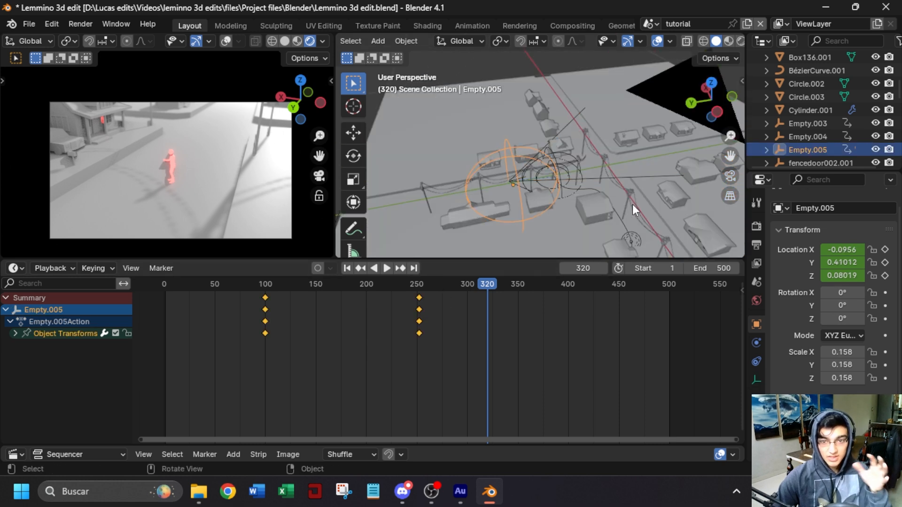
pyautogui.click(885, 250)
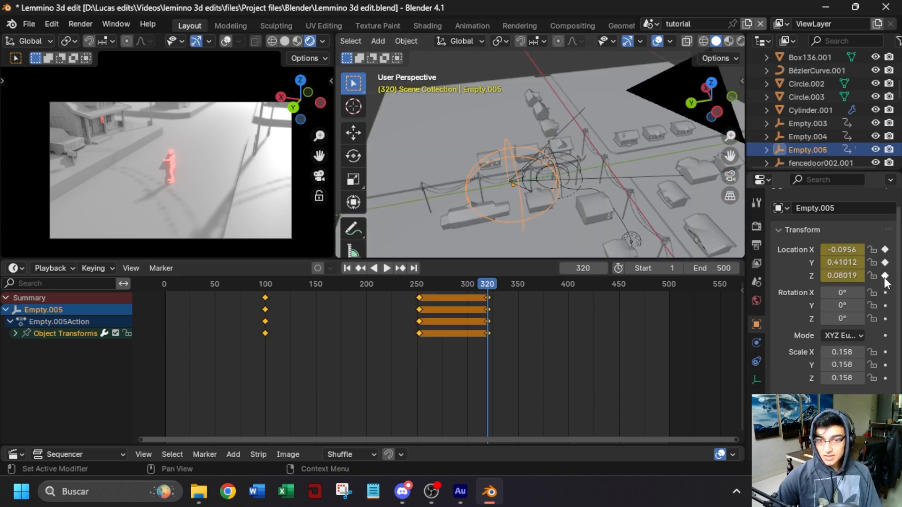
# Keyframe the locations of Empty.003 and Empty.004 at frame 320.
pyautogui.scroll(4, 542, 218)
pyautogui.keyDown('shift'); pyautogui.moveTo(629, 190); pyautogui.dragTo(475, 142, button='middle'); pyautogui.keyUp('shift')
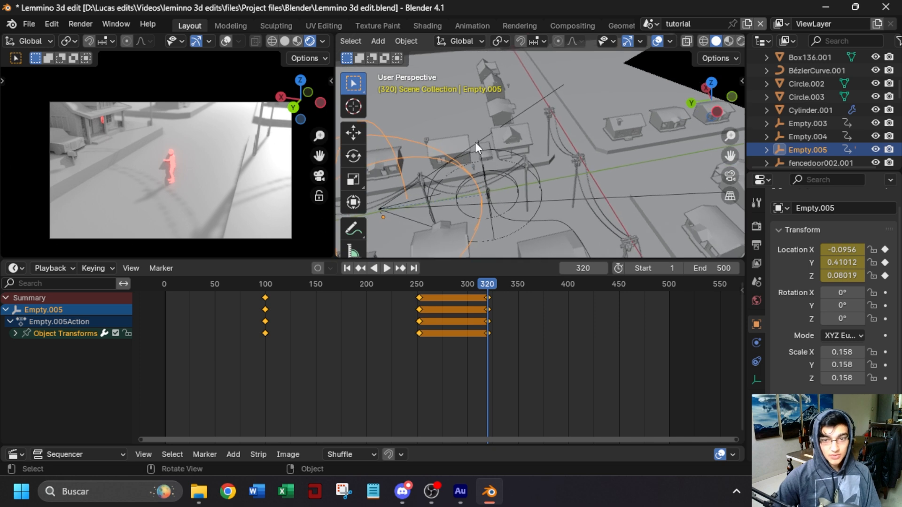
pyautogui.click(481, 150)
pyautogui.click(885, 249)
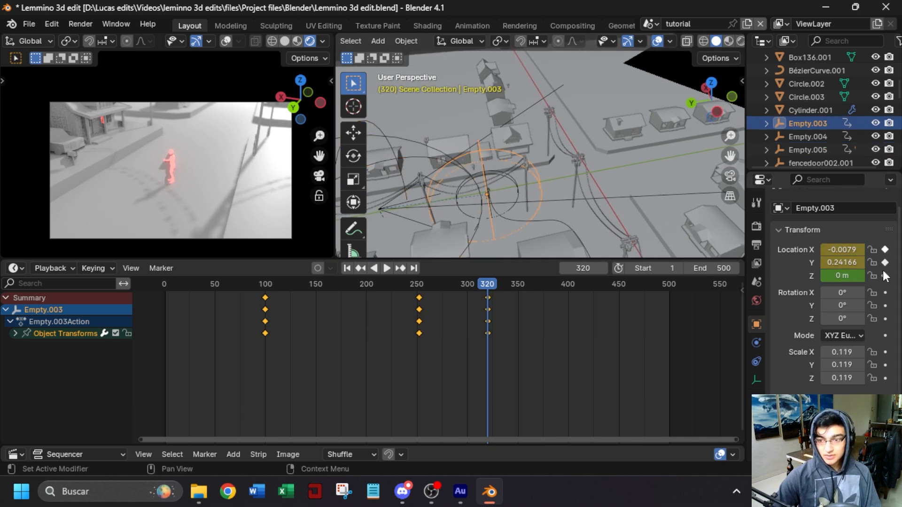
pyautogui.click(497, 173)
# At frame 420, move Empty.003 from the street to the houses at about X 0.136, Y 0.230 and keyframe its location.
pyautogui.click(652, 78)
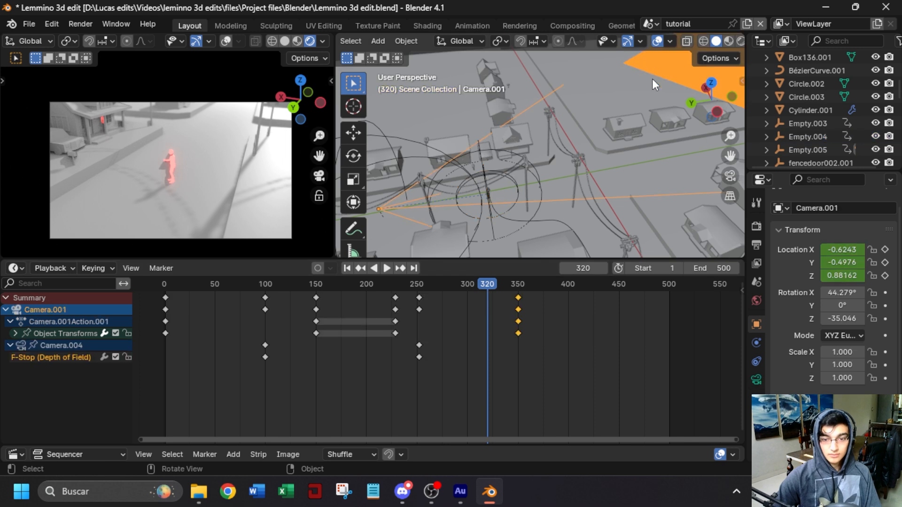
pyautogui.click(588, 289)
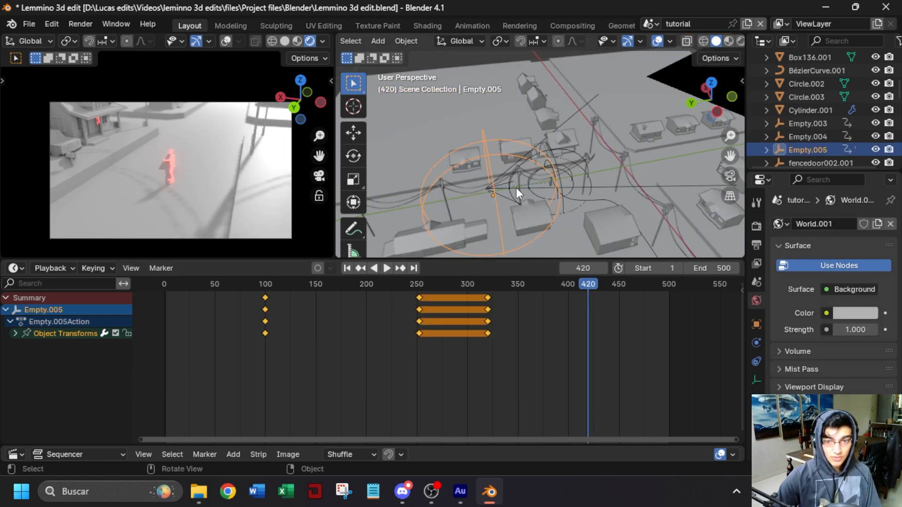
pyautogui.click(511, 140)
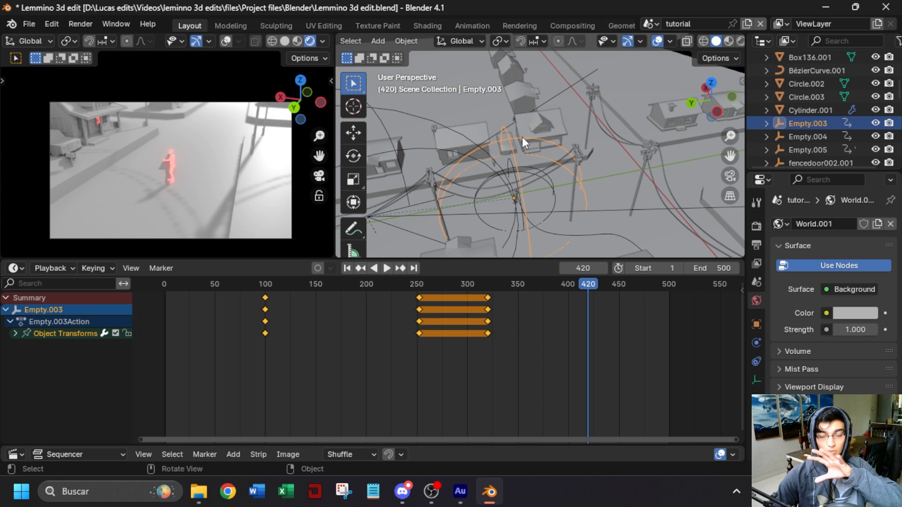
pyautogui.press('KP_7')
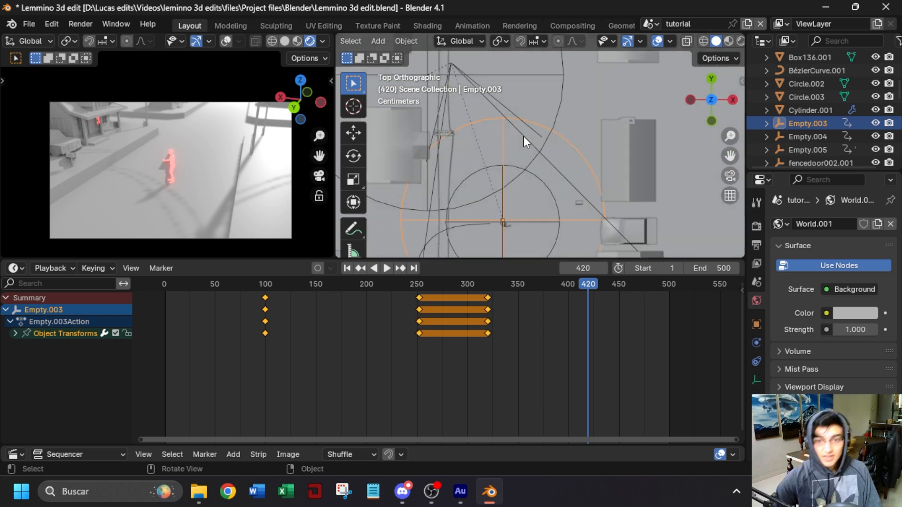
pyautogui.press('g')
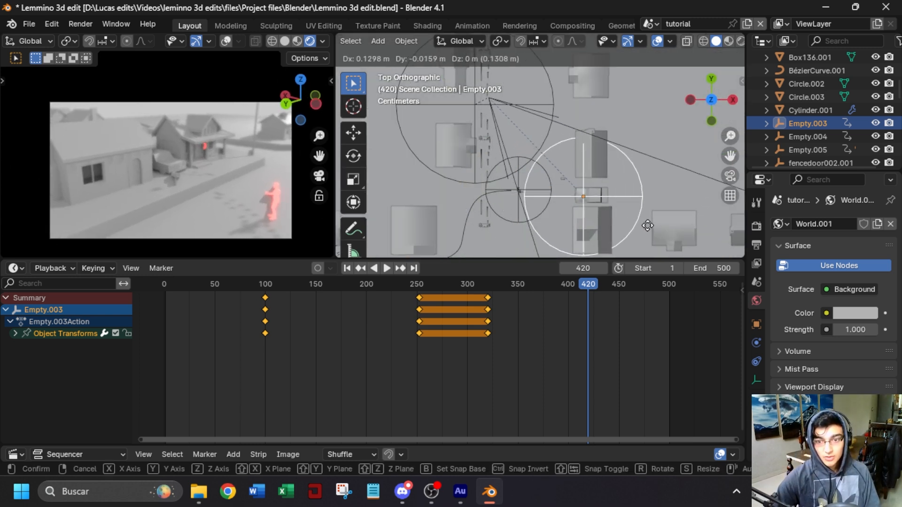
pyautogui.click(650, 224)
pyautogui.click(756, 324)
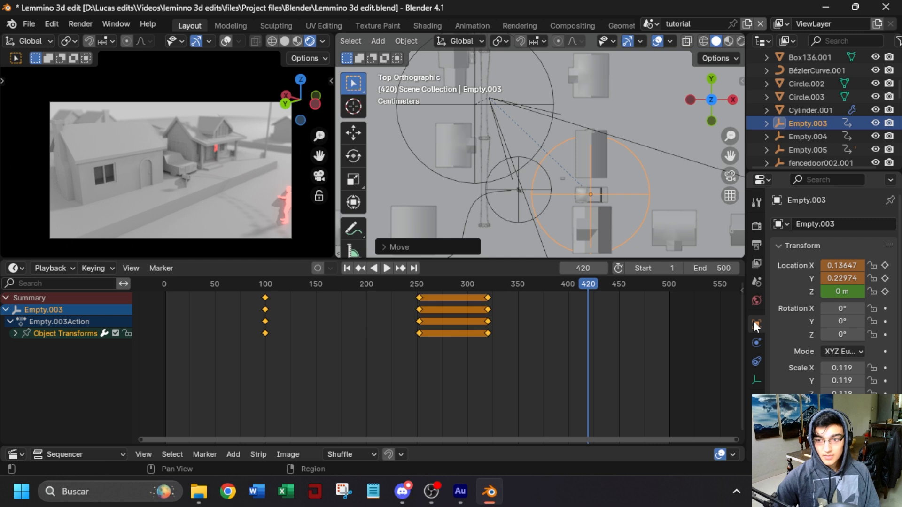
pyautogui.click(886, 266)
pyautogui.click(885, 278)
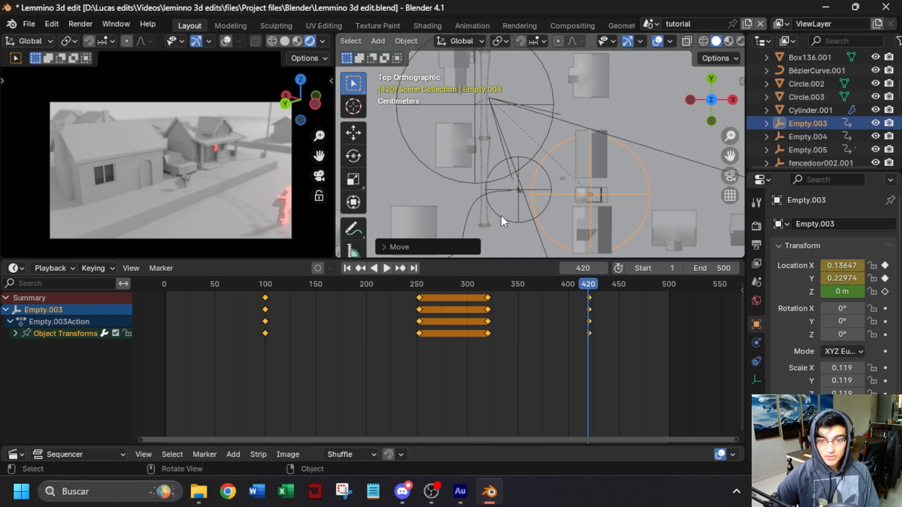
# Move Empty.004 onto Empty.003 at about X 0.137, Y 0.230 and keyframe its location at frame 420.
pyautogui.click(501, 216)
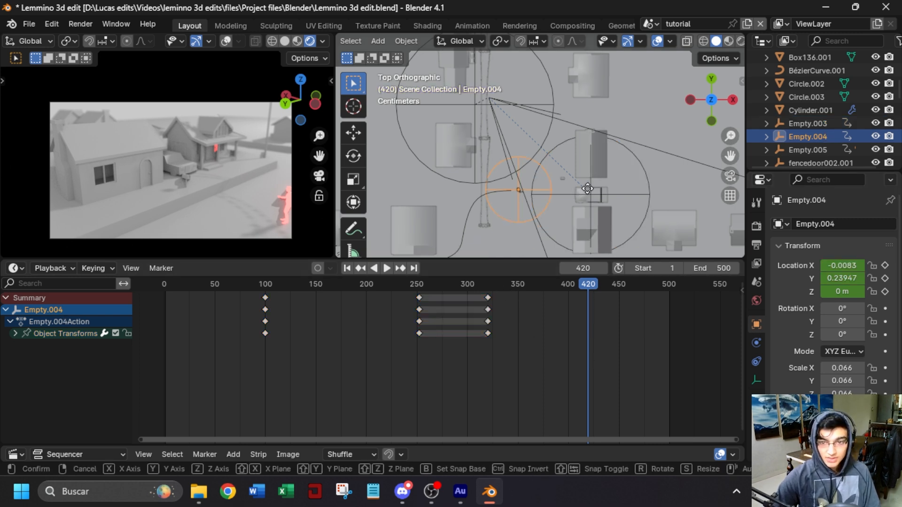
pyautogui.press('g')
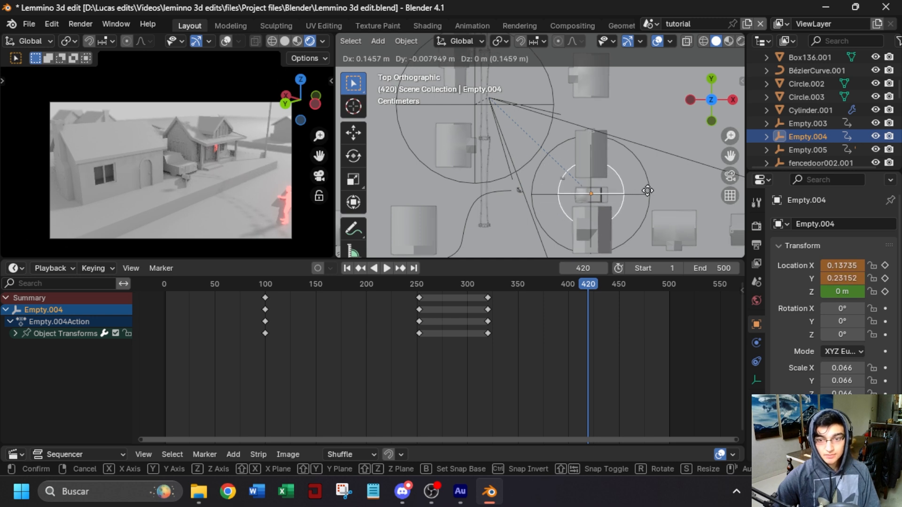
pyautogui.click(647, 191)
pyautogui.press('i')
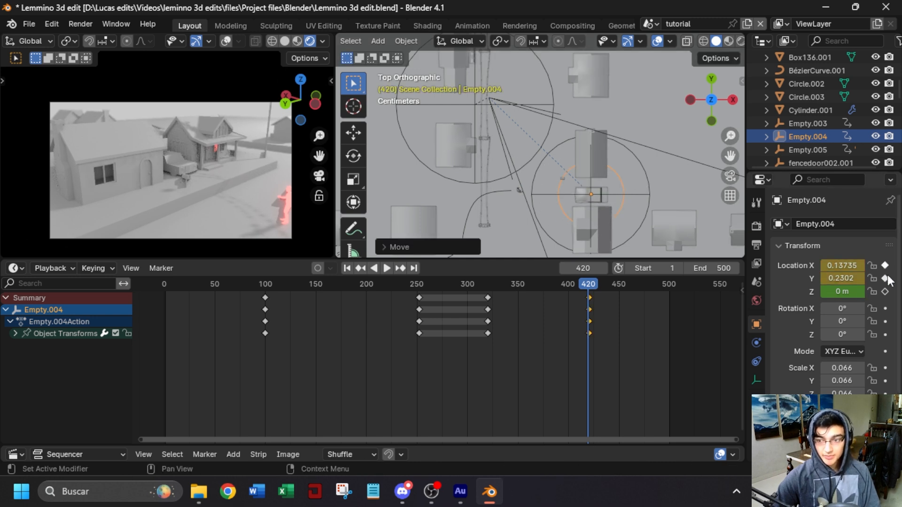
# At frame 420, move Empty.005 to about X -0.035, Y 0.292 and raise it to about Z 0.120.
pyautogui.press('Down')
pyautogui.click(396, 114)
pyautogui.moveTo(431, 166); pyautogui.dragTo(458, 153, button='middle')
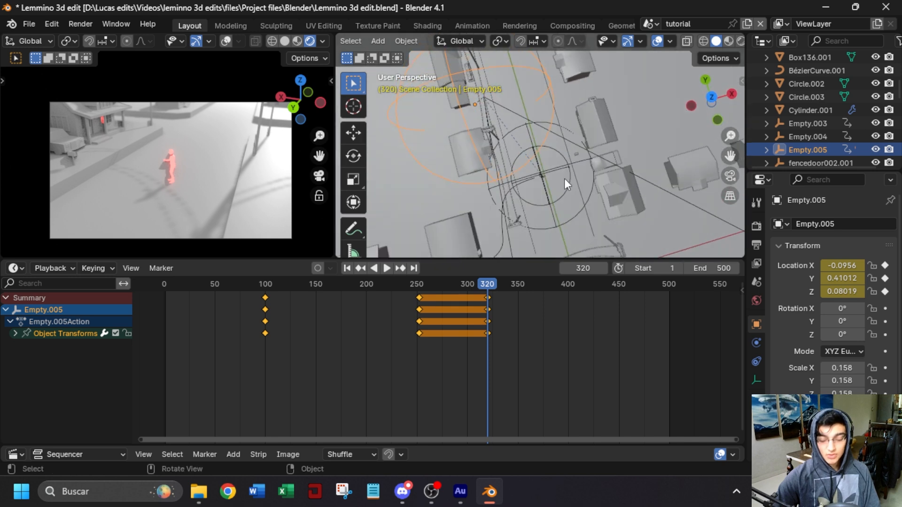
pyautogui.press('KP_7')
pyautogui.click(588, 284)
pyautogui.press('g')
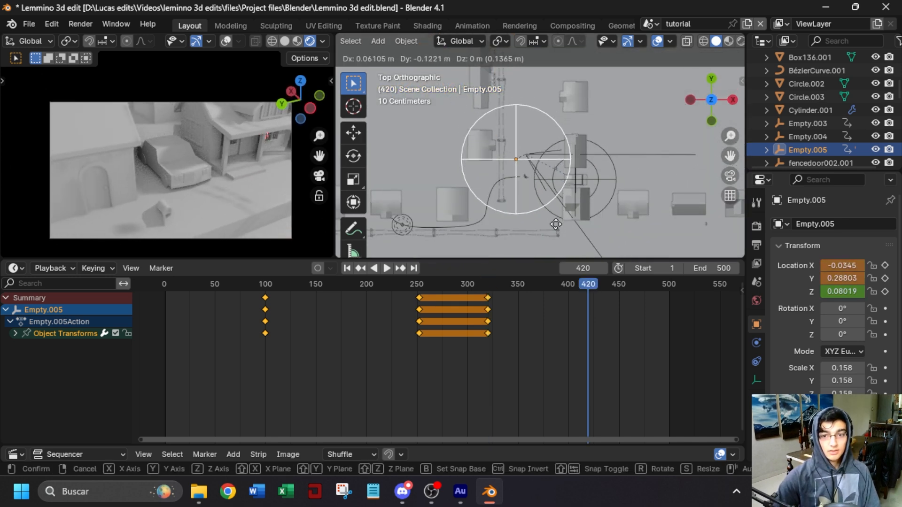
pyautogui.click(556, 224)
pyautogui.moveTo(556, 222); pyautogui.dragTo(555, 112, button='middle')
pyautogui.press('g')
pyautogui.press('z')
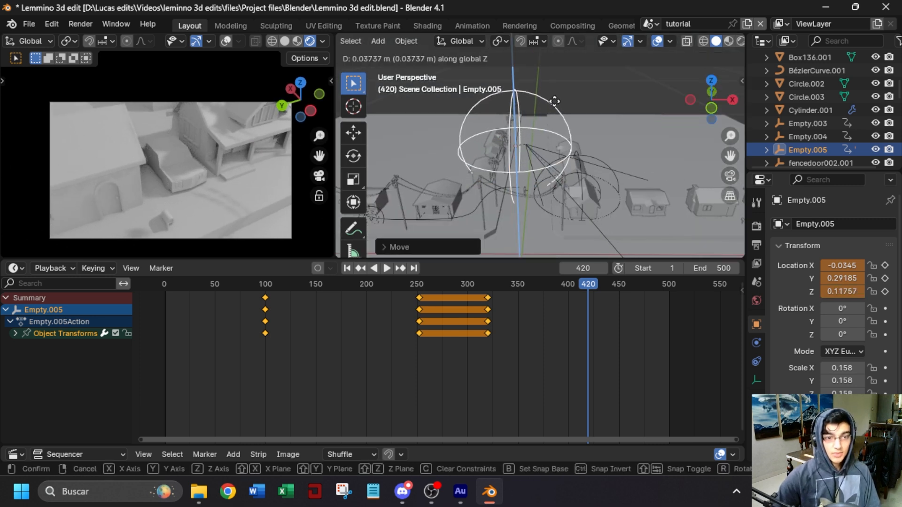
pyautogui.click(555, 101)
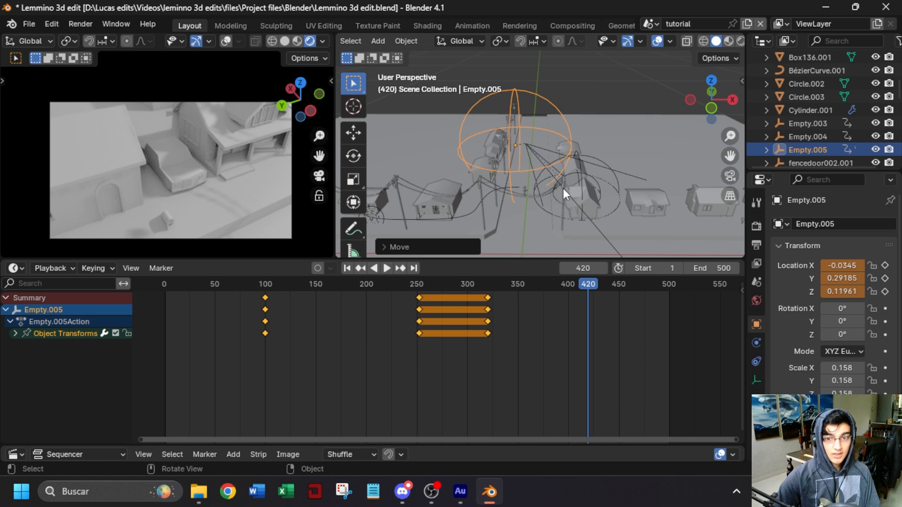
# Keyframe Empty.005's location at frame 420 and play the animation from the start.
pyautogui.click(885, 266)
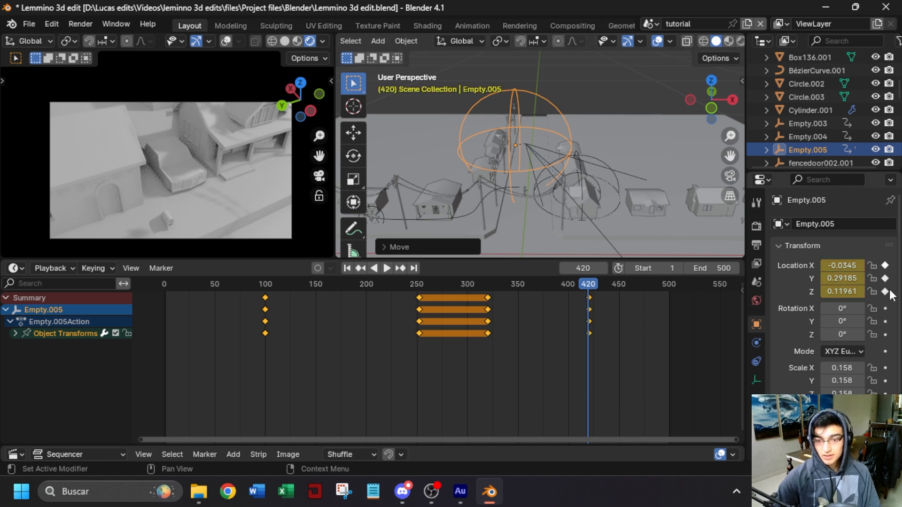
pyautogui.moveTo(187, 283); pyautogui.dragTo(154, 286)
pyautogui.press('space')
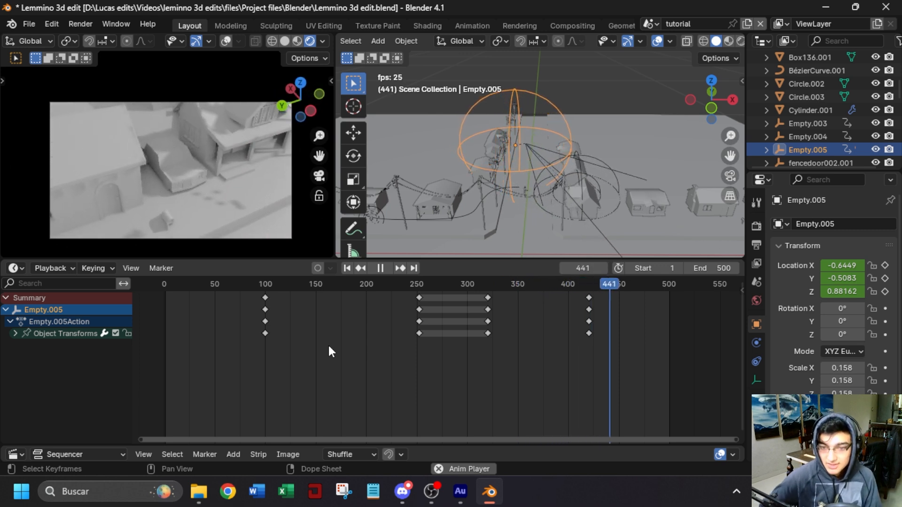
pyautogui.press('space')
# Move the bullet Cylinder.001 along the global Z axis to about Z 0.013, at the curve's start by the house door.
pyautogui.click(622, 198)
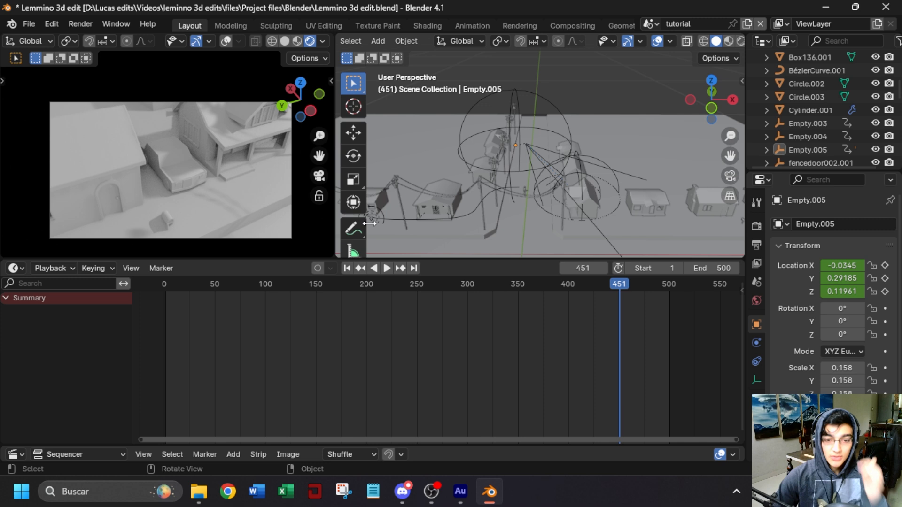
pyautogui.scroll(-3, 458, 211)
pyautogui.moveTo(453, 205); pyautogui.dragTo(531, 188, button='middle')
pyautogui.scroll(6, 531, 188)
pyautogui.keyDown('shift'); pyautogui.moveTo(470, 228); pyautogui.dragTo(554, 200, button='middle'); pyautogui.keyUp('shift')
pyautogui.scroll(2, 533, 203)
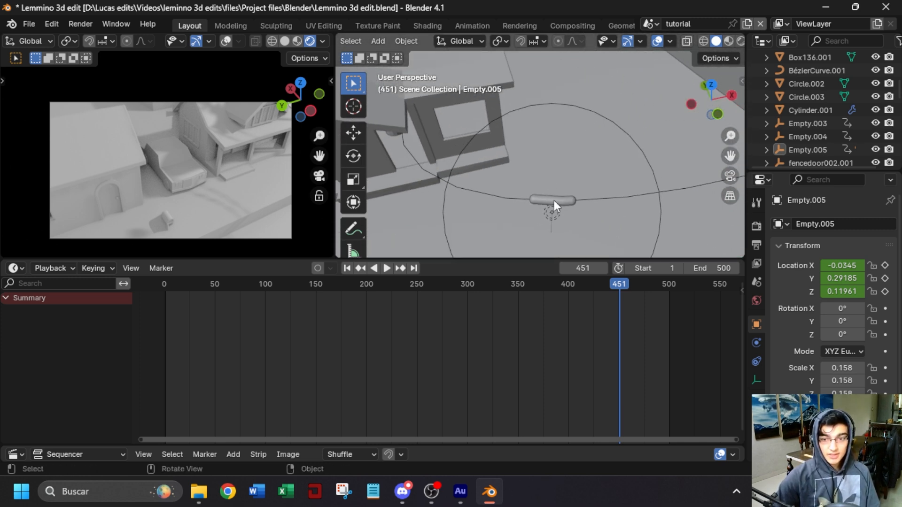
pyautogui.click(554, 201)
pyautogui.scroll(-3, 549, 216)
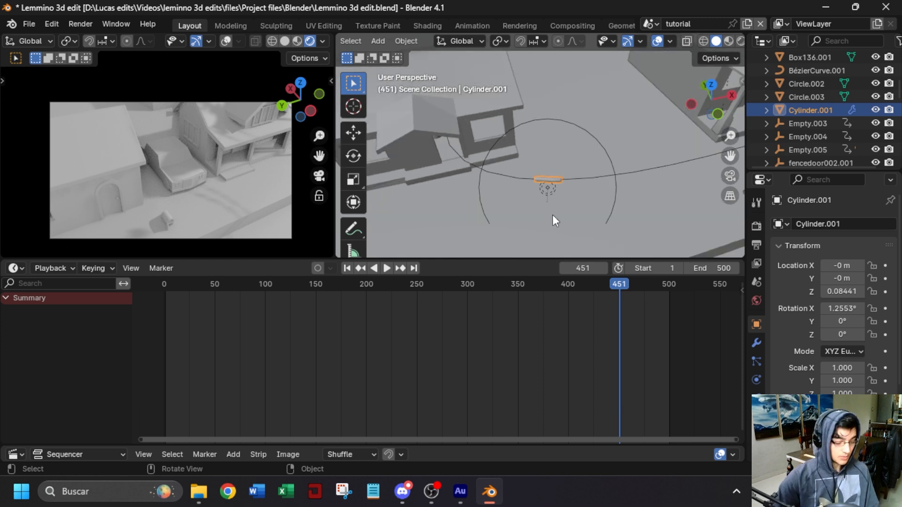
pyautogui.press('g')
pyautogui.press('z')
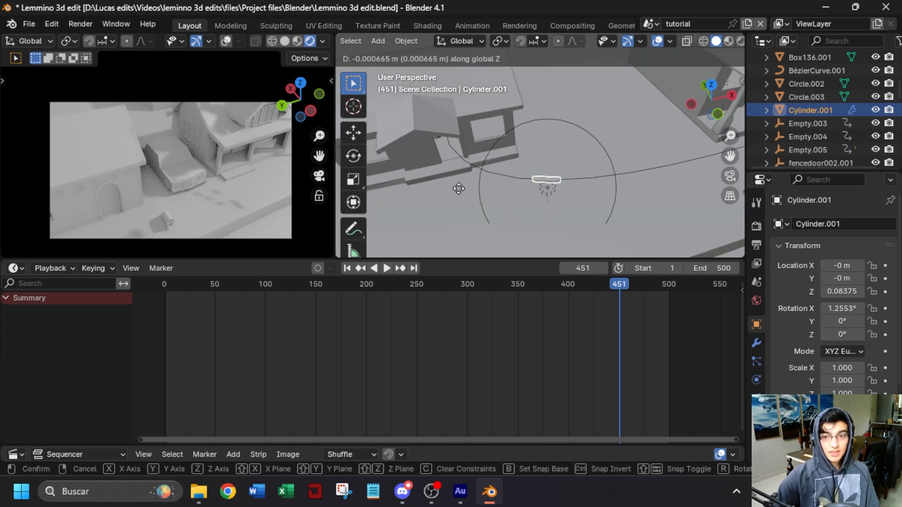
pyautogui.click(601, 204)
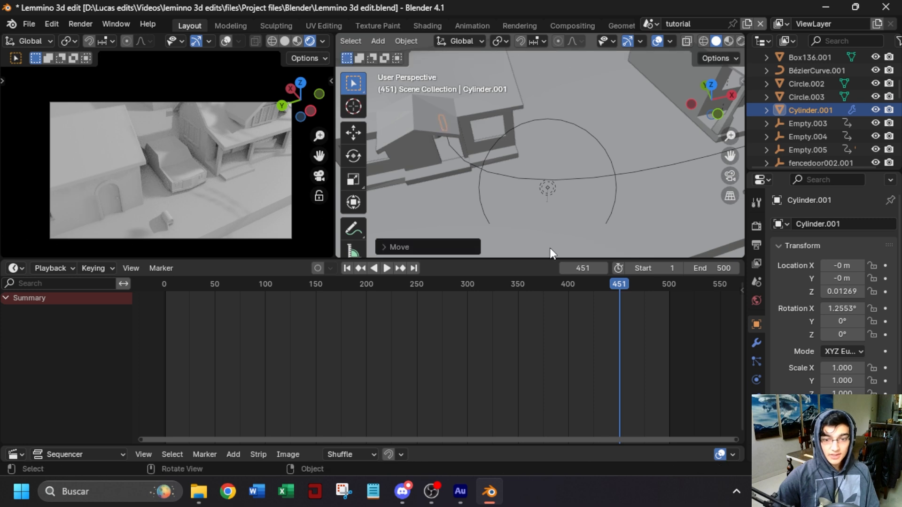
# Preview the animation's opening, set the current frame to 50 and keyframe the bullet's Z location.
pyautogui.click(348, 267)
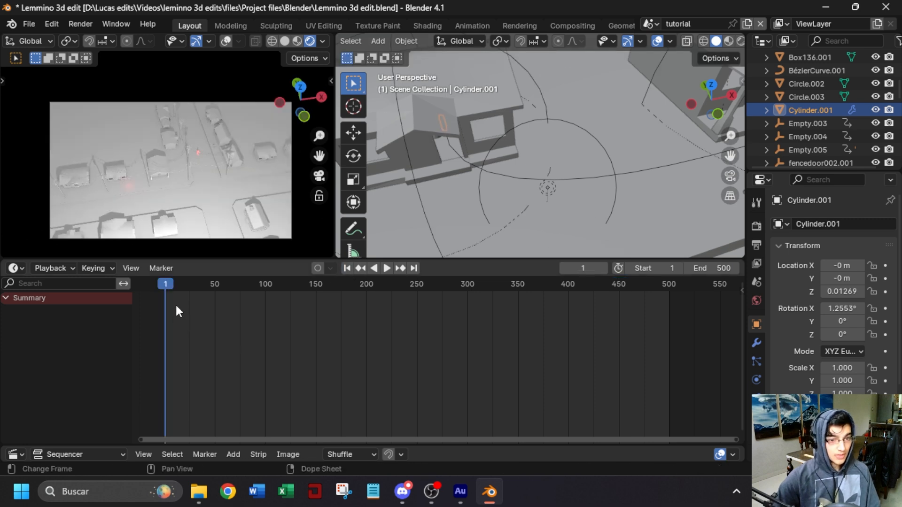
pyautogui.click(387, 268)
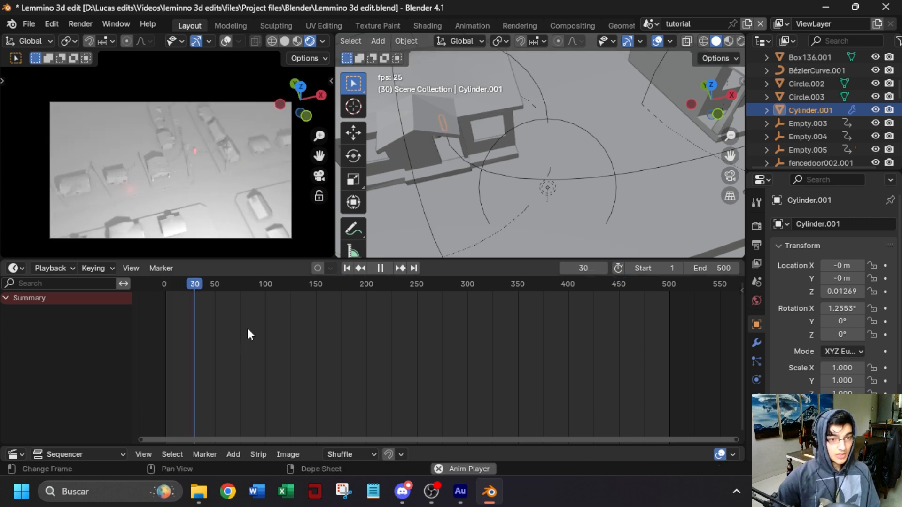
pyautogui.press('space')
pyautogui.moveTo(221, 288); pyautogui.dragTo(215, 295)
pyautogui.moveTo(445, 140); pyautogui.dragTo(450, 142, button='middle')
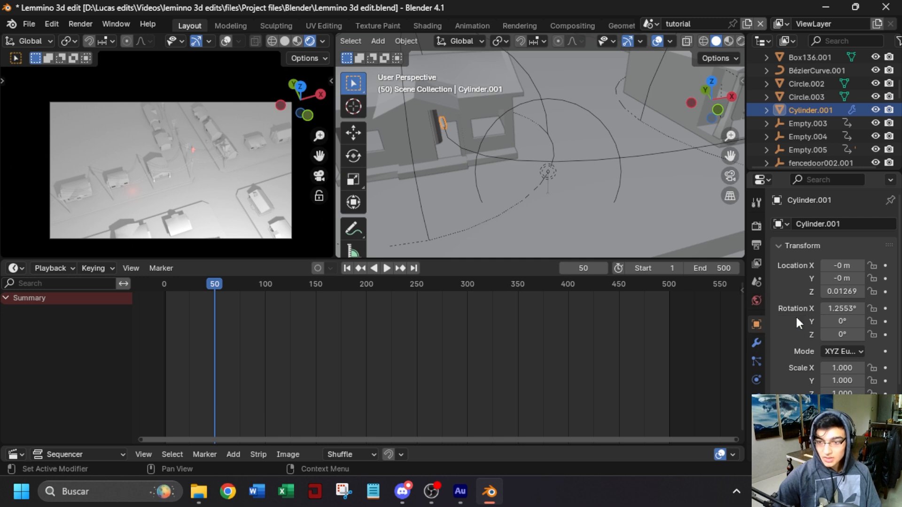
pyautogui.click(885, 292)
# Select Empty.005 and advance the timeline to its keyframe at frame 252.
pyautogui.scroll(-4, 536, 196)
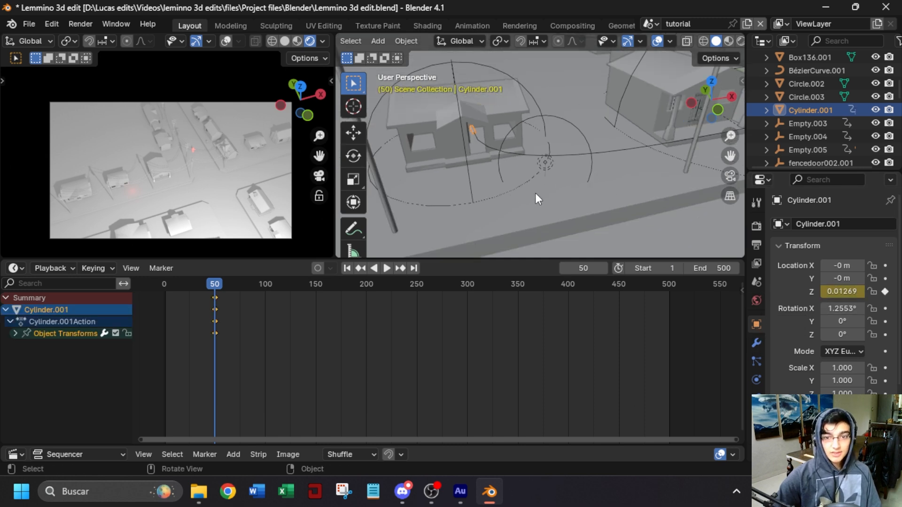
pyautogui.moveTo(219, 283); pyautogui.dragTo(396, 268)
pyautogui.scroll(-6, 644, 145)
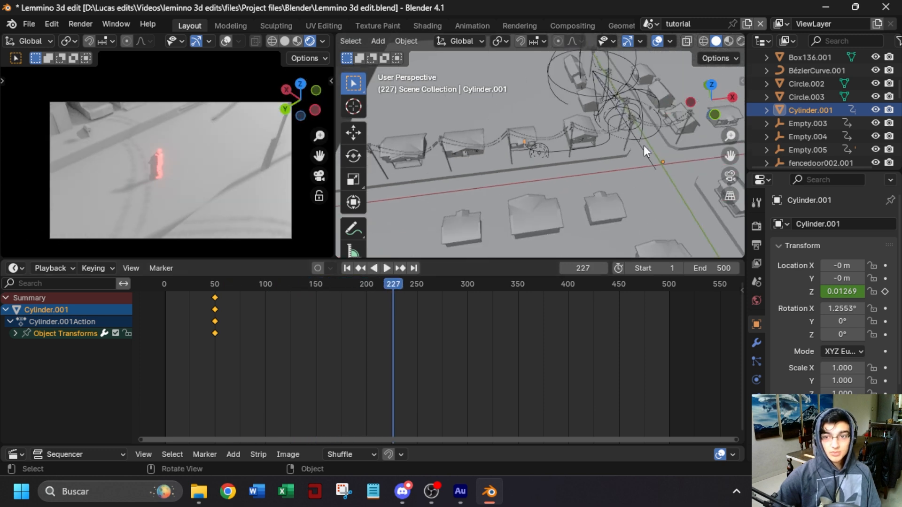
pyautogui.click(808, 150)
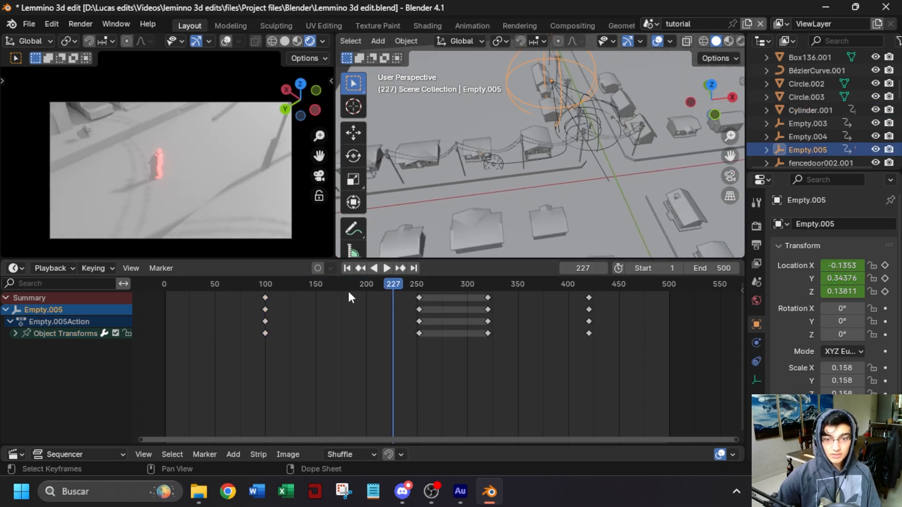
pyautogui.click(400, 268)
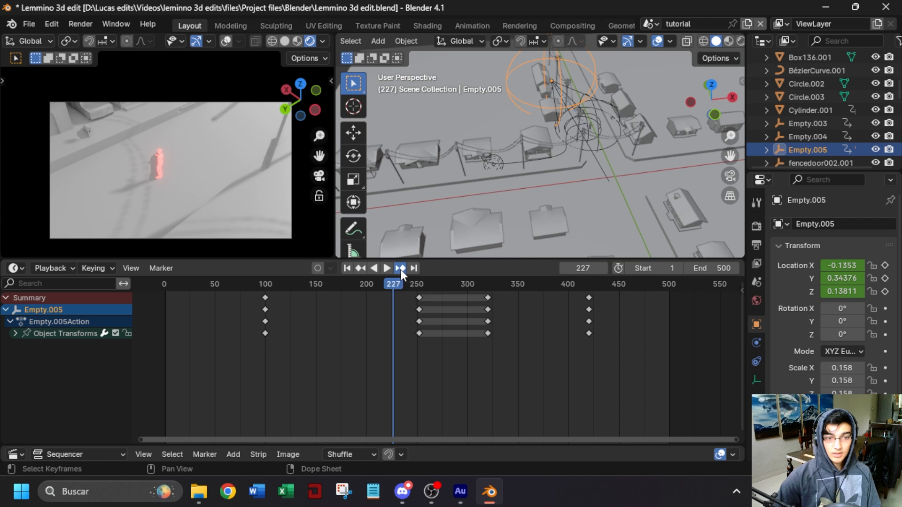
# Move the bullet Cylinder.001 along the global Z axis to about Z 0.505 and keyframe its Z location at frame 252.
pyautogui.scroll(8, 539, 153)
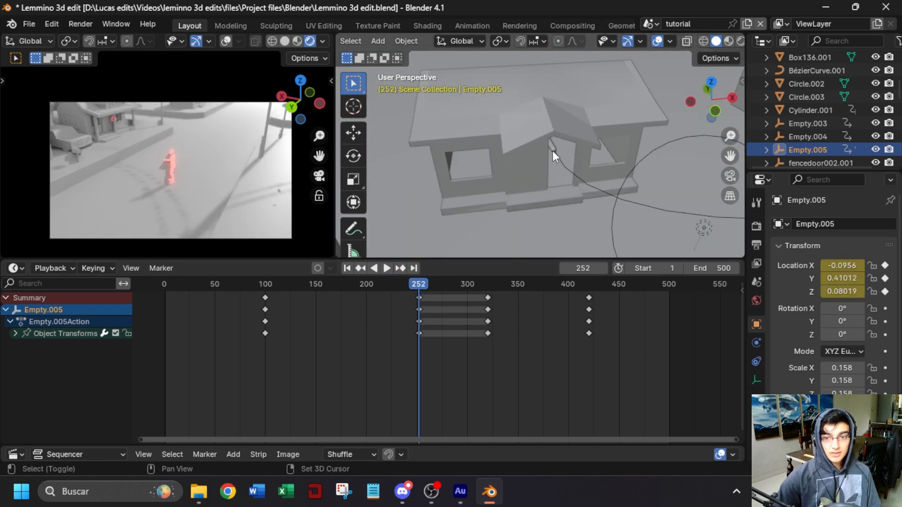
pyautogui.click(555, 146)
pyautogui.scroll(-10, 555, 146)
pyautogui.keyDown('shift'); pyautogui.moveTo(618, 140); pyautogui.dragTo(535, 153, button='middle'); pyautogui.keyUp('shift')
pyautogui.press('g')
pyautogui.press('z')
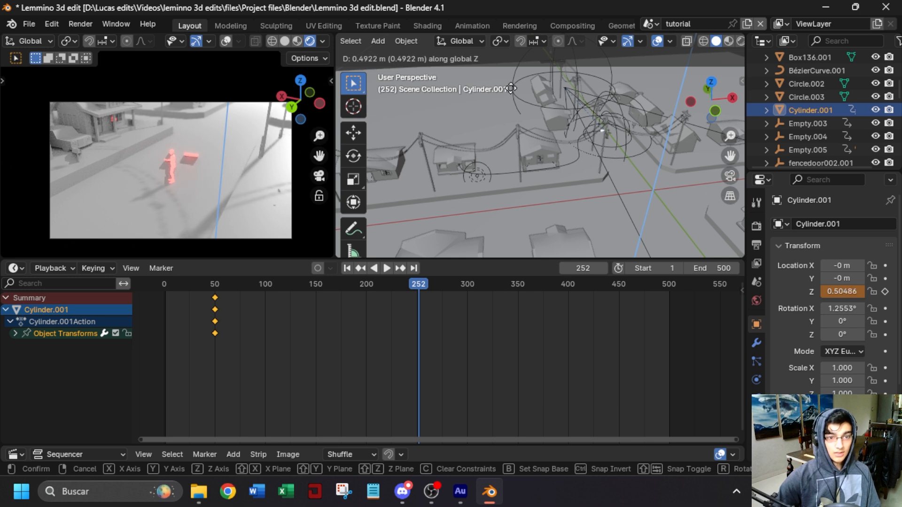
pyautogui.click(511, 88)
pyautogui.click(885, 292)
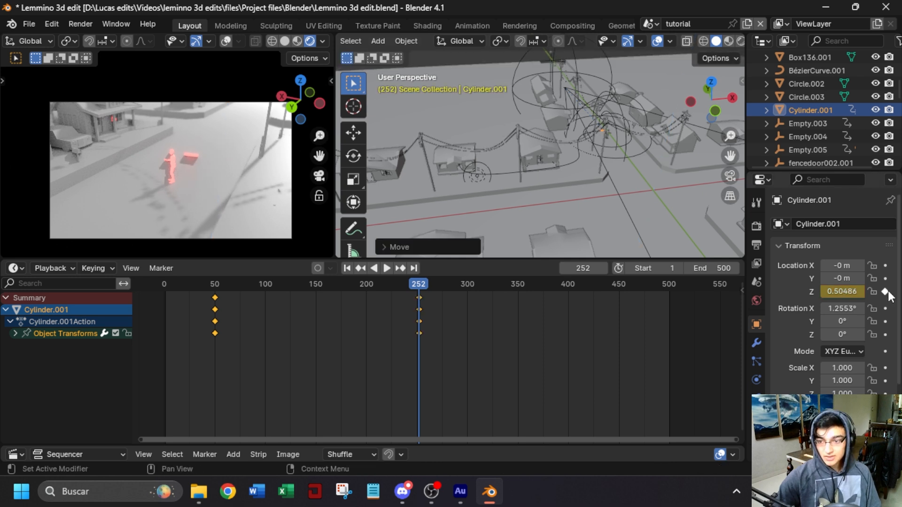
# Play the animation from before frame 50 to about frame 251 to check the bullet's travel along the curve.
pyautogui.click(207, 282)
pyautogui.press('space')
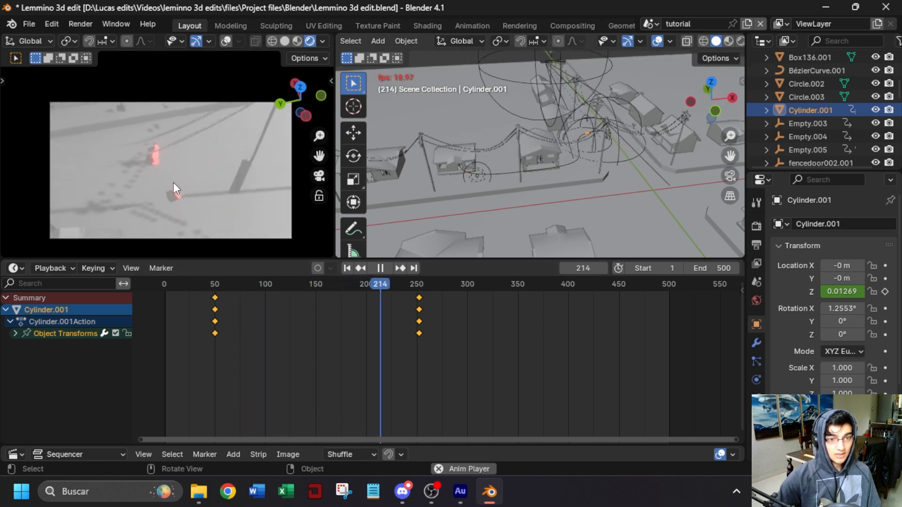
pyautogui.press('space')
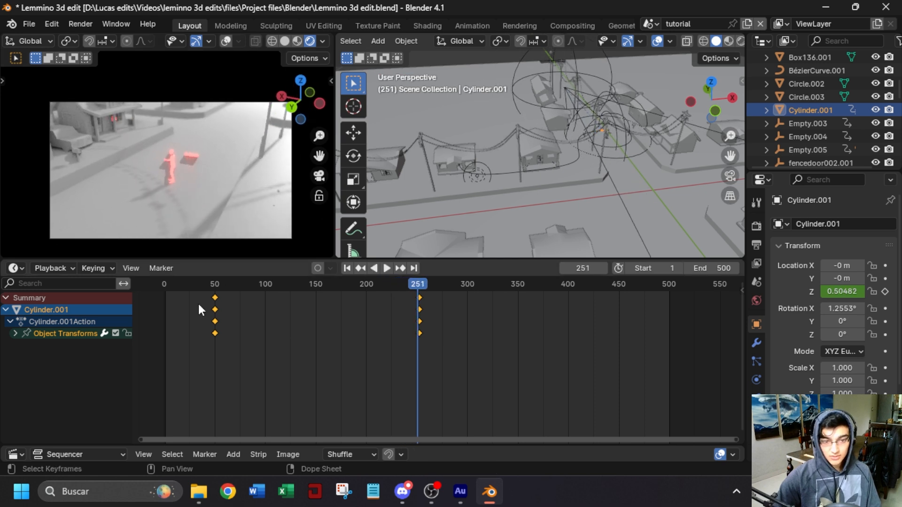
# At frame 50, move the light Point.004 onto the bullet's starting house at about X -0.406, Y 0.155 and keyframe its location.
pyautogui.click(359, 270)
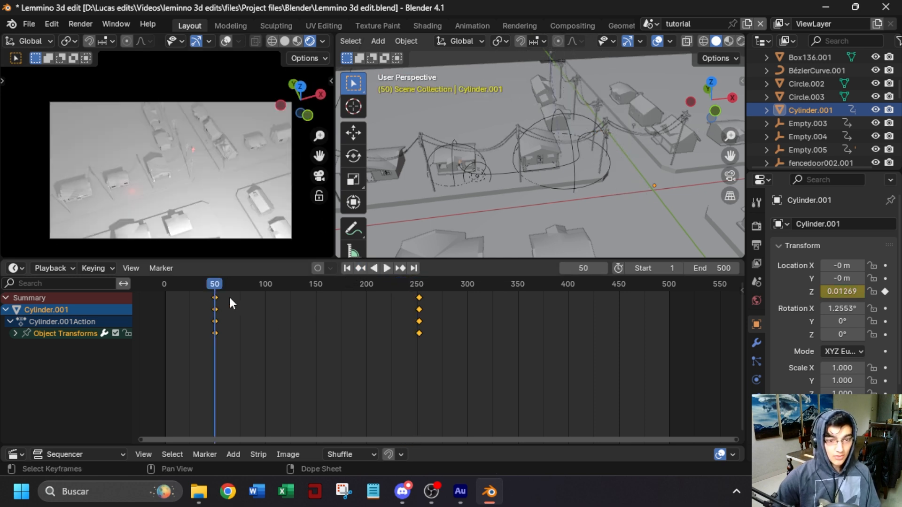
pyautogui.scroll(3, 151, 203)
pyautogui.scroll(3, 484, 210)
pyautogui.keyDown('shift'); pyautogui.moveTo(480, 219); pyautogui.dragTo(480, 176, button='middle'); pyautogui.keyUp('shift')
pyautogui.scroll(3, 512, 219)
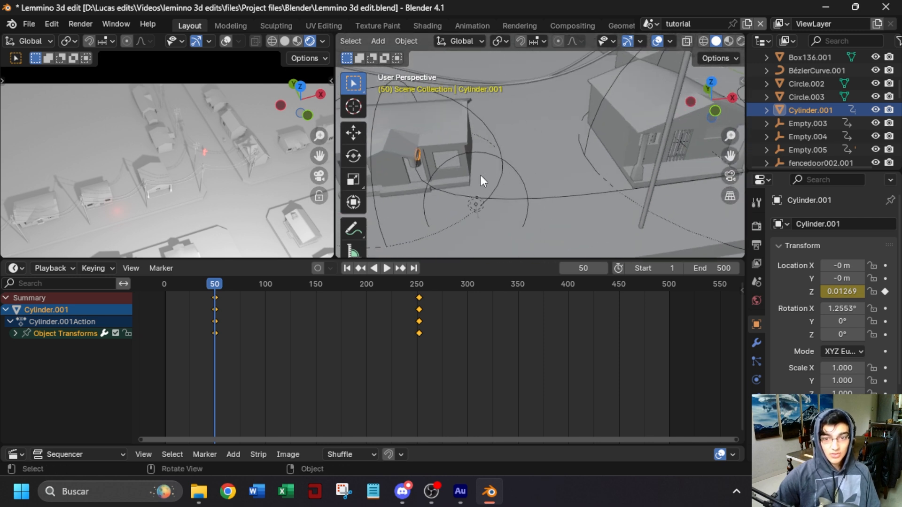
pyautogui.click(476, 204)
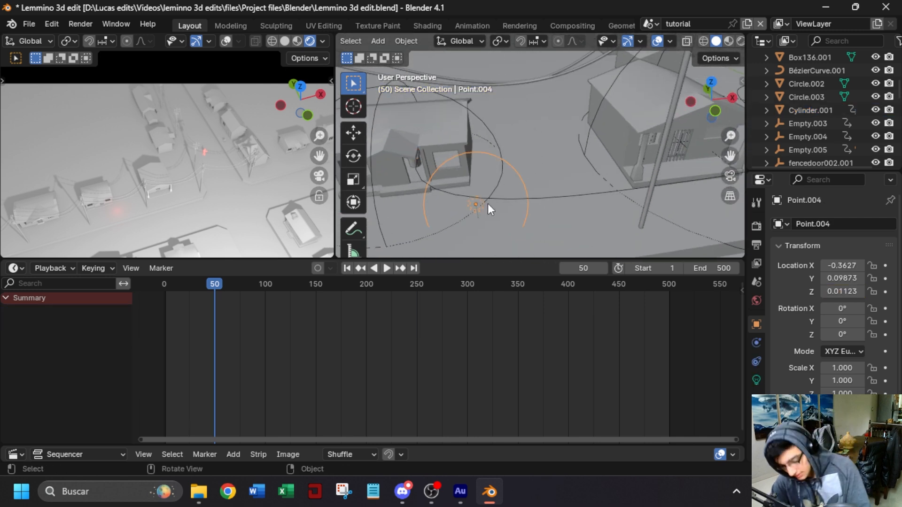
pyautogui.press('KP_7')
pyautogui.press('g')
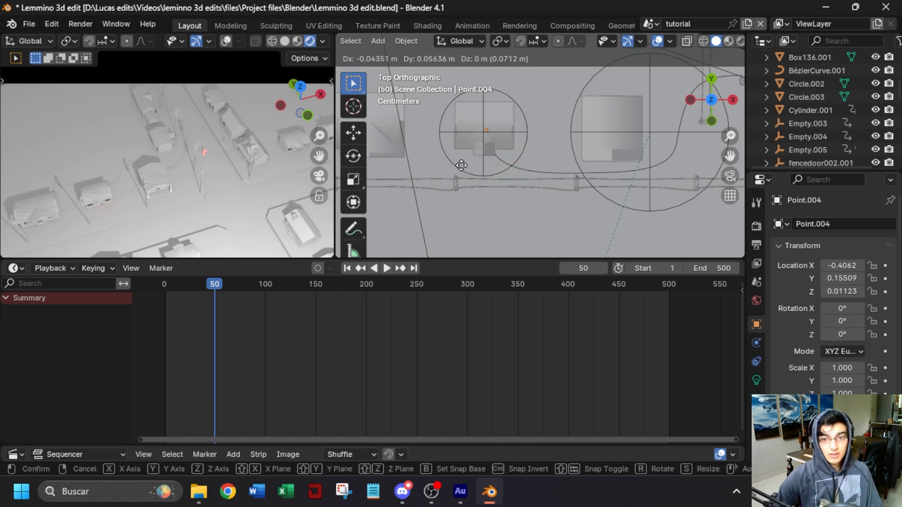
pyautogui.click(461, 165)
pyautogui.click(886, 266)
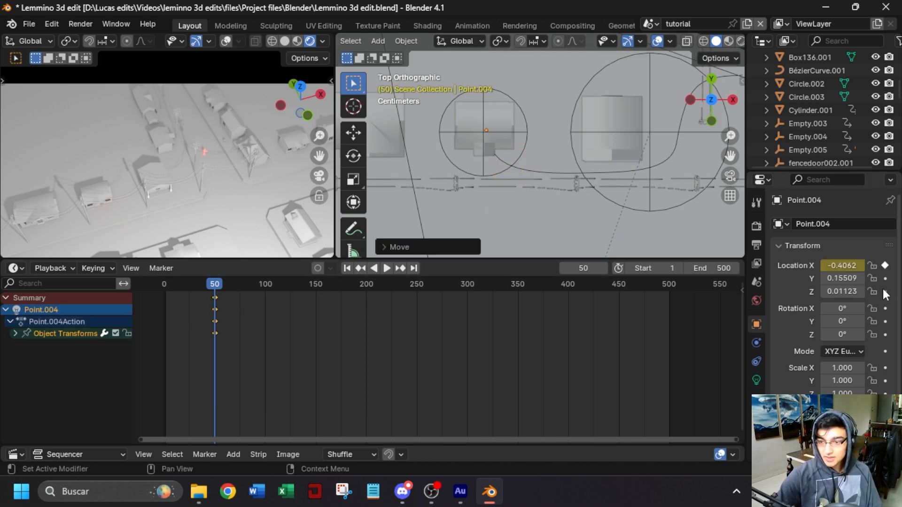
# Go to the cylinder's keyframe at frame 252 and reselect the Point.004 light at the house entrance.
pyautogui.moveTo(507, 209); pyautogui.dragTo(495, 104, button='middle')
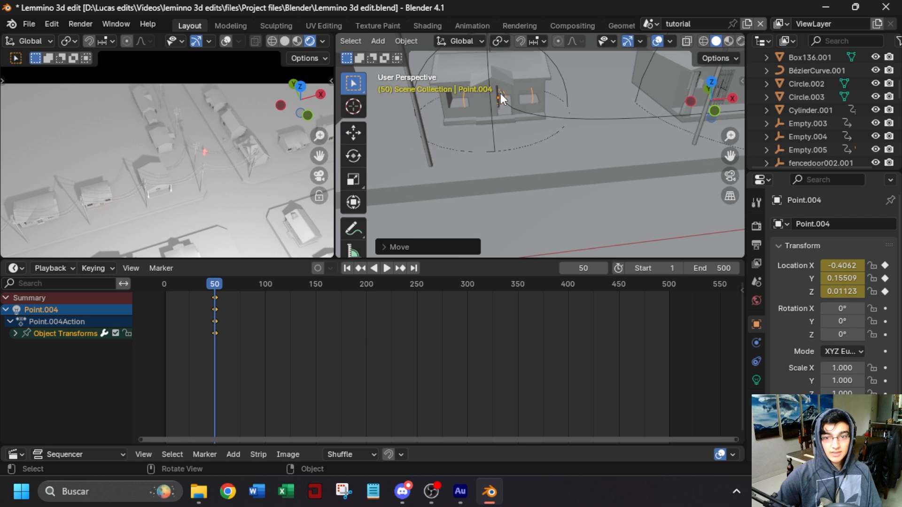
pyautogui.click(502, 94)
pyautogui.press('Up')
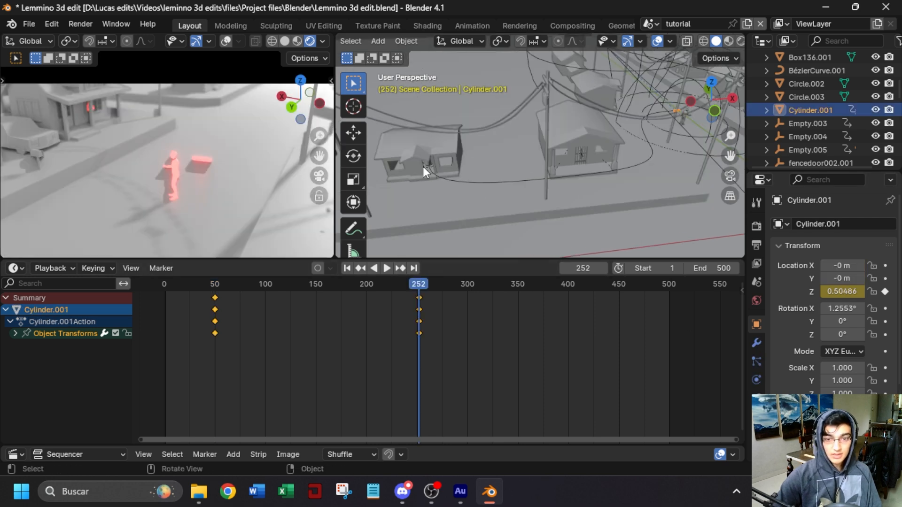
pyautogui.click(425, 166)
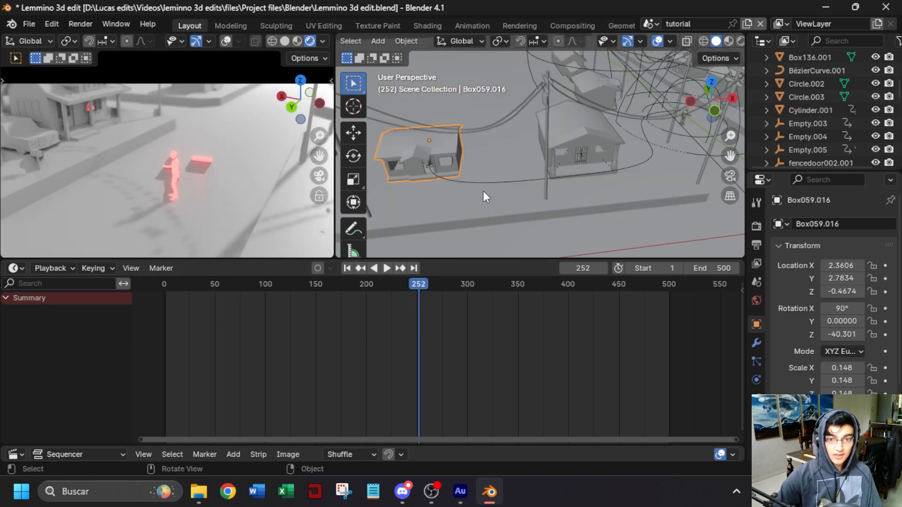
pyautogui.scroll(1, 472, 189)
pyautogui.click(409, 182)
# At frame 252, move the point light beneath the cylinder near the standing figure and keyframe its X and Y location.
pyautogui.press('KP_7')
pyautogui.scroll(-7, 545, 205)
pyautogui.keyDown('shift'); pyautogui.moveTo(634, 152); pyautogui.dragTo(498, 175, button='middle'); pyautogui.keyUp('shift')
pyautogui.press('g')
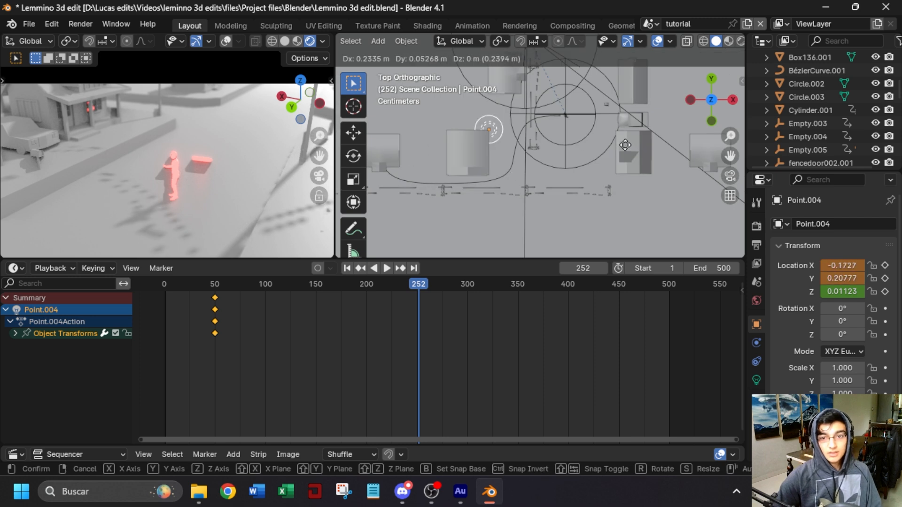
pyautogui.click(675, 137)
pyautogui.moveTo(591, 150); pyautogui.dragTo(549, 145, button='middle')
pyautogui.press('g')
pyautogui.press('x')
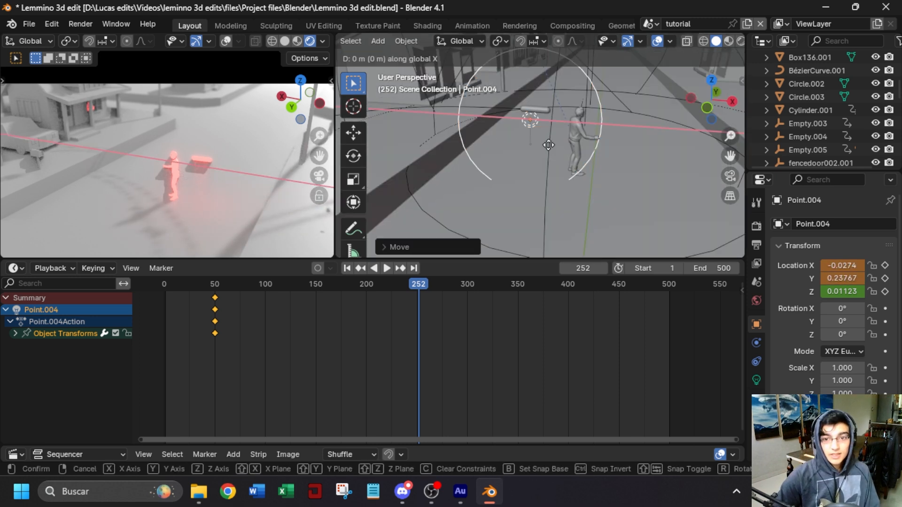
pyautogui.click(559, 153)
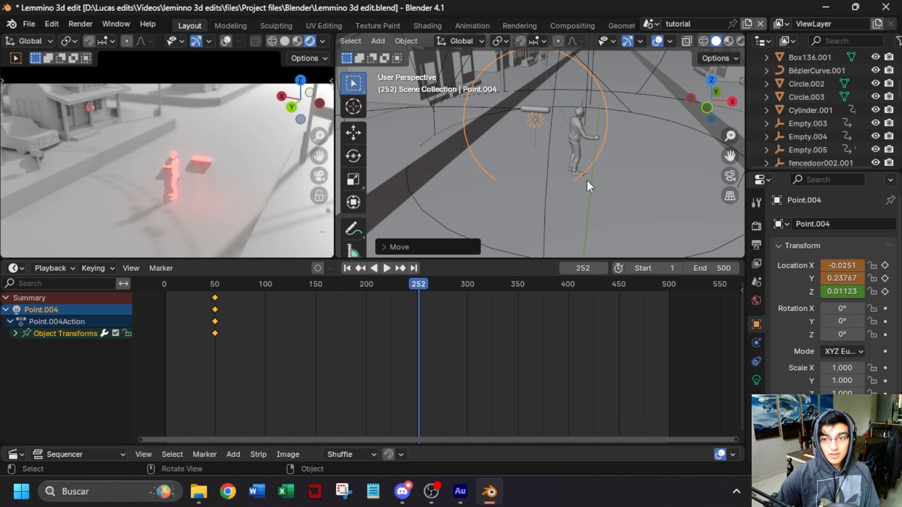
pyautogui.click(886, 266)
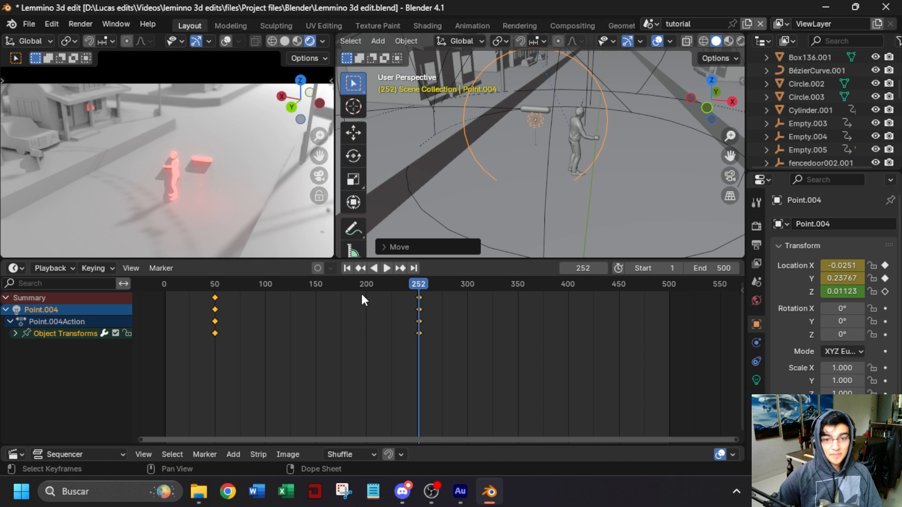
# At frame 150, move the light down onto the curved path by the second house and keyframe its X and Y location.
pyautogui.click(359, 270)
pyautogui.moveTo(525, 174)
pyautogui.mouseDown(button='middle')
pyautogui.moveTo(461, 218)
pyautogui.moveTo(447, 202)
pyautogui.moveTo(534, 165)
pyautogui.mouseUp(button='middle')
pyautogui.press('KP_7')
pyautogui.scroll(-3, 459, 216)
pyautogui.moveTo(216, 285); pyautogui.dragTo(318, 285)
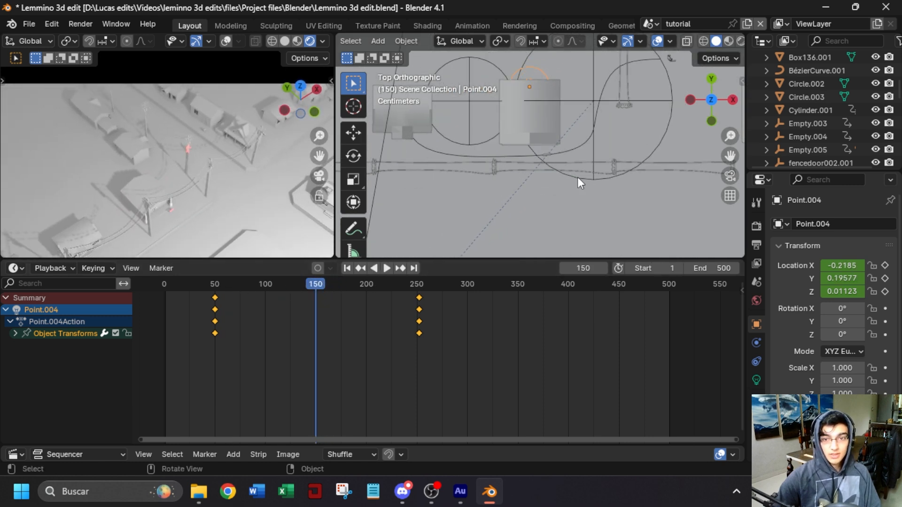
pyautogui.keyDown('shift'); pyautogui.moveTo(621, 182); pyautogui.dragTo(568, 187, button='middle'); pyautogui.keyUp('shift')
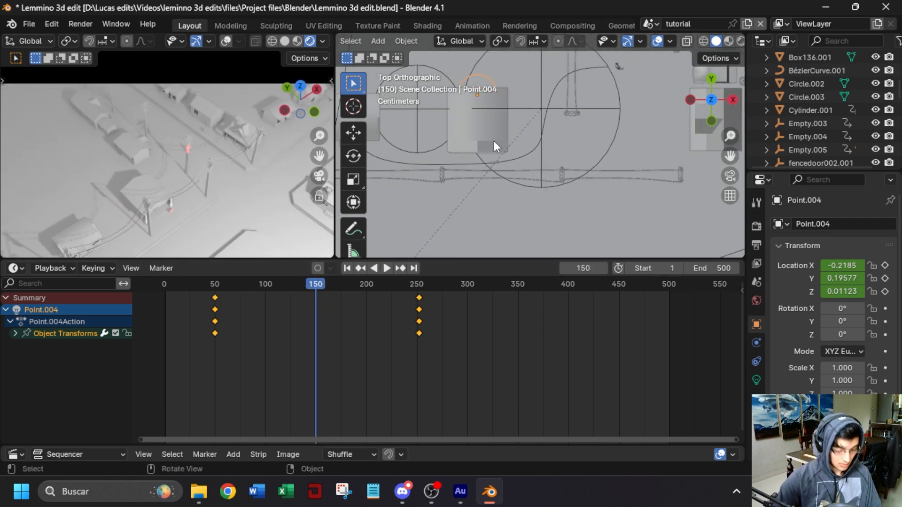
pyautogui.press('g')
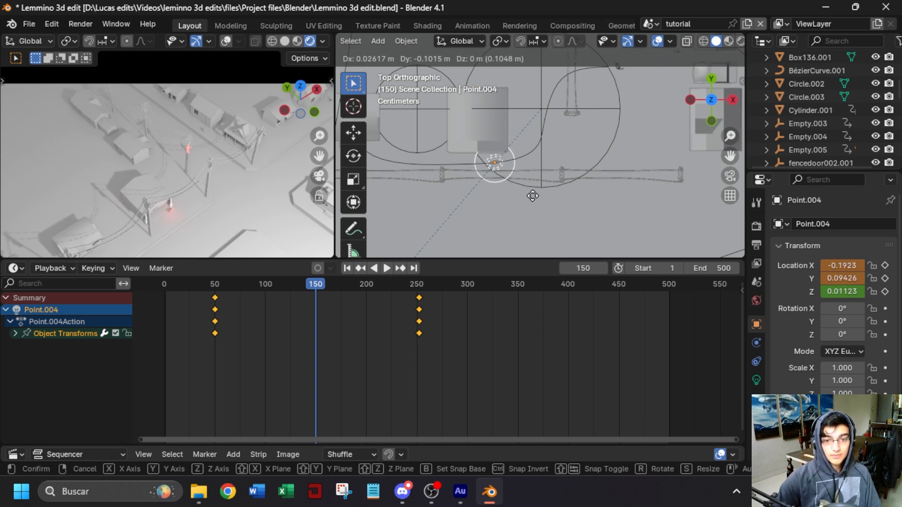
pyautogui.click(533, 196)
pyautogui.click(885, 266)
pyautogui.click(885, 278)
# Set the interpolation of the light's selected keyframes to Linear.
pyautogui.moveTo(261, 286); pyautogui.dragTo(526, 343)
pyautogui.keyDown('ctrl'); pyautogui.hscroll(-5, 308, 329); pyautogui.keyUp('ctrl')
pyautogui.press('t')
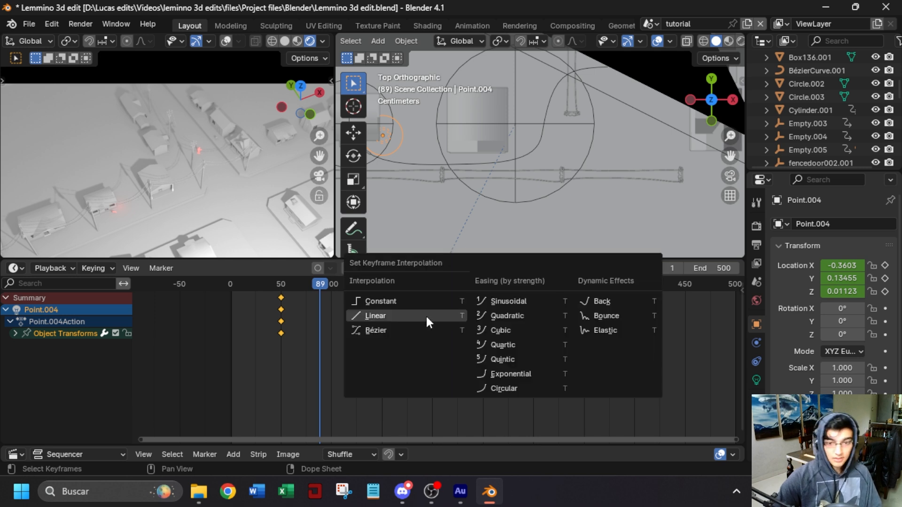
pyautogui.click(424, 324)
# Play the animation from frame 47, stop at frame 95, and keyframe the light moved back onto the curved path.
pyautogui.moveTo(283, 284); pyautogui.dragTo(279, 284)
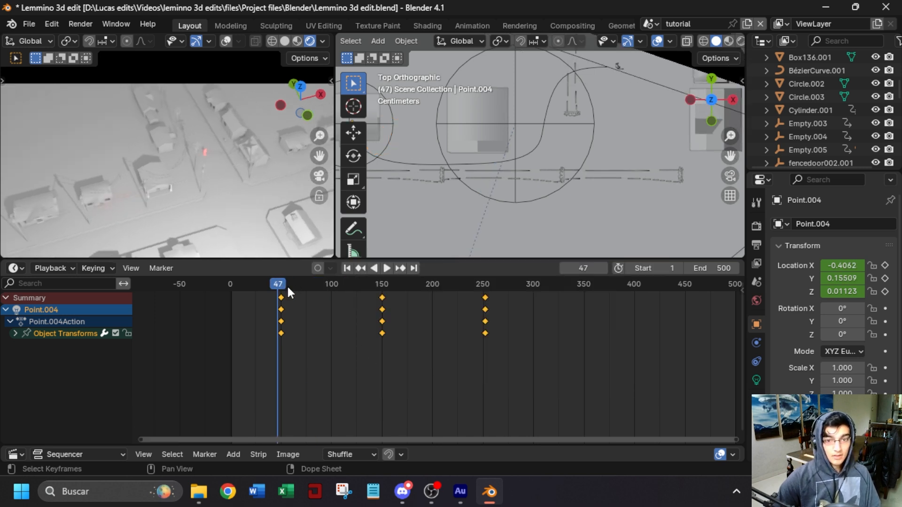
pyautogui.press('space')
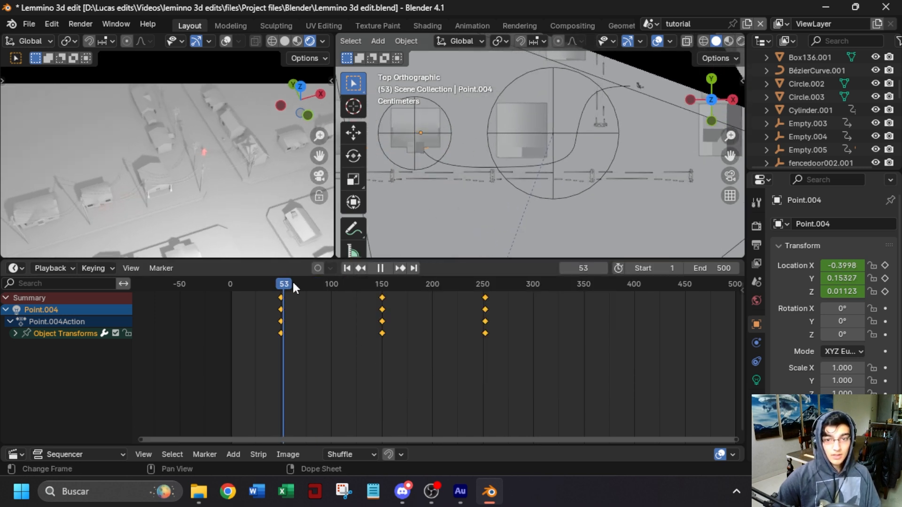
pyautogui.press('space')
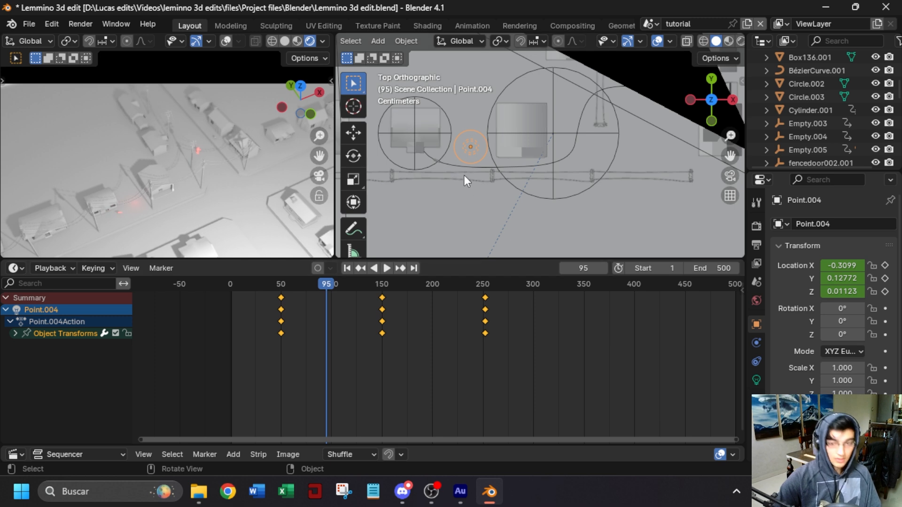
pyautogui.press('g')
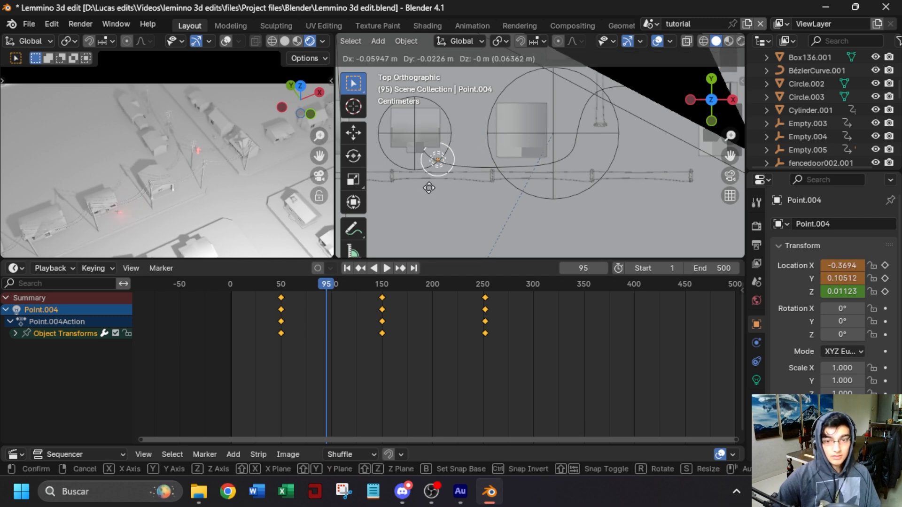
pyautogui.click(429, 188)
pyautogui.press('i')
# Keyframe the light's location on the curve at about frames 128 and 173, and at frame 198.
pyautogui.moveTo(334, 285); pyautogui.dragTo(430, 284)
pyautogui.click(885, 266)
pyautogui.click(884, 265)
pyautogui.press('g')
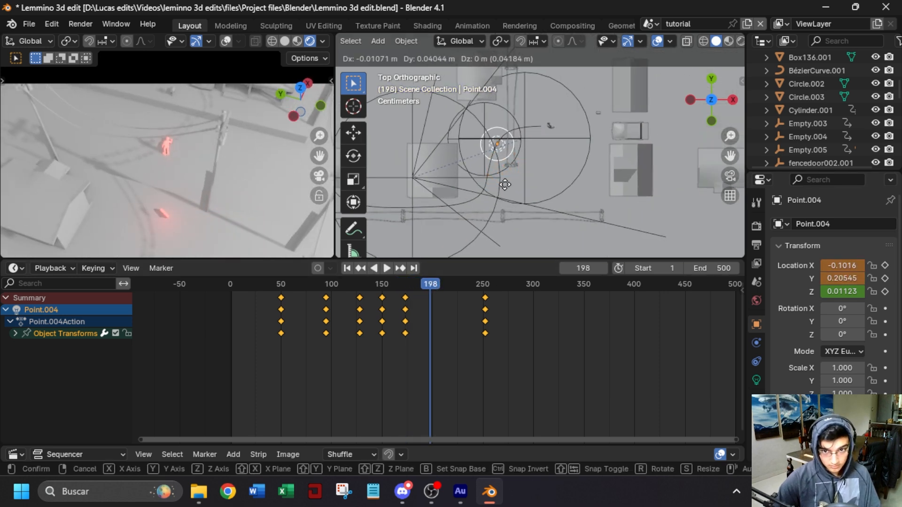
pyautogui.click(504, 185)
pyautogui.moveTo(885, 266); pyautogui.dragTo(885, 292)
# At frame 211, nudge the light onto the curve and keyframe its X, Y and Z location.
pyautogui.moveTo(430, 284); pyautogui.dragTo(443, 284)
pyautogui.press('g')
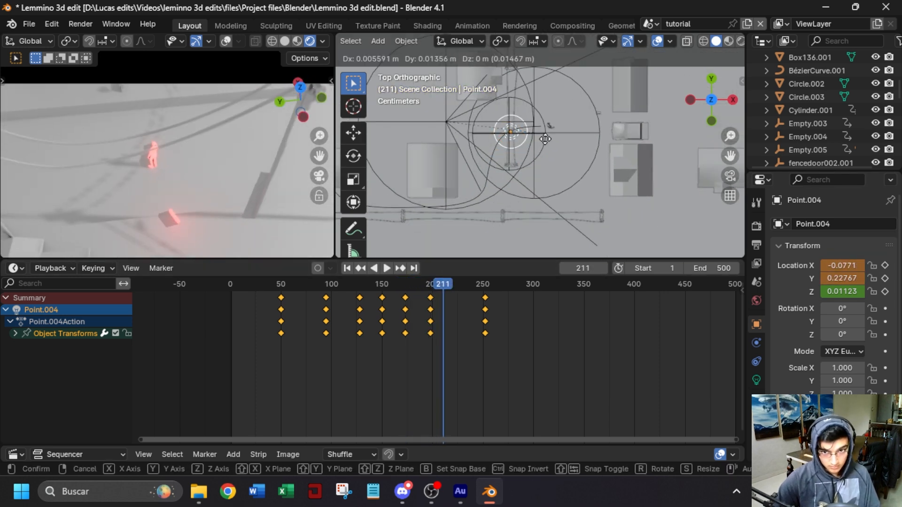
pyautogui.click(547, 139)
pyautogui.moveTo(885, 265); pyautogui.dragTo(885, 291)
# Scrub through the light's motion, move it onto the curve at about frame 162, and keyframe its location.
pyautogui.moveTo(443, 284); pyautogui.dragTo(282, 283)
pyautogui.scroll(-2, 422, 203)
pyautogui.keyDown('shift'); pyautogui.moveTo(435, 196); pyautogui.dragTo(486, 174, button='middle'); pyautogui.keyUp('shift')
pyautogui.moveTo(286, 284); pyautogui.dragTo(394, 285)
pyautogui.scroll(3, 580, 172)
pyautogui.press('g')
pyautogui.click(524, 203)
pyautogui.moveTo(885, 265); pyautogui.dragTo(885, 278)
# At about frame 82, move the light onto the start of the curve and keyframe its location.
pyautogui.moveTo(267, 284); pyautogui.dragTo(313, 287)
pyautogui.press('g')
pyautogui.click(507, 125)
pyautogui.press('i')
# Play the end of the motion and keyframe the light realigned with the curve at about frame 231.
pyautogui.press('space')
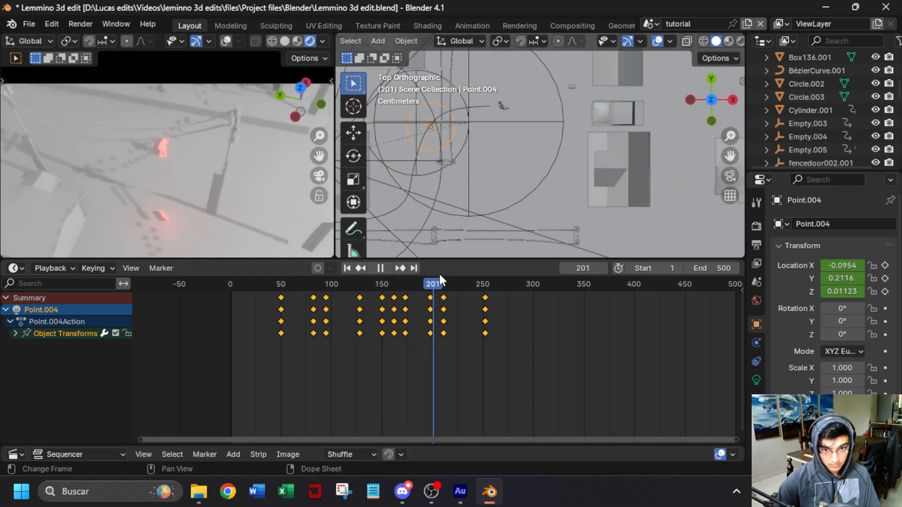
pyautogui.press('space')
pyautogui.press('g')
pyautogui.click(484, 196)
pyautogui.press('i')
# Play back the animation from frame 50 to check how the light follows the cylinder along the path.
pyautogui.moveTo(463, 283); pyautogui.dragTo(483, 284)
pyautogui.click(281, 284)
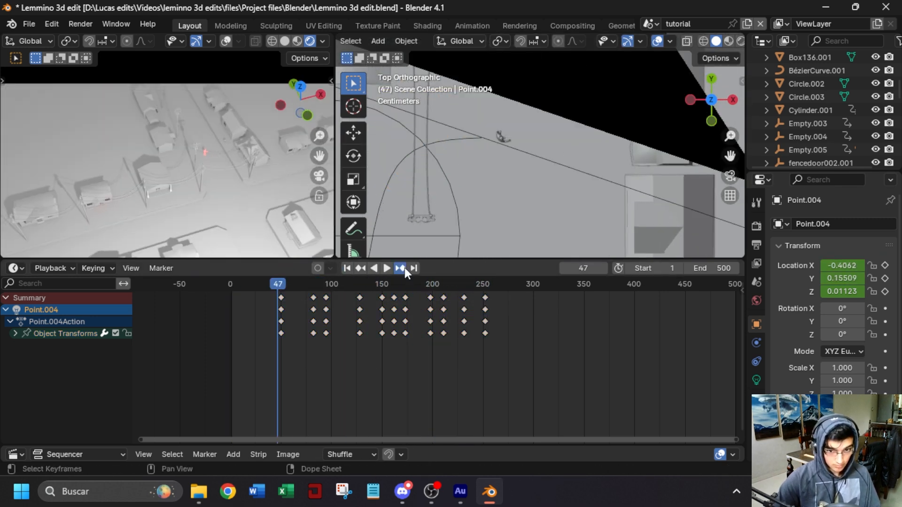
pyautogui.scroll(-3, 416, 193)
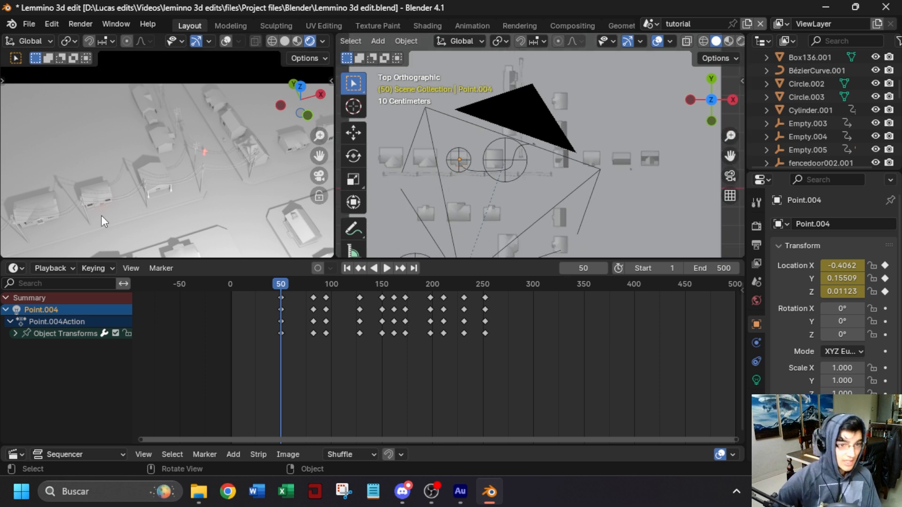
pyautogui.press('space')
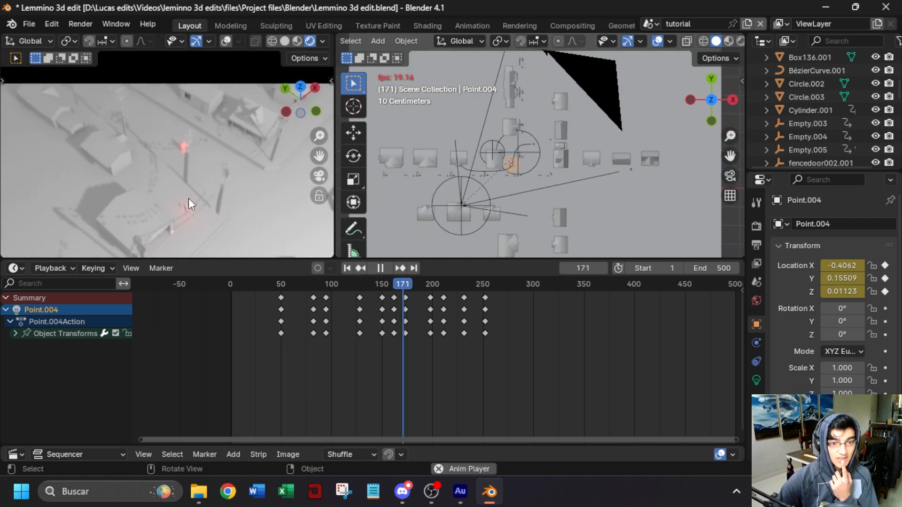
pyautogui.press('space')
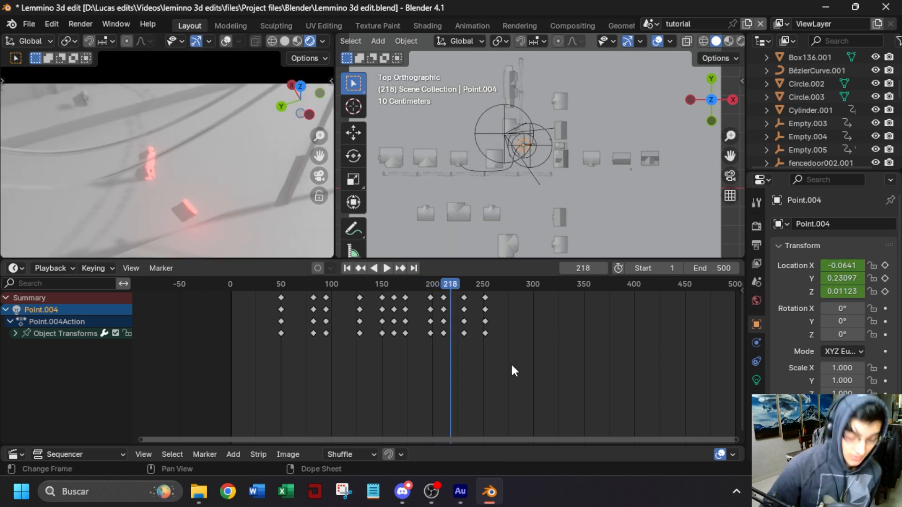
# Select the cylinder above the light and set the current frame to 225.
pyautogui.scroll(3, 498, 201)
pyautogui.moveTo(501, 220); pyautogui.dragTo(519, 155, button='middle')
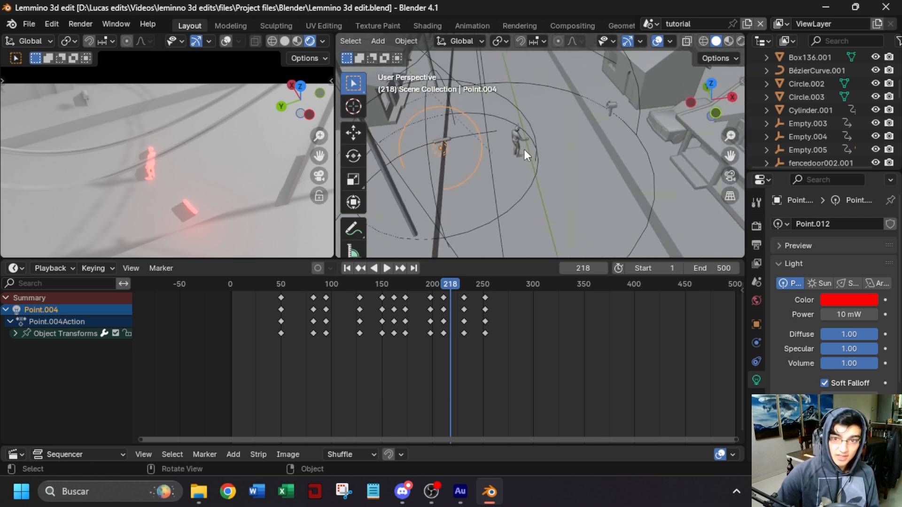
pyautogui.click(447, 138)
pyautogui.moveTo(470, 186); pyautogui.dragTo(520, 174, button='middle')
pyautogui.press('space')
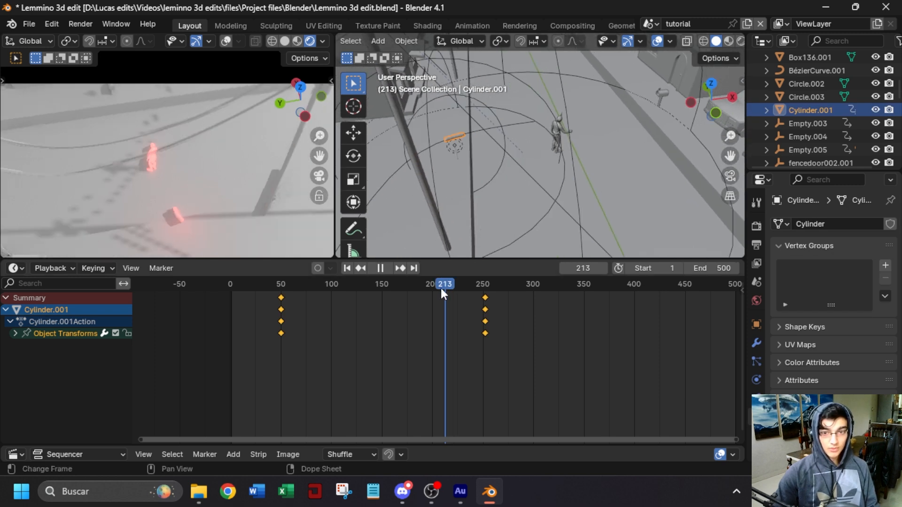
pyautogui.press('Escape')
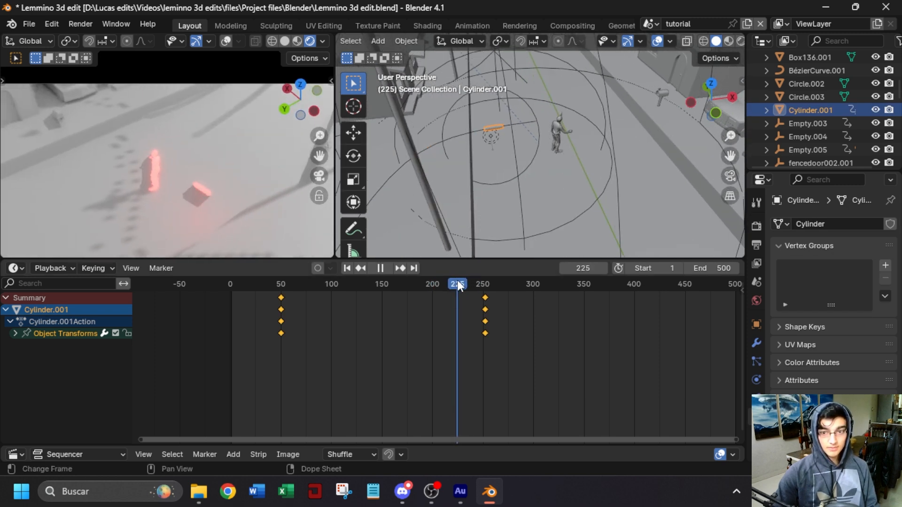
# Replace the sequencer strip under the timeline with a Shader Editor showing all of the cylinder's material nodes.
pyautogui.moveTo(2, 448); pyautogui.dragTo(2, 462)
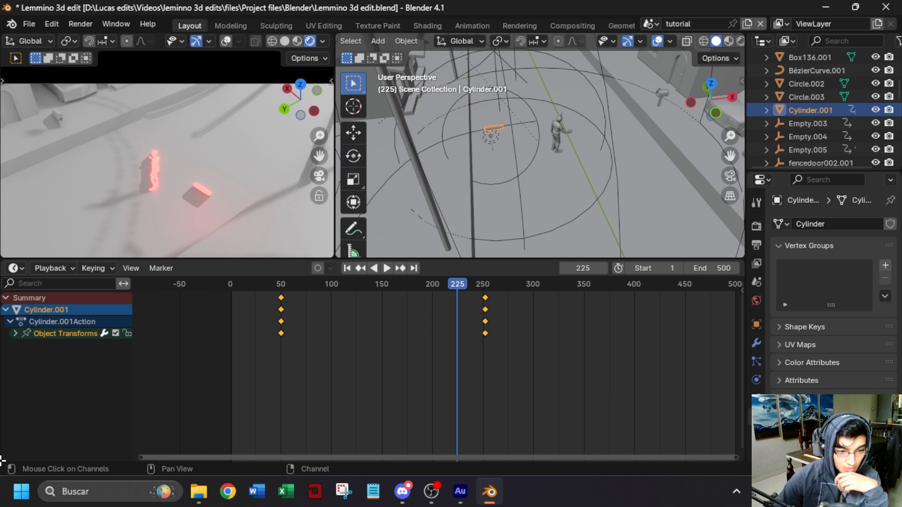
pyautogui.moveTo(3, 450); pyautogui.dragTo(2, 277)
pyautogui.click(15, 286)
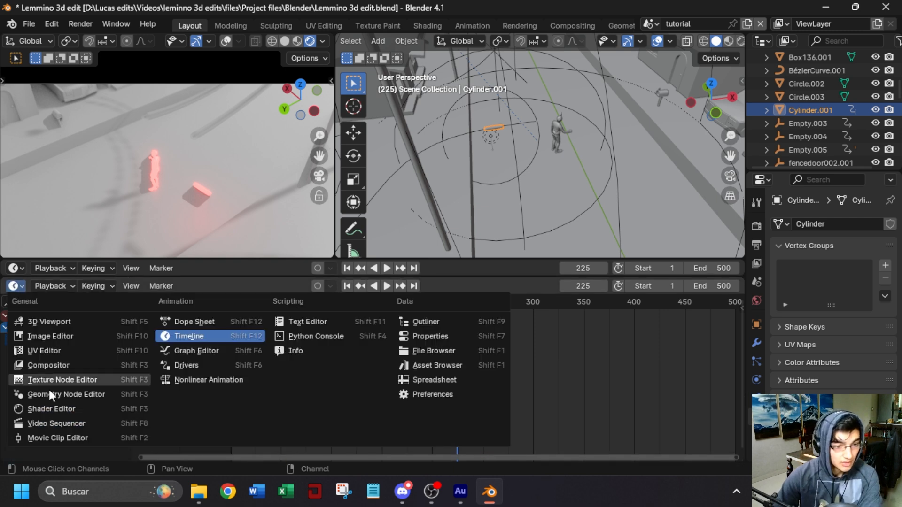
pyautogui.click(54, 409)
pyautogui.press('Home')
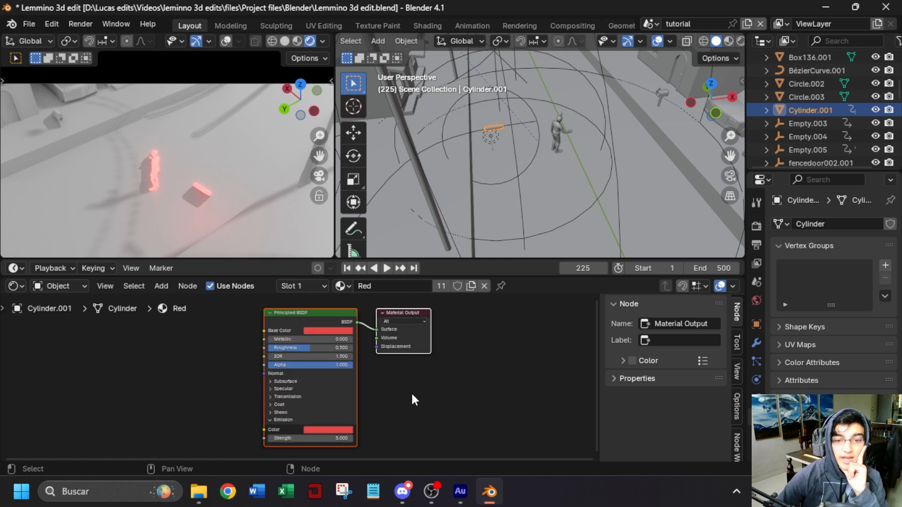
# Make a separate copy of the cylinder's Red material and keyframe its Alpha at 1.000 on frame 225.
pyautogui.click(471, 286)
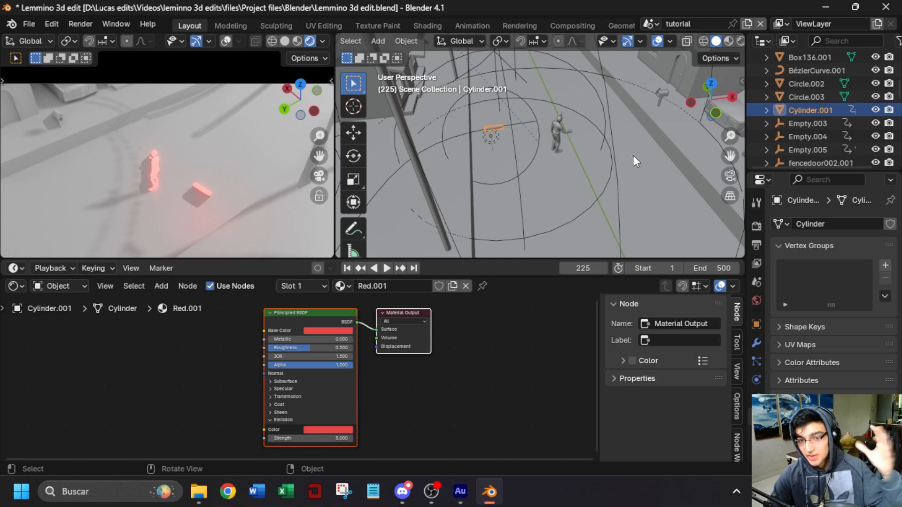
pyautogui.scroll(2, 466, 196)
pyautogui.scroll(3, 446, 365)
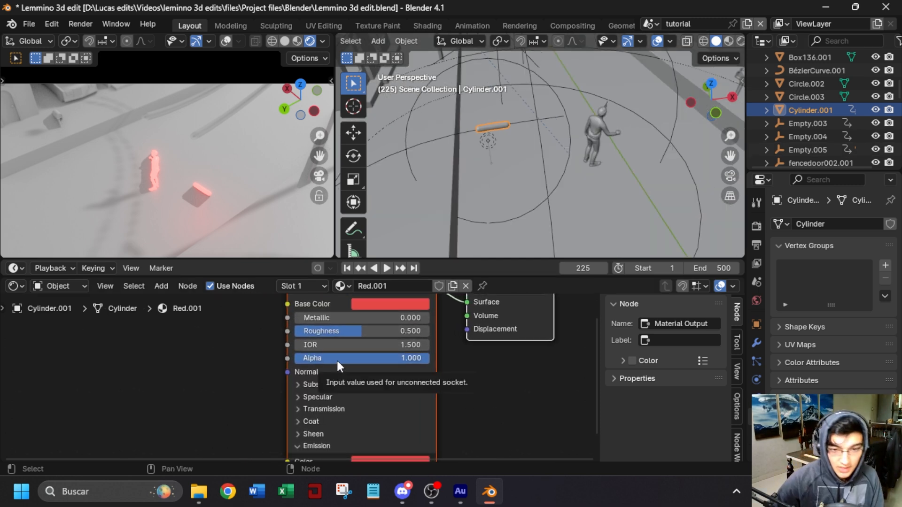
pyautogui.press('i')
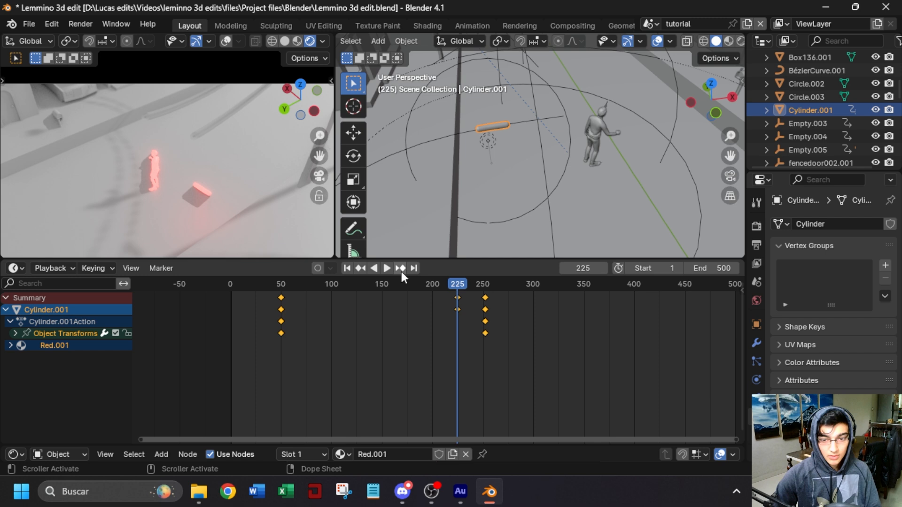
# At frame 252, set the cylinder material's Alpha to 0.000, keyframe it, and check the cylinder in the rendered view.
pyautogui.click(401, 268)
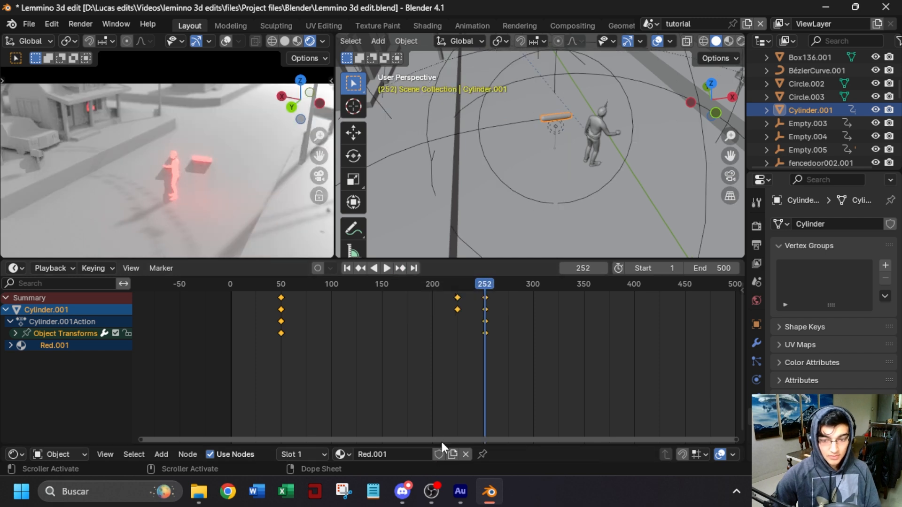
pyautogui.moveTo(441, 448); pyautogui.dragTo(409, 282)
pyautogui.moveTo(402, 360); pyautogui.dragTo(293, 357)
pyautogui.press('i')
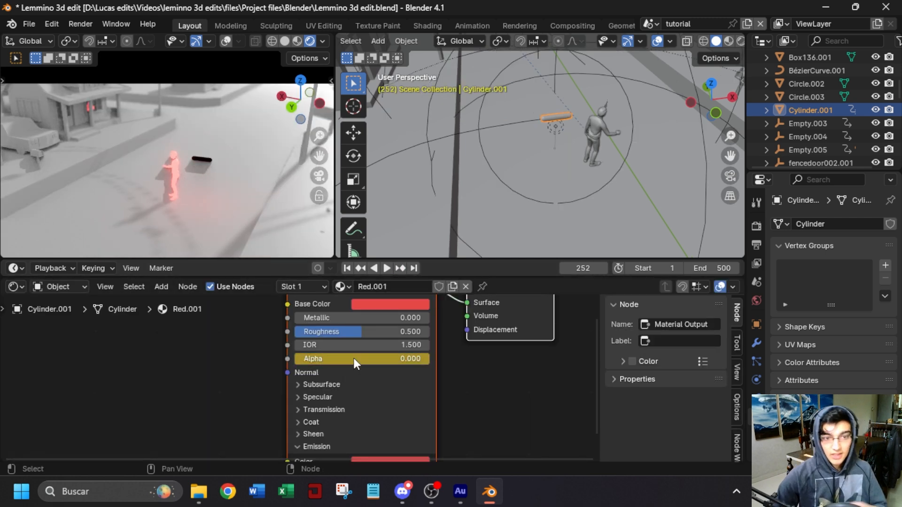
pyautogui.scroll(2, 202, 169)
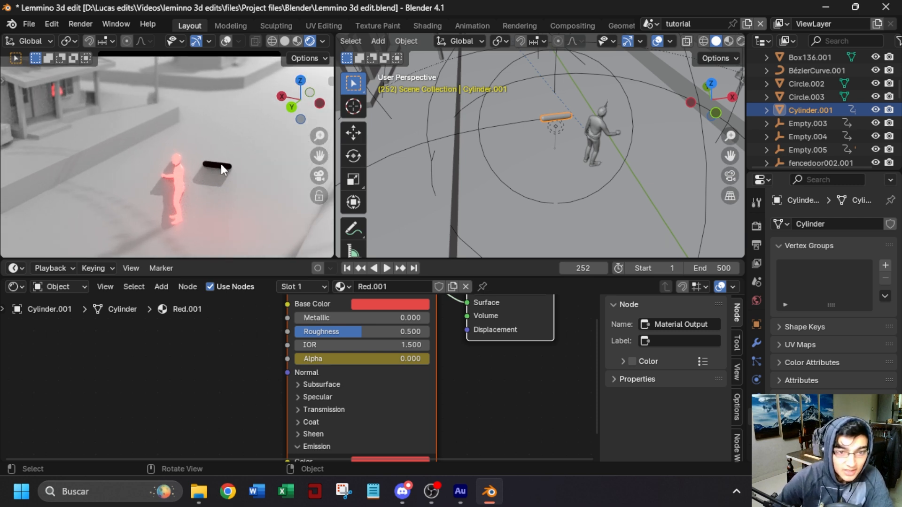
pyautogui.scroll(-1, 218, 167)
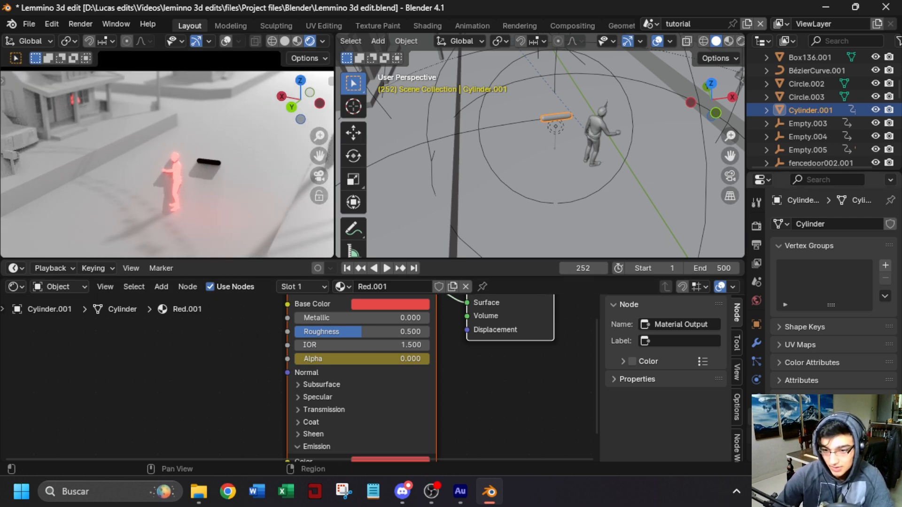
# Set the cylinder material's Blend Mode to Alpha Blend and its Shadow Mode to None.
pyautogui.click(756, 435)
pyautogui.scroll(-14, 799, 390)
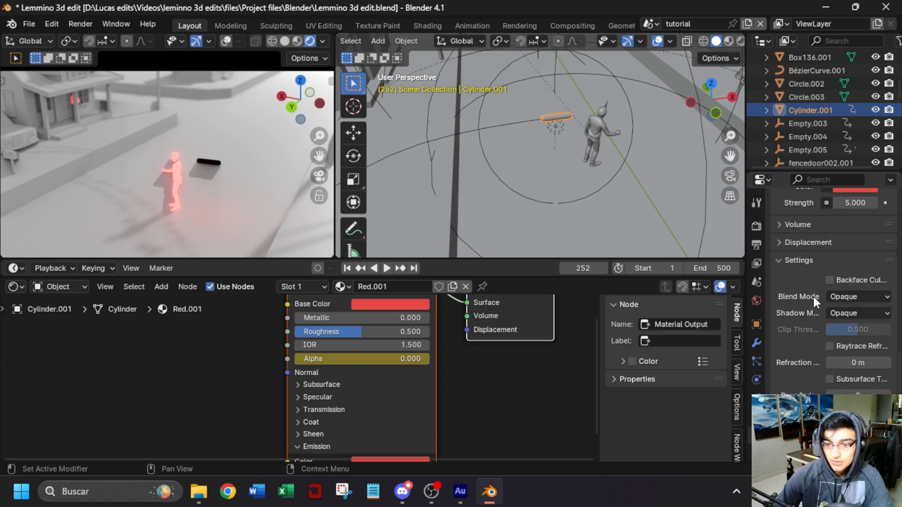
pyautogui.click(855, 297)
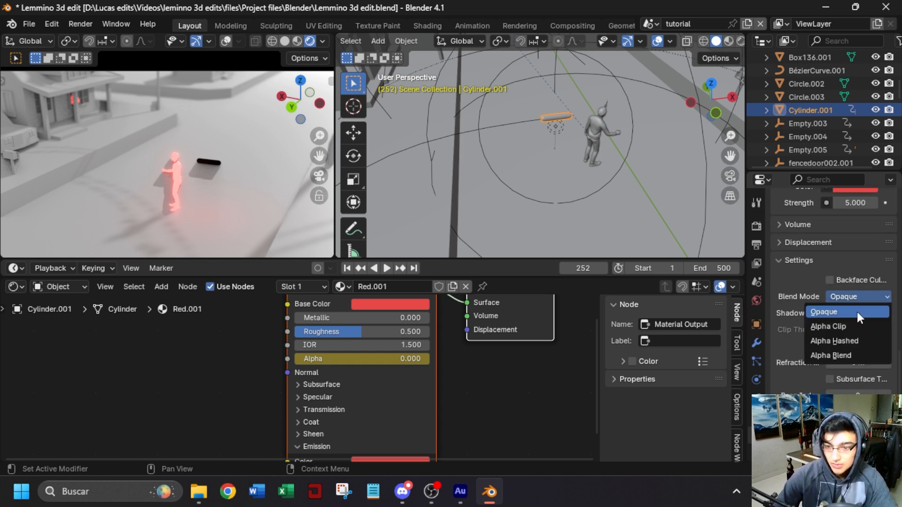
pyautogui.click(845, 355)
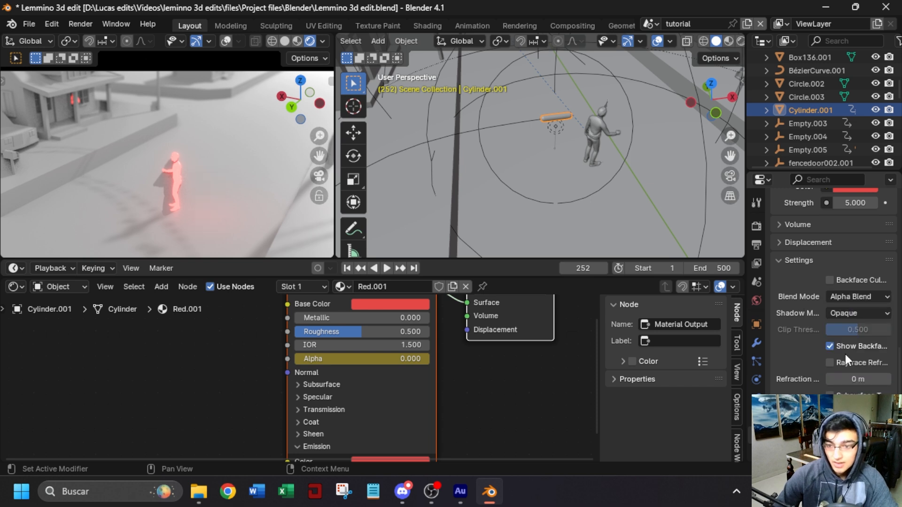
pyautogui.click(864, 314)
pyautogui.click(831, 325)
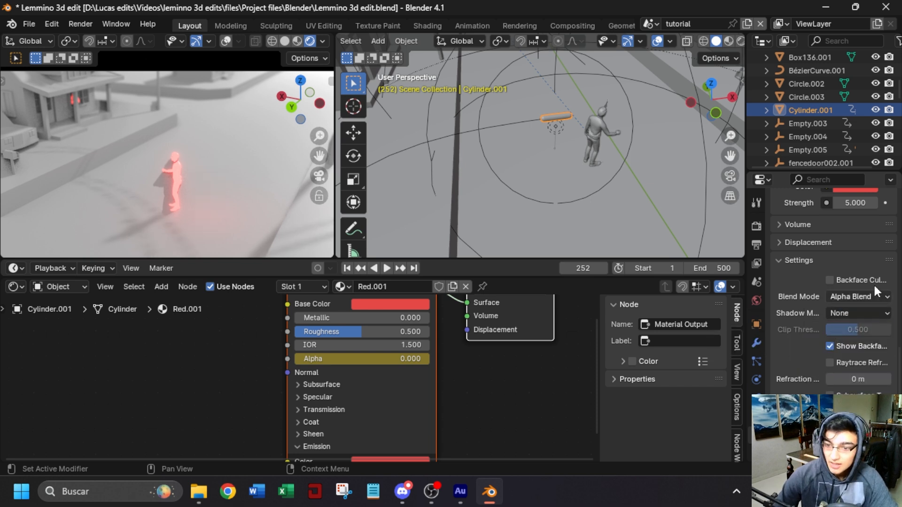
# Play the animation from frame 206 to check the cylinder's fade, and move the current frame to 260.
pyautogui.click(441, 287)
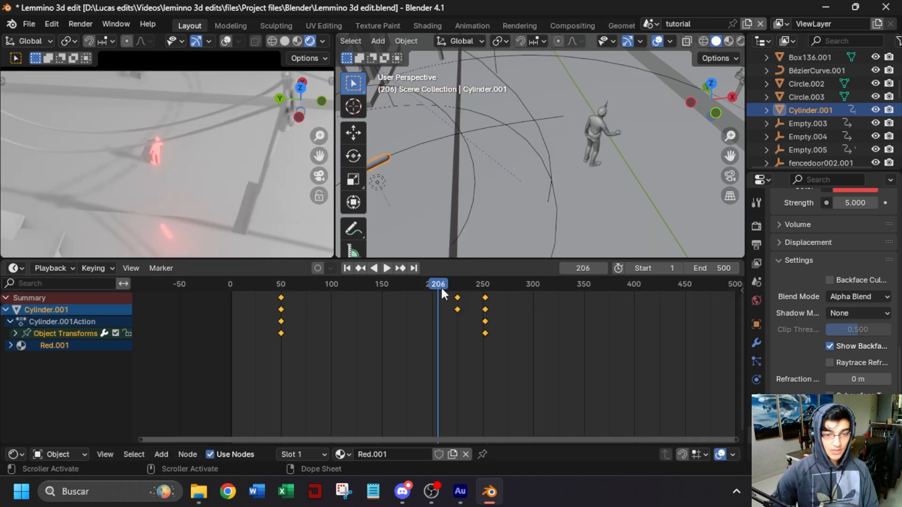
pyautogui.press('space')
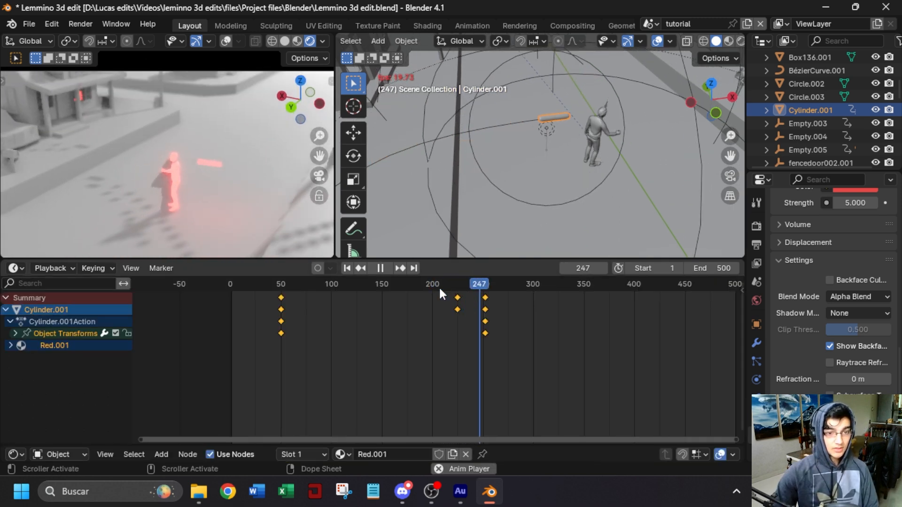
pyautogui.press('space')
pyautogui.click(492, 284)
# Return to the cylinder's Alpha keyframe at frame 225 and keyframe the red point light's Power at 10 mW there.
pyautogui.click(557, 131)
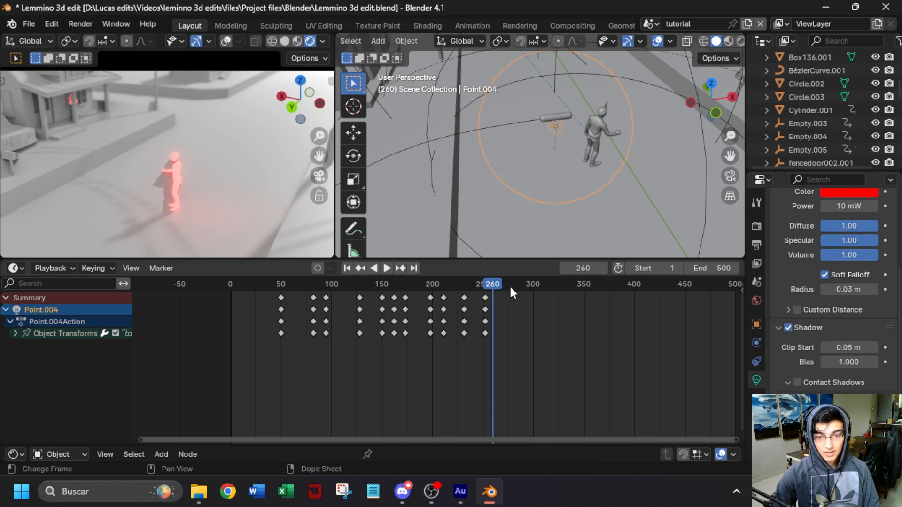
pyautogui.click(553, 115)
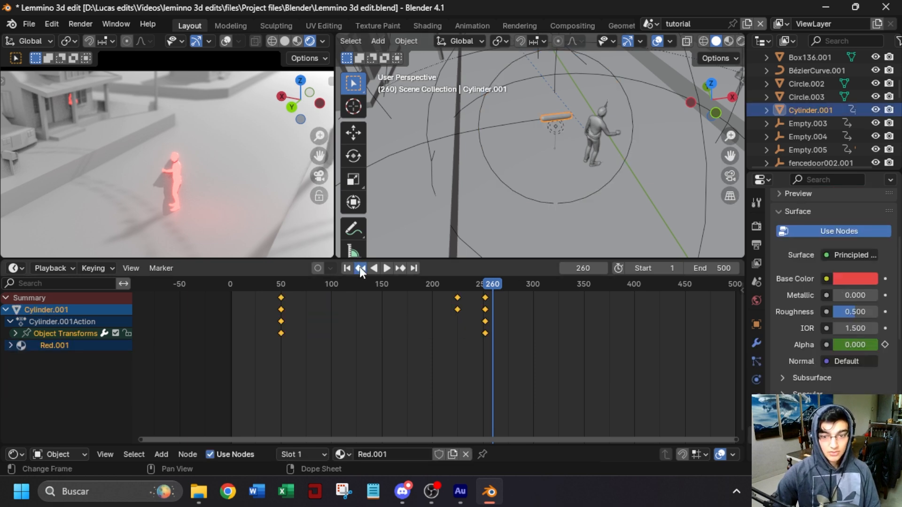
pyautogui.click(360, 268)
pyautogui.click(360, 269)
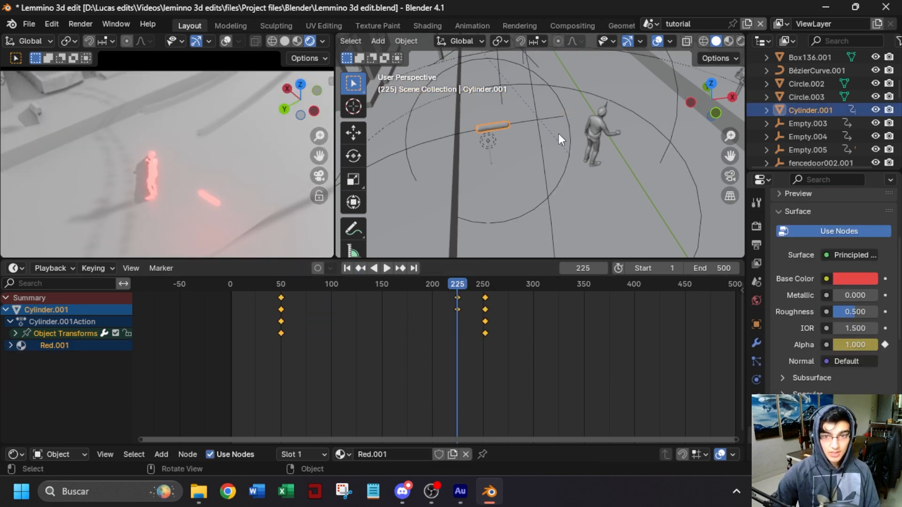
pyautogui.click(493, 146)
pyautogui.scroll(2, 808, 289)
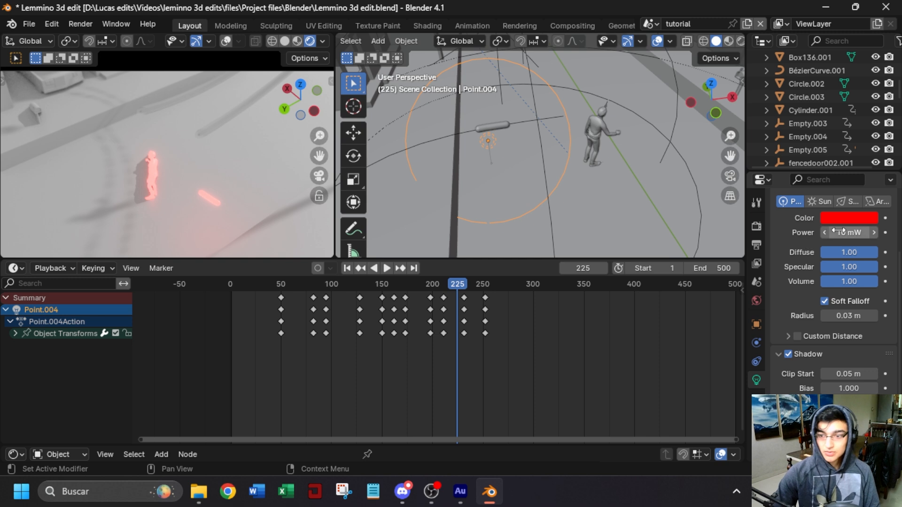
# At the cylinder's keyframe on frame 252, set the red point light's Power to 0 W and keyframe it.
pyautogui.click(500, 127)
pyautogui.click(402, 269)
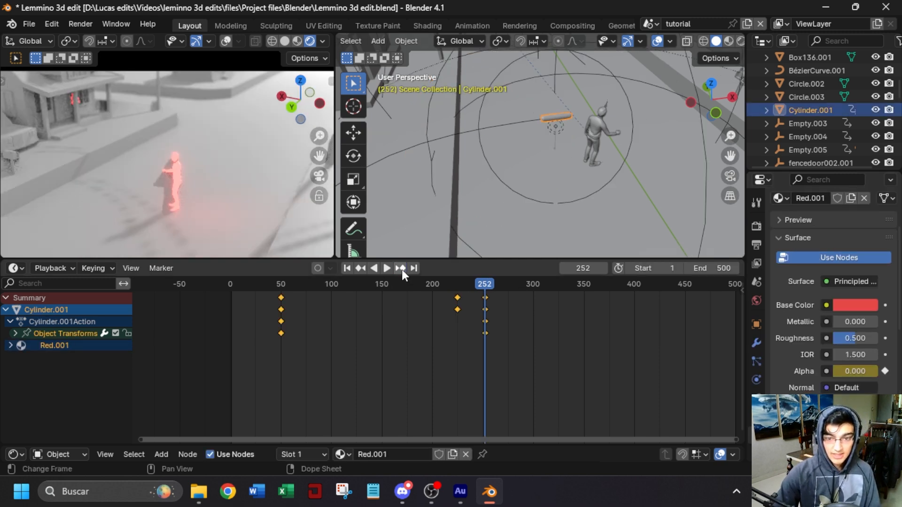
pyautogui.click(563, 128)
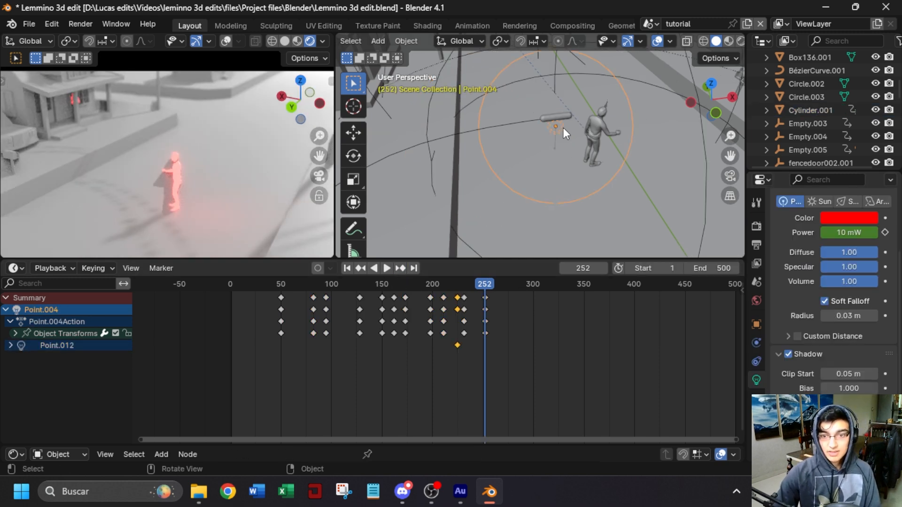
pyautogui.click(852, 234)
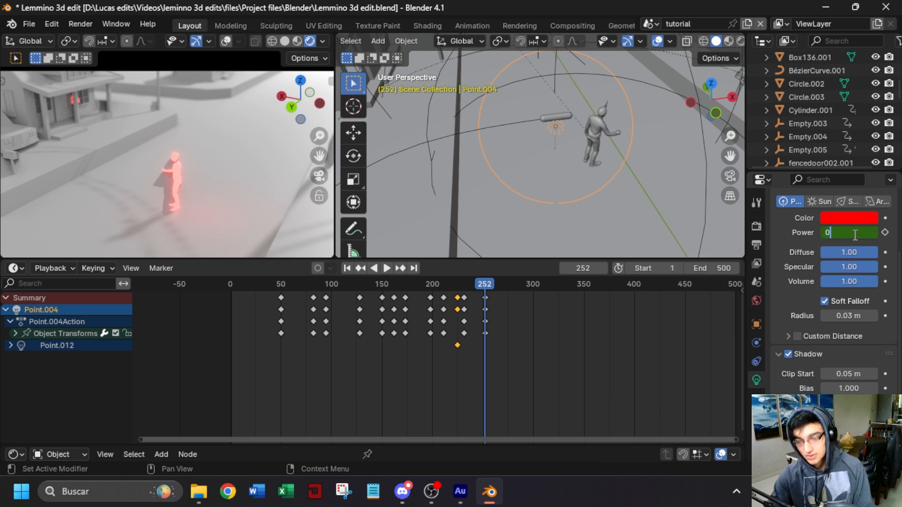
pyautogui.write('0')
pyautogui.press('Return')
pyautogui.click(886, 233)
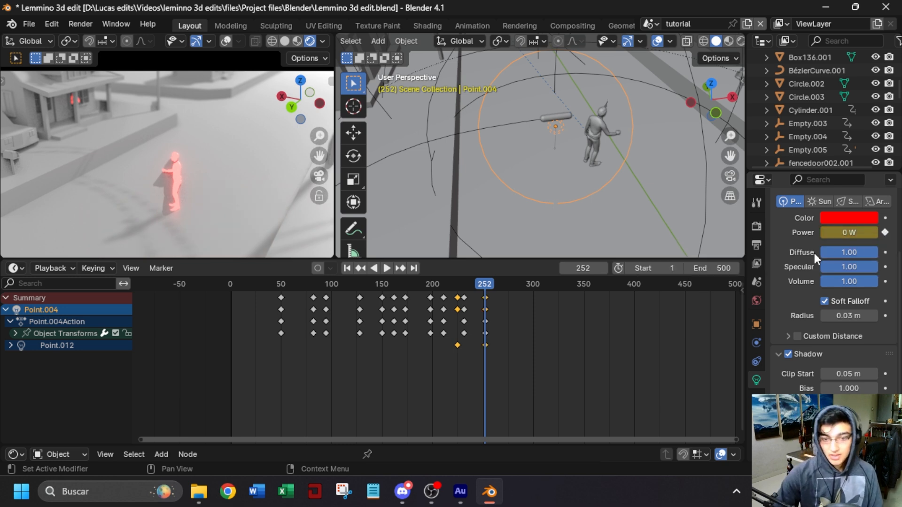
# Play the animation past frame 252 to check the light fading out along with the cylinder.
pyautogui.click(451, 281)
pyautogui.press('space')
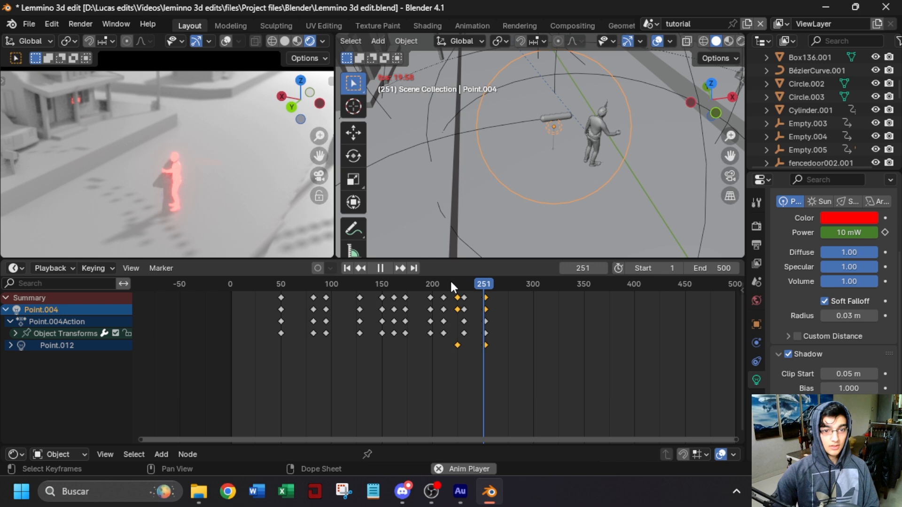
pyautogui.press('space')
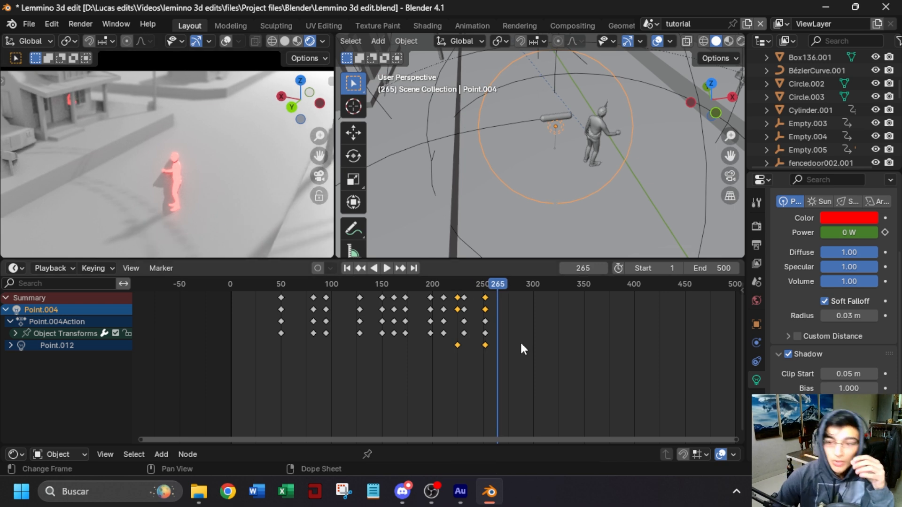
# At frame 225, select the character's hair and make a separate copy of its Red material in the Shader Editor.
pyautogui.scroll(1, 520, 341)
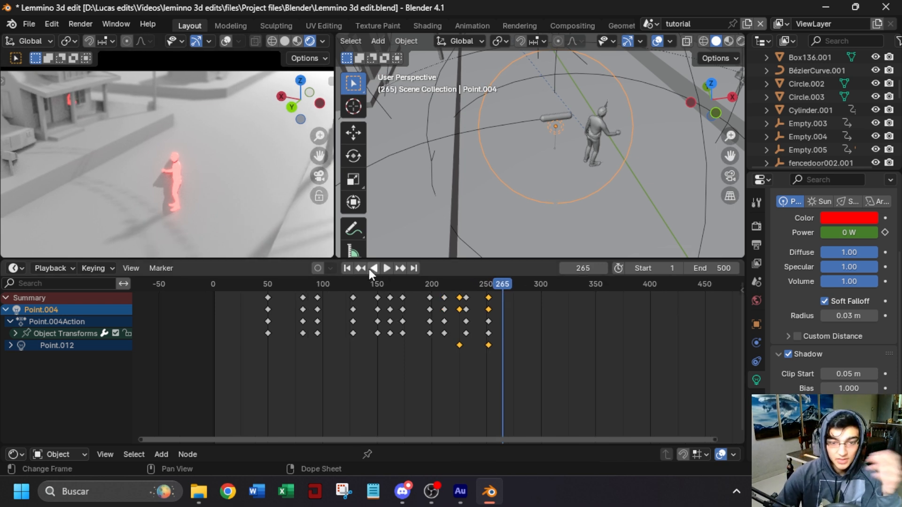
pyautogui.click(459, 284)
pyautogui.moveTo(597, 135); pyautogui.dragTo(532, 106, button='middle')
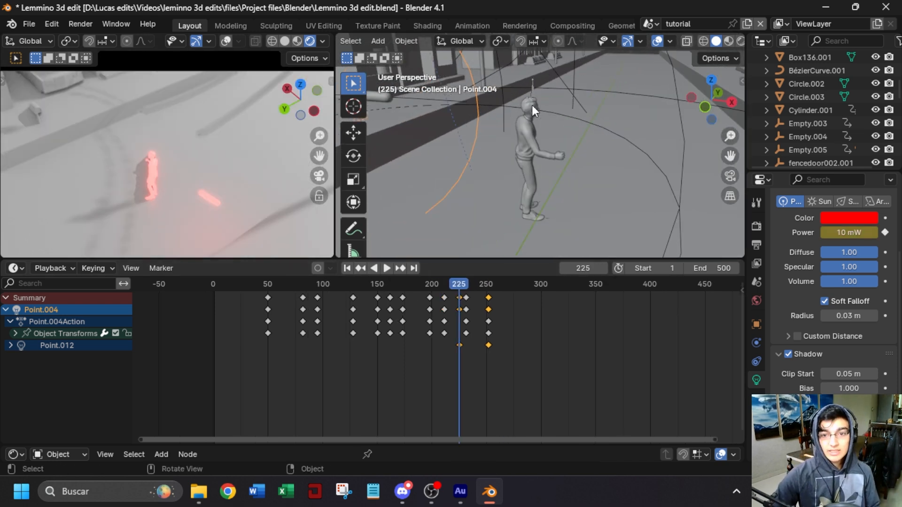
pyautogui.click(532, 105)
pyautogui.scroll(3, 796, 314)
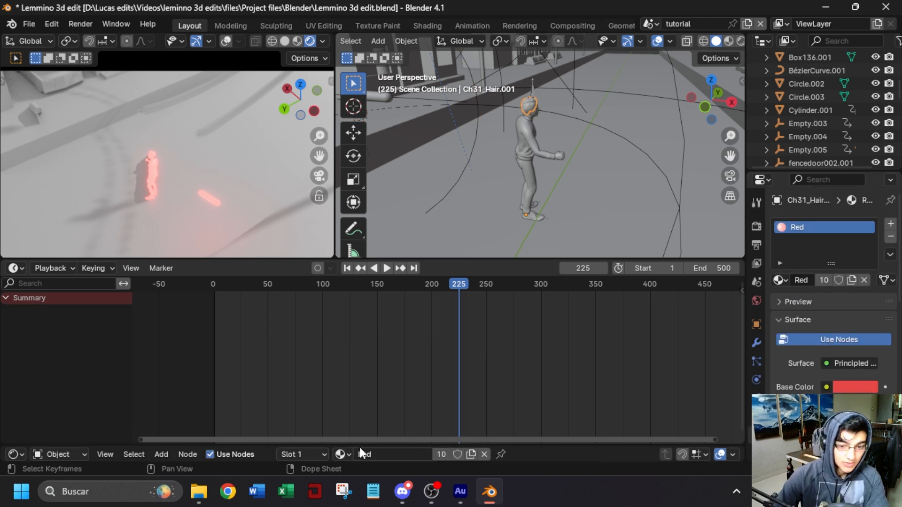
pyautogui.moveTo(226, 444); pyautogui.dragTo(266, 279)
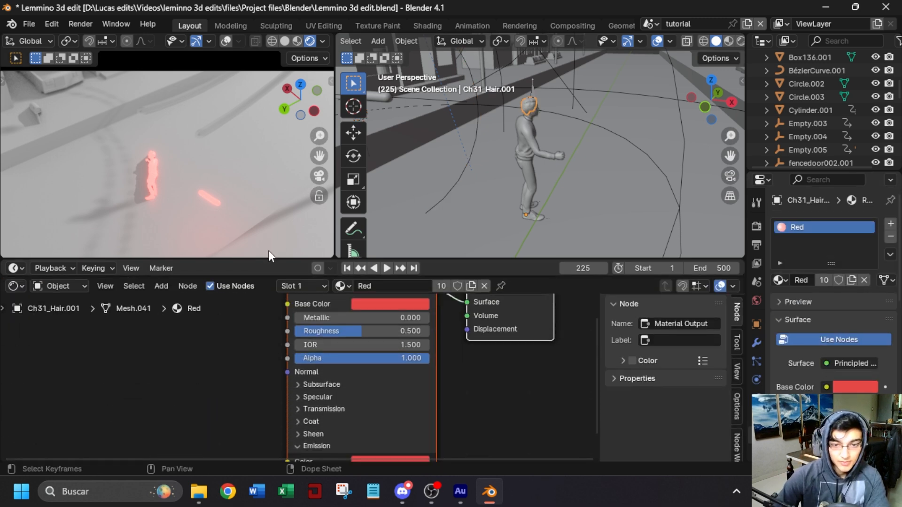
pyautogui.click(471, 287)
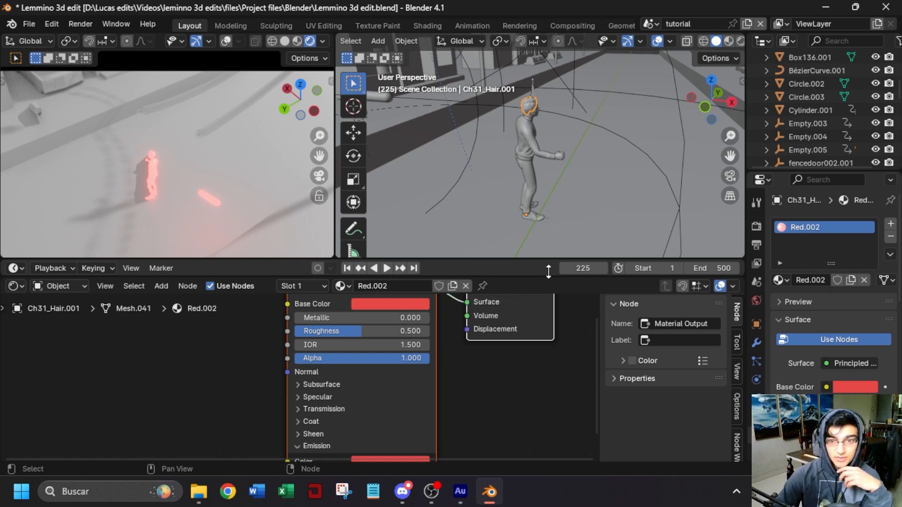
# Assign the Red.002 material to the character's body and sweater.
pyautogui.moveTo(516, 169); pyautogui.dragTo(506, 139, button='middle')
pyautogui.click(533, 111)
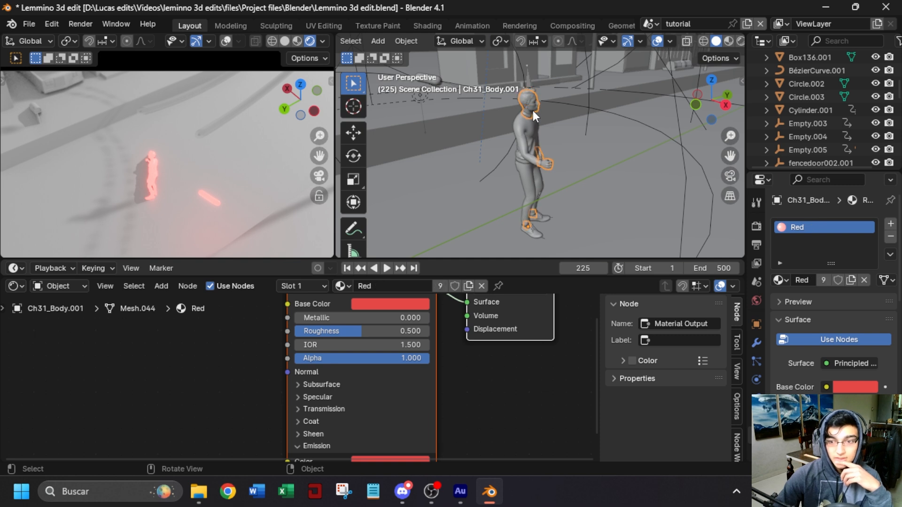
pyautogui.click(783, 280)
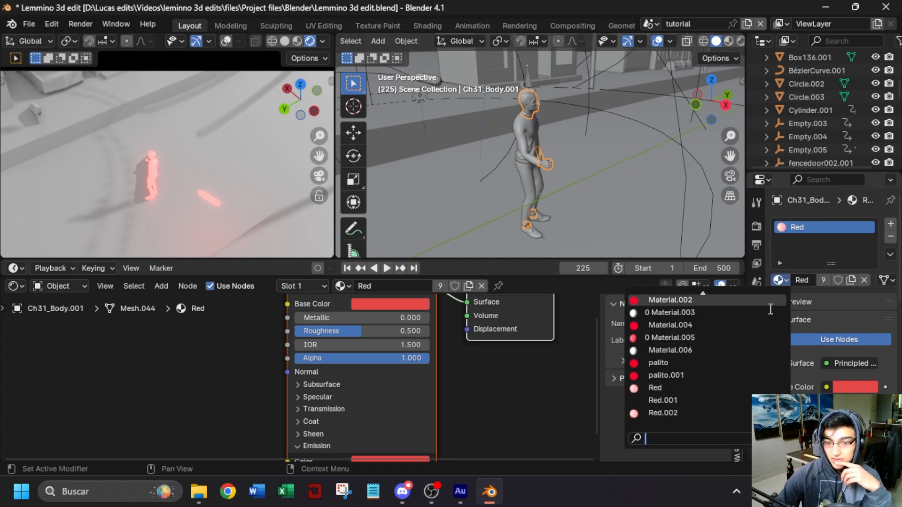
pyautogui.click(693, 412)
pyautogui.click(528, 132)
pyautogui.click(778, 280)
pyautogui.click(681, 413)
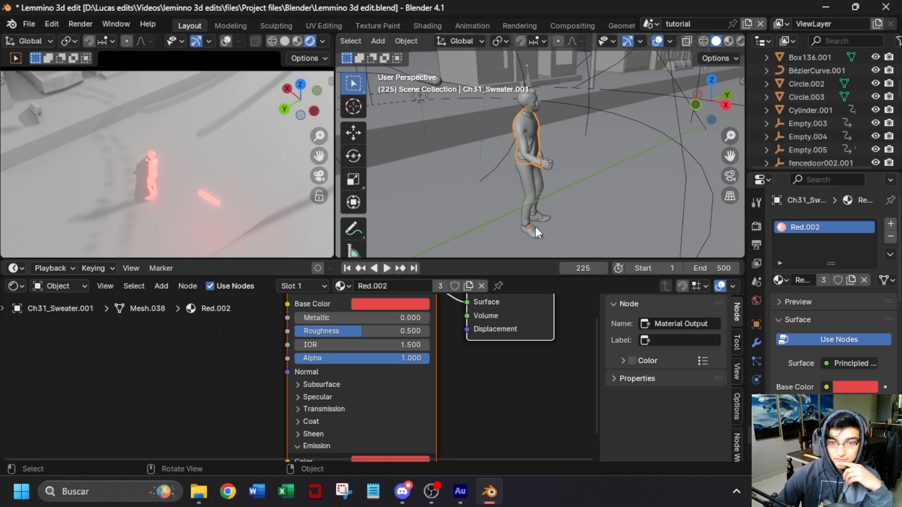
# Assign the Red.002 material to the character's trousers and shoes.
pyautogui.click(533, 207)
pyautogui.click(780, 280)
pyautogui.click(681, 413)
pyautogui.click(531, 232)
pyautogui.click(780, 280)
pyautogui.click(682, 413)
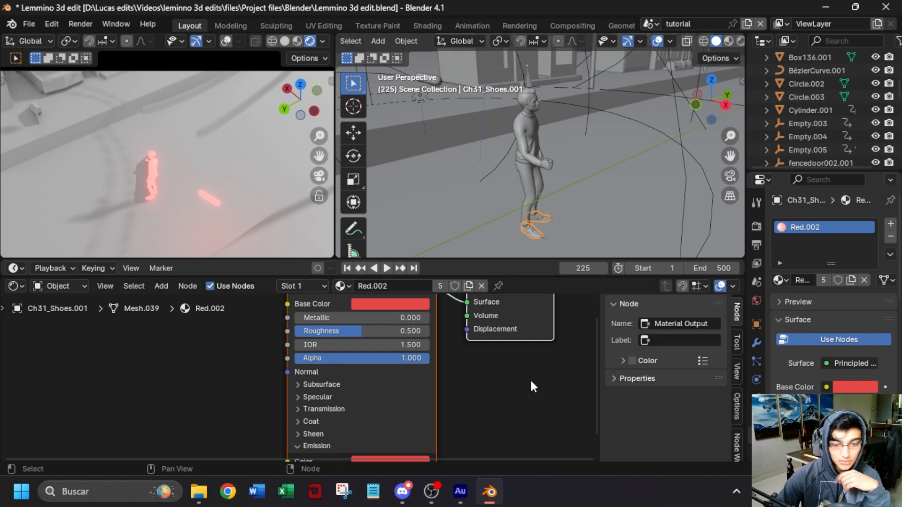
# With the sweater selected, set the Alpha of the character's Red.002 material to 0.000.
pyautogui.hotkey('ctrl', 'z')
pyautogui.hotkey('ctrl', 'z')
pyautogui.hotkey('ctrl', 'z')
pyautogui.hotkey('ctrl', 'z')
pyautogui.moveTo(396, 359); pyautogui.dragTo(293, 357)
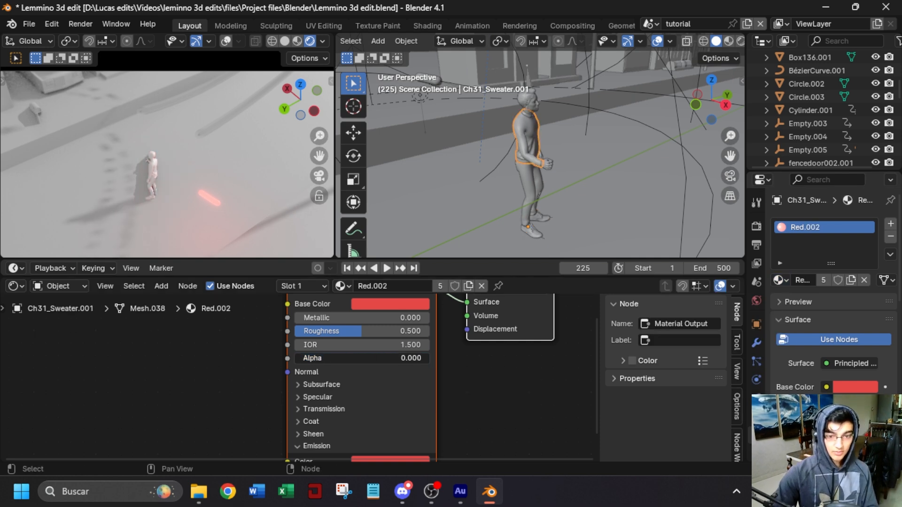
# Set Red.002's Blend Mode to Alpha Blend and Shadow Mode to Alpha Hashed, and keyframe its Alpha at frame 225.
pyautogui.scroll(-10, 831, 329)
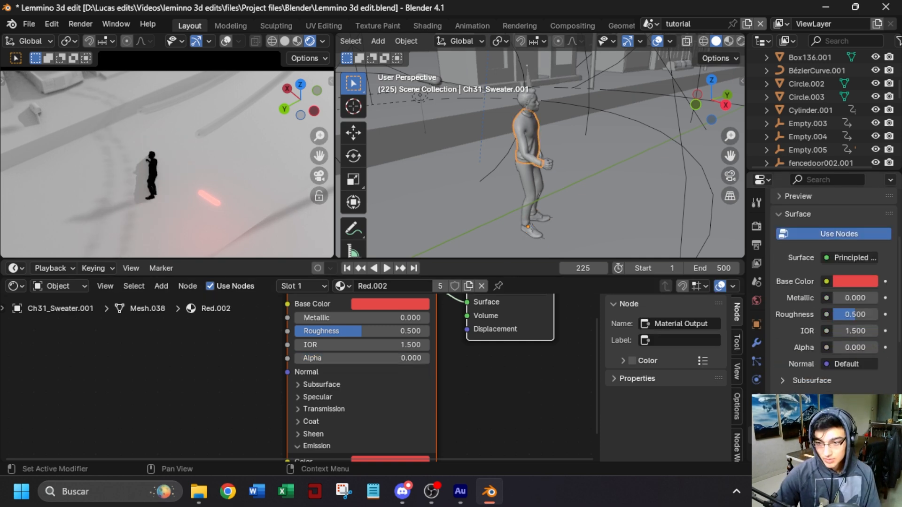
pyautogui.scroll(-3, 857, 320)
pyautogui.click(853, 299)
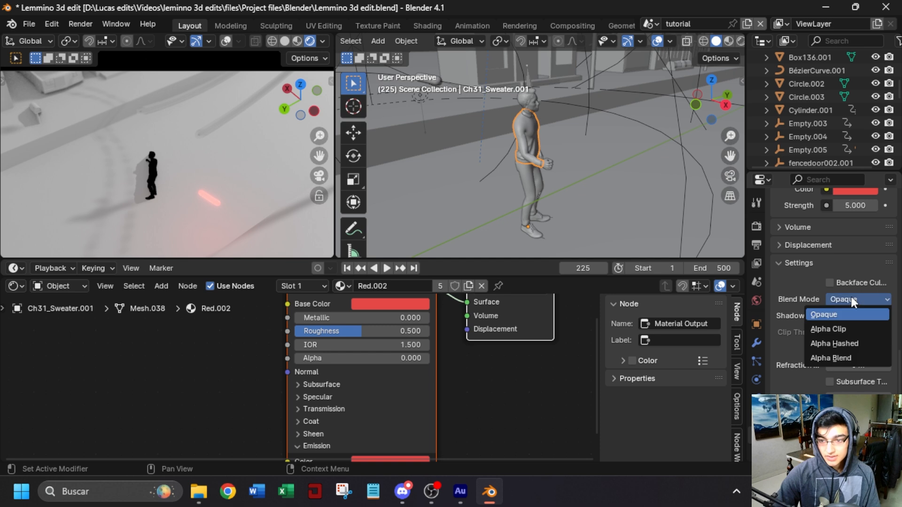
pyautogui.click(853, 357)
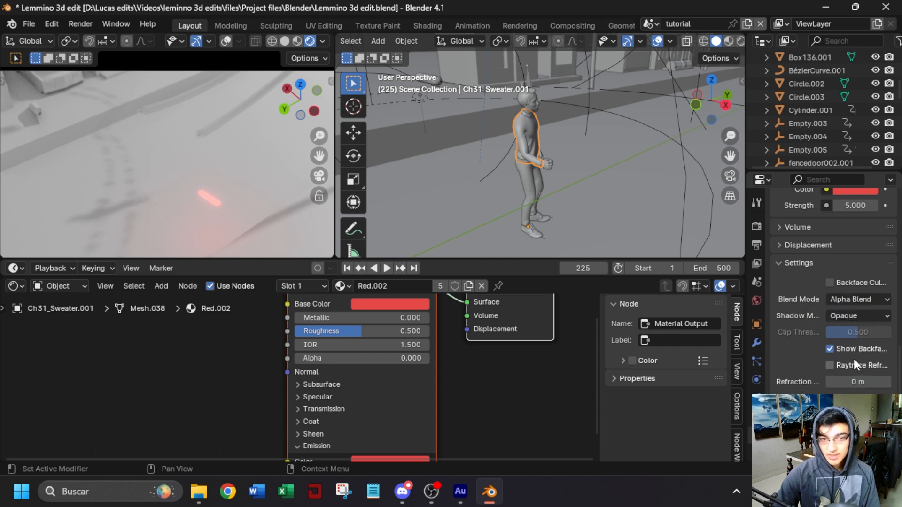
pyautogui.click(863, 316)
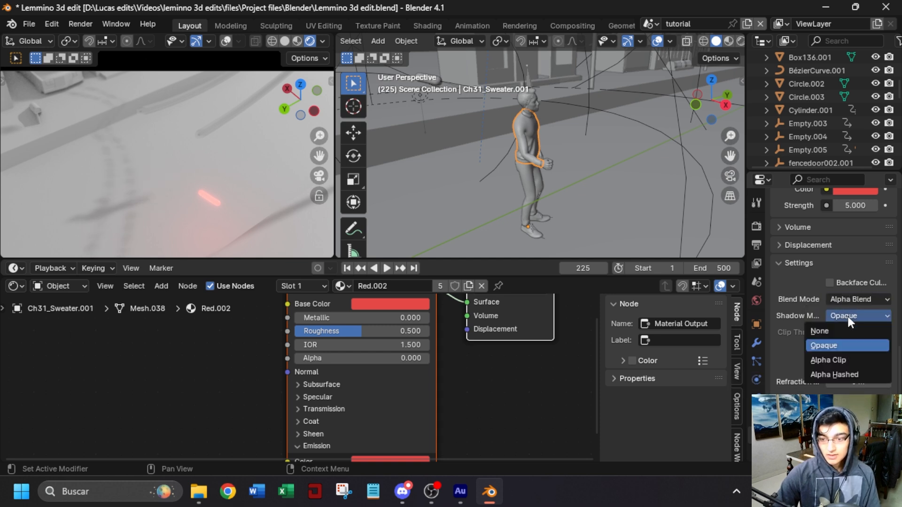
pyautogui.click(840, 374)
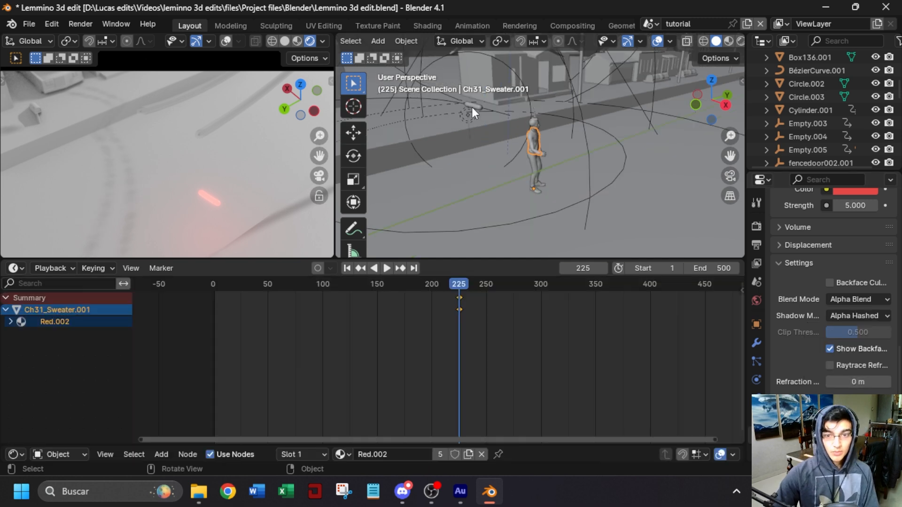
# At frame 252, set the Alpha of the character's Red.002 material to 1.000 and keyframe it.
pyautogui.click(471, 107)
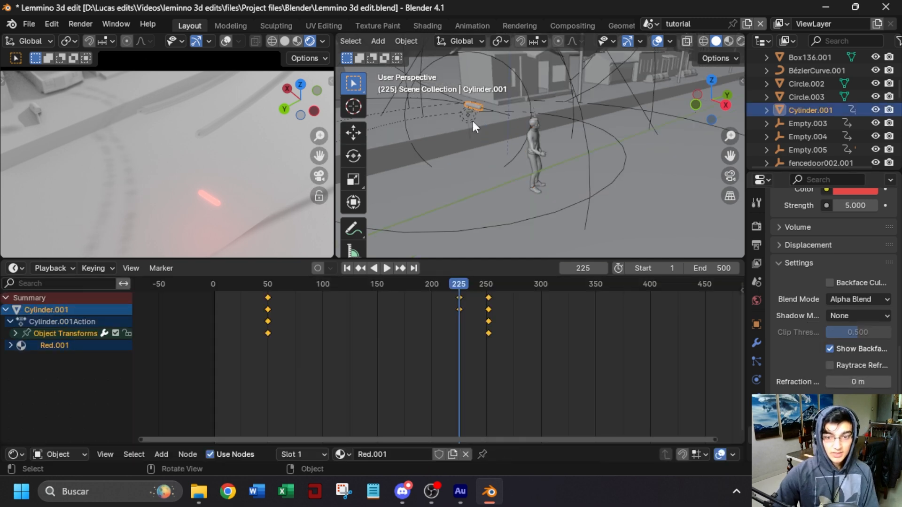
pyautogui.click(400, 268)
pyautogui.click(530, 155)
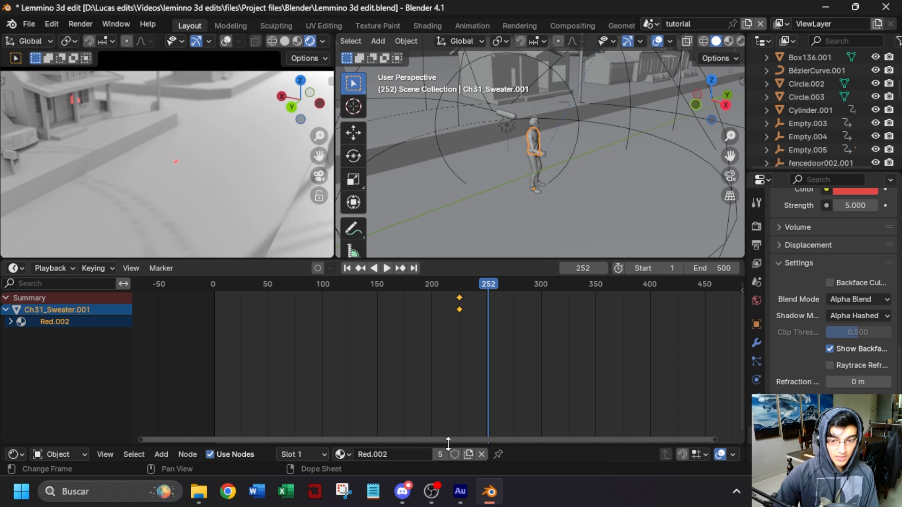
pyautogui.moveTo(449, 444); pyautogui.dragTo(448, 280)
pyautogui.moveTo(318, 358); pyautogui.dragTo(429, 357)
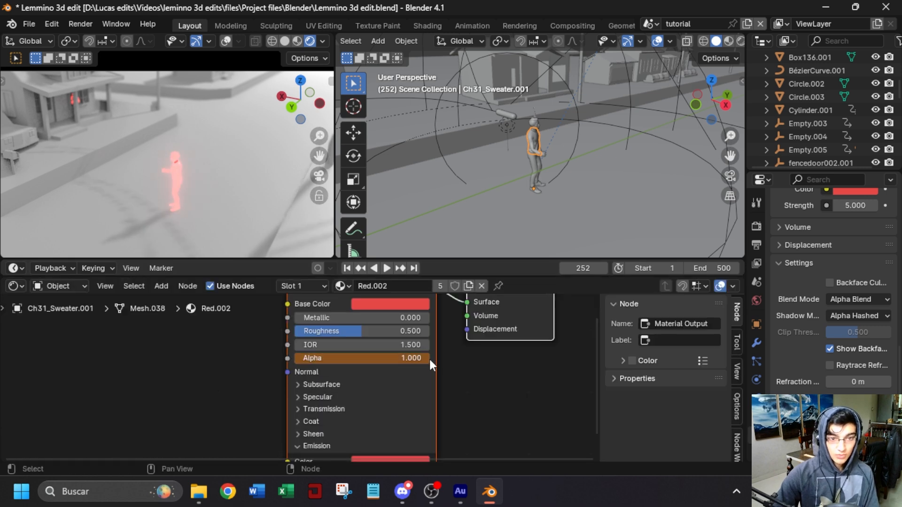
pyautogui.press('i')
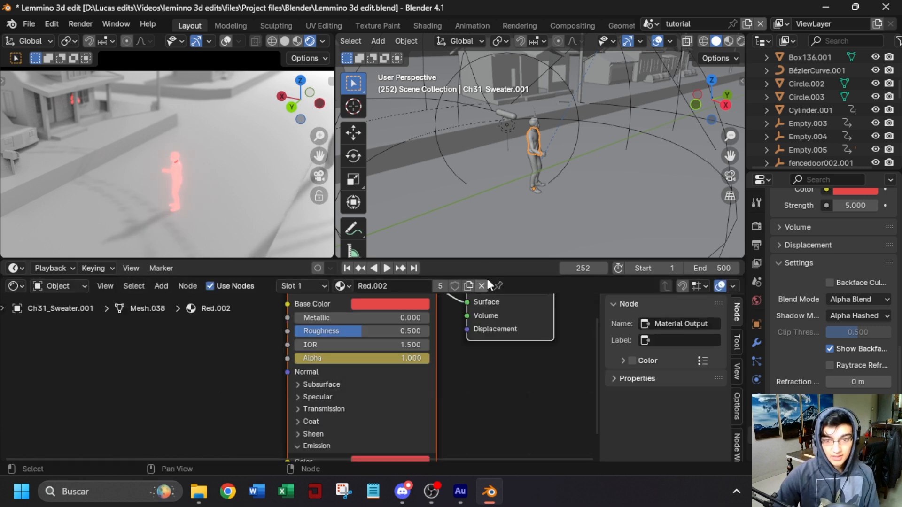
# Play back the red character's fade-in around frames 225 to 252 and review it in the camera view.
pyautogui.click(497, 285)
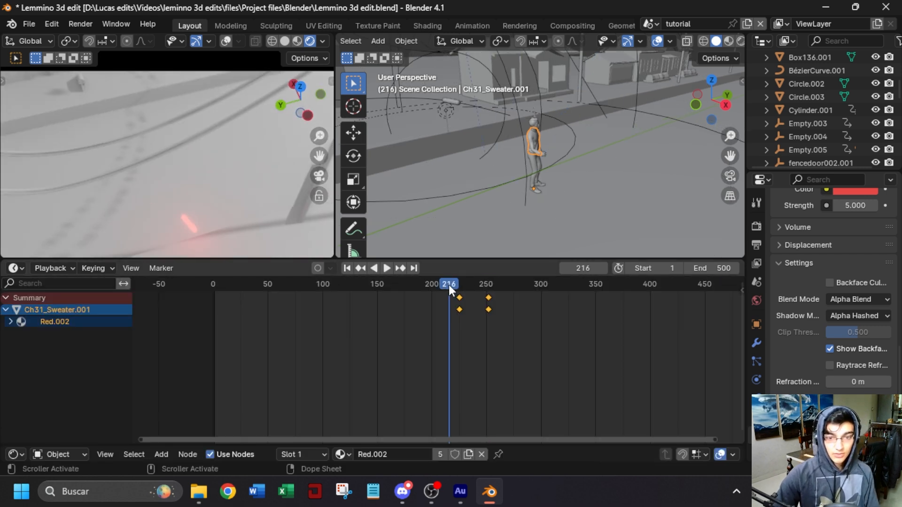
pyautogui.press('space')
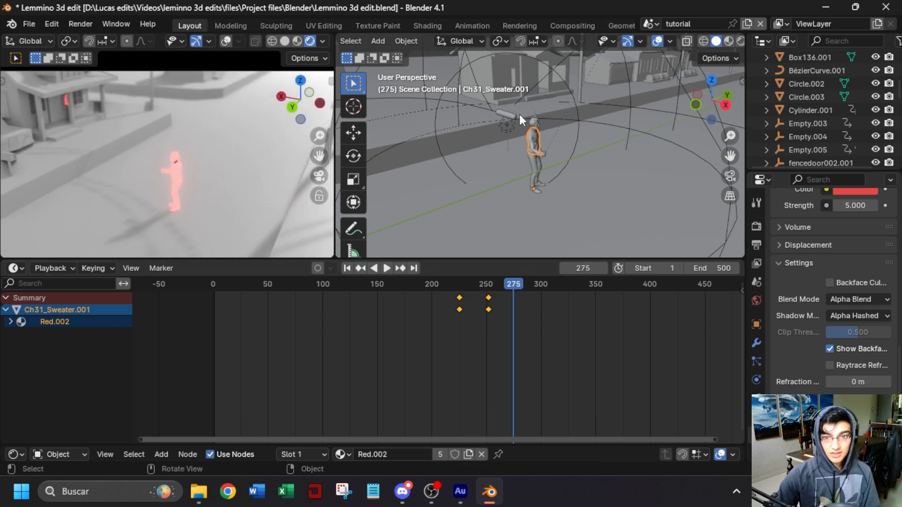
pyautogui.click(452, 284)
pyautogui.moveTo(453, 283); pyautogui.dragTo(465, 282)
pyautogui.press('space')
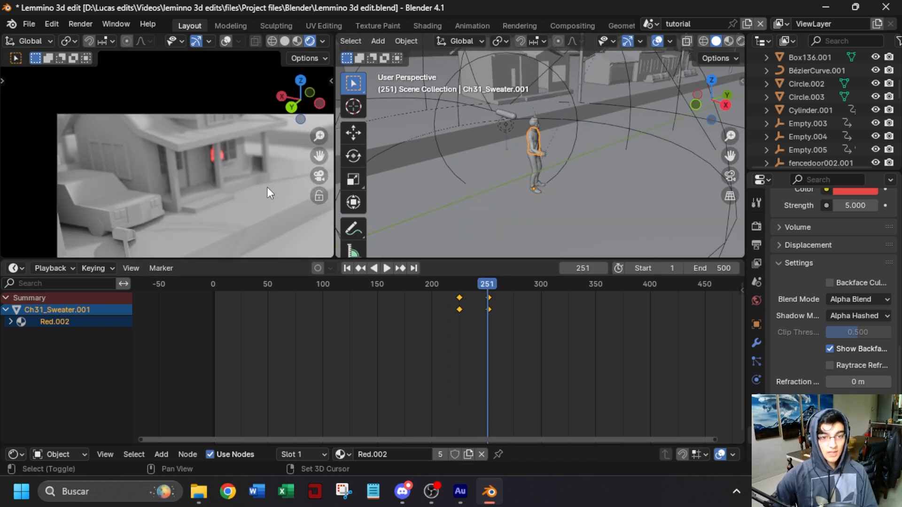
pyautogui.keyDown('shift'); pyautogui.moveTo(267, 187); pyautogui.dragTo(104, 76, button='middle'); pyautogui.keyUp('shift')
pyautogui.scroll(-4, 103, 76)
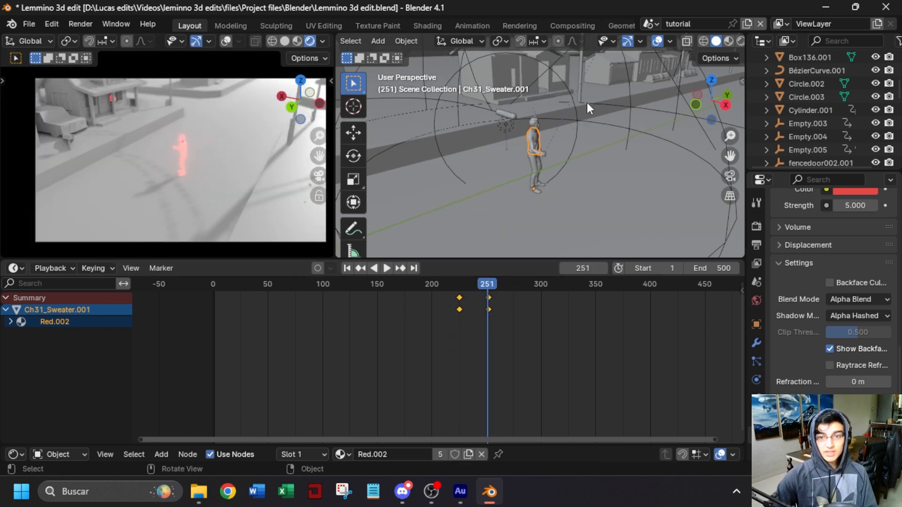
# Assign the Red.002 material to the hair and body of the second character inside the house.
pyautogui.moveTo(590, 116); pyautogui.dragTo(506, 228, button='middle')
pyautogui.scroll(2, 505, 114)
pyautogui.keyDown('shift'); pyautogui.moveTo(506, 115); pyautogui.dragTo(489, 160, button='middle'); pyautogui.keyUp('shift')
pyautogui.click(495, 89)
pyautogui.keyDown('shift'); pyautogui.moveTo(495, 89); pyautogui.dragTo(590, 97, button='middle'); pyautogui.keyUp('shift')
pyautogui.scroll(6, 539, 202)
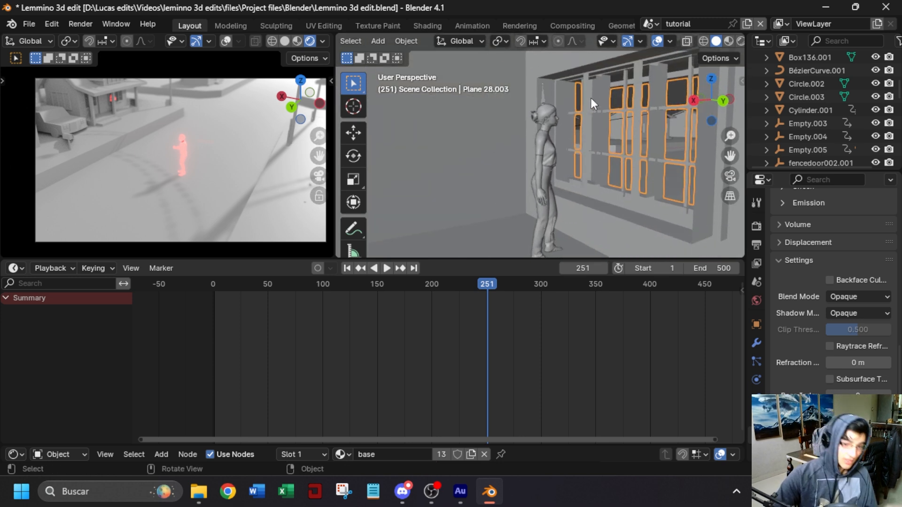
pyautogui.click(549, 112)
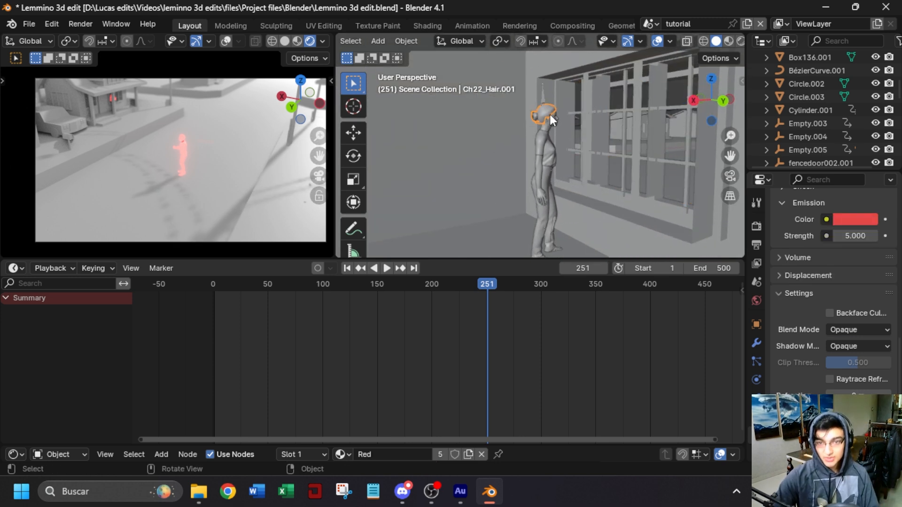
pyautogui.scroll(10, 811, 287)
pyautogui.click(779, 280)
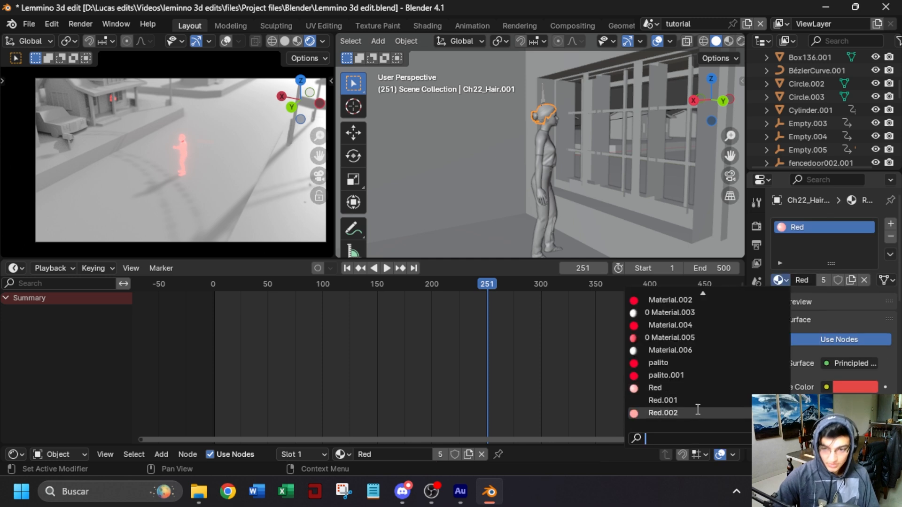
pyautogui.click(663, 414)
pyautogui.click(552, 129)
pyautogui.click(779, 280)
pyautogui.click(663, 413)
# Assign the Red.002 material to the second character's shirt, trousers and sneakers, and check each part of the character.
pyautogui.click(548, 148)
pyautogui.click(781, 281)
pyautogui.click(663, 413)
pyautogui.click(543, 236)
pyautogui.click(781, 280)
pyautogui.click(663, 413)
pyautogui.click(548, 239)
pyautogui.click(548, 240)
pyautogui.click(781, 280)
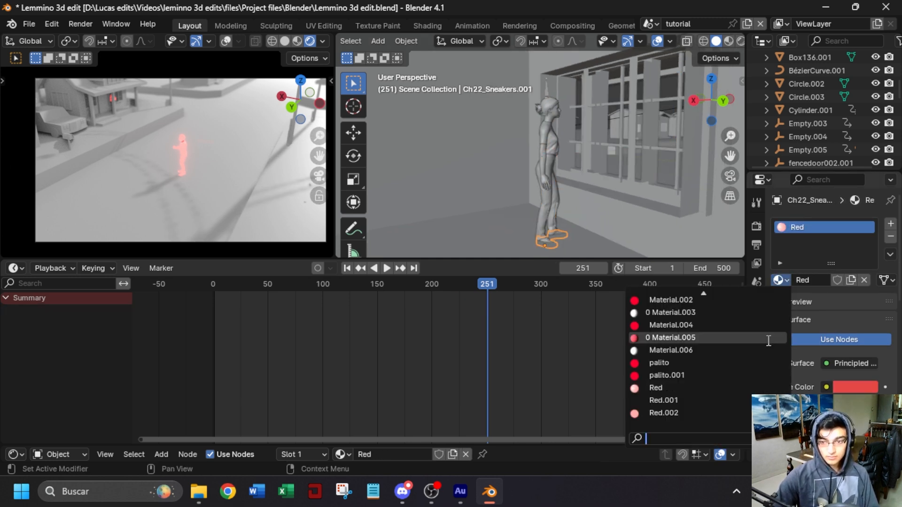
pyautogui.click(663, 413)
pyautogui.click(544, 204)
pyautogui.click(549, 146)
pyautogui.click(556, 111)
pyautogui.click(555, 118)
# Scrub ahead to where the camera shows the parked car and set the current frame to 390.
pyautogui.moveTo(621, 141); pyautogui.dragTo(570, 173, button='middle')
pyautogui.scroll(-2, 517, 180)
pyautogui.scroll(-2, 580, 184)
pyautogui.keyDown('shift'); pyautogui.moveTo(627, 194); pyautogui.dragTo(599, 187, button='middle'); pyautogui.keyUp('shift')
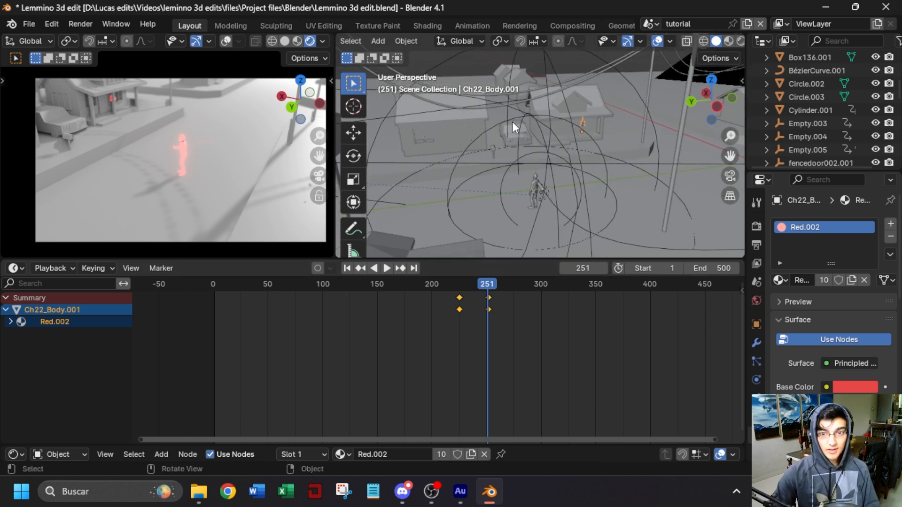
pyautogui.click(519, 363)
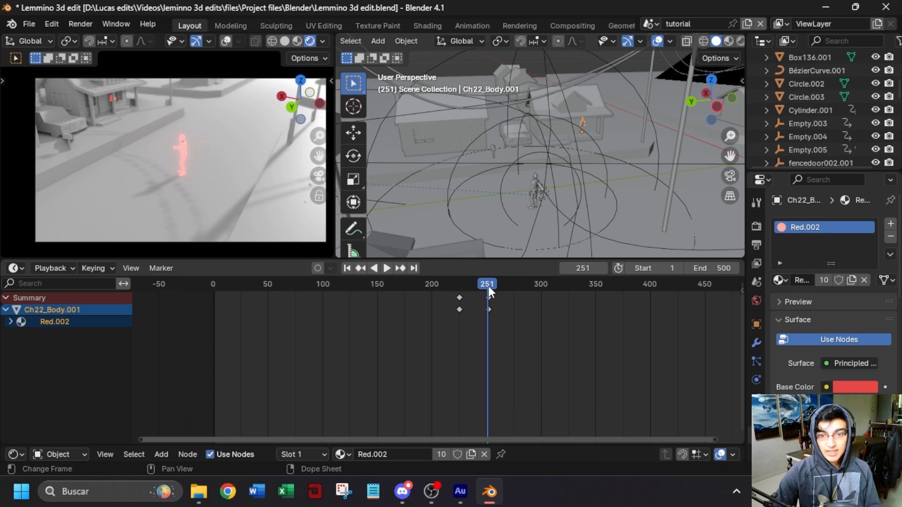
pyautogui.moveTo(488, 287); pyautogui.dragTo(637, 296)
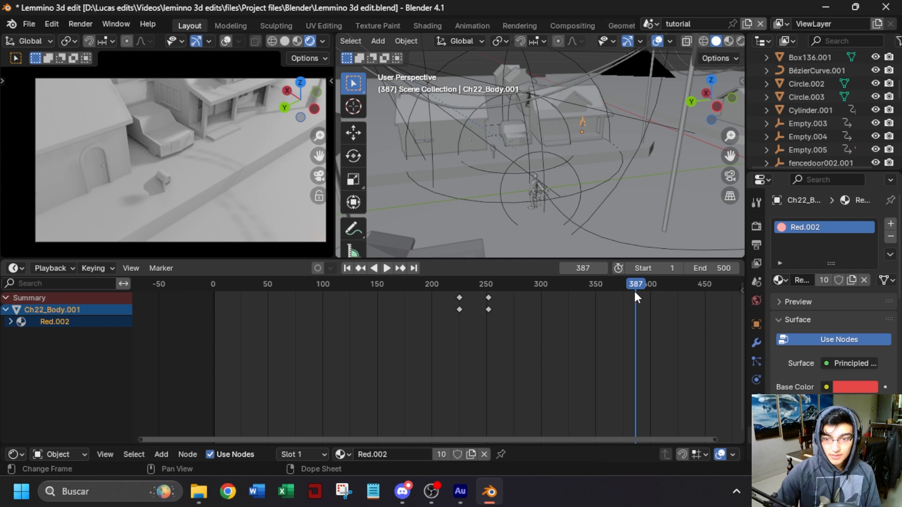
pyautogui.click(583, 268)
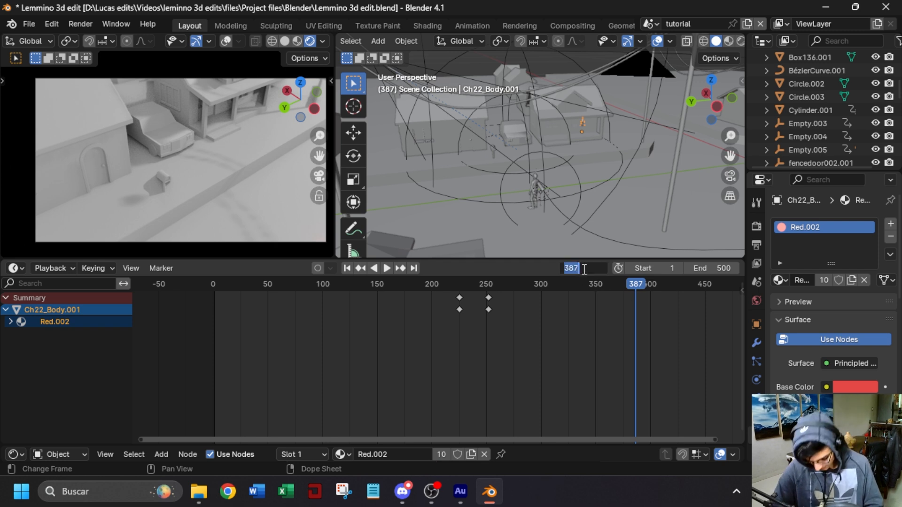
pyautogui.write('390')
pyautogui.press('Return')
# Select the parked car between the houses and make a separate copy of its base material.
pyautogui.click(523, 144)
pyautogui.scroll(4, 524, 149)
pyautogui.keyDown('shift'); pyautogui.moveTo(524, 150); pyautogui.dragTo(501, 165, button='middle'); pyautogui.keyUp('shift')
pyautogui.scroll(2, 601, 215)
pyautogui.moveTo(488, 444); pyautogui.dragTo(473, 287)
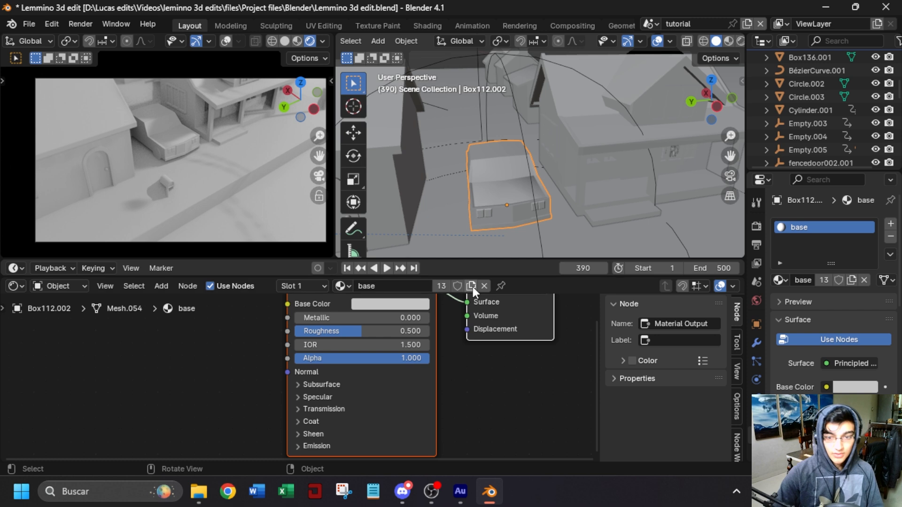
pyautogui.click(472, 286)
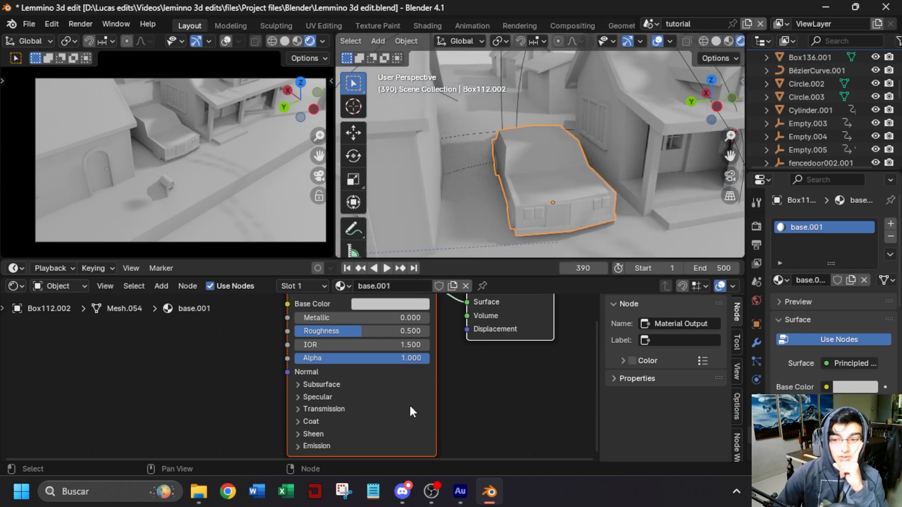
# Keyframe the light grey Base Color of the car's base.001 material at frame 390.
pyautogui.scroll(1, 371, 353)
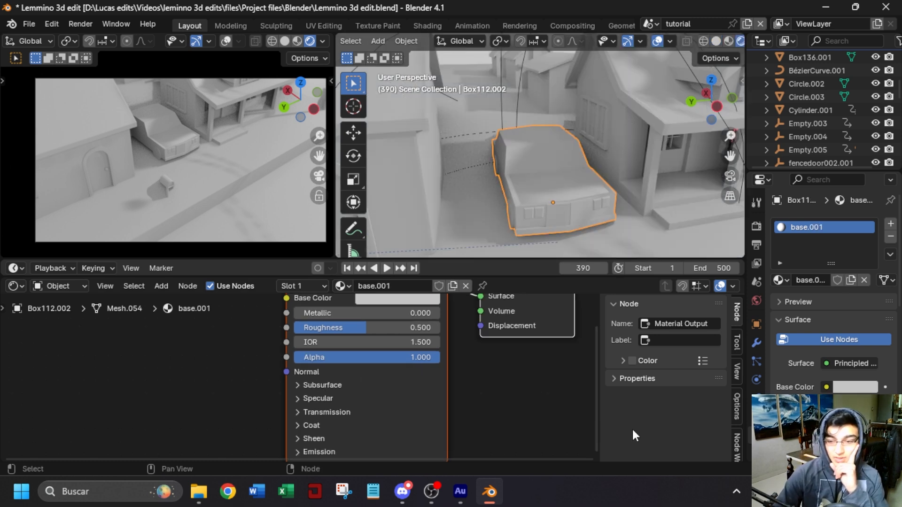
pyautogui.scroll(-1, 857, 362)
pyautogui.press('i')
pyautogui.moveTo(651, 277); pyautogui.dragTo(650, 447)
# At frame 450, set the car's Base Color to red with Hue 0.002 and Saturation 0.862, and keyframe it.
pyautogui.press('space')
pyautogui.moveTo(681, 281); pyautogui.dragTo(706, 289)
pyautogui.click(855, 361)
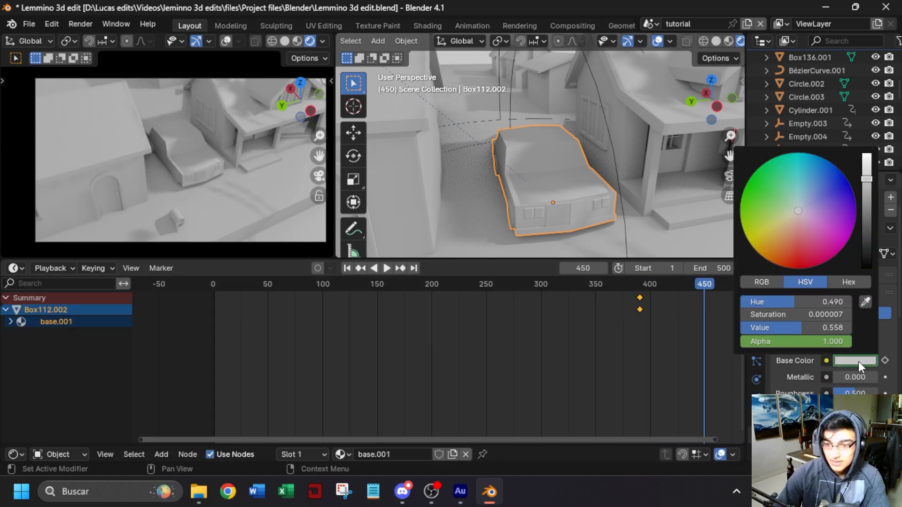
pyautogui.moveTo(796, 218); pyautogui.dragTo(798, 246)
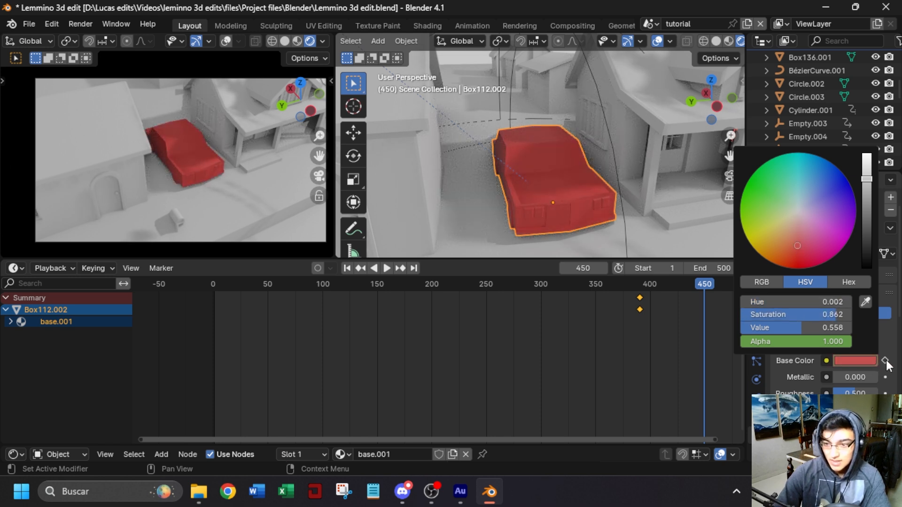
# Check the car's colour change between the keyframes at 390 and 450 in both viewports.
pyautogui.moveTo(639, 285); pyautogui.dragTo(700, 287)
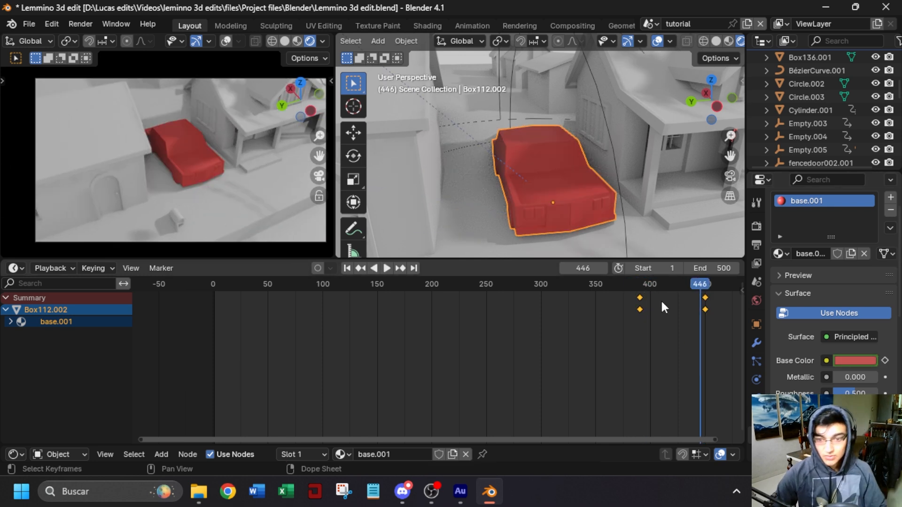
pyautogui.press('Down')
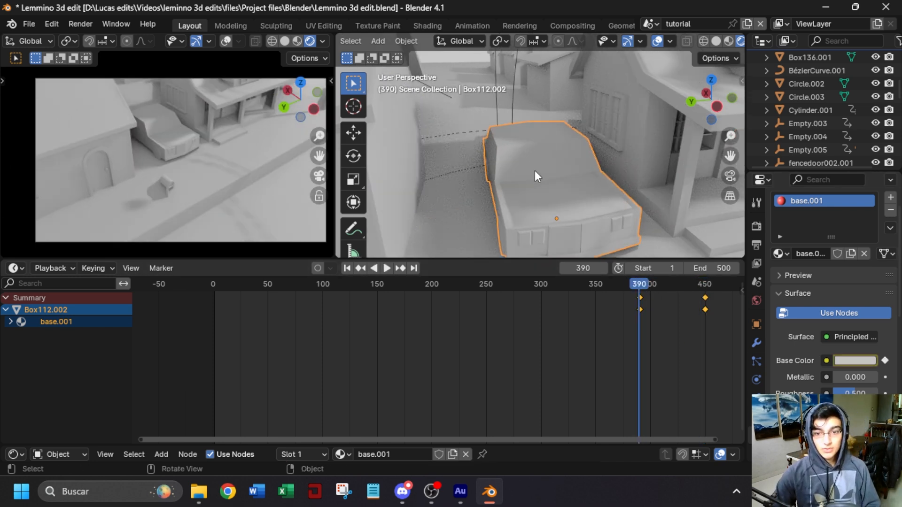
pyautogui.scroll(-5, 571, 183)
pyautogui.moveTo(580, 185); pyautogui.dragTo(552, 195, button='middle')
pyautogui.scroll(5, 437, 170)
pyautogui.keyDown('shift'); pyautogui.moveTo(437, 170); pyautogui.dragTo(585, 139, button='middle'); pyautogui.keyUp('shift')
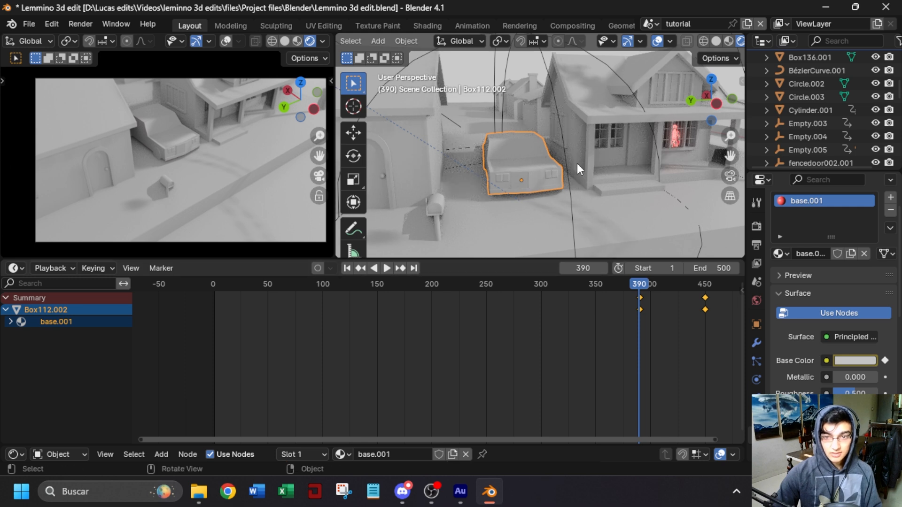
pyautogui.scroll(2, 537, 169)
pyautogui.press('Up')
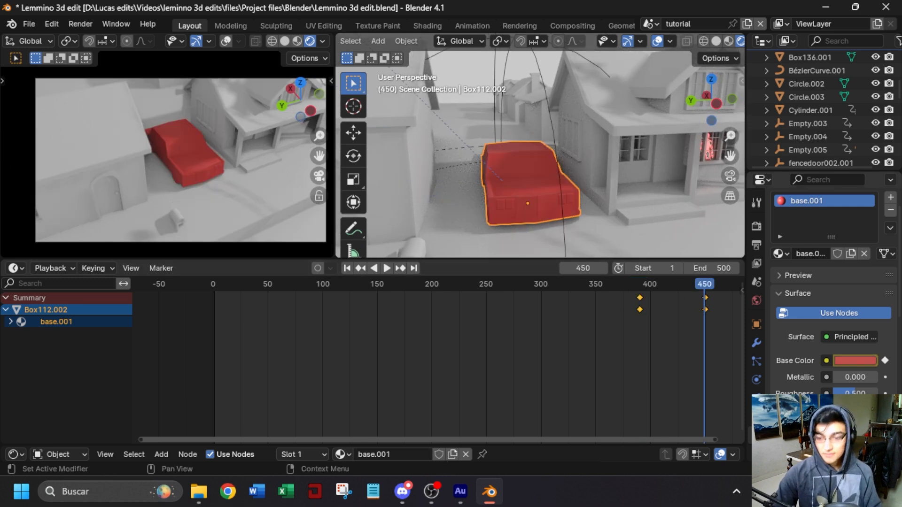
# Try to make the car glow red through the emission settings of its base.001 material at frame 450.
pyautogui.scroll(-8, 834, 282)
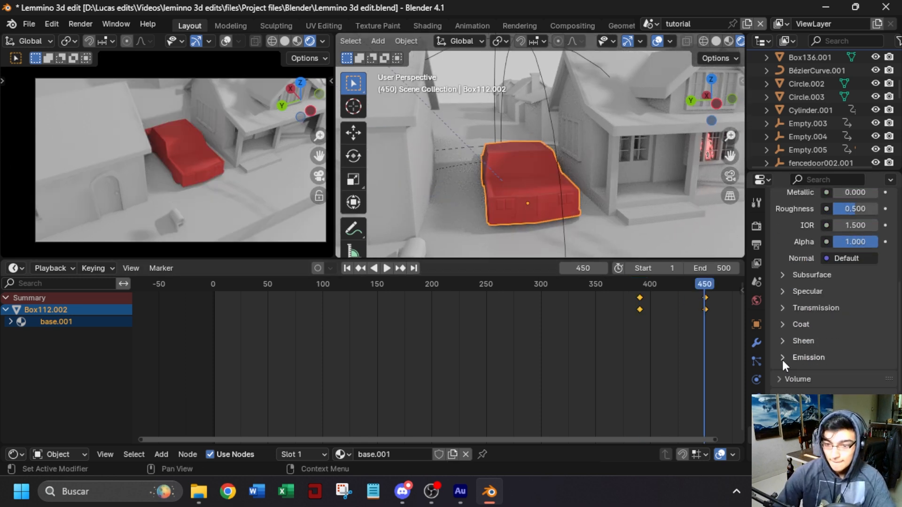
pyautogui.click(783, 358)
pyautogui.click(860, 375)
pyautogui.scroll(3, 893, 353)
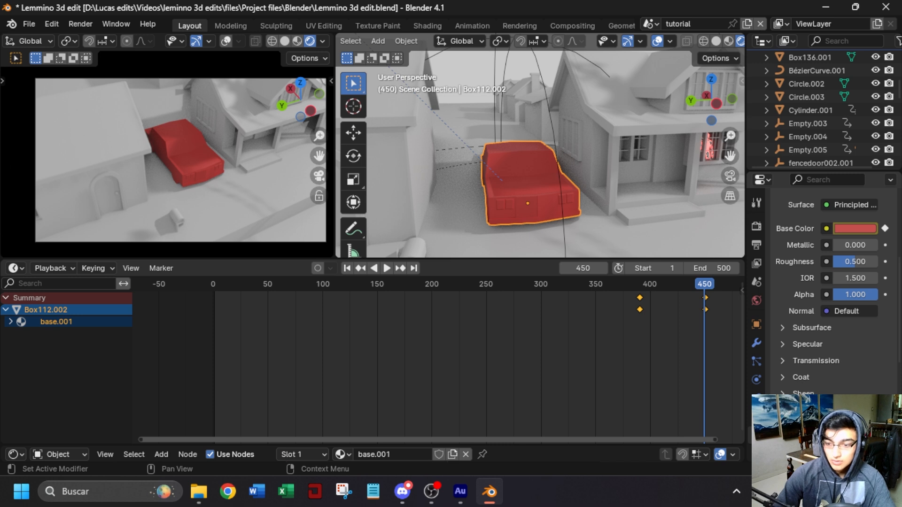
pyautogui.click(855, 228)
pyautogui.click(874, 378)
pyautogui.press('Escape')
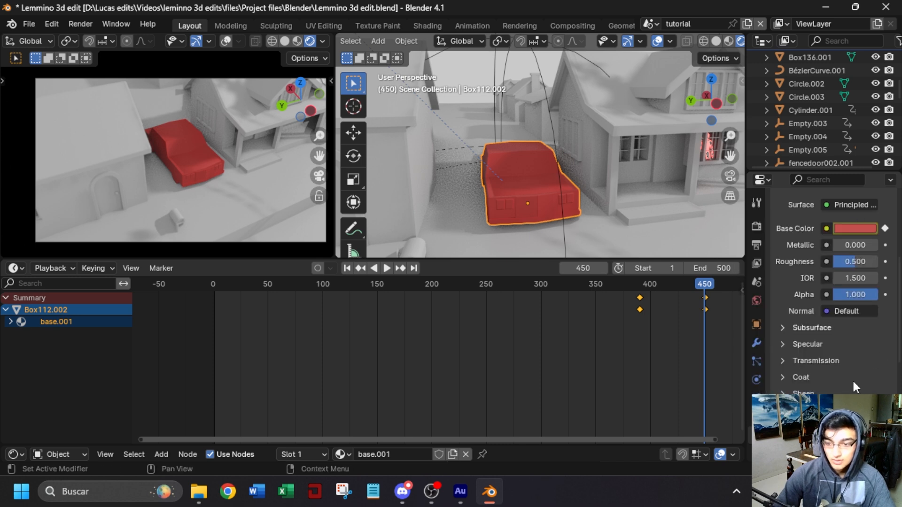
pyautogui.moveTo(855, 443); pyautogui.dragTo(888, 443)
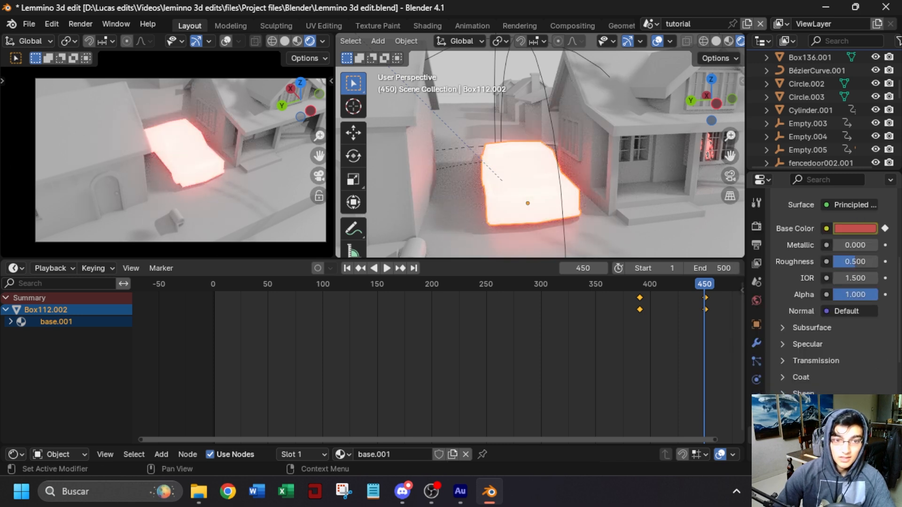
pyautogui.scroll(3, 202, 151)
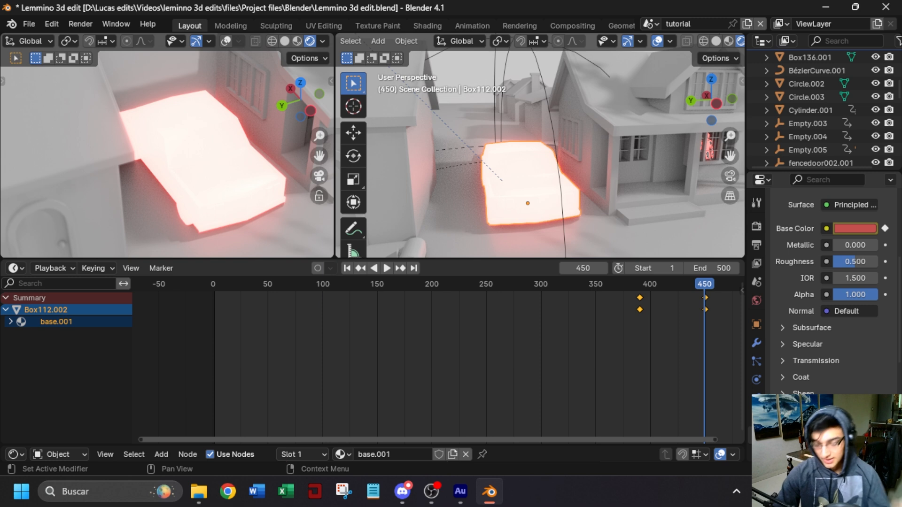
pyautogui.press('Return')
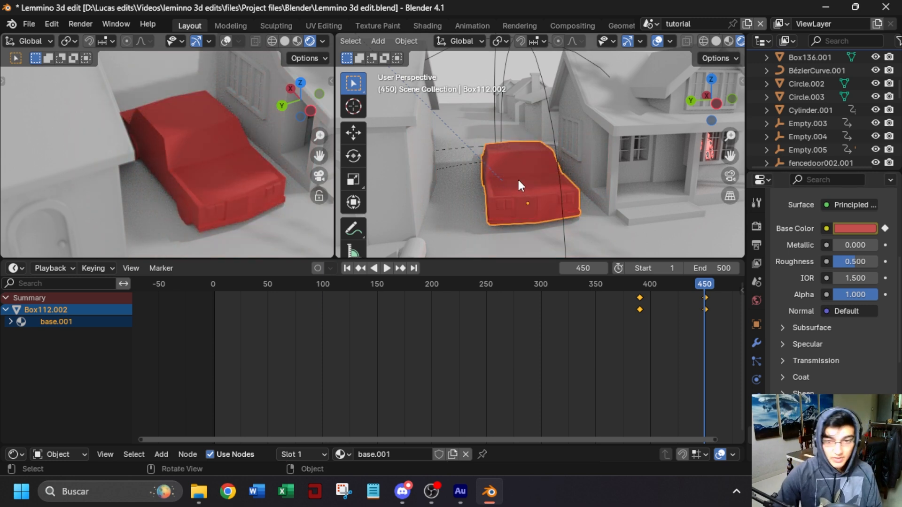
# Snap the 3D cursor to the car and add a point light there with a power of 200 mW.
pyautogui.hotkey('shift', 's')
pyautogui.click(522, 257)
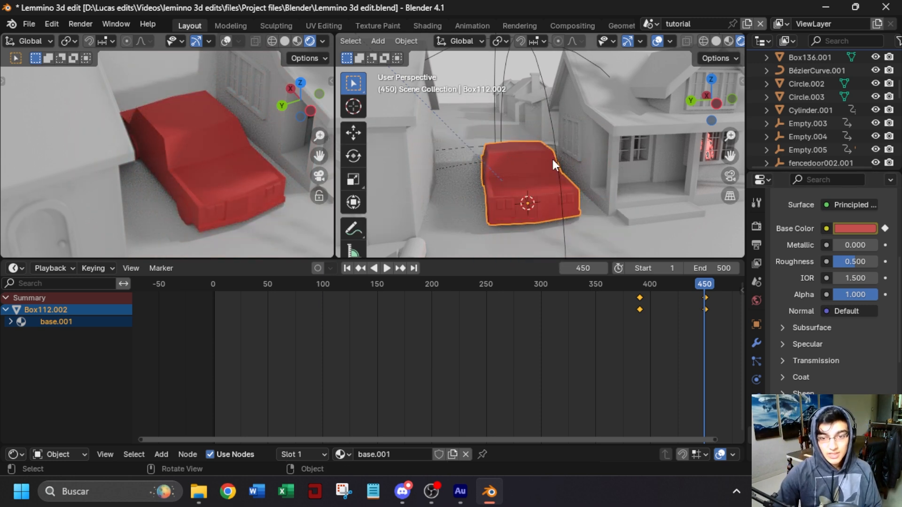
pyautogui.hotkey('shift', 'a')
pyautogui.moveTo(526, 225)
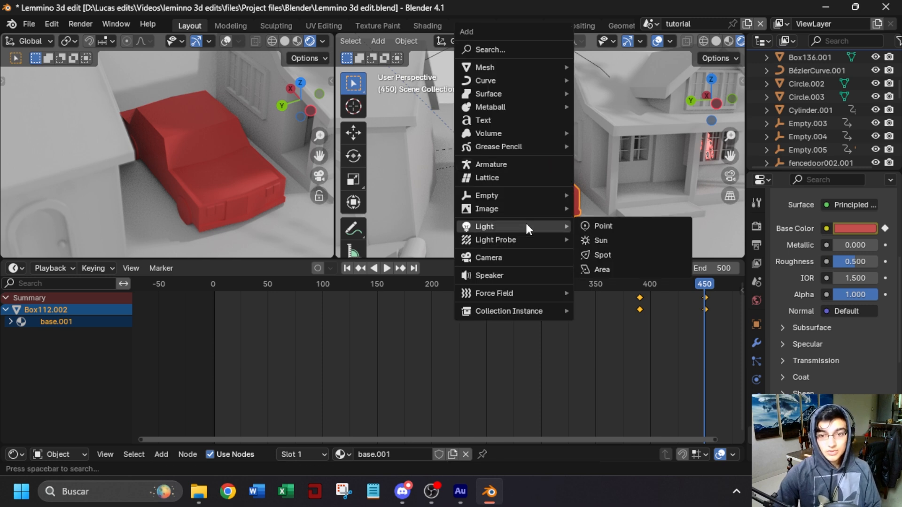
pyautogui.click(599, 227)
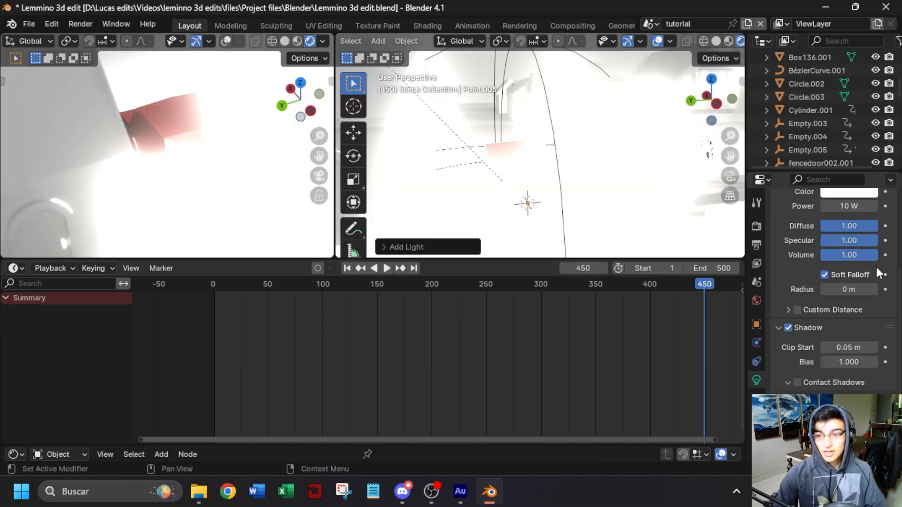
pyautogui.moveTo(848, 206); pyautogui.dragTo(813, 207)
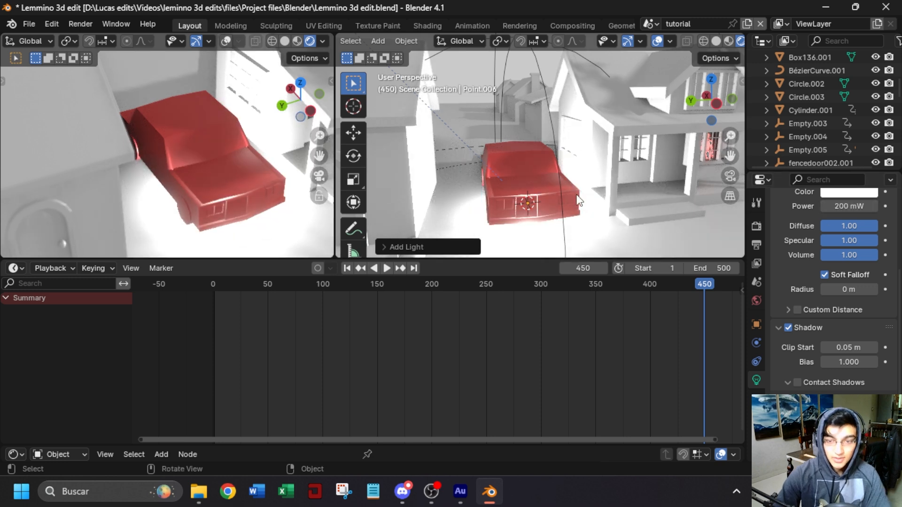
# Raise the point light along Z to just above the car and reduce its power to about 30 mW.
pyautogui.press('g')
pyautogui.press('z')
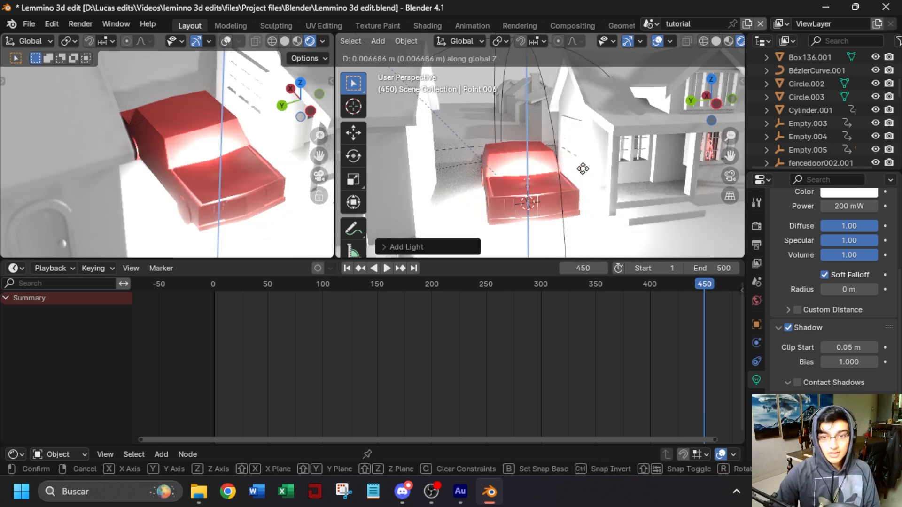
pyautogui.click(581, 129)
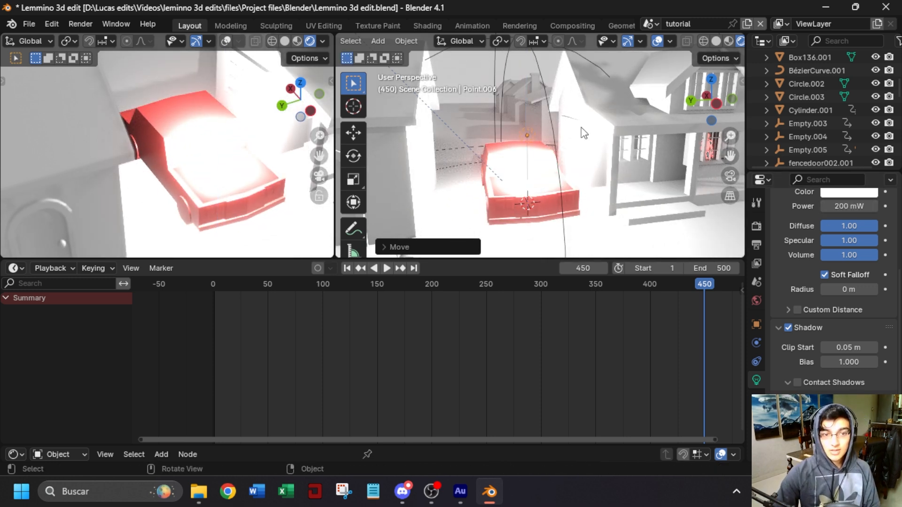
pyautogui.scroll(1, 827, 244)
pyautogui.moveTo(849, 232)
pyautogui.mouseDown()
pyautogui.moveTo(827, 233)
pyautogui.moveTo(849, 232)
pyautogui.mouseUp()
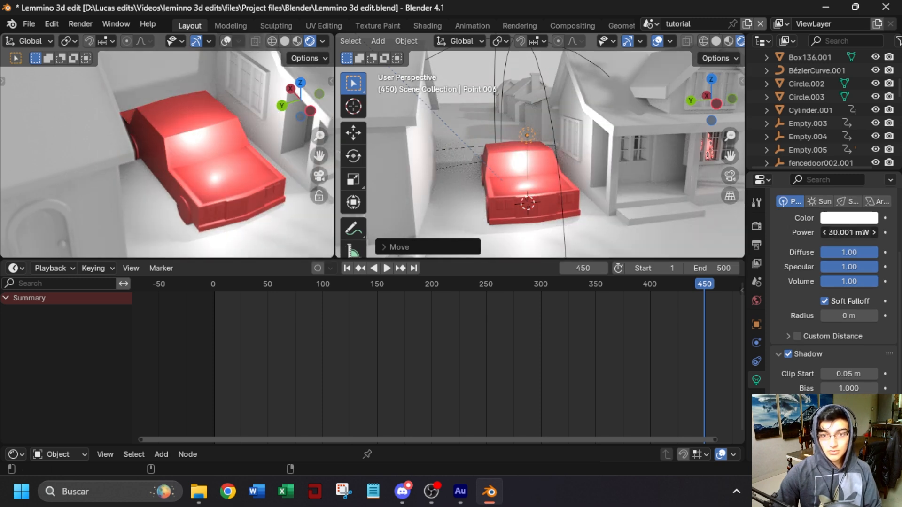
pyautogui.scroll(1, 828, 246)
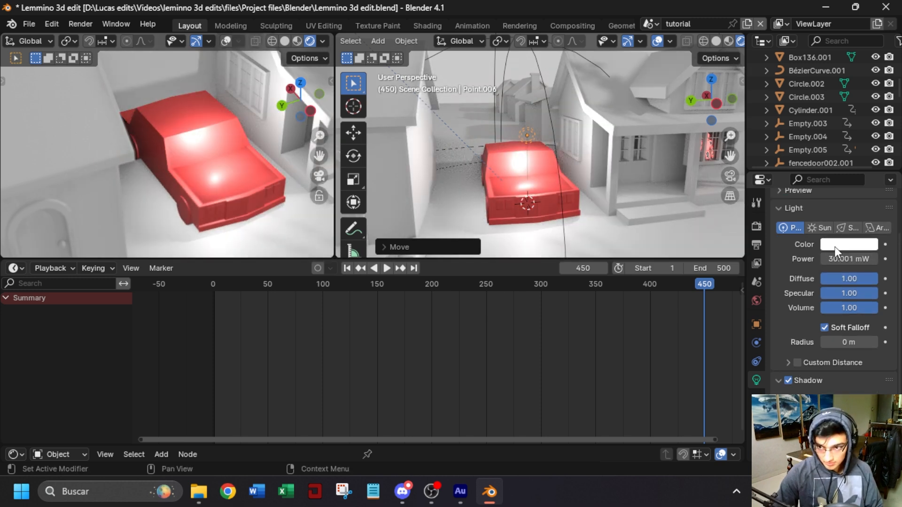
# Colour the point light above the car red with a saturation of 0.844 and set its radius to about 0.027 m.
pyautogui.click(838, 243)
pyautogui.click(798, 140)
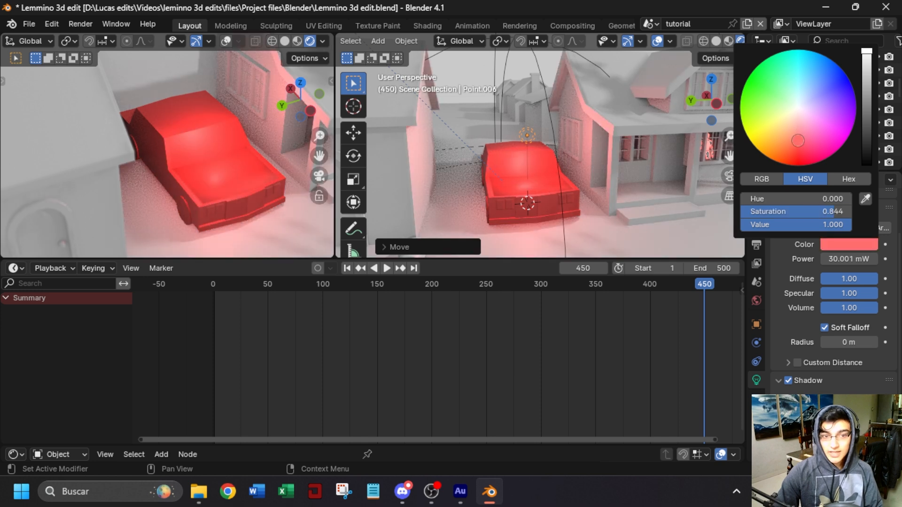
pyautogui.moveTo(848, 343)
pyautogui.mouseDown()
pyautogui.moveTo(859, 342)
pyautogui.moveTo(844, 342)
pyautogui.mouseUp()
pyautogui.scroll(-3, 167, 154)
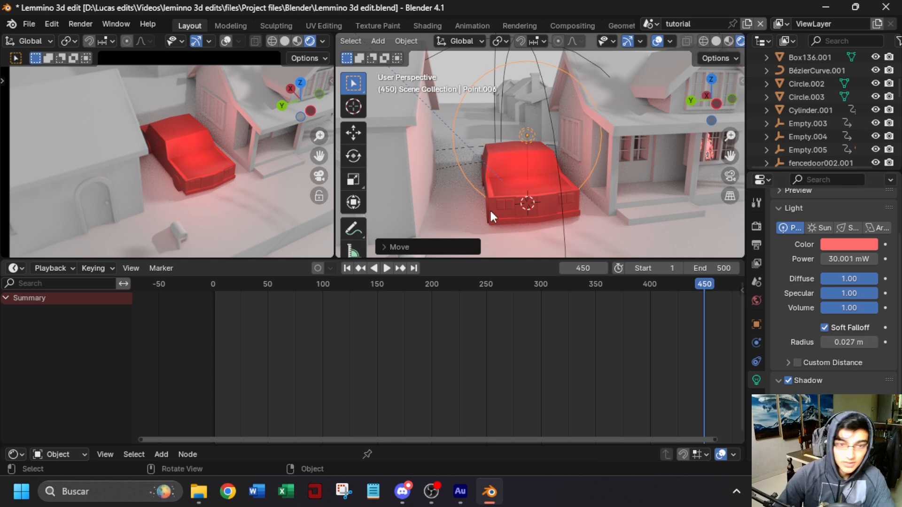
# Use the car's keyframes to reach frame 450 and keyframe the point light's power of about 30 mW there.
pyautogui.click(553, 201)
pyautogui.press('Down')
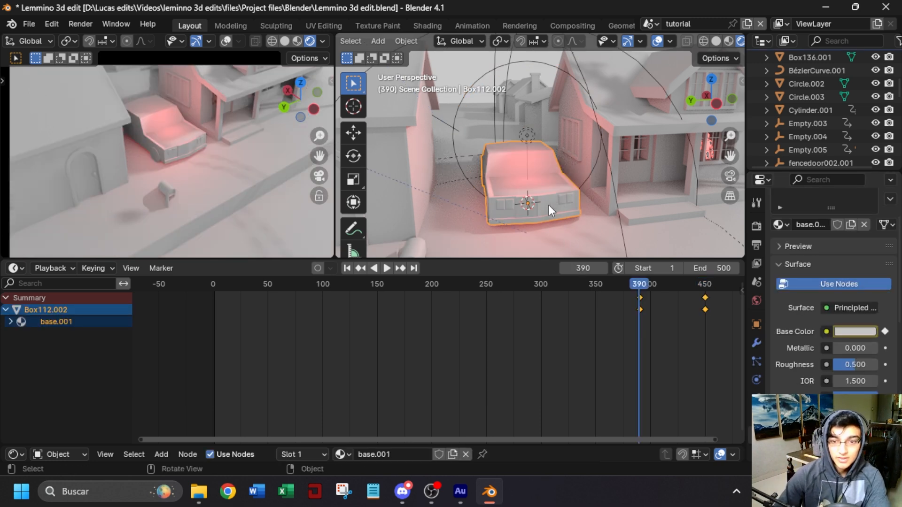
pyautogui.click(534, 131)
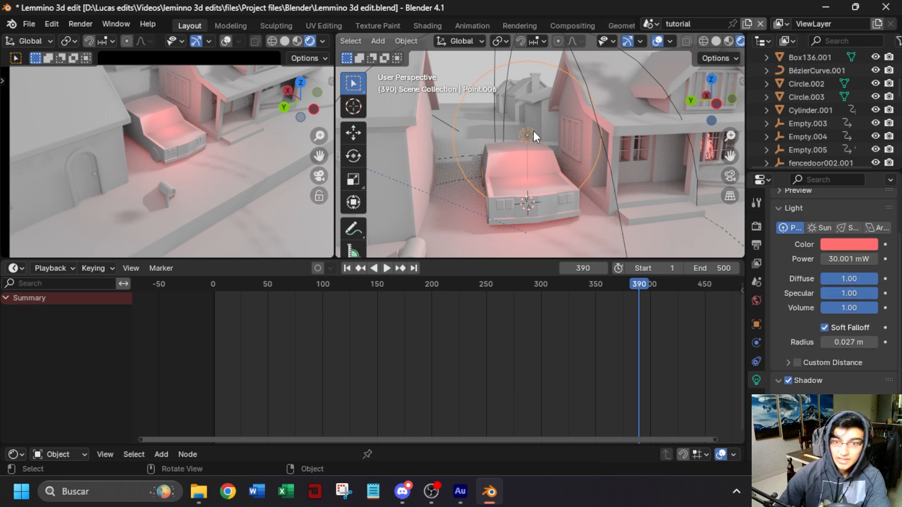
pyautogui.click(500, 216)
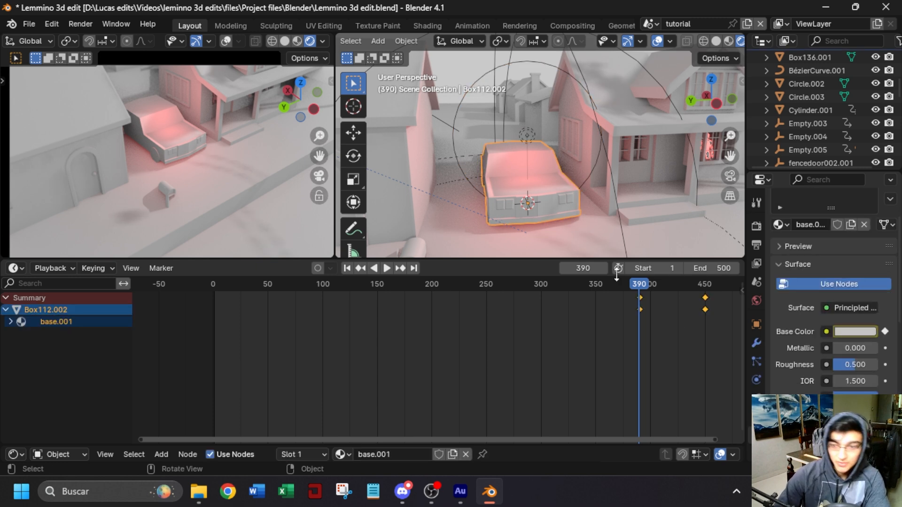
pyautogui.click(395, 268)
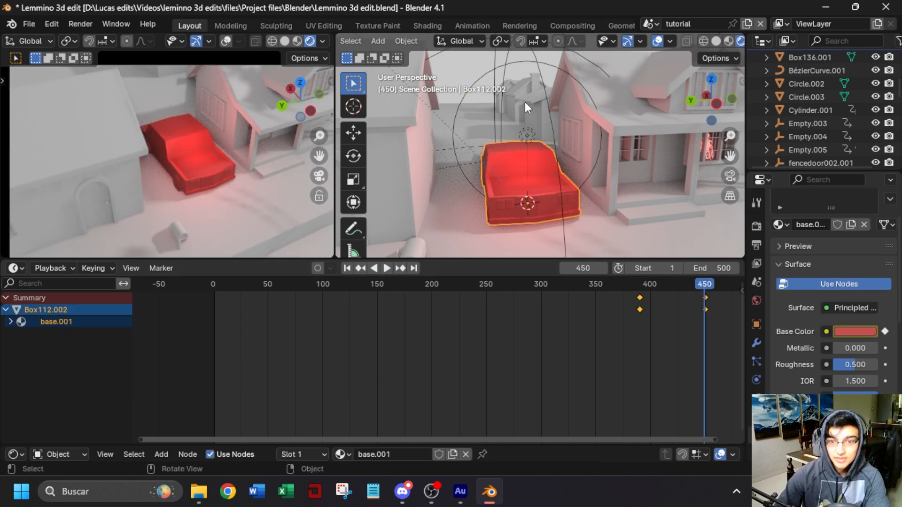
pyautogui.click(528, 133)
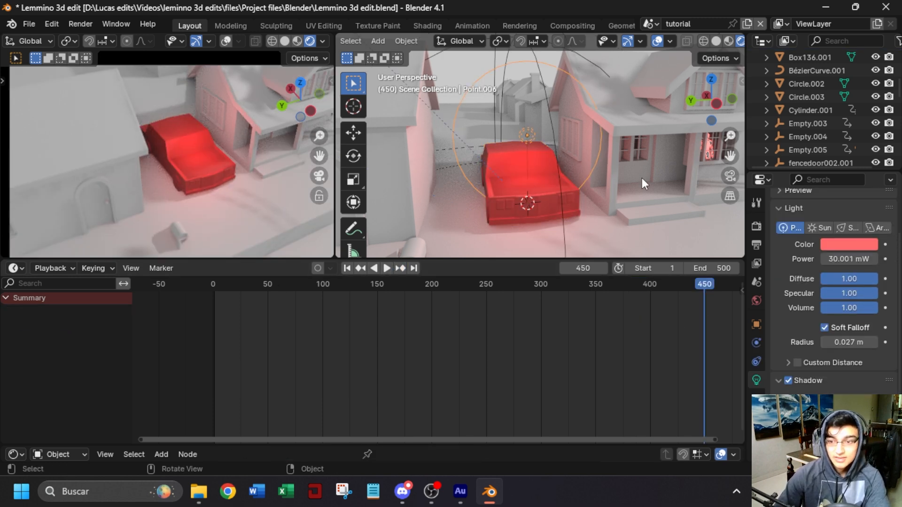
pyautogui.click(886, 259)
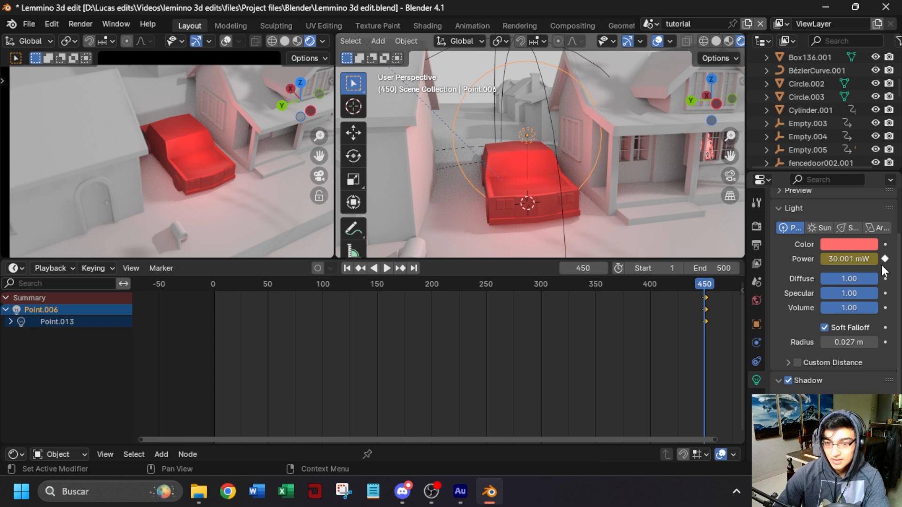
# Go back to the car's keyframe at frame 390 and keyframe the point light's power at 0 W.
pyautogui.click(496, 216)
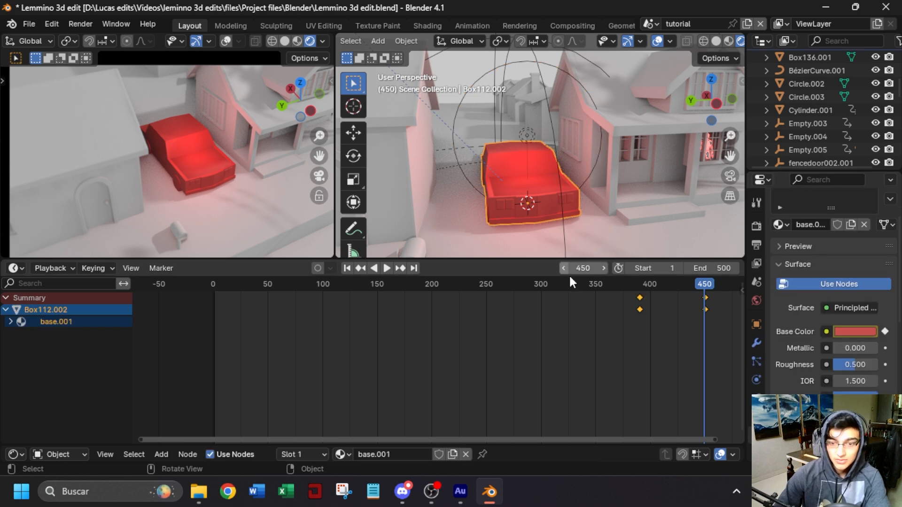
pyautogui.click(363, 270)
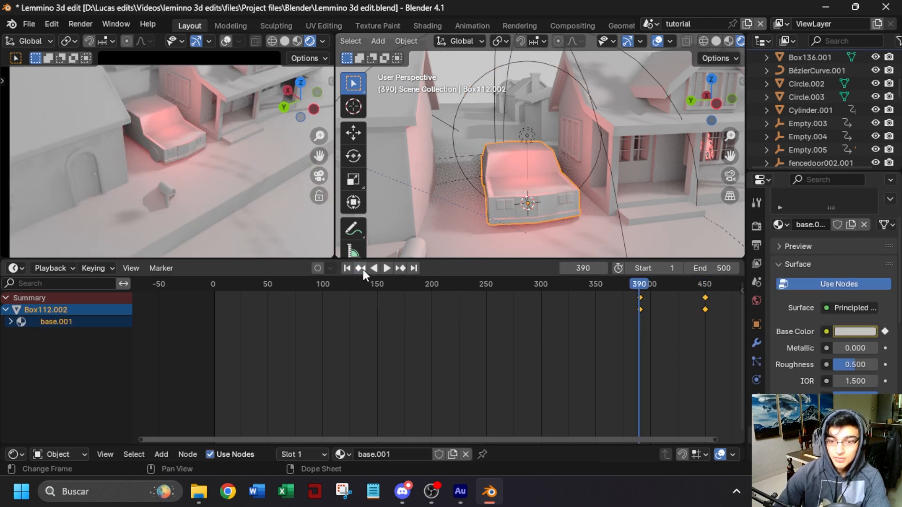
pyautogui.click(530, 129)
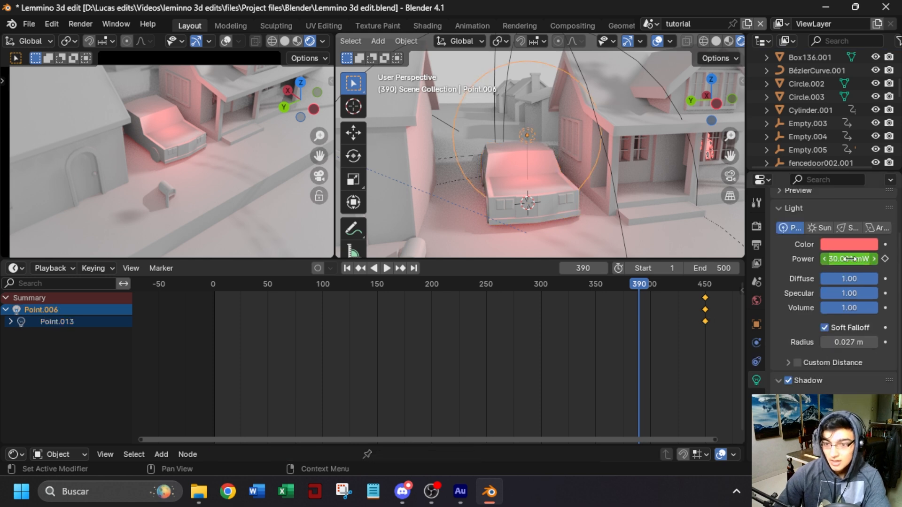
pyautogui.write('0')
pyautogui.press('Return')
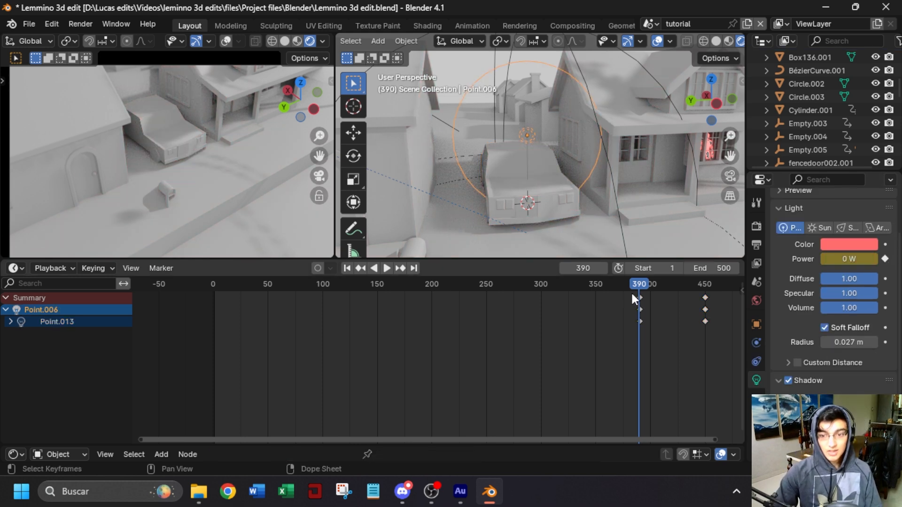
# Play the animation from frame 390 and again from the start to check the car and its light fading in.
pyautogui.press('space')
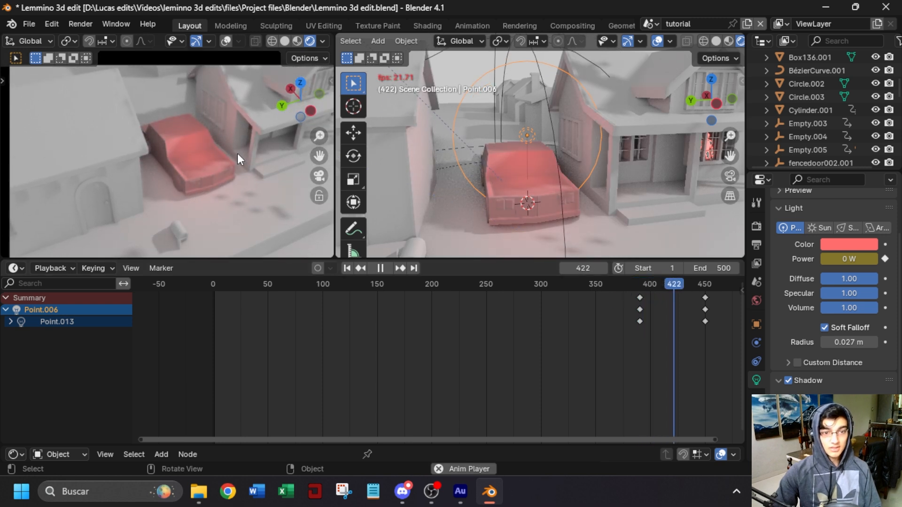
pyautogui.press('space')
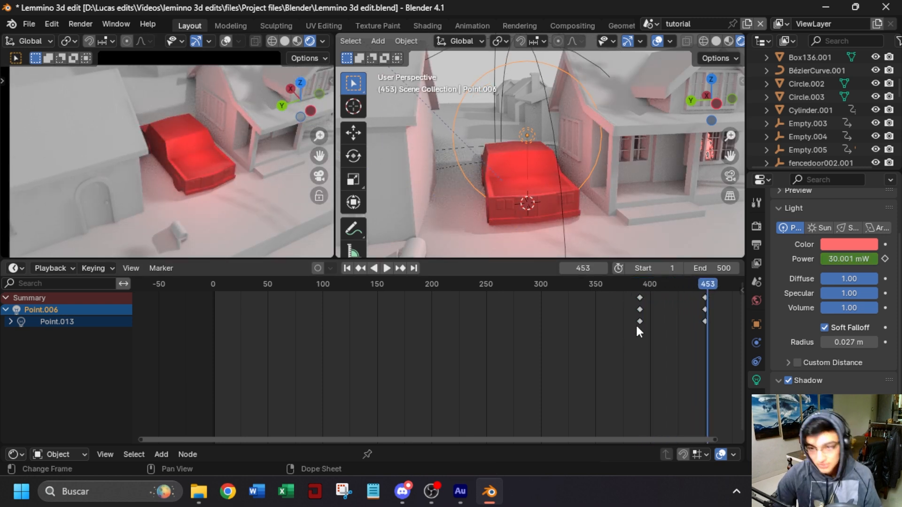
pyautogui.hotkey('shift', 'Left')
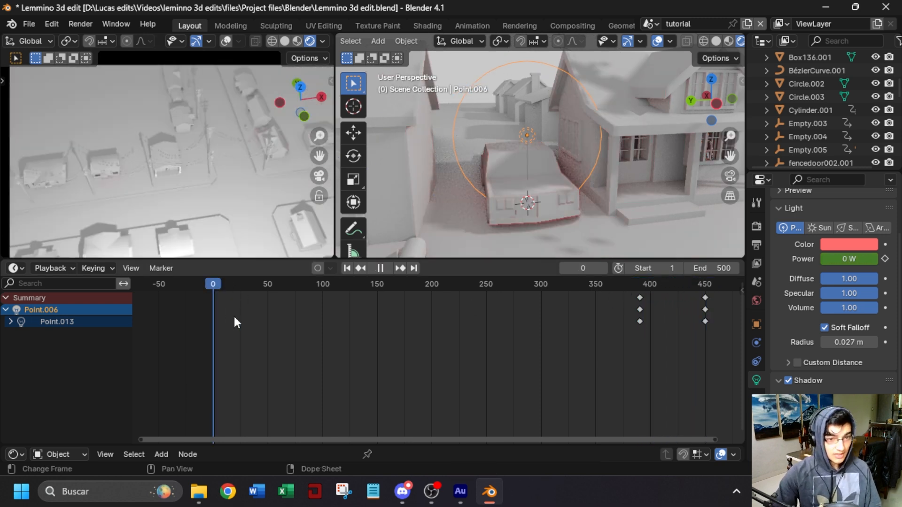
pyautogui.press('space')
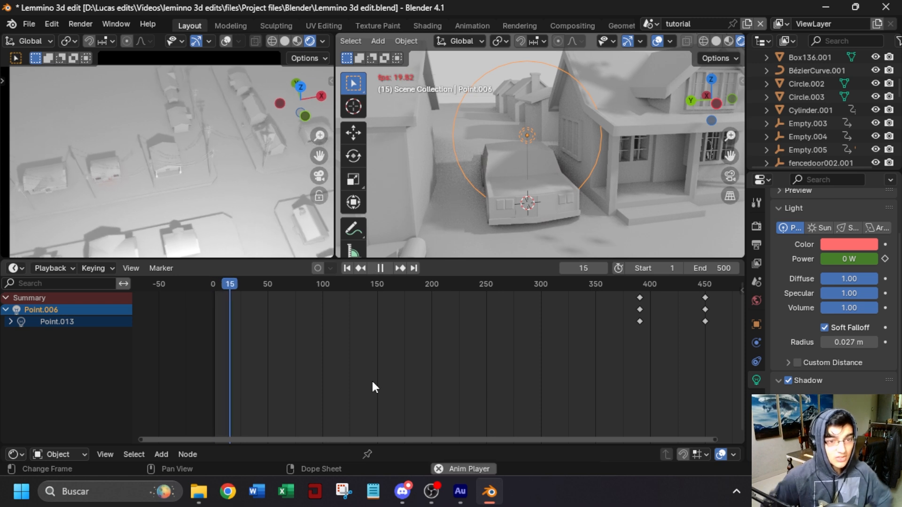
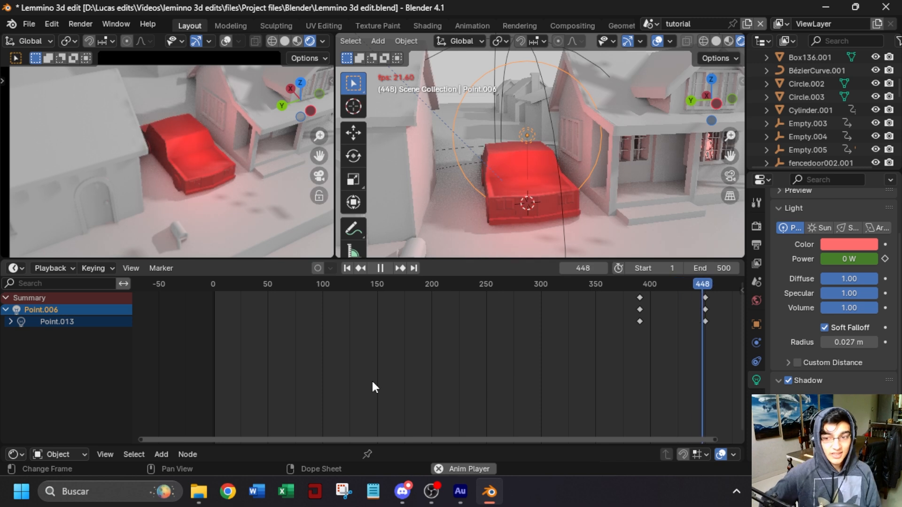
pyautogui.press('space')
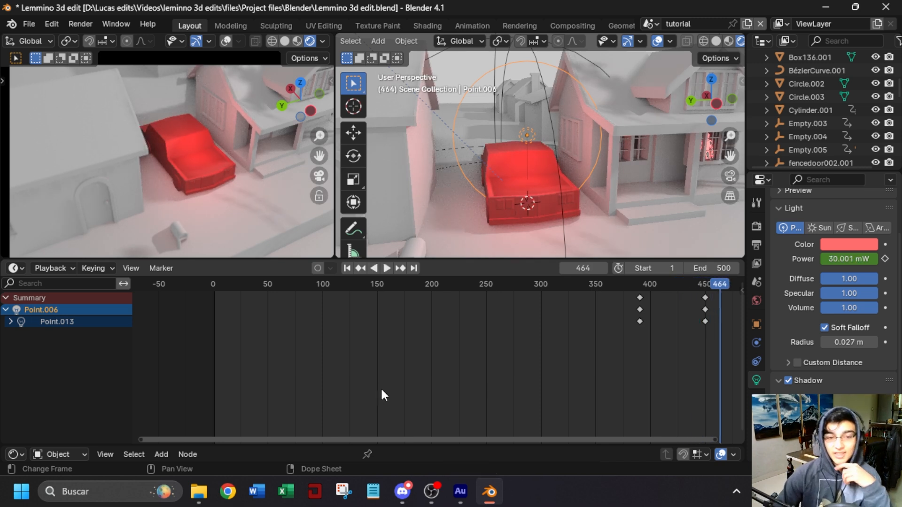
# Look through the camera and review the output settings for resolution, frame rate, frame range and file format.
pyautogui.press('KP_0')
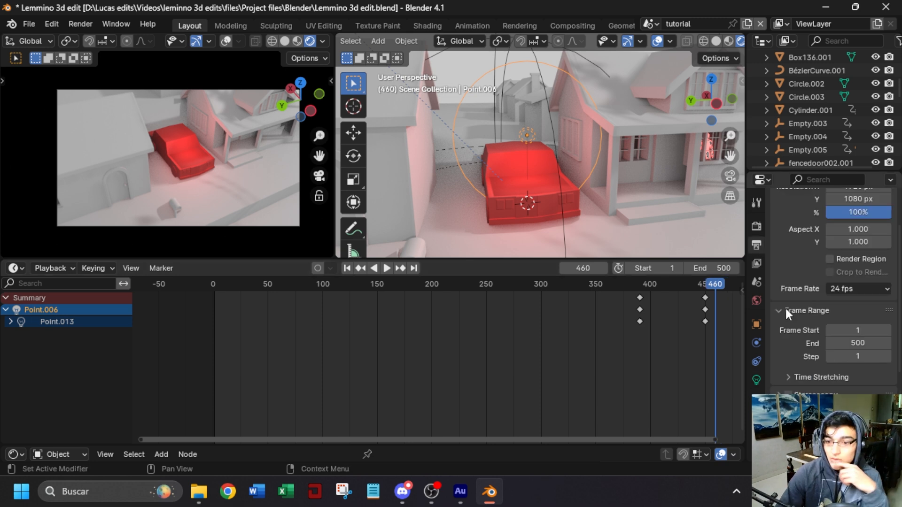
pyautogui.scroll(2, 799, 321)
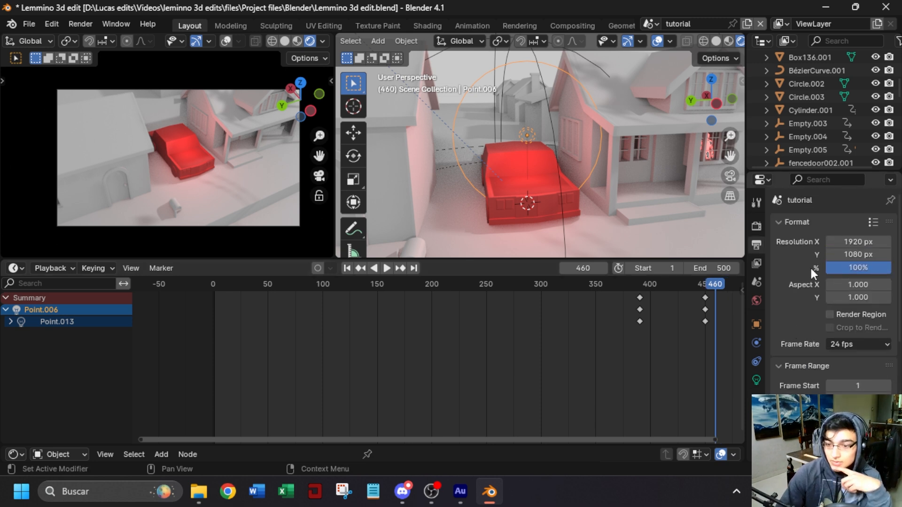
pyautogui.scroll(-5, 793, 292)
pyautogui.scroll(-4, 793, 292)
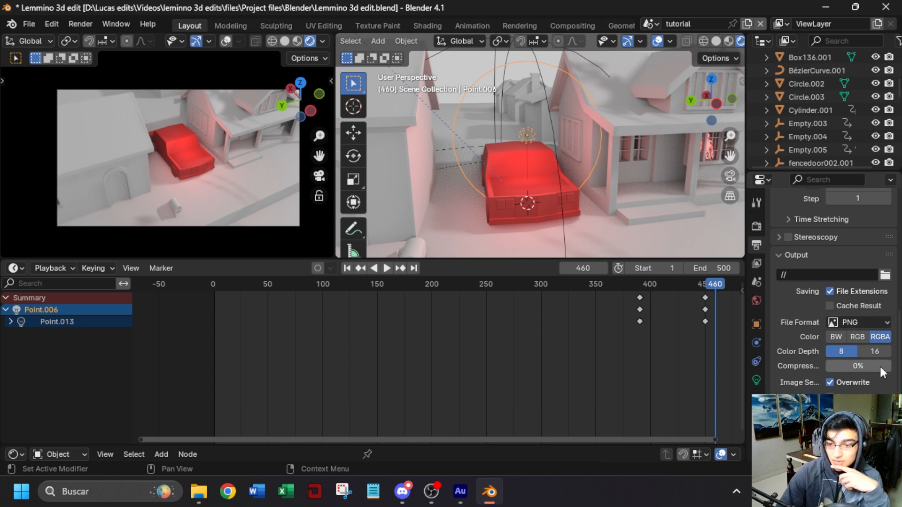
pyautogui.click(86, 23)
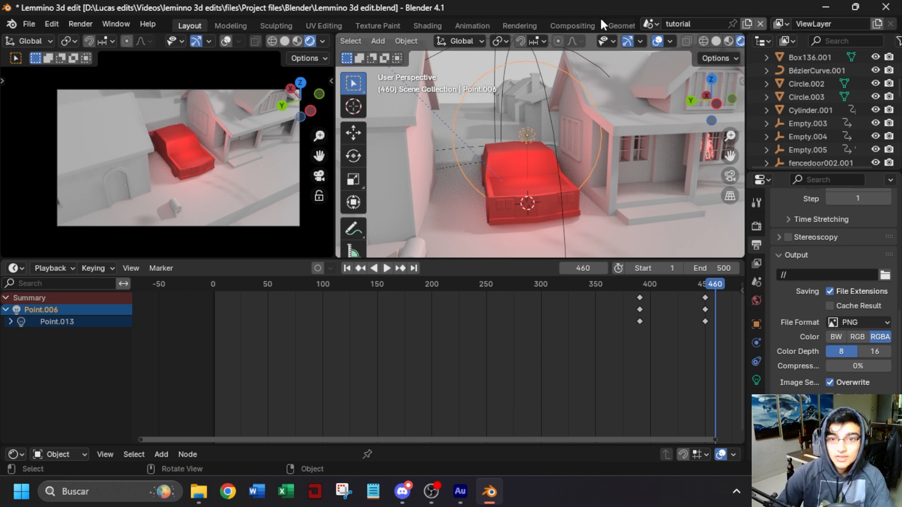
# Switch to the Video Editing workspace and return the playhead to the first frame.
pyautogui.scroll(-5, 566, 24)
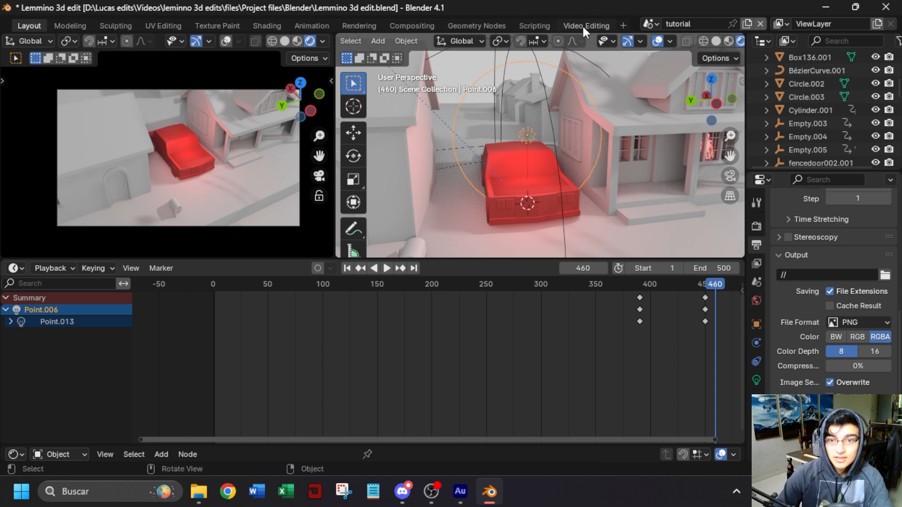
pyautogui.click(622, 25)
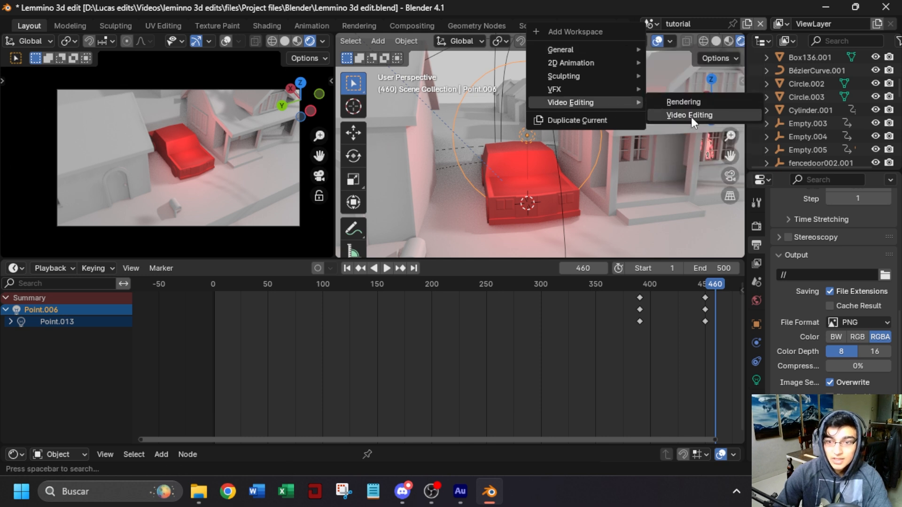
pyautogui.click(585, 26)
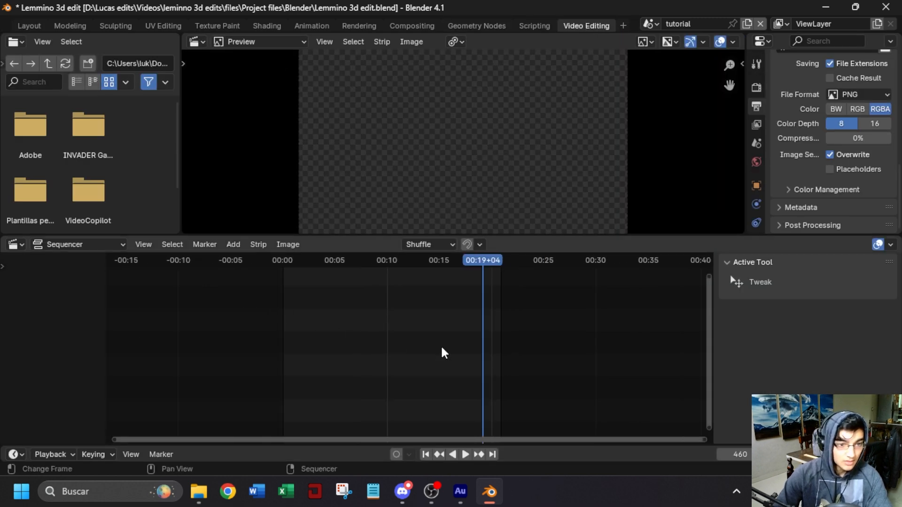
pyautogui.click(426, 454)
# Start adding an image sequence strip and browse to the rendered frames in Export\Para animacion\3d edit\1.
pyautogui.hotkey('shift', 'a')
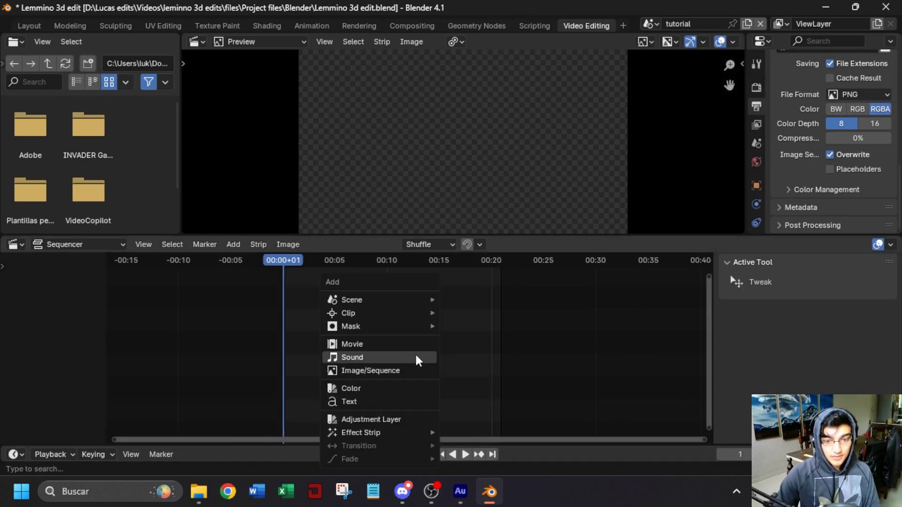
pyautogui.click(397, 371)
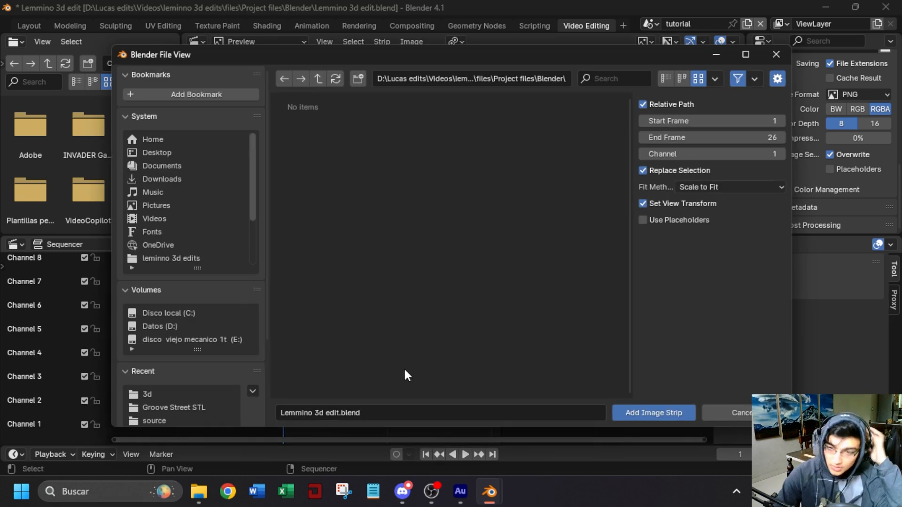
pyautogui.click(201, 257)
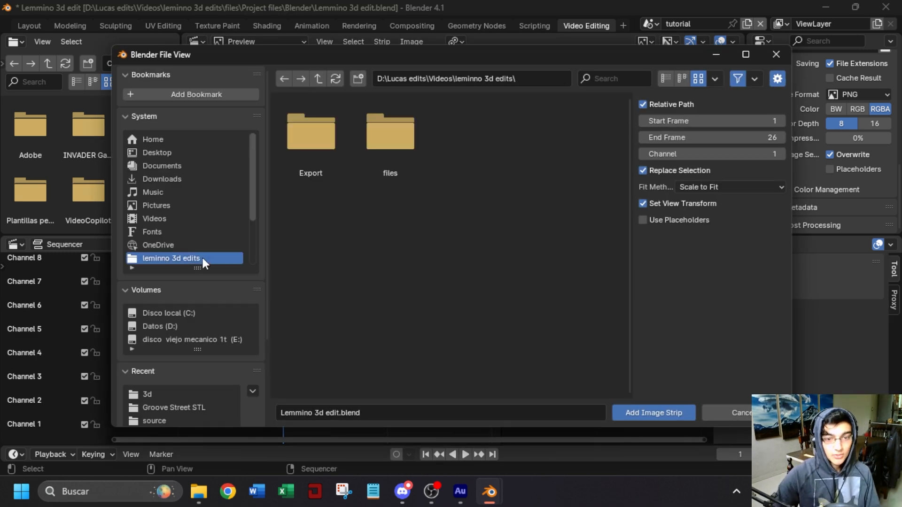
pyautogui.doubleClick(321, 155)
pyautogui.doubleClick(399, 147)
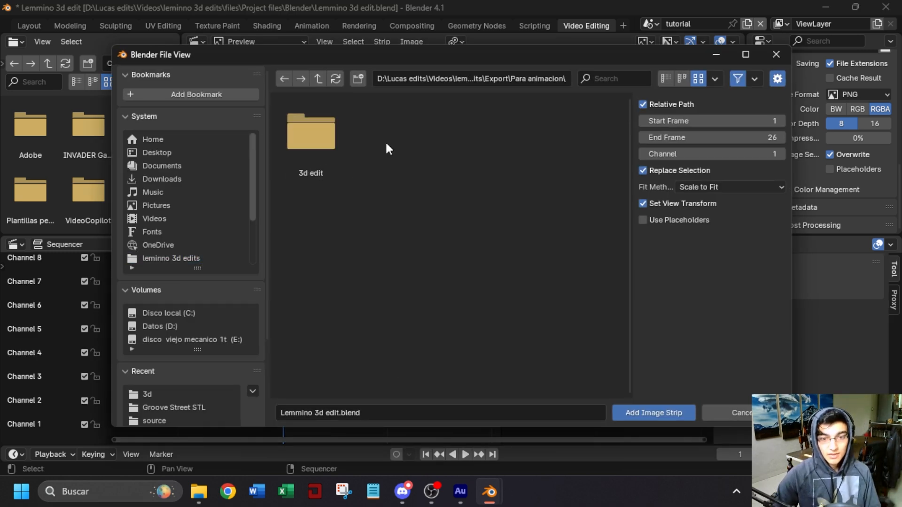
pyautogui.doubleClick(303, 129)
pyautogui.doubleClick(303, 130)
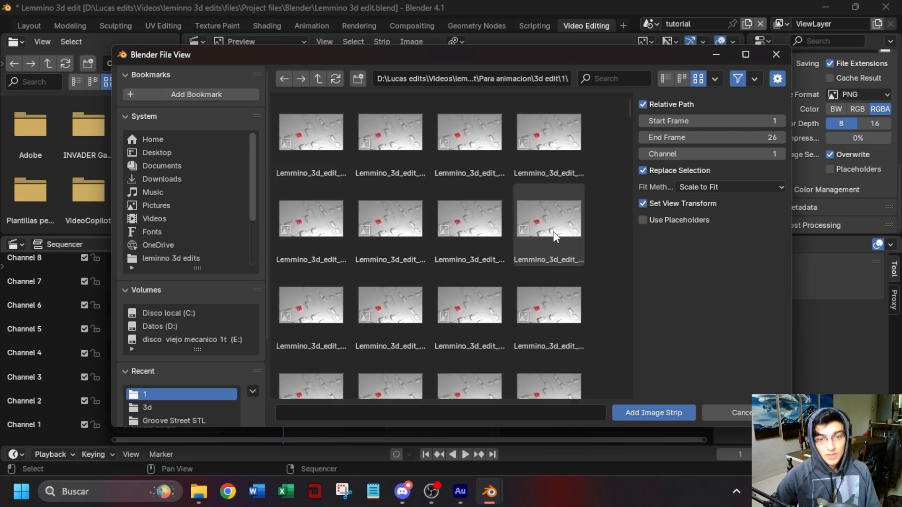
# Select all rendered frames in the folder, set the end frame to 487 and add them as an image strip on channel 1.
pyautogui.press('a')
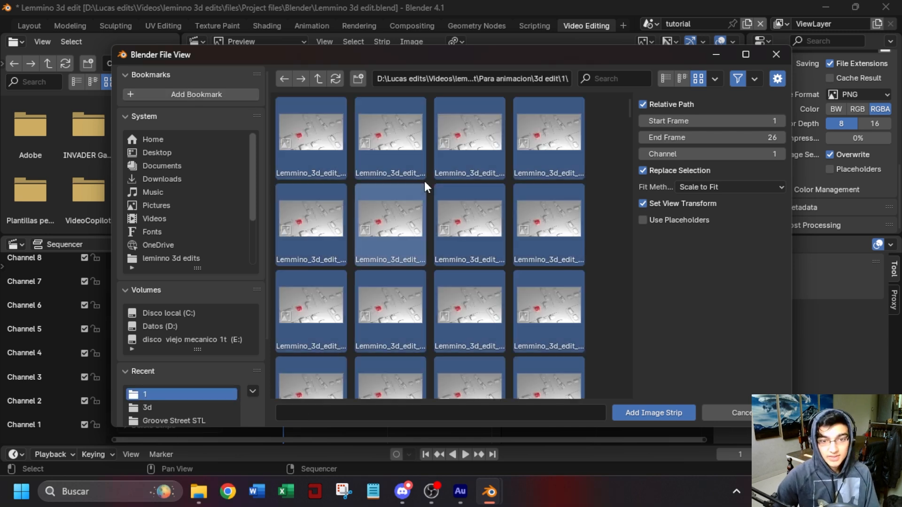
pyautogui.scroll(-20, 425, 181)
pyautogui.doubleClick(712, 138)
pyautogui.write('487')
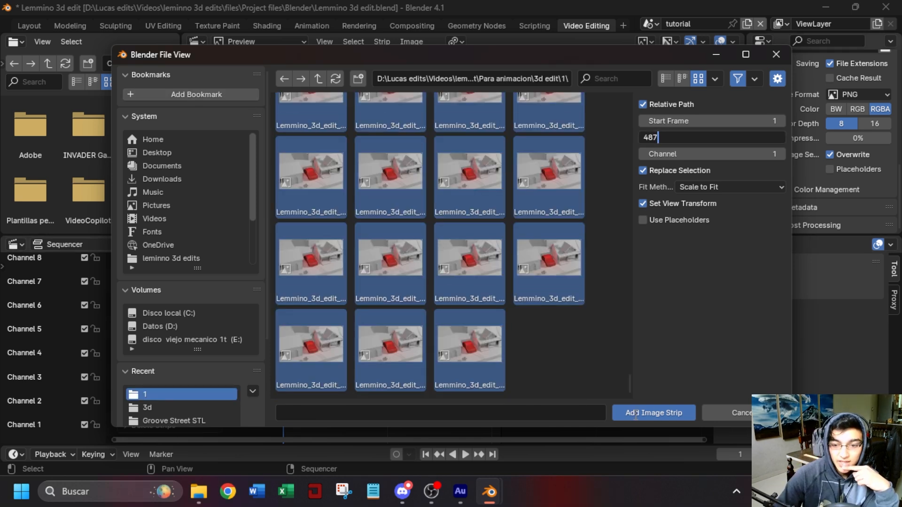
pyautogui.press('Return')
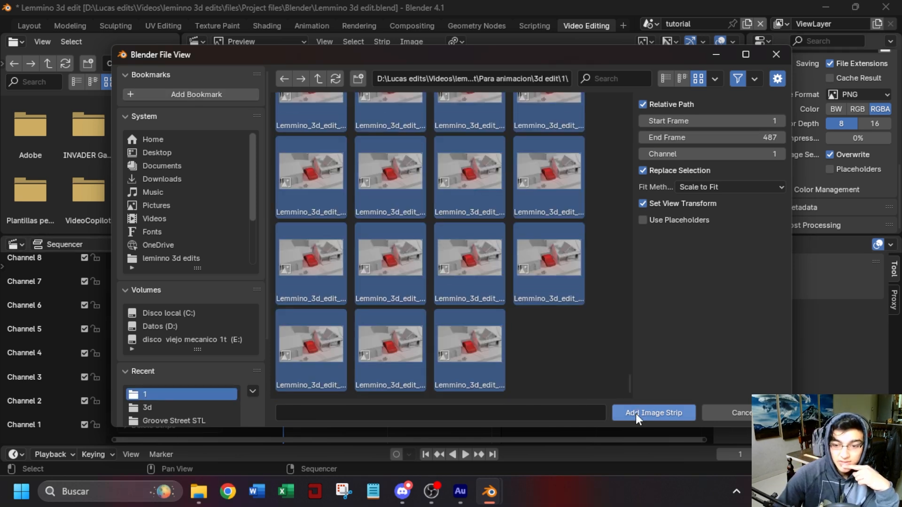
pyautogui.click(638, 414)
# Scrub through the image strip to frame 321 to check the rendered frames, and look over the output settings.
pyautogui.moveTo(277, 262); pyautogui.dragTo(423, 266)
pyautogui.scroll(5, 790, 210)
pyautogui.scroll(-5, 790, 210)
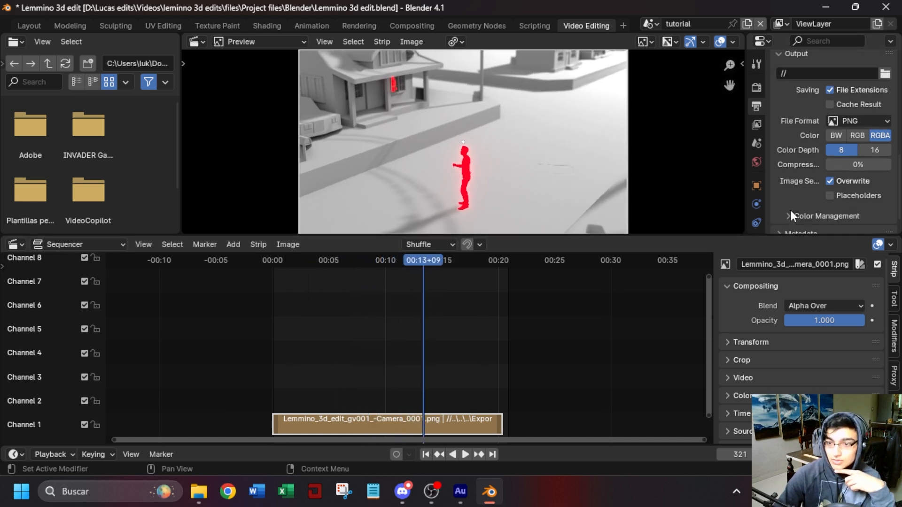
pyautogui.scroll(3, 791, 210)
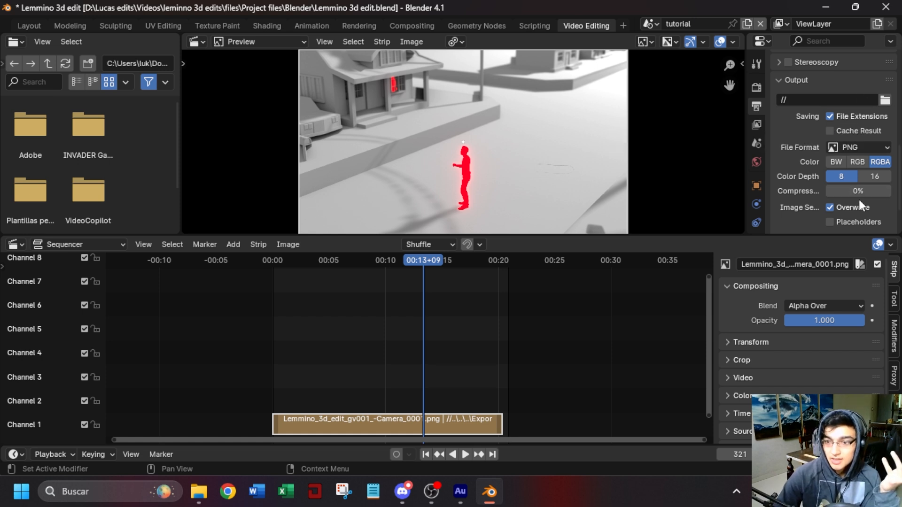
# Set the output file format to FFmpeg Video and its encoding container to MPEG-4.
pyautogui.scroll(-2, 878, 177)
pyautogui.click(869, 120)
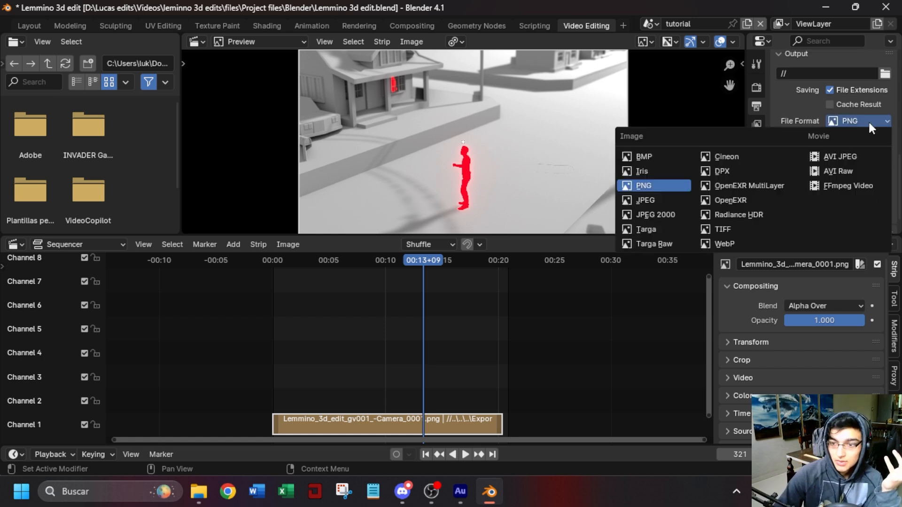
pyautogui.click(852, 187)
pyautogui.scroll(-8, 777, 129)
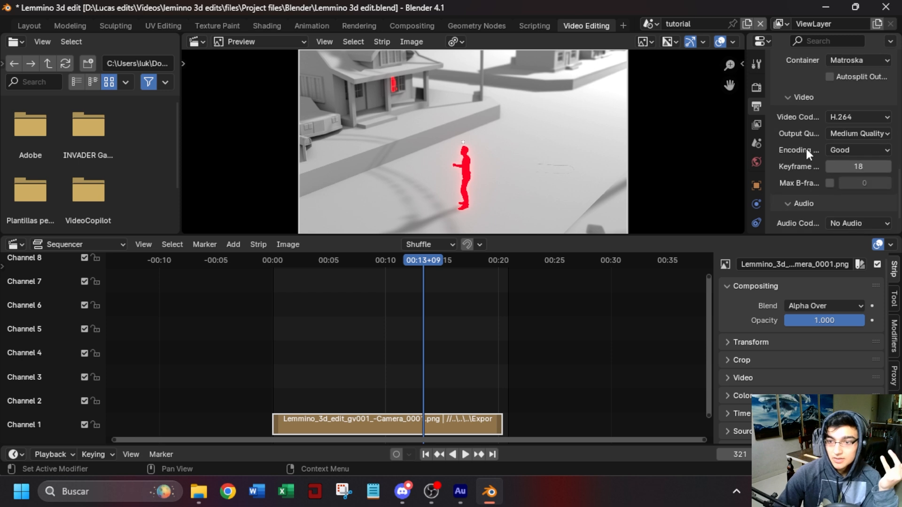
pyautogui.scroll(2, 806, 149)
pyautogui.click(858, 86)
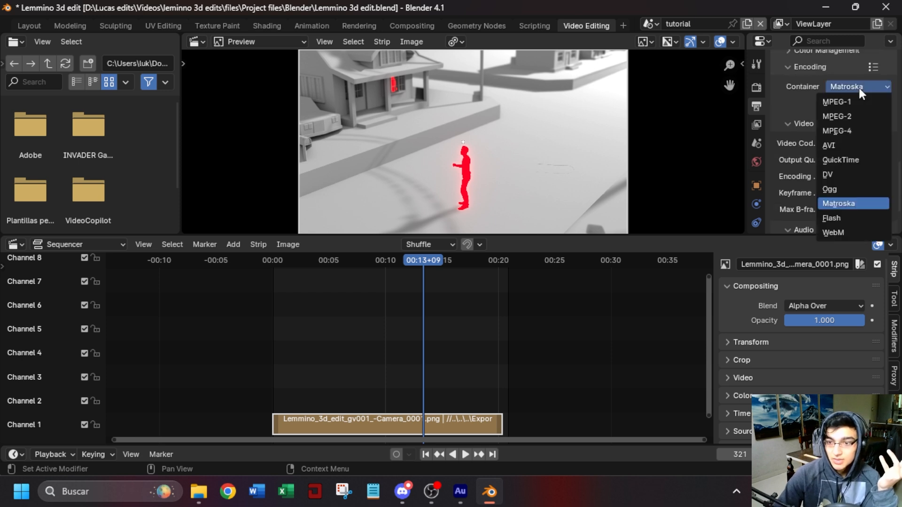
pyautogui.click(849, 131)
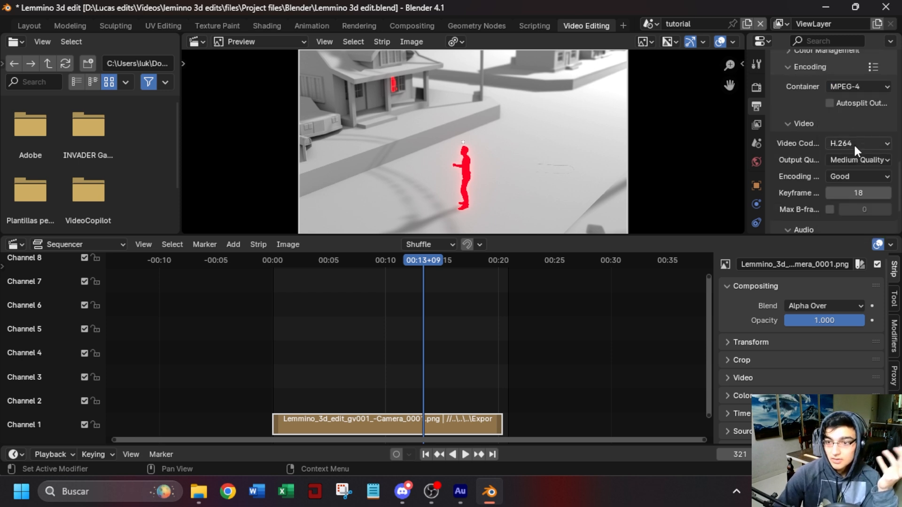
# Set the video output quality to High Quality and bring up the render commands.
pyautogui.click(864, 161)
pyautogui.click(823, 217)
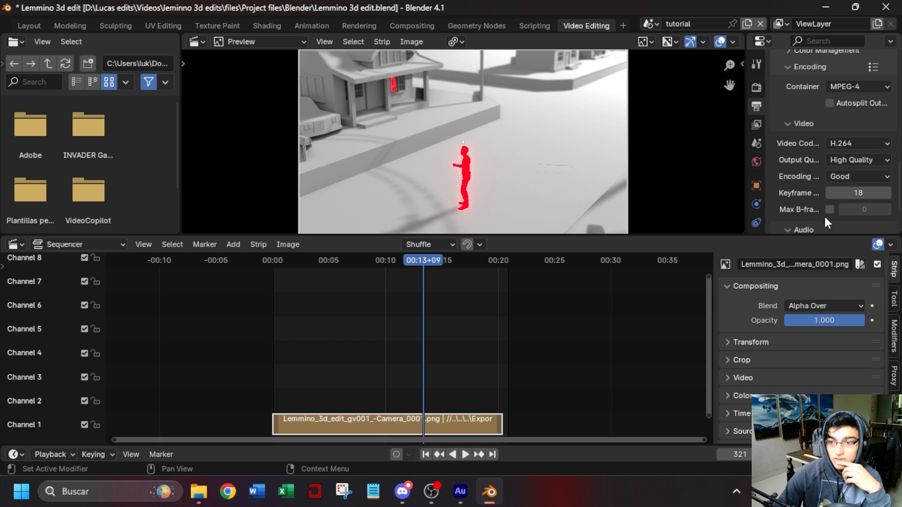
pyautogui.scroll(-3, 782, 188)
pyautogui.scroll(5, 104, 26)
pyautogui.click(81, 23)
pyautogui.moveTo(116, 23)
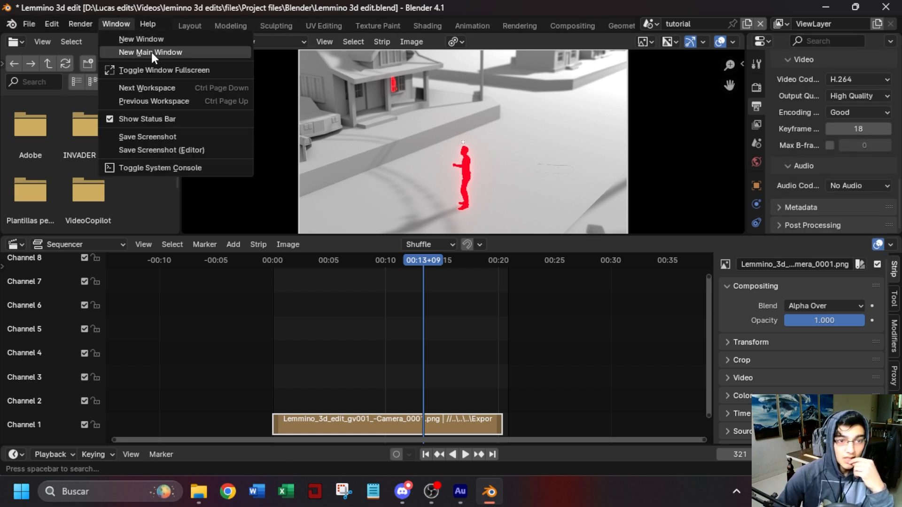
pyautogui.click(85, 23)
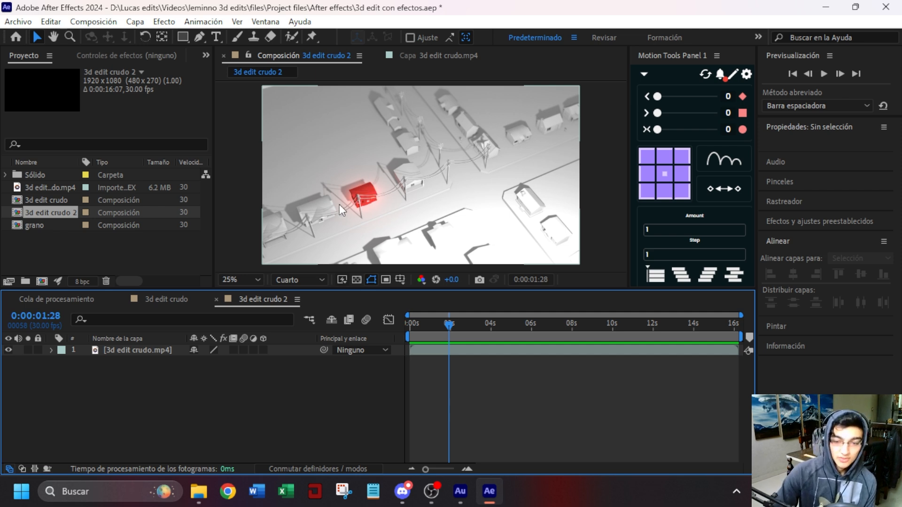
# Move the playhead to 0:00:04:16 and draw a rectangle shape about 246 by 81 px on the street below the red line.
pyautogui.press('Home')
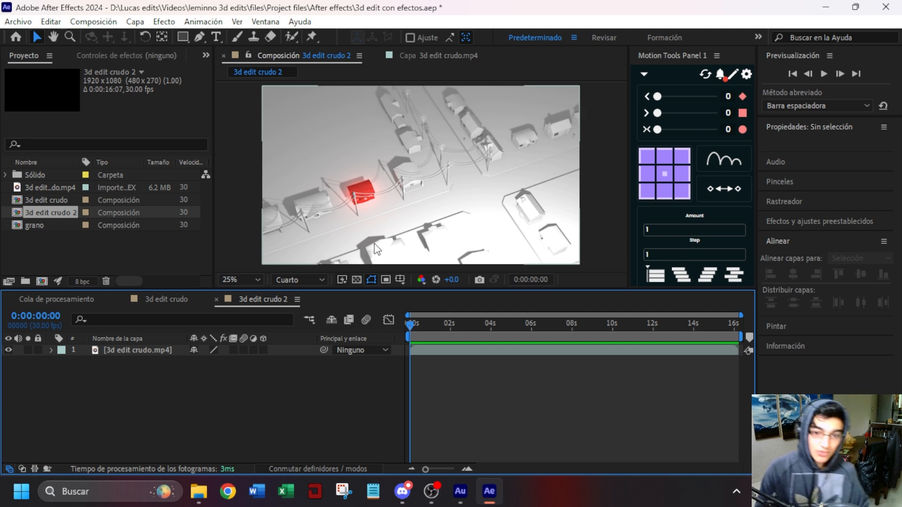
pyautogui.click(415, 323)
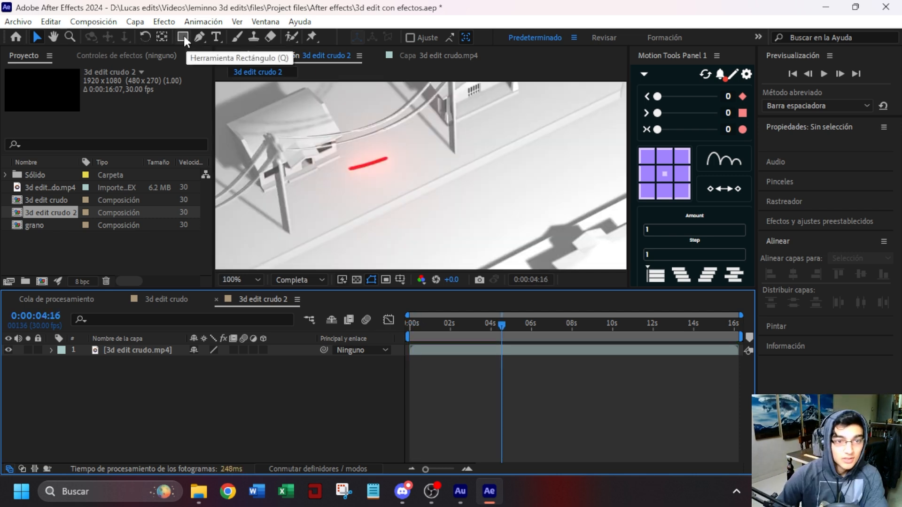
pyautogui.click(183, 36)
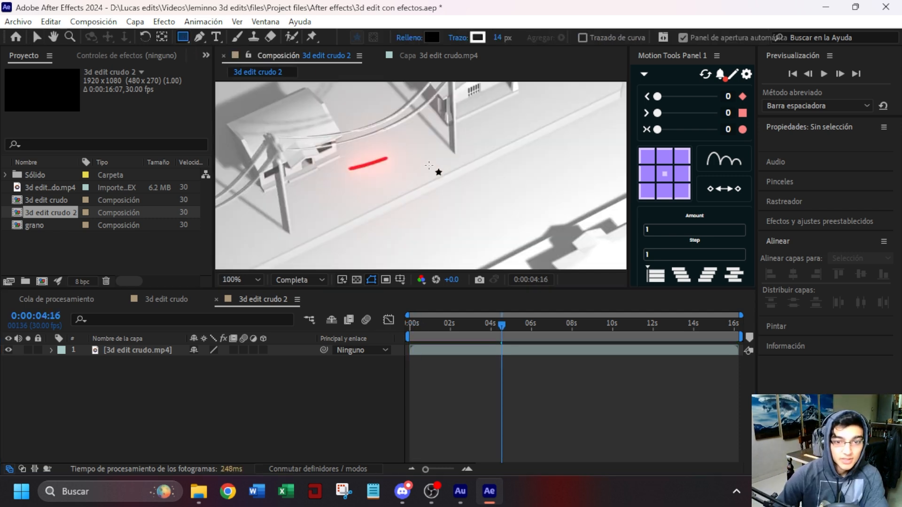
pyautogui.moveTo(383, 162)
pyautogui.mouseDown()
pyautogui.moveTo(453, 166)
pyautogui.moveTo(533, 215)
pyautogui.mouseUp()
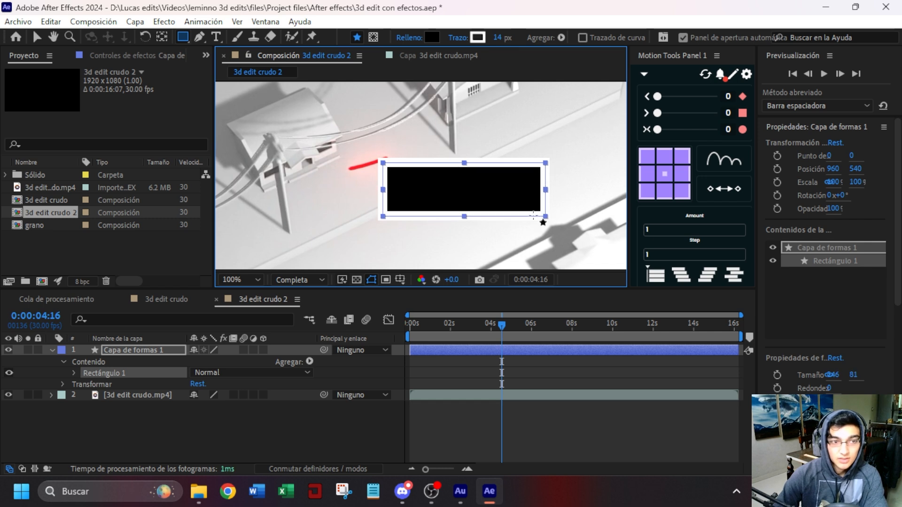
# Centre the rectangle layer's anchor point and apply the Turbulent Displace effect to it.
pyautogui.click(32, 37)
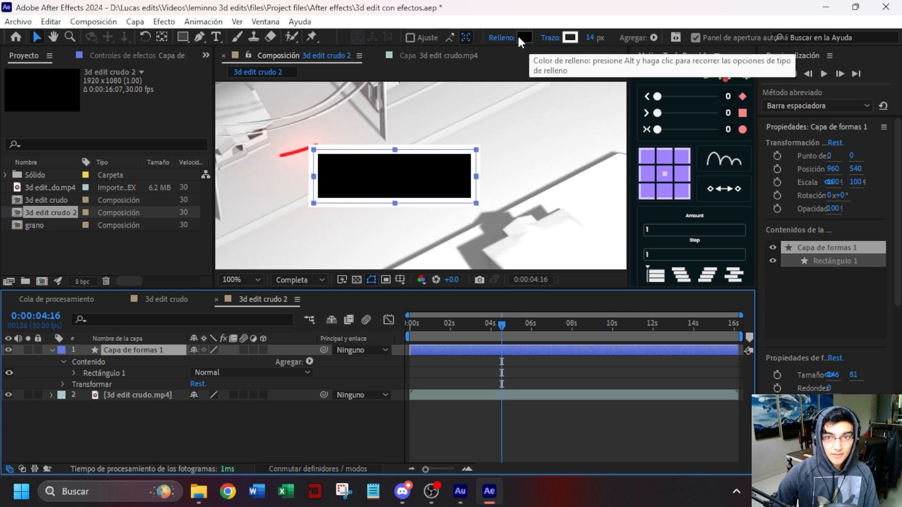
pyautogui.hotkey('ctrl', 'alt', 'Home')
pyautogui.hotkey('ctrl', 'space')
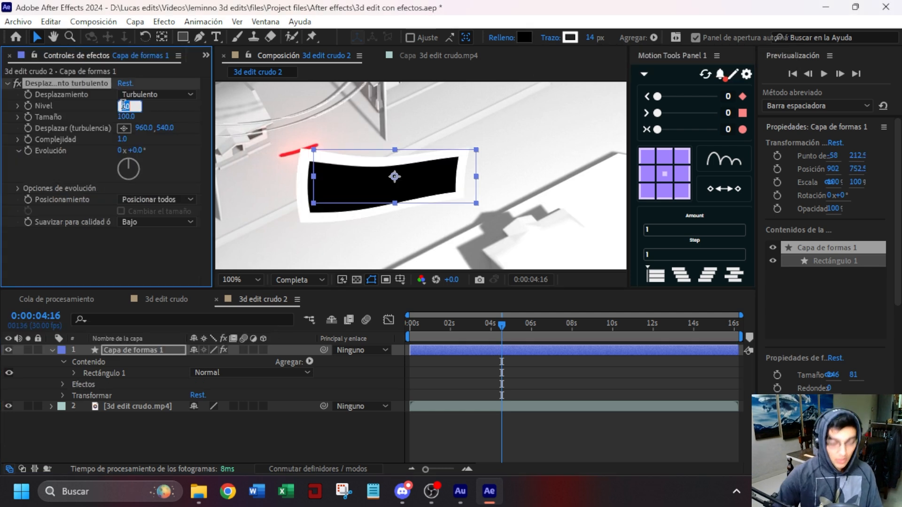
# Set the Turbulent Displace amount to 20 and try sizes 25 and 10 before settling on 5.
pyautogui.press('Tab')
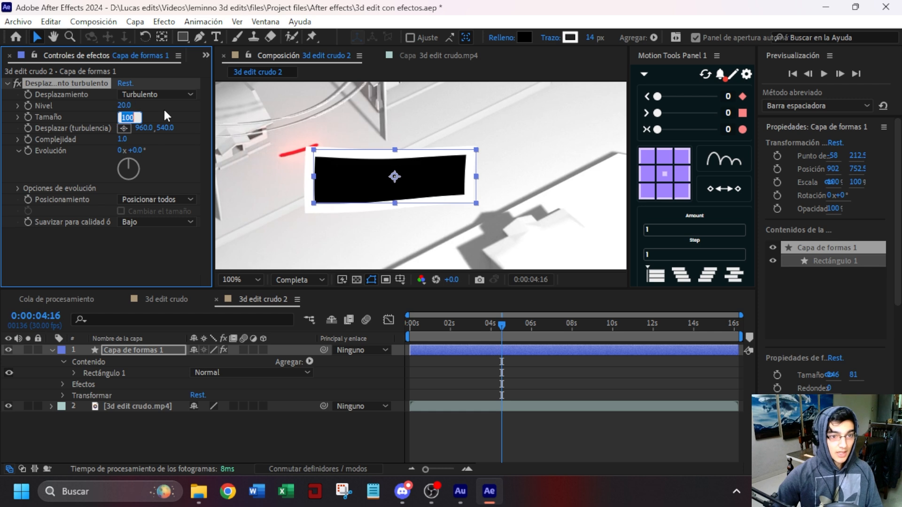
pyautogui.write('25')
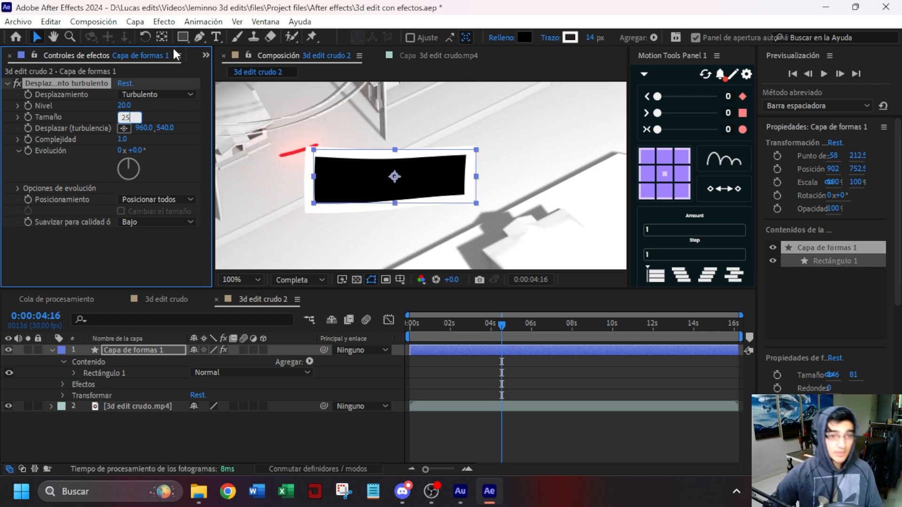
pyautogui.click(164, 113)
pyautogui.click(125, 117)
pyautogui.write('10')
pyautogui.click(167, 111)
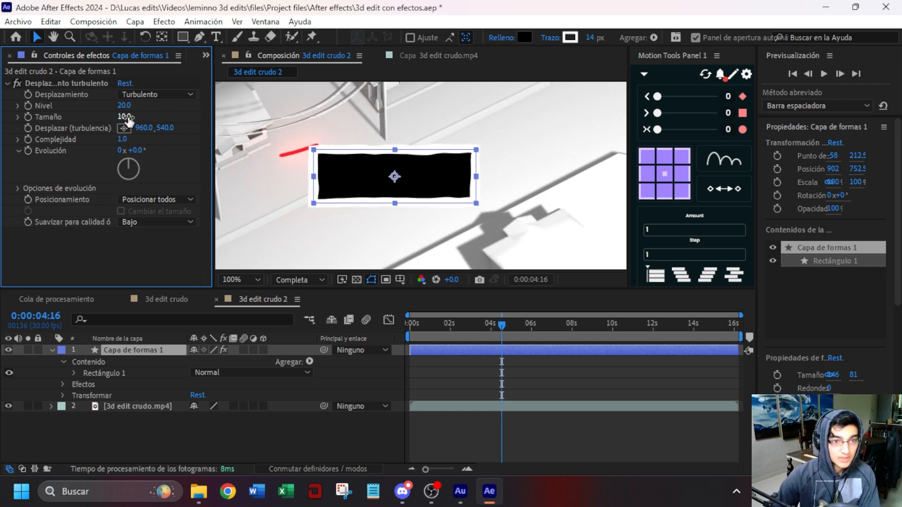
pyautogui.click(125, 117)
pyautogui.write('5')
pyautogui.click(164, 114)
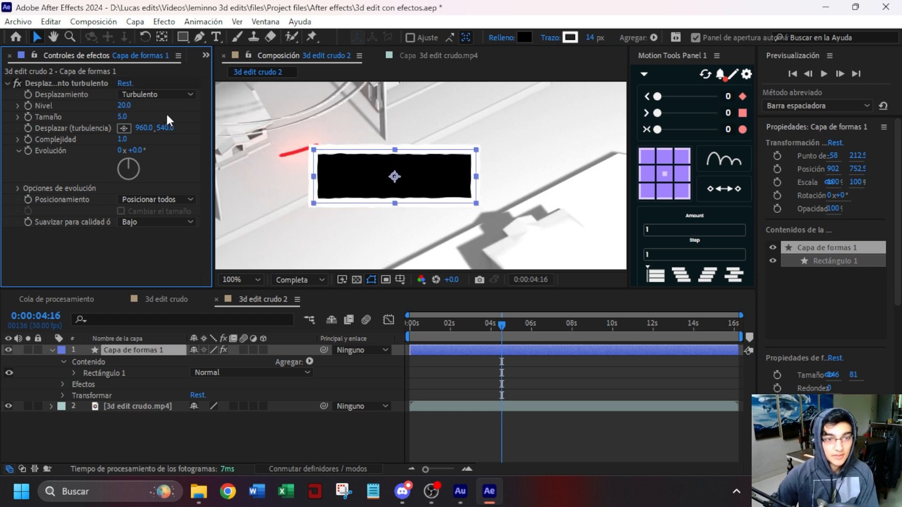
# Add an expression to the effect's random seed with posterizeTime(6) on the first line and random(500) on the second.
pyautogui.click(18, 189)
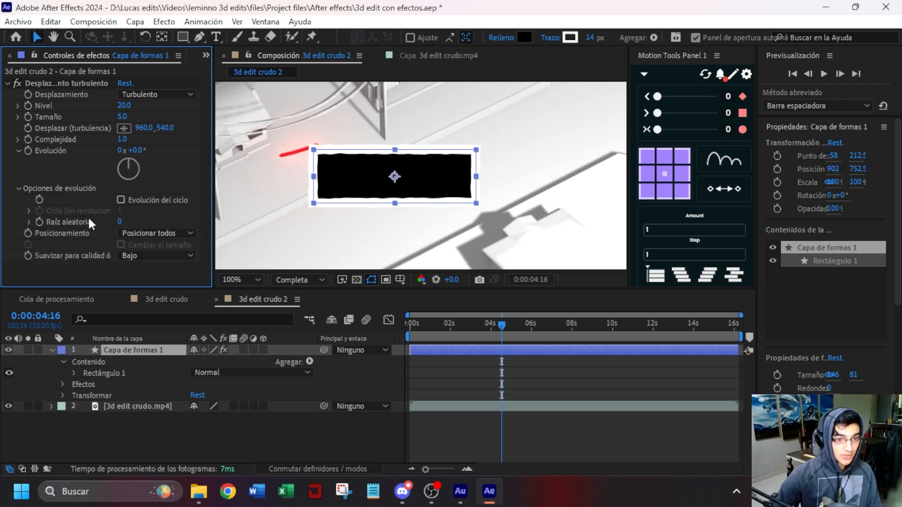
pyautogui.keyDown('alt'); pyautogui.click(39, 221); pyautogui.keyUp('alt')
pyautogui.write('post')
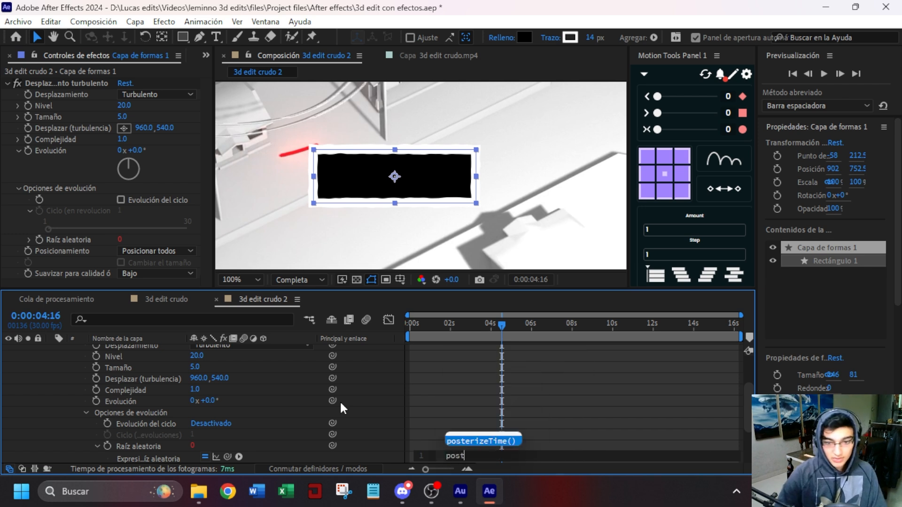
pyautogui.press('Return')
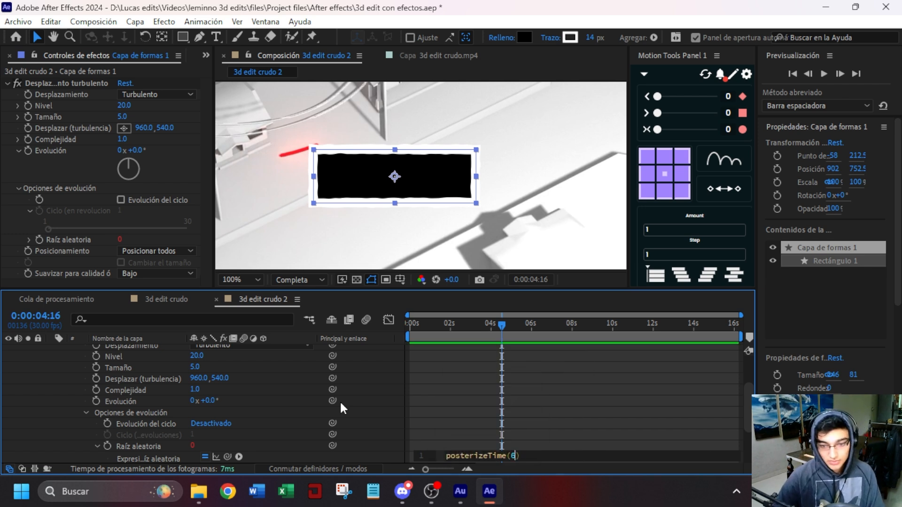
pyautogui.write('6')
pyautogui.press('Return')
pyautogui.write('ran')
pyautogui.press('Return')
pyautogui.write('5')
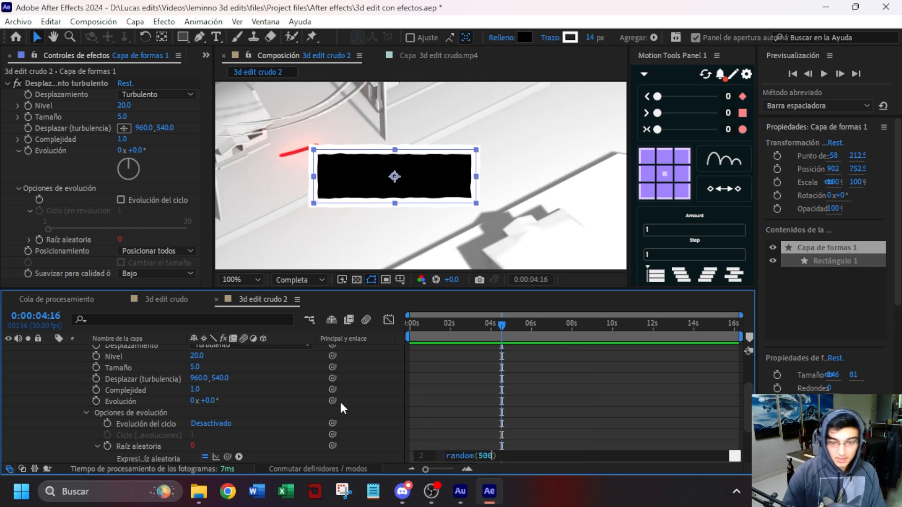
pyautogui.write('00')
pyautogui.click(558, 412)
# Duplicate the Turbulent Displace effect and set the copy's amount and size to 8.
pyautogui.click(65, 82)
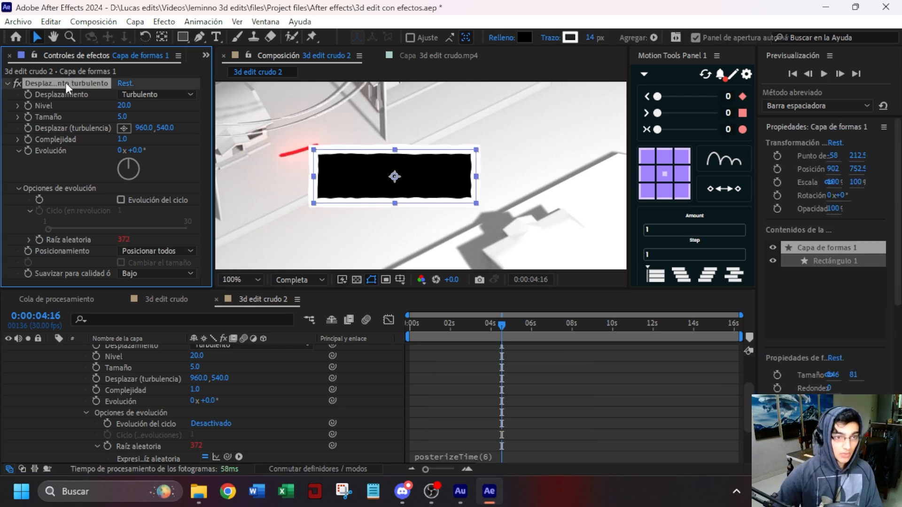
pyautogui.hotkey('ctrl', 'd')
pyautogui.click(125, 165)
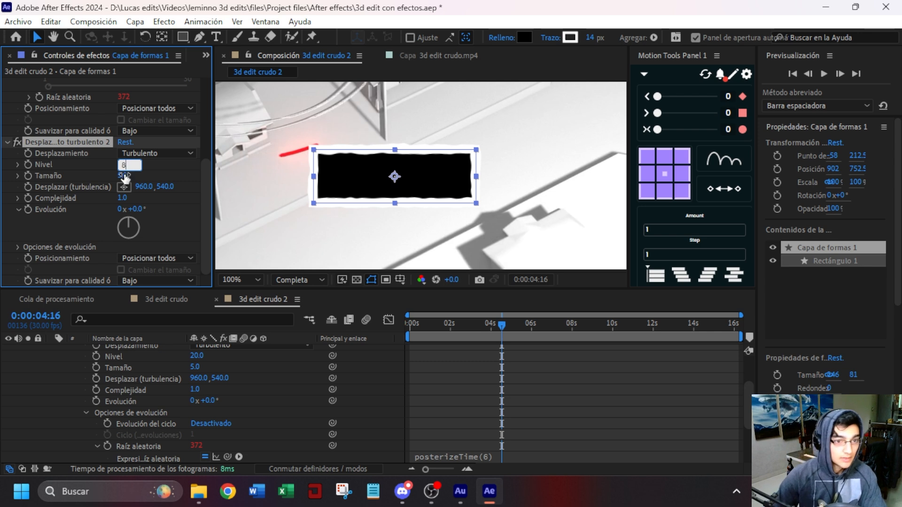
pyautogui.click(123, 176)
pyautogui.write('8')
pyautogui.click(181, 168)
# Preview the wobbling rectangle from 0:00:03:13 and stop the playback at 0:00:05:29.
pyautogui.click(479, 329)
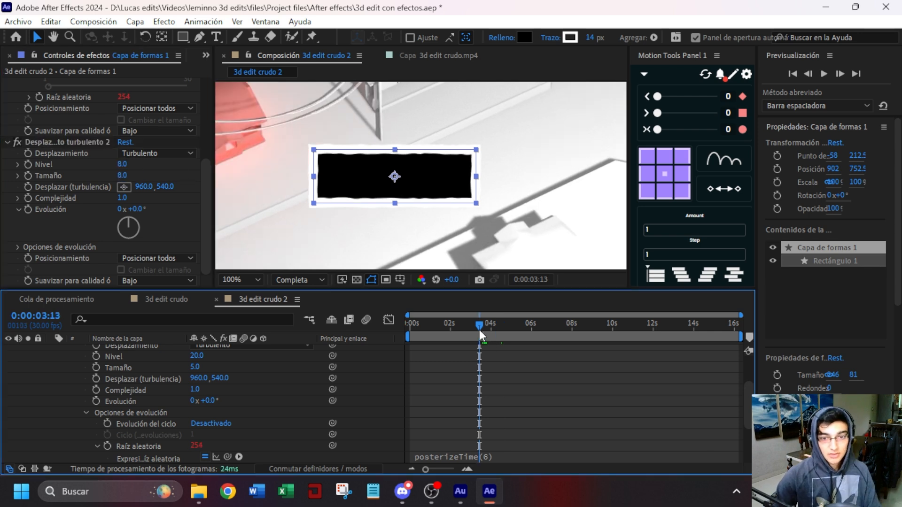
pyautogui.press('space')
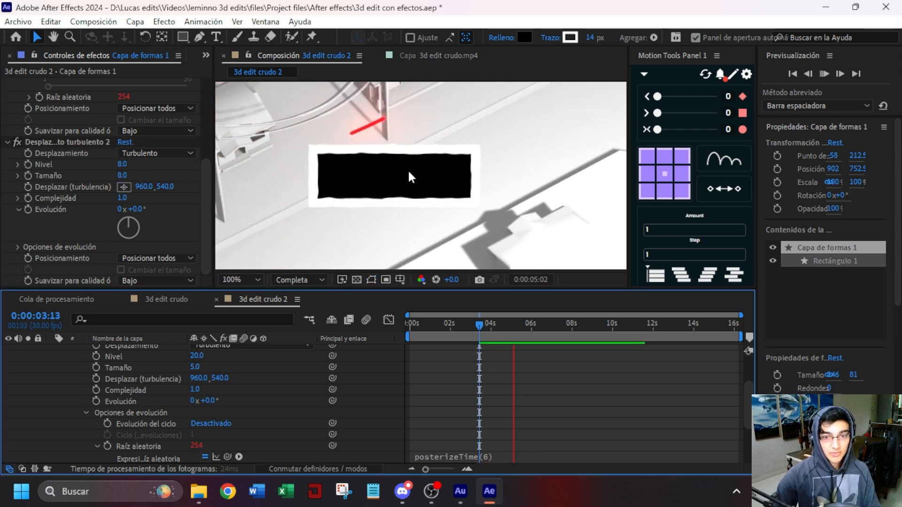
pyautogui.click(408, 171)
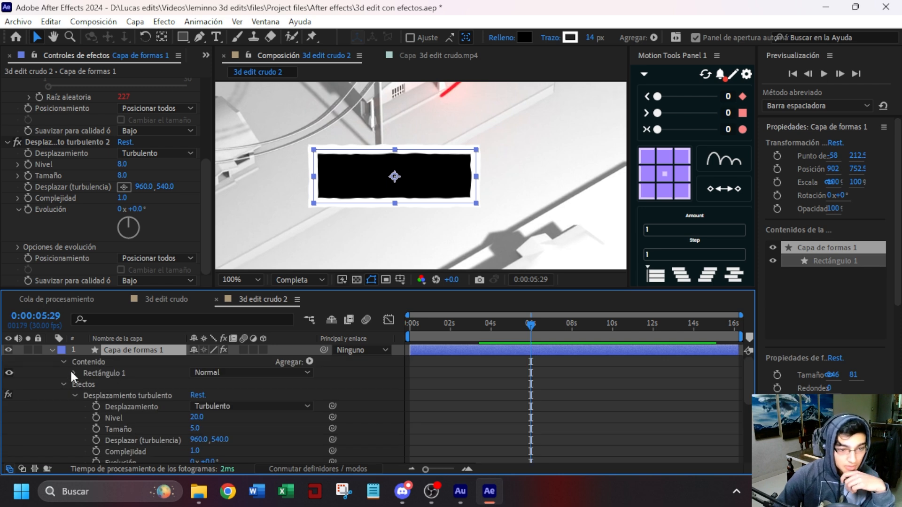
# Convert the path of Rectángulo 1 in the shape layer to a Bezier path.
pyautogui.click(89, 362)
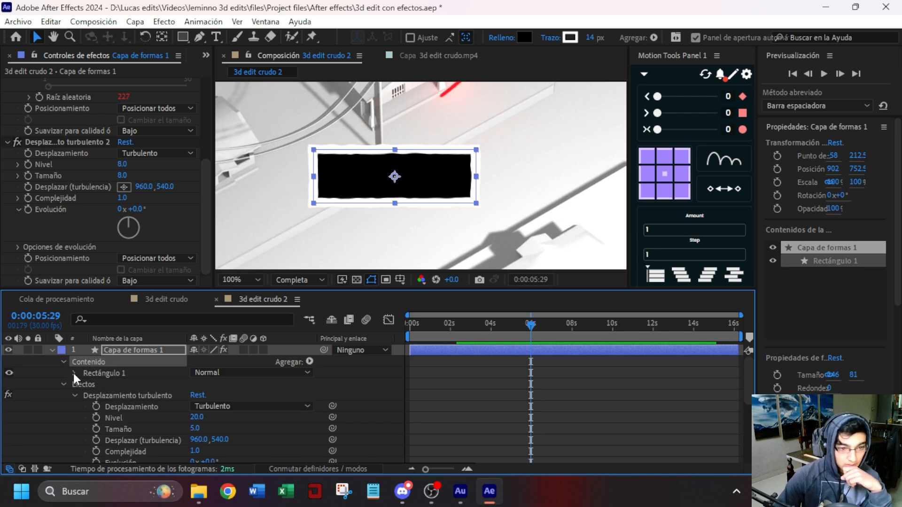
pyautogui.click(74, 373)
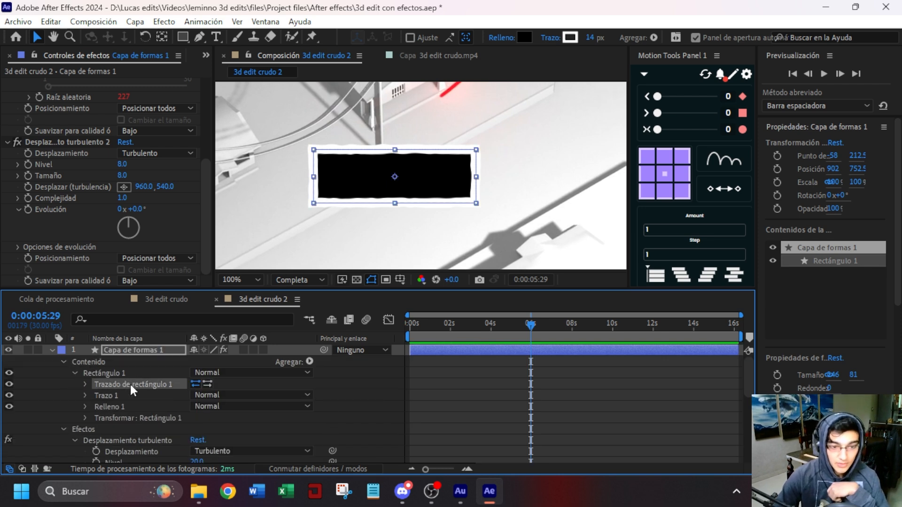
pyautogui.click(129, 383)
pyautogui.rightClick(132, 386)
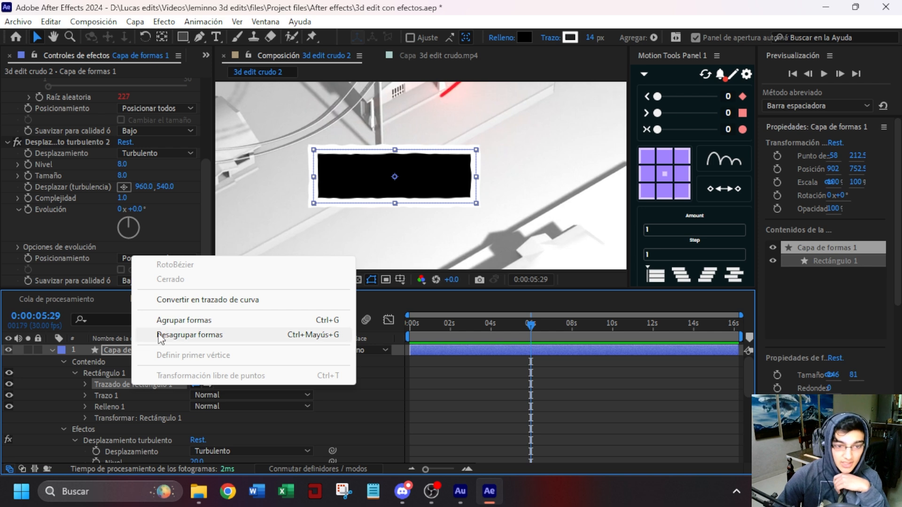
pyautogui.click(257, 303)
# Add points along the rectangle's bottom edge with the Pen tool and pull the middle one down into a callout pointer.
pyautogui.press('g')
pyautogui.scroll(1, 375, 211)
pyautogui.scroll(-1, 375, 212)
pyautogui.moveTo(364, 204); pyautogui.dragTo(381, 199, button='middle')
pyautogui.click(380, 198)
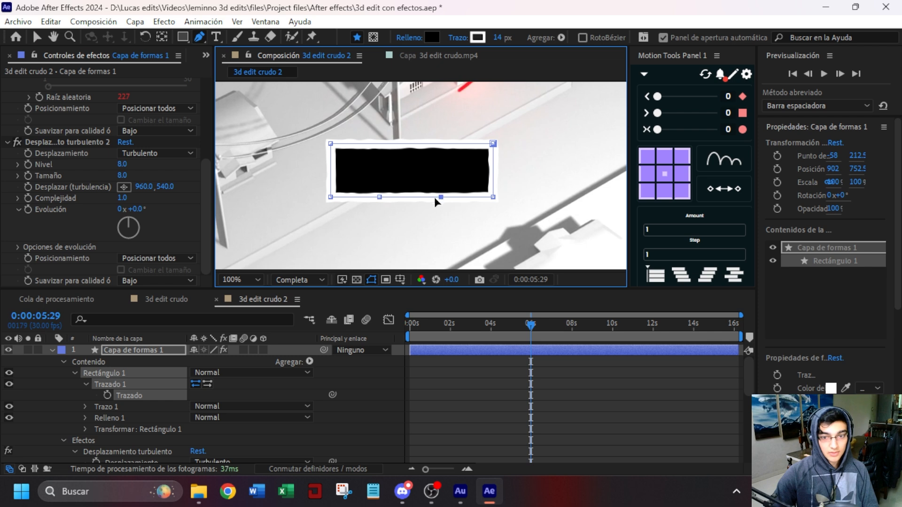
pyautogui.moveTo(411, 198); pyautogui.dragTo(411, 222)
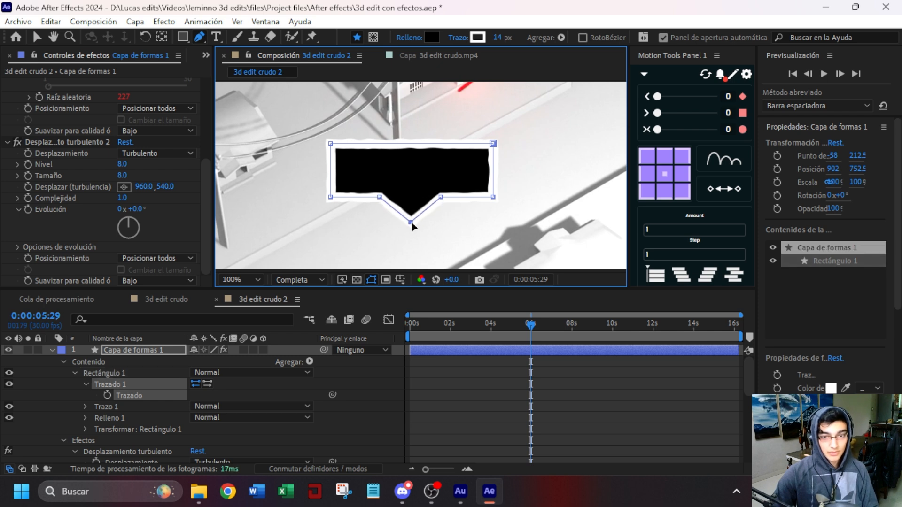
# Add a text layer reading "Lee Oswald" and move it over the black callout shape.
pyautogui.click(215, 36)
pyautogui.click(525, 176)
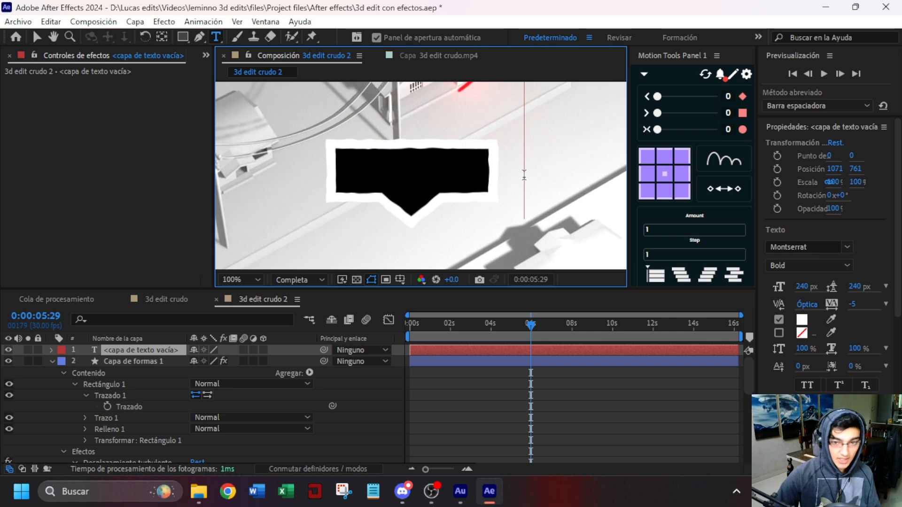
pyautogui.write('Lee os')
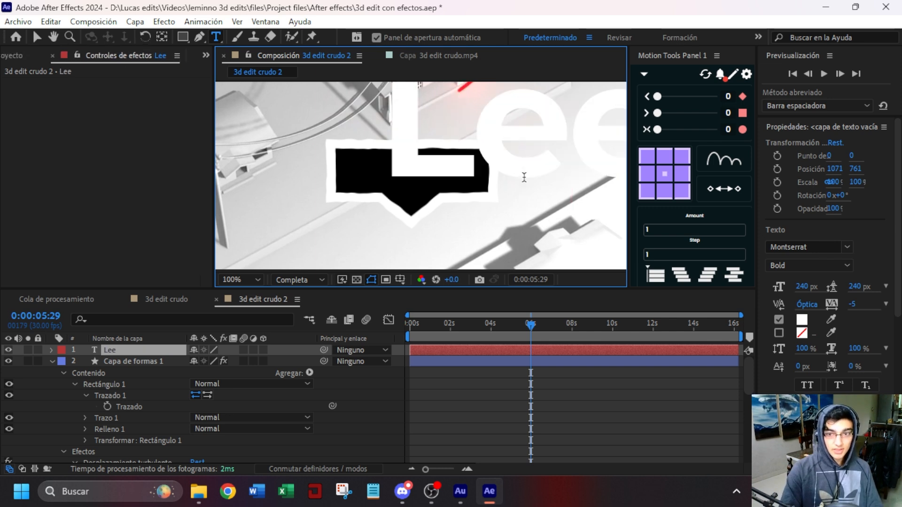
pyautogui.press('BackSpace')
pyautogui.press('BackSpace')
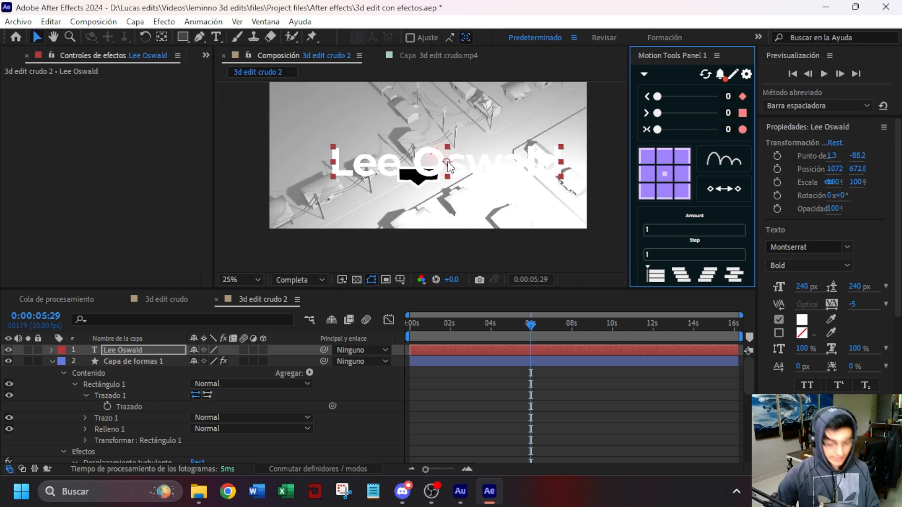
pyautogui.click(447, 162)
pyautogui.moveTo(448, 163); pyautogui.dragTo(421, 180)
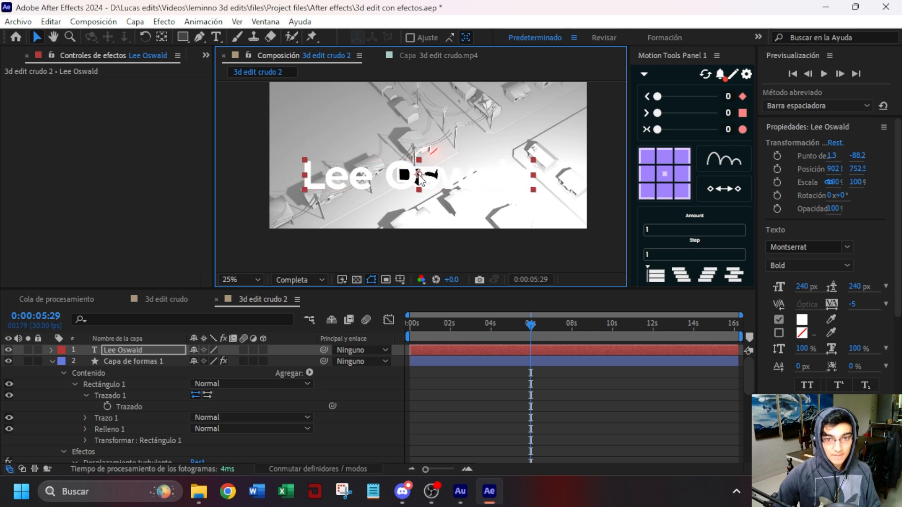
# Set the Lee Oswald text in Javanese Text and scale it to 17.7% so it fits inside the black callout.
pyautogui.scroll(2, 414, 176)
pyautogui.scroll(-2, 414, 176)
pyautogui.scroll(1, 416, 175)
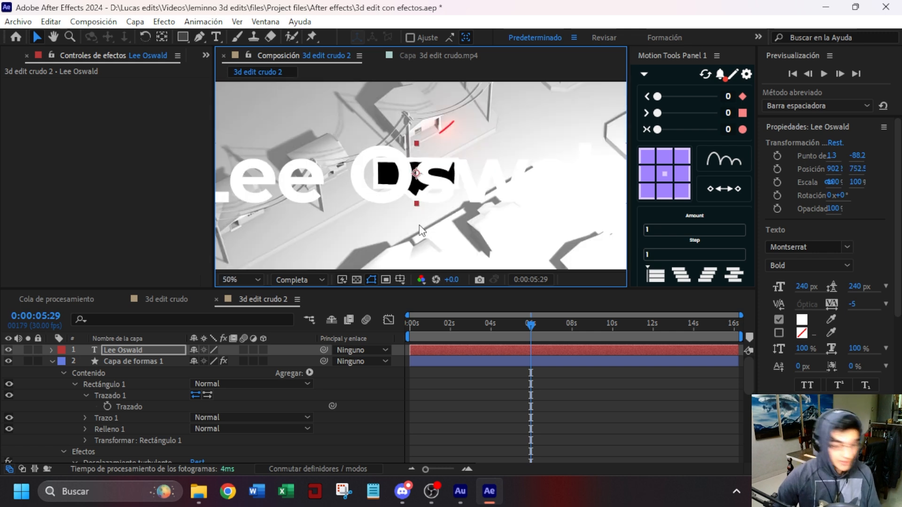
pyautogui.press('s')
pyautogui.moveTo(210, 361); pyautogui.dragTo(145, 355)
pyautogui.scroll(3, 423, 183)
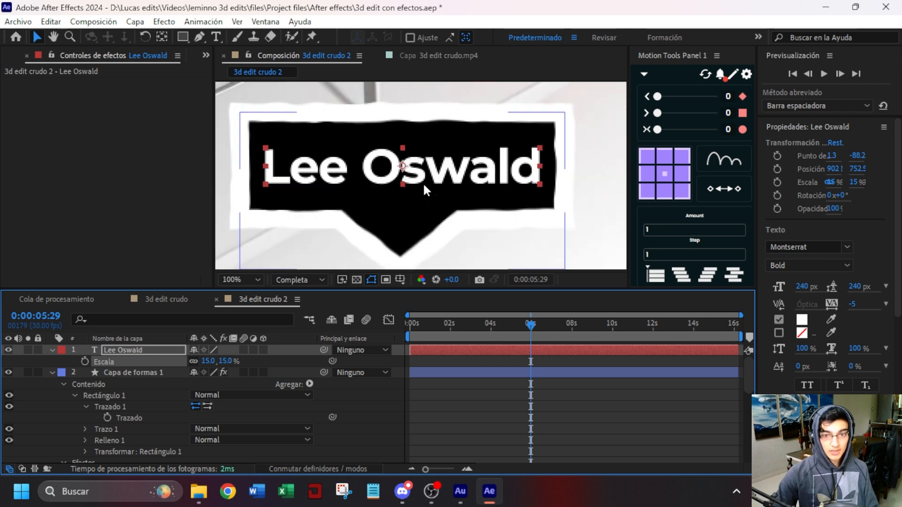
pyautogui.click(846, 247)
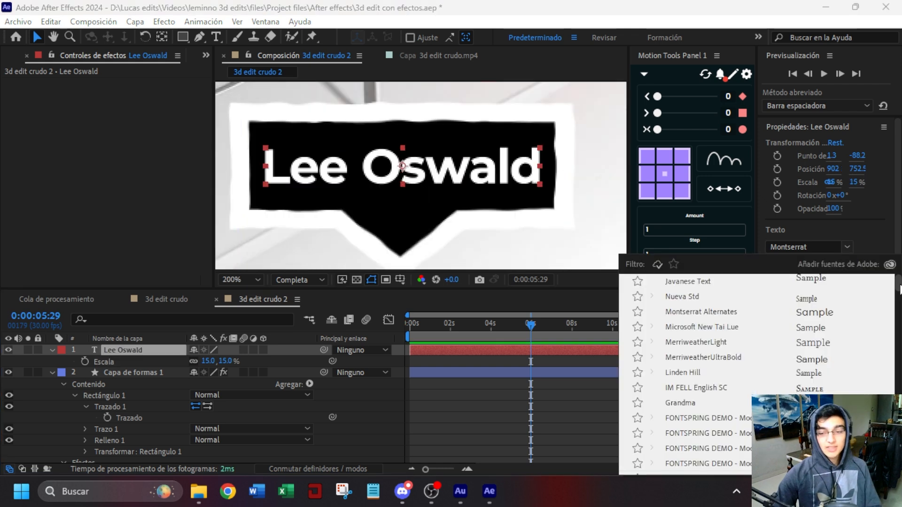
pyautogui.click(672, 281)
pyautogui.moveTo(208, 361); pyautogui.dragTo(229, 364)
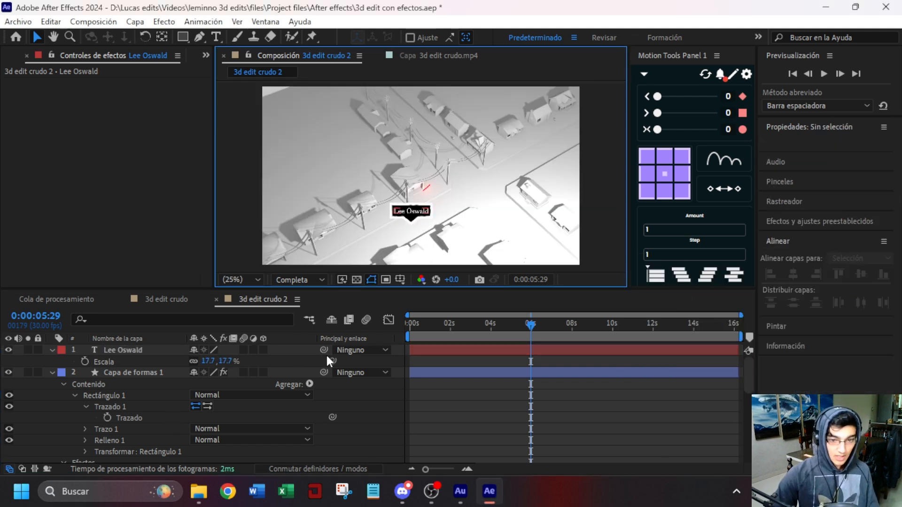
# Parent the Lee Oswald text layer to Capa de formas 1.
pyautogui.click(116, 351)
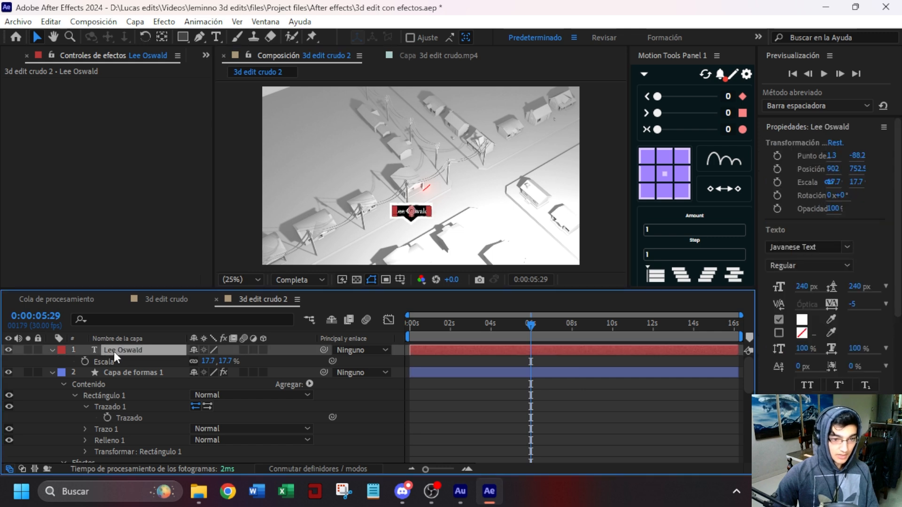
pyautogui.moveTo(323, 351); pyautogui.dragTo(137, 373)
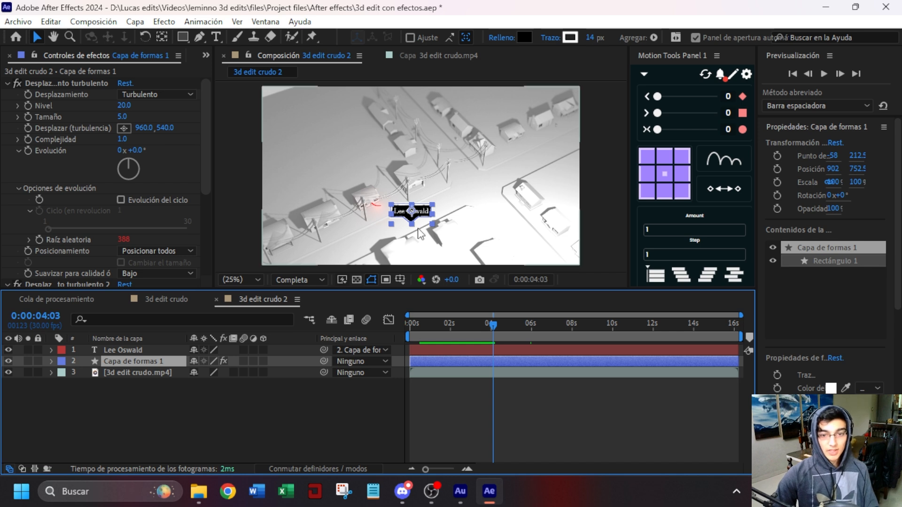
# Move the anchor point of Capa de formas 1 to the tip of the callout's pointer.
pyautogui.scroll(3, 419, 225)
pyautogui.press('space')
pyautogui.moveTo(423, 244); pyautogui.dragTo(464, 96)
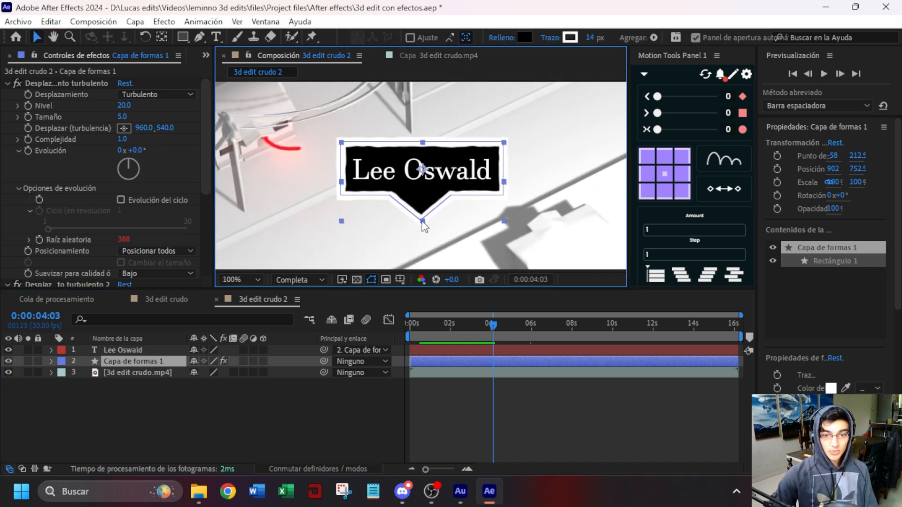
pyautogui.click(664, 191)
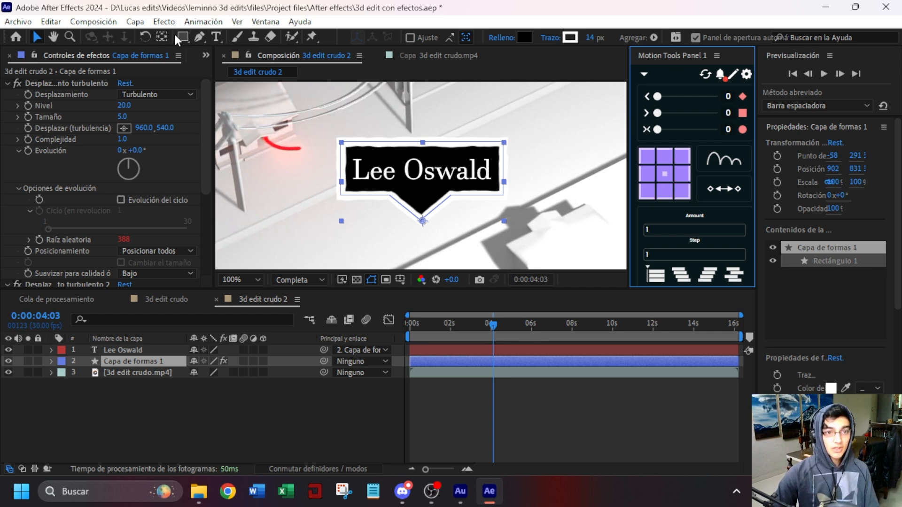
pyautogui.click(162, 37)
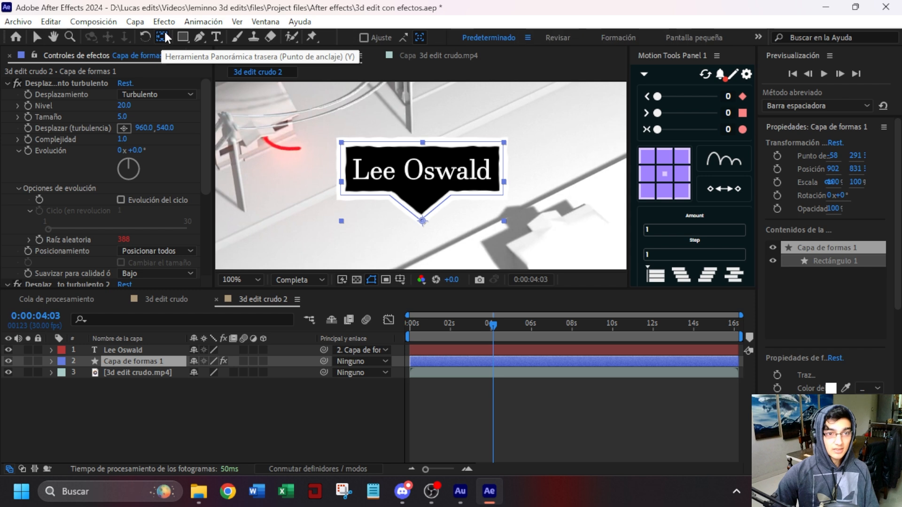
pyautogui.moveTo(431, 218)
pyautogui.mouseDown()
pyautogui.moveTo(437, 181)
pyautogui.moveTo(424, 195)
pyautogui.moveTo(424, 225)
pyautogui.mouseUp()
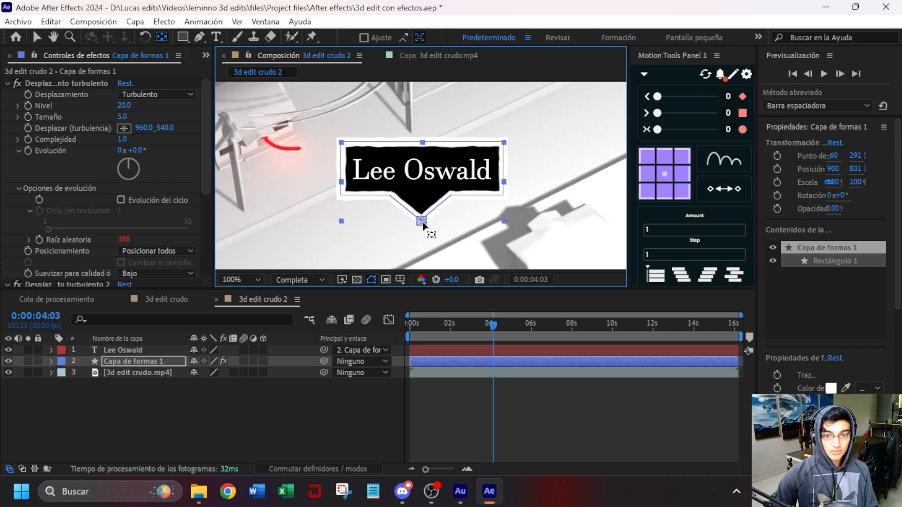
# Move the callout so its pointer sits just above the red figure at 0:00:04:03 and scale it to 80%.
pyautogui.press('v')
pyautogui.moveTo(427, 204); pyautogui.dragTo(306, 121)
pyautogui.scroll(3, 325, 171)
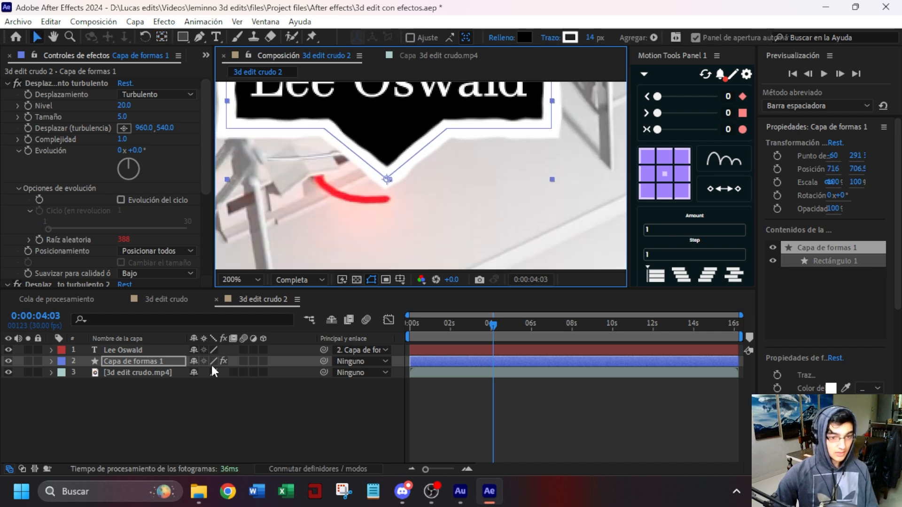
pyautogui.press('s')
pyautogui.moveTo(208, 372); pyautogui.dragTo(227, 373)
pyautogui.scroll(-3, 418, 217)
pyautogui.click(359, 405)
pyautogui.scroll(4, 418, 227)
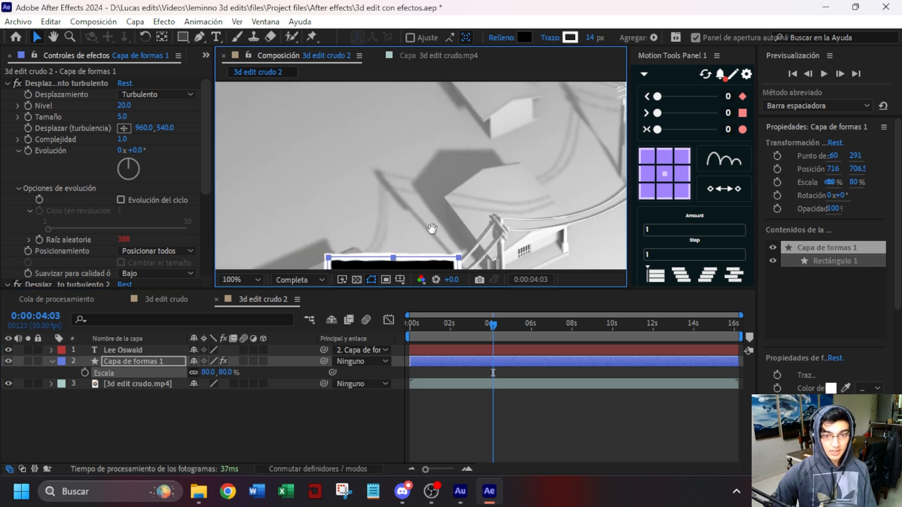
pyautogui.moveTo(432, 229); pyautogui.dragTo(429, 112)
# Start Position keyframes for Capa de formas 1 at 0:00:04:03 and place the callout over the red figure at 0:00:05:17 and 0:00:07:18.
pyautogui.click(163, 362)
pyautogui.press('p')
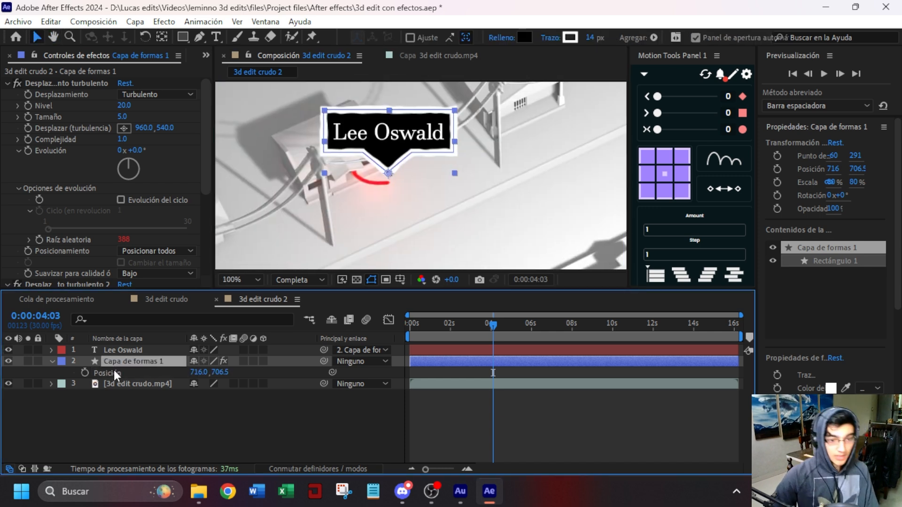
pyautogui.click(85, 373)
pyautogui.moveTo(377, 201); pyautogui.dragTo(359, 238)
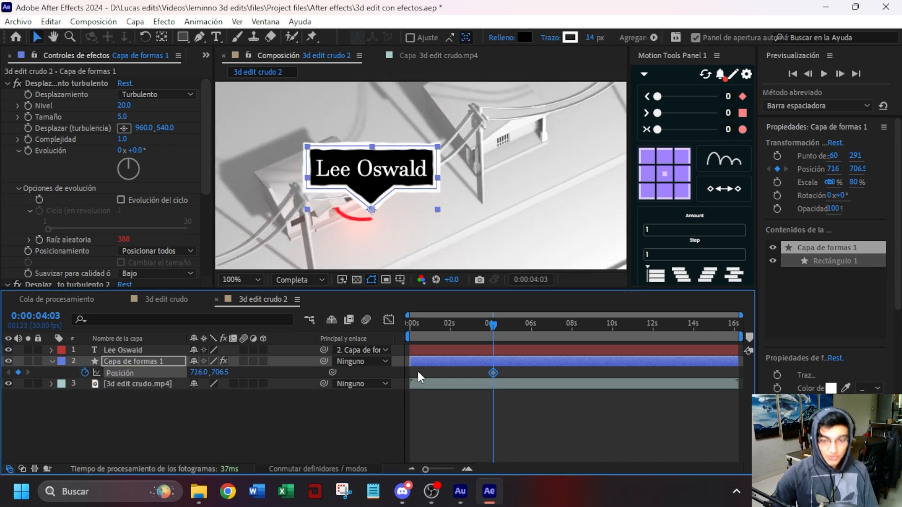
pyautogui.moveTo(494, 325); pyautogui.dragTo(524, 325)
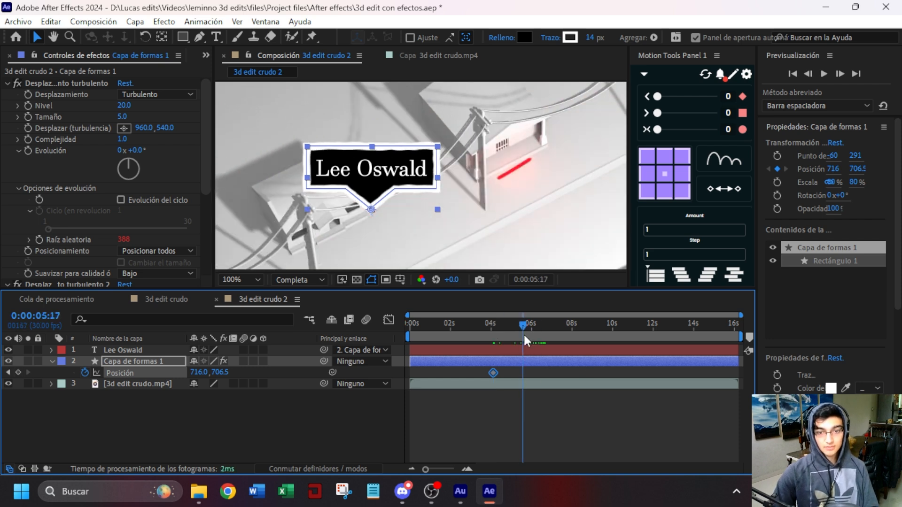
pyautogui.scroll(-2, 398, 241)
pyautogui.moveTo(396, 235); pyautogui.dragTo(473, 204)
pyautogui.moveTo(523, 324); pyautogui.dragTo(564, 323)
pyautogui.moveTo(473, 204); pyautogui.dragTo(487, 137)
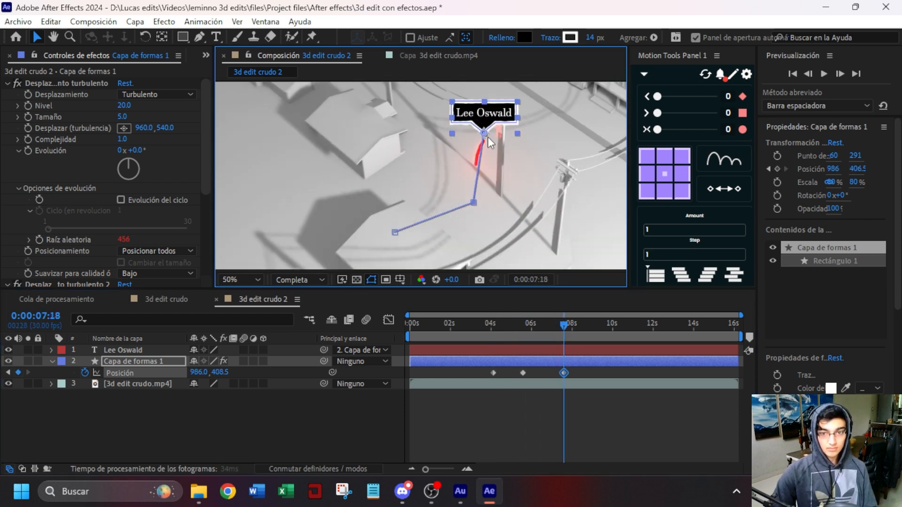
# Keep the callout above the moving red figure with three position keyframes between about 8 and 10.5 seconds.
pyautogui.moveTo(486, 137); pyautogui.dragTo(374, 216, button='middle')
pyautogui.moveTo(564, 325); pyautogui.dragTo(580, 328)
pyautogui.moveTo(371, 215); pyautogui.dragTo(365, 189)
pyautogui.moveTo(580, 325); pyautogui.dragTo(606, 325)
pyautogui.scroll(-1, 437, 185)
pyautogui.moveTo(452, 137); pyautogui.dragTo(441, 168)
pyautogui.scroll(2, 452, 155)
pyautogui.moveTo(606, 325); pyautogui.dragTo(621, 325)
pyautogui.moveTo(433, 197); pyautogui.dragTo(449, 202)
# Reposition the callout over the red figure with two position keyframes between about 12 and 13.5 seconds.
pyautogui.moveTo(620, 325); pyautogui.dragTo(662, 325)
pyautogui.scroll(-2, 545, 226)
pyautogui.moveTo(555, 235); pyautogui.dragTo(513, 220, button='middle')
pyautogui.moveTo(438, 169); pyautogui.dragTo(473, 178)
pyautogui.moveTo(662, 326); pyautogui.dragTo(676, 325)
pyautogui.moveTo(473, 177); pyautogui.dragTo(516, 204)
# Check the callout's tracking from 0:00:04:03 and add a correcting position keyframe at about 6.5 seconds.
pyautogui.moveTo(507, 325); pyautogui.dragTo(493, 333)
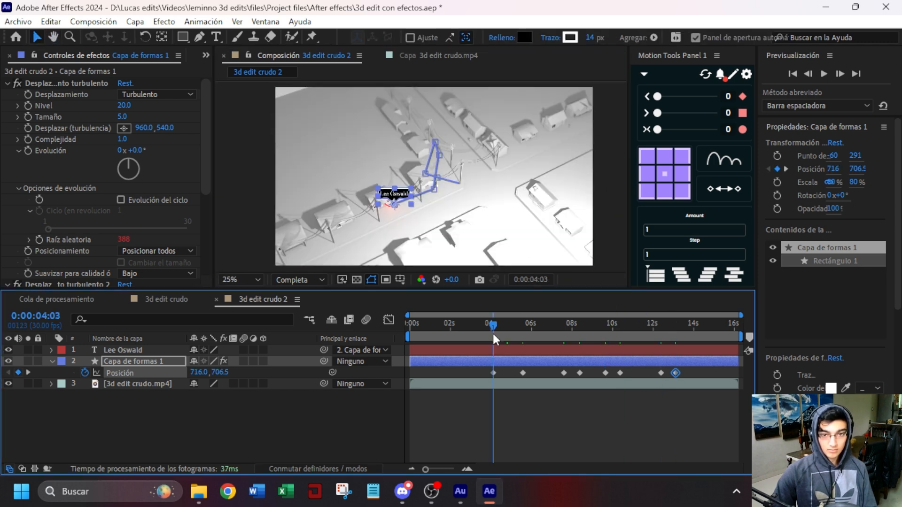
pyautogui.scroll(2, 423, 207)
pyautogui.moveTo(423, 211); pyautogui.dragTo(457, 175, button='middle')
pyautogui.click(523, 347)
pyautogui.moveTo(518, 323); pyautogui.dragTo(537, 323)
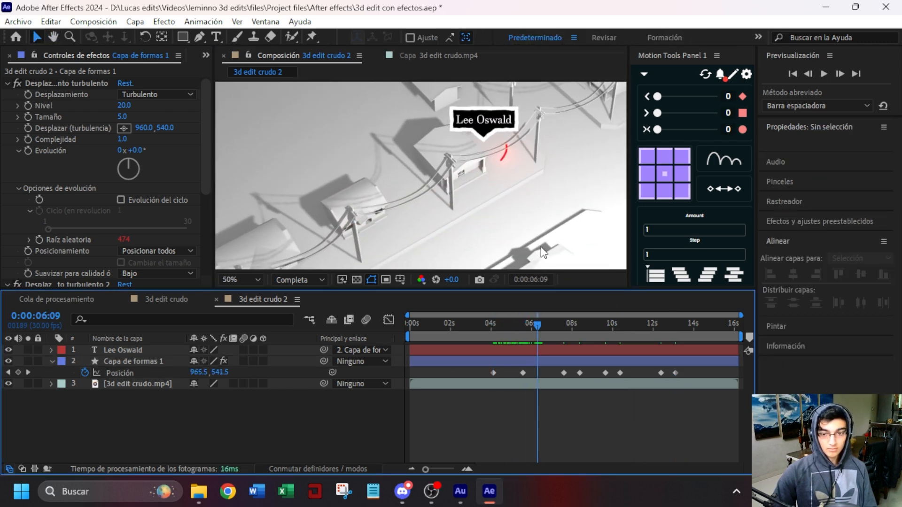
pyautogui.click(160, 362)
pyautogui.click(155, 361)
pyautogui.press('End')
pyautogui.click(543, 329)
pyautogui.press('pageup')
pyautogui.press('pageup')
pyautogui.press('pageup')
pyautogui.press('pageup')
pyautogui.press('pageup')
pyautogui.press('pageup')
pyautogui.moveTo(197, 372); pyautogui.dragTo(234, 371)
pyautogui.scroll(1, 444, 196)
pyautogui.moveTo(450, 165); pyautogui.dragTo(457, 164)
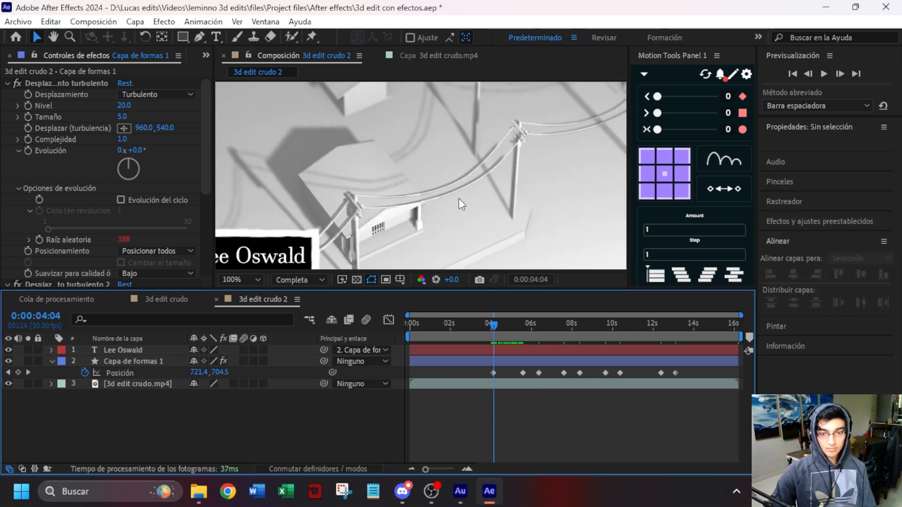
# Refine the callout's path with extra position keyframes at about 6, 9 and 9.5 seconds so it stays above the figure.
pyautogui.scroll(-1, 459, 199)
pyautogui.moveTo(494, 324); pyautogui.dragTo(533, 324)
pyautogui.moveTo(456, 179); pyautogui.dragTo(466, 182)
pyautogui.click(520, 443)
pyautogui.moveTo(541, 317); pyautogui.dragTo(592, 313)
pyautogui.moveTo(440, 132); pyautogui.dragTo(415, 124)
pyautogui.click(531, 423)
pyautogui.moveTo(592, 323); pyautogui.dragTo(600, 323)
pyautogui.moveTo(418, 150); pyautogui.dragTo(414, 153)
pyautogui.click(555, 423)
# Add a position keyframe for Capa de formas 1 at 0:00:11:12 that places the callout directly above the figure's head.
pyautogui.moveTo(599, 324); pyautogui.dragTo(641, 320)
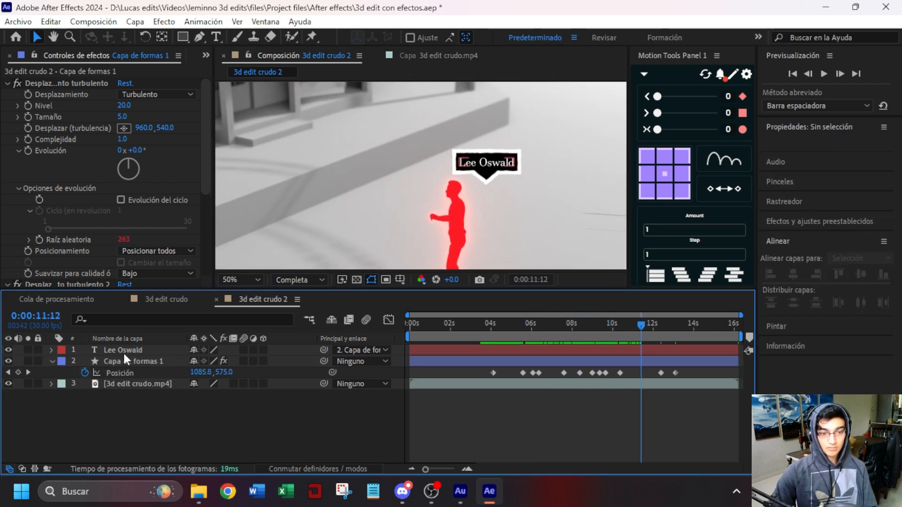
pyautogui.click(125, 361)
pyautogui.moveTo(491, 180); pyautogui.dragTo(456, 178)
pyautogui.moveTo(641, 325); pyautogui.dragTo(676, 324)
pyautogui.click(592, 404)
# Fit the whole frame in the viewer and preview the callout's tracking from 0:00:03:13.
pyautogui.click(479, 325)
pyautogui.click(241, 279)
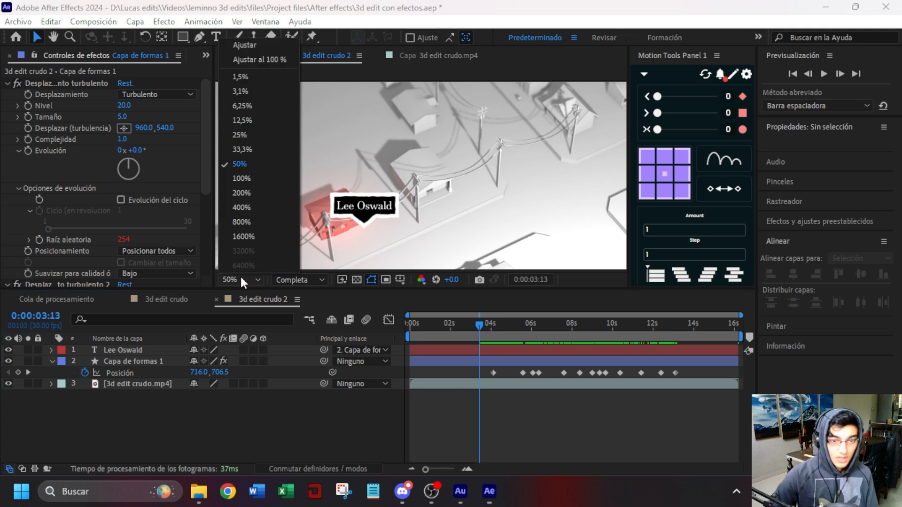
pyautogui.click(241, 58)
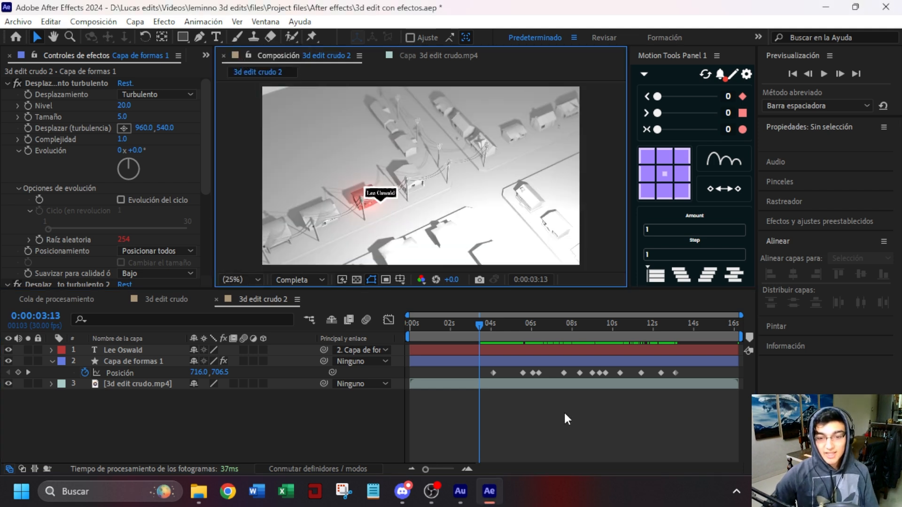
pyautogui.press('space')
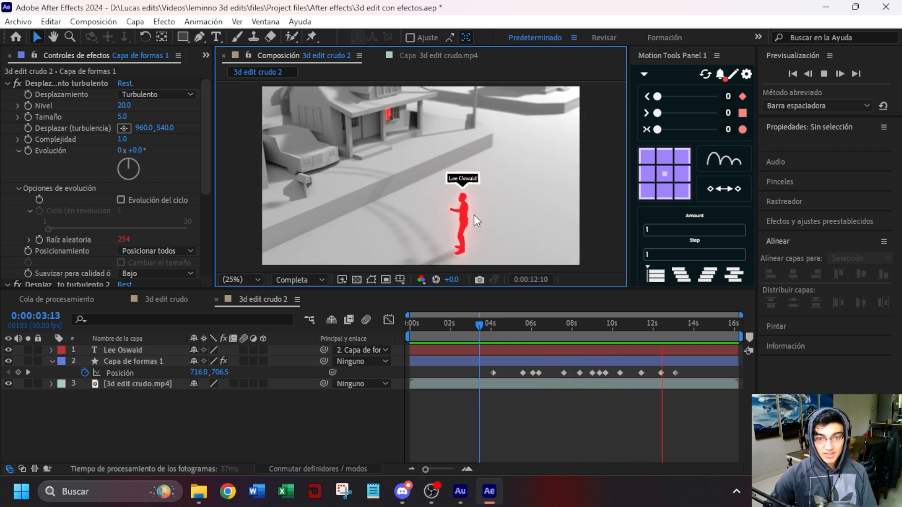
pyautogui.click(491, 331)
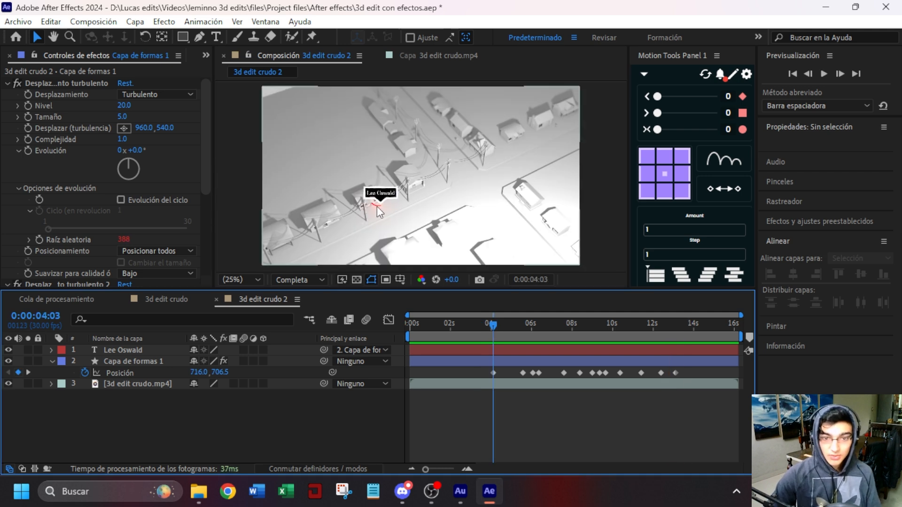
pyautogui.press('/')
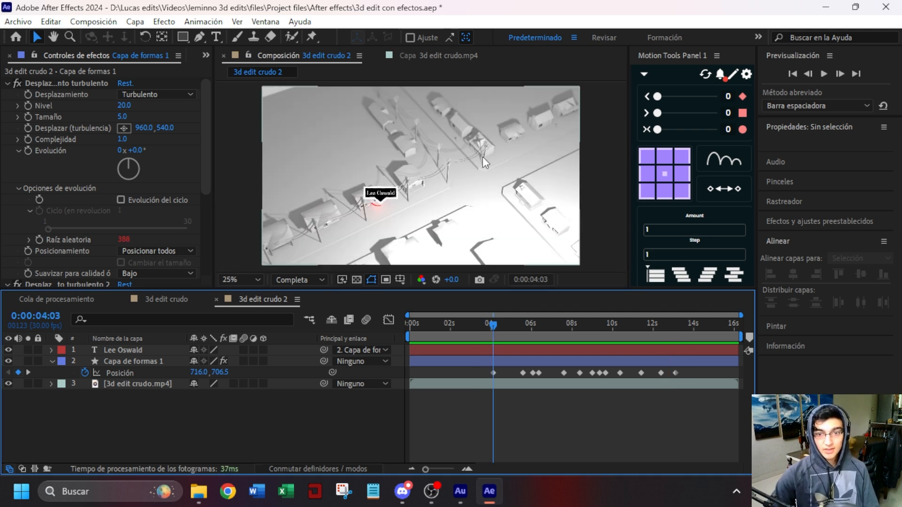
# At 0:00:09:24, duplicate the Lee Oswald text and Capa de formas 1 layers and remove the shape copy's position keyframes.
pyautogui.moveTo(495, 321); pyautogui.dragTo(608, 283)
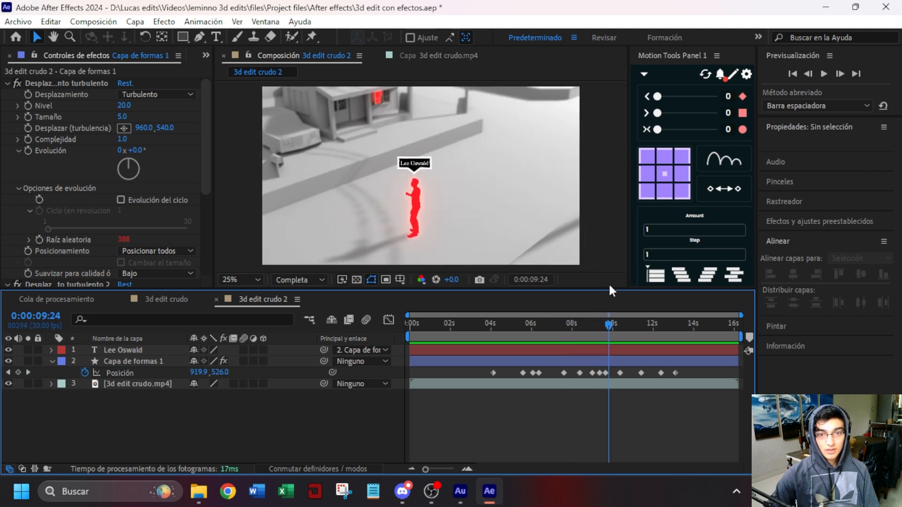
pyautogui.click(548, 362)
pyautogui.keyDown('ctrl'); pyautogui.click(157, 350); pyautogui.keyUp('ctrl')
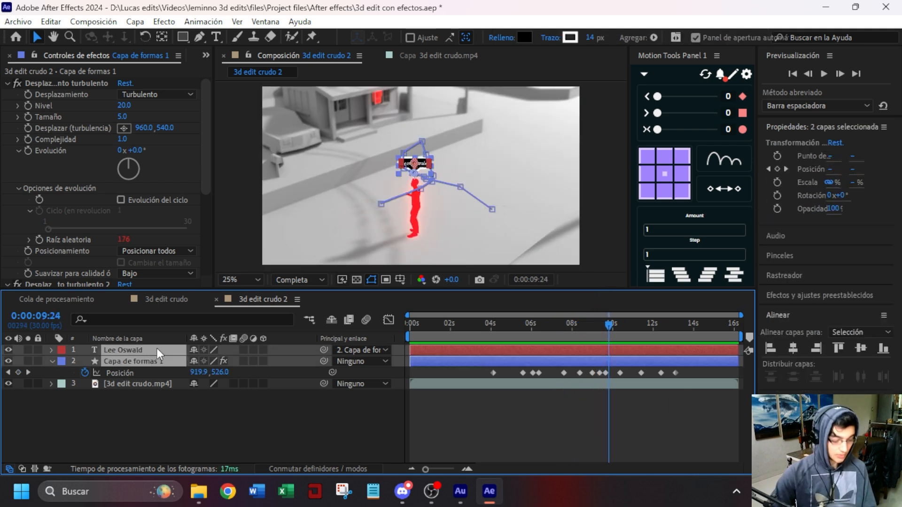
pyautogui.hotkey('ctrl', 'd')
pyautogui.press('u')
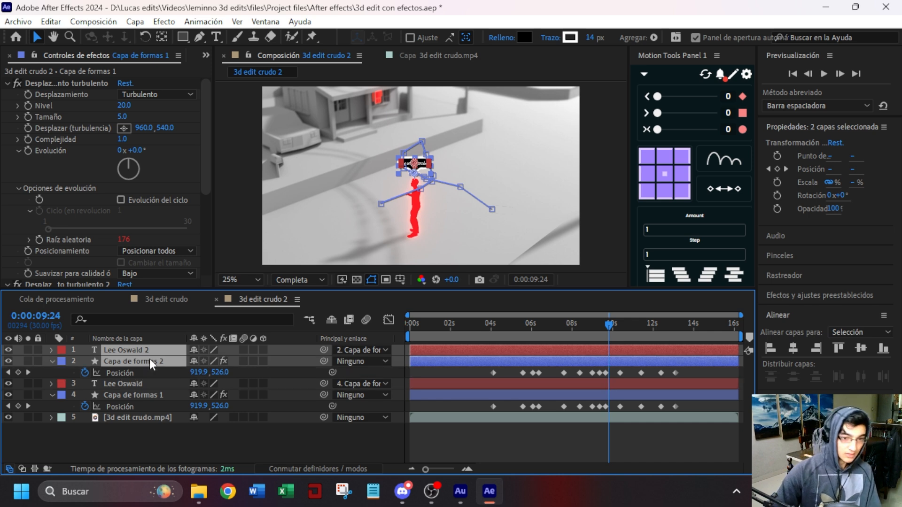
pyautogui.click(84, 372)
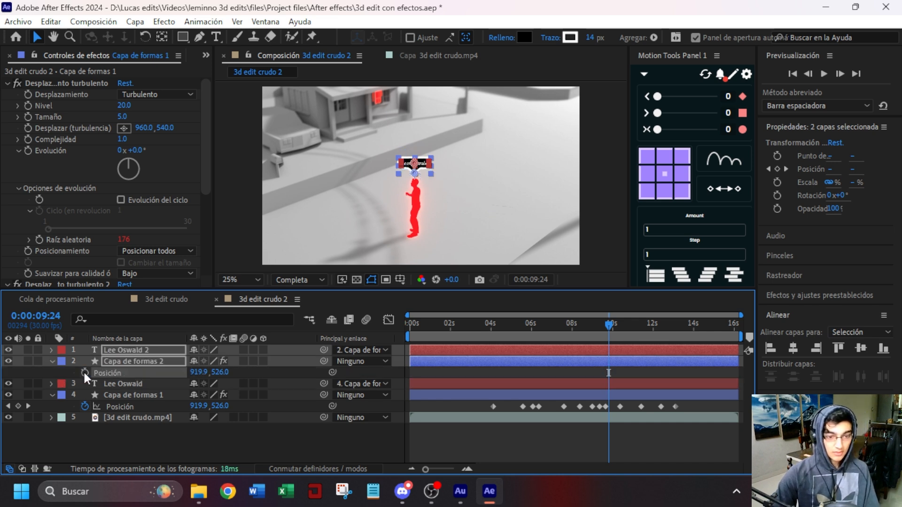
# Set the parent of the Lee Oswald 2 text layer to Ninguno.
pyautogui.click(130, 349)
pyautogui.click(139, 361)
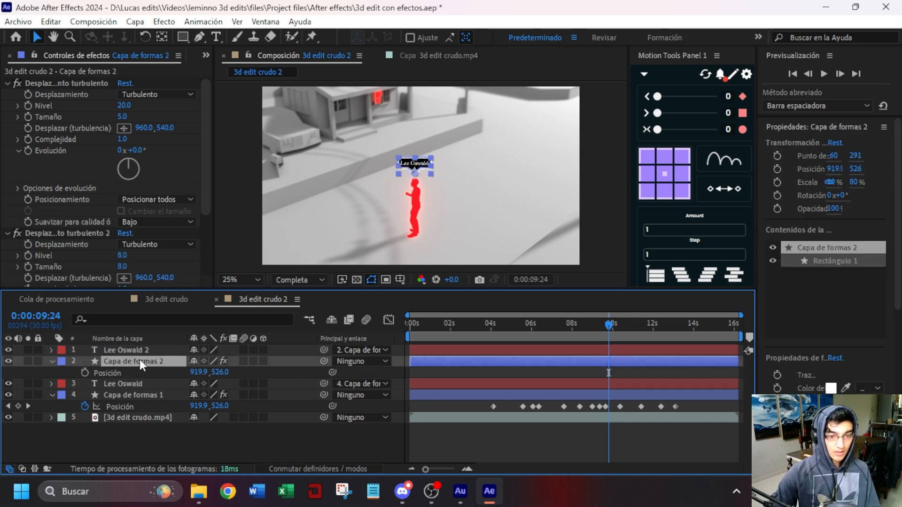
pyautogui.click(353, 349)
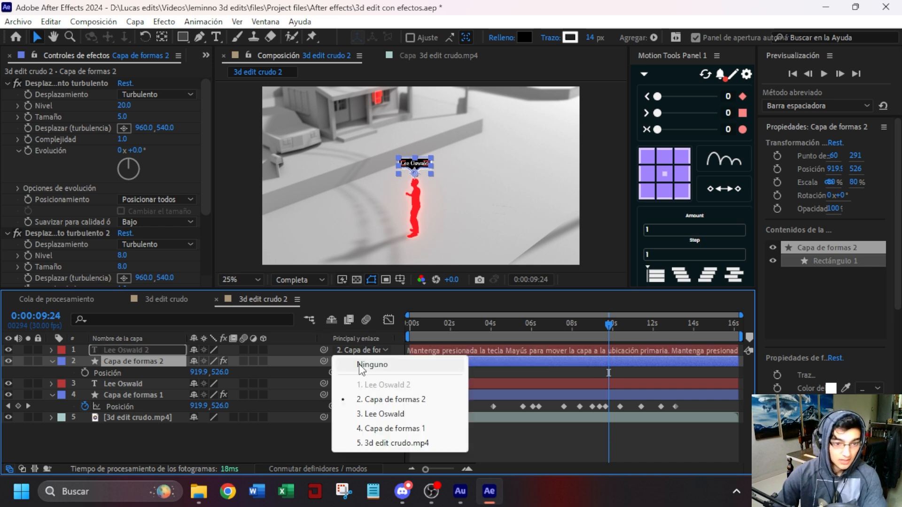
pyautogui.click(359, 365)
# Rotate Capa de formas 2 by 180° so its pointer faces up, and place the copied text over it.
pyautogui.press('r')
pyautogui.click(208, 372)
pyautogui.press('Return')
pyautogui.click(348, 181)
pyautogui.scroll(4, 349, 186)
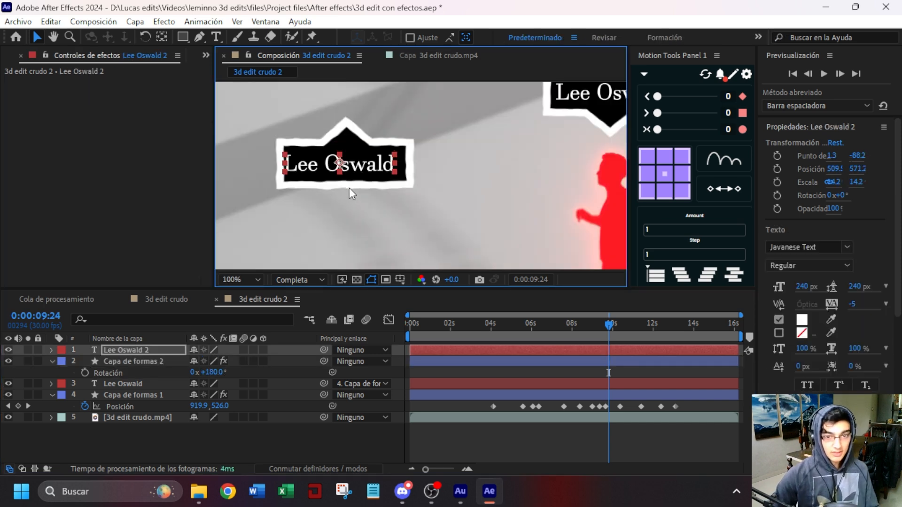
pyautogui.scroll(2, 348, 188)
# Trim the start of Capa de formas 2 to 0:00:09:24 and parent the Lee Oswald 2 text layer to it.
pyautogui.click(127, 360)
pyautogui.click(388, 168)
pyautogui.scroll(-4, 388, 167)
pyautogui.press('p')
pyautogui.click(161, 349)
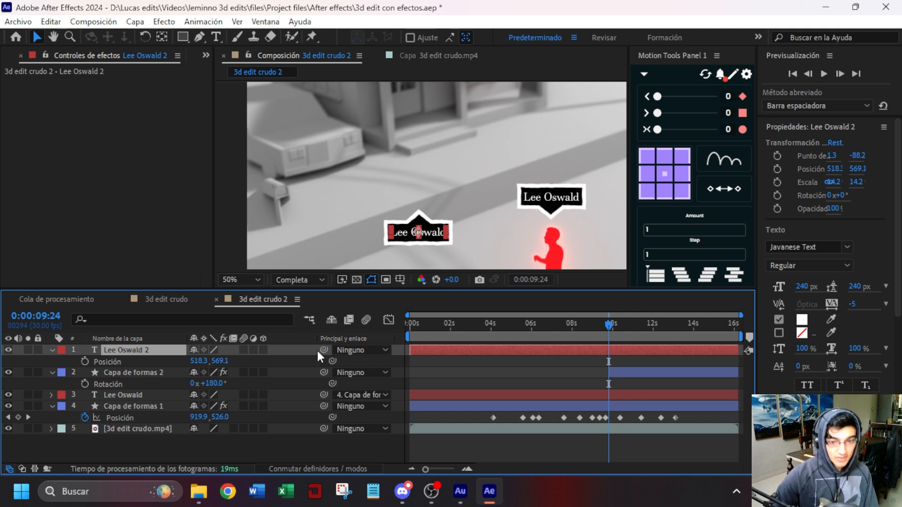
pyautogui.moveTo(193, 363); pyautogui.dragTo(151, 373)
# Move the flipped callout with its text to just below the red figure in the house doorway.
pyautogui.click(474, 163)
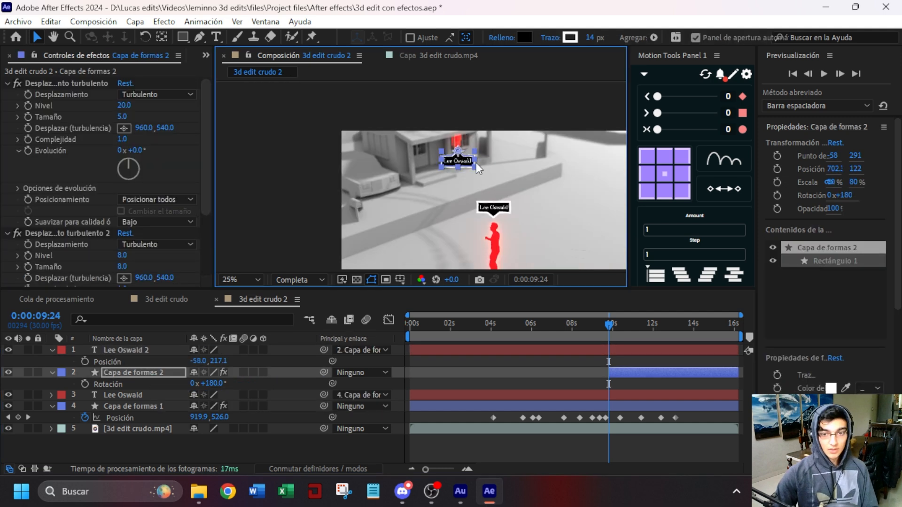
pyautogui.moveTo(442, 161); pyautogui.dragTo(412, 204)
pyautogui.scroll(-2, 508, 210)
pyautogui.moveTo(508, 210); pyautogui.dragTo(397, 151, button='middle')
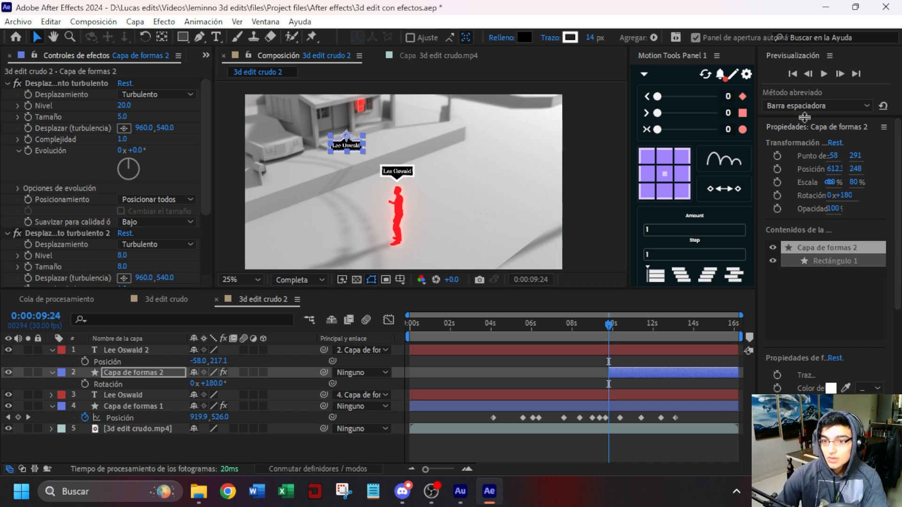
# Set up a motion tracker on 3d edit crudo.mp4 with track type Transformar, fitting the track point around the red figure in the house doorway.
pyautogui.click(806, 126)
pyautogui.click(799, 186)
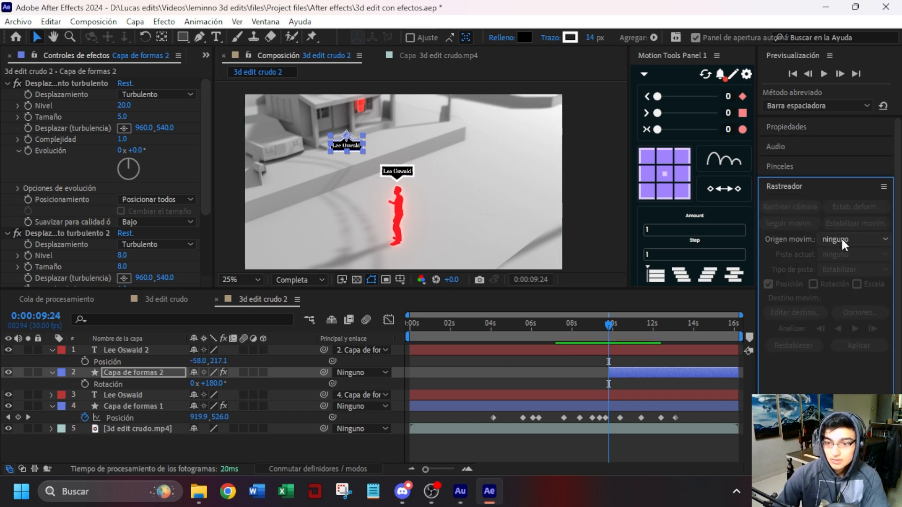
pyautogui.click(852, 239)
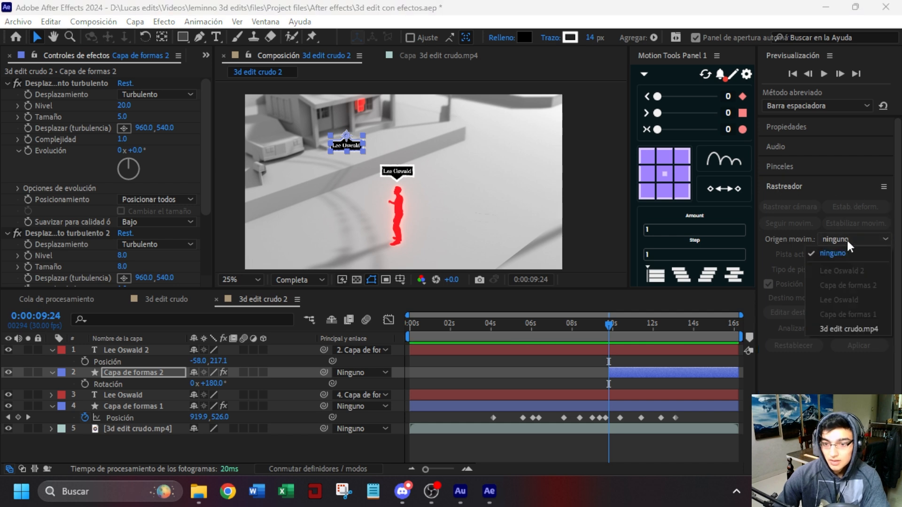
pyautogui.click(855, 329)
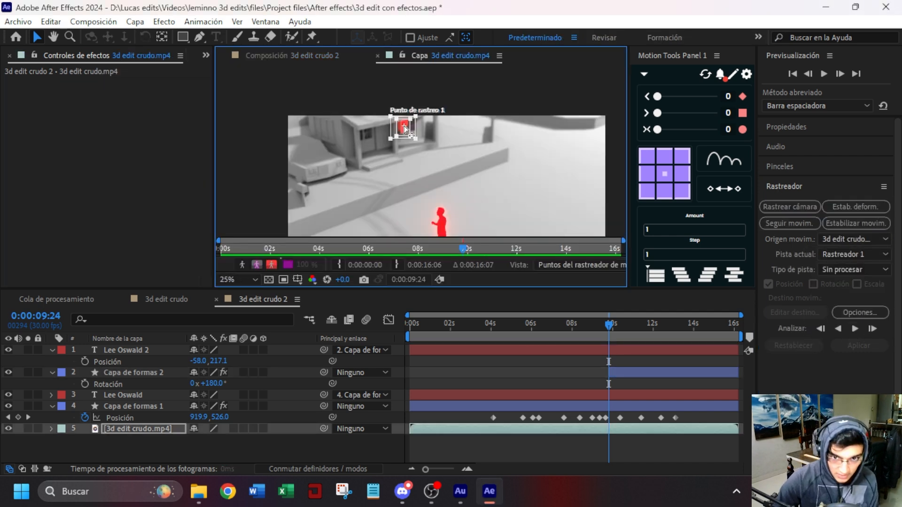
pyautogui.scroll(2, 403, 126)
pyautogui.moveTo(464, 178); pyautogui.dragTo(461, 171)
pyautogui.press('v')
pyautogui.scroll(2, 452, 161)
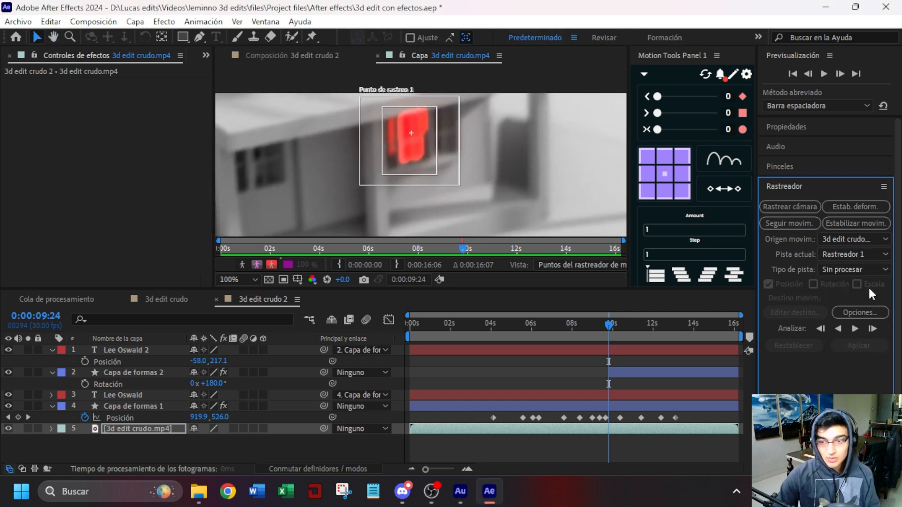
pyautogui.click(842, 271)
pyautogui.click(832, 297)
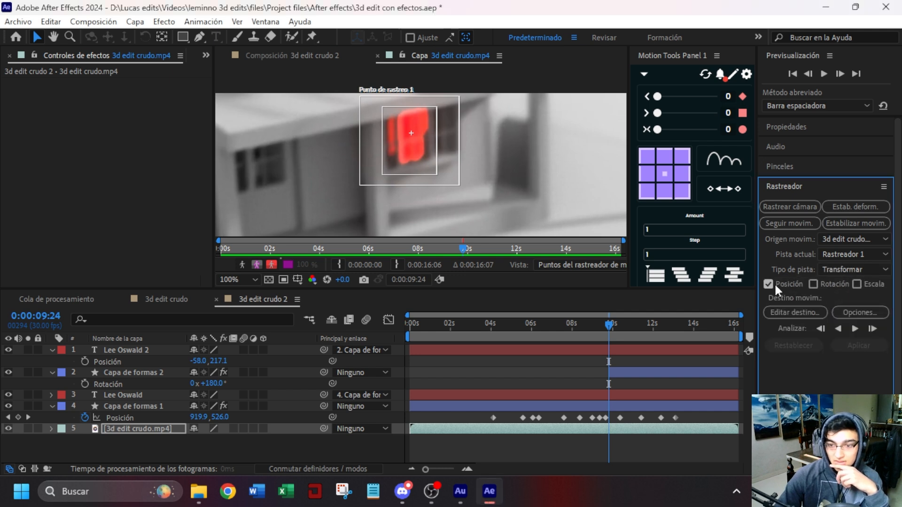
pyautogui.click(804, 313)
pyautogui.click(557, 280)
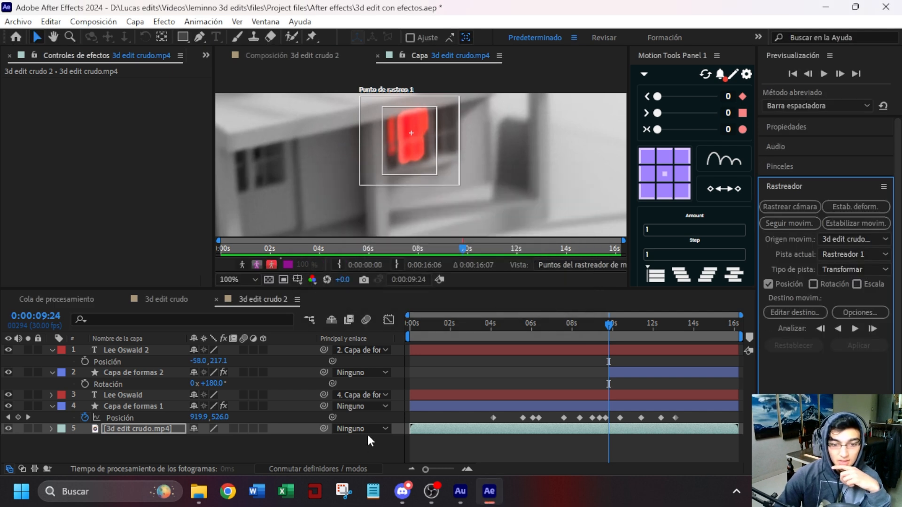
# Create a null object and set Nulo 3 as the motion target of the tracker.
pyautogui.rightClick(358, 448)
pyautogui.moveTo(446, 287)
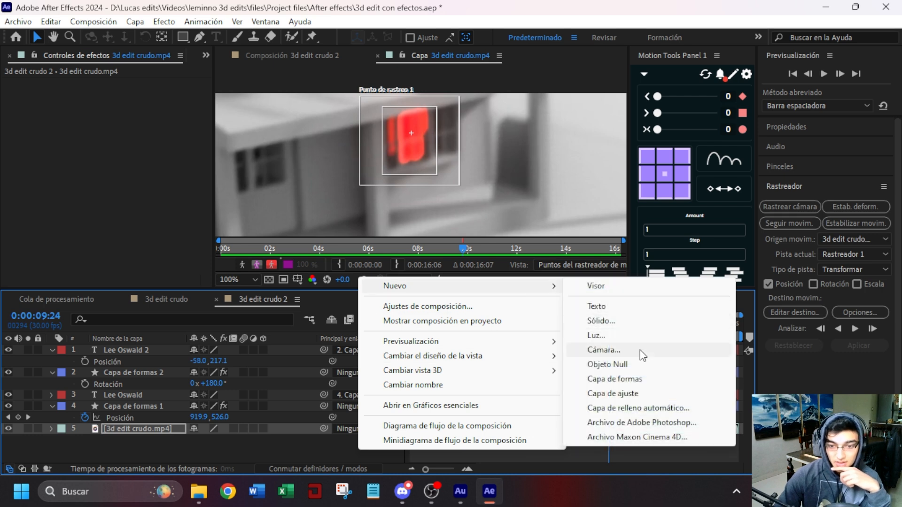
pyautogui.click(641, 364)
pyautogui.moveTo(168, 344); pyautogui.dragTo(167, 345)
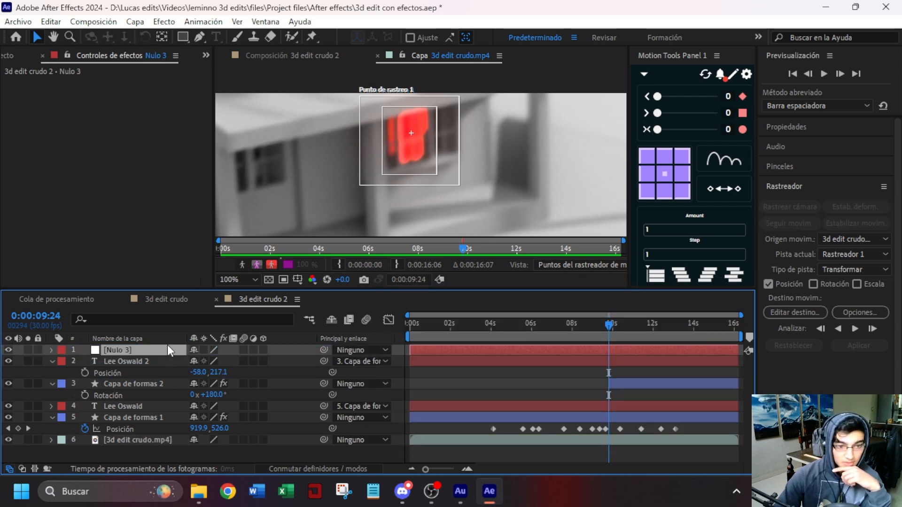
pyautogui.click(804, 313)
pyautogui.click(526, 225)
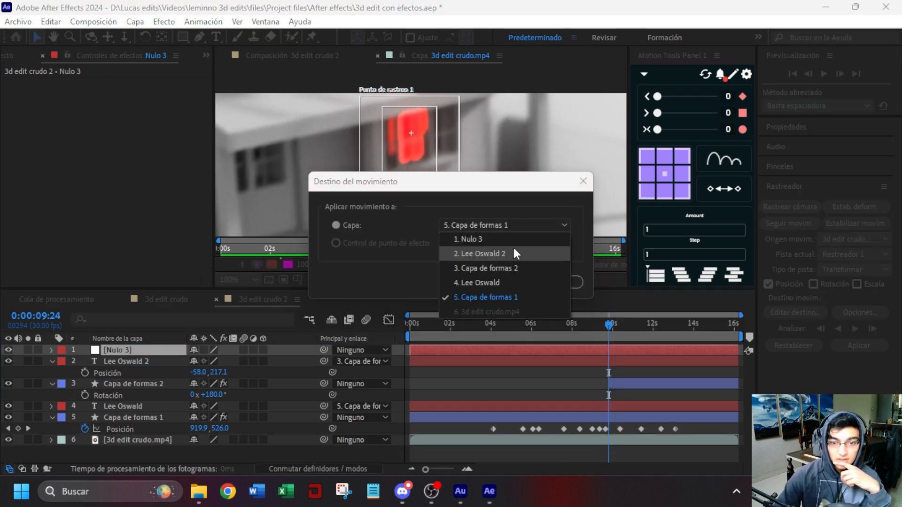
pyautogui.click(494, 240)
pyautogui.click(559, 282)
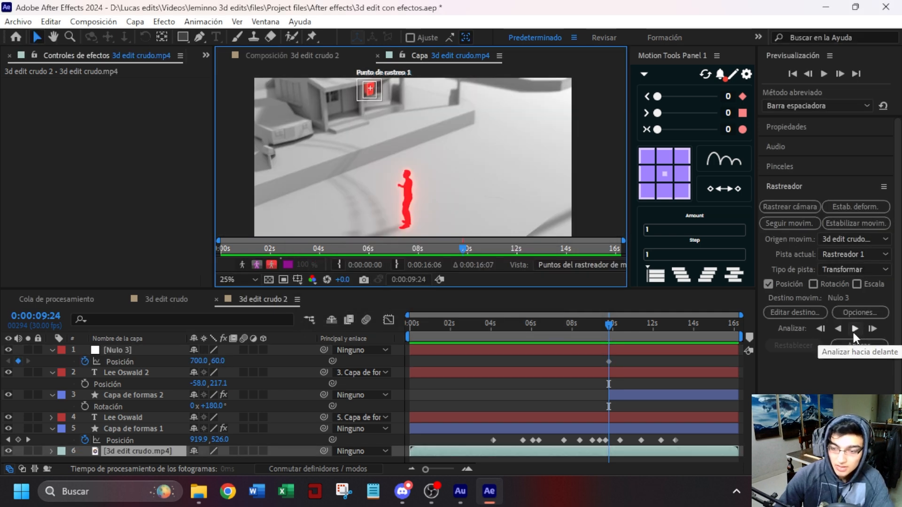
# Analyze the track forward from 0:00:09:24 to 0:00:14:08 and apply its motion to Nulo 3 in X e Y.
pyautogui.click(855, 330)
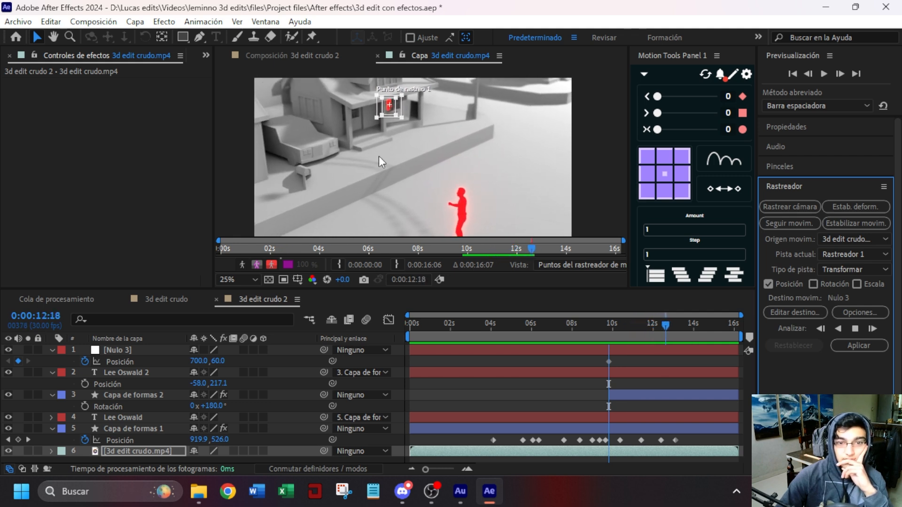
pyautogui.click(855, 328)
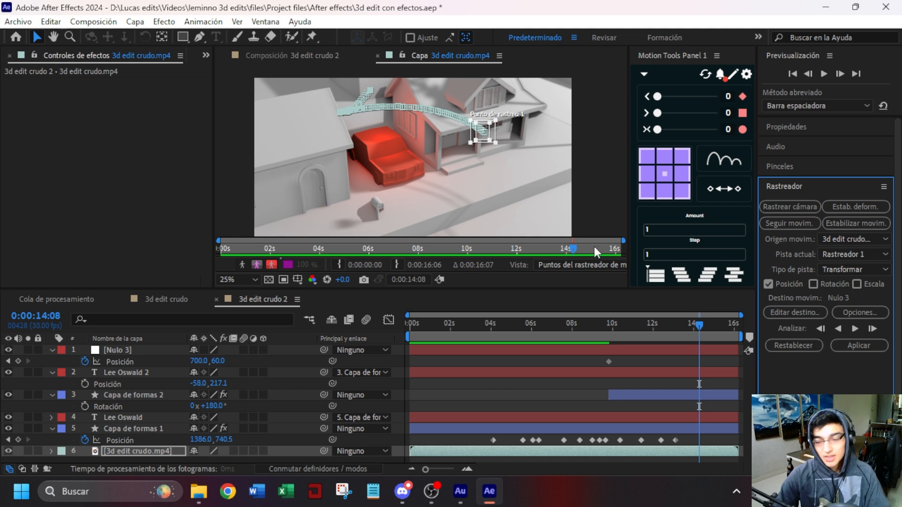
pyautogui.click(860, 345)
pyautogui.click(492, 225)
pyautogui.click(487, 239)
pyautogui.click(486, 281)
pyautogui.click(876, 345)
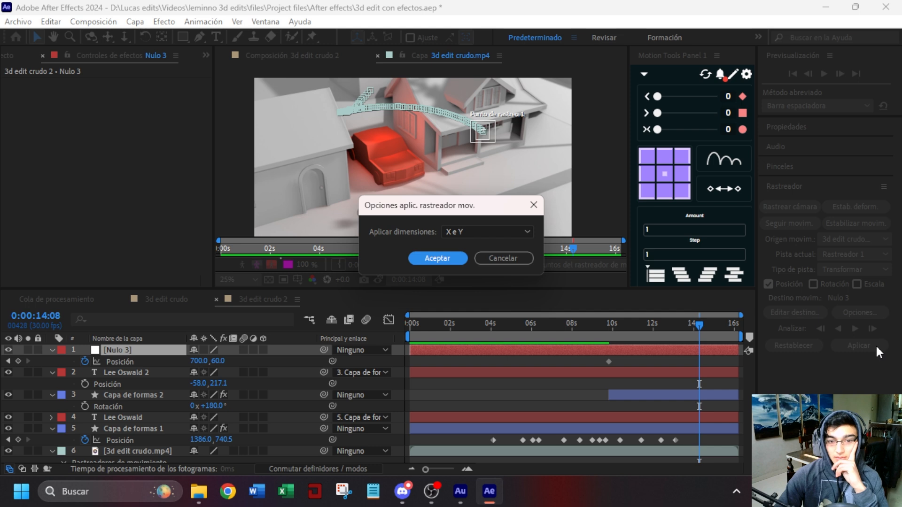
pyautogui.click(450, 261)
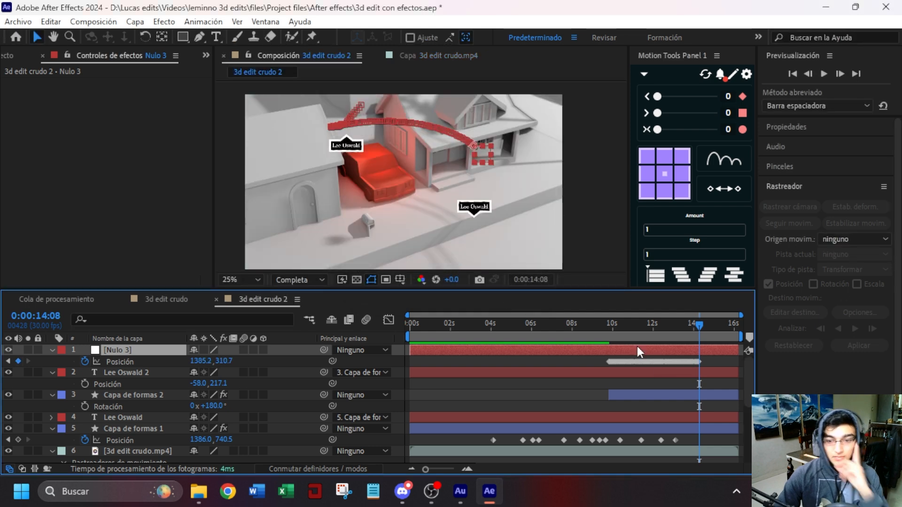
# At 0:00:09:24, move the flipped callout right below the doorway figure, parent Capa de formas 2 to Nulo 3, and preview the tracking.
pyautogui.moveTo(613, 336); pyautogui.dragTo(609, 339)
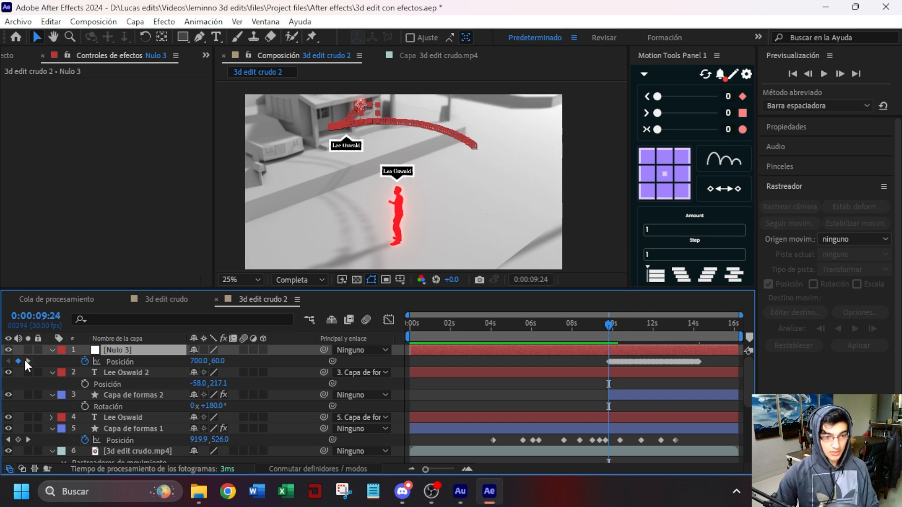
pyautogui.click(131, 395)
pyautogui.click(354, 143)
pyautogui.moveTo(355, 142); pyautogui.dragTo(362, 125)
pyautogui.moveTo(325, 395); pyautogui.dragTo(145, 348)
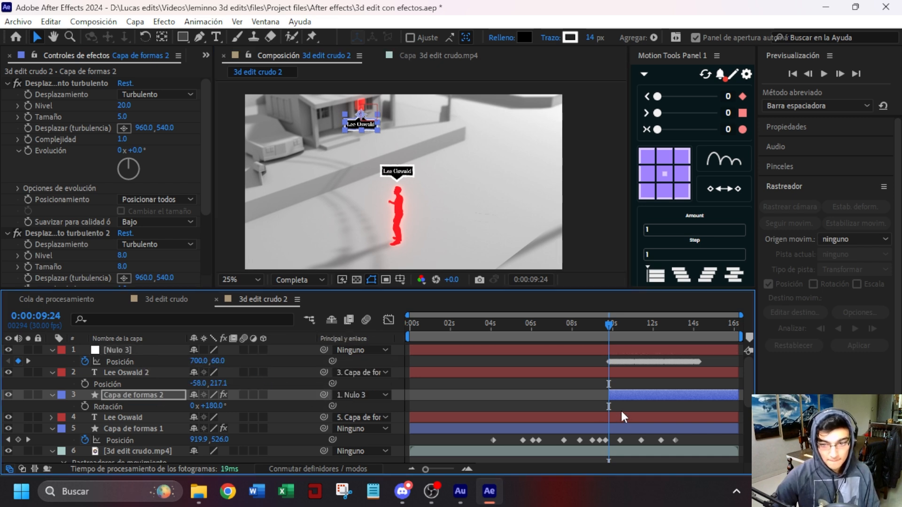
pyautogui.click(635, 406)
pyautogui.press('space')
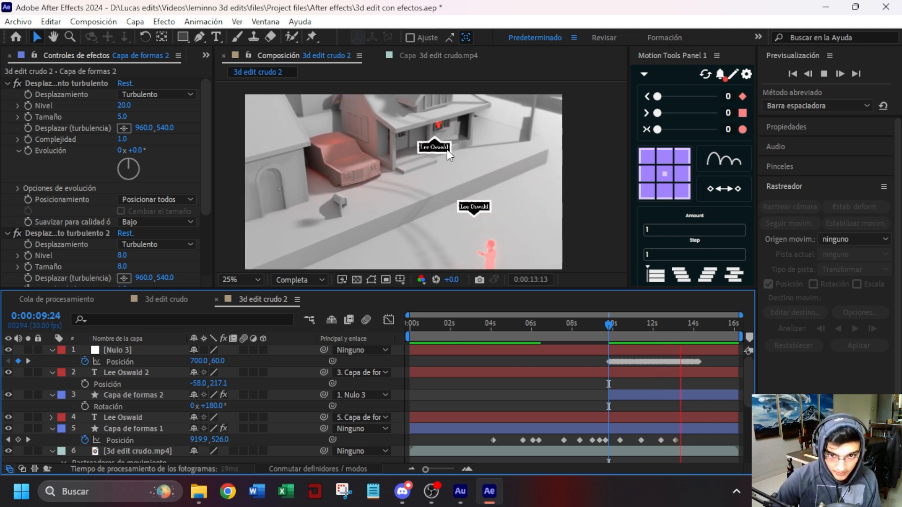
pyautogui.press('space')
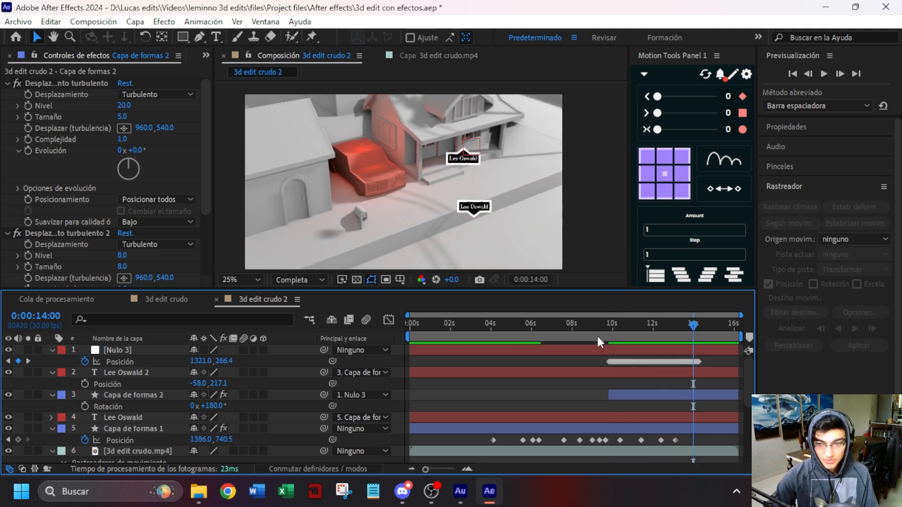
# Trim the starts of Nulo 3 and Lee Oswald 2 to 0:00:09:24, and of Lee Oswald and Capa de formas 1 to 0:00:04:03.
pyautogui.click(610, 334)
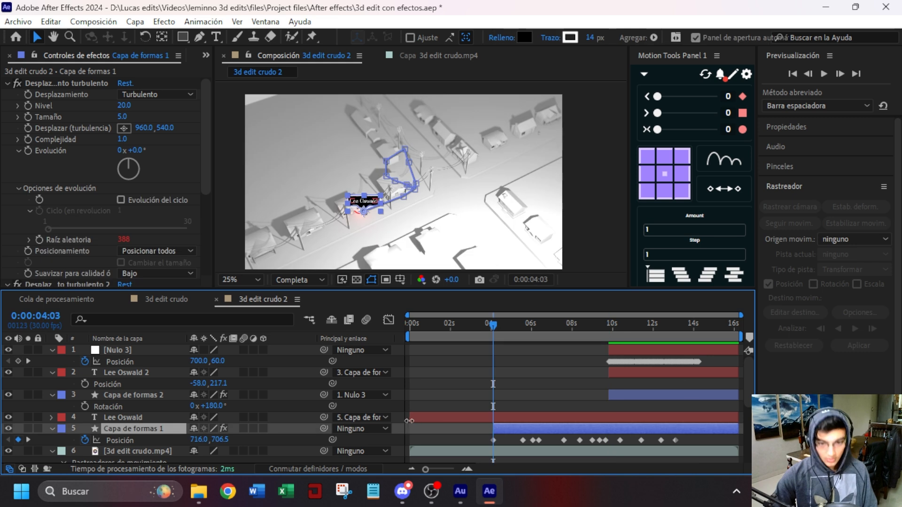
pyautogui.keyDown('shift'); pyautogui.moveTo(409, 421); pyautogui.dragTo(468, 430); pyautogui.keyUp('shift')
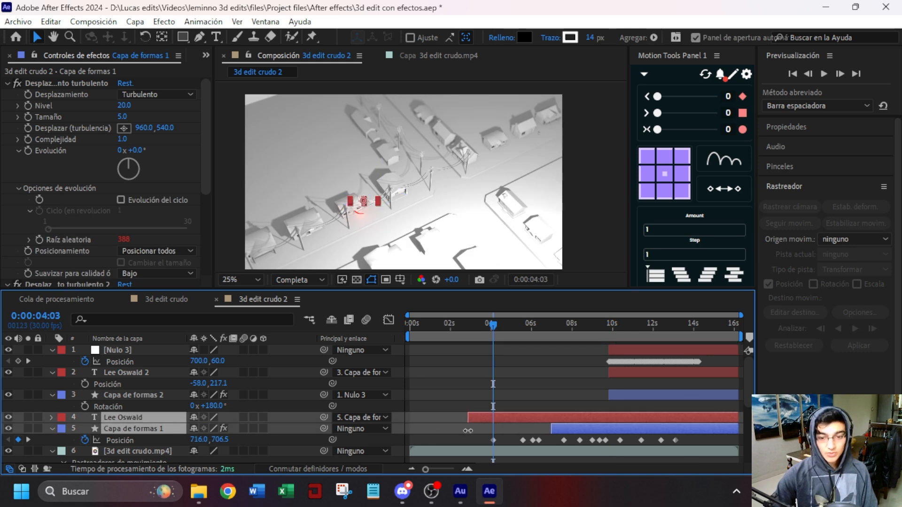
pyautogui.hotkey('ctrl', 'z')
pyautogui.click(472, 432)
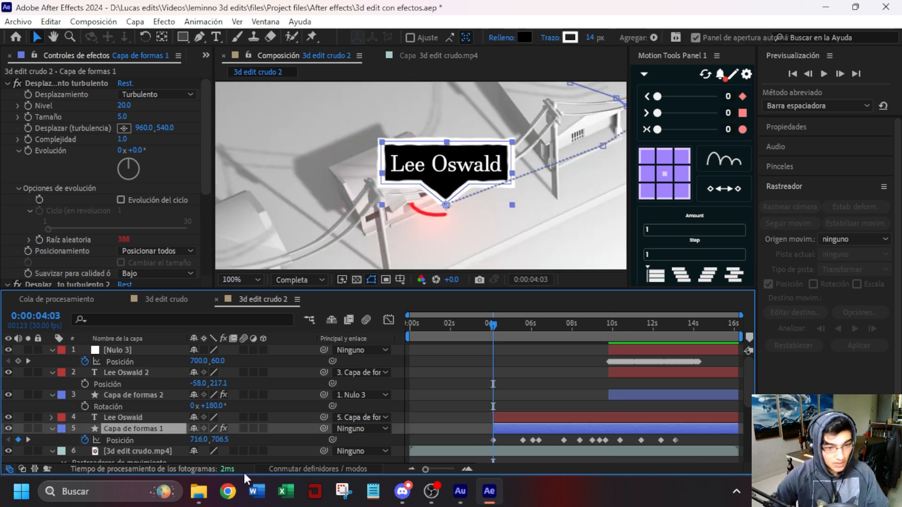
# Keyframe the Trazado of Rectángulo 1 in Capa de formas 1 at 0:00:04:03 and shift that keyframe to about 6.5 seconds.
pyautogui.doubleClick(52, 429)
pyautogui.click(62, 380)
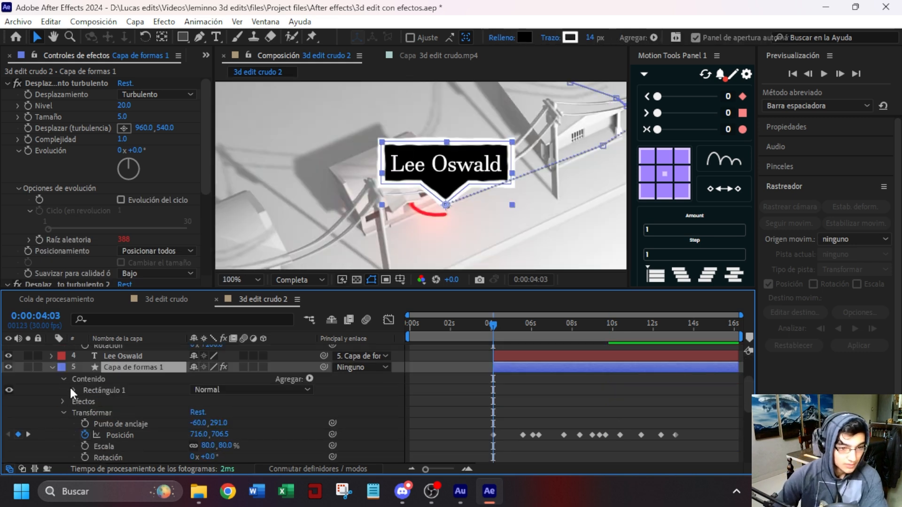
pyautogui.click(74, 390)
pyautogui.click(85, 402)
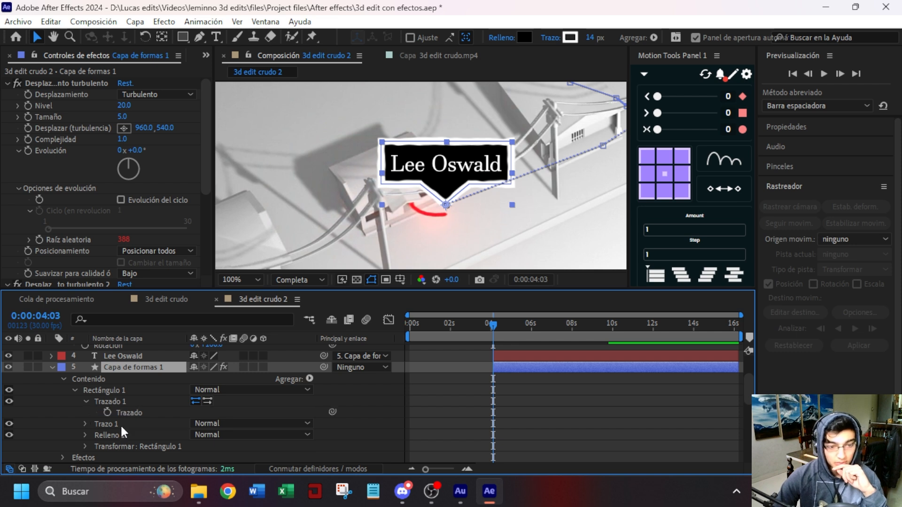
pyautogui.click(107, 413)
pyautogui.moveTo(493, 412); pyautogui.dragTo(543, 412)
# At 0:00:04:03, collapse the callout path's points inward from both sides into a thin vertical sliver above the pointer tip.
pyautogui.moveTo(351, 125); pyautogui.dragTo(407, 184)
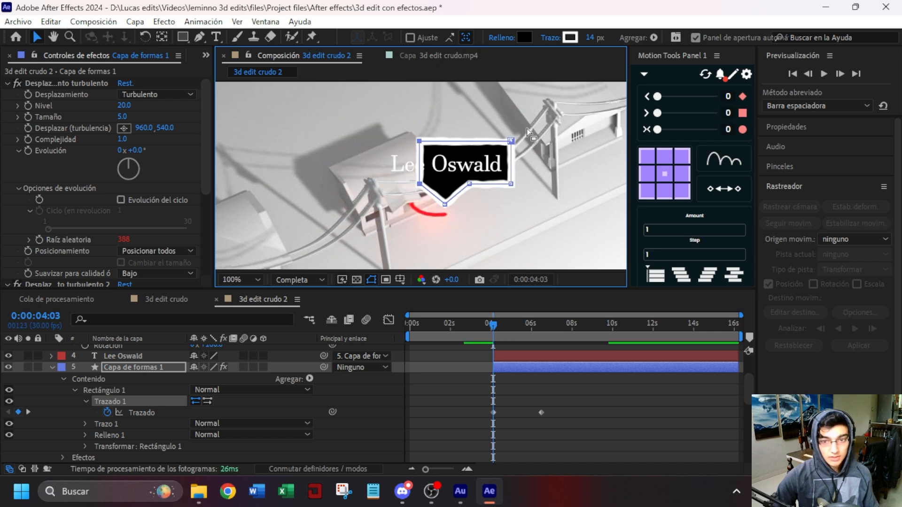
pyautogui.moveTo(512, 185); pyautogui.dragTo(469, 193)
pyautogui.moveTo(388, 134); pyautogui.dragTo(443, 191)
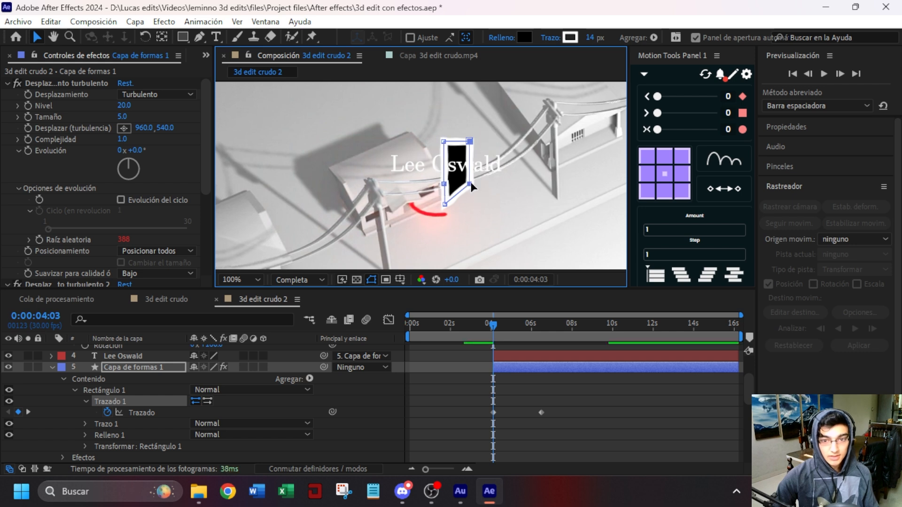
pyautogui.moveTo(472, 187); pyautogui.dragTo(450, 190)
# Apply > easing of 100 to both Trazado keyframes and check their speed graph.
pyautogui.moveTo(577, 401); pyautogui.dragTo(492, 415)
pyautogui.click(709, 122)
pyautogui.write('100')
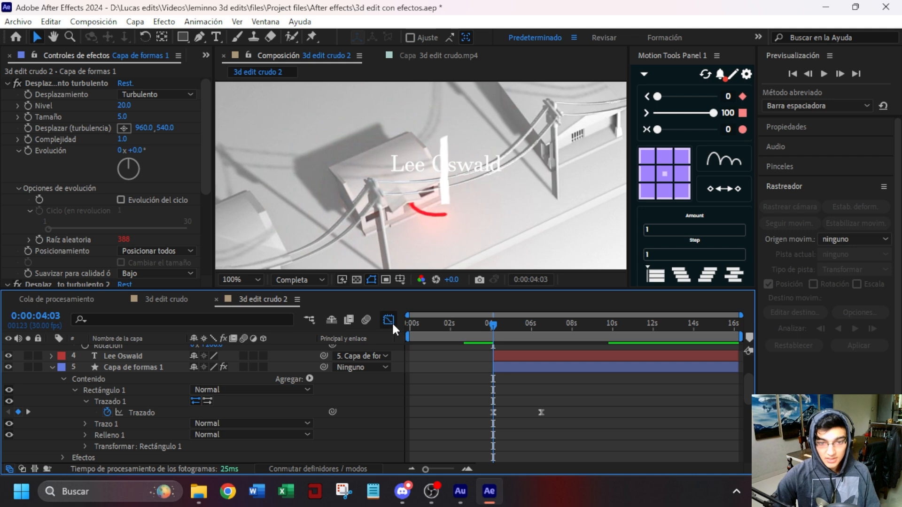
pyautogui.click(389, 320)
pyautogui.click(136, 412)
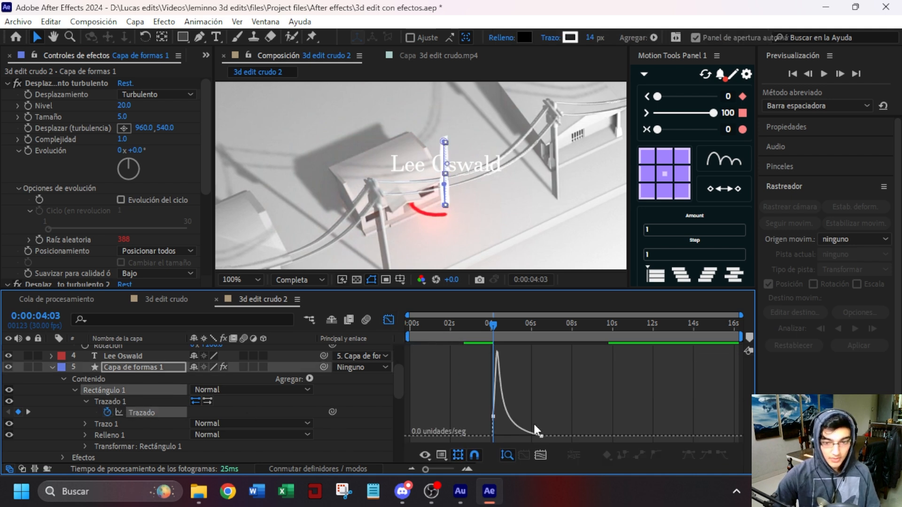
pyautogui.hotkey('shift', 'F3')
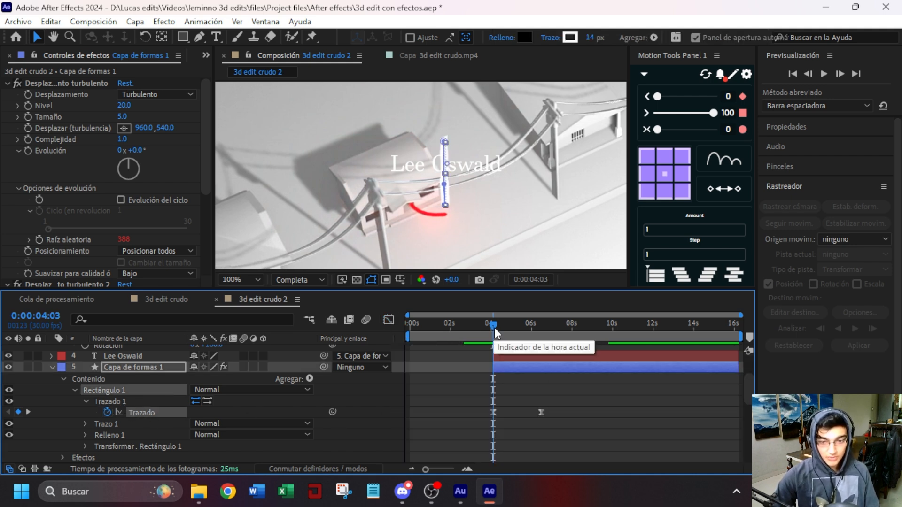
# Fade in Capa de formas 1 by keyframing its opacity from 0% at 0:00:04:03 to 100% at 0:00:05:09, and preview it.
pyautogui.click(138, 368)
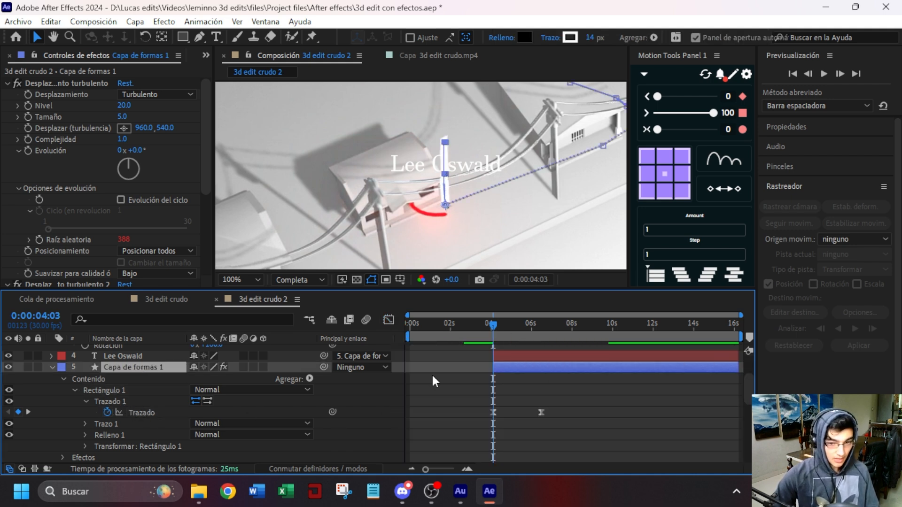
pyautogui.click(517, 330)
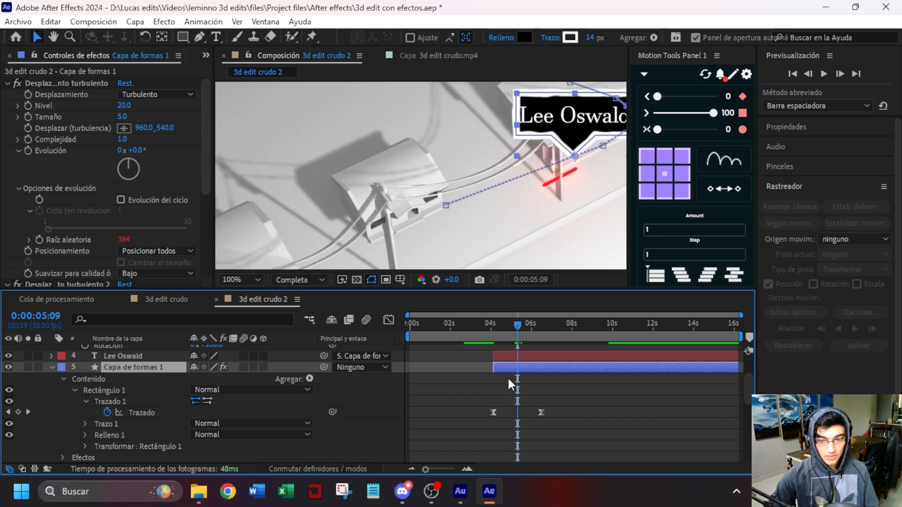
pyautogui.hotkey('alt', 'shift', 't')
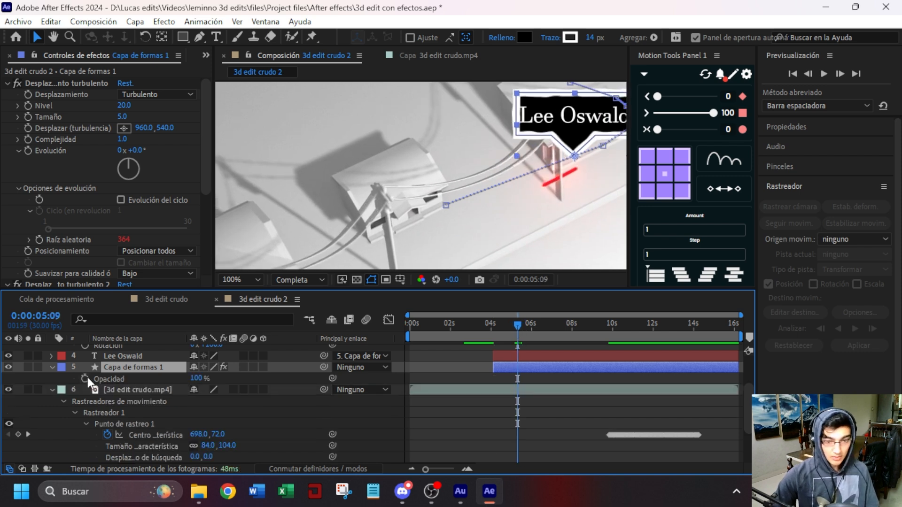
pyautogui.press('i')
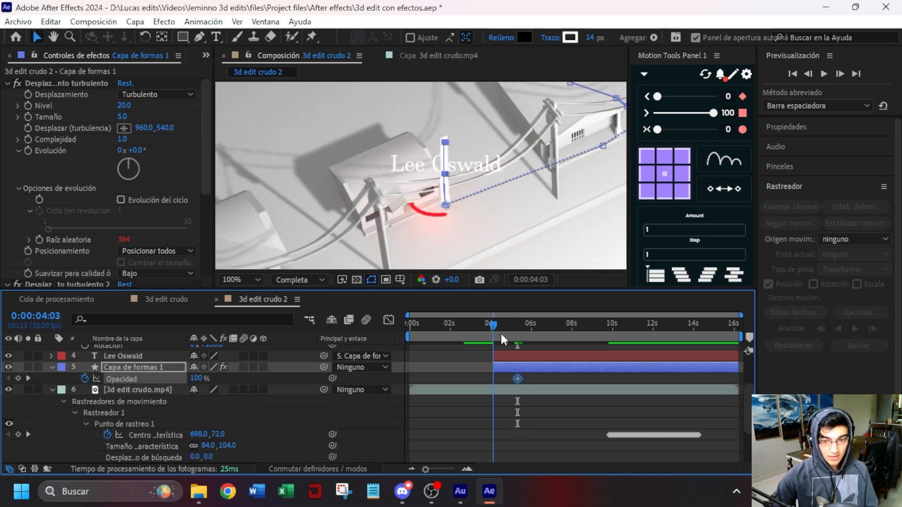
pyautogui.moveTo(197, 379); pyautogui.dragTo(63, 392)
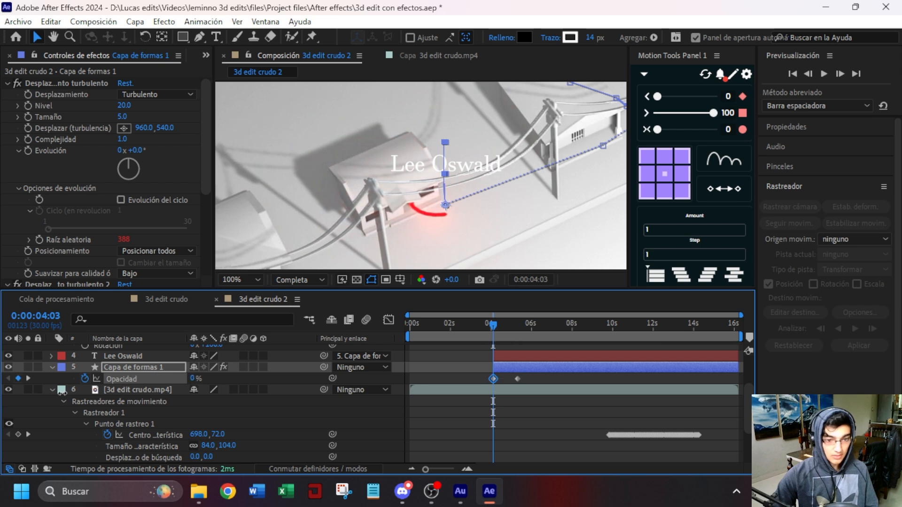
pyautogui.click(542, 379)
pyautogui.press('space')
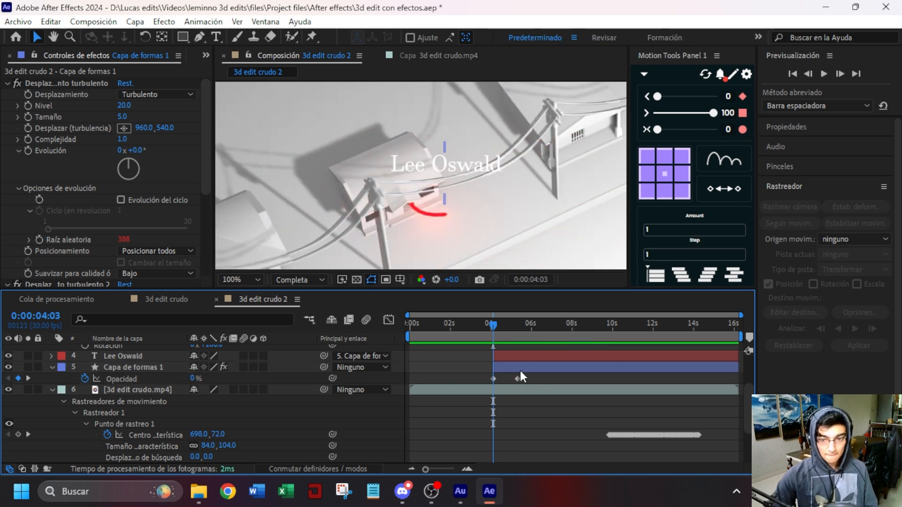
# Move Capa de formas 1's second Trazado keyframe to 0:00:05:21 and its second Opacidad keyframe to about 5 seconds, and preview the opening.
pyautogui.click(520, 370)
pyautogui.press('u')
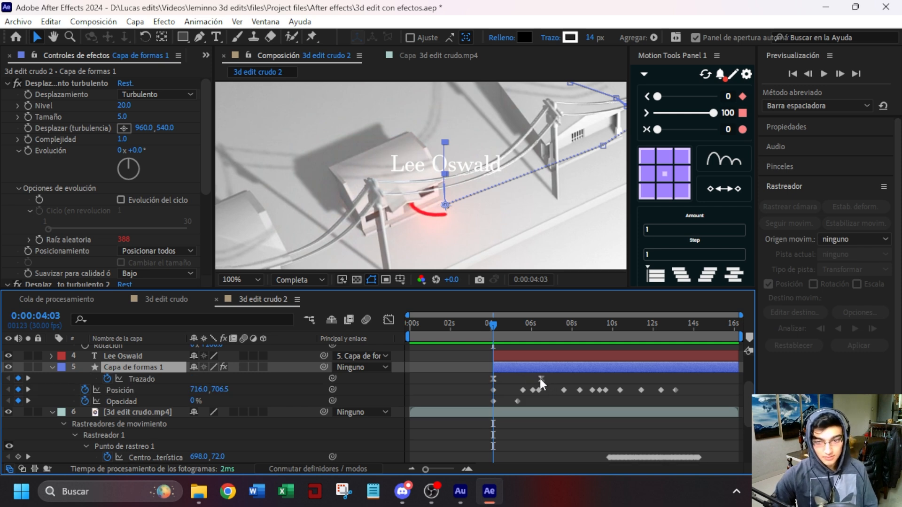
pyautogui.click(541, 379)
pyautogui.keyDown('shift'); pyautogui.click(518, 402); pyautogui.keyUp('shift')
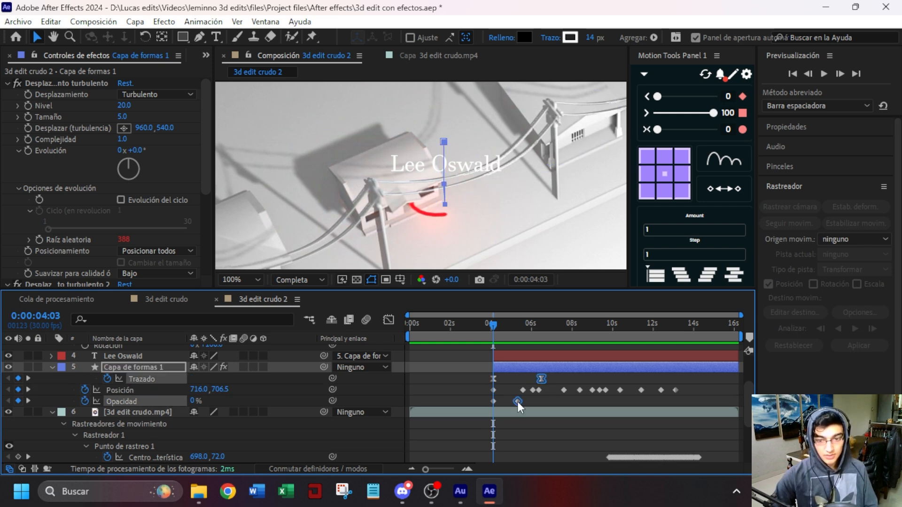
pyautogui.moveTo(539, 385); pyautogui.dragTo(514, 405)
pyautogui.click(541, 379)
pyautogui.press('space')
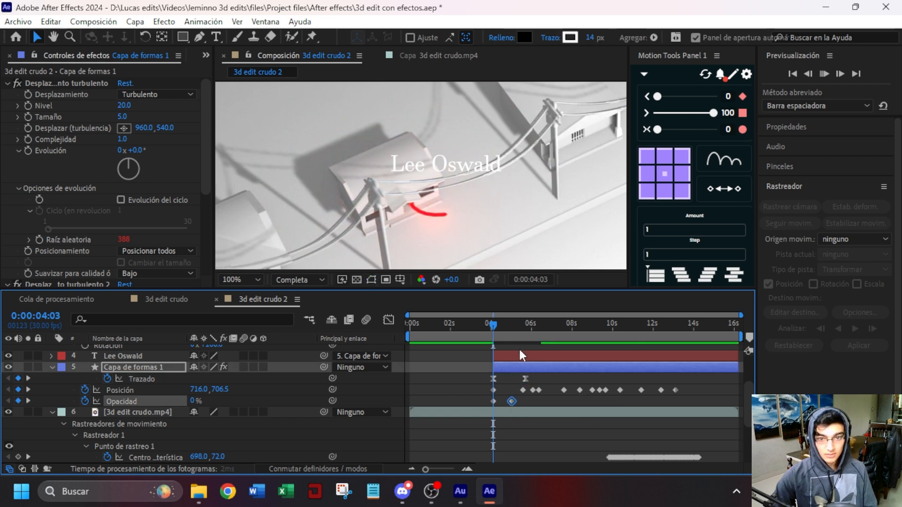
pyautogui.press('space')
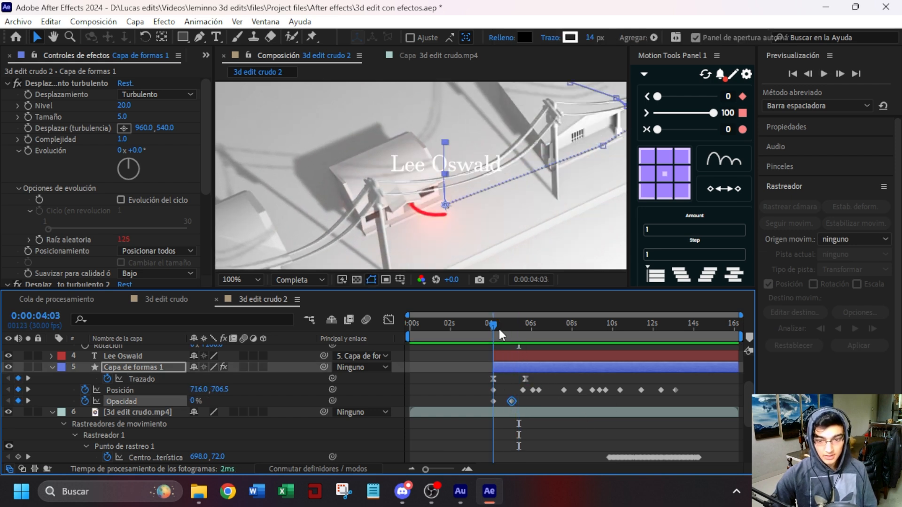
# Start the Lee Oswald text at 0:00:05:04 and animate it in with Animation Composer 3's Fade Characters Together transition, From Start.
pyautogui.moveTo(488, 324); pyautogui.dragTo(510, 363)
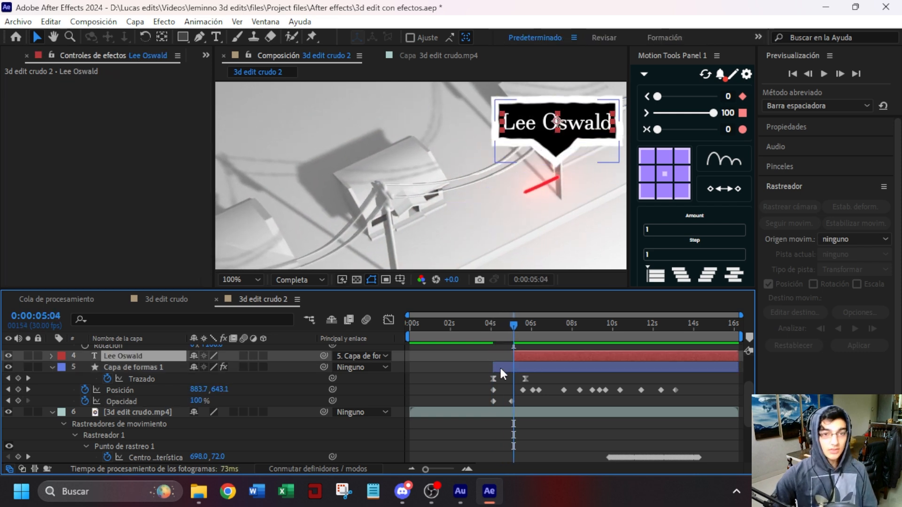
pyautogui.click(273, 23)
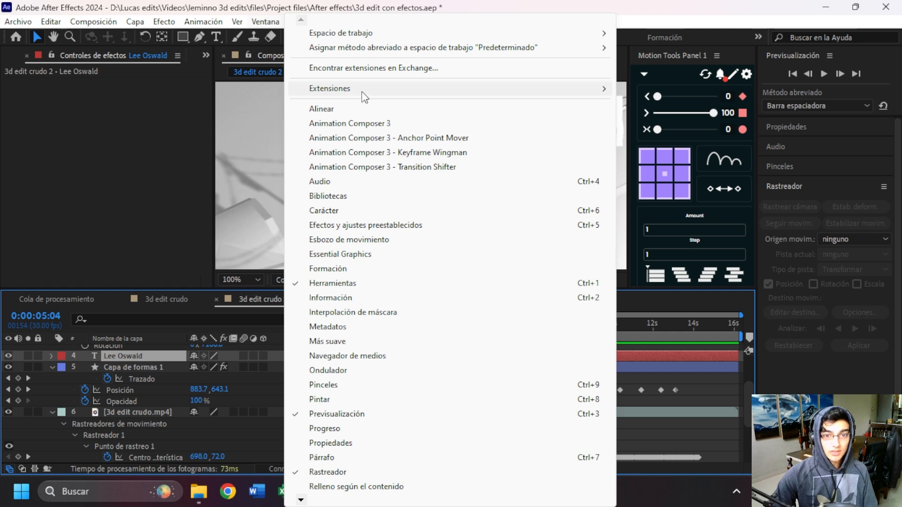
pyautogui.click(375, 123)
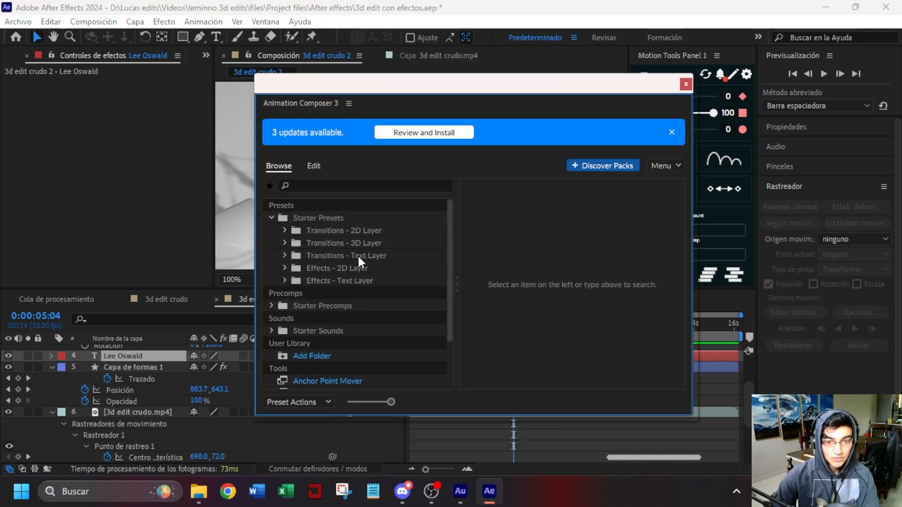
pyautogui.click(356, 255)
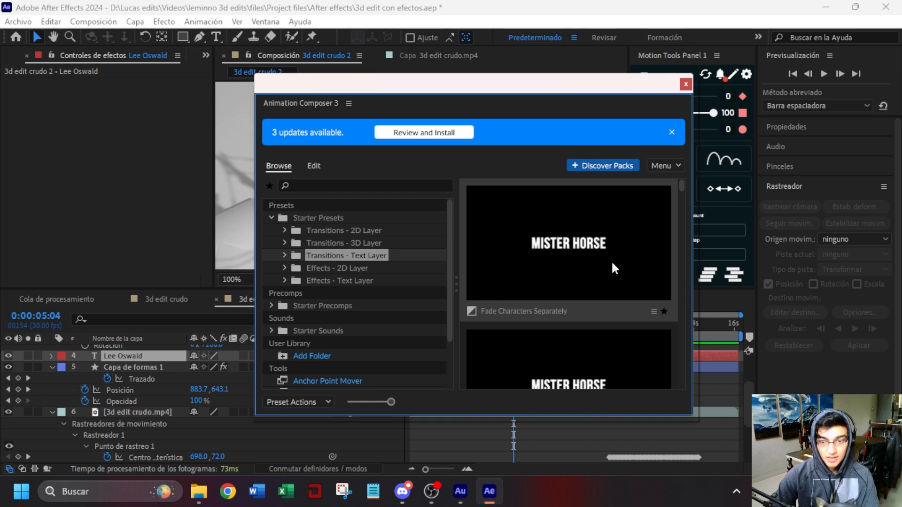
pyautogui.scroll(-2, 579, 247)
pyautogui.click(562, 293)
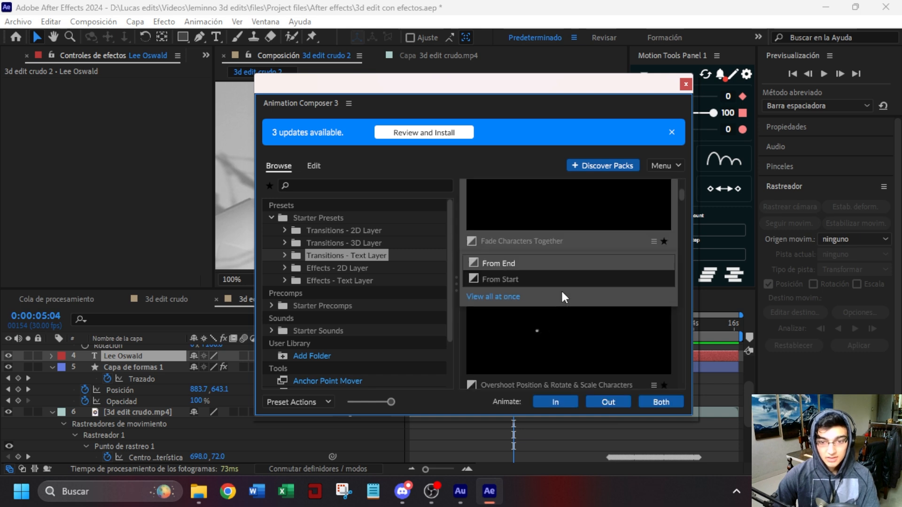
pyautogui.click(510, 279)
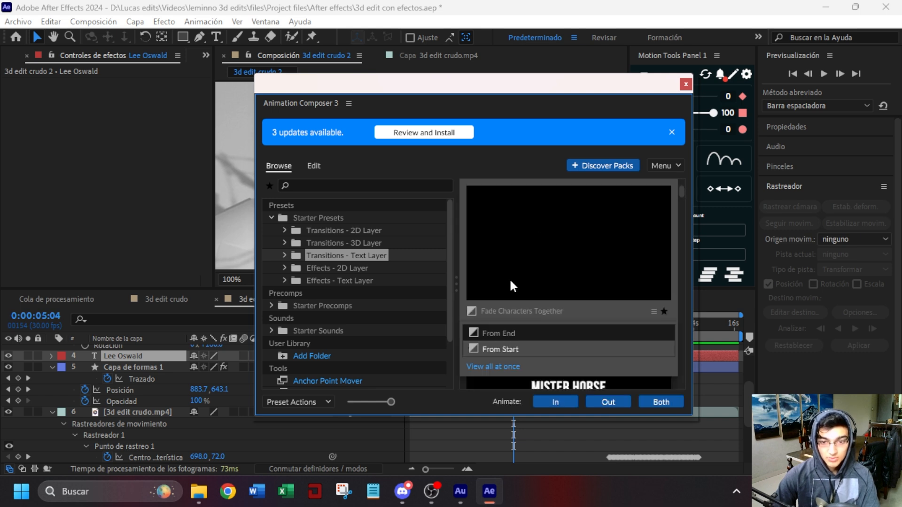
pyautogui.click(560, 402)
# Shift the Lee Oswald text layer earlier to start at about 4.6 seconds, previewing its timing against the callout's opening.
pyautogui.moveTo(514, 334); pyautogui.dragTo(494, 331)
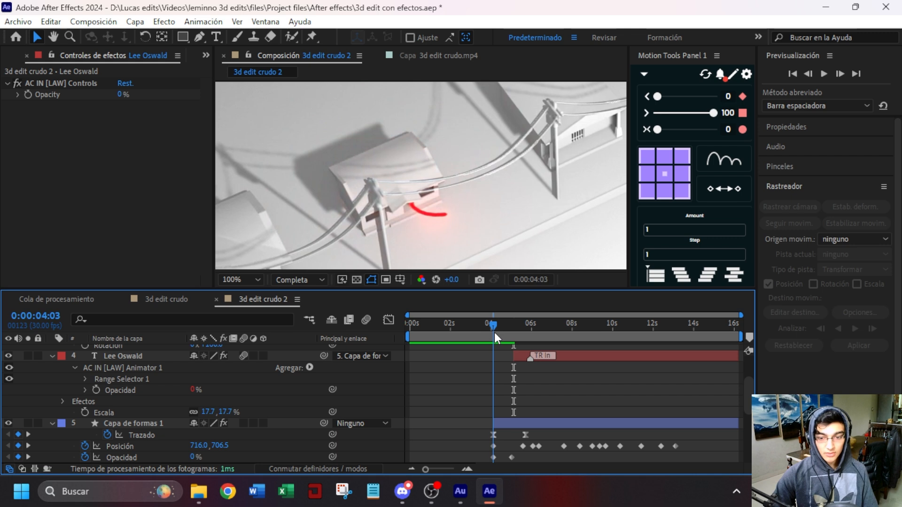
pyautogui.press('space')
pyautogui.moveTo(556, 355); pyautogui.dragTo(549, 356)
pyautogui.click(492, 335)
pyautogui.press('space')
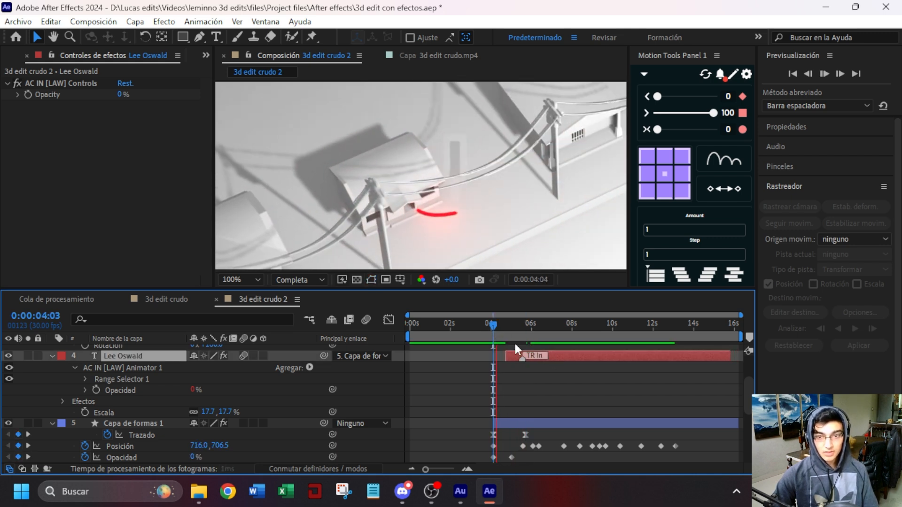
pyautogui.press('space')
pyautogui.moveTo(561, 359); pyautogui.dragTo(558, 359)
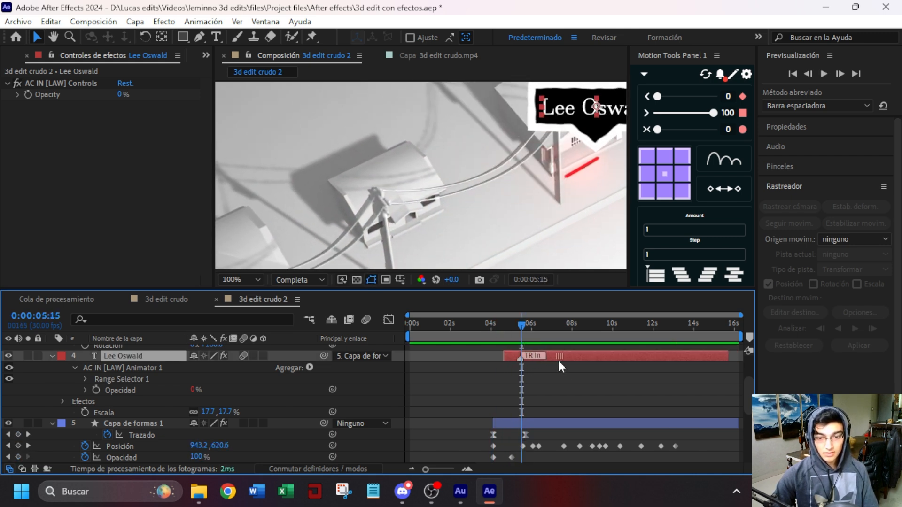
pyautogui.click(493, 335)
pyautogui.press('space')
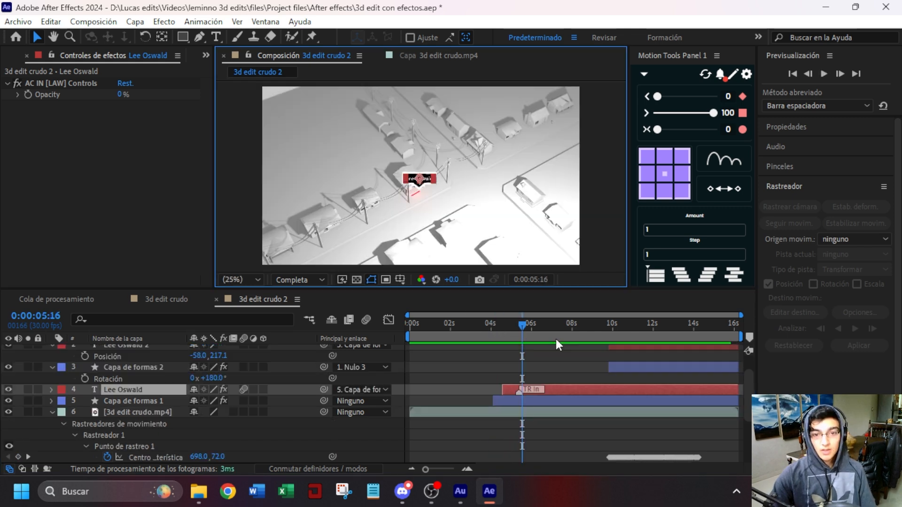
# Add Animation Composer 3's Fade Characters Together, From End, as an out transition to the Lee Oswald text at about 0:00:11:21.
pyautogui.click(553, 335)
pyautogui.moveTo(553, 333); pyautogui.dragTo(645, 305)
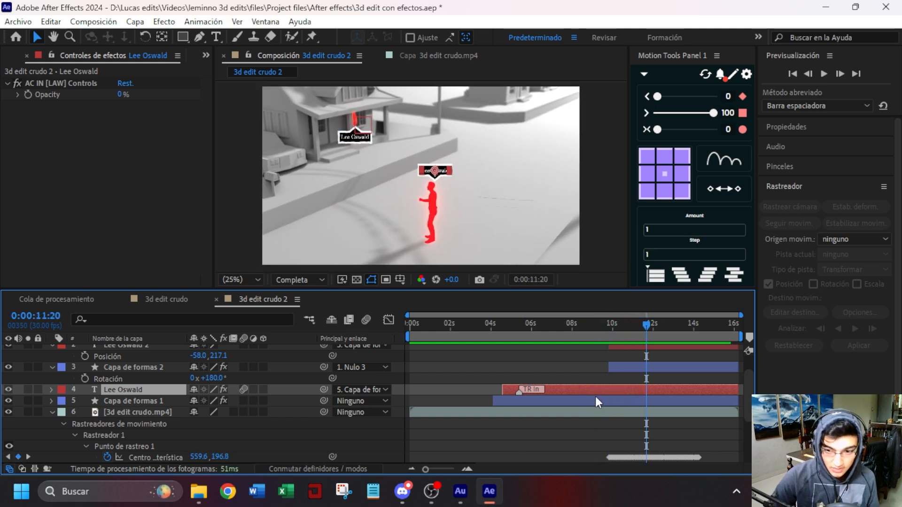
pyautogui.click(272, 24)
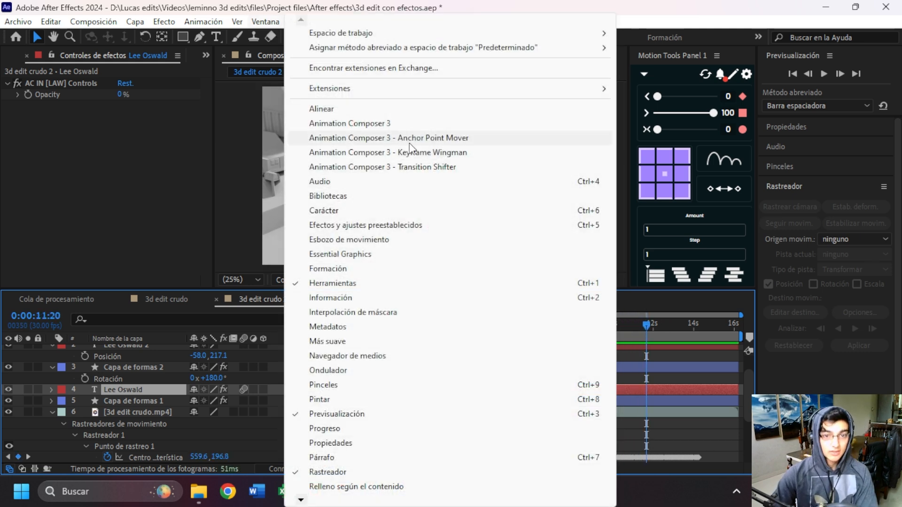
pyautogui.click(424, 123)
pyautogui.scroll(2, 559, 284)
pyautogui.click(587, 261)
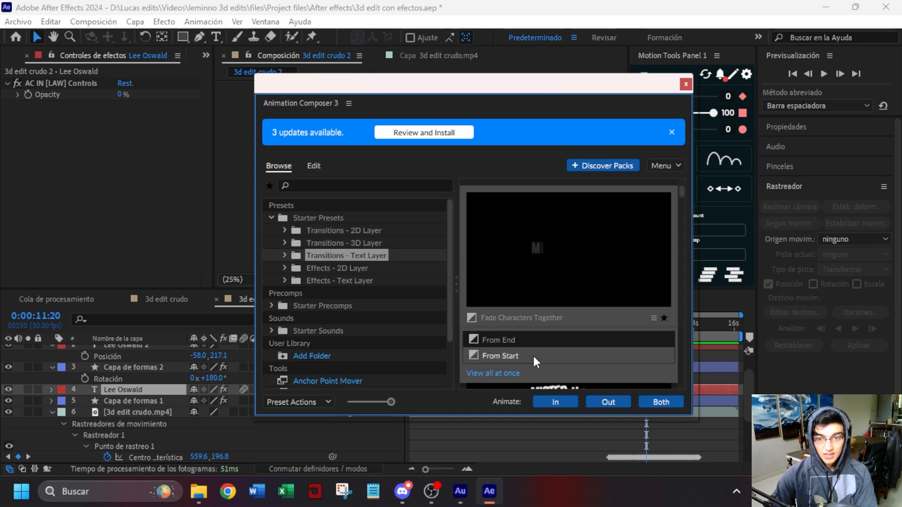
pyautogui.click(540, 340)
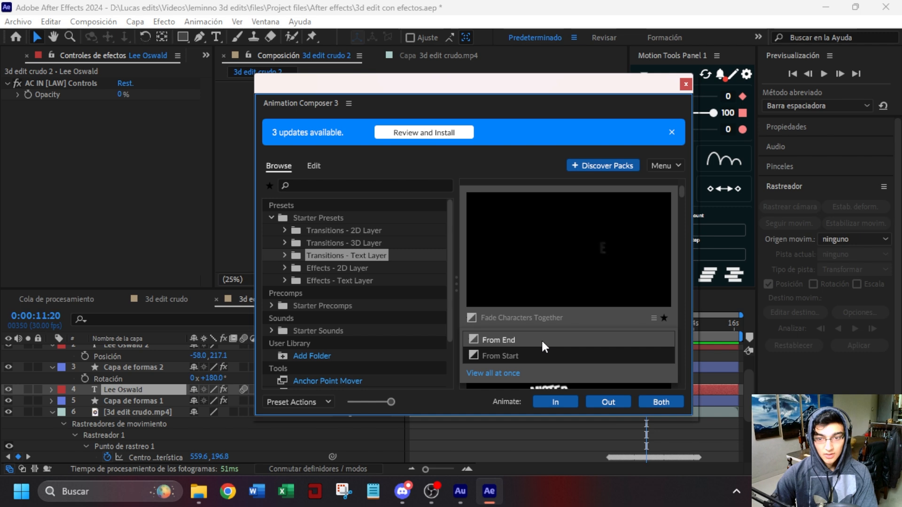
pyautogui.click(608, 402)
# Paste Capa de formas 1's open Trazado keyframe at 0:00:11:21 and its closed one at about 12.8 seconds, both with Lineal temporal interpolation.
pyautogui.click(590, 401)
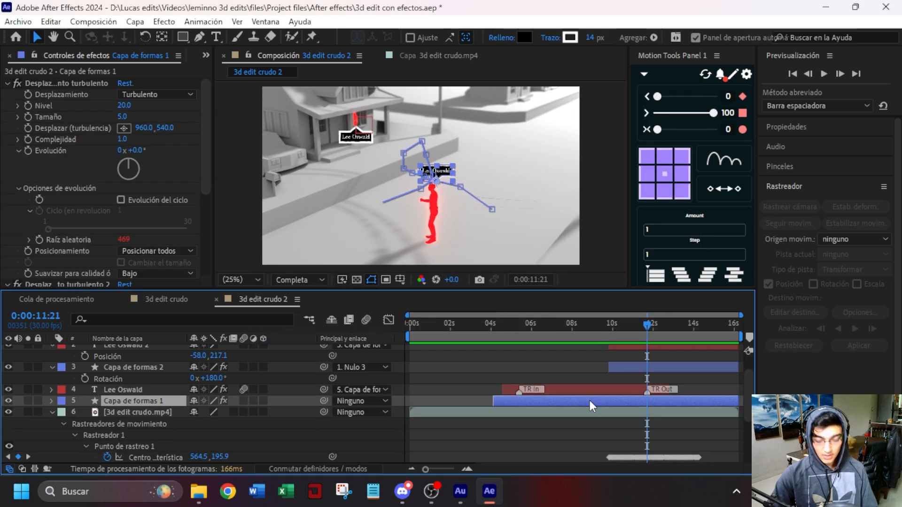
pyautogui.press('u')
pyautogui.click(526, 412)
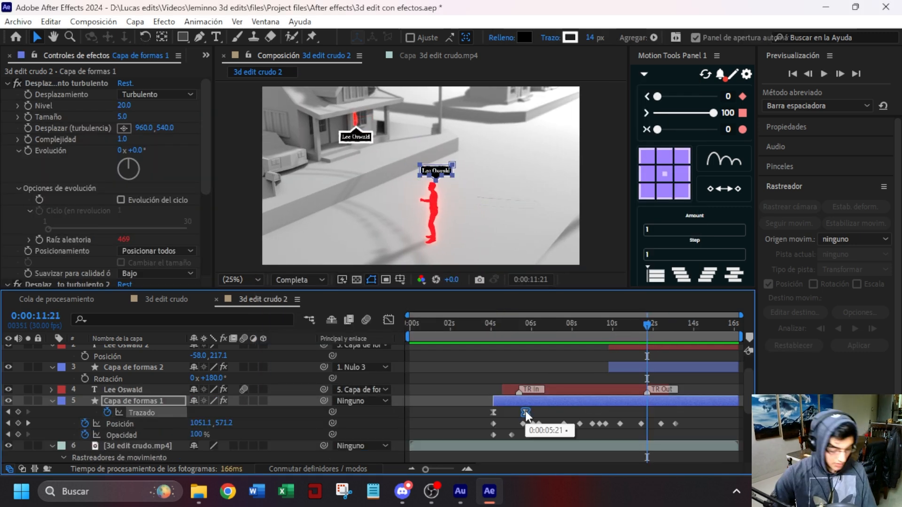
pyautogui.hotkey('ctrl', 'c')
pyautogui.hotkey('ctrl', 'v')
pyautogui.rightClick(668, 412)
pyautogui.click(716, 358)
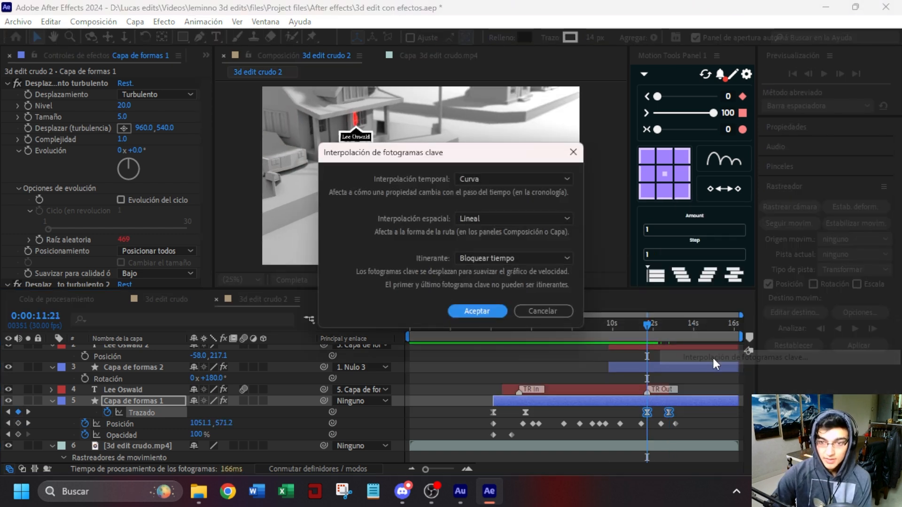
pyautogui.click(512, 179)
pyautogui.click(488, 207)
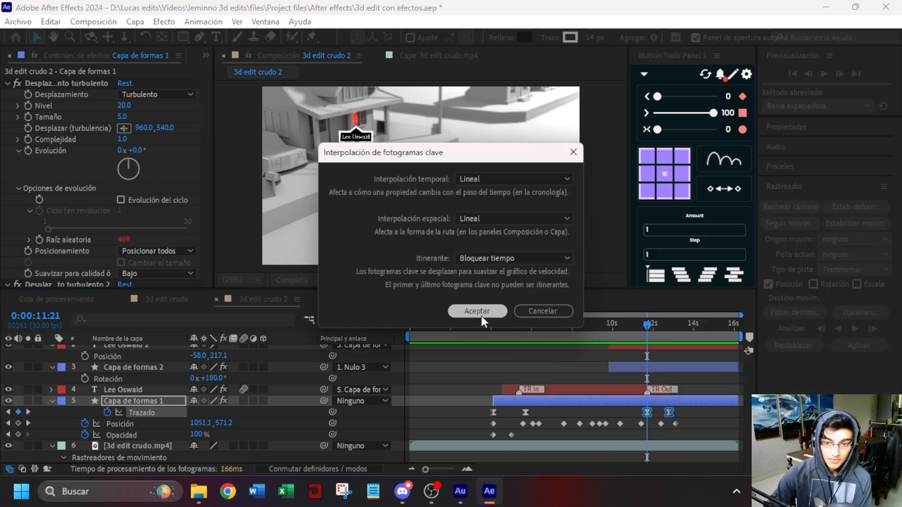
pyautogui.click(477, 311)
# Apply an easing of 65 to the two closing Trazado keyframes and check their speed graph.
pyautogui.click(728, 129)
pyautogui.write('65')
pyautogui.click(645, 130)
pyautogui.press('=')
pyautogui.click(388, 320)
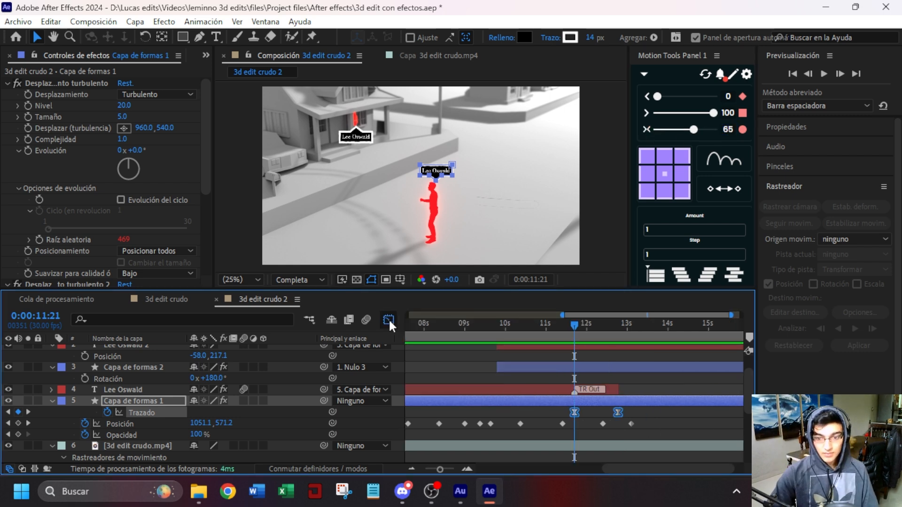
pyautogui.click(676, 409)
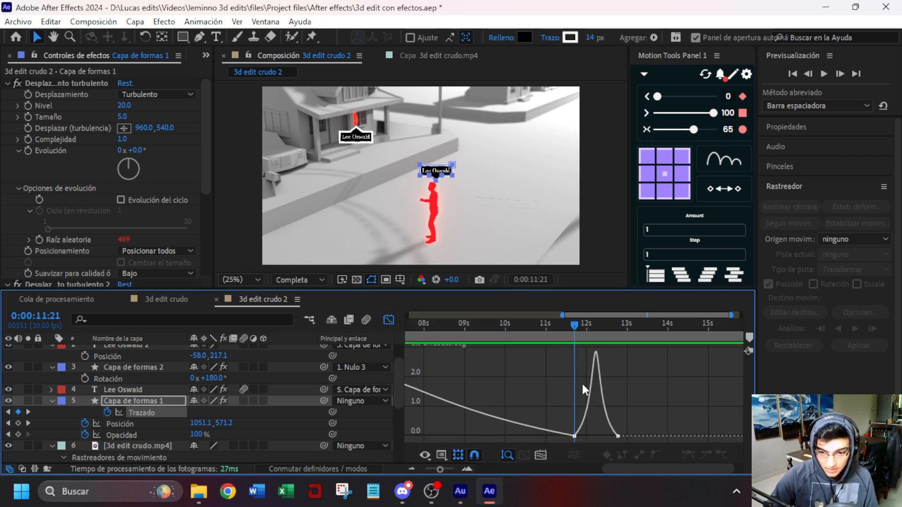
pyautogui.moveTo(440, 469); pyautogui.dragTo(421, 470)
pyautogui.hotkey('shift', 'F3')
# Shift the closing Trazado keyframes to begin at 0:00:12:01 and fade Capa de formas 1 from 100% to 0% opacity at 0:00:13:03.
pyautogui.click(654, 339)
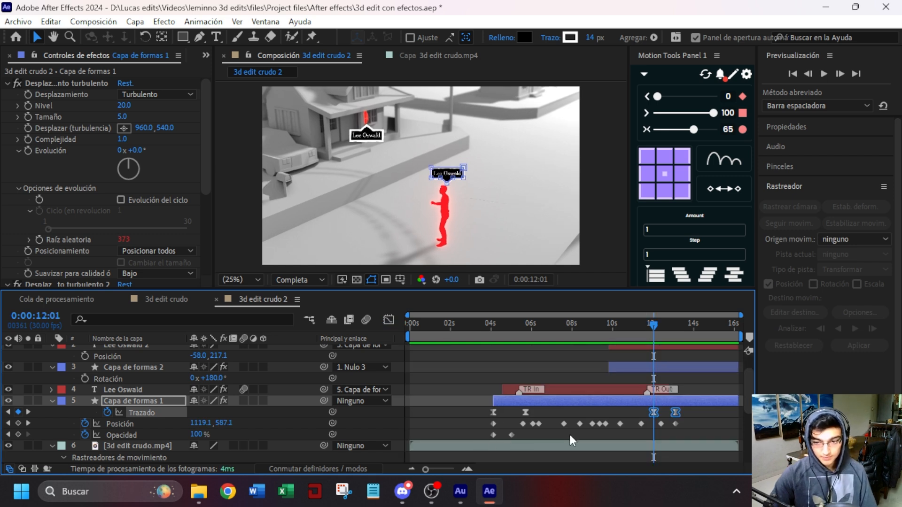
pyautogui.moveTo(426, 469); pyautogui.dragTo(434, 468)
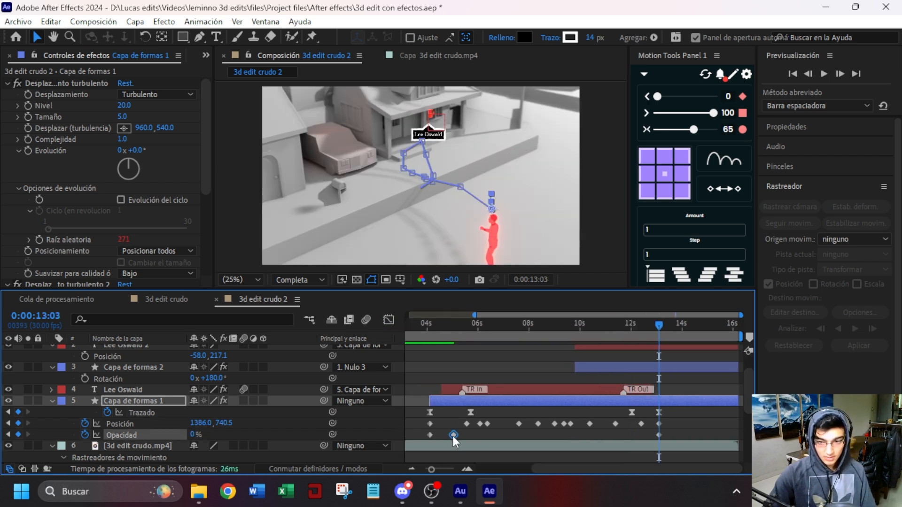
pyautogui.moveTo(650, 329); pyautogui.dragTo(621, 338)
pyautogui.hotkey('ctrl', 'v')
pyautogui.press('space')
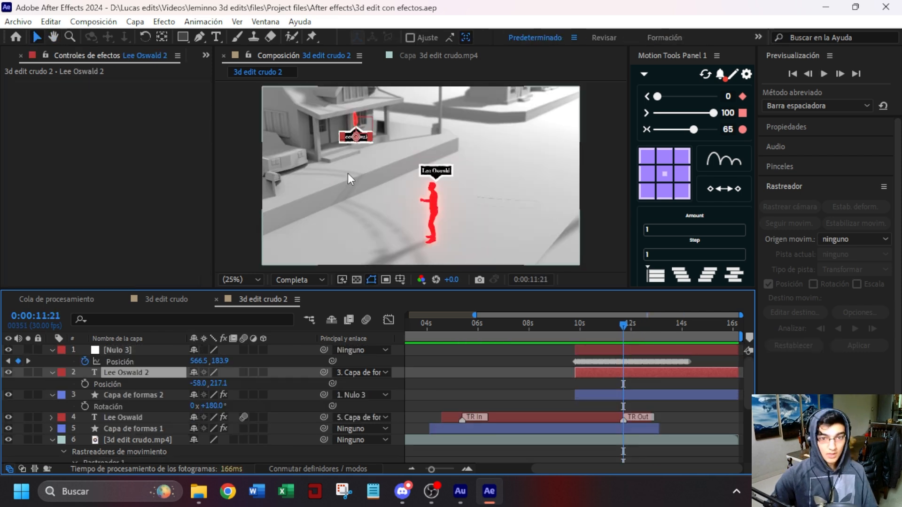
# Replace the text of the Lee Oswald 2 layer with "Linnie Randle".
pyautogui.scroll(2, 373, 151)
pyautogui.moveTo(358, 173); pyautogui.dragTo(499, 277)
pyautogui.click(216, 37)
pyautogui.moveTo(513, 196); pyautogui.dragTo(403, 195)
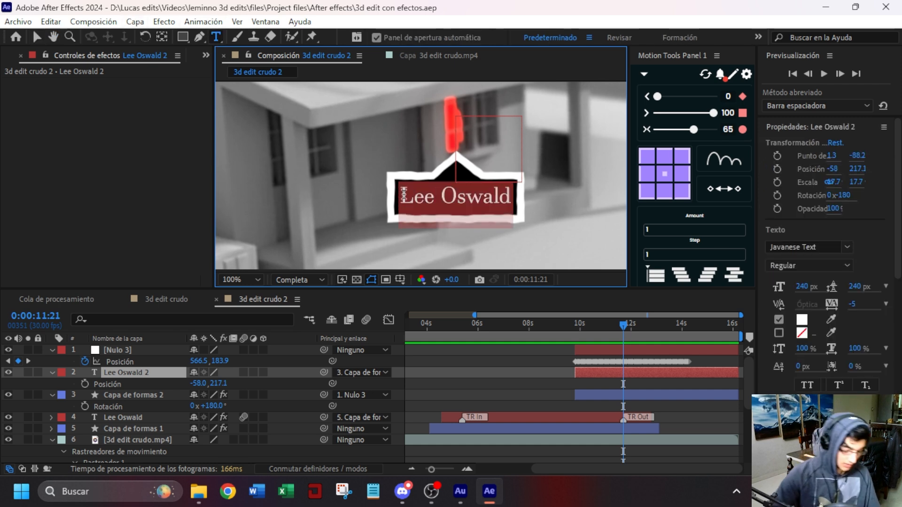
pyautogui.write('Linnie Randle')
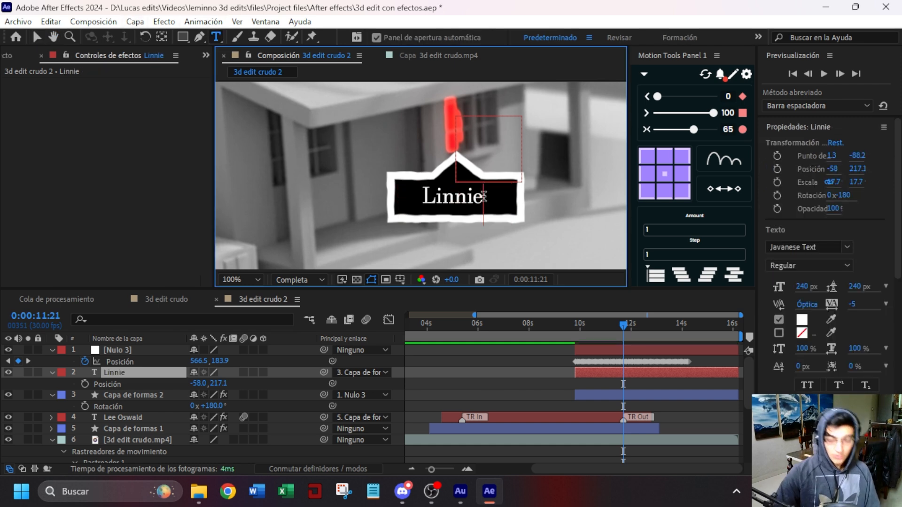
pyautogui.press('Escape')
# Widen Trazado 1 of Rectángulo 1 in Capa de formas 2 on both sides so the callout frames the longer name.
pyautogui.click(52, 373)
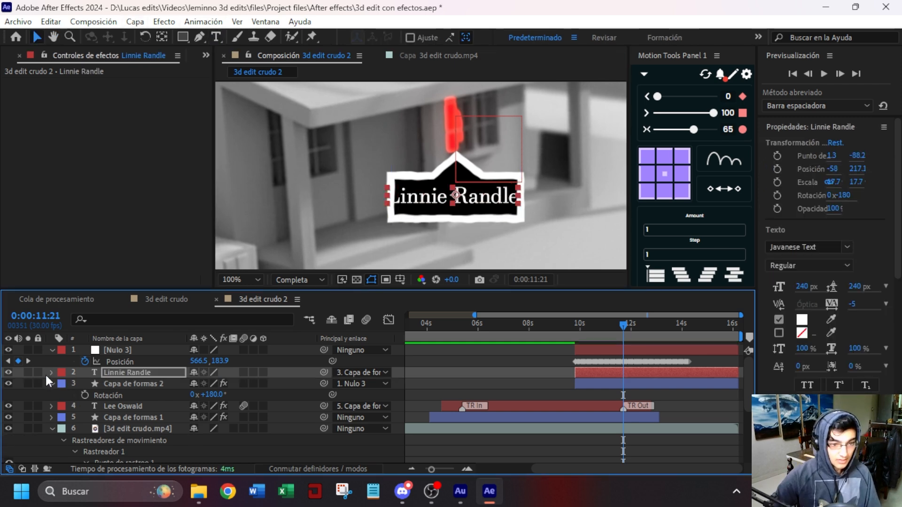
pyautogui.click(52, 372)
pyautogui.click(63, 383)
pyautogui.click(63, 385)
pyautogui.click(51, 373)
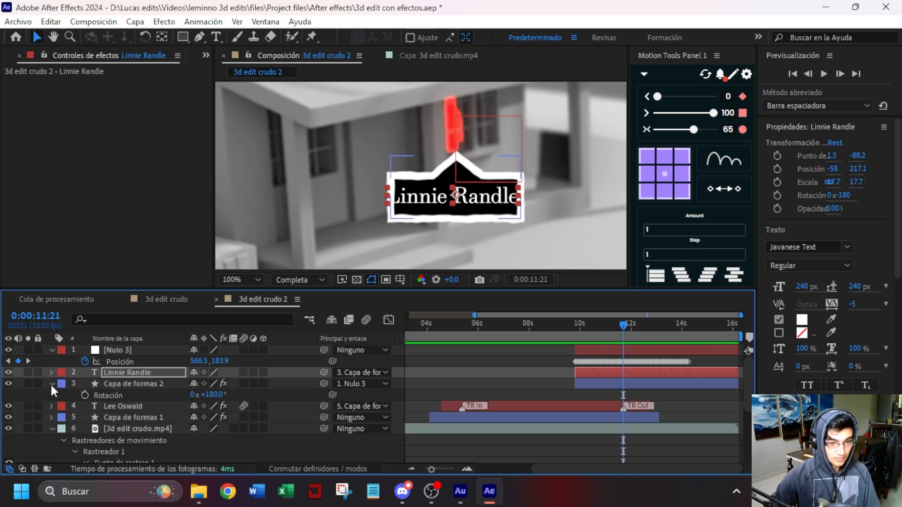
pyautogui.click(51, 384)
pyautogui.click(51, 384)
pyautogui.scroll(-1, 70, 394)
pyautogui.click(96, 402)
pyautogui.click(390, 175)
pyautogui.moveTo(391, 176); pyautogui.dragTo(375, 177)
pyautogui.moveTo(520, 183); pyautogui.dragTo(530, 181)
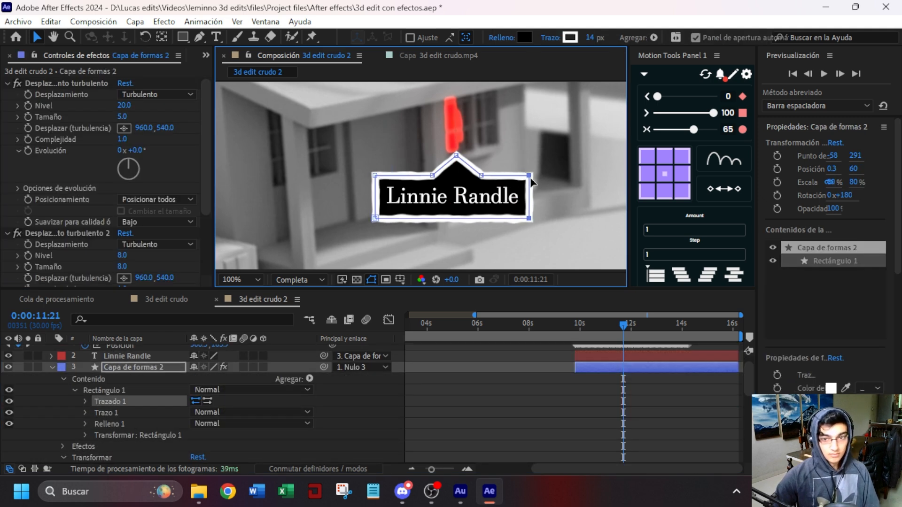
pyautogui.click(554, 359)
pyautogui.moveTo(605, 331)
pyautogui.mouseDown()
pyautogui.moveTo(585, 331)
pyautogui.moveTo(623, 331)
pyautogui.moveTo(608, 337)
pyautogui.mouseUp()
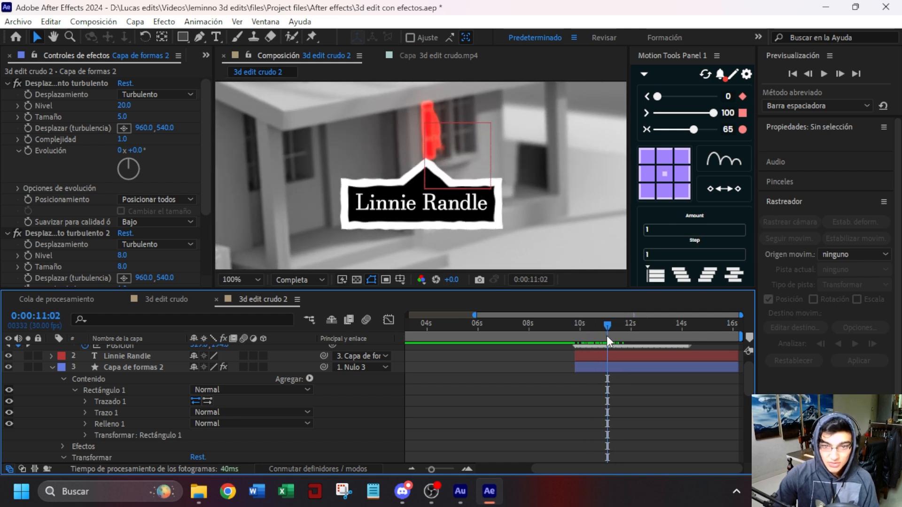
pyautogui.scroll(-4, 526, 415)
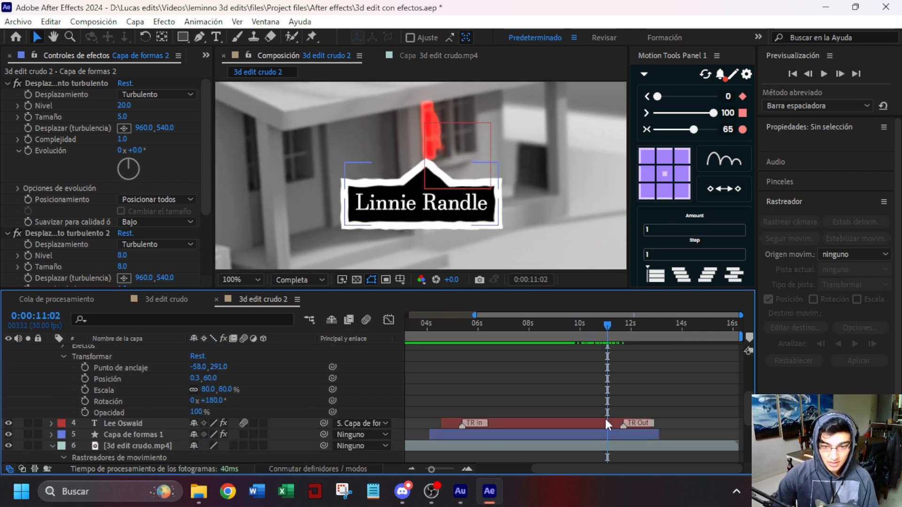
pyautogui.scroll(6, 563, 421)
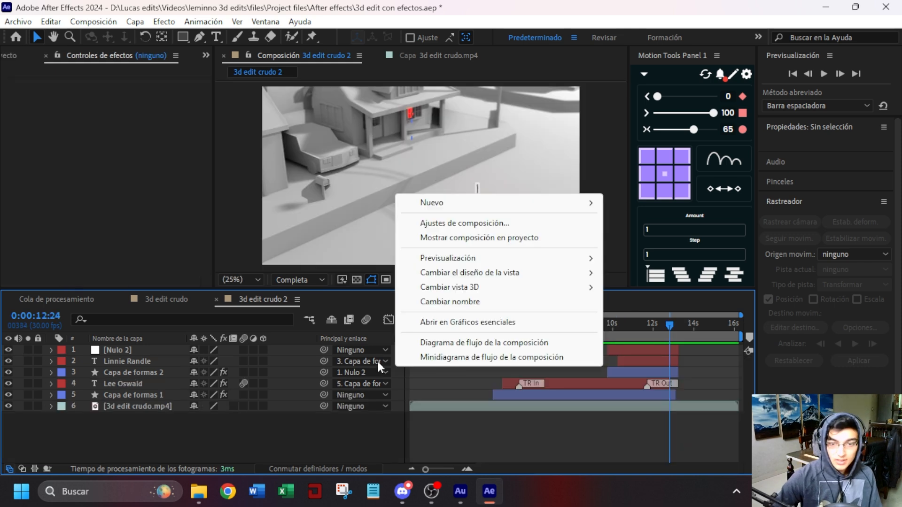
# Add an adjustment layer at the top of the composition and duplicate it three times.
pyautogui.moveTo(469, 200)
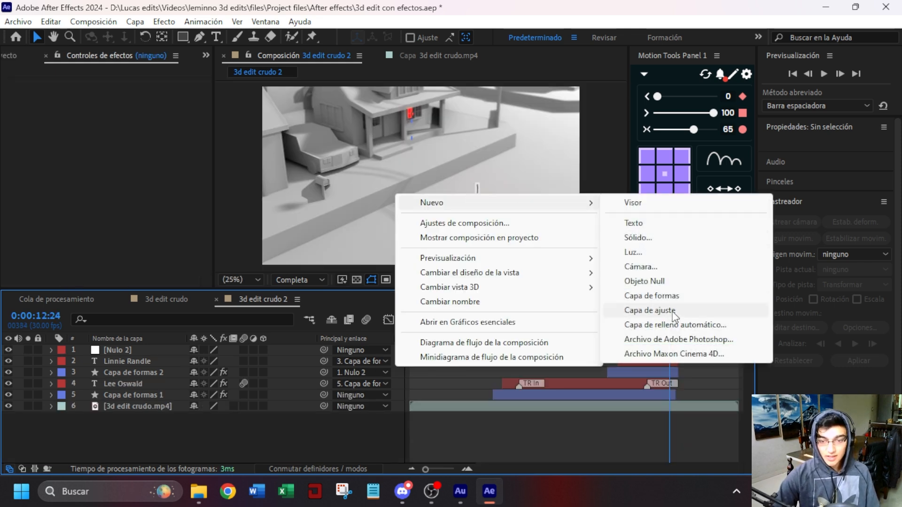
pyautogui.click(651, 311)
pyautogui.hotkey('ctrl', 'd')
pyautogui.hotkey('ctrl', 'd')
pyautogui.hotkey('ctrl', 'd')
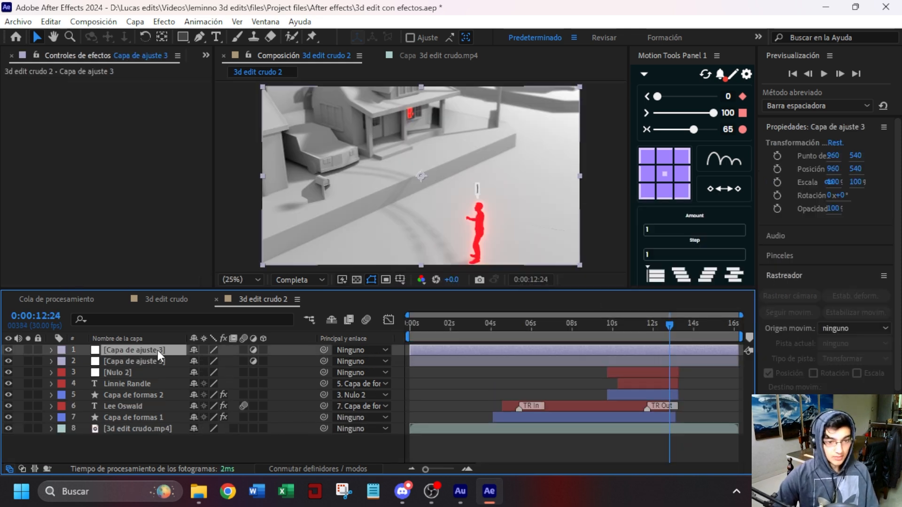
# Create a composition-sized grey solid, 1920 x 1080 px, with its colour brightness set to 60%.
pyautogui.rightClick(399, 376)
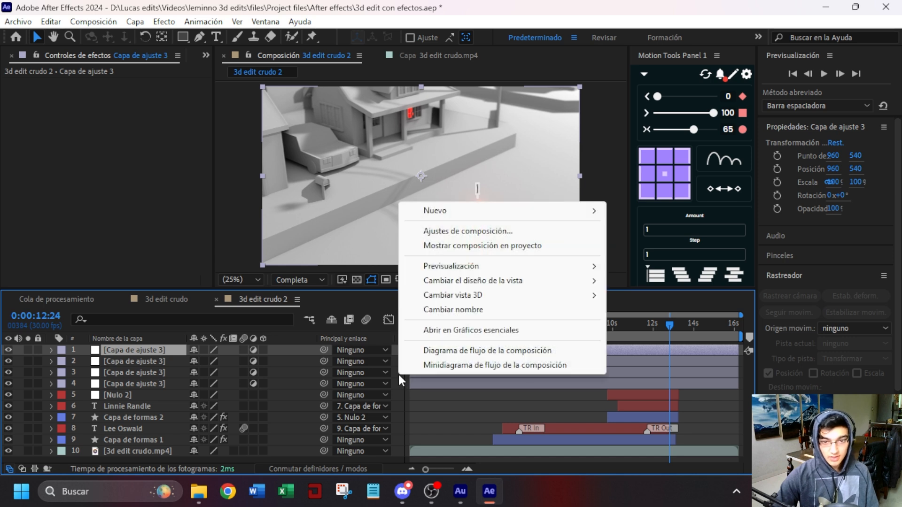
pyautogui.moveTo(524, 212)
pyautogui.click(676, 249)
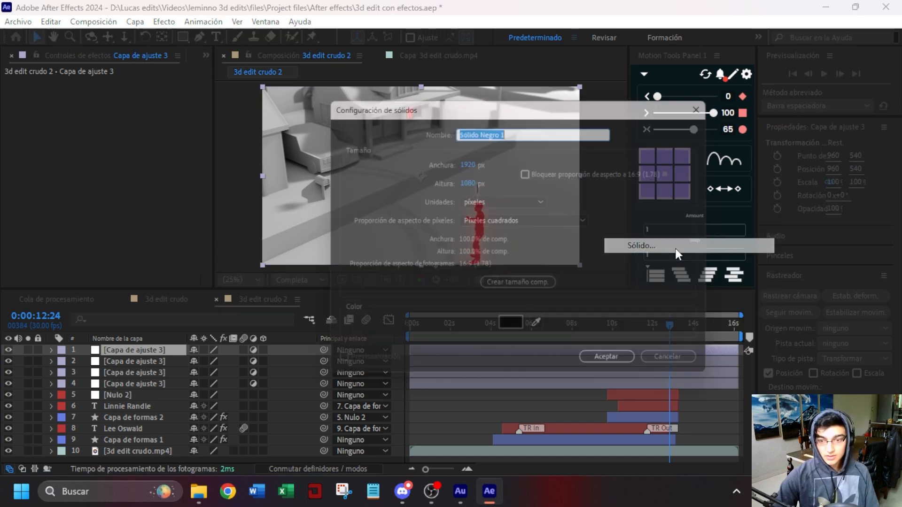
pyautogui.click(514, 329)
pyautogui.click(805, 341)
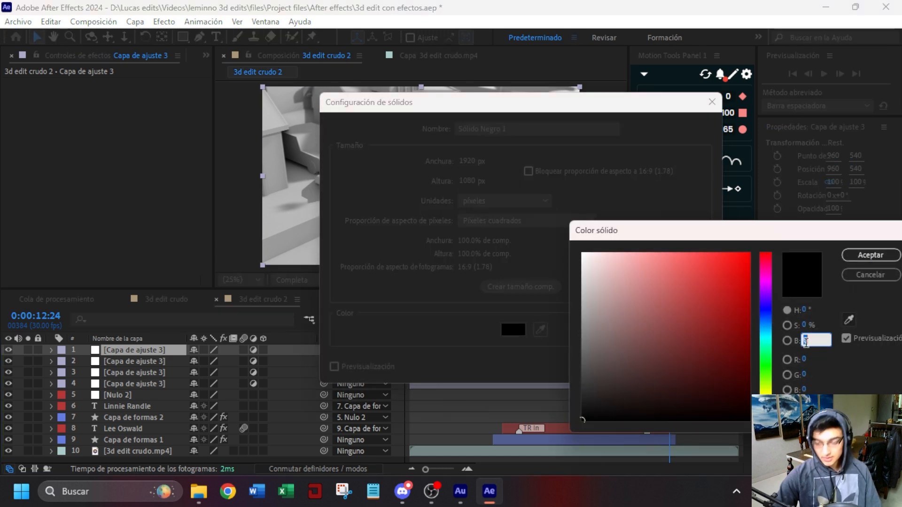
pyautogui.write('60')
pyautogui.click(871, 255)
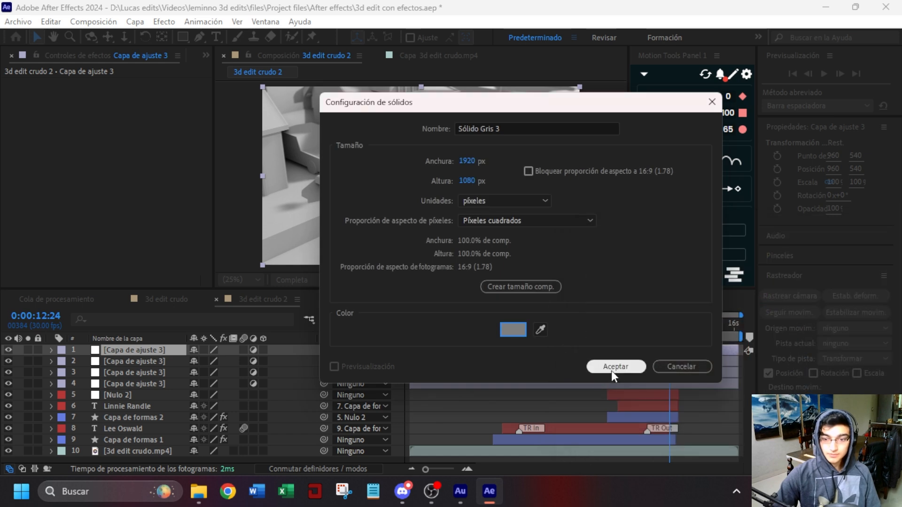
pyautogui.click(583, 367)
# Precompose the grey solid as Sólido Gris 3 Comp. 1, transferring all attributes to the new composition.
pyautogui.rightClick(147, 350)
pyautogui.click(197, 386)
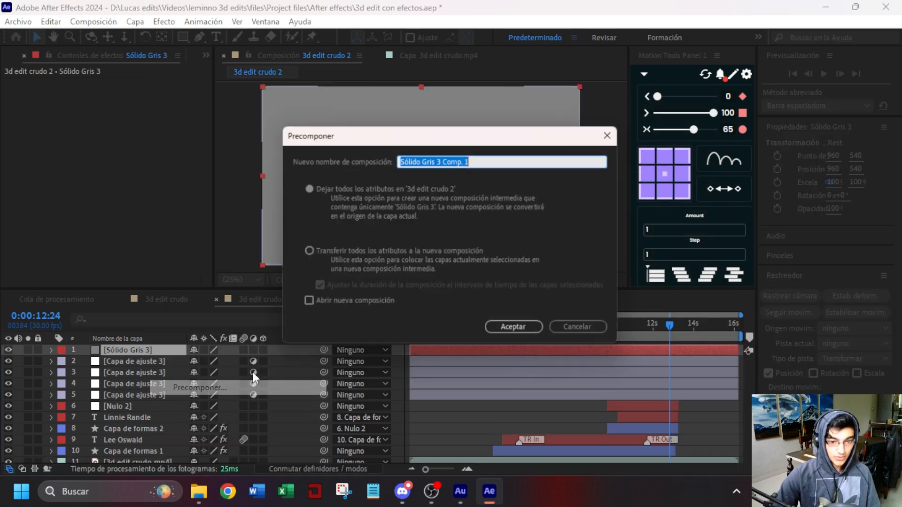
pyautogui.click(308, 252)
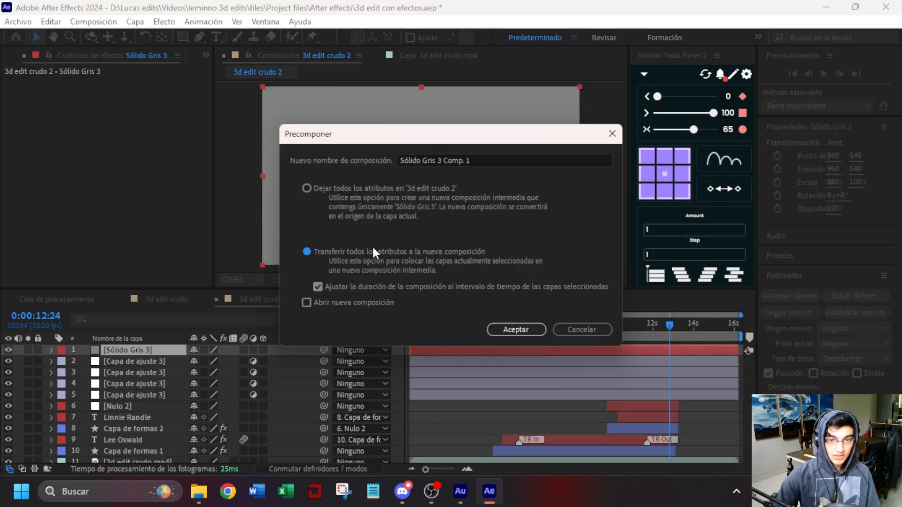
pyautogui.click(517, 329)
# Apply Añadir granulado to Sólido Gris 3 Comp. 1 in Salida final viewing mode with the Kodak Vision 200T (5274) preset.
pyautogui.hotkey('ctrl', 'space')
pyautogui.write('a')
pyautogui.click(100, 346)
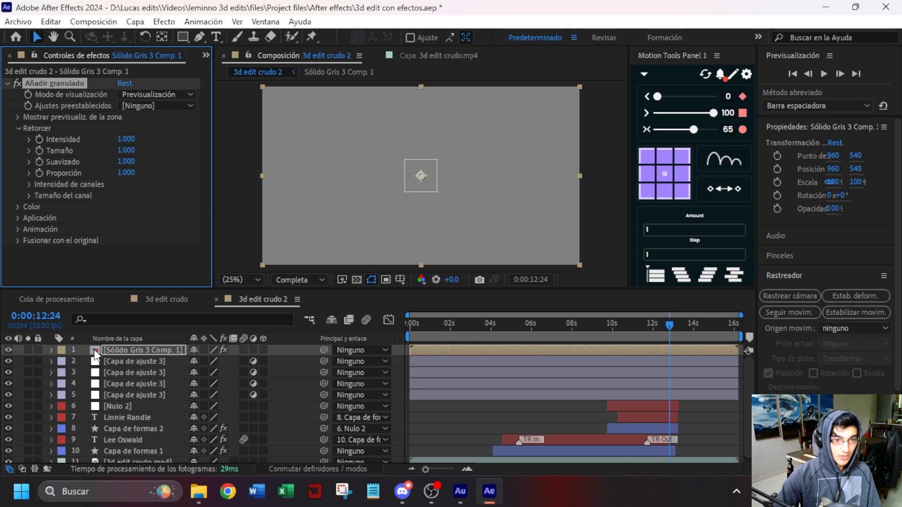
pyautogui.click(162, 94)
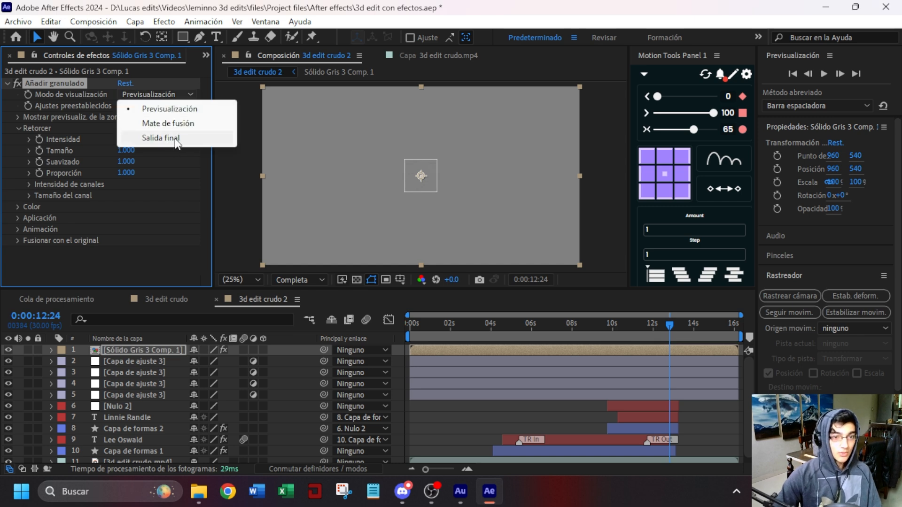
pyautogui.click(176, 138)
pyautogui.click(172, 105)
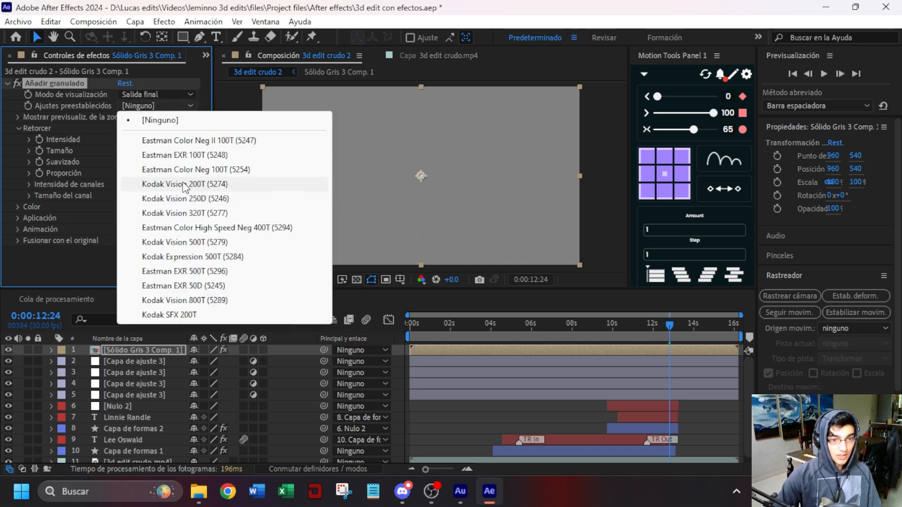
pyautogui.click(183, 184)
# Set the grain intensity to 0.5, make it monochrome, and set its animation speed to 0.
pyautogui.click(126, 139)
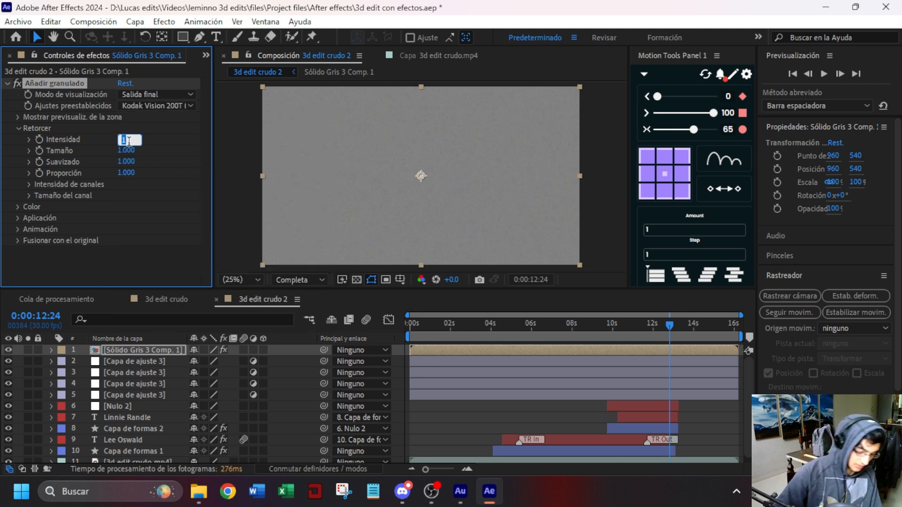
pyautogui.write('.5')
pyautogui.press('Return')
pyautogui.click(19, 206)
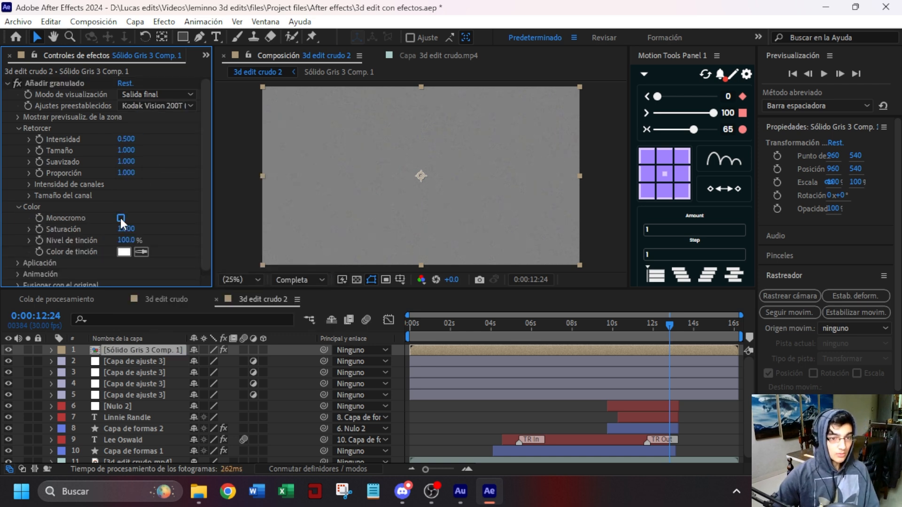
pyautogui.click(121, 218)
pyautogui.click(18, 207)
pyautogui.click(18, 229)
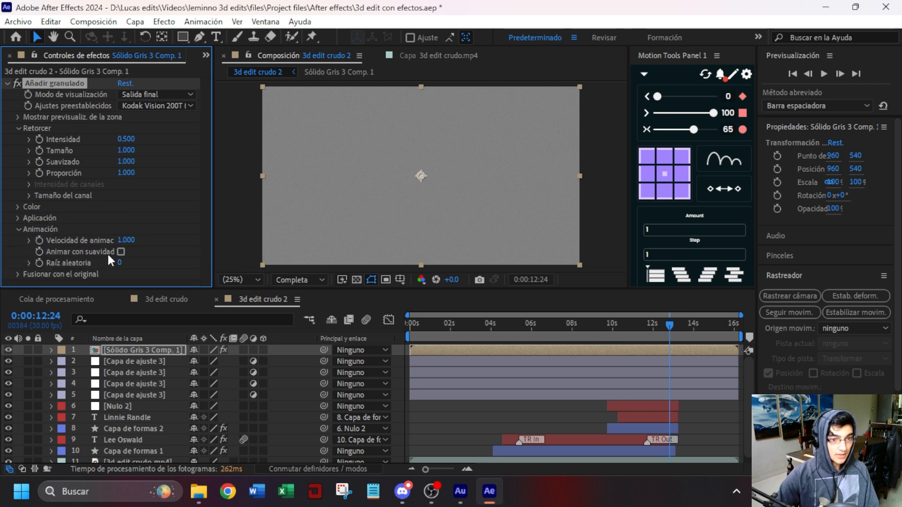
pyautogui.click(125, 240)
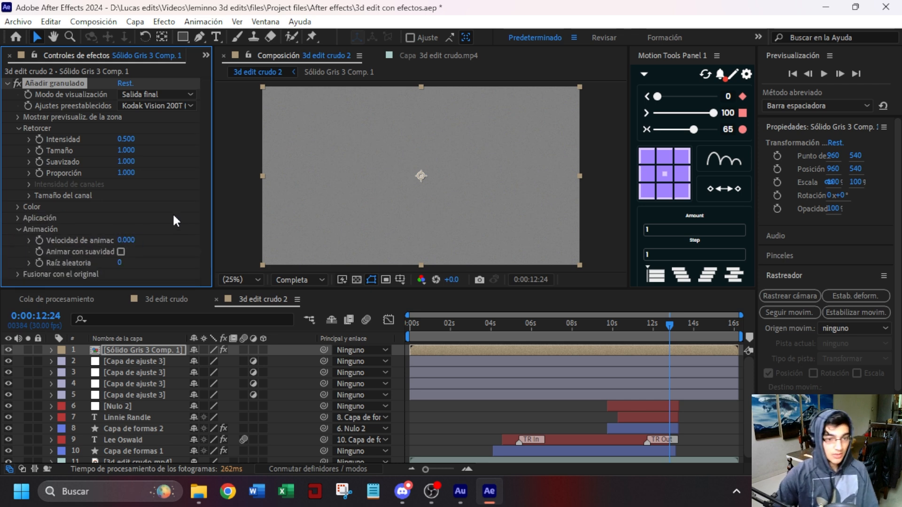
# Set the blending mode of Sólido Gris 3 Comp. 1 to Superponer.
pyautogui.press('F4')
pyautogui.click(220, 350)
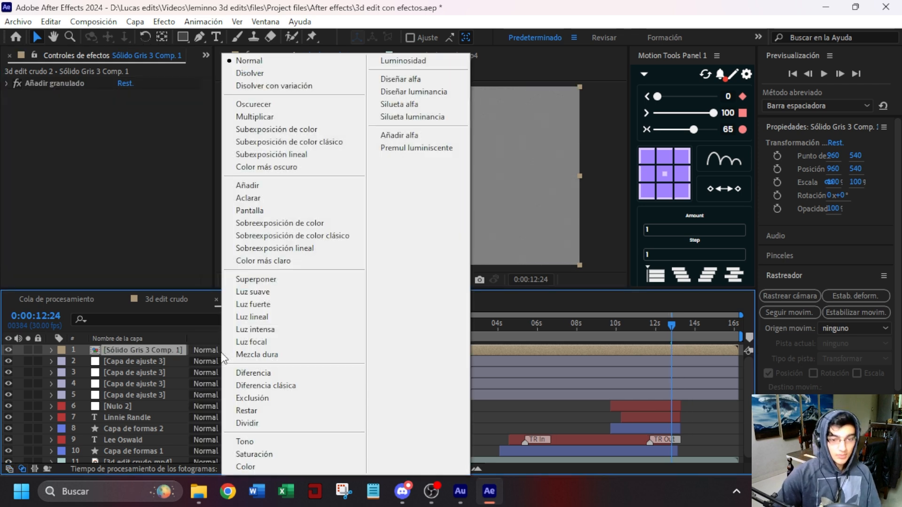
pyautogui.click(300, 280)
# Place one adjustment layer above the grain composition and rename it vignete.
pyautogui.moveTo(141, 361); pyautogui.dragTo(157, 347)
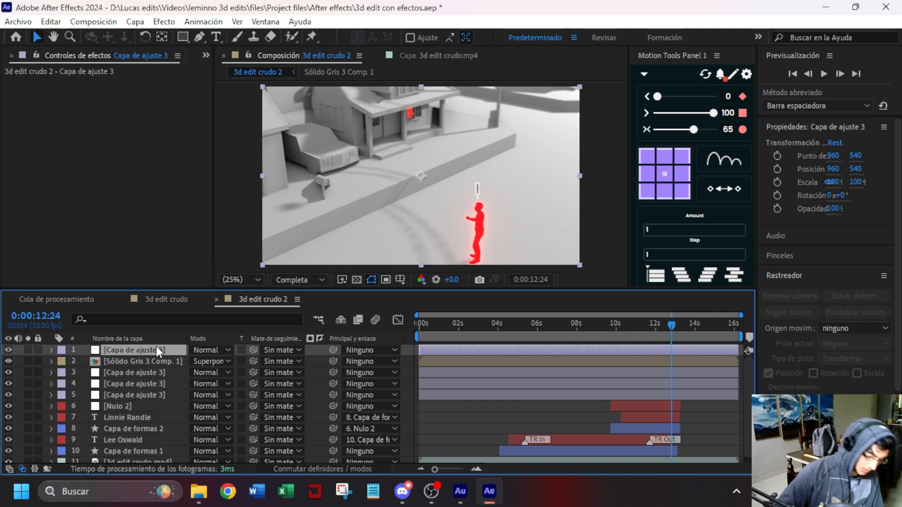
pyautogui.press('Return')
pyautogui.write('vignete')
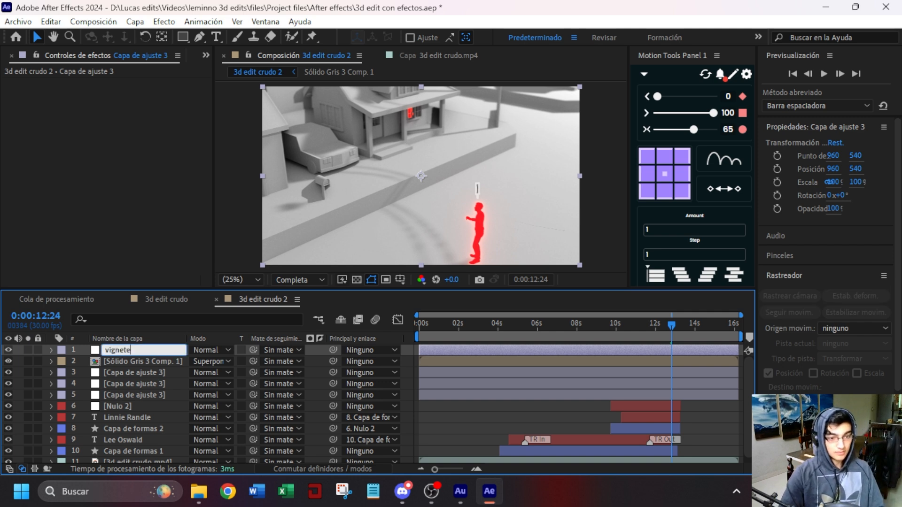
pyautogui.press('Return')
# Apply CC Vignette to the vignete layer with an Amount of 200.
pyautogui.hotkey('ctrl', 'space')
pyautogui.write('vi')
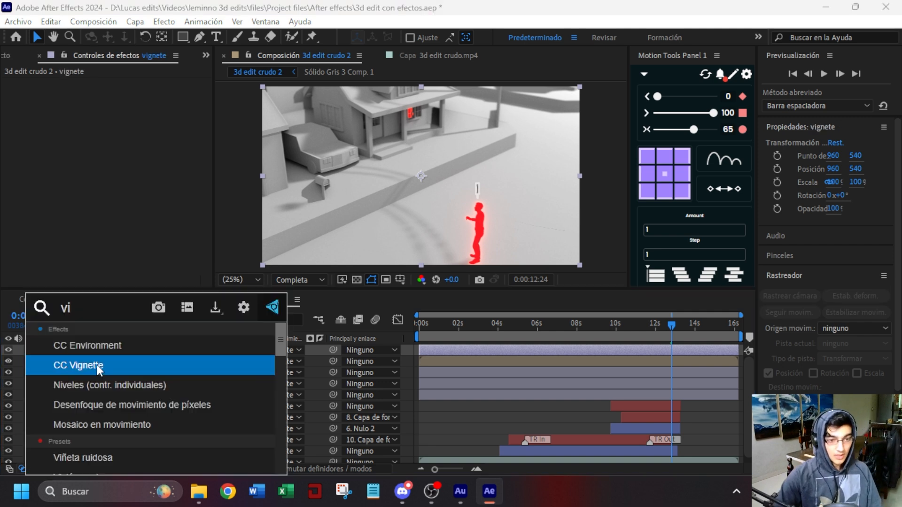
pyautogui.click(97, 371)
pyautogui.click(126, 94)
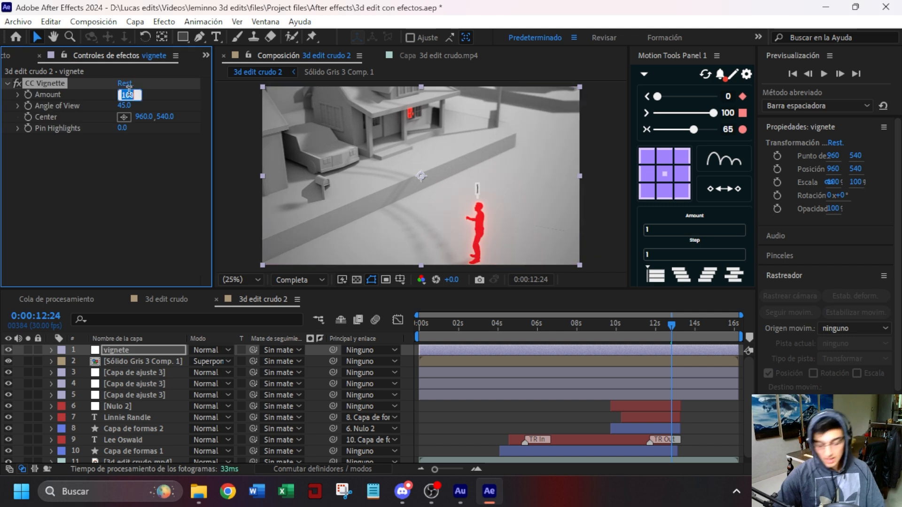
pyautogui.write('200')
pyautogui.press('Return')
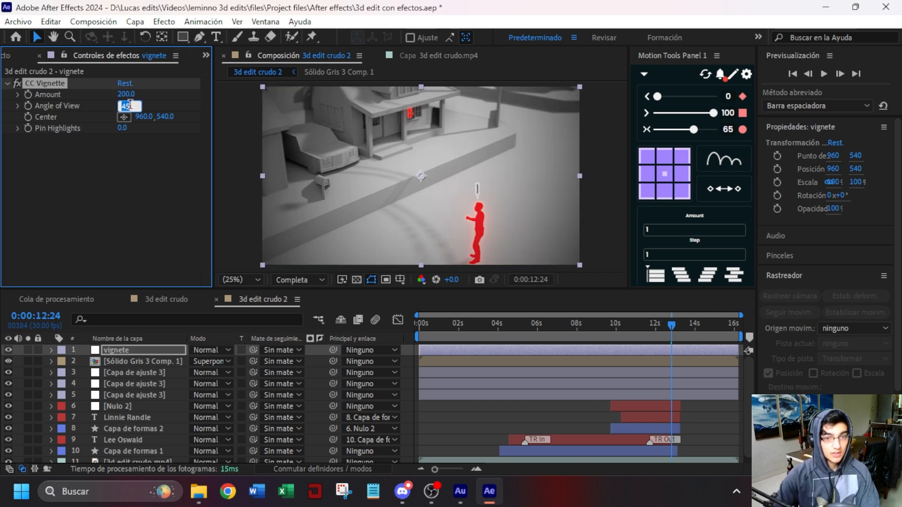
pyautogui.click(156, 99)
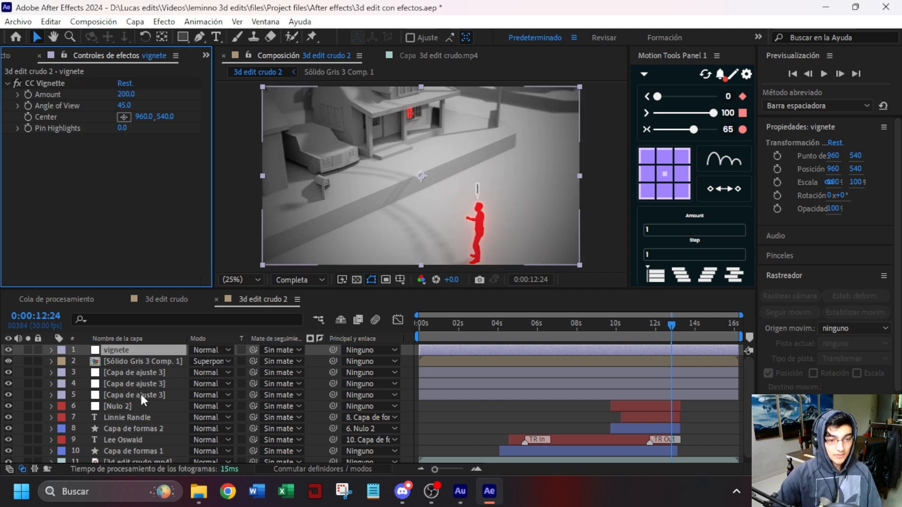
# Rename two lower adjustment layers blur and error, and apply Desenfoque direccional with a blur length of 30 to blur.
pyautogui.click(153, 374)
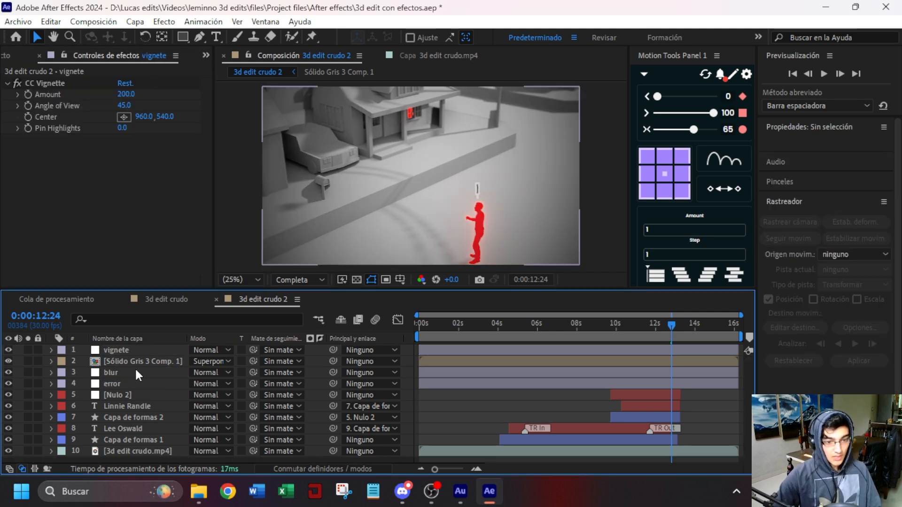
pyautogui.click(136, 371)
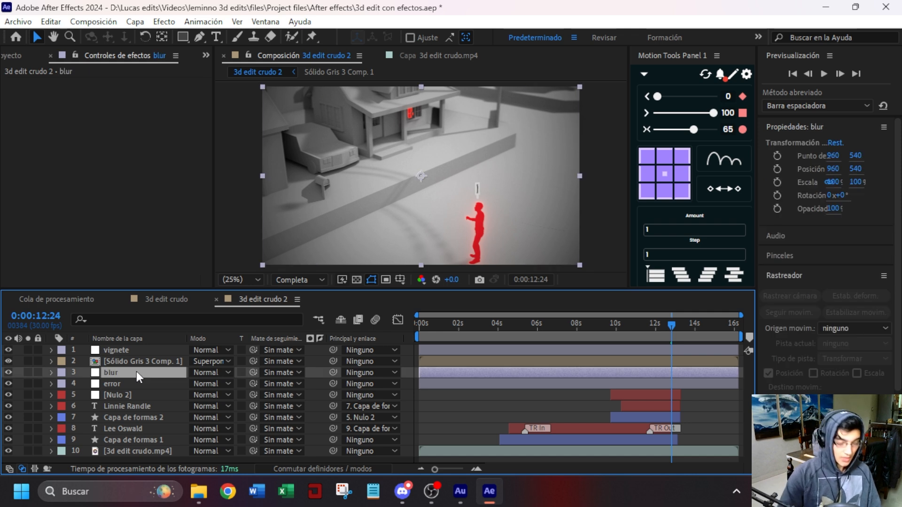
pyautogui.hotkey('ctrl', 'space')
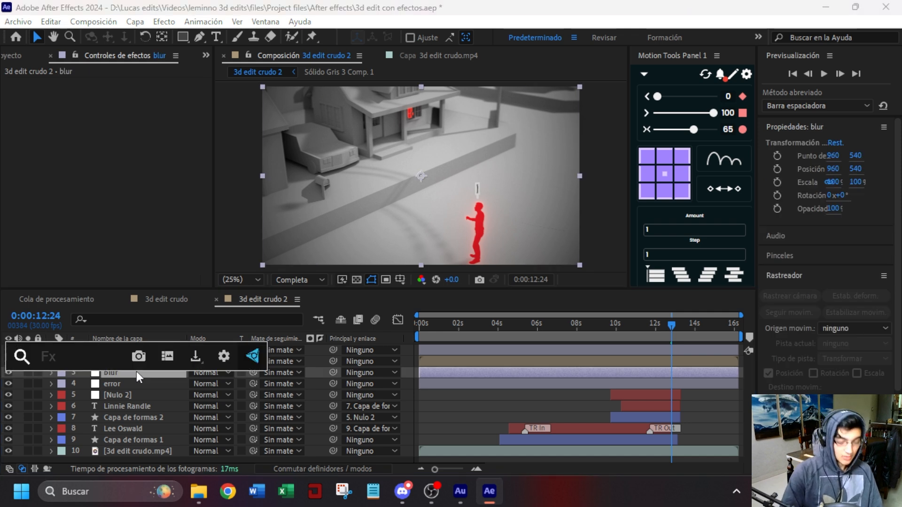
pyautogui.write('dir')
pyautogui.press('Return')
pyautogui.click(123, 133)
pyautogui.write('30')
# Add a full-frame elliptical mask to the blur layer, invert it, and feather its edge.
pyautogui.moveTo(184, 35); pyautogui.dragTo(238, 65)
pyautogui.doubleClick(182, 38)
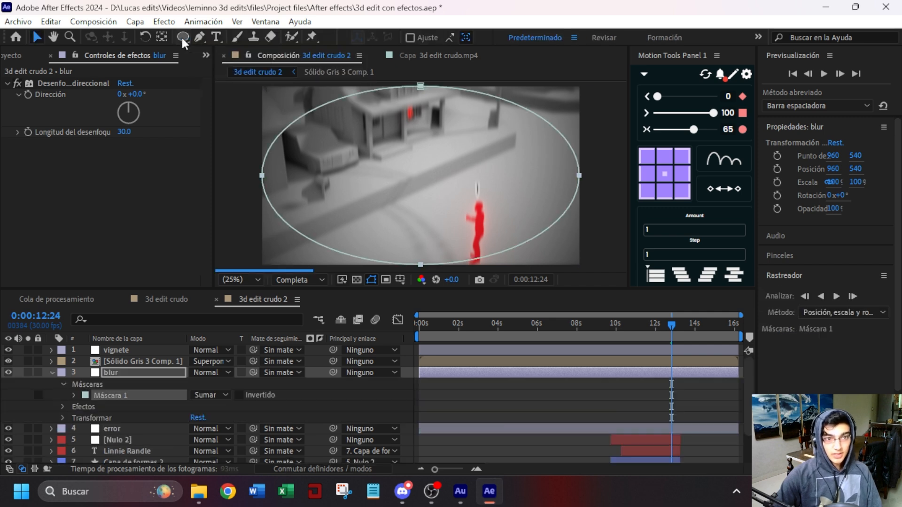
pyautogui.click(240, 395)
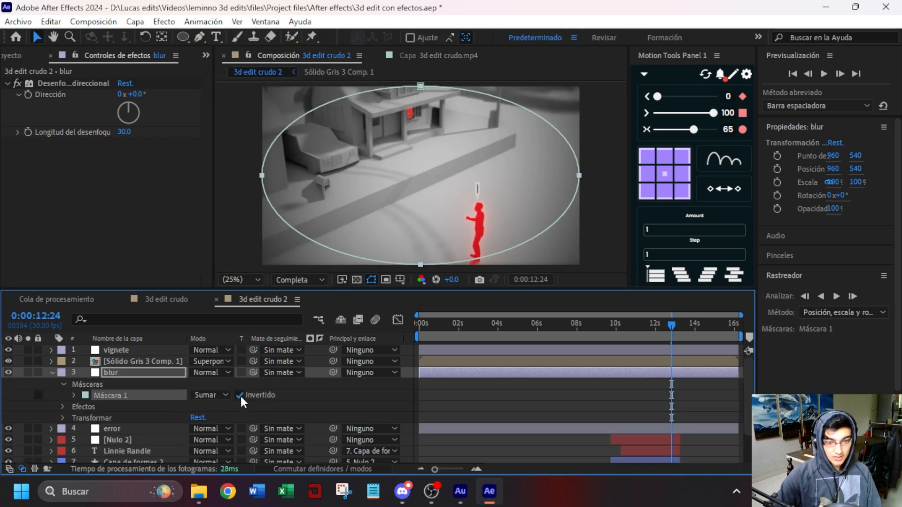
pyautogui.click(73, 395)
pyautogui.click(205, 417)
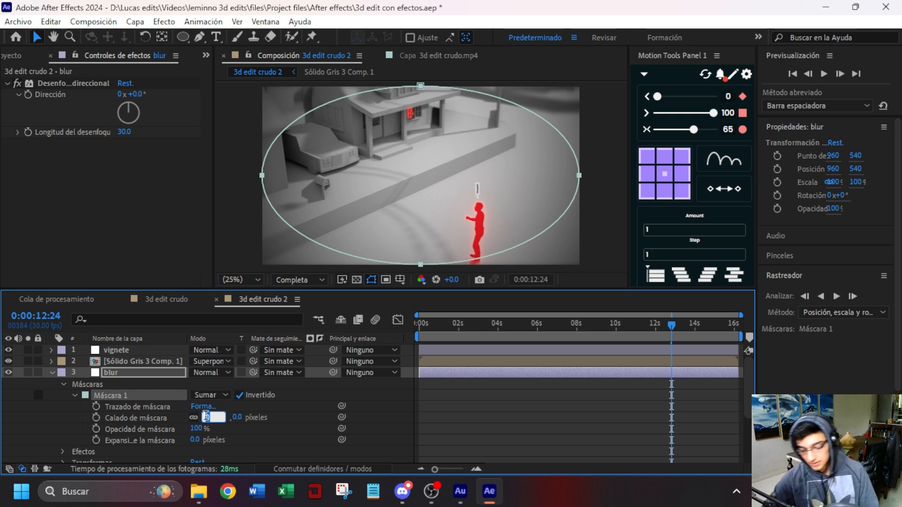
# Scale the blur layer to 105%.
pyautogui.click(121, 372)
pyautogui.press('s')
pyautogui.click(207, 384)
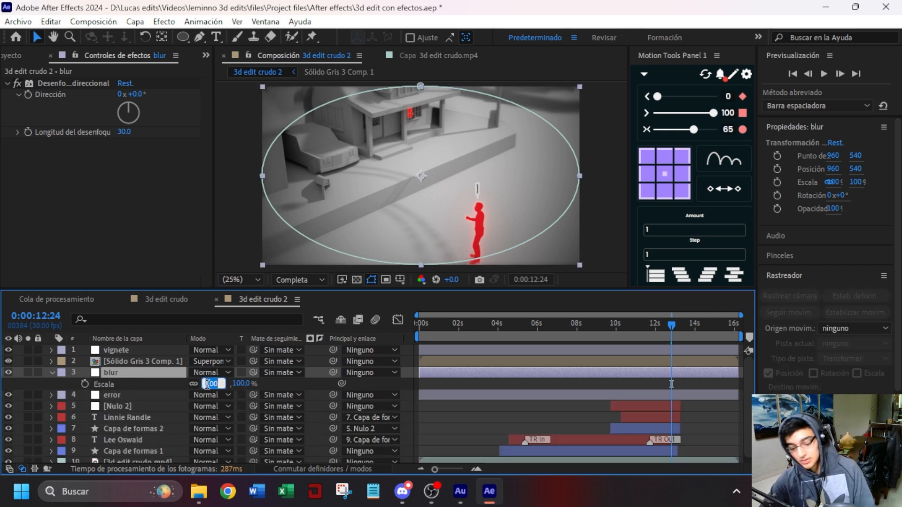
pyautogui.write('10')
pyautogui.press('Return')
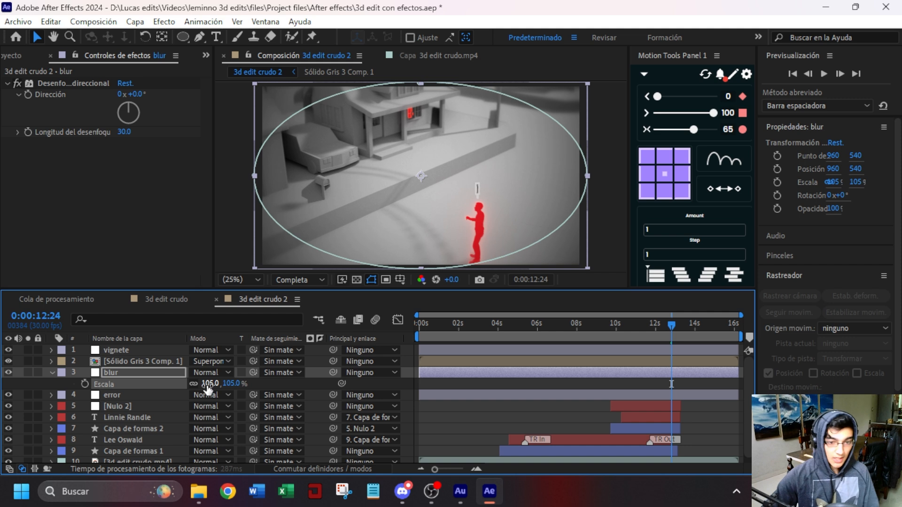
# Apply Error cromático de VR to the error layer with the Estereoscópico - Superior o inferior frame layout.
pyautogui.click(132, 385)
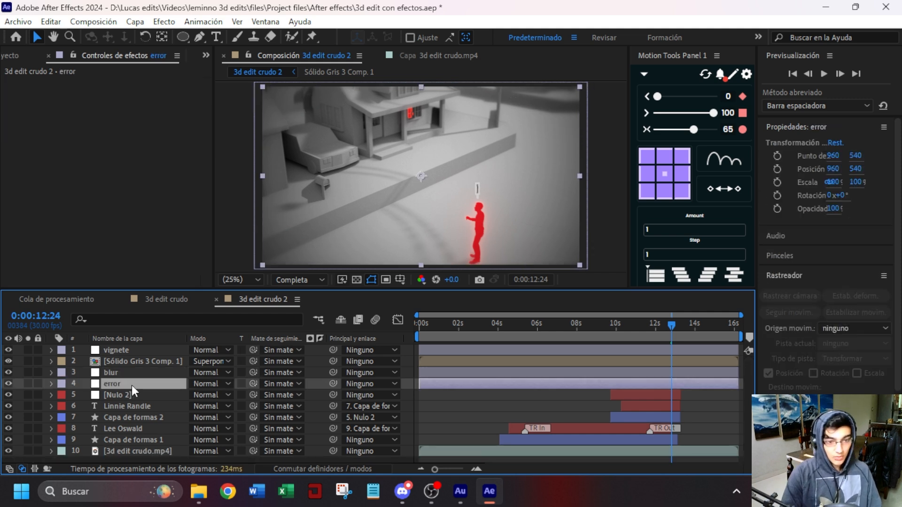
pyautogui.hotkey('ctrl', 'space')
pyautogui.write('er')
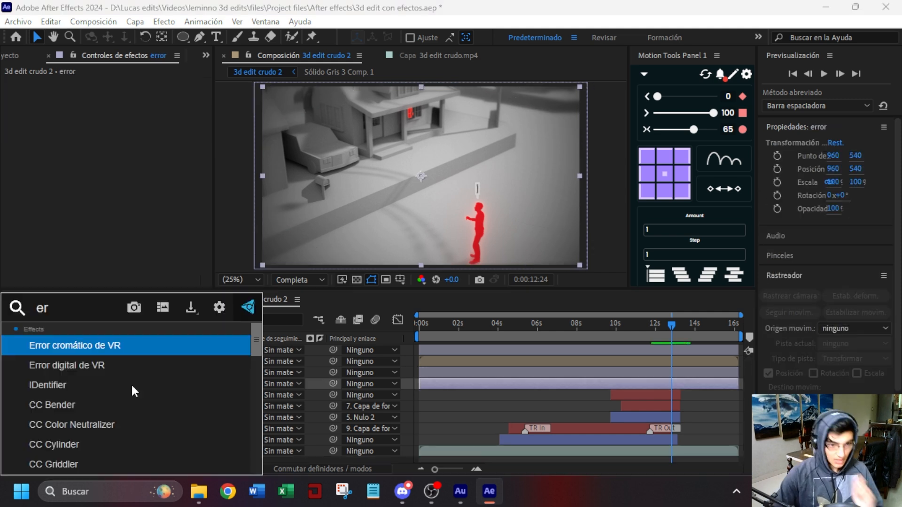
pyautogui.click(88, 344)
pyautogui.click(155, 94)
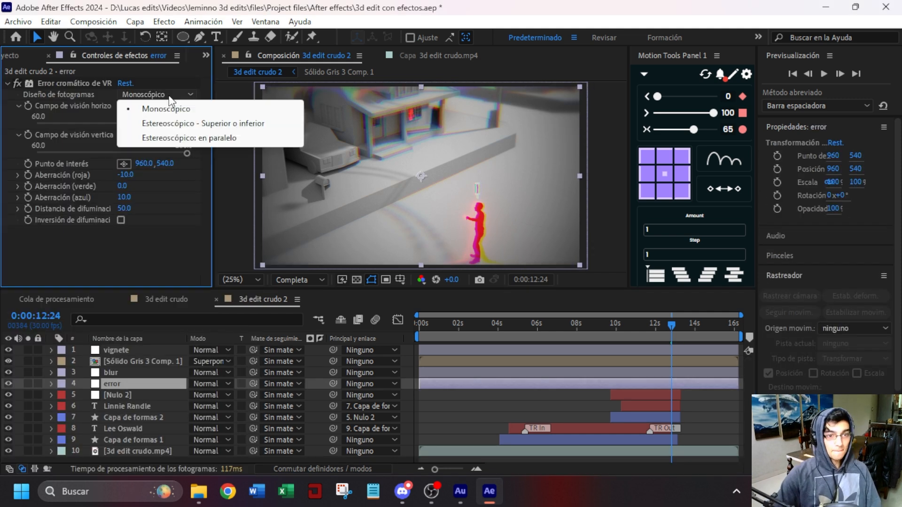
pyautogui.click(165, 124)
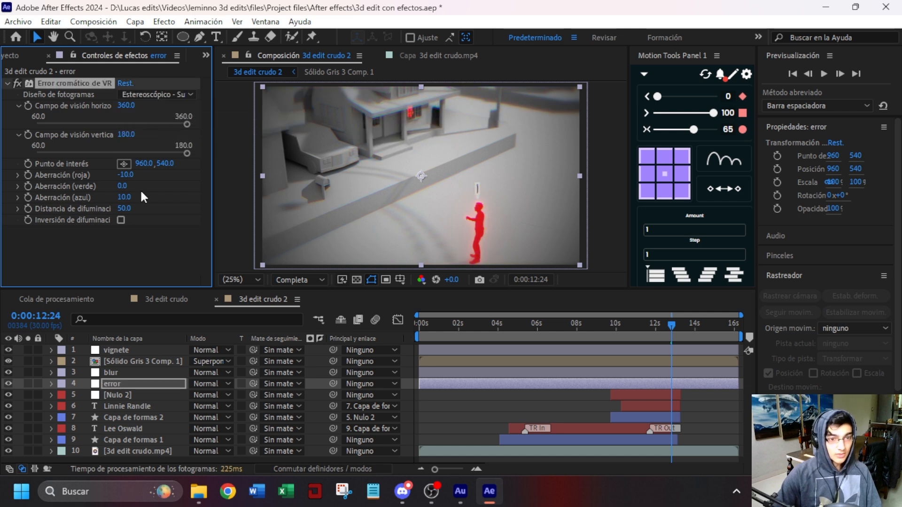
# Set the chromatic effect's red aberration to -3 and its blue aberration to 3.
pyautogui.click(126, 175)
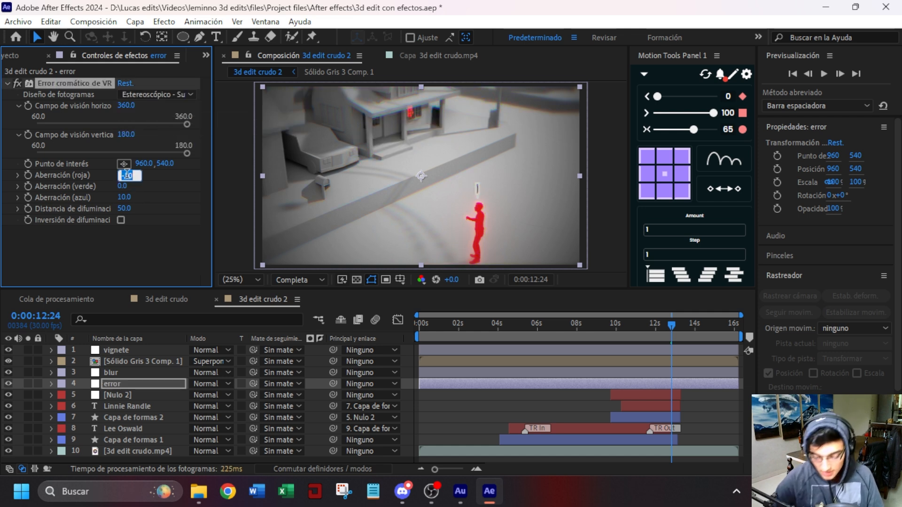
pyautogui.write('-3')
pyautogui.click(127, 197)
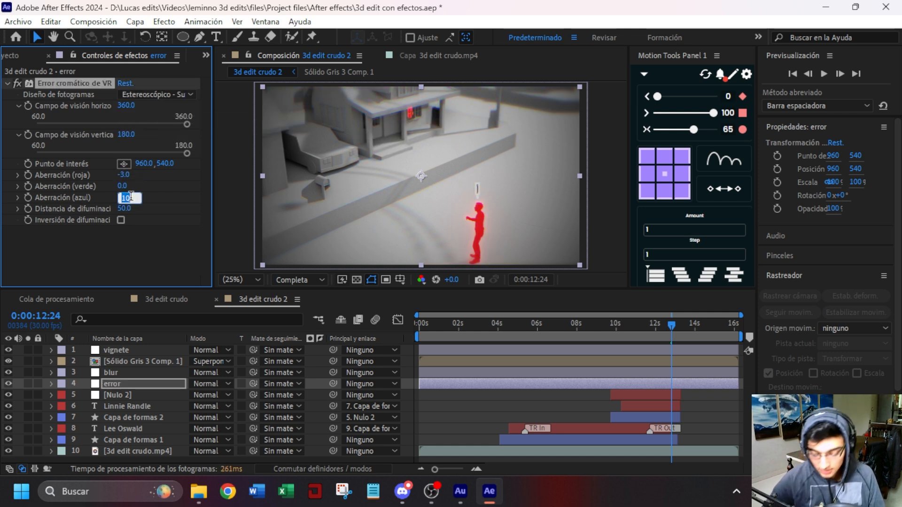
pyautogui.write('-')
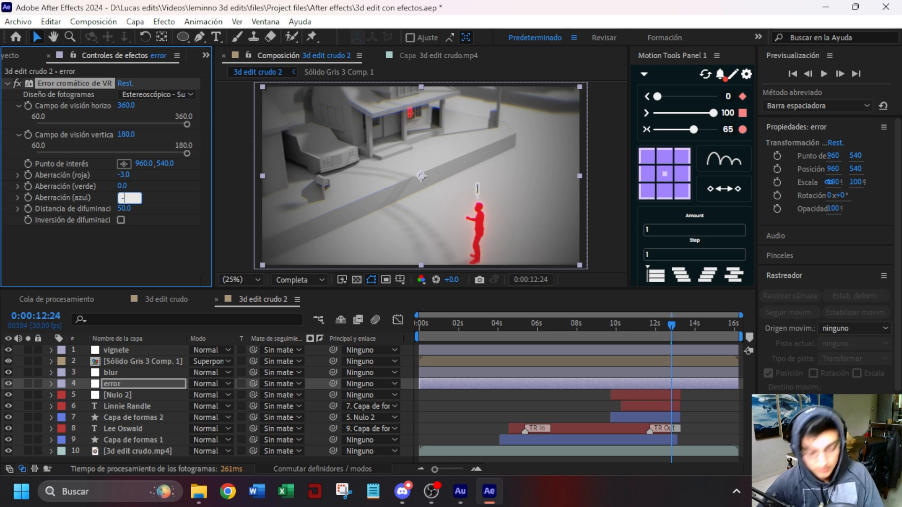
pyautogui.click(157, 241)
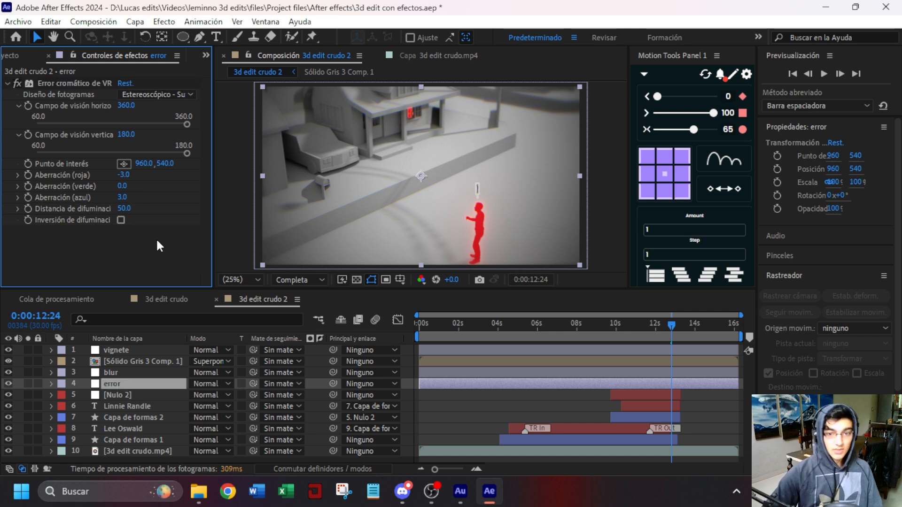
# Create an adjustment layer directly below the error layer and name it color.
pyautogui.rightClick(407, 399)
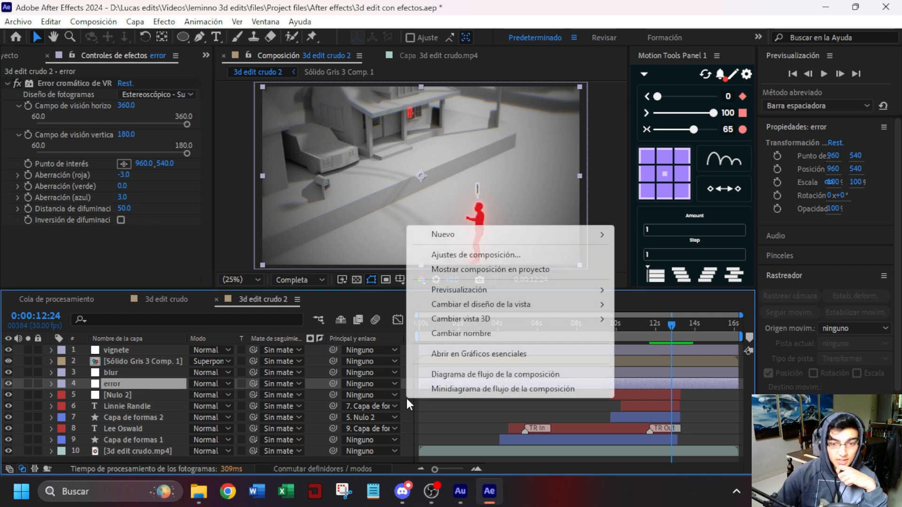
pyautogui.moveTo(499, 242)
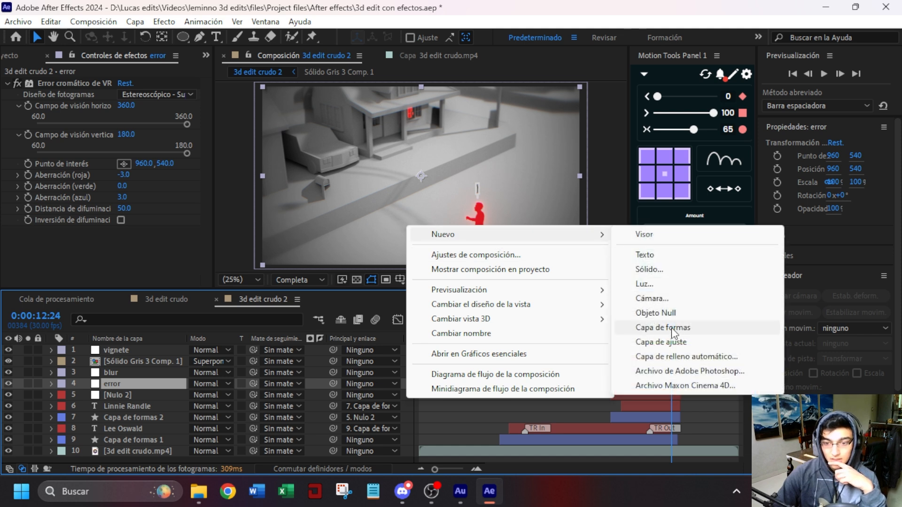
pyautogui.click(655, 343)
pyautogui.moveTo(156, 383); pyautogui.dragTo(153, 396)
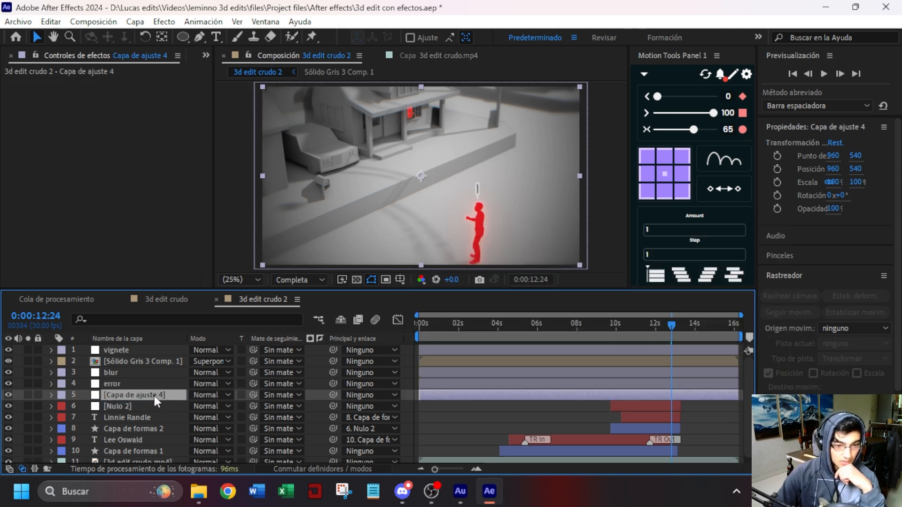
pyautogui.press('Return')
pyautogui.write('color')
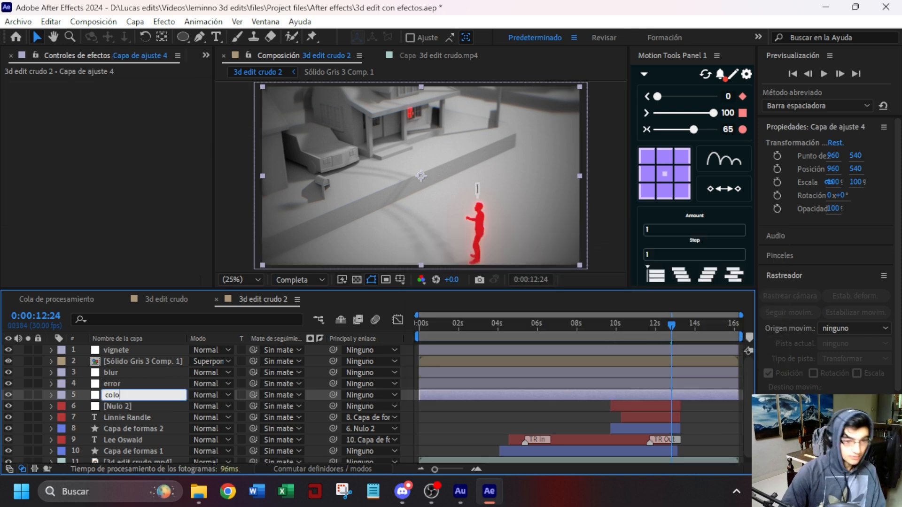
pyautogui.press('Return')
# Apply Color de Lumetri to the color layer and set its saturation to 70.
pyautogui.hotkey('ctrl', 'space')
pyautogui.write('lume')
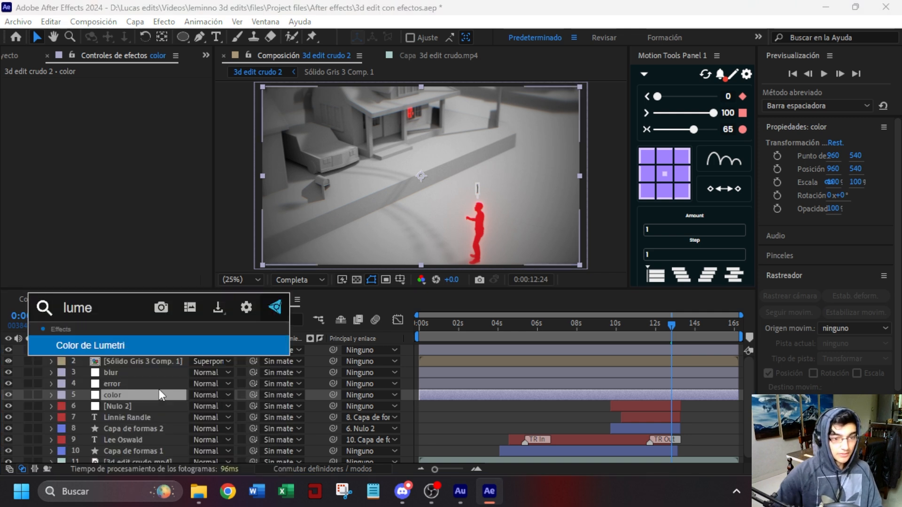
pyautogui.press('Return')
pyautogui.moveTo(121, 176); pyautogui.dragTo(96, 172)
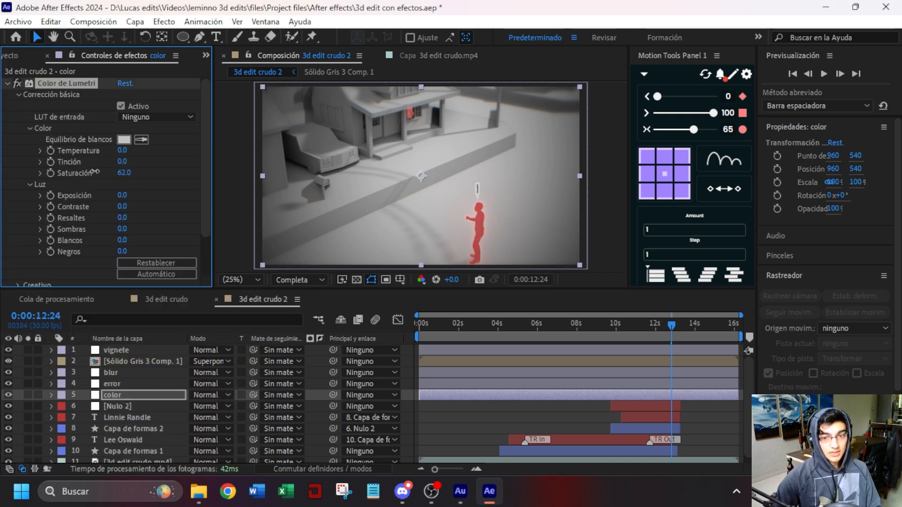
pyautogui.click(123, 172)
pyautogui.write('70')
pyautogui.click(165, 200)
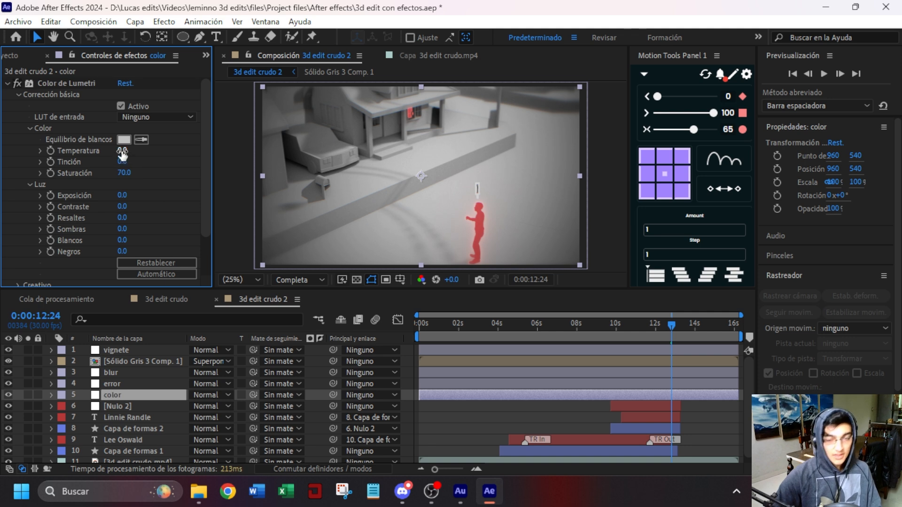
# Set the color layer's Lumetri temperature to -15.
pyautogui.moveTo(123, 155); pyautogui.dragTo(113, 152)
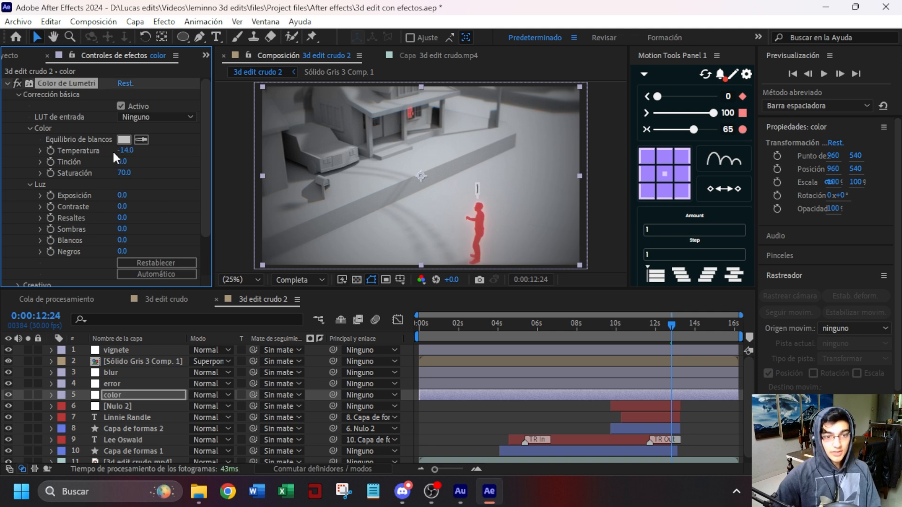
pyautogui.click(129, 153)
pyautogui.write('-15')
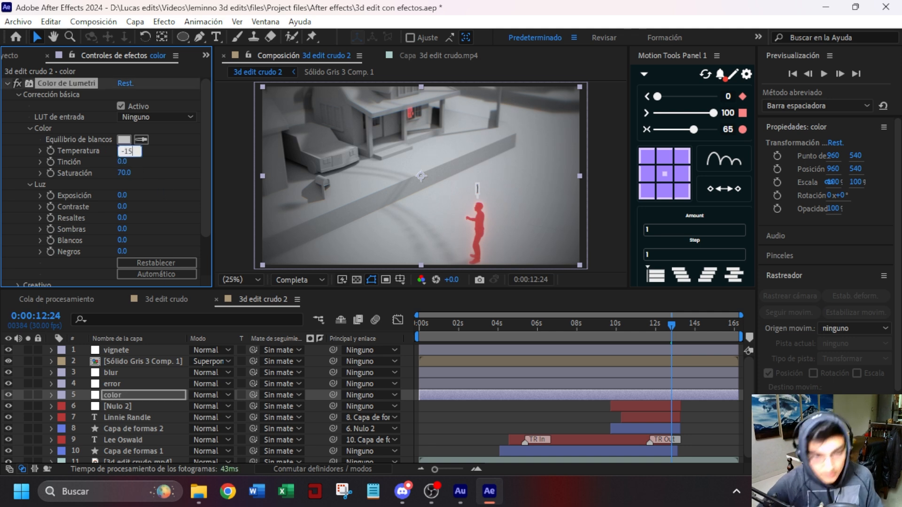
pyautogui.click(157, 166)
# Return to the start of the composition and add a top adjustment layer named lens.
pyautogui.moveTo(420, 323); pyautogui.dragTo(410, 403)
pyautogui.rightClick(405, 379)
pyautogui.moveTo(498, 218)
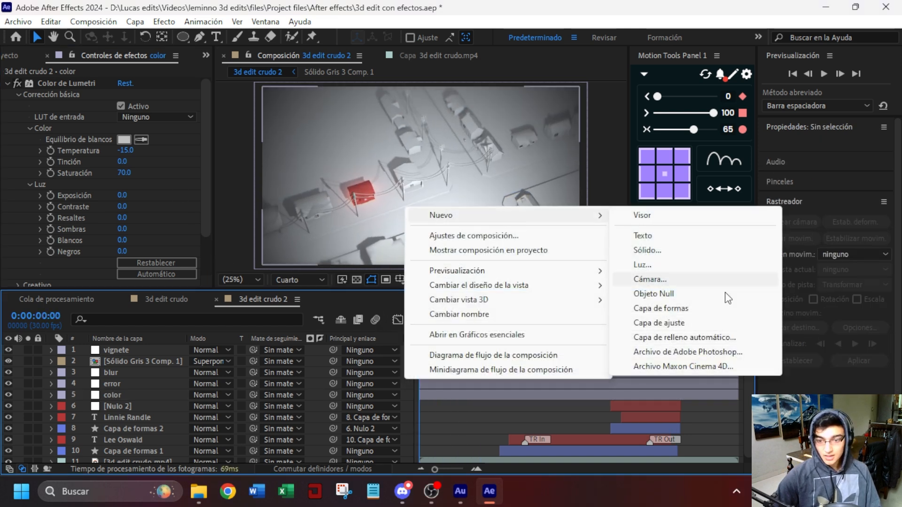
pyautogui.click(697, 325)
pyautogui.press('Return')
pyautogui.write('lens')
pyautogui.press('Return')
# Apply CC Lens to the lens layer and keyframe Size 0 and Convergence 100 at the first frame.
pyautogui.hotkey('ctrl', 'space')
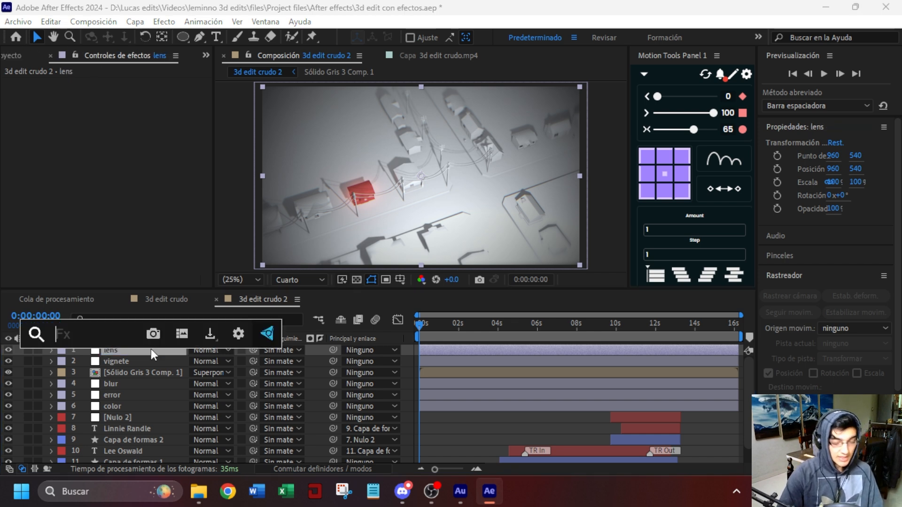
pyautogui.write('cc lens')
pyautogui.press('Return')
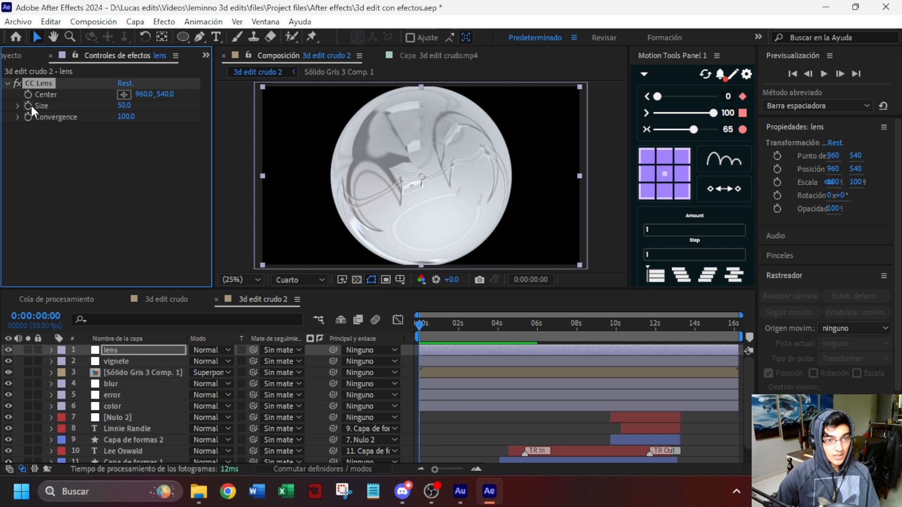
pyautogui.click(150, 350)
pyautogui.press('u')
pyautogui.click(125, 105)
pyautogui.write('0')
pyautogui.press('Return')
# Keyframe CC Lens at 0:00:00:27 with Size 500 and Convergence 0.
pyautogui.click(437, 328)
pyautogui.click(123, 106)
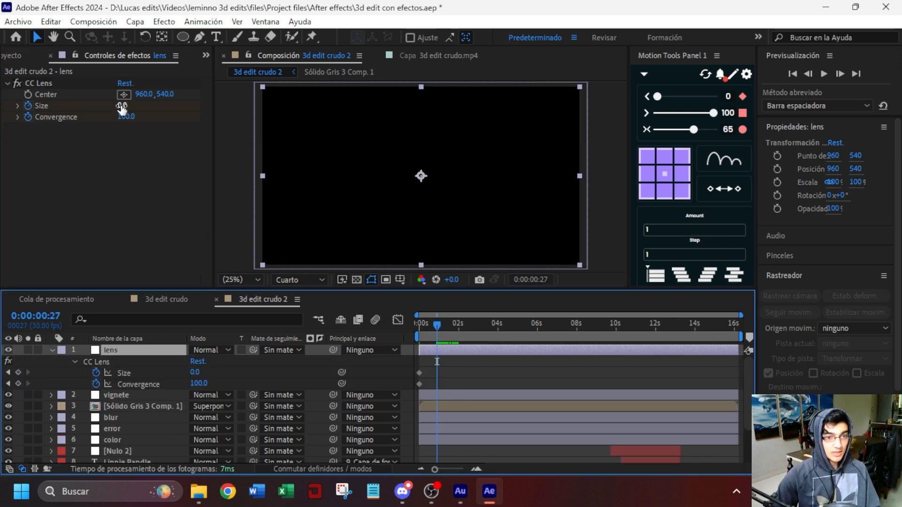
pyautogui.write('500')
pyautogui.press('Return')
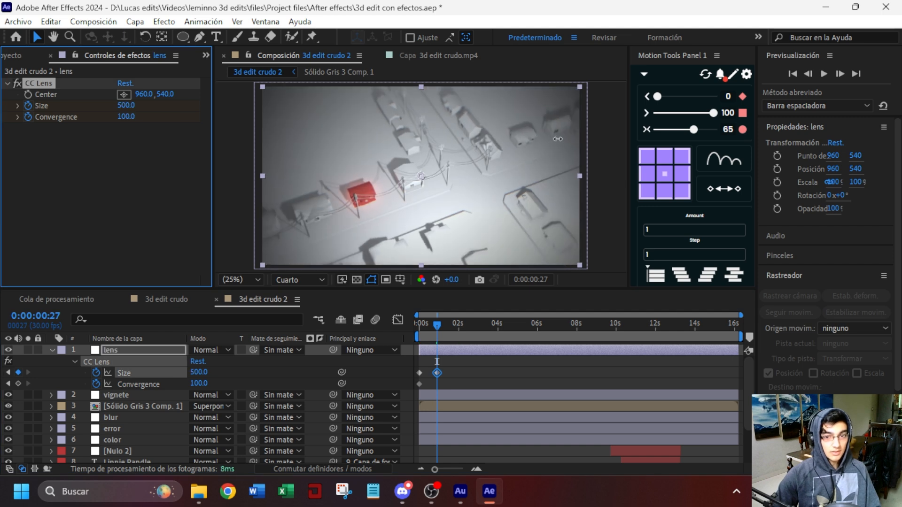
pyautogui.moveTo(131, 122); pyautogui.dragTo(83, 129)
pyautogui.click(124, 117)
pyautogui.write('0')
pyautogui.click(138, 160)
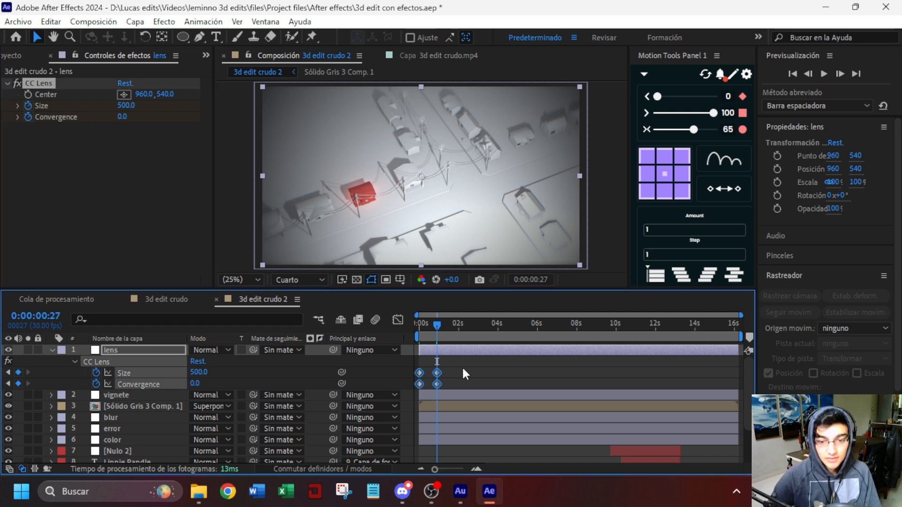
# Ease all the CC Lens keyframes and move the ending pair to just past 2 seconds, previewing the opening.
pyautogui.press('F9')
pyautogui.click(417, 325)
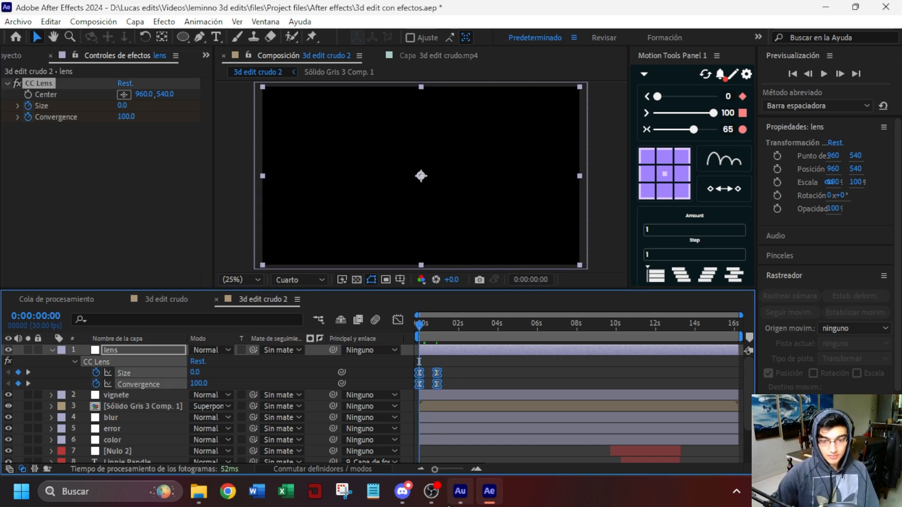
pyautogui.moveTo(435, 470); pyautogui.dragTo(449, 469)
pyautogui.click(497, 371)
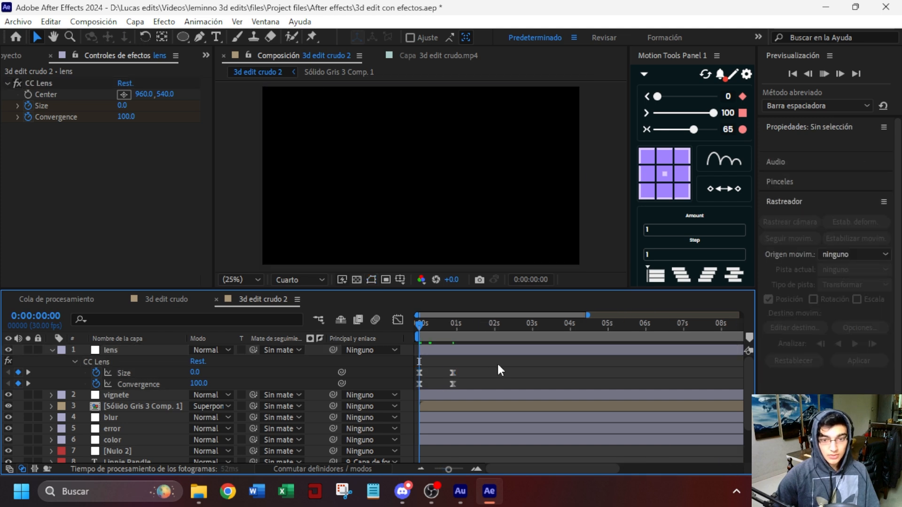
pyautogui.press('space')
pyautogui.moveTo(448, 383); pyautogui.dragTo(449, 382)
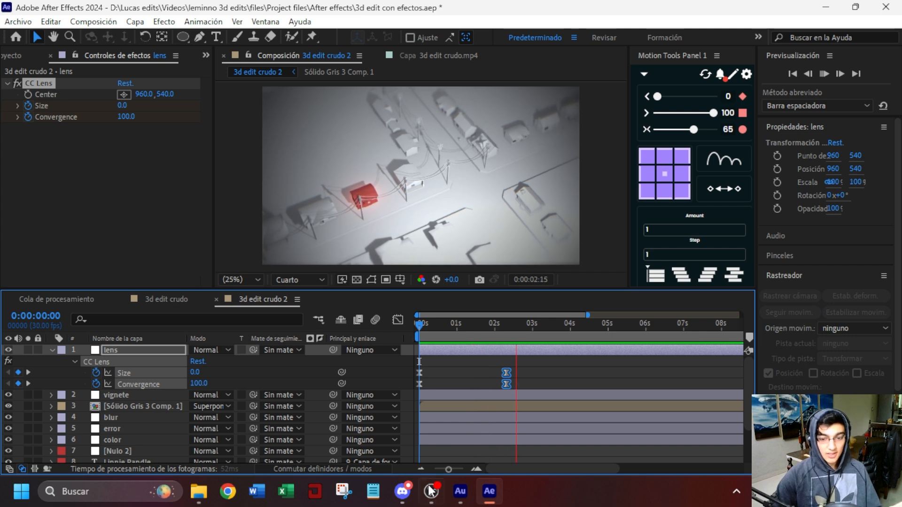
pyautogui.moveTo(446, 469); pyautogui.dragTo(434, 469)
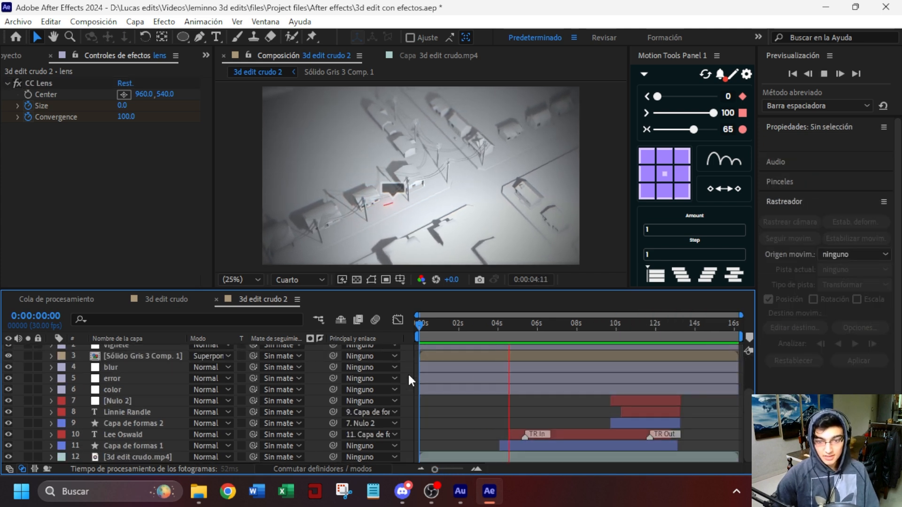